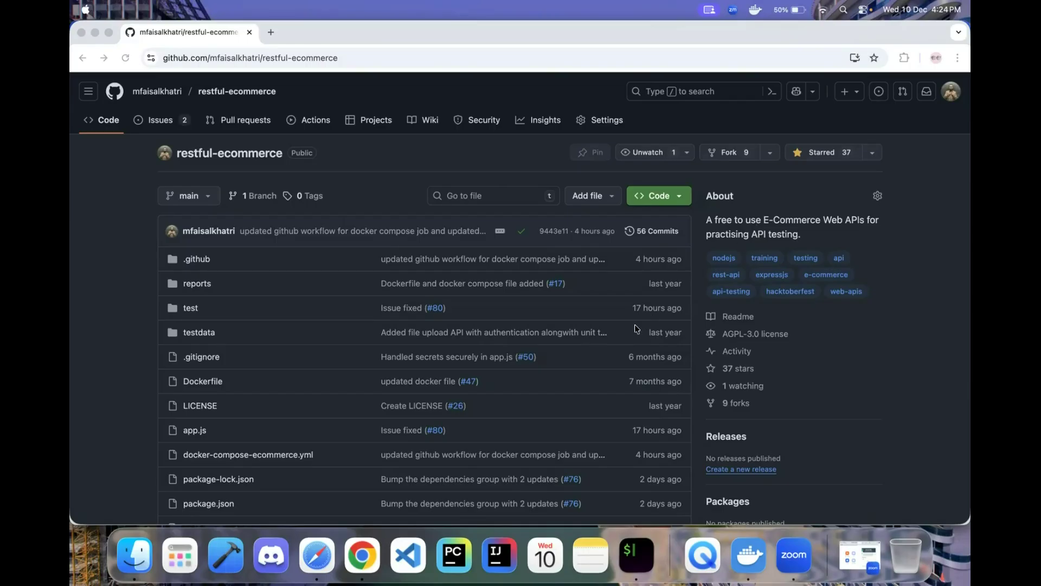
- Scroll the repository README down to the 'Installation using Docker' section
{"action": "scroll", "coordinate": [636, 328], "scroll_direction": "down", "scroll_amount": 7}
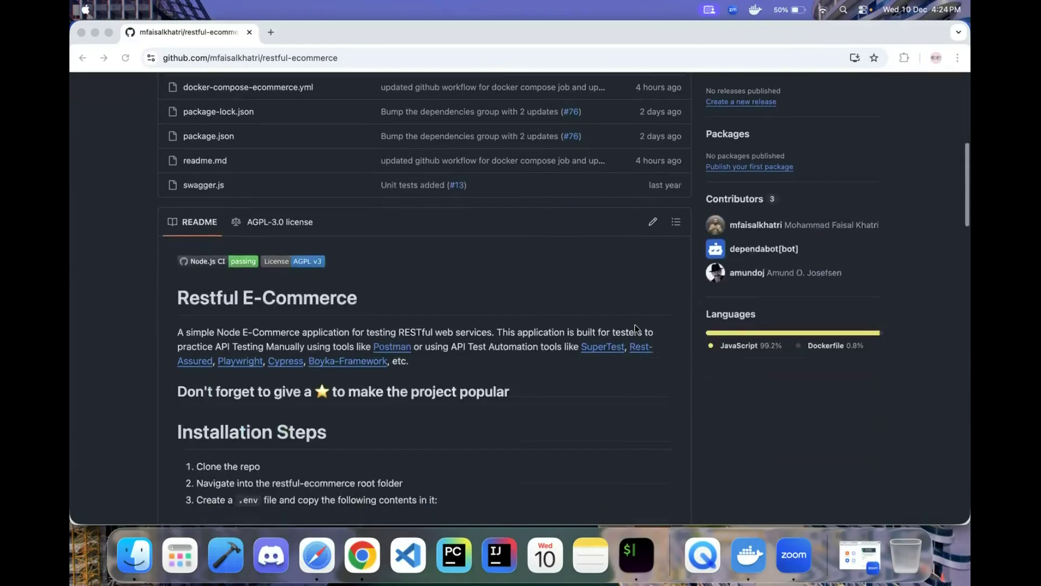
{"action": "scroll", "coordinate": [636, 328], "scroll_direction": "down", "scroll_amount": 2}
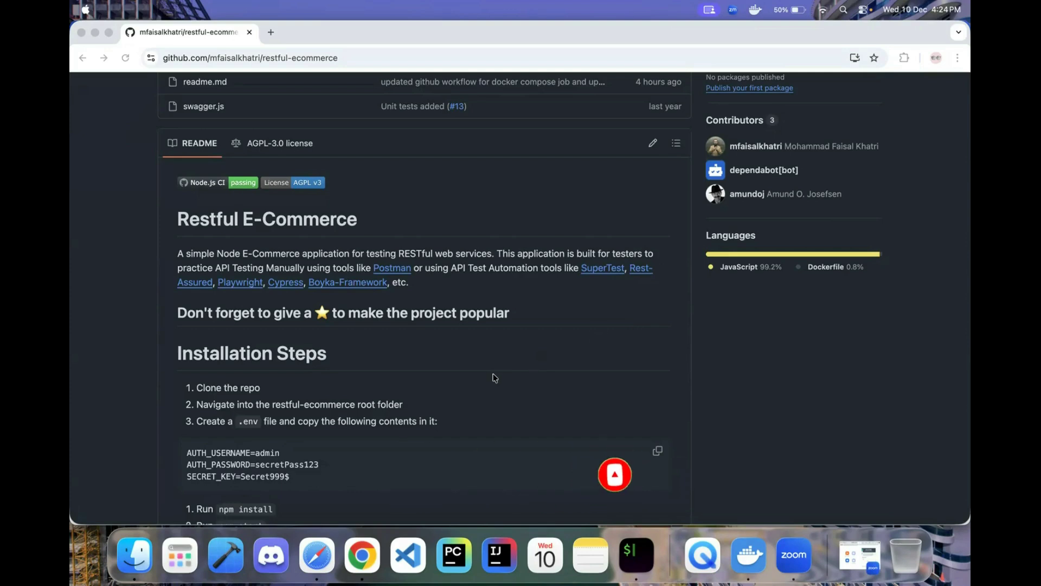
{"action": "scroll", "coordinate": [494, 378], "scroll_direction": "down", "scroll_amount": 5}
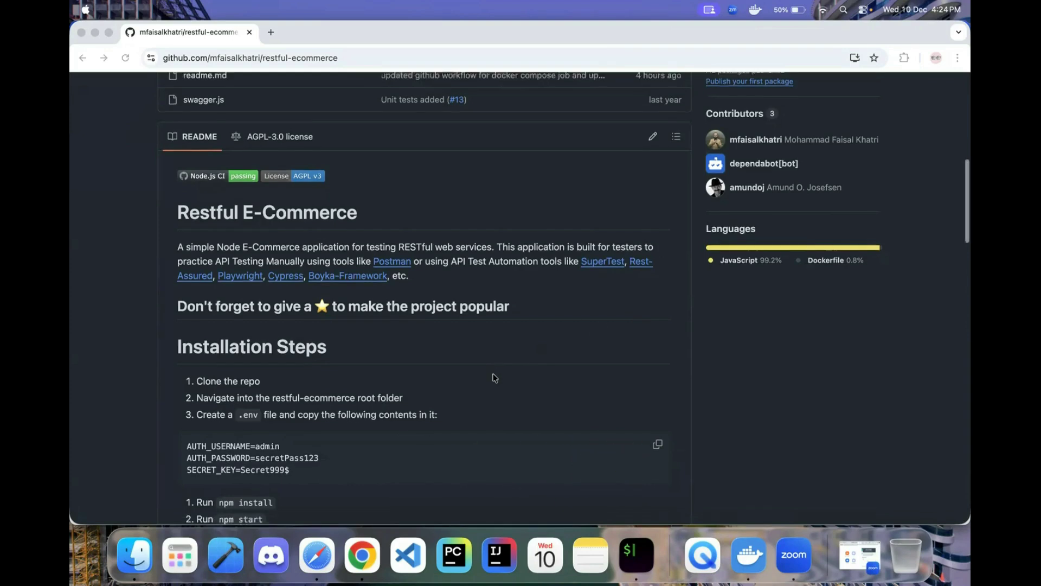
{"action": "scroll", "coordinate": [494, 378], "scroll_direction": "up", "scroll_amount": 5}
{"action": "scroll", "coordinate": [494, 376], "scroll_direction": "down", "scroll_amount": 10}
{"action": "scroll", "coordinate": [483, 357], "scroll_direction": "up", "scroll_amount": 10}
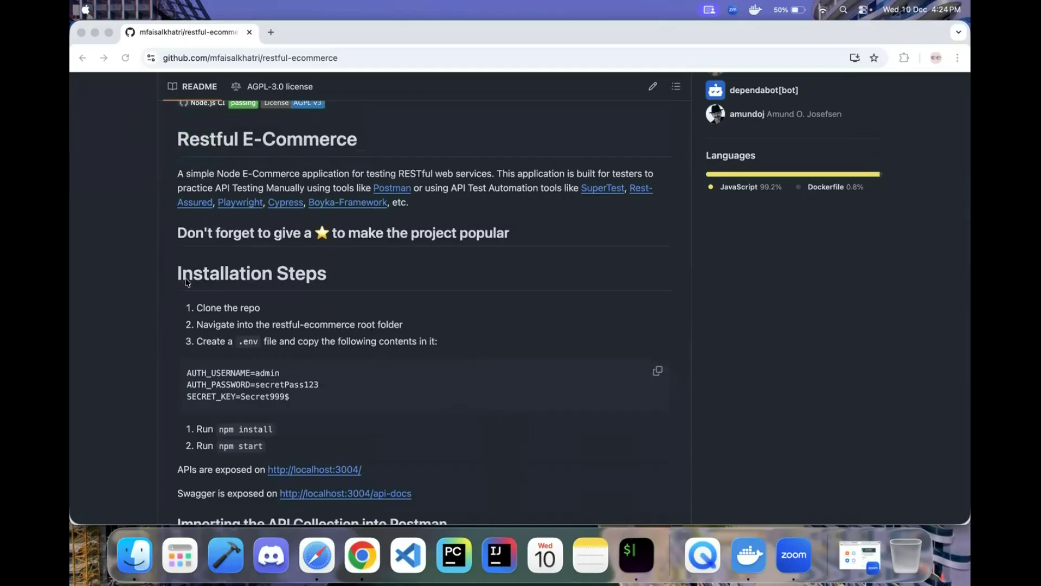
- Highlight the Clone the repo step, the .env file name and its three-line settings block
{"action": "left_click", "coordinate": [345, 278]}
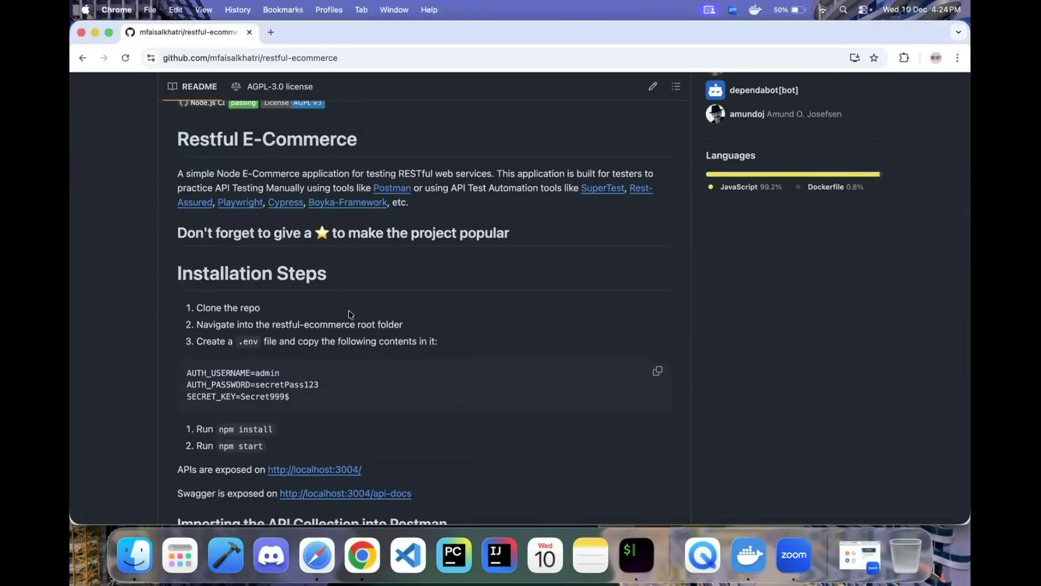
{"action": "mouse_move", "coordinate": [196, 308]}
{"action": "left_mouse_down"}
{"action": "mouse_move", "coordinate": [296, 312]}
{"action": "mouse_move", "coordinate": [352, 379]}
{"action": "left_mouse_up"}
{"action": "scroll", "coordinate": [358, 375], "scroll_direction": "down", "scroll_amount": 5}
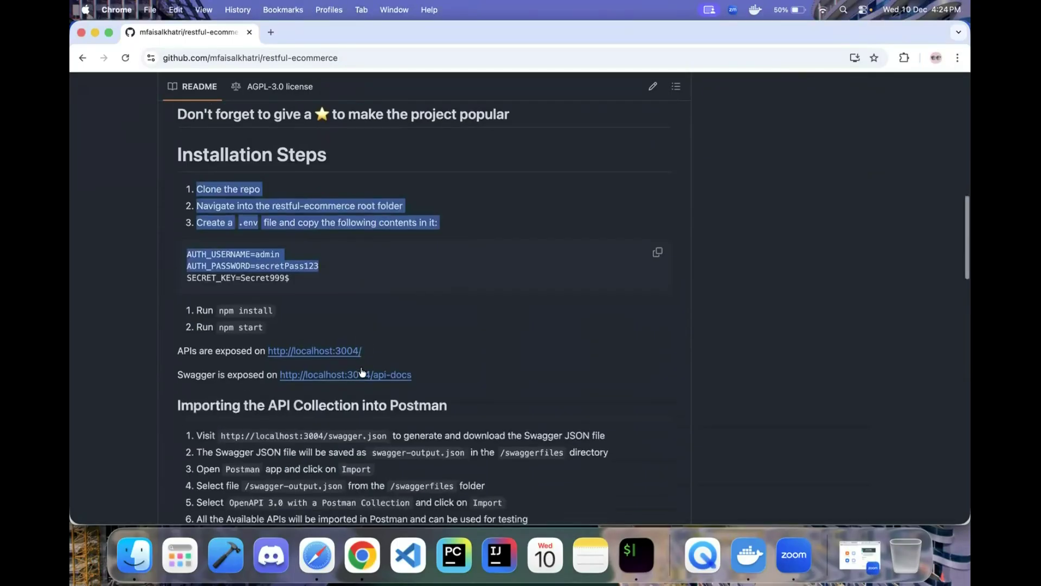
{"action": "left_click", "coordinate": [361, 369]}
{"action": "scroll", "coordinate": [361, 369], "scroll_direction": "down", "scroll_amount": 5}
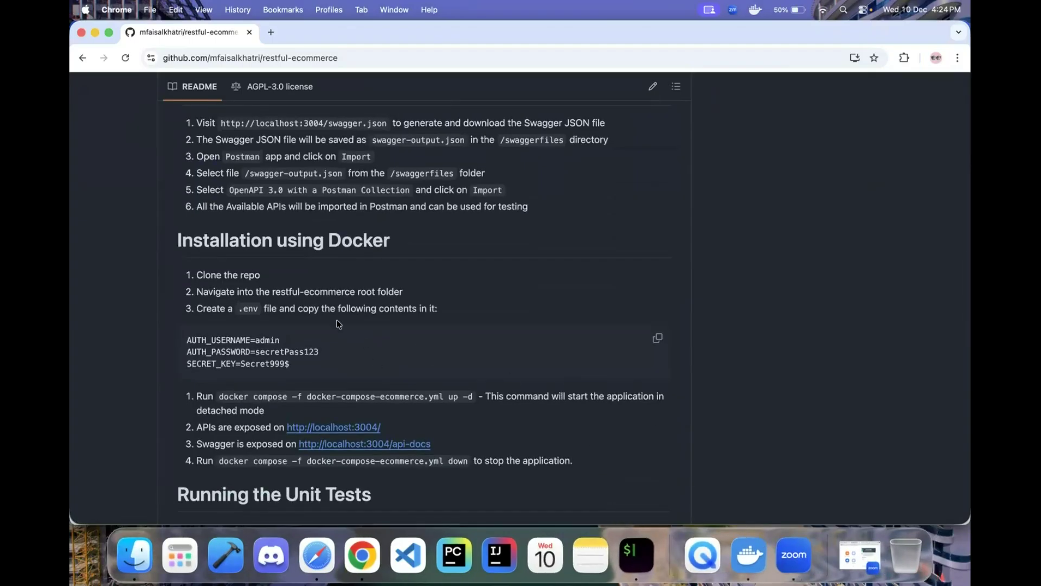
{"action": "left_click_drag", "start_coordinate": [196, 274], "coordinate": [259, 274]}
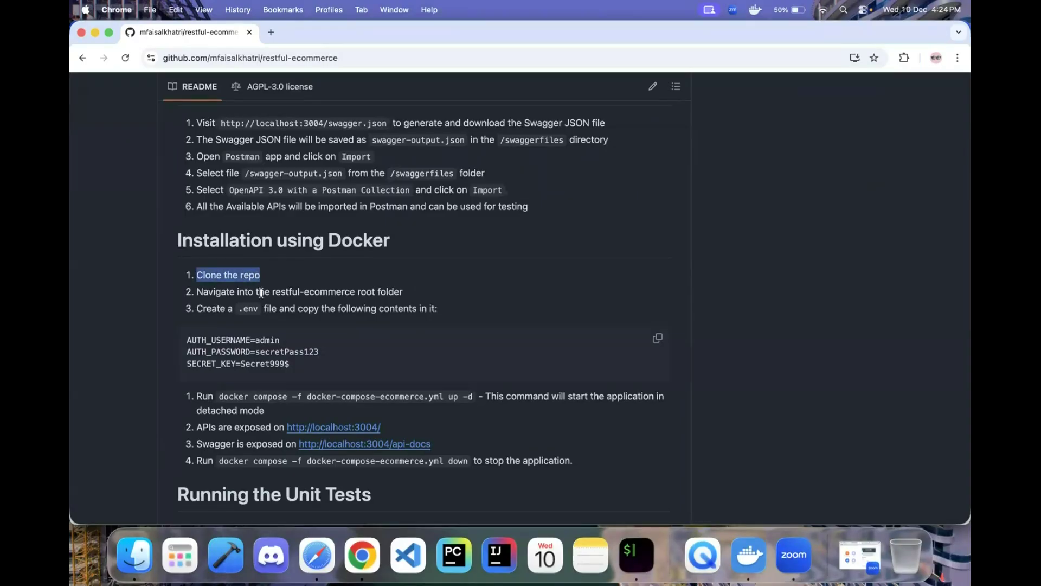
{"action": "left_click_drag", "start_coordinate": [236, 308], "coordinate": [260, 308]}
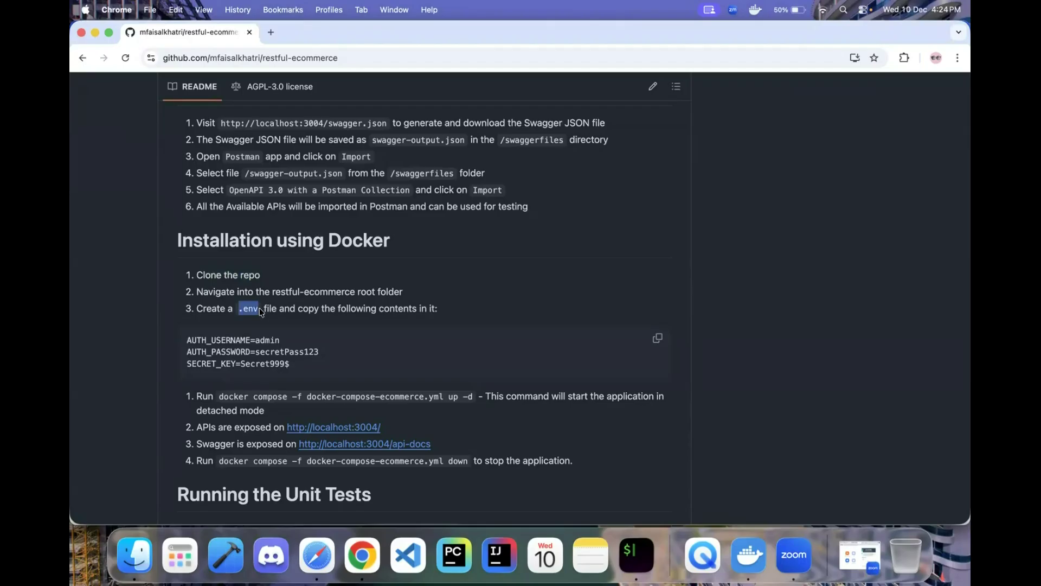
{"action": "left_click_drag", "start_coordinate": [280, 365], "coordinate": [178, 343]}
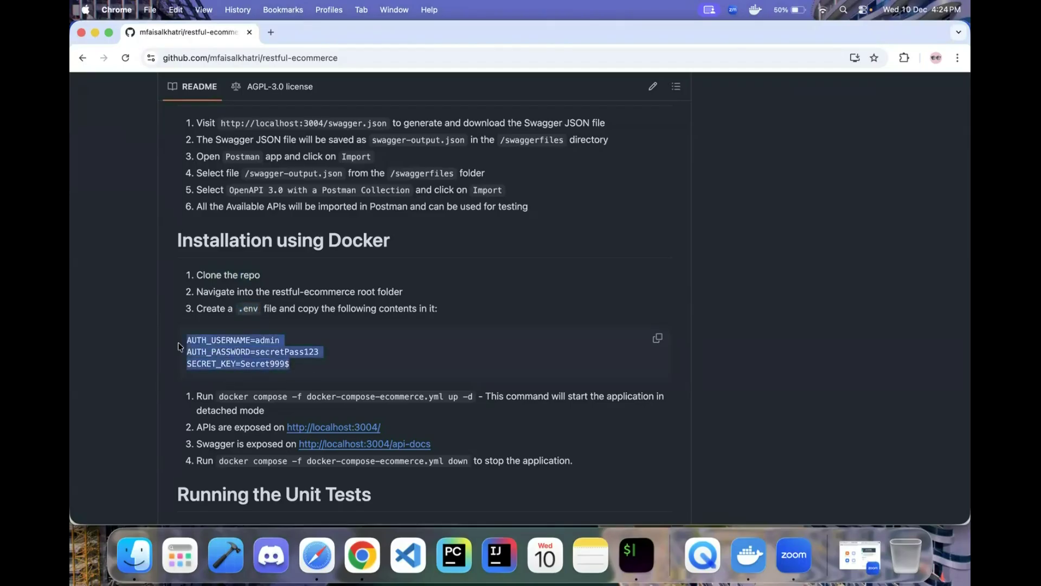
{"action": "left_click", "coordinate": [284, 364]}
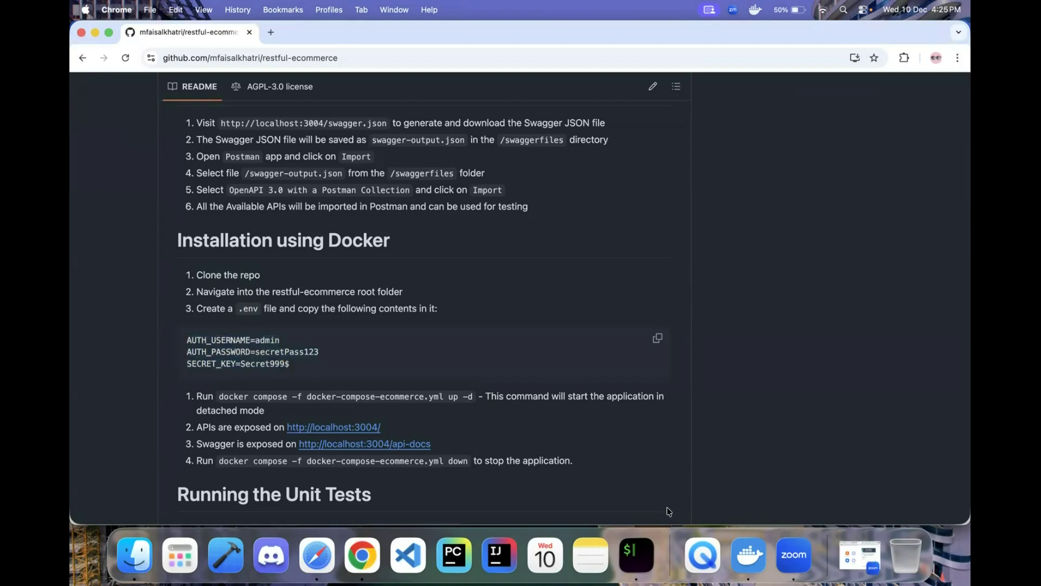
{"action": "left_click", "coordinate": [636, 555]}
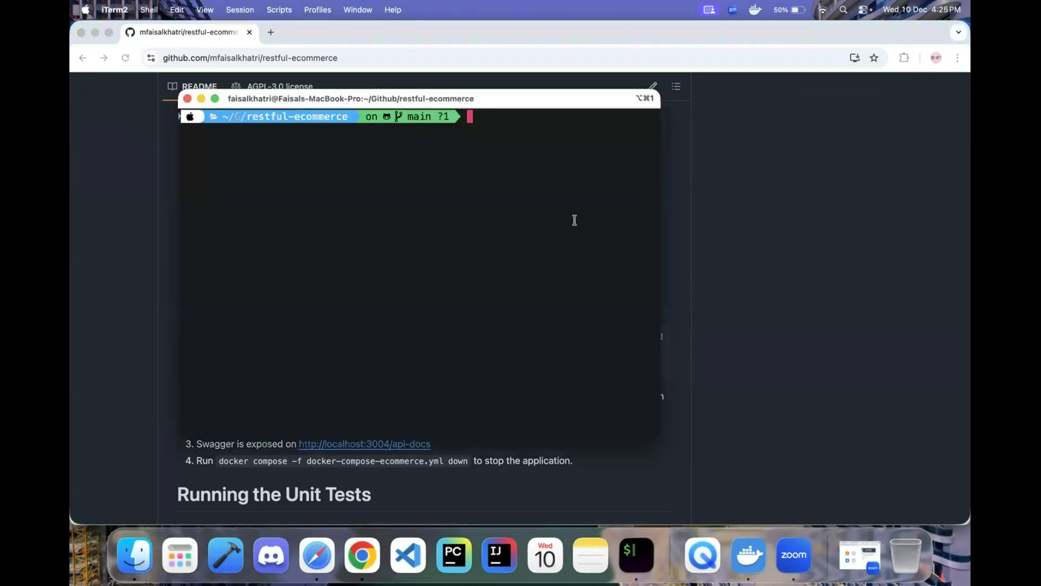
- Type 'docker' at the restful-ecommerce terminal prompt, then launch Visual Studio Code
{"action": "left_click", "coordinate": [770, 447]}
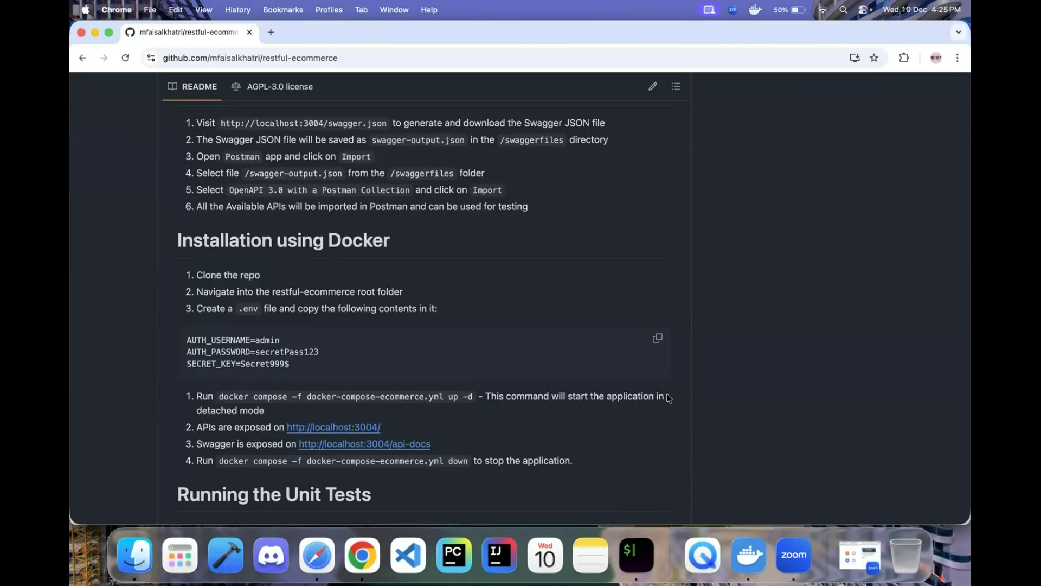
{"action": "key", "text": "super+Tab"}
{"action": "type", "text": "docker"}
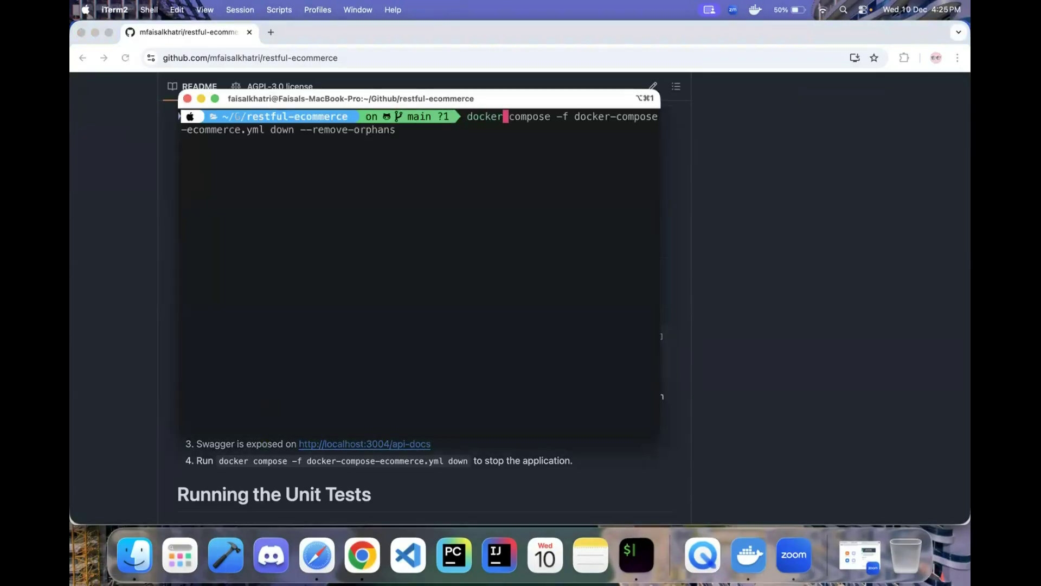
{"action": "left_click", "coordinate": [408, 555]}
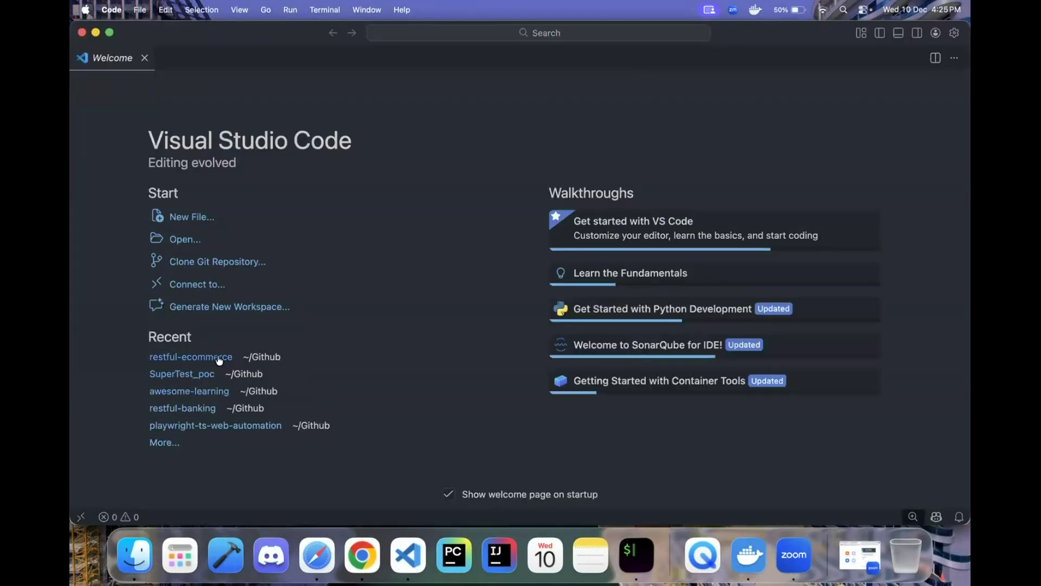
- Open the recent restful-ecommerce project and review the contents of its .env file before closing it
{"action": "left_click", "coordinate": [219, 359]}
{"action": "left_click", "coordinate": [103, 239]}
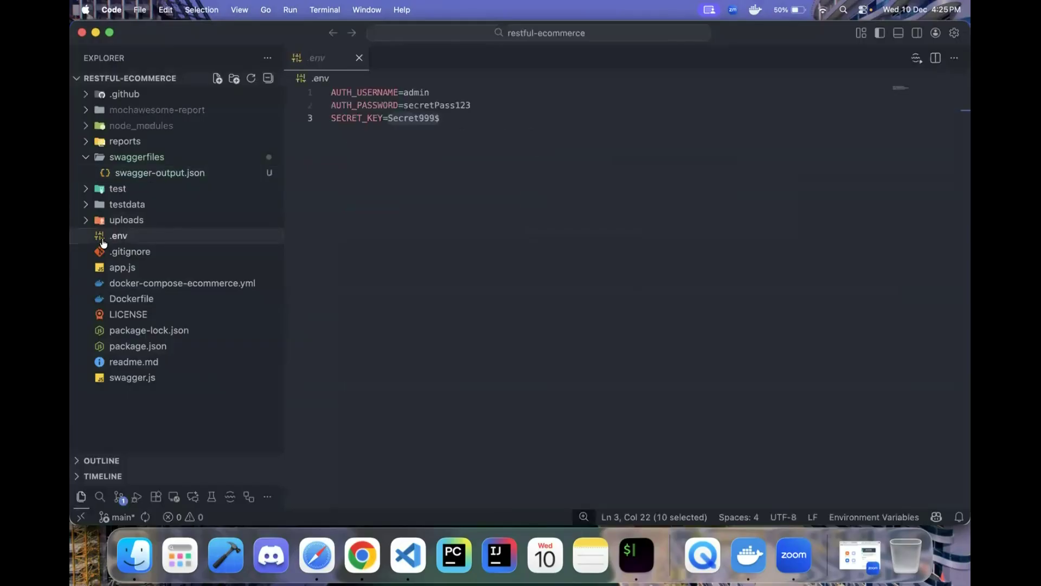
{"action": "left_click", "coordinate": [470, 121]}
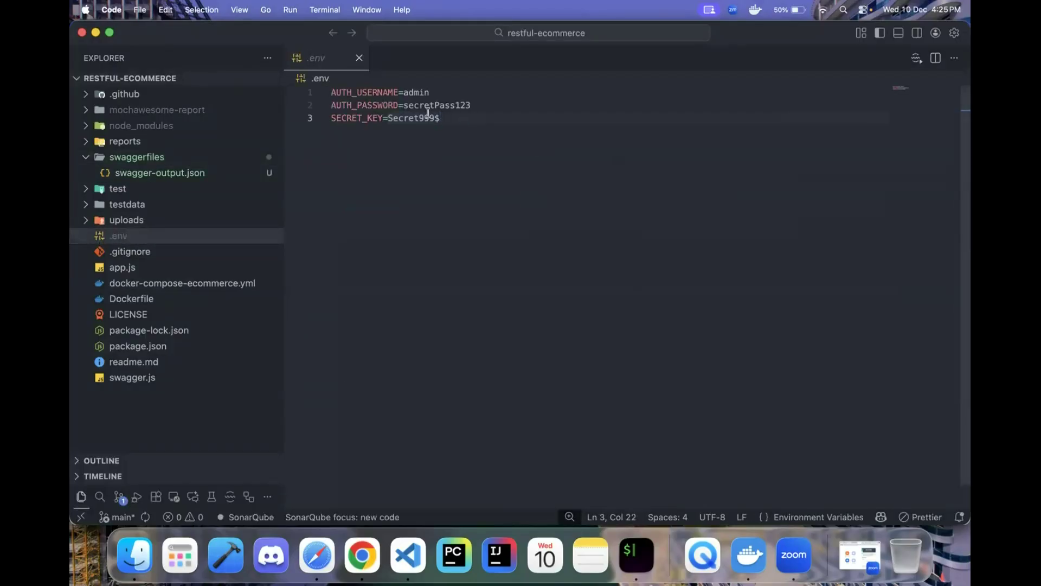
{"action": "key", "text": "super+shift+Up"}
{"action": "left_click", "coordinate": [359, 57]}
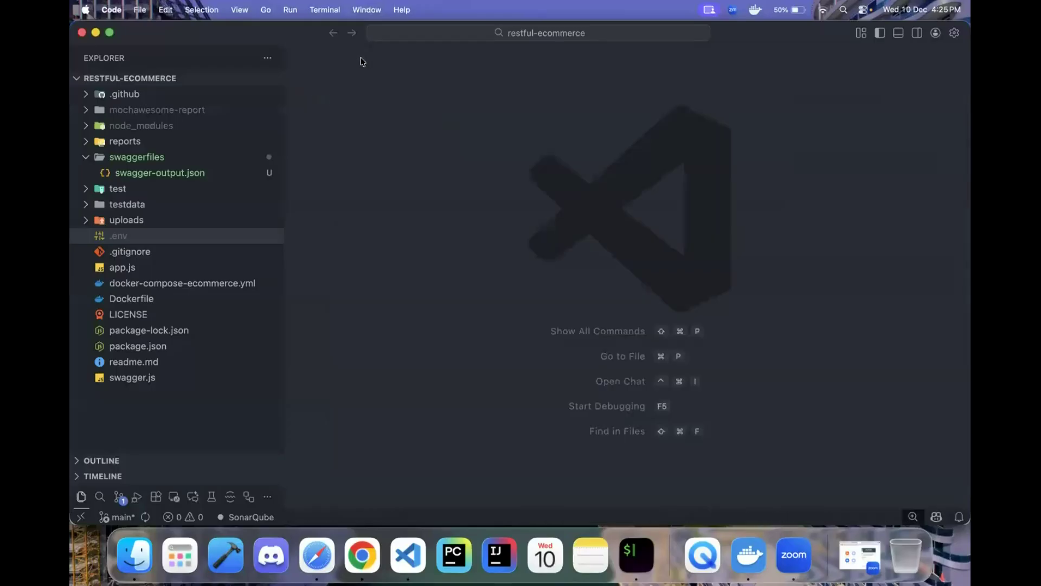
{"action": "key", "text": "super+Tab"}
- Run 'docker compose -f docker-compose-ecommerce.yml up -d' instead of the suggested down --remove-orphans command
{"action": "key", "text": "Right"}
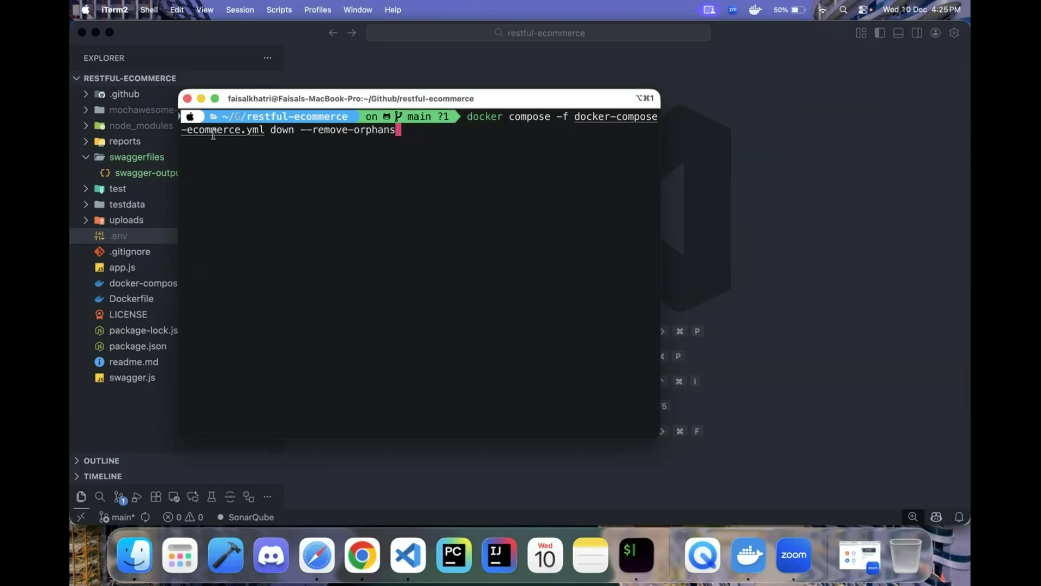
{"action": "key", "text": "Left"}
{"action": "key", "text": "Left"}
{"action": "key", "text": "Left"}
{"action": "key", "text": "Left"}
{"action": "key", "text": "Left"}
{"action": "key", "text": "Left"}
{"action": "key", "text": "Left"}
{"action": "key", "text": "Left"}
{"action": "key", "text": "Left"}
{"action": "key", "text": "Left"}
{"action": "key", "text": "Left"}
{"action": "key", "text": "Left"}
{"action": "key", "text": "Left"}
{"action": "key", "text": "Left"}
{"action": "key", "text": "Left"}
{"action": "key", "text": "Left"}
{"action": "key", "text": "Left"}
{"action": "key", "text": "Left"}
{"action": "key", "text": "Left"}
{"action": "key", "text": "BackSpace"}
{"action": "key", "text": "BackSpace"}
{"action": "key", "text": "ctrl+k"}
{"action": "type", "text": "up  -d"}
{"action": "key", "text": "Left"}
{"action": "key", "text": "Left"}
{"action": "key", "text": "BackSpace"}
{"action": "key", "text": "Right"}
{"action": "key", "text": "Right"}
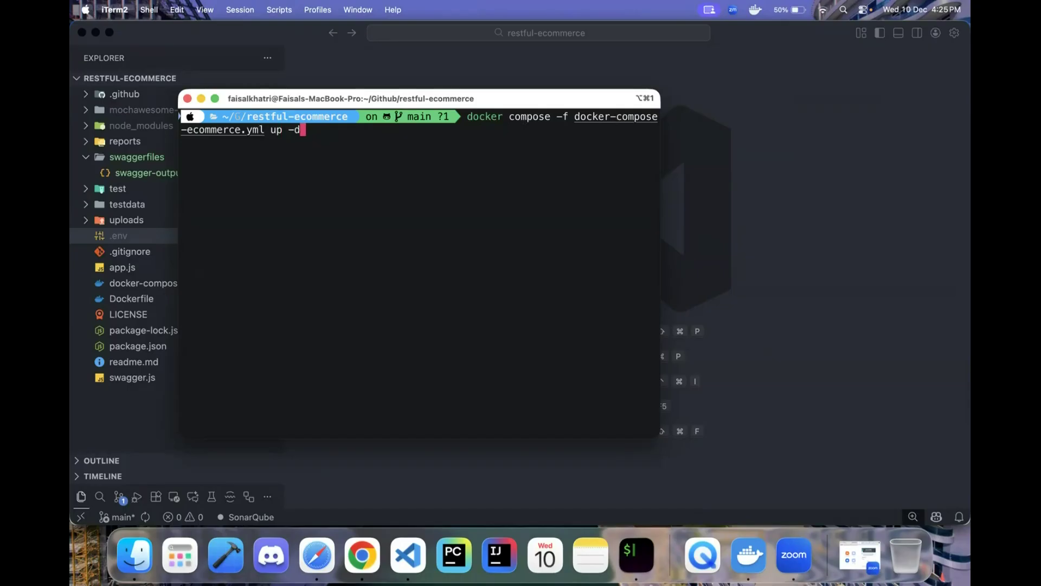
{"action": "key", "text": "Return"}
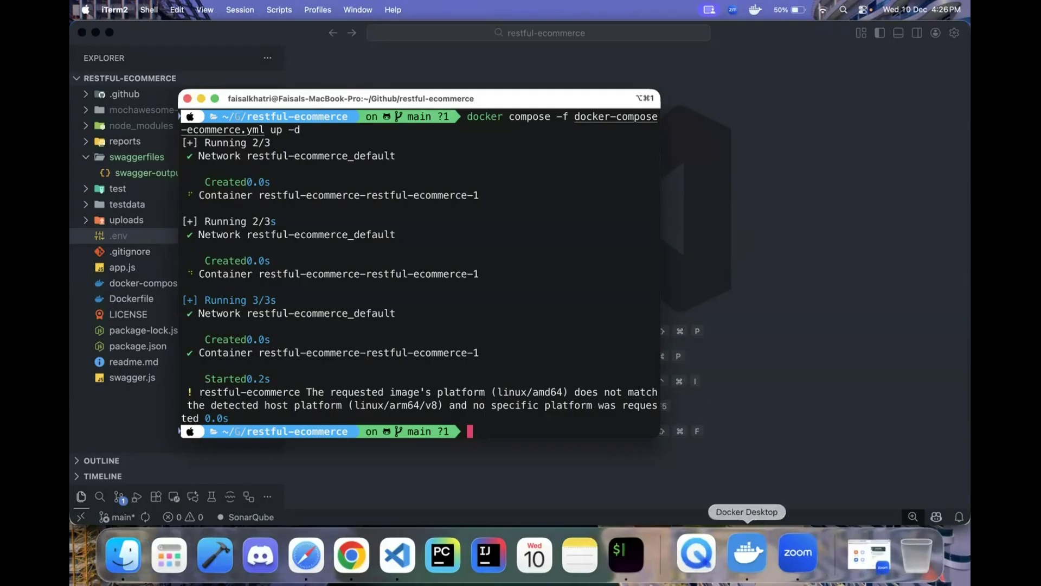
{"action": "left_click", "coordinate": [748, 555]}
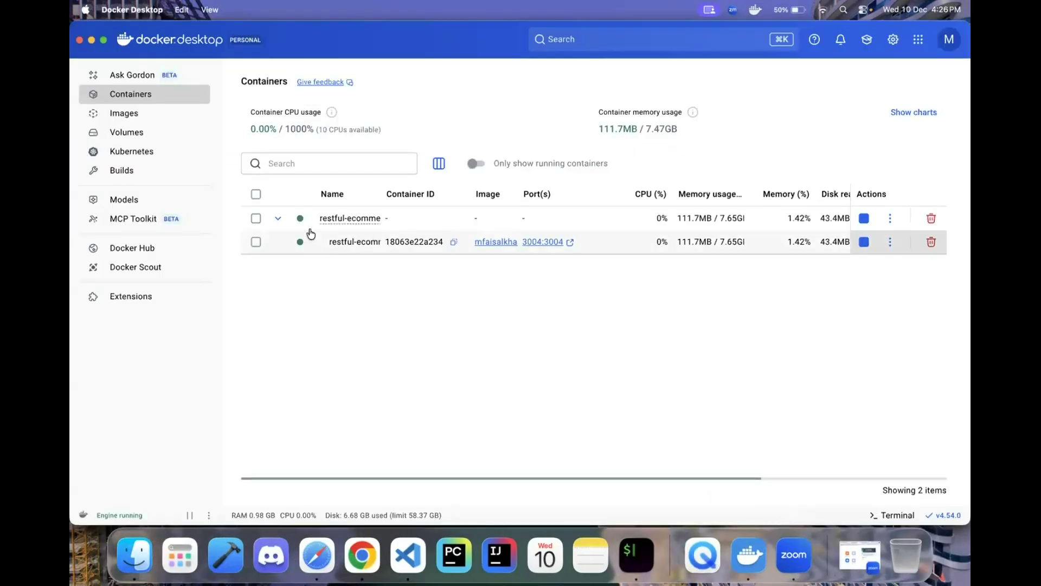
- Check the restful-ecommerce image and its container running on port 3004:3004 in Docker Desktop
{"action": "left_click", "coordinate": [122, 114]}
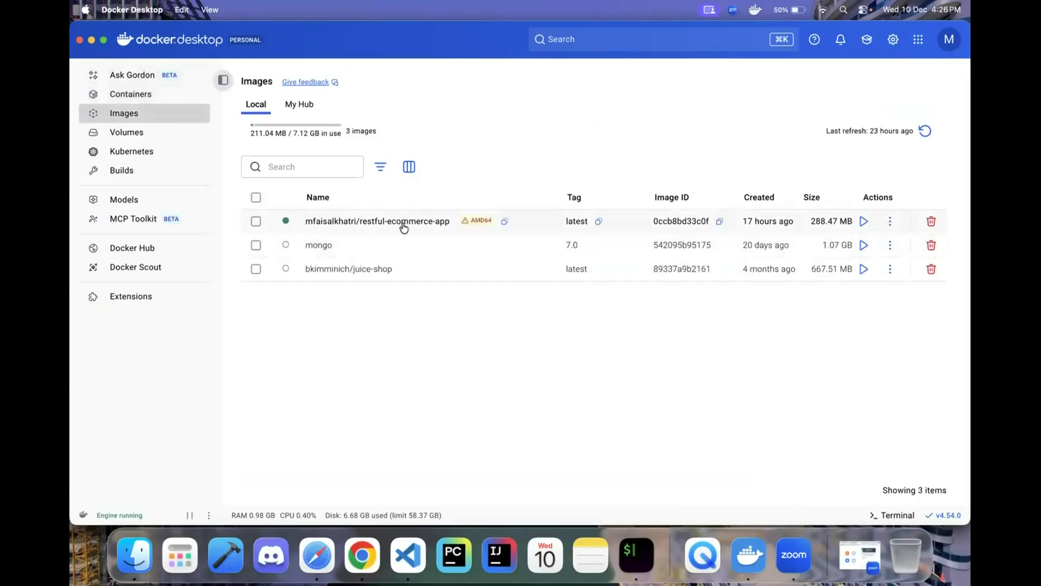
{"action": "left_click", "coordinate": [157, 95]}
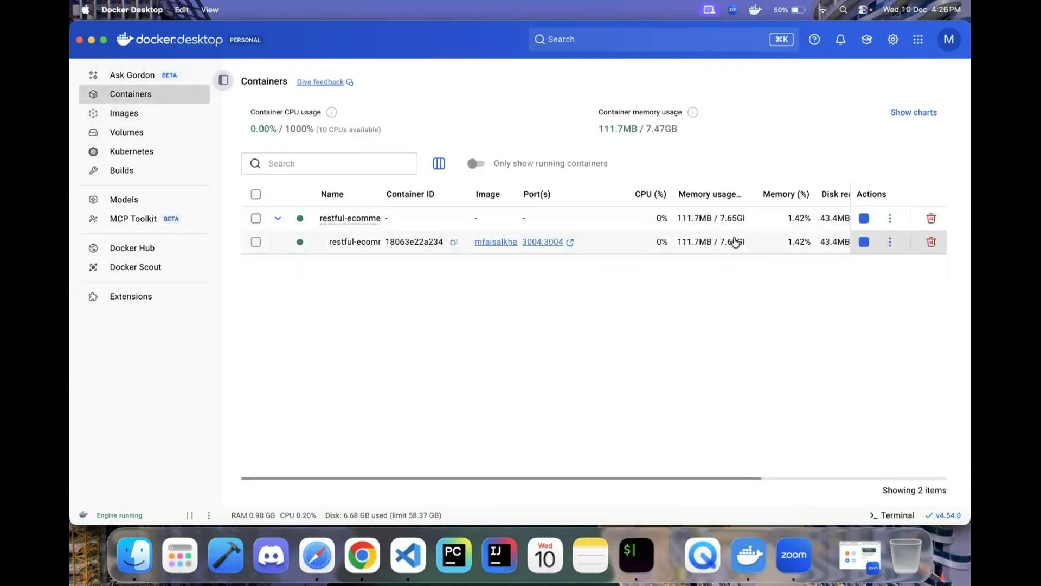
{"action": "key", "text": "super+Tab"}
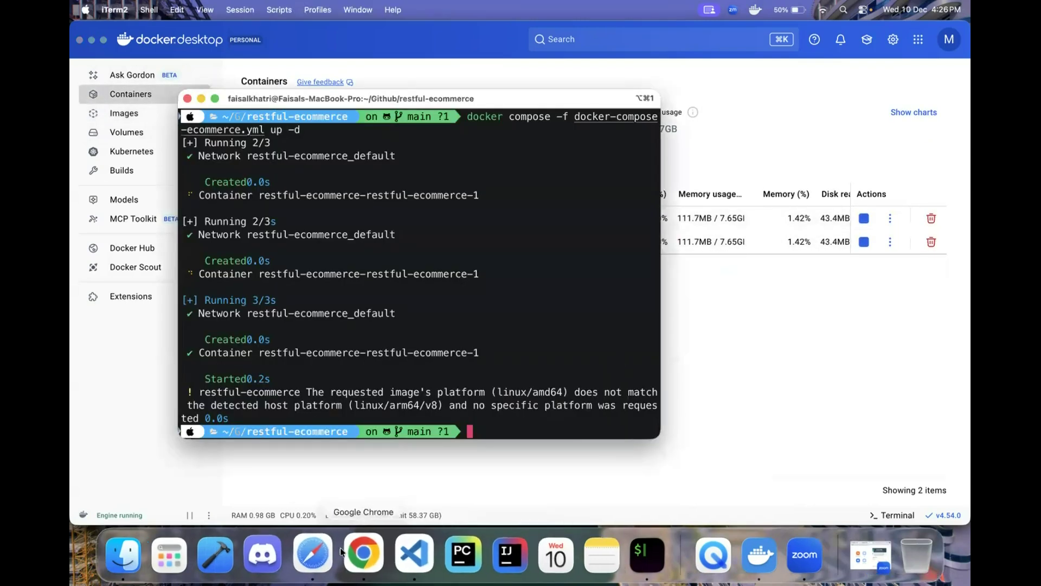
{"action": "left_click", "coordinate": [362, 554]}
{"action": "scroll", "coordinate": [392, 380], "scroll_direction": "down", "scroll_amount": 3}
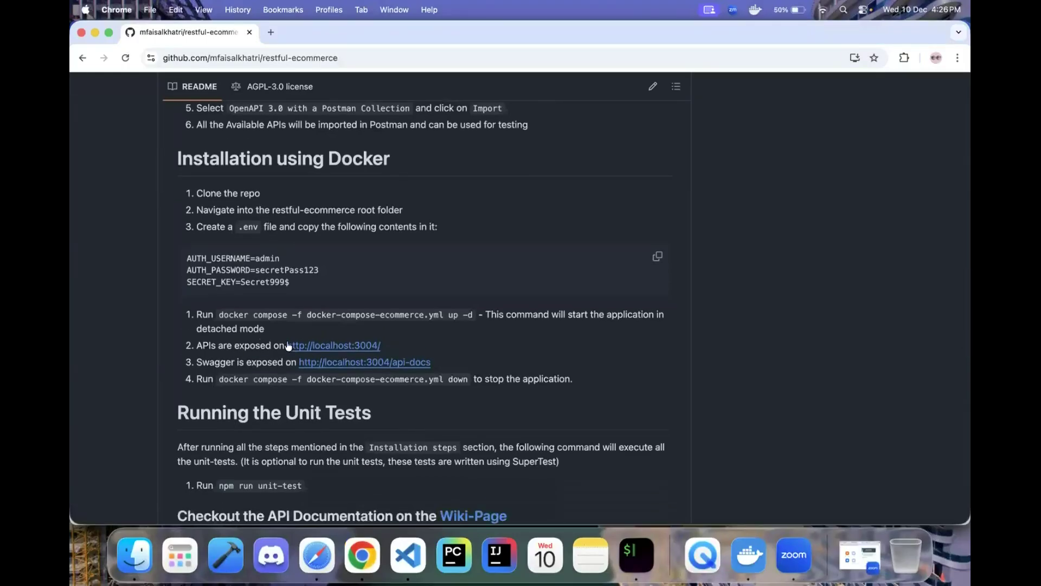
{"action": "left_click_drag", "start_coordinate": [391, 346], "coordinate": [282, 340]}
{"action": "key", "text": "super+c"}
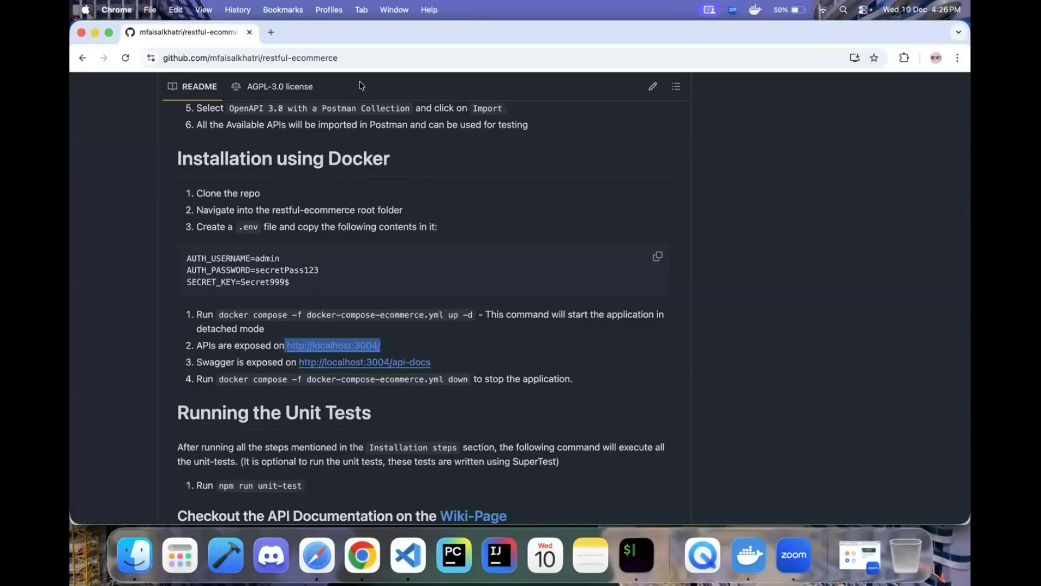
{"action": "left_click", "coordinate": [272, 33]}
{"action": "key", "text": "super+v"}
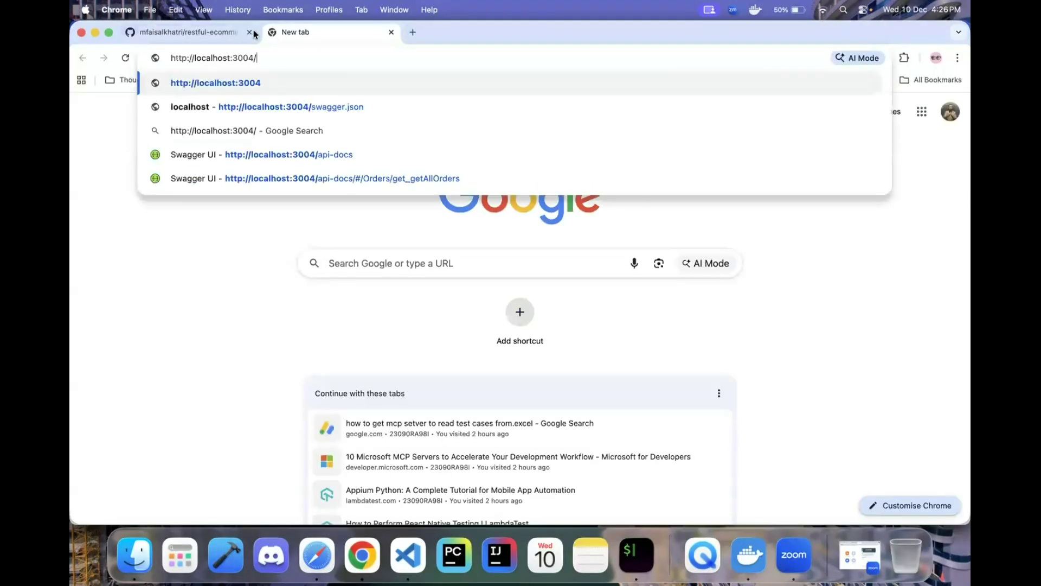
{"action": "left_click", "coordinate": [219, 31]}
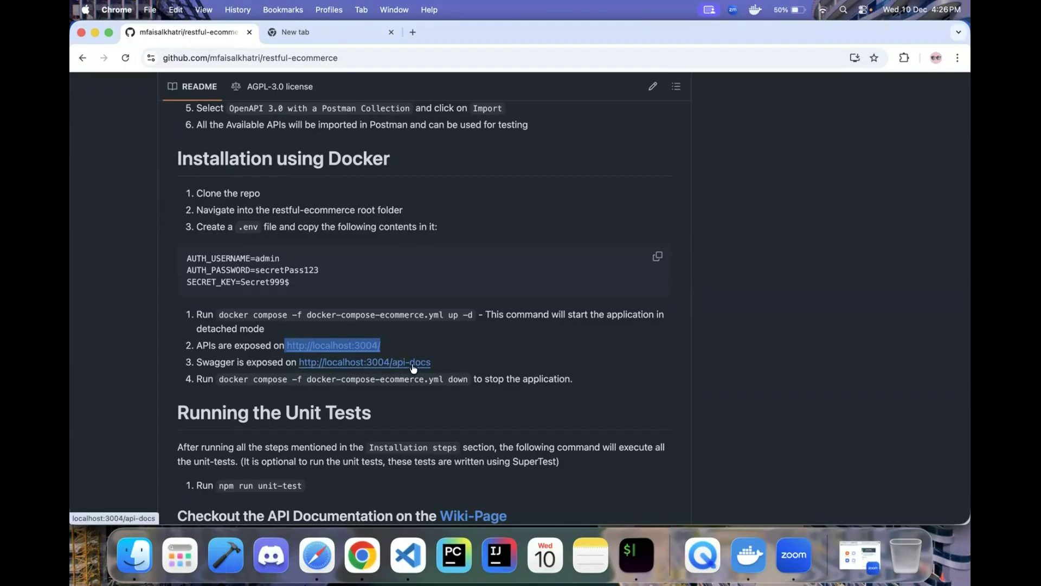
{"action": "left_click", "coordinate": [357, 33]}
{"action": "key", "text": "super+v"}
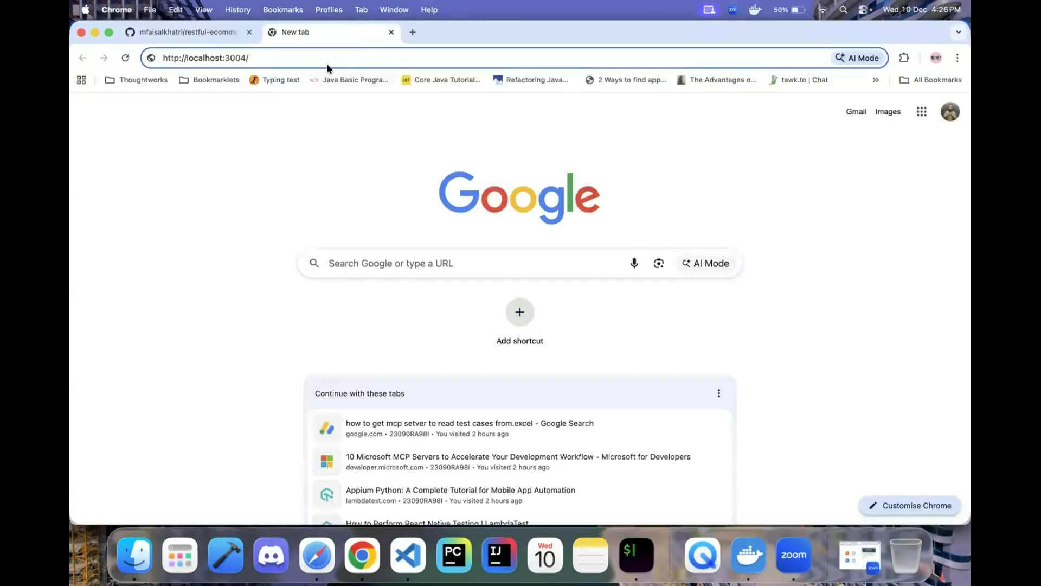
{"action": "type", "text": "api-docs"}
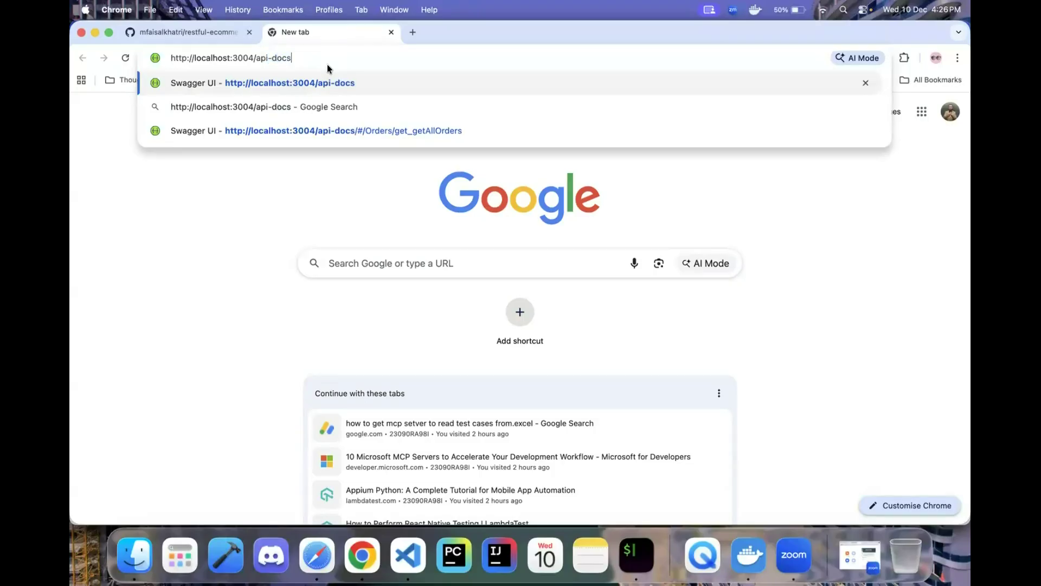
{"action": "key", "text": "Return"}
- Browse the Orders, Auth, health and image upload endpoints and briefly peek at /addOrder
{"action": "scroll", "coordinate": [321, 271], "scroll_direction": "down", "scroll_amount": 2}
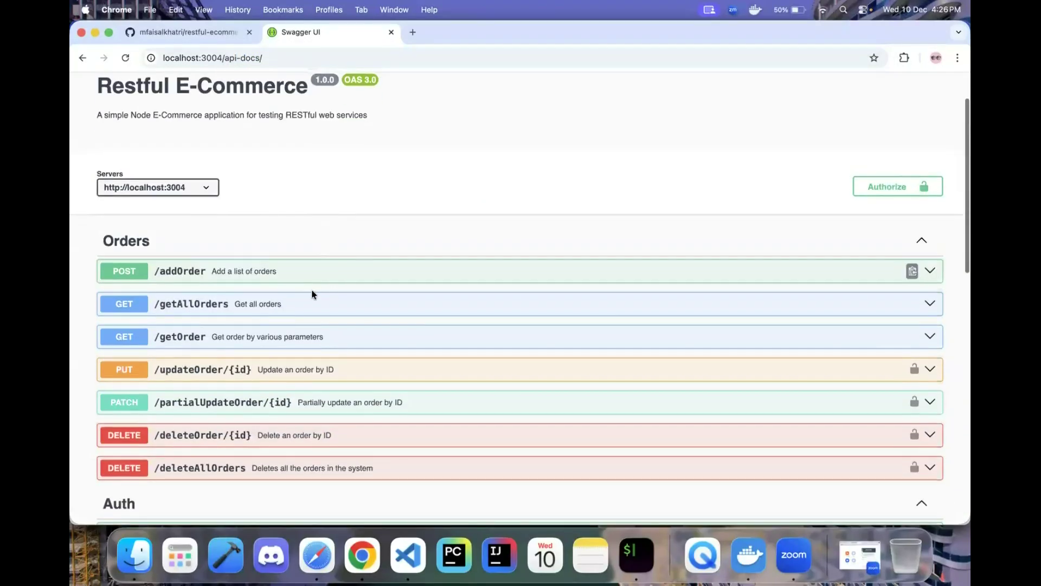
{"action": "scroll", "coordinate": [318, 284], "scroll_direction": "down", "scroll_amount": 3}
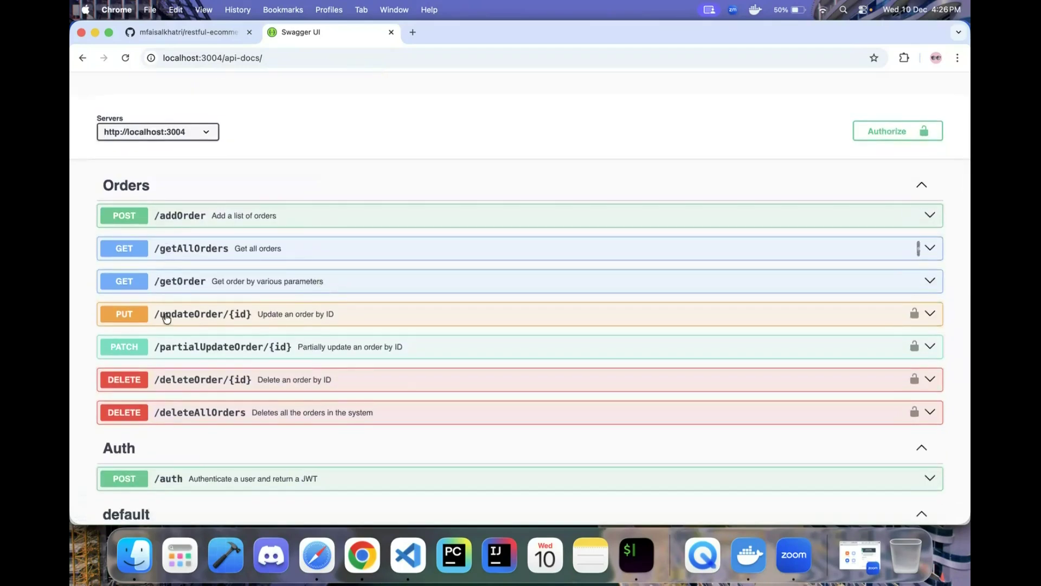
{"action": "scroll", "coordinate": [164, 412], "scroll_direction": "down", "scroll_amount": 3}
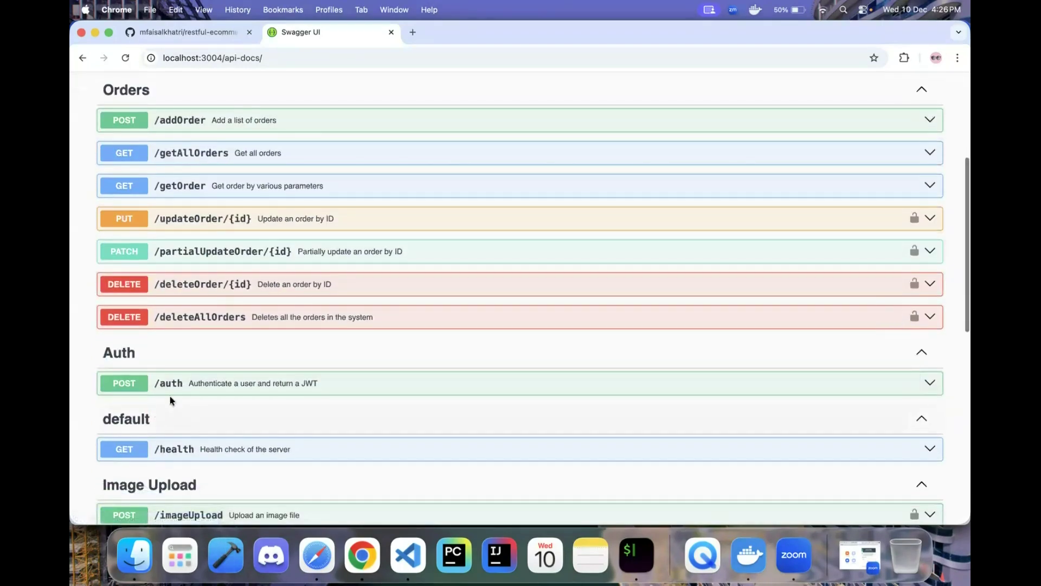
{"action": "scroll", "coordinate": [162, 391], "scroll_direction": "down", "scroll_amount": 2}
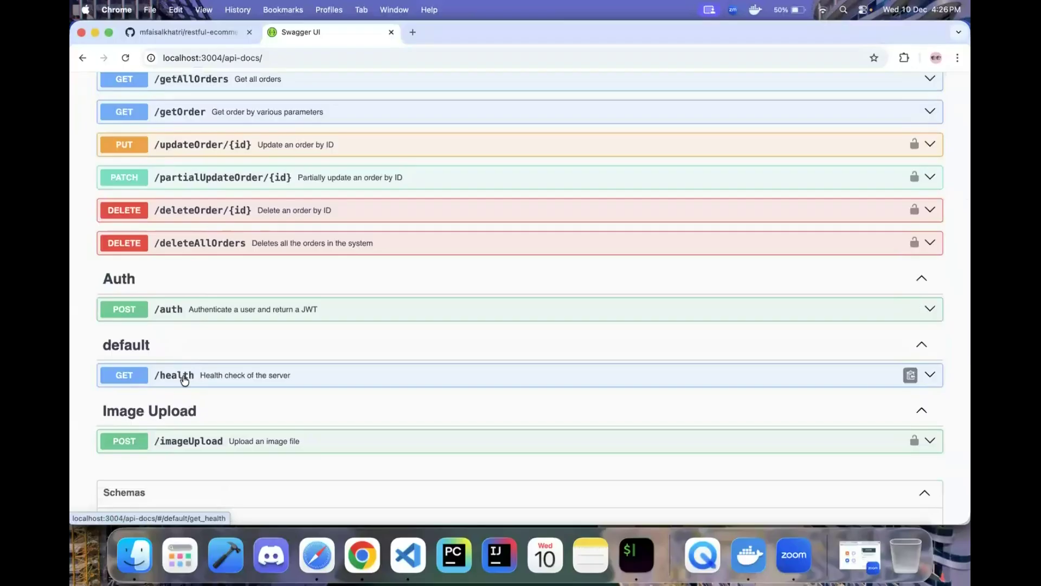
{"action": "scroll", "coordinate": [185, 390], "scroll_direction": "down", "scroll_amount": 1}
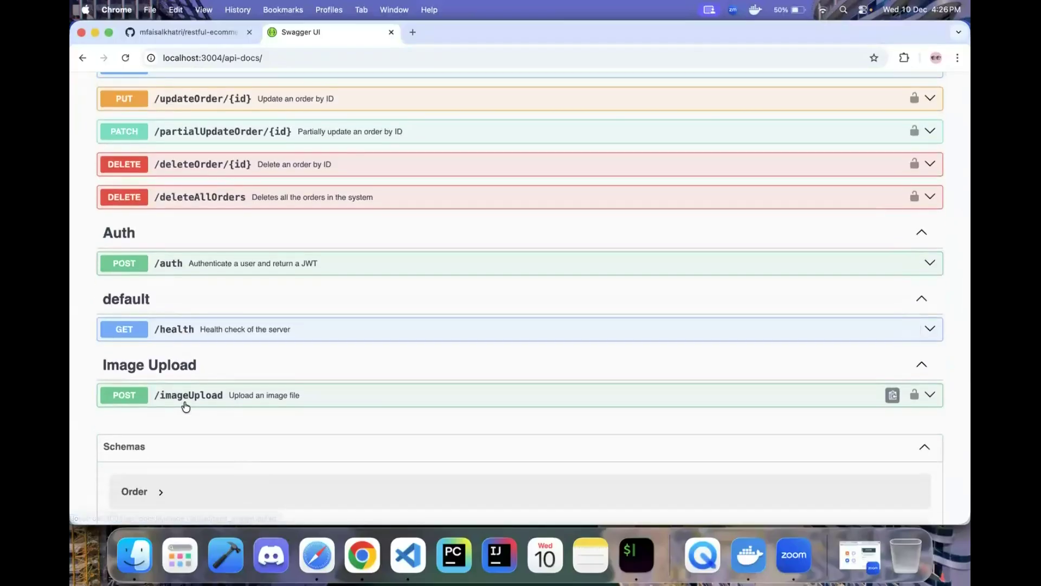
{"action": "scroll", "coordinate": [185, 406], "scroll_direction": "down", "scroll_amount": 1}
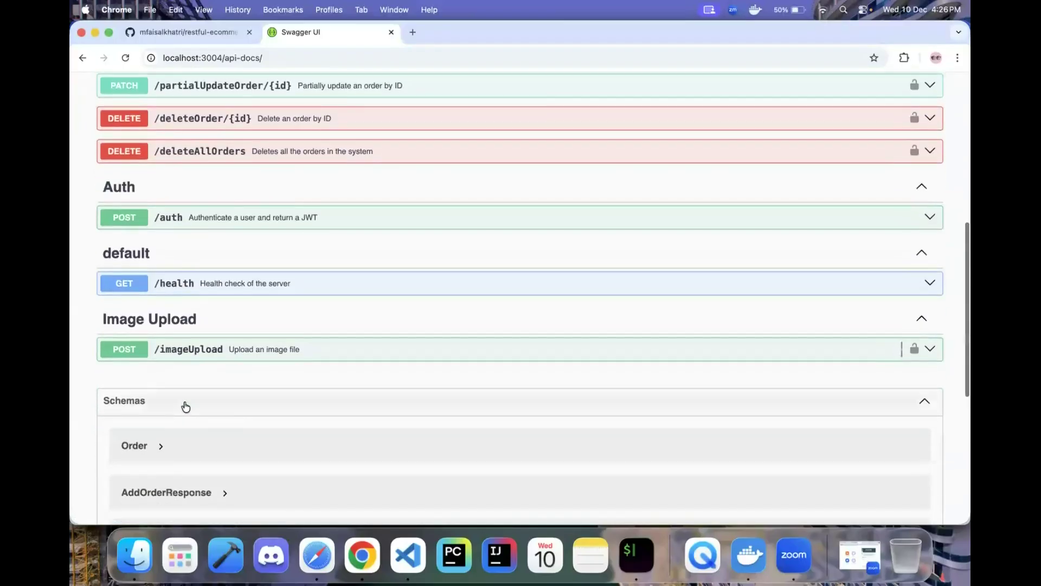
{"action": "scroll", "coordinate": [183, 404], "scroll_direction": "up", "scroll_amount": 7}
{"action": "scroll", "coordinate": [275, 302], "scroll_direction": "down", "scroll_amount": 3}
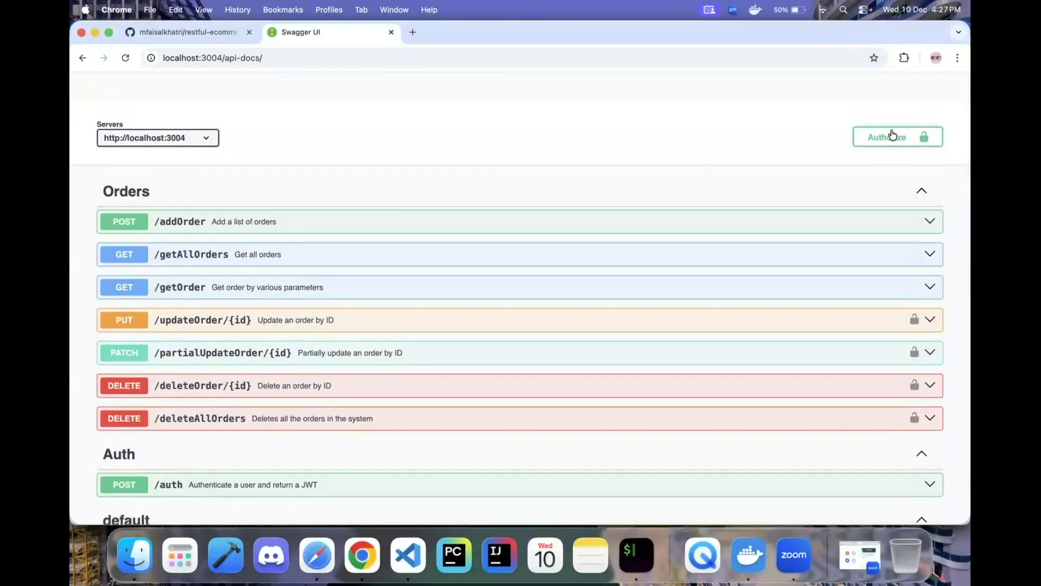
{"action": "left_click", "coordinate": [899, 144]}
{"action": "left_click", "coordinate": [202, 222]}
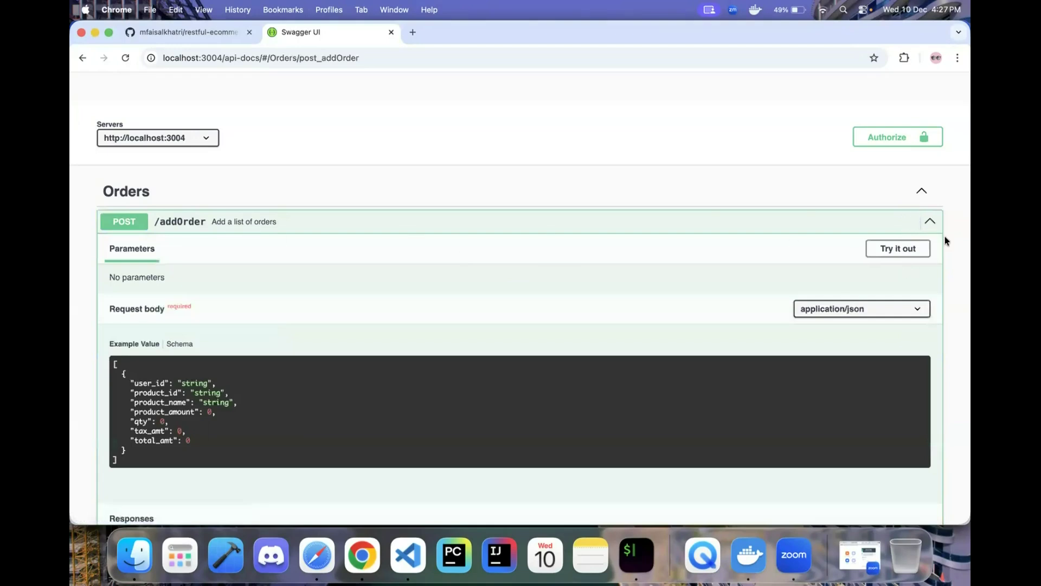
{"action": "left_click", "coordinate": [930, 223]}
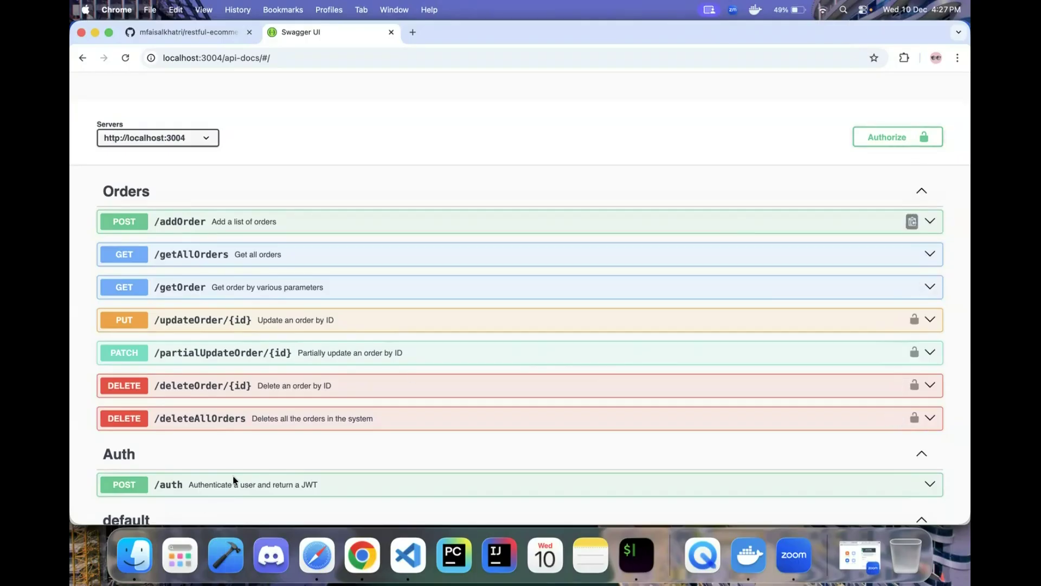
- Close the Authorize dialog without a token and expand POST /addOrder to see its example body
{"action": "scroll", "coordinate": [206, 496], "scroll_direction": "down", "scroll_amount": 2}
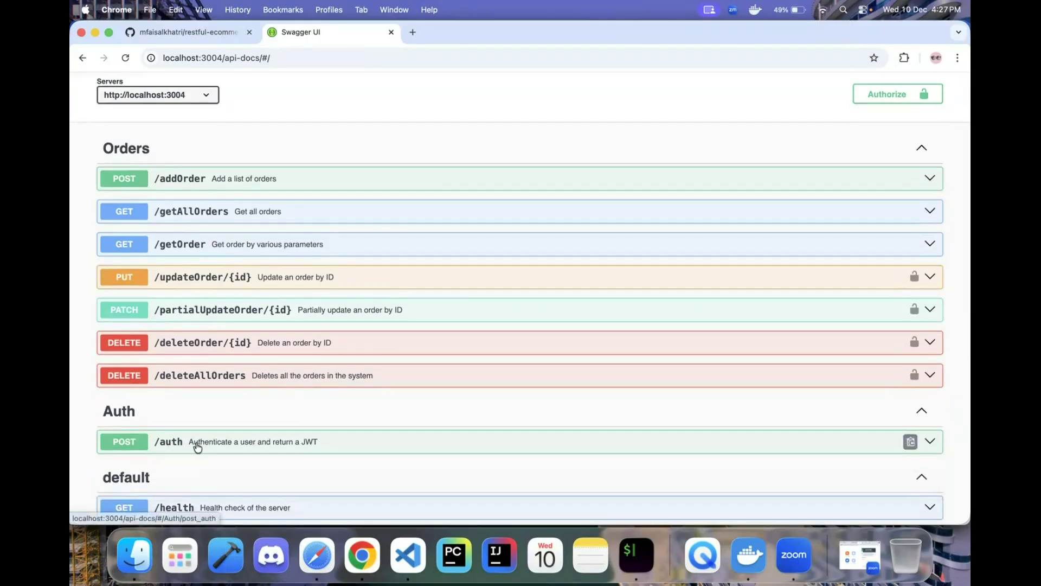
{"action": "scroll", "coordinate": [307, 421], "scroll_direction": "up", "scroll_amount": 5}
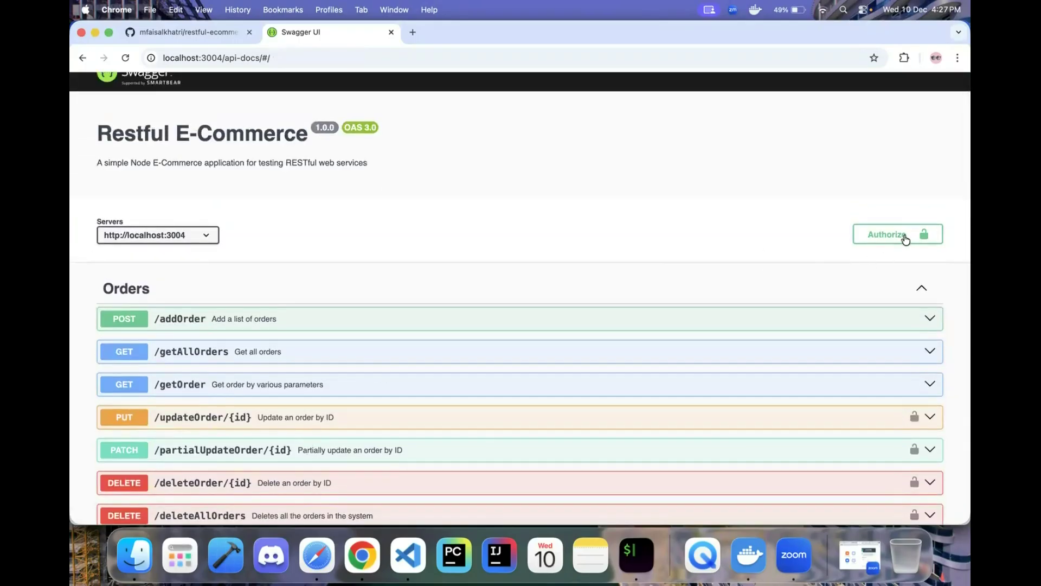
{"action": "left_click", "coordinate": [906, 239]}
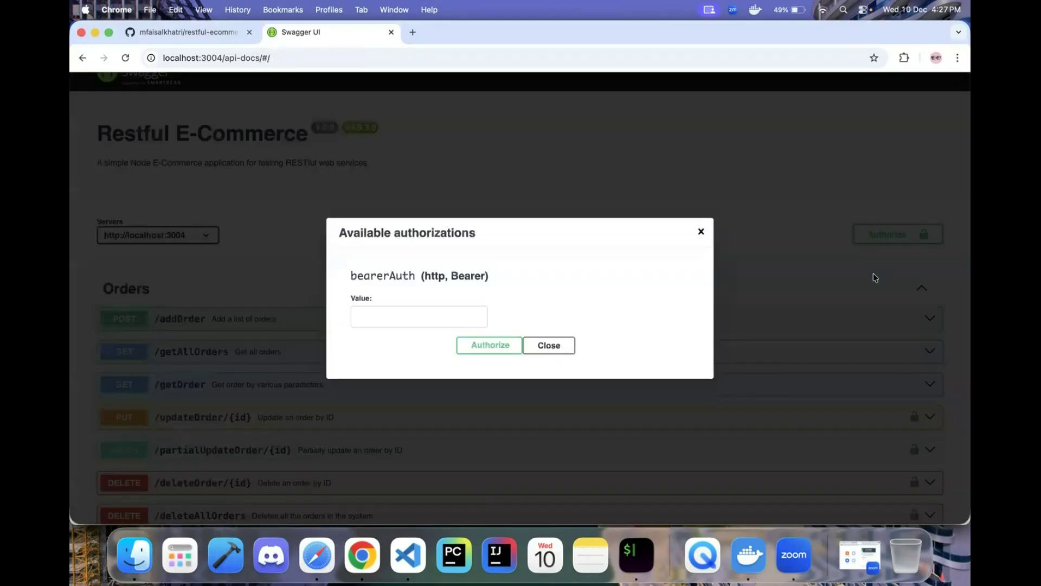
{"action": "left_click", "coordinate": [567, 349]}
{"action": "scroll", "coordinate": [812, 295], "scroll_direction": "down", "scroll_amount": 2}
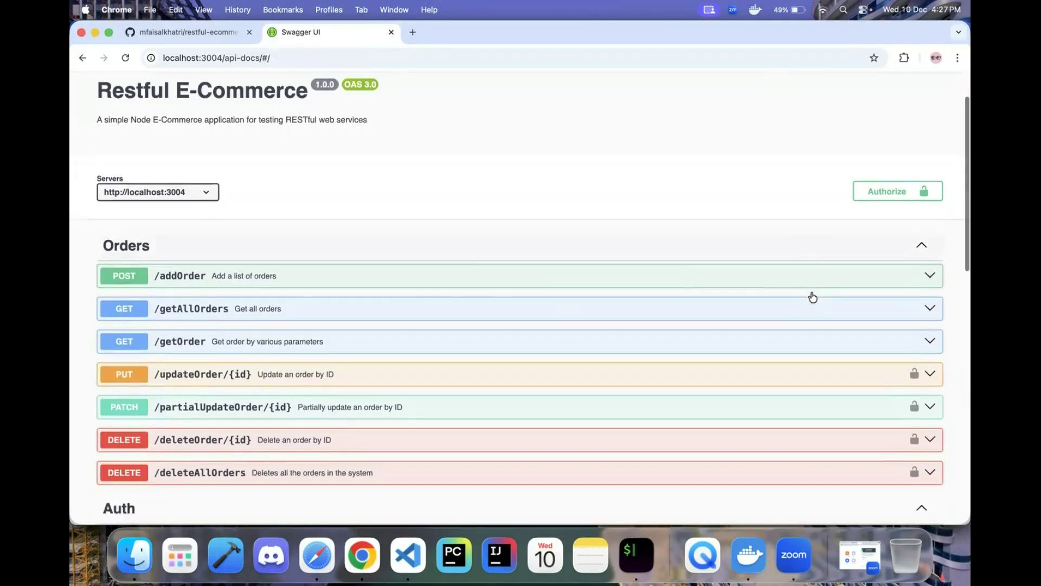
{"action": "left_click", "coordinate": [230, 283]}
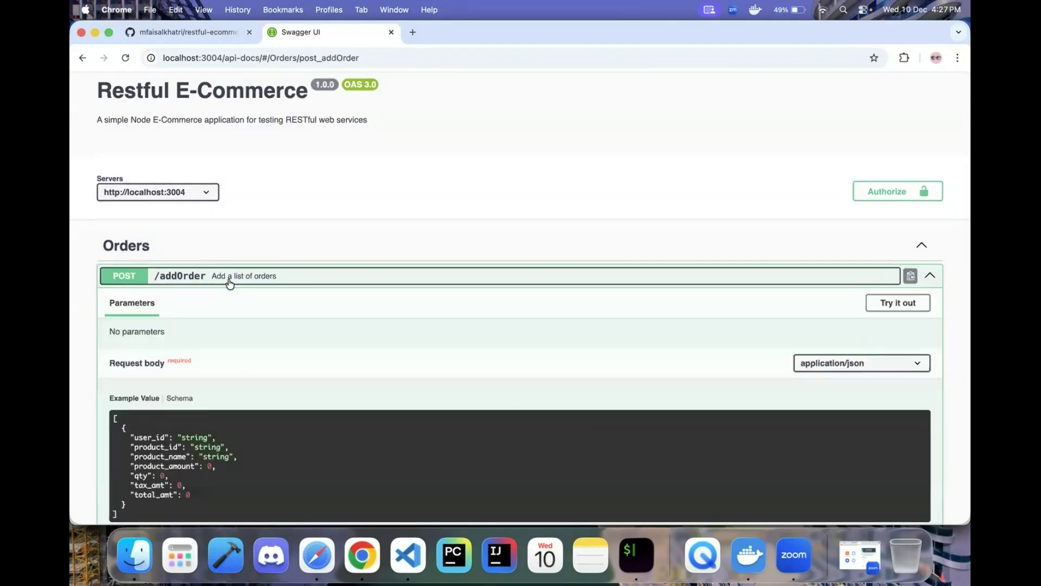
- Enable Try it out on /addOrder so the JSON request body becomes editable
{"action": "scroll", "coordinate": [264, 363], "scroll_direction": "down", "scroll_amount": 5}
{"action": "scroll", "coordinate": [266, 366], "scroll_direction": "down", "scroll_amount": 4}
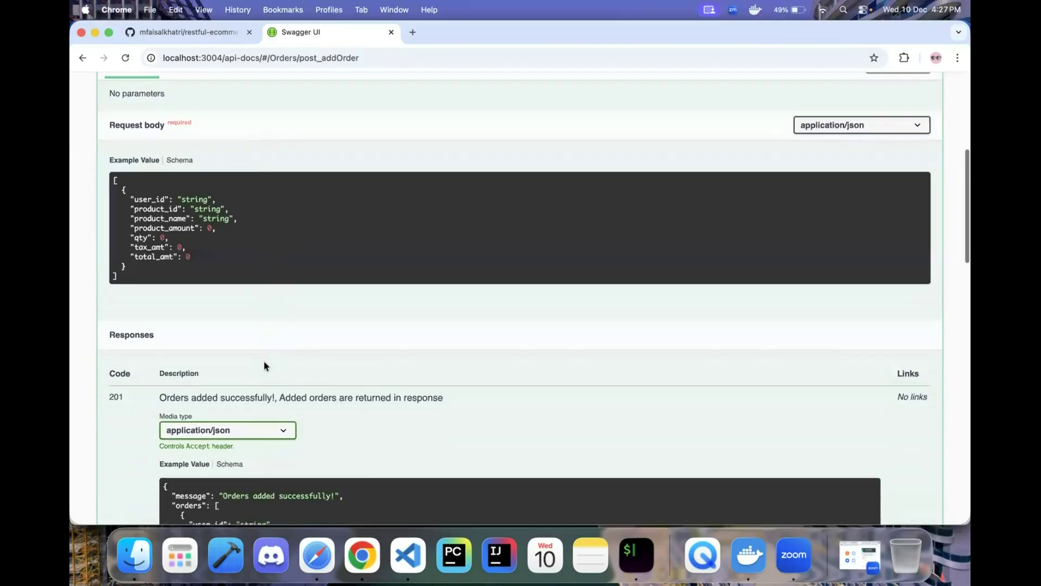
{"action": "scroll", "coordinate": [279, 359], "scroll_direction": "up", "scroll_amount": 1}
{"action": "scroll", "coordinate": [278, 358], "scroll_direction": "up", "scroll_amount": 1}
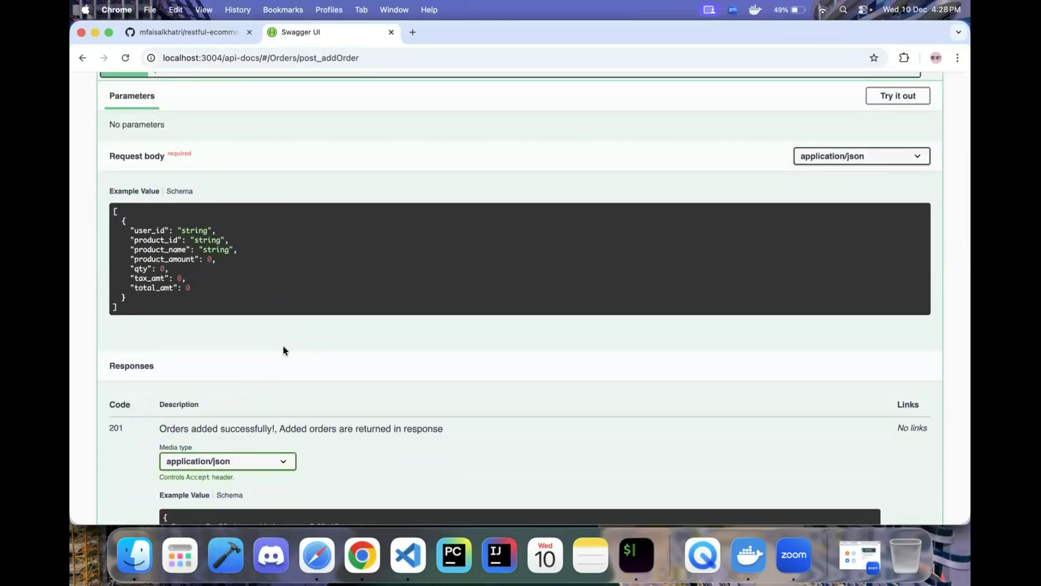
{"action": "scroll", "coordinate": [279, 366], "scroll_direction": "up", "scroll_amount": 1}
{"action": "scroll", "coordinate": [278, 365], "scroll_direction": "down", "scroll_amount": 2}
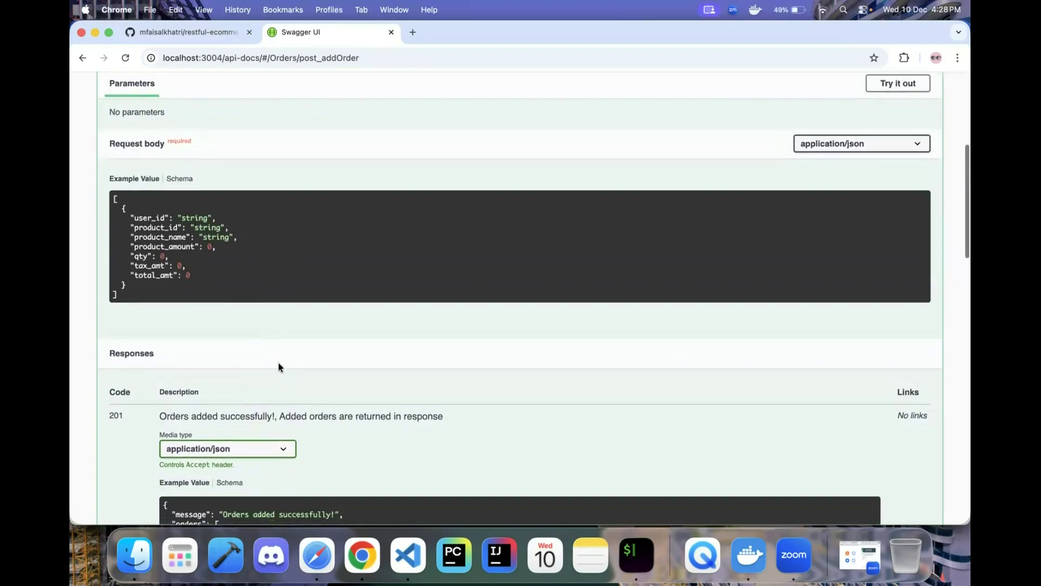
{"action": "scroll", "coordinate": [268, 388], "scroll_direction": "down", "scroll_amount": 5}
{"action": "scroll", "coordinate": [266, 389], "scroll_direction": "up", "scroll_amount": 10}
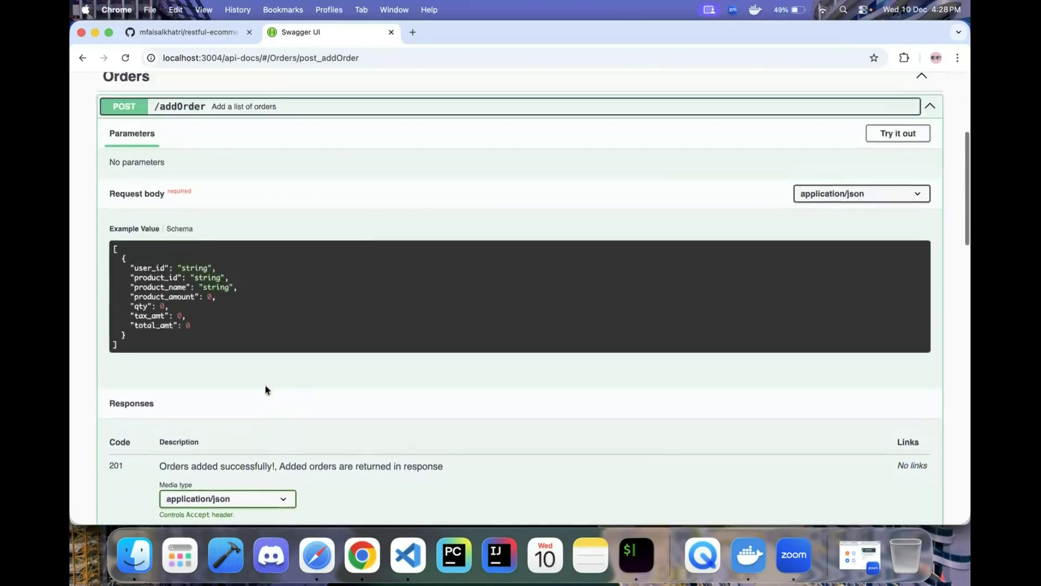
{"action": "left_click", "coordinate": [903, 201]}
{"action": "scroll", "coordinate": [431, 309], "scroll_direction": "down", "scroll_amount": 4}
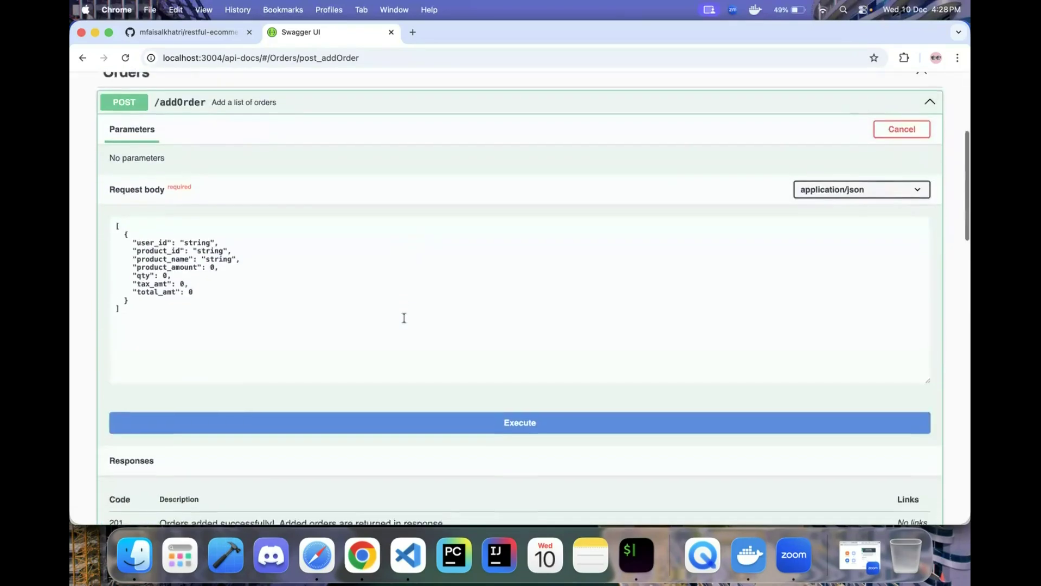
{"action": "double_click", "coordinate": [198, 220]}
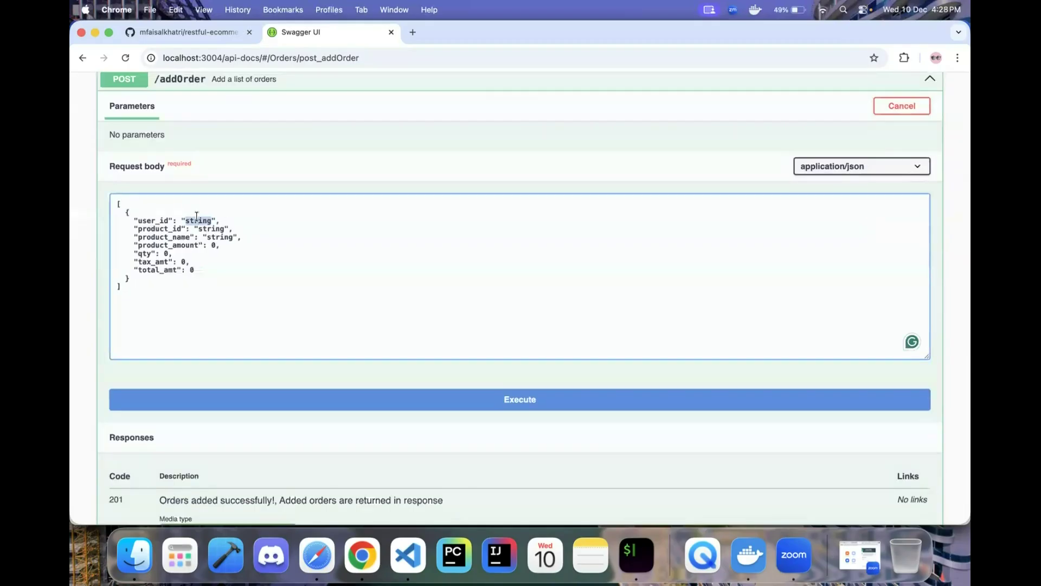
{"action": "left_click", "coordinate": [211, 229]}
{"action": "double_click", "coordinate": [211, 228]}
{"action": "left_click", "coordinate": [211, 229]}
- Set user_id to 1 and product_id to 6 in the request body
{"action": "scroll", "coordinate": [238, 237], "scroll_direction": "down", "scroll_amount": 3}
{"action": "scroll", "coordinate": [238, 238], "scroll_direction": "up", "scroll_amount": 3}
{"action": "double_click", "coordinate": [196, 214]}
{"action": "key", "text": "BackSpace"}
{"action": "type", "text": "1"}
{"action": "double_click", "coordinate": [198, 222]}
{"action": "type", "text": "6"}
- Change product_name to 'Samsung Galaxy S25' and product_amount to 9000.00
{"action": "left_click_drag", "start_coordinate": [207, 231], "coordinate": [242, 231]}
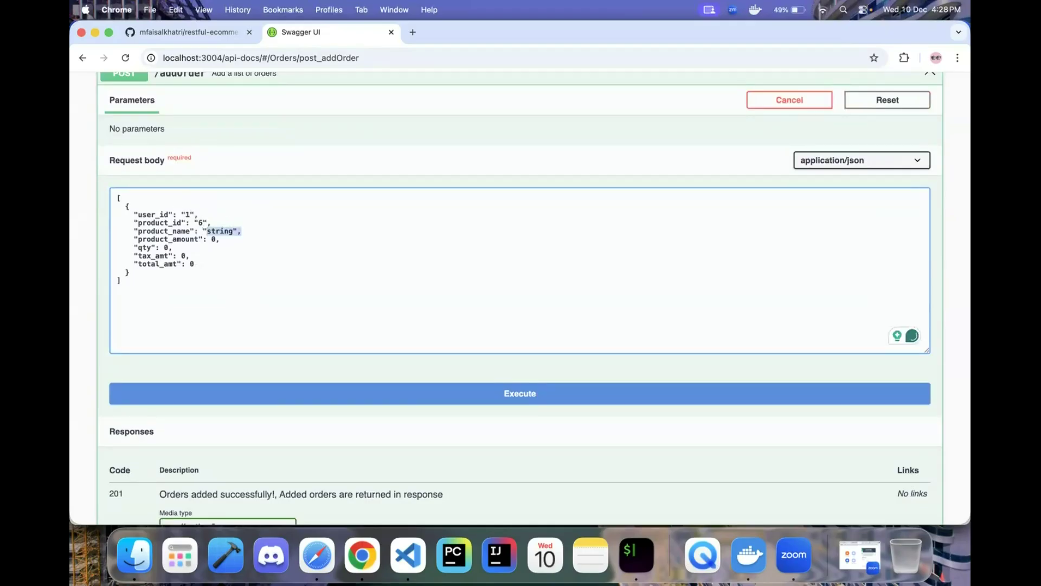
{"action": "type", "text": "Samsung Galaxy S24"}
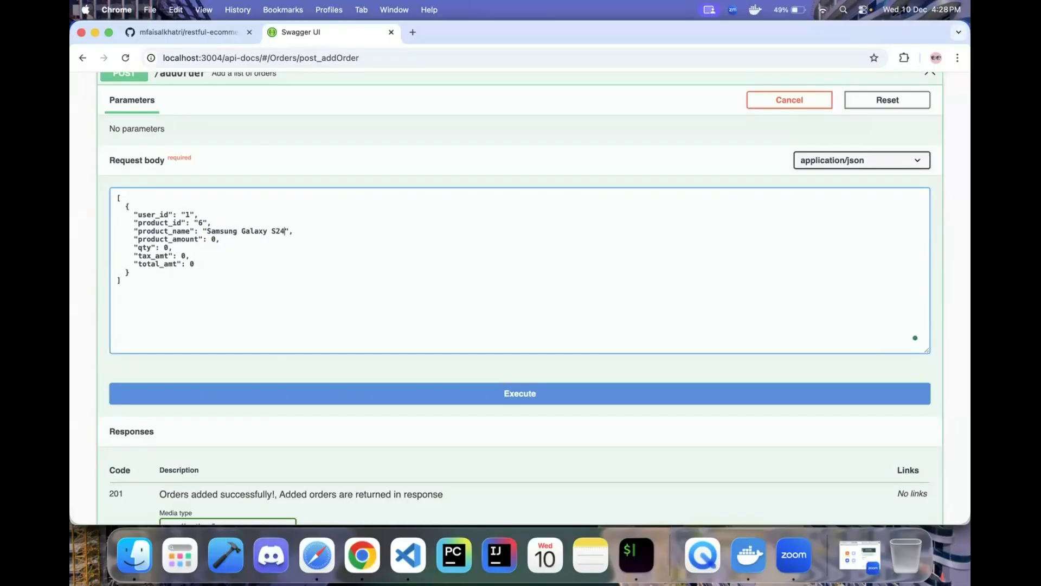
{"action": "key", "text": "BackSpace"}
{"action": "type", "text": "5"}
{"action": "key", "text": "BackSpace"}
{"action": "type", "text": "9000"}
- Set qty to 1, tax_amt to 500.00 and total_amt to 9500.00
{"action": "double_click", "coordinate": [166, 247]}
{"action": "type", "text": "1"}
{"action": "double_click", "coordinate": [183, 255]}
{"action": "type", "text": "1500"}
{"action": "key", "text": "BackSpace"}
{"action": "type", "text": "9500.00"}
{"action": "key", "text": "super+Right"}
{"action": "type", "text": ".00"}
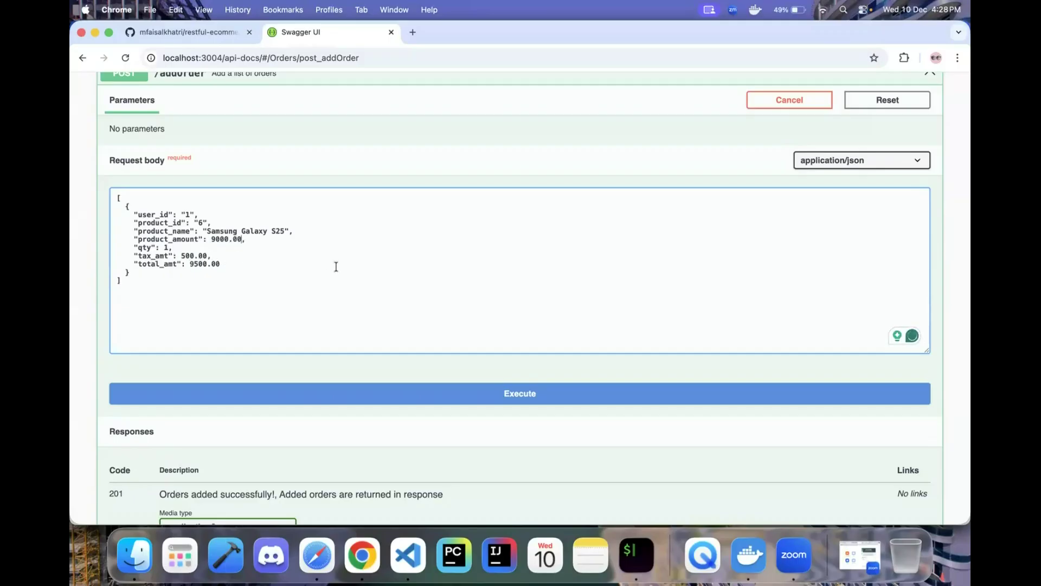
{"action": "scroll", "coordinate": [515, 338], "scroll_direction": "down", "scroll_amount": 3}
{"action": "left_click", "coordinate": [514, 332]}
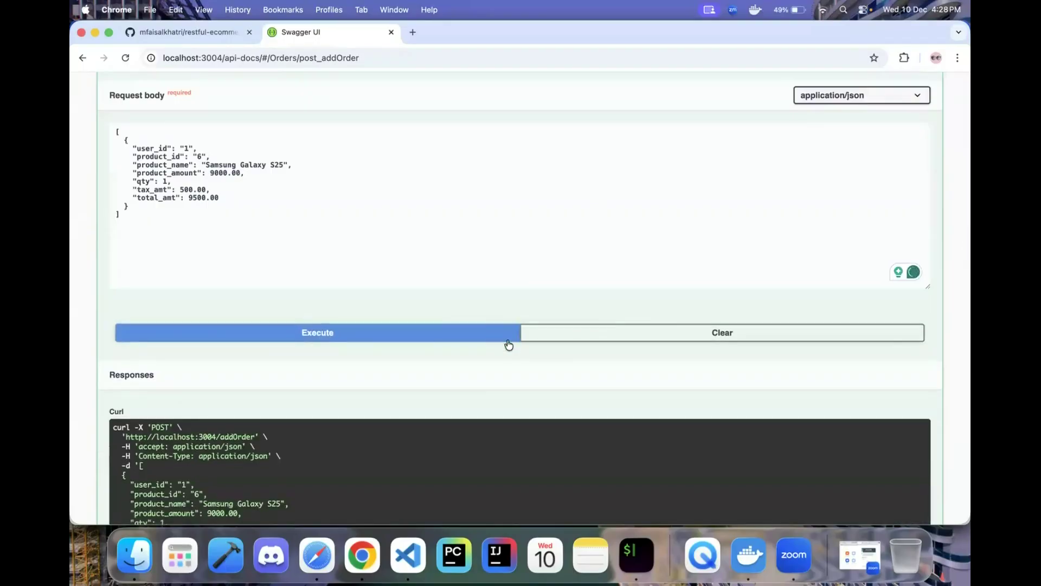
{"action": "scroll", "coordinate": [483, 379], "scroll_direction": "down", "scroll_amount": 5}
{"action": "scroll", "coordinate": [482, 380], "scroll_direction": "down", "scroll_amount": 5}
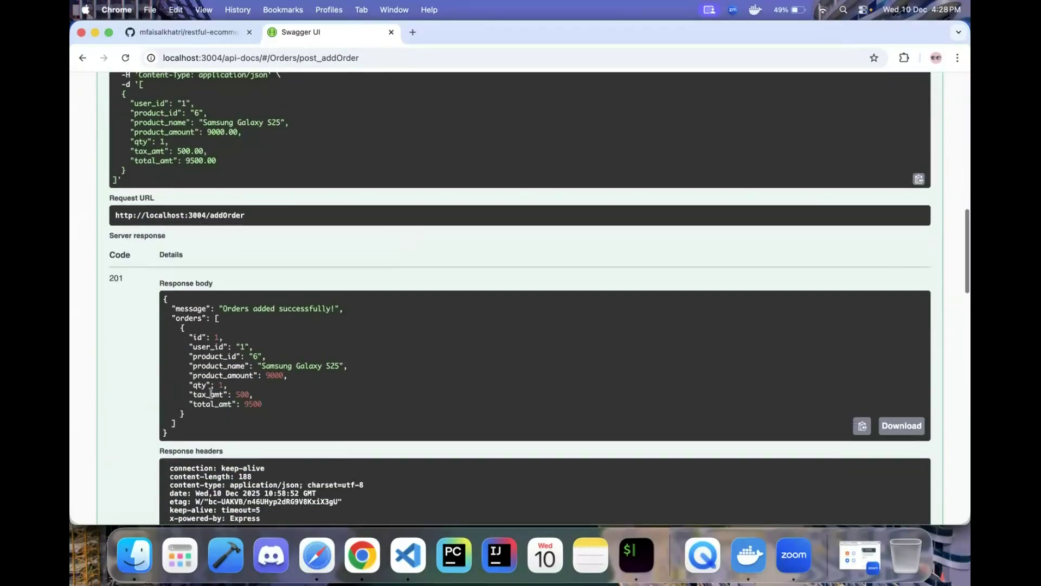
{"action": "scroll", "coordinate": [219, 373], "scroll_direction": "down", "scroll_amount": 8}
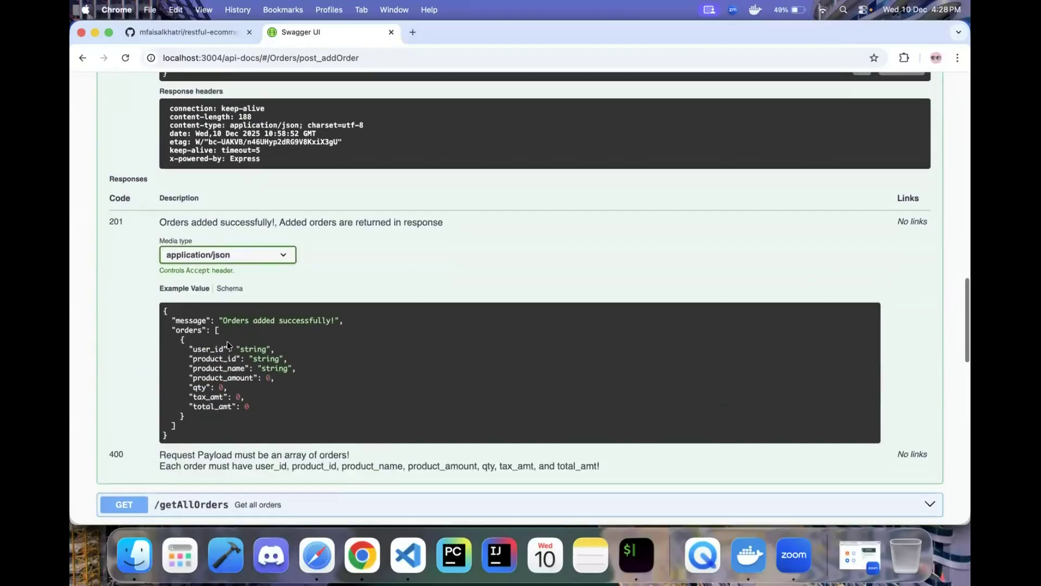
{"action": "left_click_drag", "start_coordinate": [109, 179], "coordinate": [174, 193]}
{"action": "left_click", "coordinate": [206, 194]}
{"action": "left_click_drag", "start_coordinate": [164, 310], "coordinate": [212, 417]}
{"action": "left_click", "coordinate": [271, 332]}
{"action": "scroll", "coordinate": [304, 283], "scroll_direction": "up", "scroll_amount": 10}
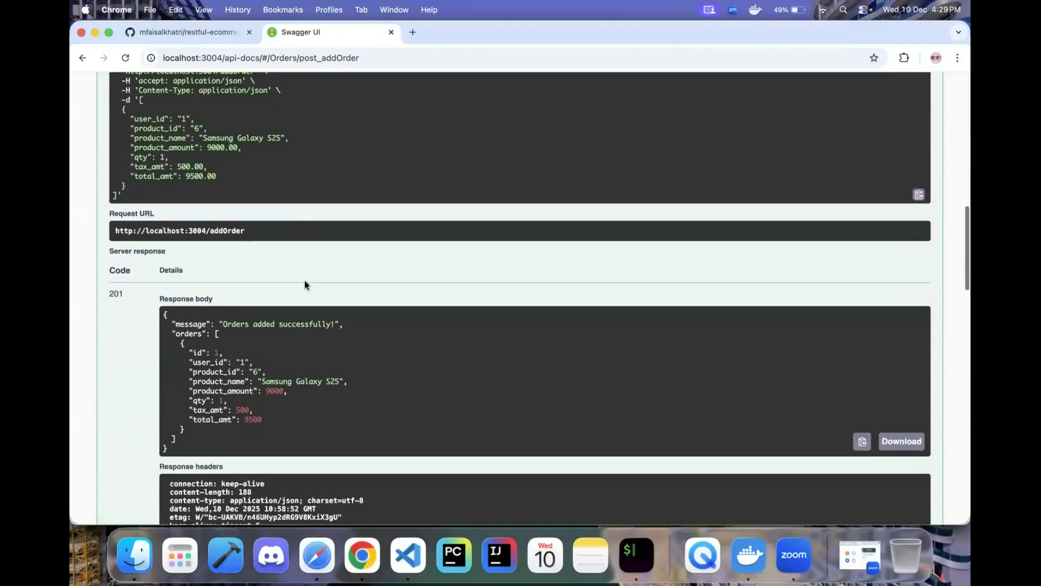
{"action": "scroll", "coordinate": [260, 315], "scroll_direction": "down", "scroll_amount": 1}
{"action": "scroll", "coordinate": [255, 315], "scroll_direction": "up", "scroll_amount": 3}
{"action": "scroll", "coordinate": [184, 320], "scroll_direction": "down", "scroll_amount": 3}
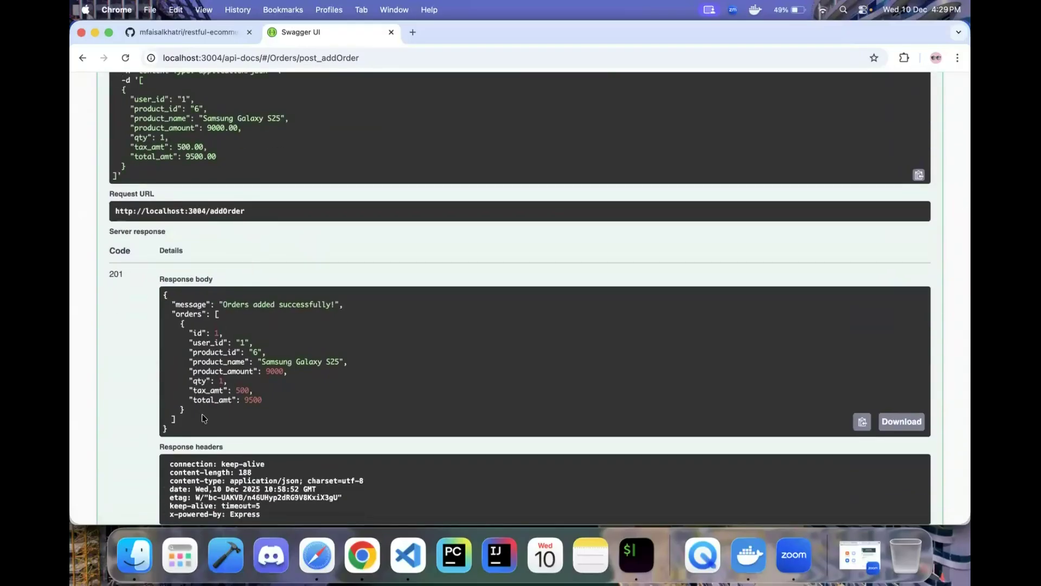
{"action": "scroll", "coordinate": [202, 415], "scroll_direction": "down", "scroll_amount": 3}
{"action": "scroll", "coordinate": [202, 414], "scroll_direction": "up", "scroll_amount": 1}
{"action": "left_click_drag", "start_coordinate": [193, 232], "coordinate": [225, 230]}
{"action": "scroll", "coordinate": [258, 318], "scroll_direction": "down", "scroll_amount": 5}
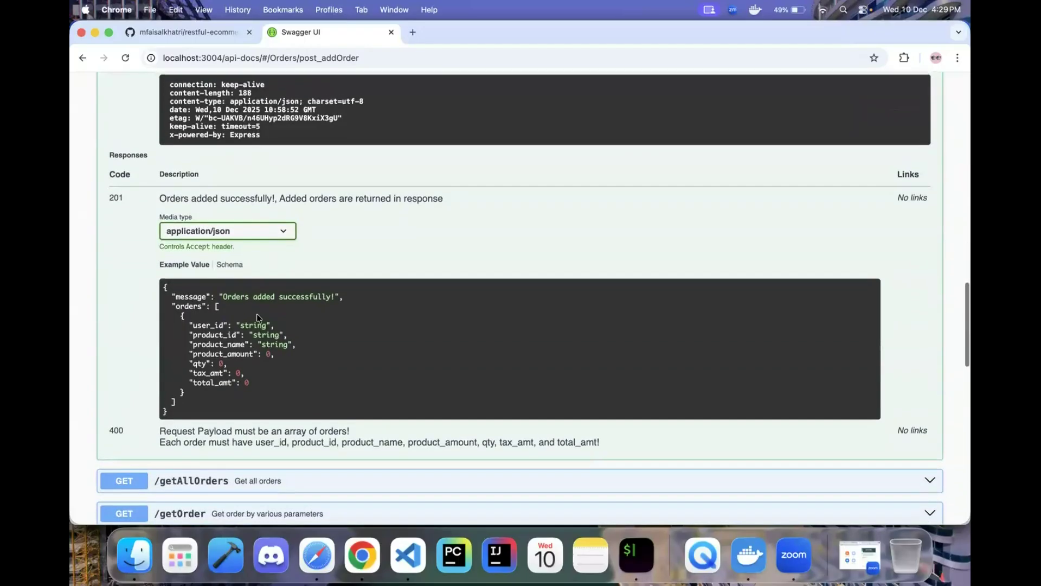
{"action": "scroll", "coordinate": [257, 317], "scroll_direction": "up", "scroll_amount": 5}
{"action": "left_click", "coordinate": [221, 240]}
{"action": "left_click_drag", "start_coordinate": [222, 241], "coordinate": [191, 240]}
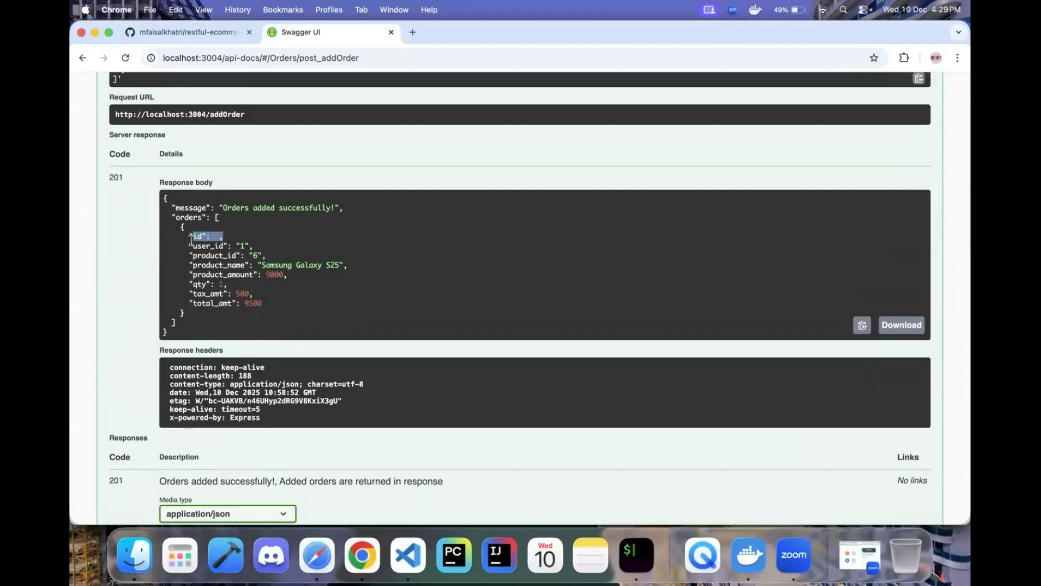
{"action": "left_click", "coordinate": [190, 239]}
{"action": "left_click_drag", "start_coordinate": [189, 237], "coordinate": [211, 237]}
{"action": "left_click", "coordinate": [224, 245]}
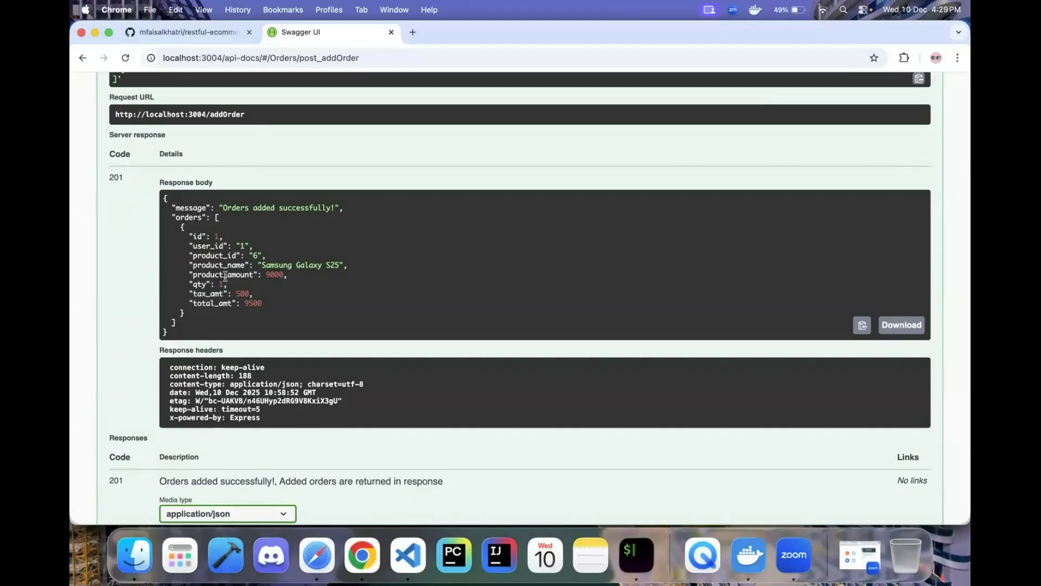
{"action": "scroll", "coordinate": [223, 285], "scroll_direction": "up", "scroll_amount": 5}
{"action": "scroll", "coordinate": [223, 286], "scroll_direction": "up", "scroll_amount": 9}
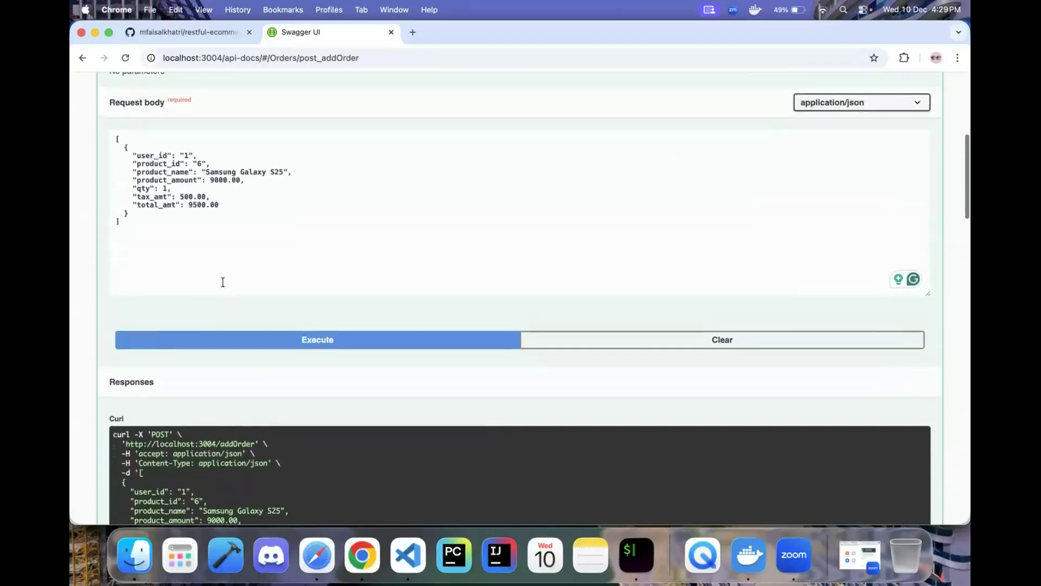
{"action": "scroll", "coordinate": [210, 350], "scroll_direction": "down", "scroll_amount": 12}
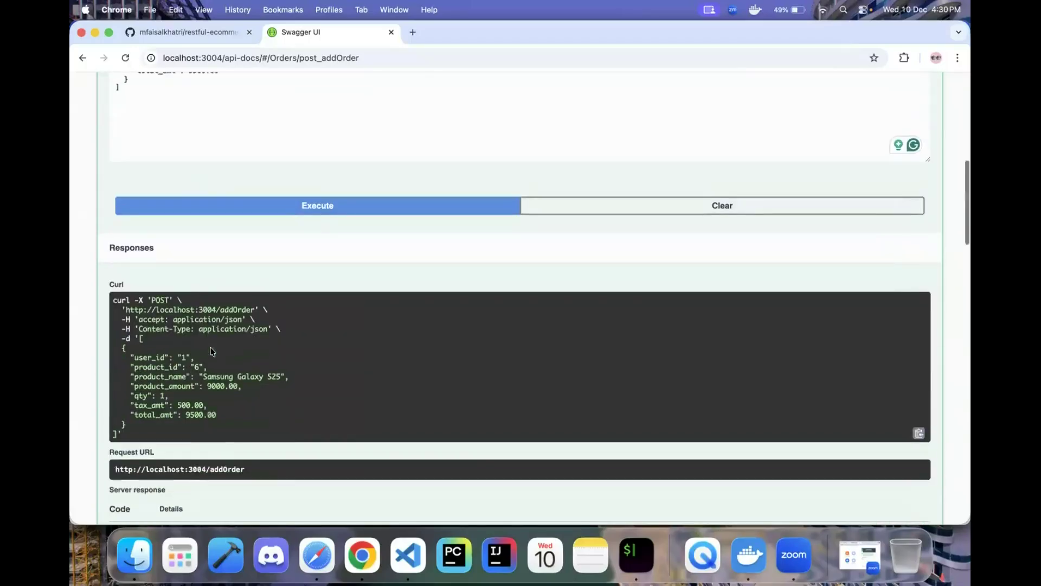
{"action": "scroll", "coordinate": [262, 366], "scroll_direction": "up", "scroll_amount": 14}
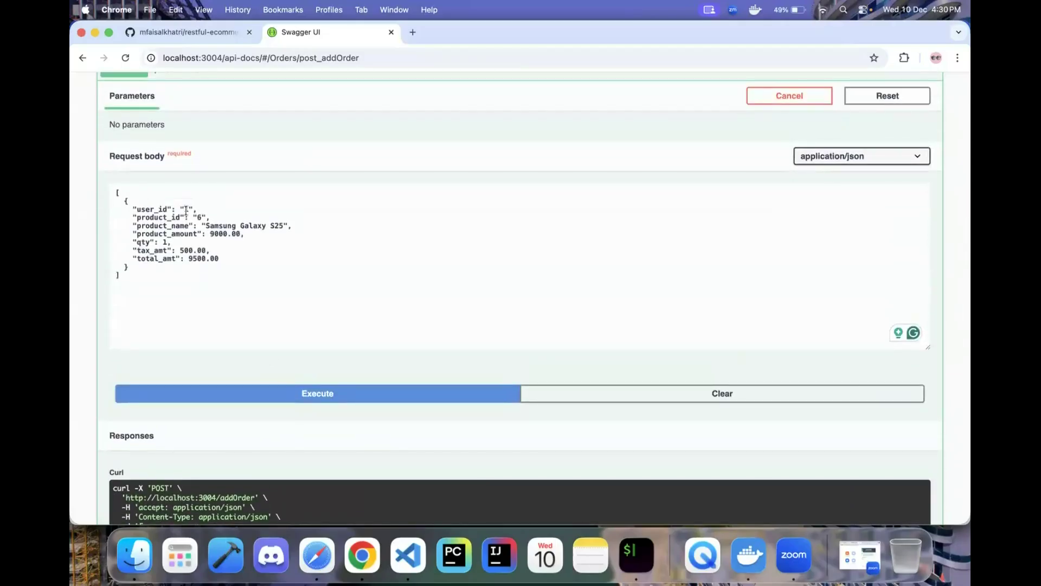
{"action": "scroll", "coordinate": [244, 293], "scroll_direction": "down", "scroll_amount": 12}
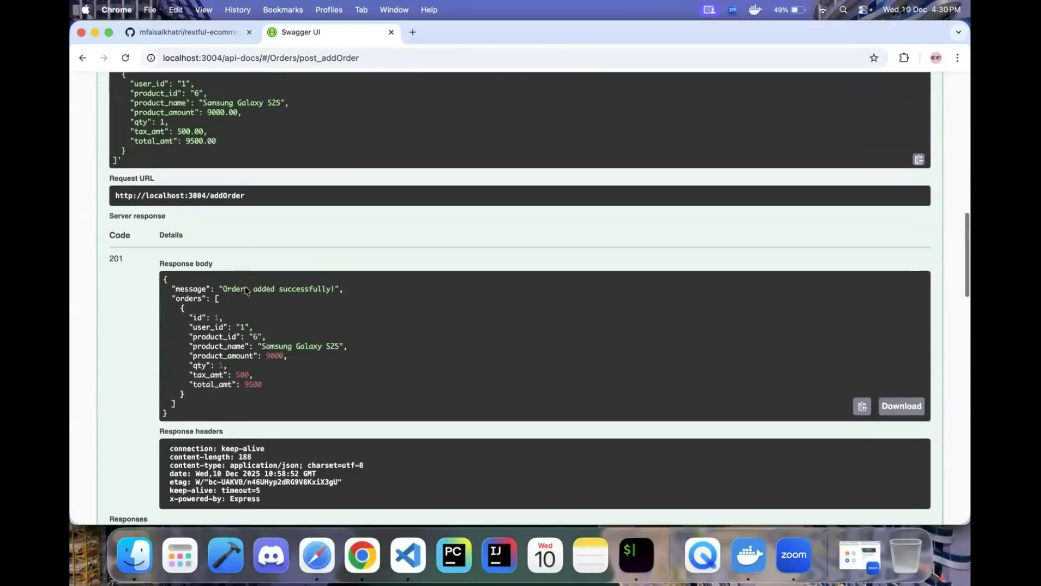
{"action": "scroll", "coordinate": [258, 337], "scroll_direction": "up", "scroll_amount": 12}
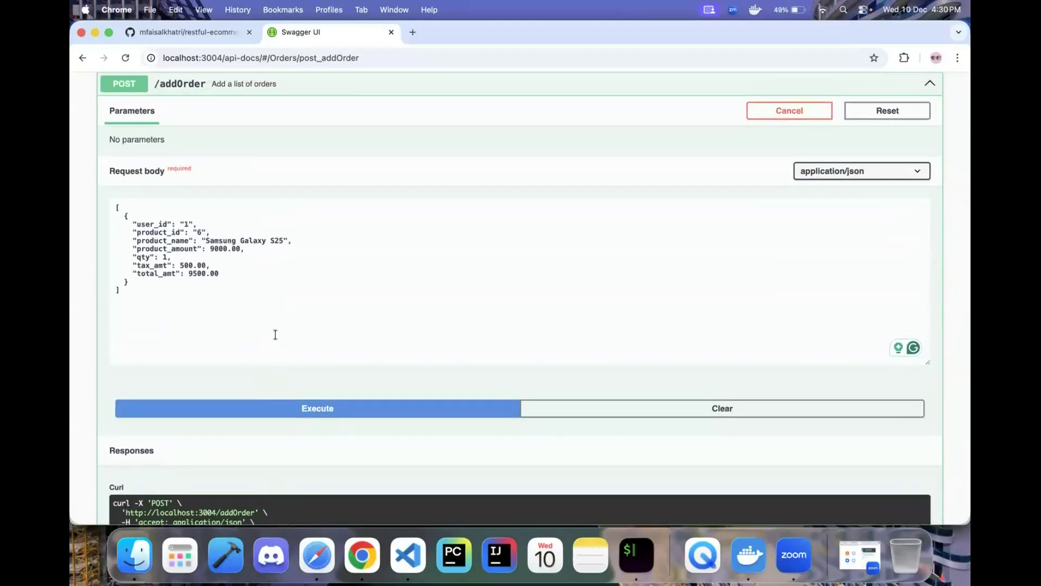
{"action": "scroll", "coordinate": [275, 333], "scroll_direction": "down", "scroll_amount": 10}
{"action": "scroll", "coordinate": [270, 428], "scroll_direction": "down", "scroll_amount": 1}
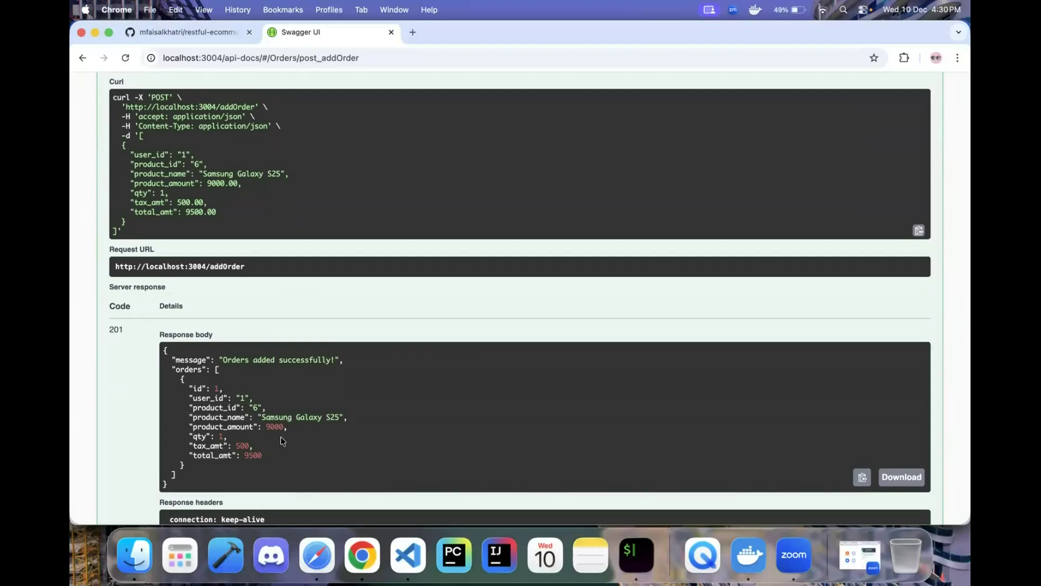
{"action": "scroll", "coordinate": [282, 428], "scroll_direction": "down", "scroll_amount": 2}
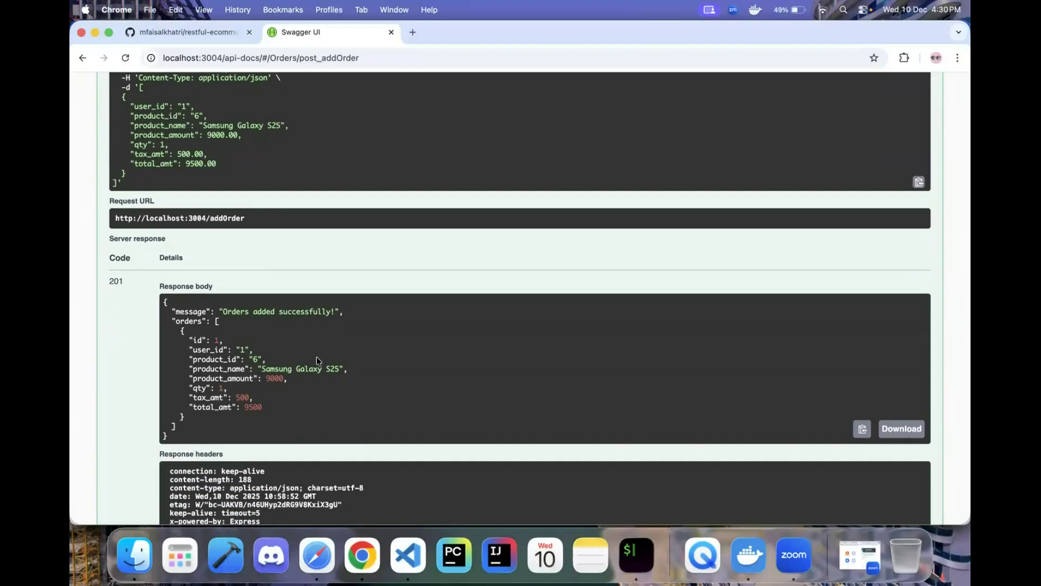
{"action": "scroll", "coordinate": [317, 356], "scroll_direction": "up", "scroll_amount": 15}
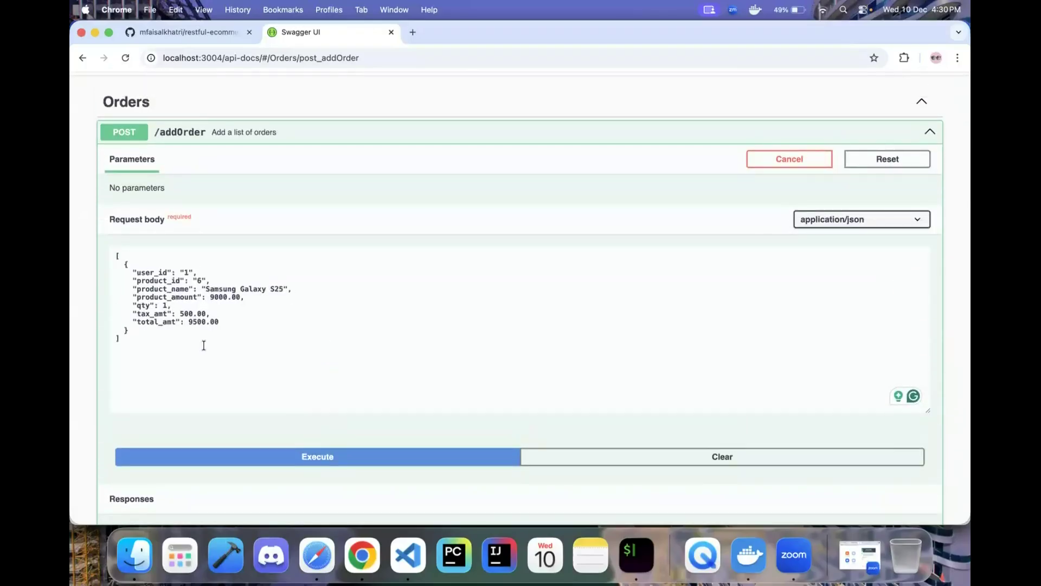
{"action": "scroll", "coordinate": [203, 345], "scroll_direction": "down", "scroll_amount": 10}
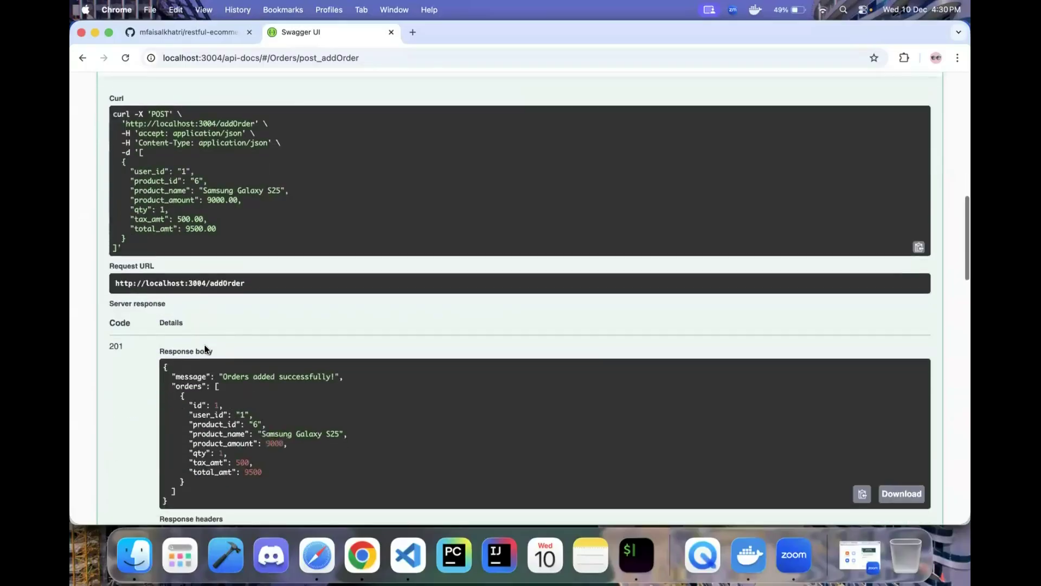
{"action": "scroll", "coordinate": [205, 349], "scroll_direction": "down", "scroll_amount": 4}
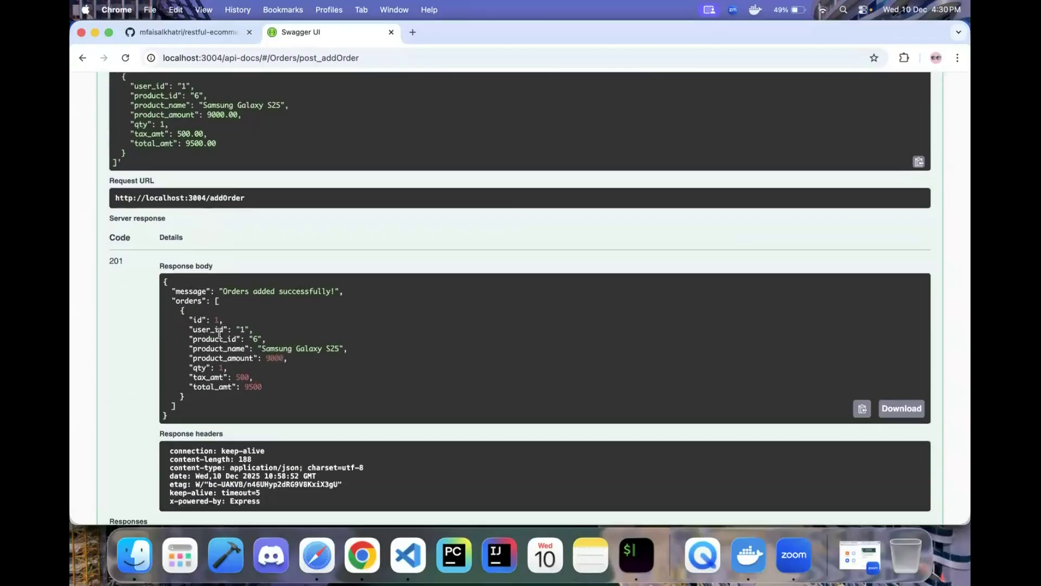
{"action": "scroll", "coordinate": [219, 333], "scroll_direction": "down", "scroll_amount": 3}
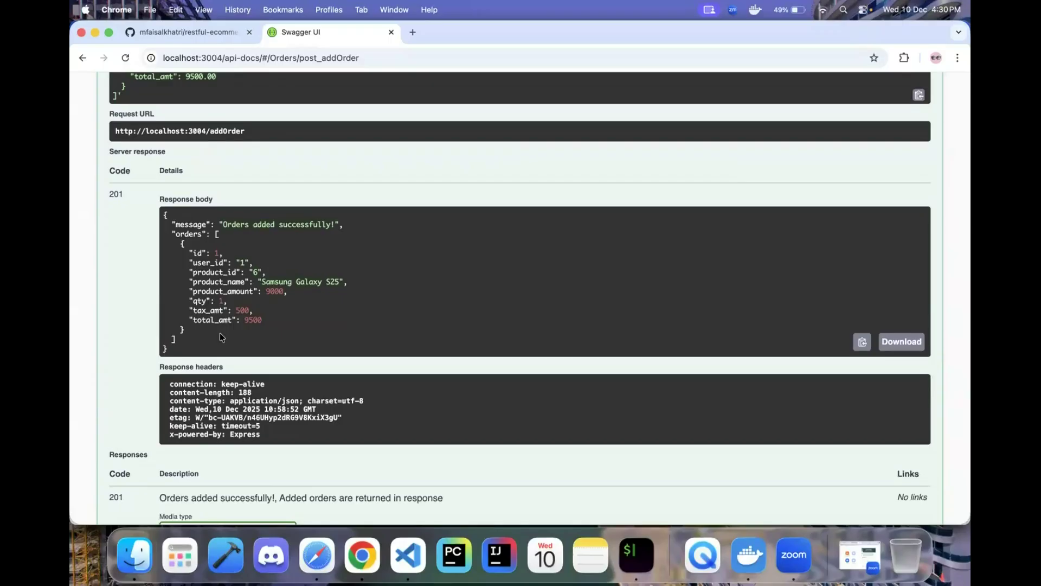
{"action": "scroll", "coordinate": [219, 333], "scroll_direction": "up", "scroll_amount": 20}
{"action": "left_click", "coordinate": [198, 298]}
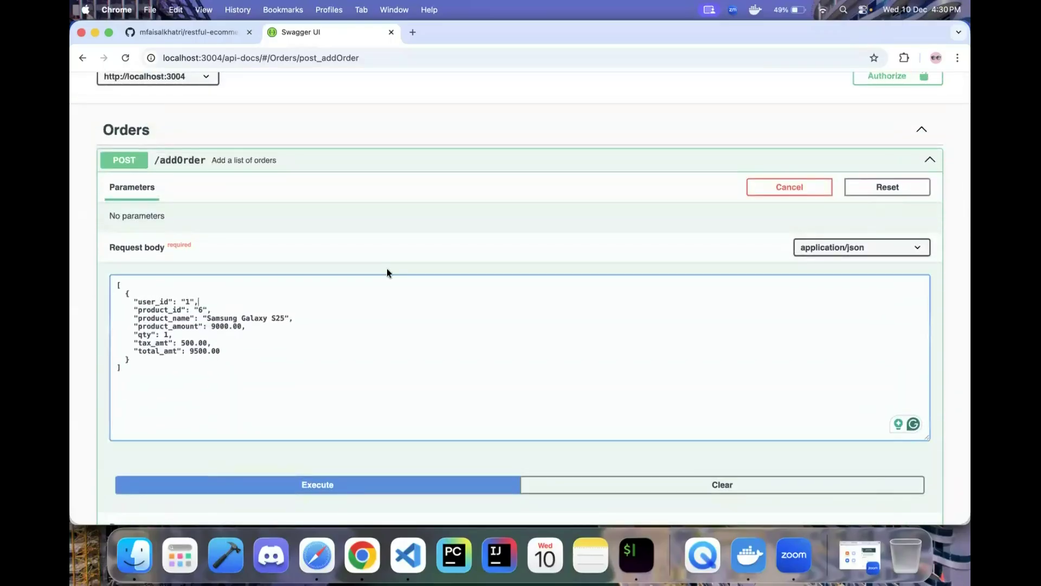
- Delete the user_id line, execute /addOrder, and highlight the 400 missing-field error message
{"action": "key", "text": "super+shift+Left"}
{"action": "key", "text": "super+c"}
{"action": "key", "text": "BackSpace"}
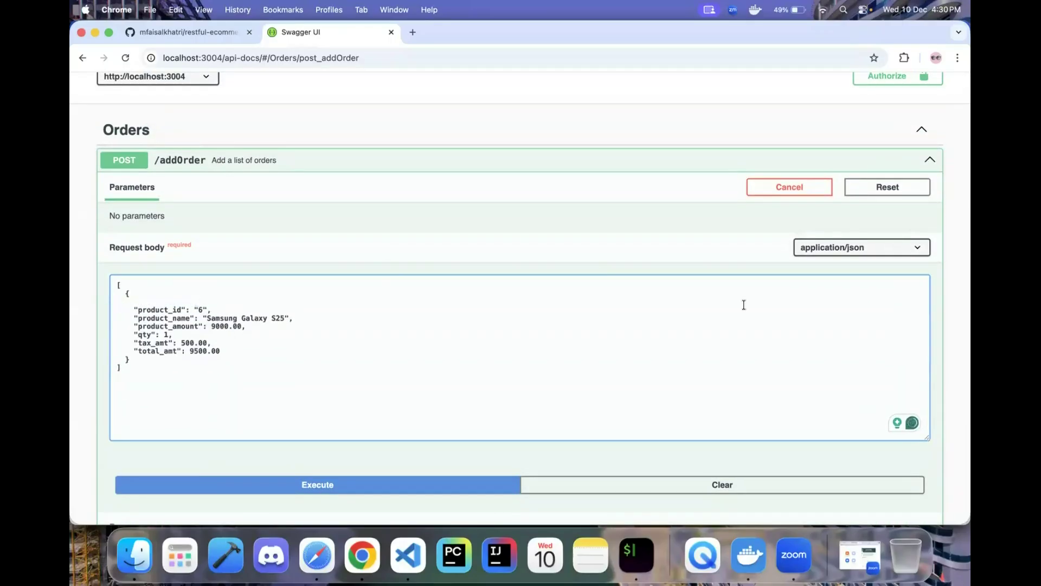
{"action": "left_click", "coordinate": [348, 486]}
{"action": "scroll", "coordinate": [346, 483], "scroll_direction": "down", "scroll_amount": 10}
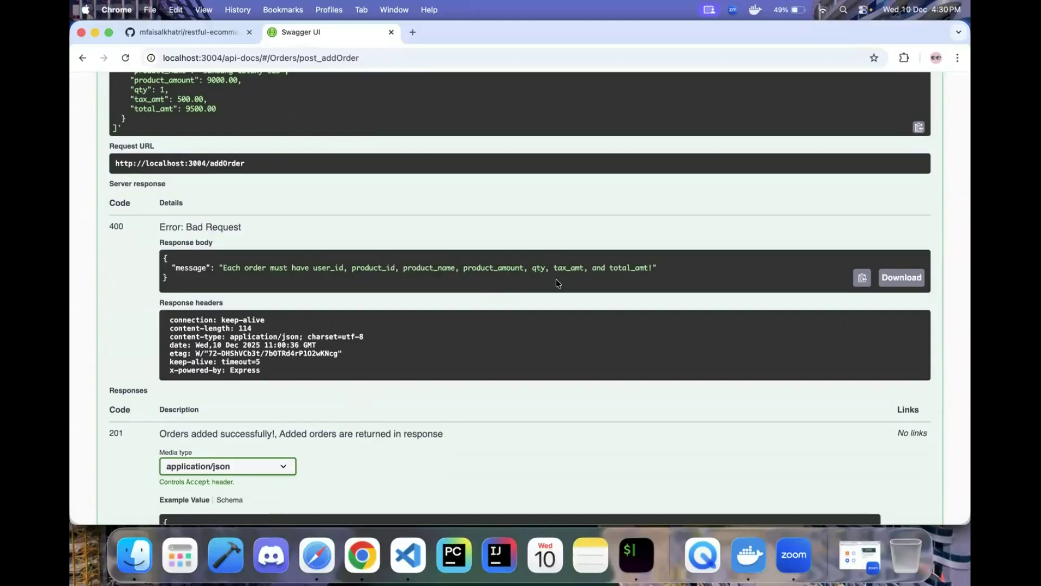
{"action": "scroll", "coordinate": [542, 291], "scroll_direction": "down", "scroll_amount": 4}
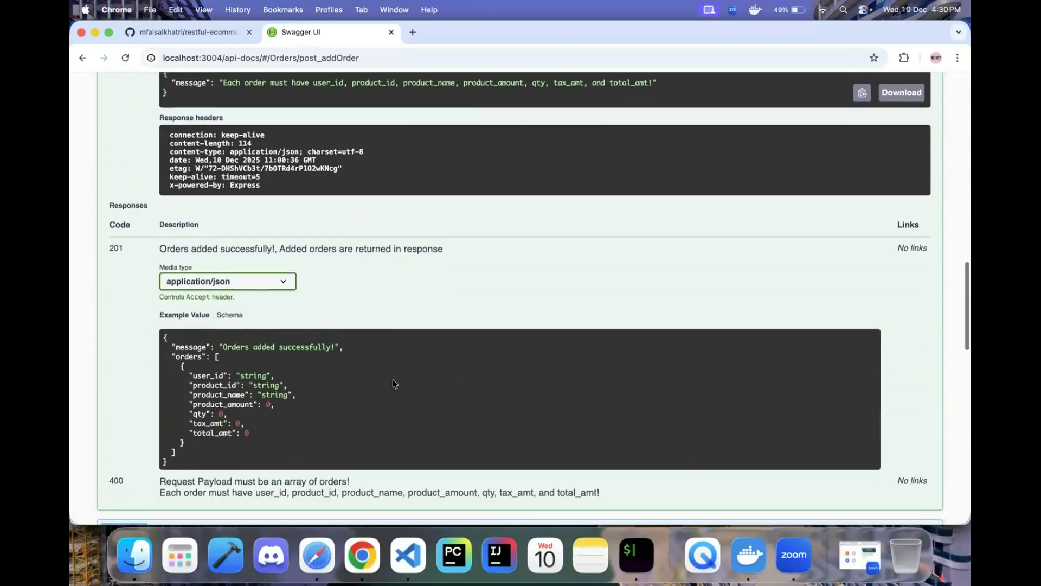
{"action": "scroll", "coordinate": [285, 402], "scroll_direction": "down", "scroll_amount": 2}
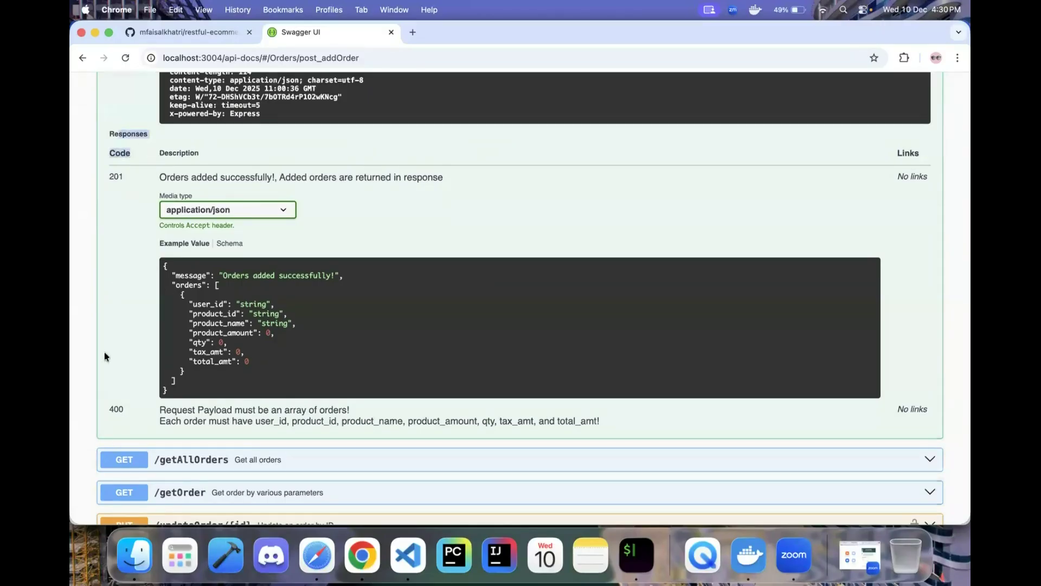
{"action": "left_click_drag", "start_coordinate": [155, 422], "coordinate": [598, 422]}
{"action": "scroll", "coordinate": [598, 424], "scroll_direction": "up", "scroll_amount": 6}
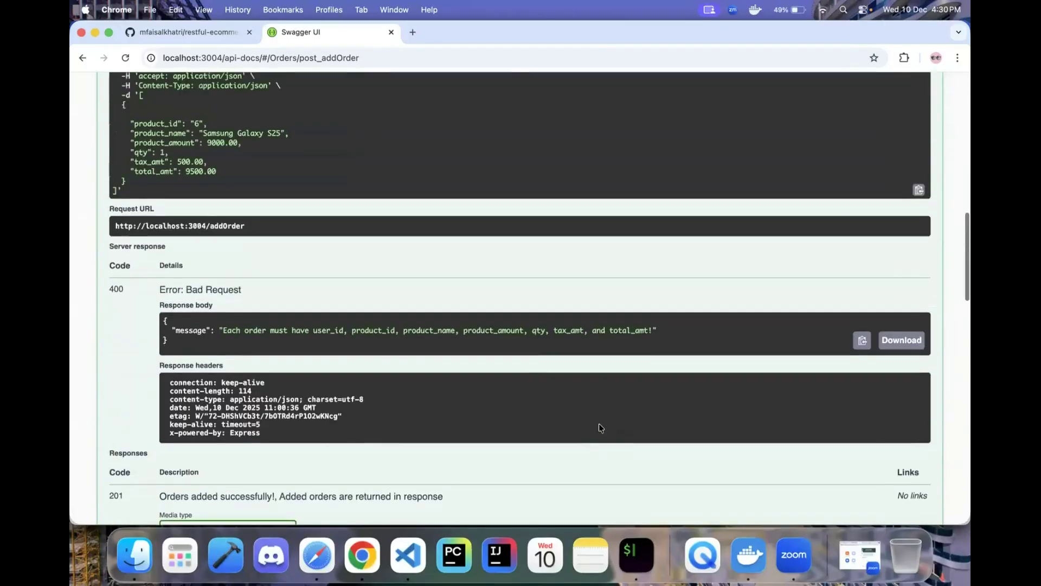
{"action": "left_click_drag", "start_coordinate": [219, 330], "coordinate": [764, 340]}
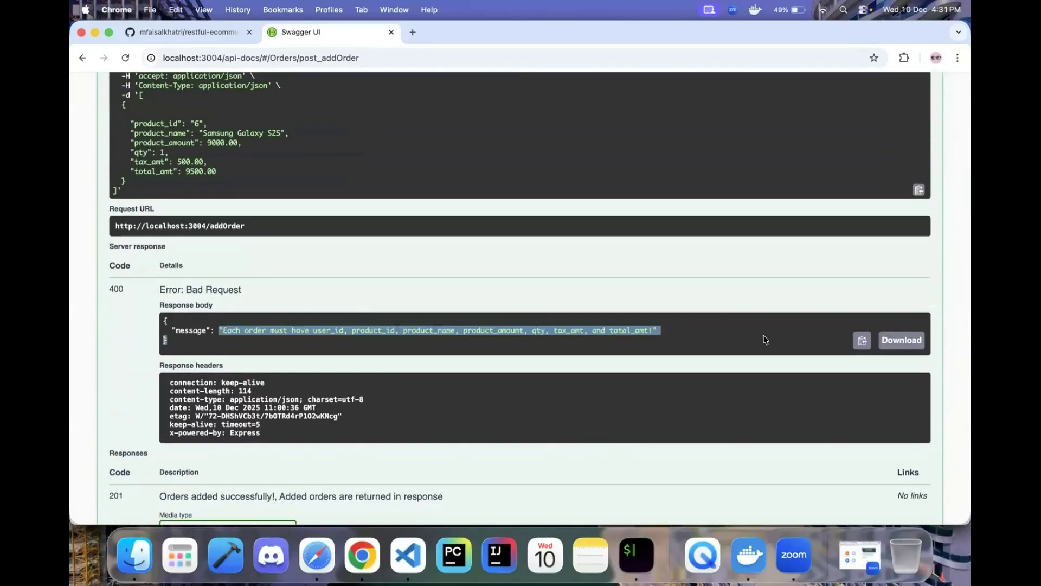
{"action": "scroll", "coordinate": [481, 293], "scroll_direction": "up", "scroll_amount": 8}
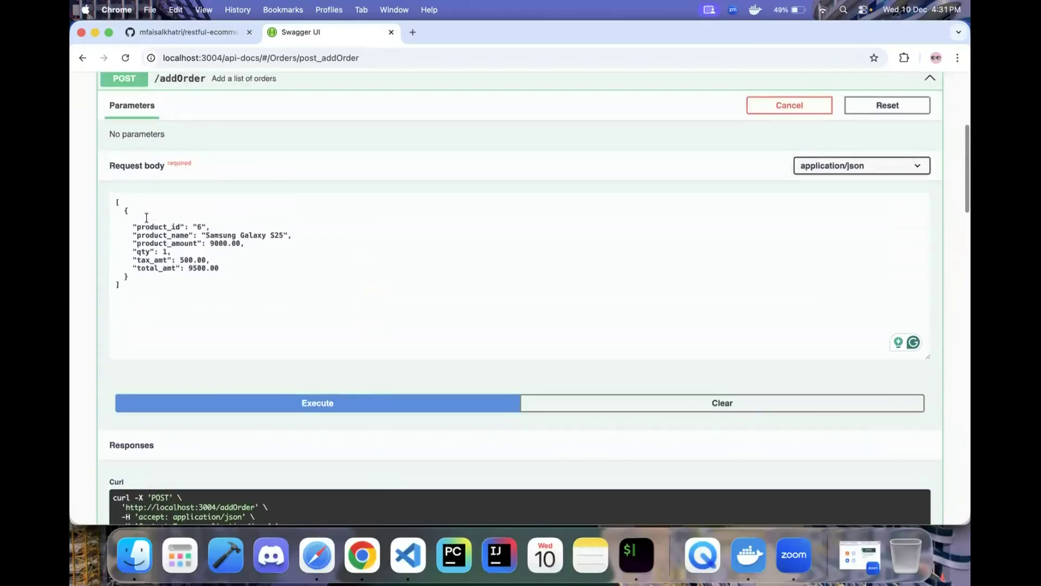
{"action": "left_click", "coordinate": [146, 218]}
{"action": "key", "text": "super+v"}
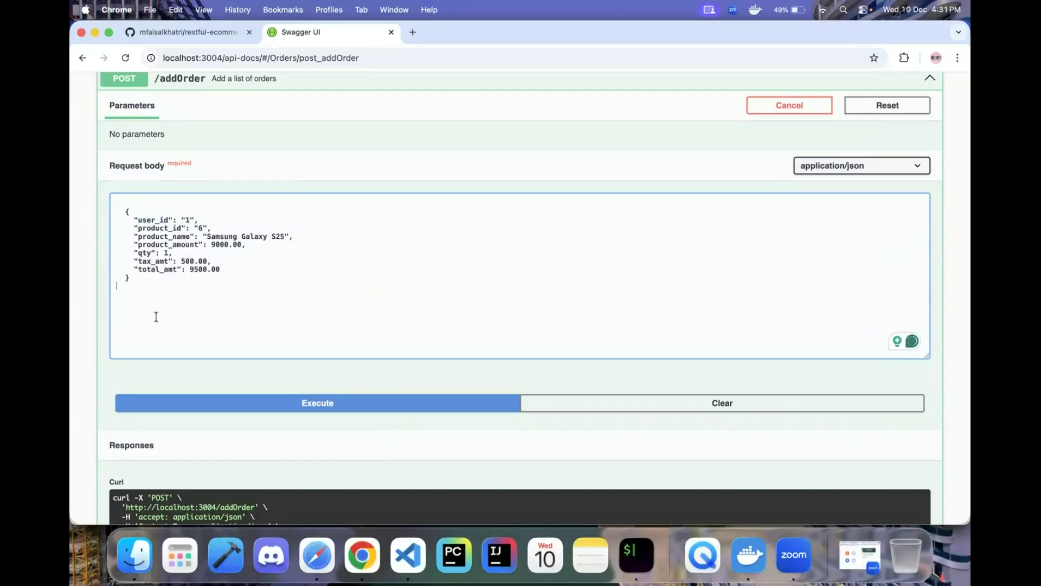
{"action": "left_click", "coordinate": [304, 404]}
{"action": "scroll", "coordinate": [303, 406], "scroll_direction": "down", "scroll_amount": 3}
{"action": "scroll", "coordinate": [304, 406], "scroll_direction": "down", "scroll_amount": 5}
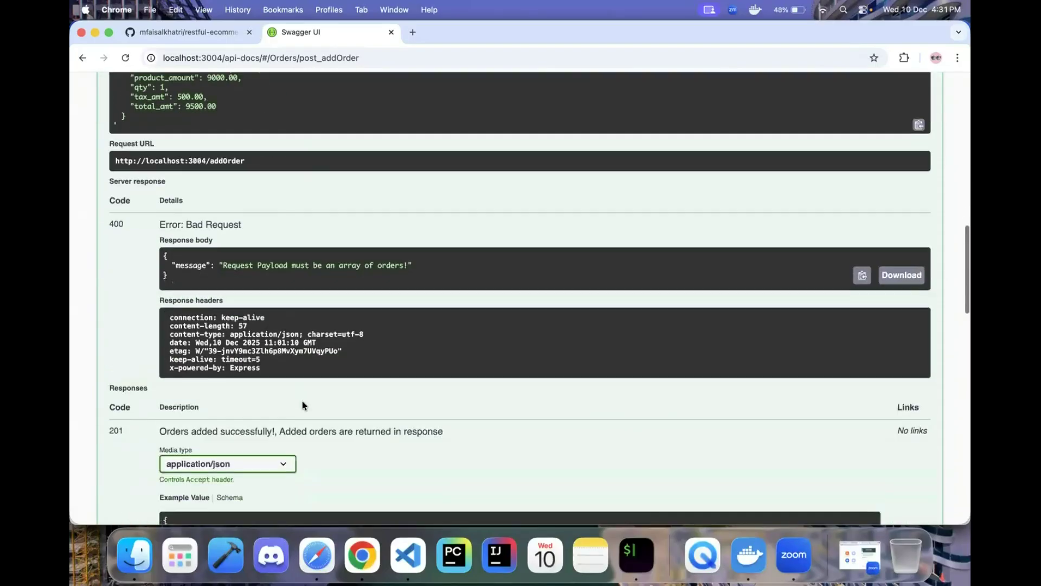
{"action": "left_click_drag", "start_coordinate": [168, 253], "coordinate": [174, 288]}
{"action": "scroll", "coordinate": [194, 324], "scroll_direction": "down", "scroll_amount": 3}
{"action": "scroll", "coordinate": [194, 325], "scroll_direction": "down", "scroll_amount": 2}
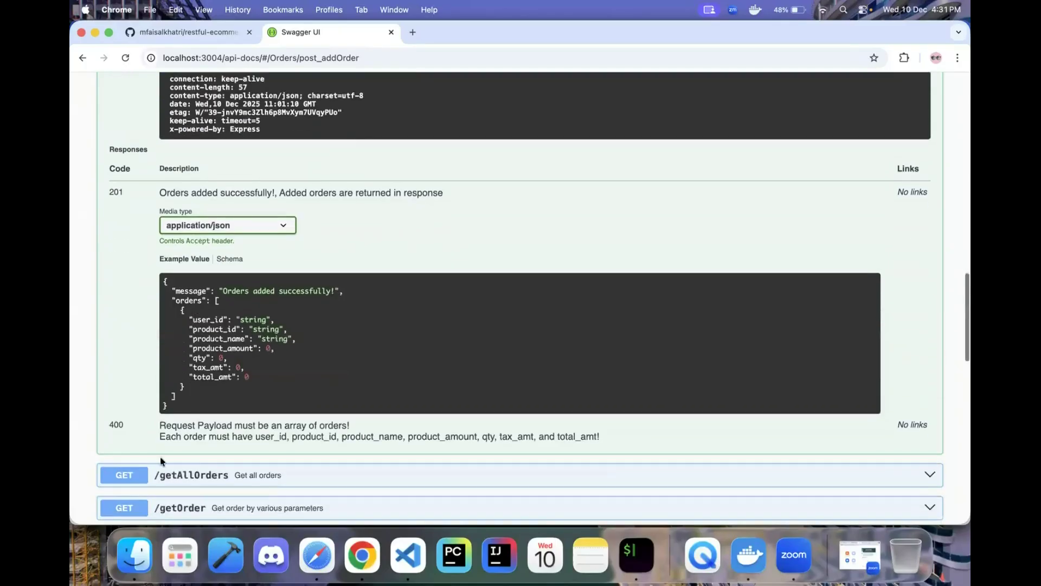
{"action": "triple_click", "coordinate": [381, 417]}
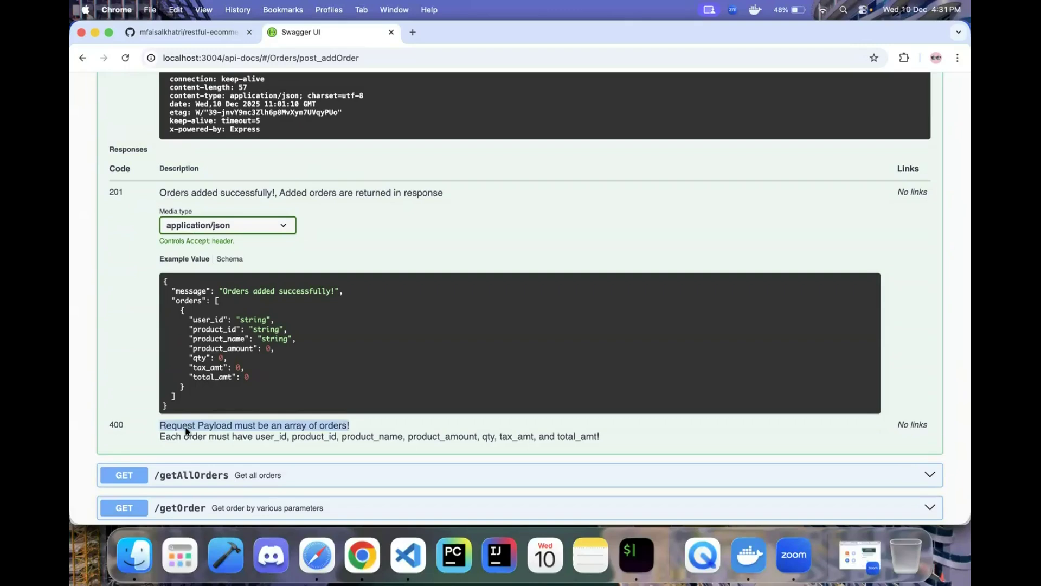
{"action": "scroll", "coordinate": [350, 408], "scroll_direction": "up", "scroll_amount": 5}
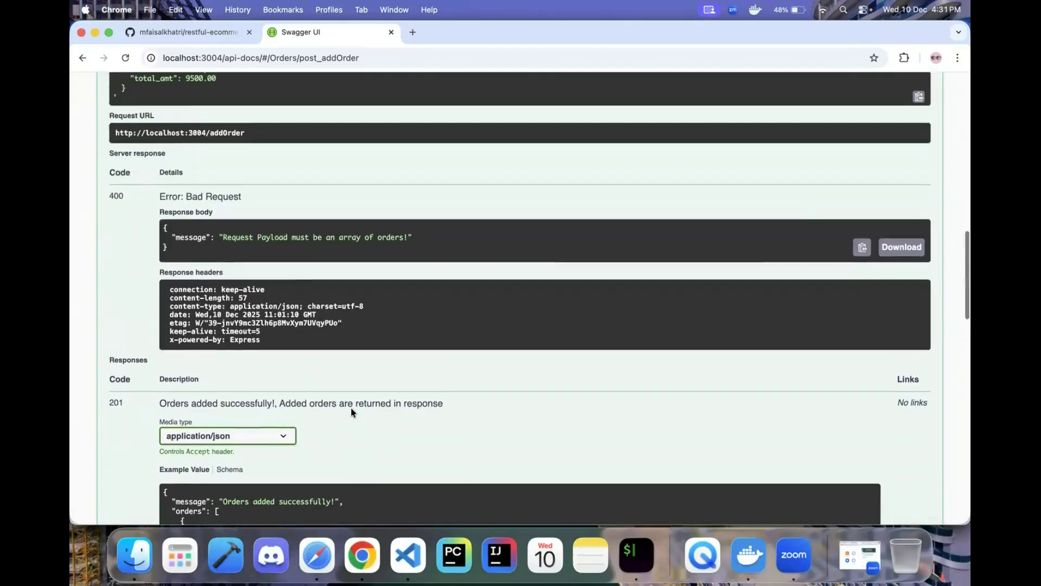
{"action": "left_click_drag", "start_coordinate": [175, 237], "coordinate": [483, 236]}
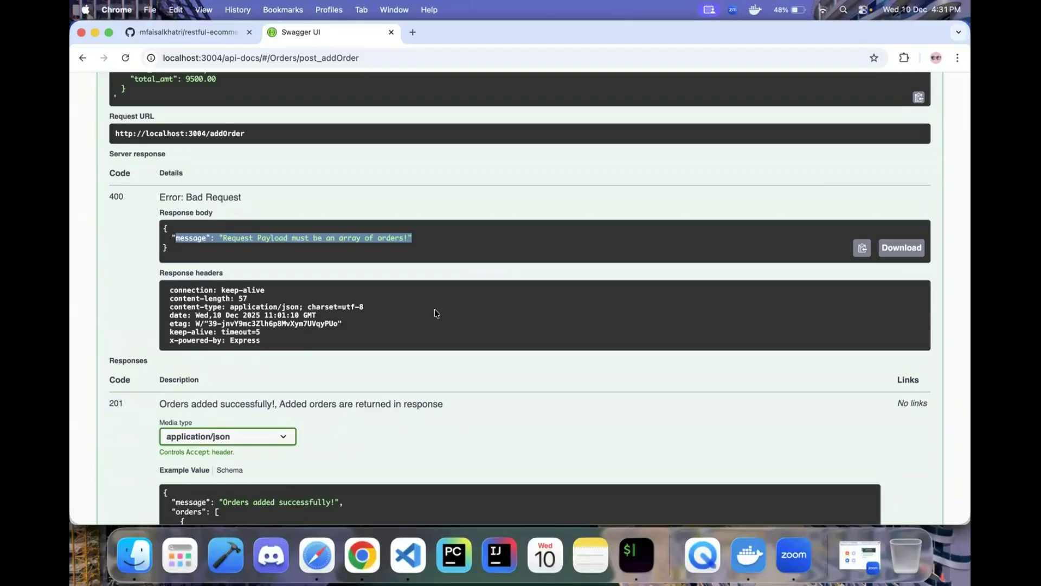
{"action": "scroll", "coordinate": [442, 336], "scroll_direction": "down", "scroll_amount": 5}
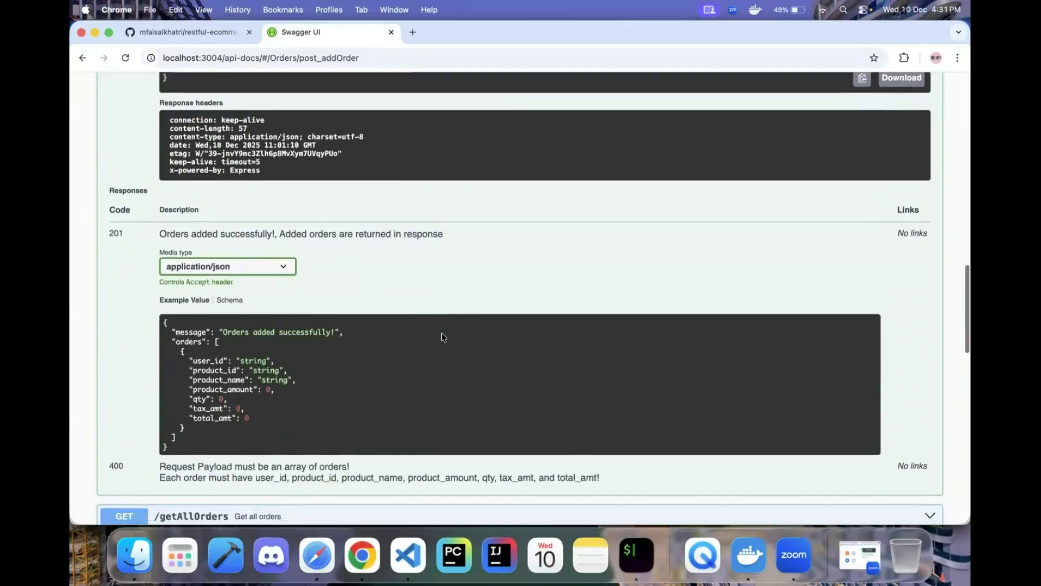
{"action": "scroll", "coordinate": [442, 336], "scroll_direction": "up", "scroll_amount": 5}
{"action": "scroll", "coordinate": [442, 337], "scroll_direction": "up", "scroll_amount": 10}
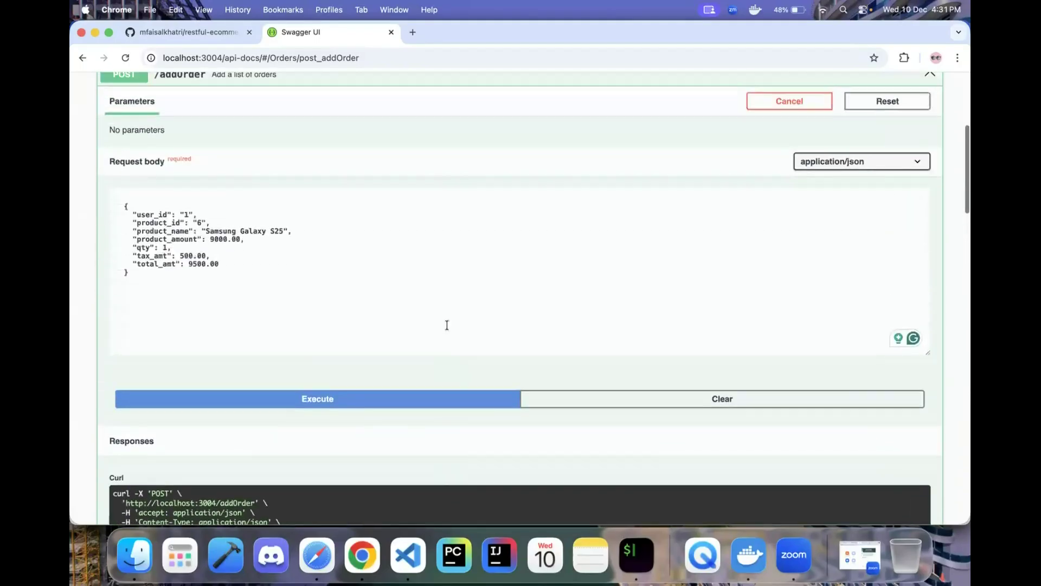
- Duplicate the order object in the request body so it holds two orders
{"action": "left_click", "coordinate": [300, 295]}
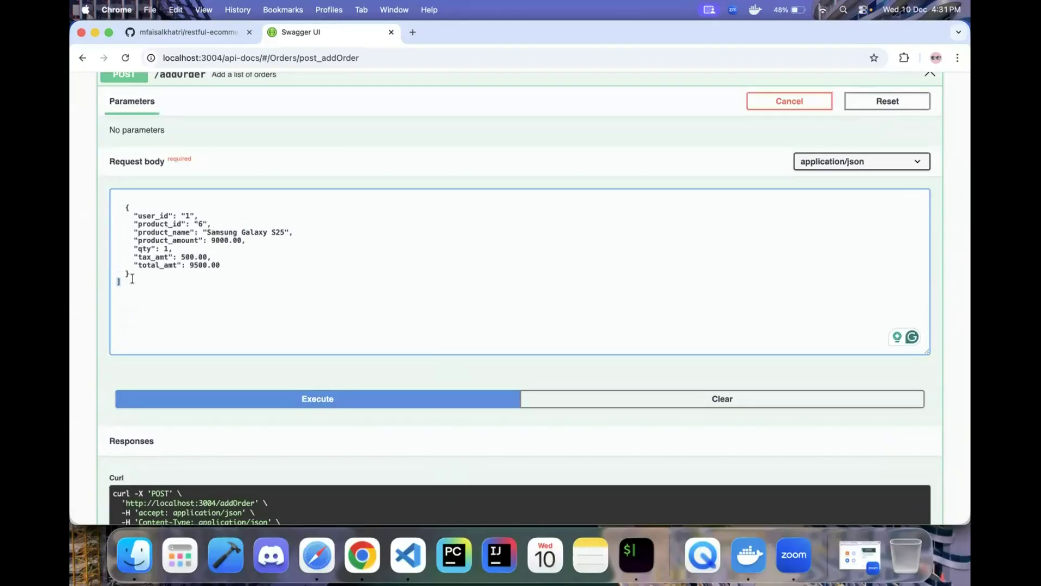
{"action": "key", "text": "super+z"}
{"action": "key", "text": "super+z"}
{"action": "type", "text": ","}
{"action": "key", "text": "Return"}
{"action": "left_click_drag", "start_coordinate": [125, 208], "coordinate": [142, 275]}
{"action": "key", "text": "super+c"}
{"action": "left_click", "coordinate": [155, 273]}
{"action": "key", "text": "Return"}
{"action": "key", "text": "super+v"}
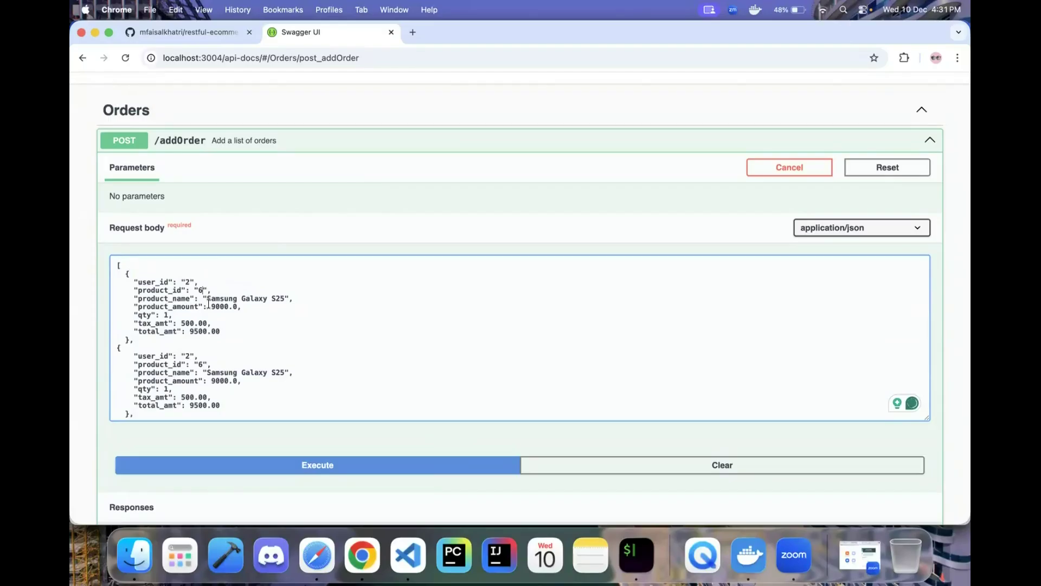
- Make the first order an iPhone 16 at 10000.0 with 600.00 tax and 10600.00 total
{"action": "left_click", "coordinate": [203, 299]}
{"action": "key", "text": "shift+super+Right"}
{"action": "key", "text": "shift+Left"}
{"action": "key", "text": "shift+Left"}
{"action": "type", "text": "iPhone 16"}
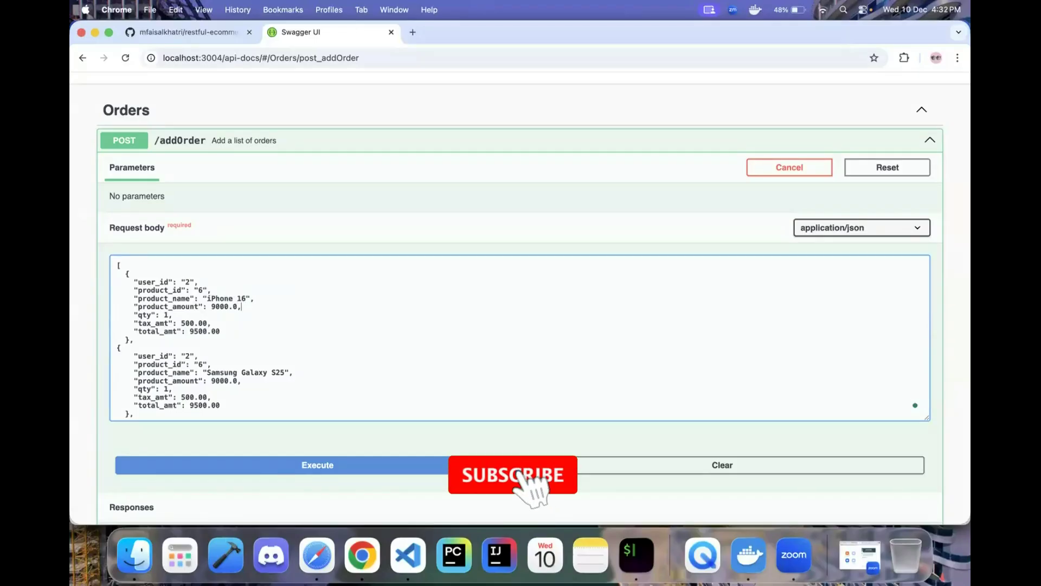
{"action": "key", "text": "Left"}
{"action": "key", "text": "Left"}
{"action": "key", "text": "Left"}
{"action": "key", "text": "Left"}
{"action": "key", "text": "Left"}
{"action": "key", "text": "BackSpace"}
{"action": "key", "text": "BackSpace"}
{"action": "type", "text": "100"}
{"action": "key", "text": "Down"}
{"action": "key", "text": "Down"}
{"action": "key", "text": "Left"}
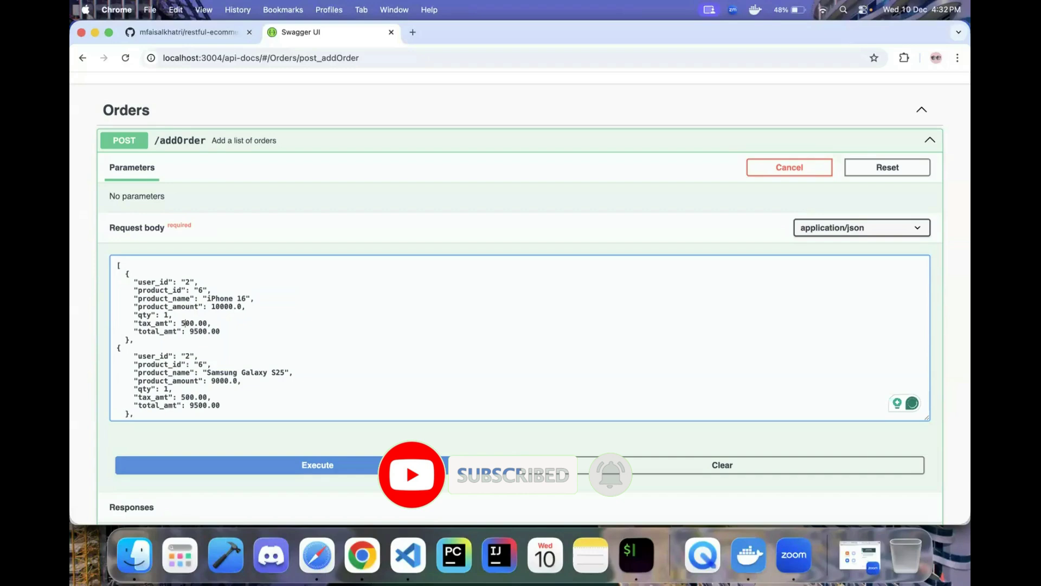
{"action": "key", "text": "Left"}
{"action": "key", "text": "Left"}
{"action": "key", "text": "Left"}
{"action": "key", "text": "Left"}
{"action": "key", "text": "Left"}
{"action": "key", "text": "BackSpace"}
{"action": "type", "text": "6"}
{"action": "key", "text": "Down"}
{"action": "key", "text": "Left"}
{"action": "key", "text": "BackSpace"}
{"action": "key", "text": "BackSpace"}
{"action": "type", "text": "106"}
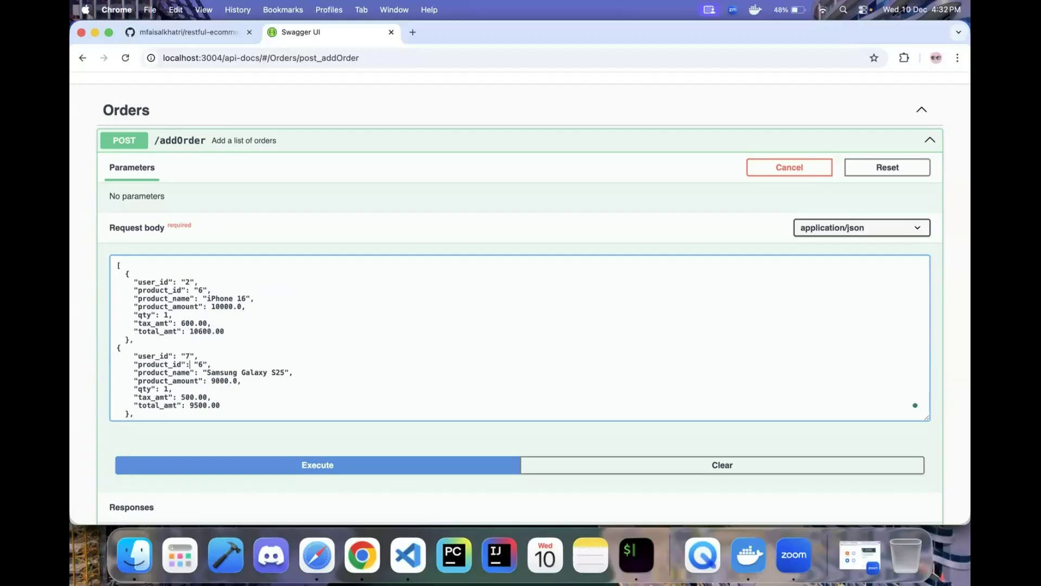
{"action": "key", "text": "BackSpace"}
- Edit the second order's product_id and rename its product to 'Apple Smart watch'
{"action": "left_click_drag", "start_coordinate": [133, 282], "coordinate": [155, 324]}
{"action": "left_click", "coordinate": [201, 362]}
{"action": "type", "text": "9"}
{"action": "left_click_drag", "start_coordinate": [206, 373], "coordinate": [287, 373]}
{"action": "key", "text": "BackSpace"}
{"action": "type", "text": "iPhone"}
{"action": "key", "text": "BackSpace"}
{"action": "key", "text": "BackSpace"}
{"action": "key", "text": "BackSpace"}
{"action": "key", "text": "BackSpace"}
{"action": "key", "text": "BackSpace"}
{"action": "key", "text": "BackSpace"}
{"action": "key", "text": "BackSpace"}
{"action": "type", "text": "Apple Smart watch"}
- Set the second order's amount to 3000.0, tax to 450.00 and total to 6450.00
{"action": "left_click", "coordinate": [216, 381]}
{"action": "key", "text": "BackSpace"}
{"action": "type", "text": "3"}
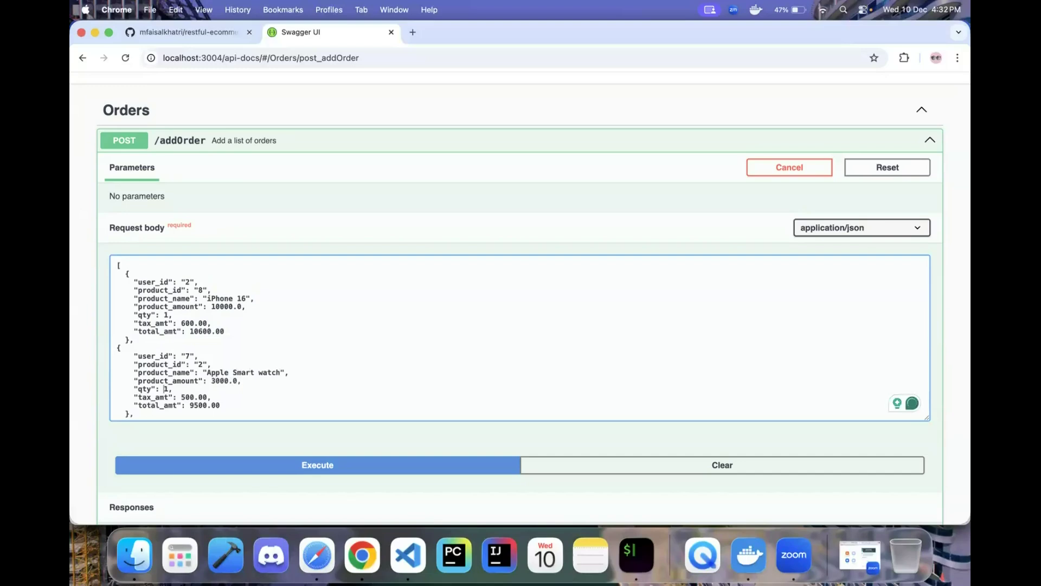
{"action": "left_click", "coordinate": [191, 397]}
{"action": "key", "text": "BackSpace"}
{"action": "key", "text": "BackSpace"}
{"action": "type", "text": "450"}
{"action": "type", "text": "2"}
{"action": "key", "text": "BackSpace"}
{"action": "key", "text": "BackSpace"}
{"action": "key", "text": "BackSpace"}
{"action": "type", "text": "645"}
{"action": "key", "text": "BackSpace"}
- Send the two-order request and inspect the 400 JSON SyntaxError at position 366
{"action": "left_click", "coordinate": [309, 468]}
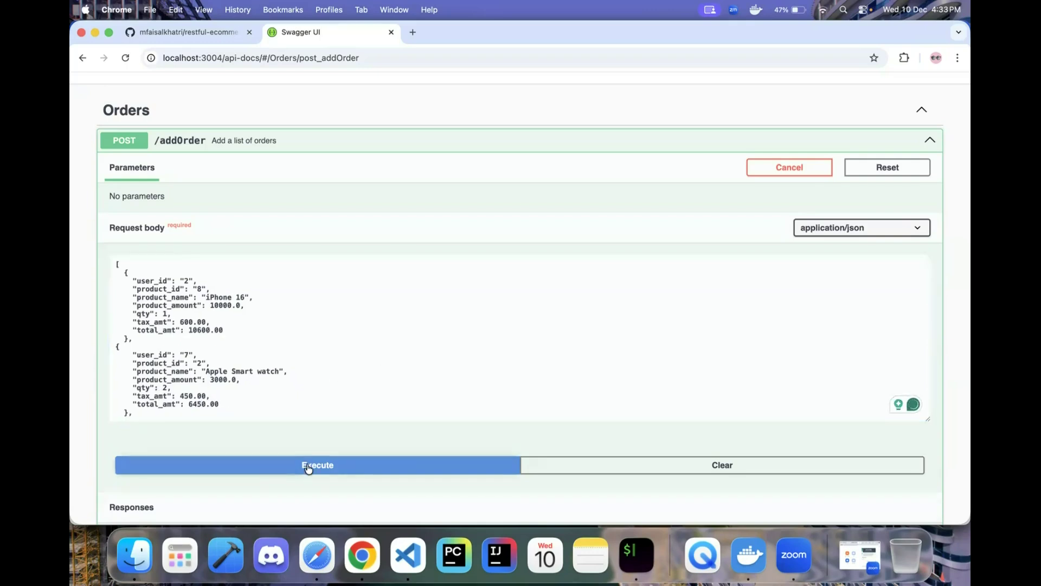
{"action": "scroll", "coordinate": [307, 463], "scroll_direction": "down", "scroll_amount": 10}
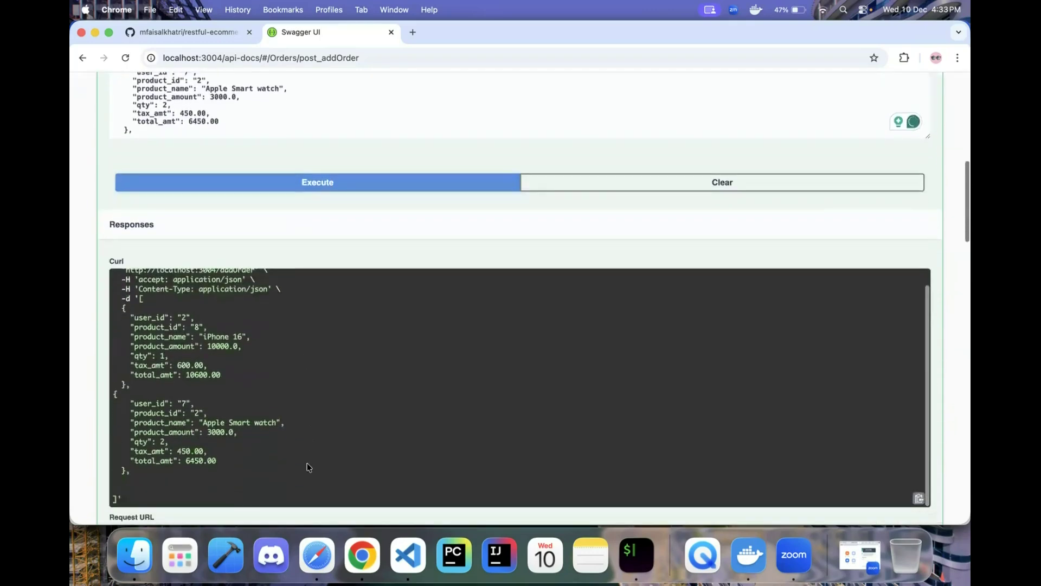
{"action": "scroll", "coordinate": [291, 312], "scroll_direction": "up", "scroll_amount": 2}
{"action": "scroll", "coordinate": [291, 313], "scroll_direction": "down", "scroll_amount": 5}
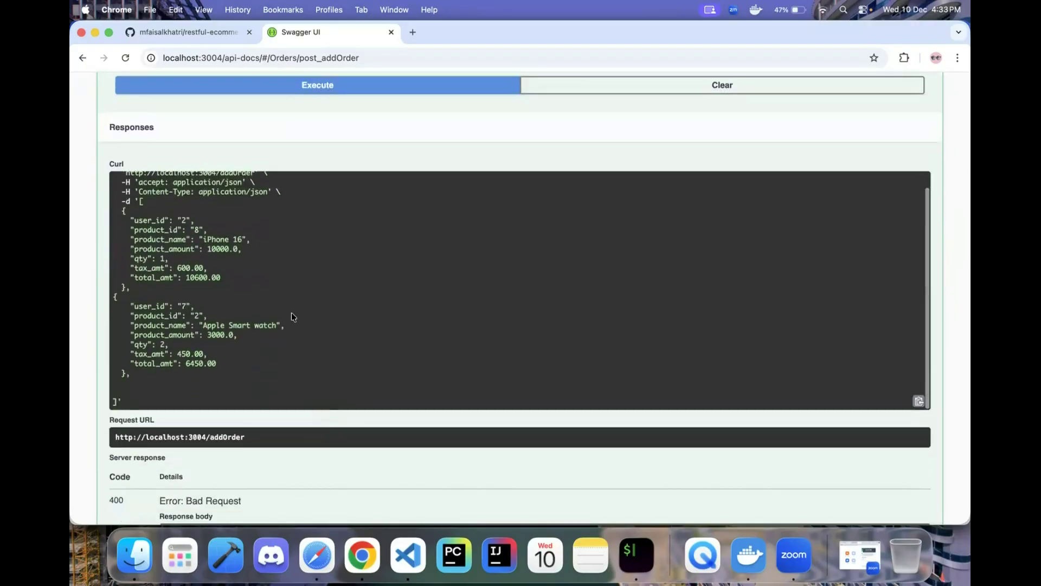
{"action": "scroll", "coordinate": [291, 314], "scroll_direction": "down", "scroll_amount": 2}
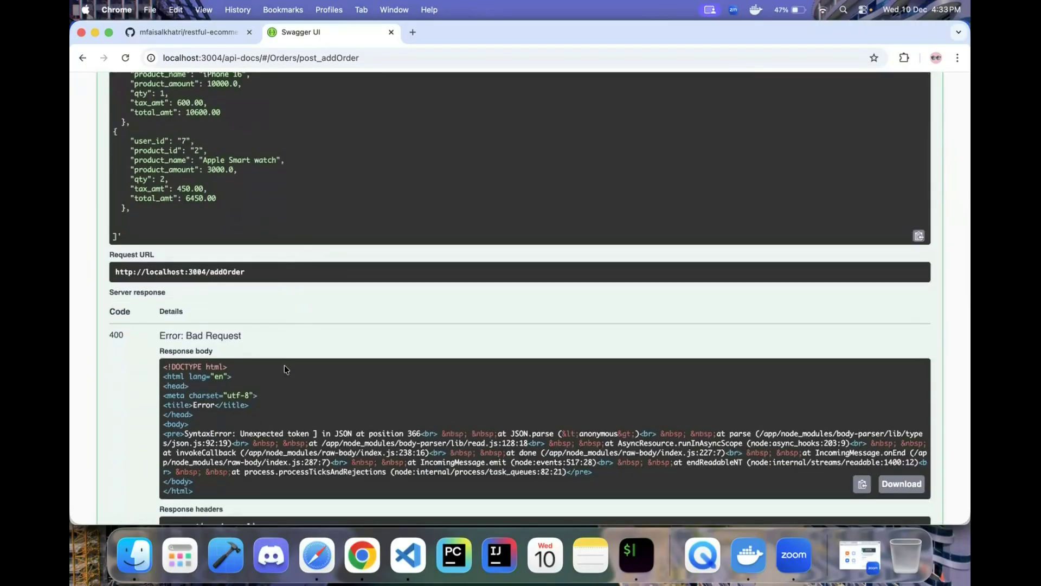
{"action": "scroll", "coordinate": [285, 370], "scroll_direction": "up", "scroll_amount": 15}
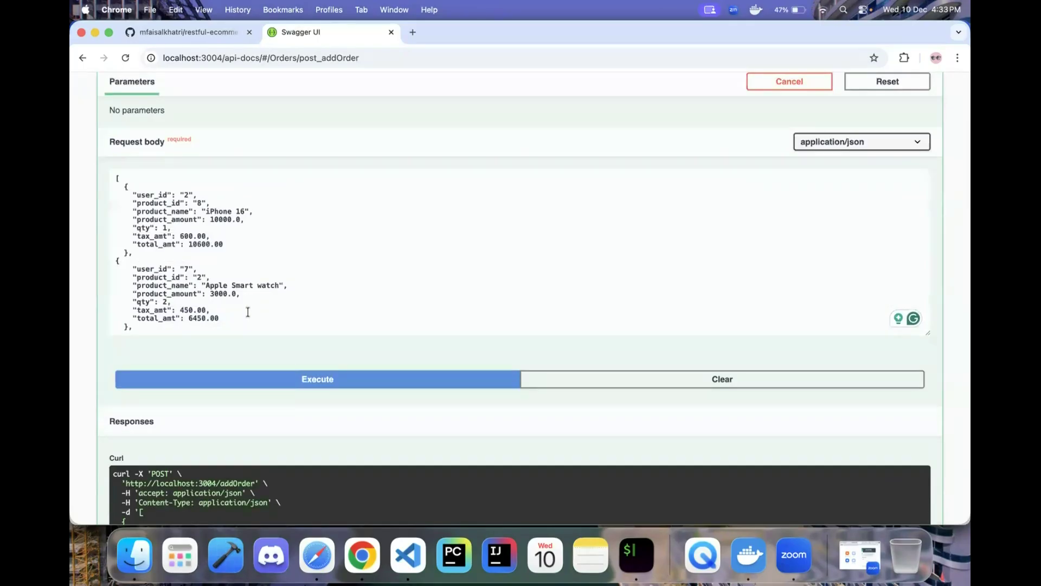
{"action": "scroll", "coordinate": [248, 311], "scroll_direction": "down", "scroll_amount": 2}
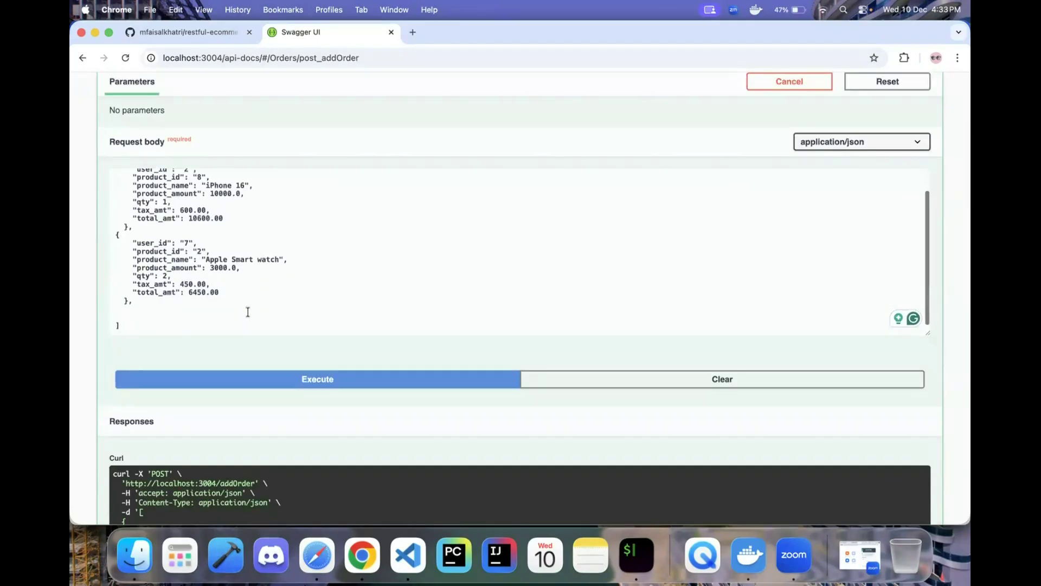
{"action": "left_click", "coordinate": [162, 309]}
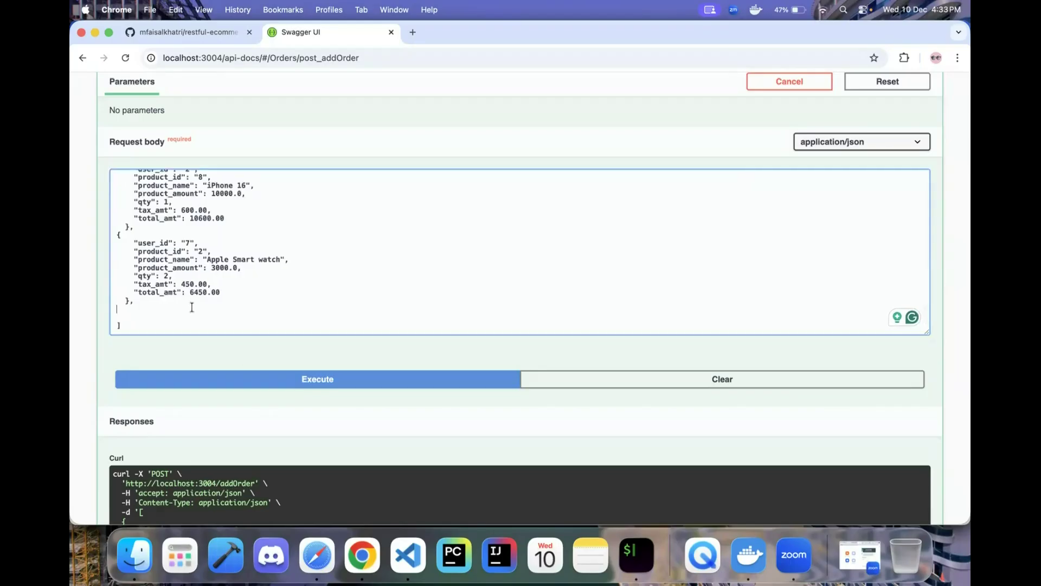
{"action": "scroll", "coordinate": [275, 304], "scroll_direction": "down", "scroll_amount": 10}
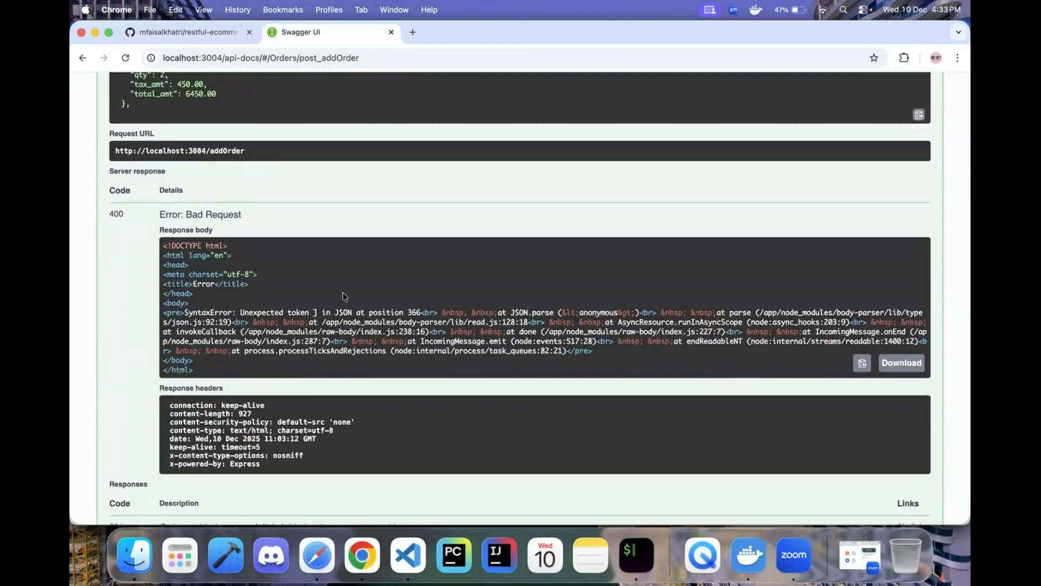
{"action": "left_click_drag", "start_coordinate": [334, 313], "coordinate": [417, 308]}
- Delete the trailing comma after the second order's closing brace
{"action": "scroll", "coordinate": [418, 308], "scroll_direction": "up", "scroll_amount": 10}
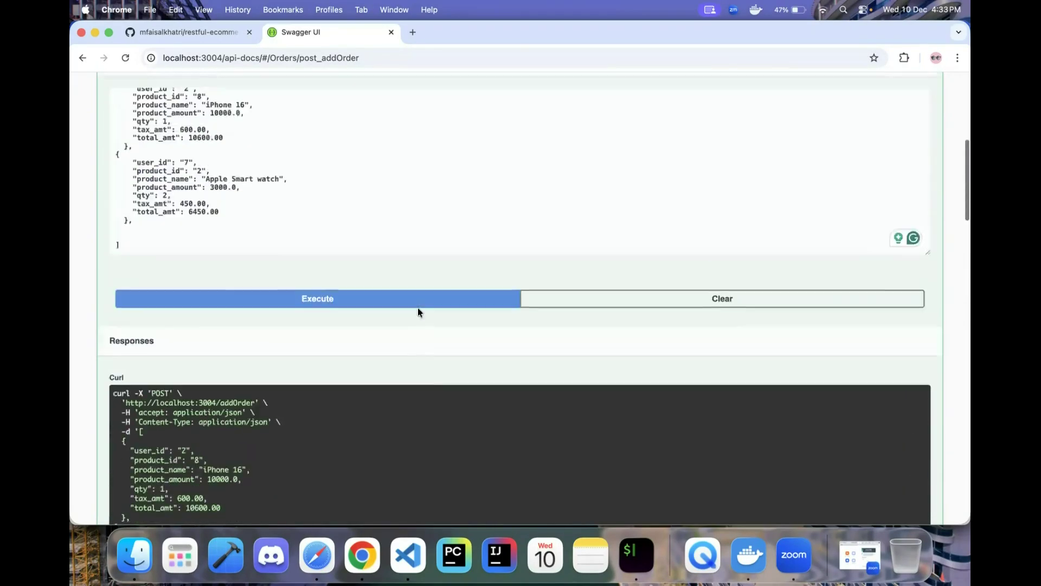
{"action": "scroll", "coordinate": [305, 235], "scroll_direction": "up", "scroll_amount": 3}
{"action": "scroll", "coordinate": [184, 262], "scroll_direction": "down", "scroll_amount": 3}
{"action": "left_click", "coordinate": [136, 275]}
{"action": "key", "text": "BackSpace"}
{"action": "scroll", "coordinate": [174, 266], "scroll_direction": "up", "scroll_amount": 2}
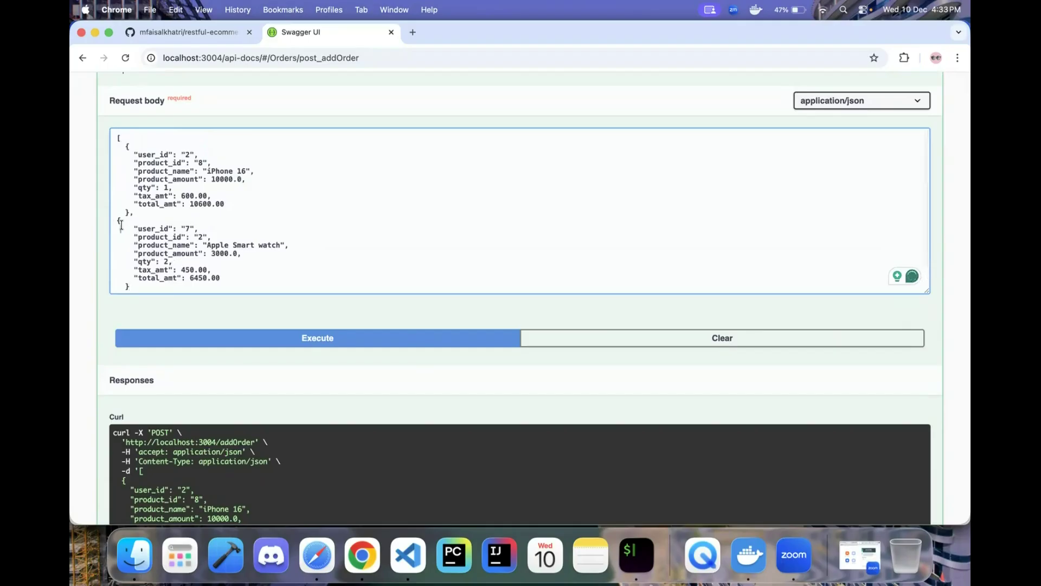
- Resend the corrected array and review the 201 'Orders added successfully!' response with orders 1–3
{"action": "left_click", "coordinate": [308, 339]}
{"action": "scroll", "coordinate": [312, 342], "scroll_direction": "down", "scroll_amount": 7}
{"action": "scroll", "coordinate": [311, 336], "scroll_direction": "down", "scroll_amount": 4}
{"action": "scroll", "coordinate": [296, 333], "scroll_direction": "down", "scroll_amount": 2}
{"action": "scroll", "coordinate": [296, 333], "scroll_direction": "up", "scroll_amount": 2}
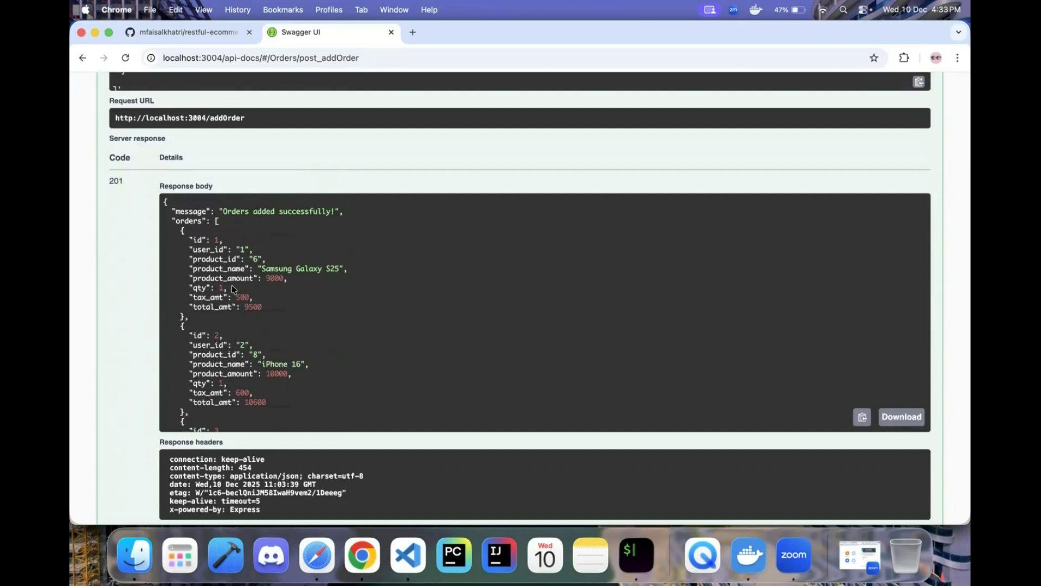
{"action": "scroll", "coordinate": [233, 284], "scroll_direction": "down", "scroll_amount": 2}
{"action": "scroll", "coordinate": [232, 285], "scroll_direction": "up", "scroll_amount": 2}
{"action": "scroll", "coordinate": [232, 285], "scroll_direction": "up", "scroll_amount": 1}
{"action": "scroll", "coordinate": [233, 286], "scroll_direction": "down", "scroll_amount": 5}
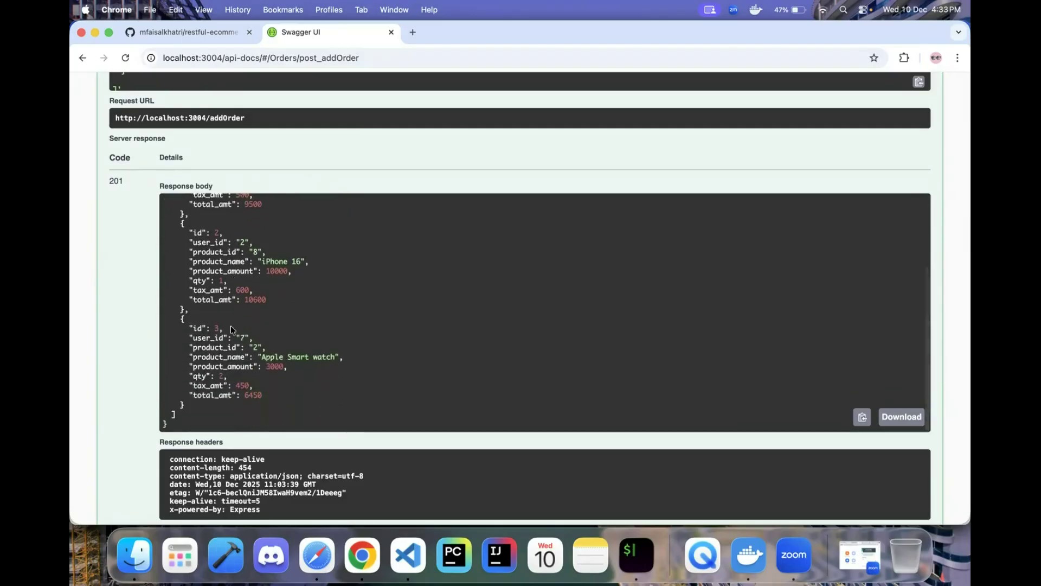
{"action": "scroll", "coordinate": [249, 364], "scroll_direction": "down", "scroll_amount": 3}
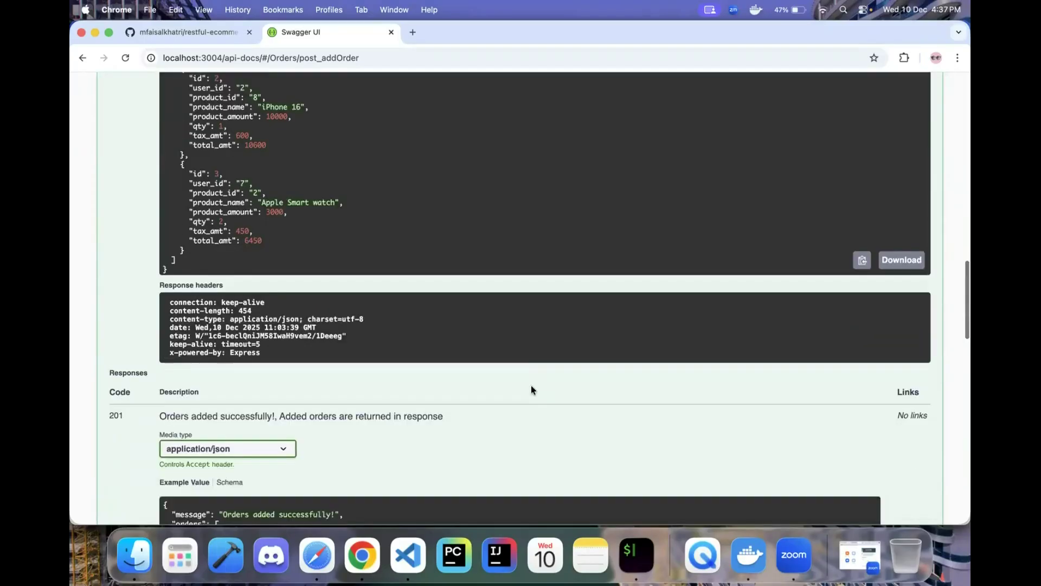
{"action": "scroll", "coordinate": [531, 385], "scroll_direction": "down", "scroll_amount": 5}
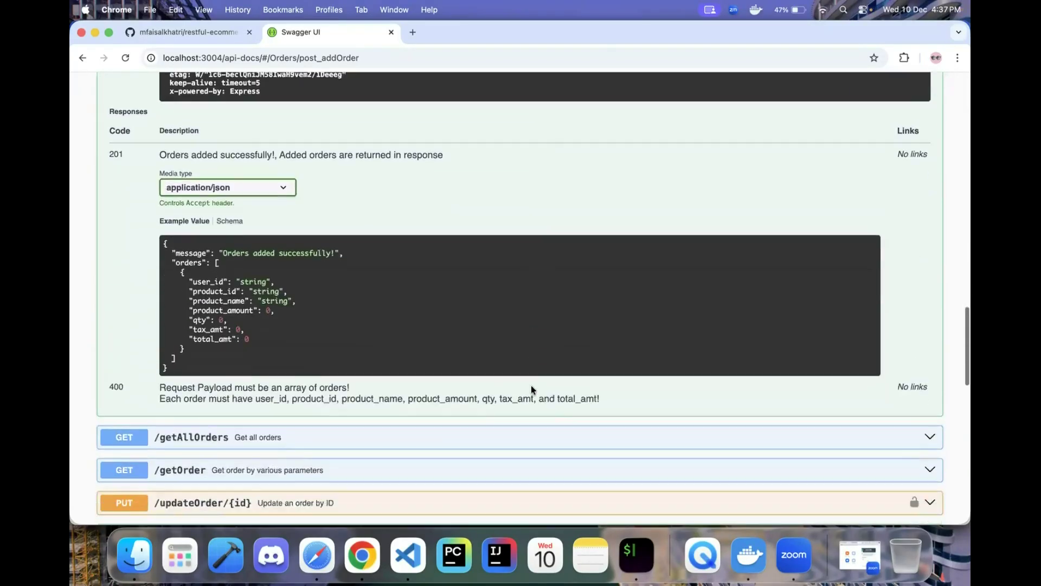
{"action": "scroll", "coordinate": [532, 385], "scroll_direction": "down", "scroll_amount": 6}
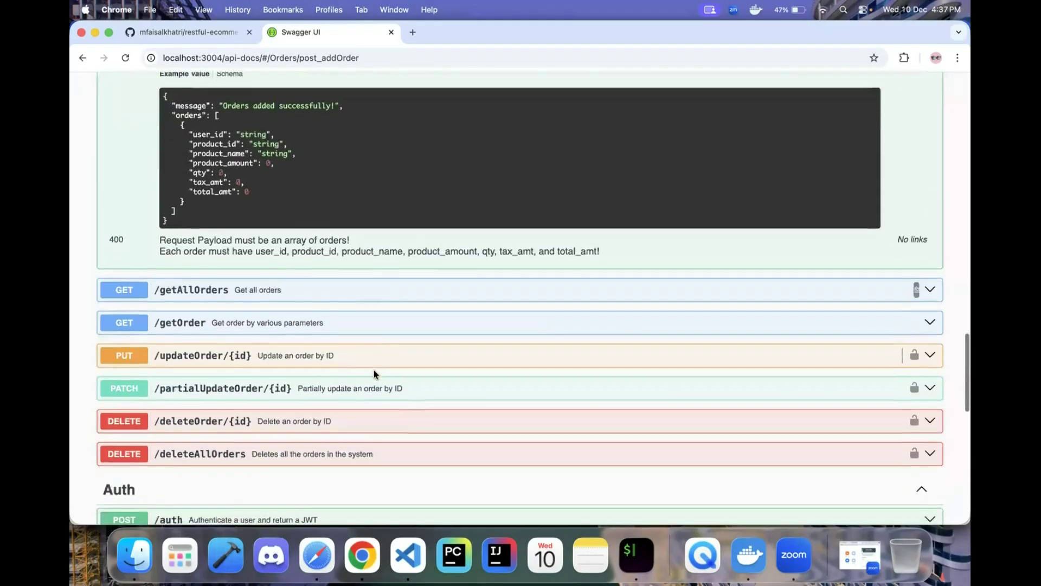
- Expand GET /getAllOrders and look over its documentation
{"action": "left_click", "coordinate": [225, 273]}
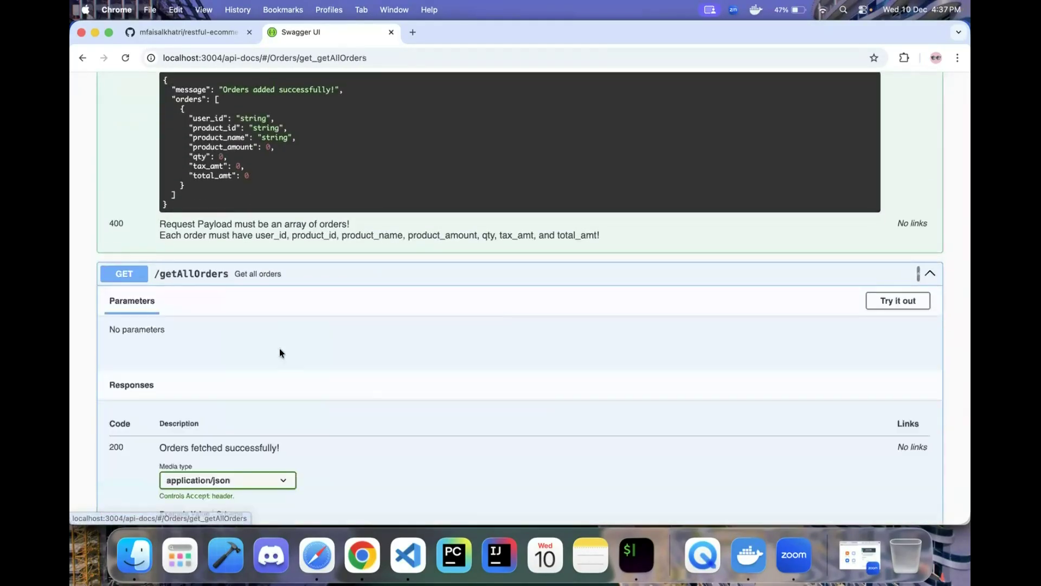
{"action": "scroll", "coordinate": [278, 350], "scroll_direction": "down", "scroll_amount": 2}
{"action": "scroll", "coordinate": [341, 358], "scroll_direction": "down", "scroll_amount": 5}
{"action": "scroll", "coordinate": [341, 358], "scroll_direction": "up", "scroll_amount": 2}
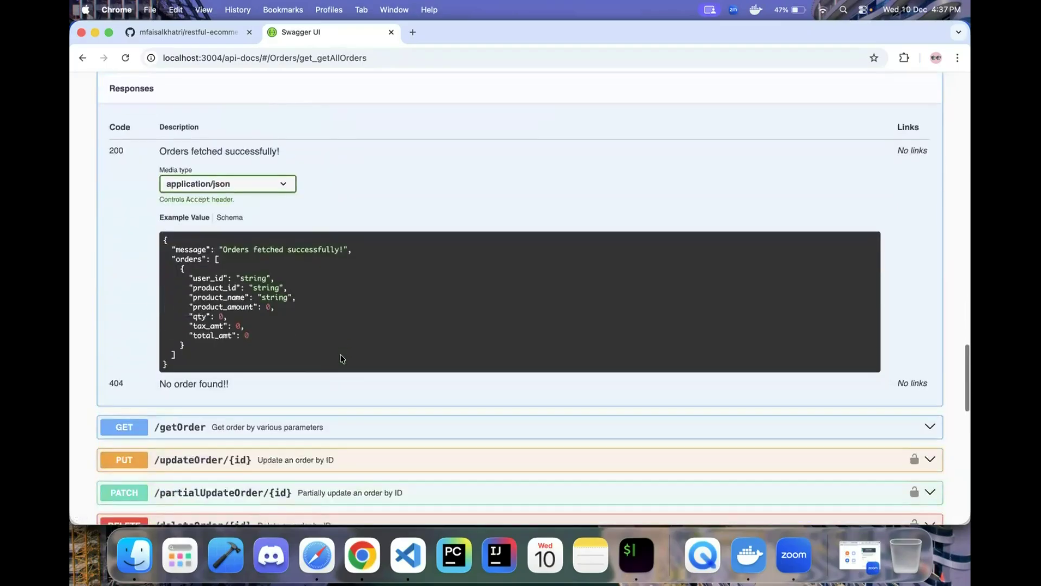
{"action": "scroll", "coordinate": [369, 353], "scroll_direction": "up", "scroll_amount": 1}
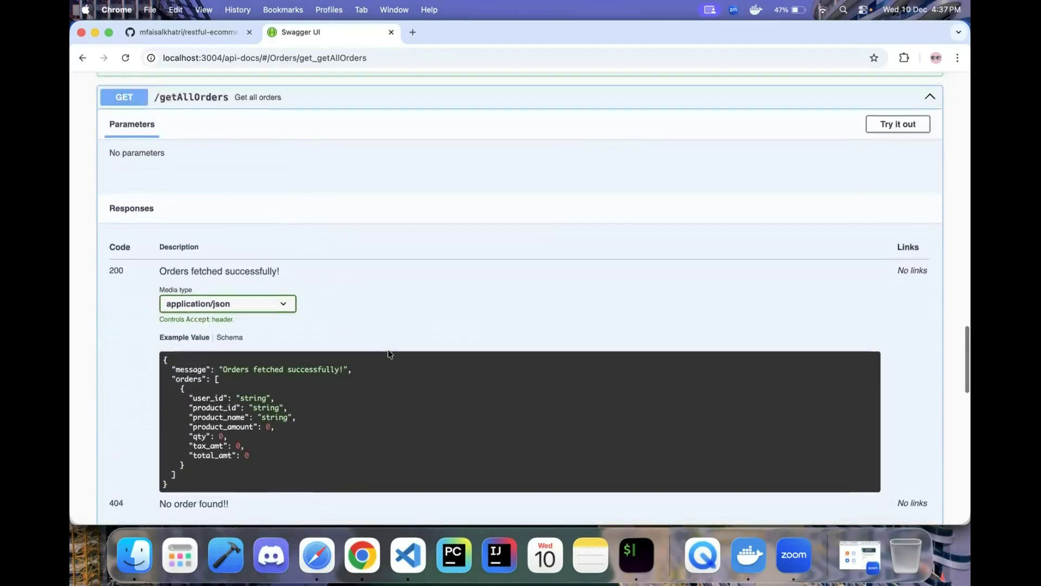
{"action": "scroll", "coordinate": [157, 379], "scroll_direction": "down", "scroll_amount": 2}
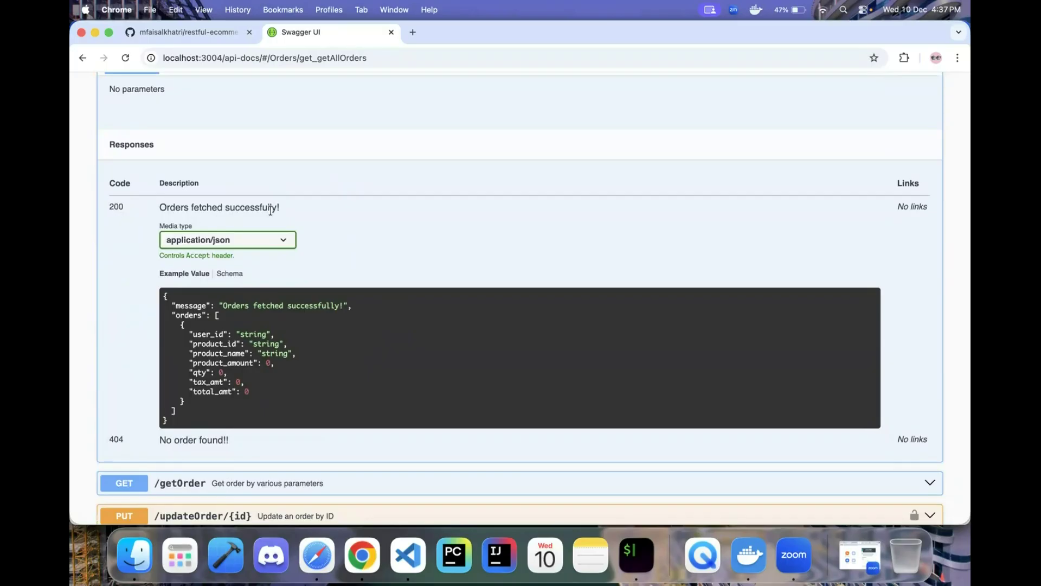
{"action": "scroll", "coordinate": [203, 362], "scroll_direction": "down", "scroll_amount": 1}
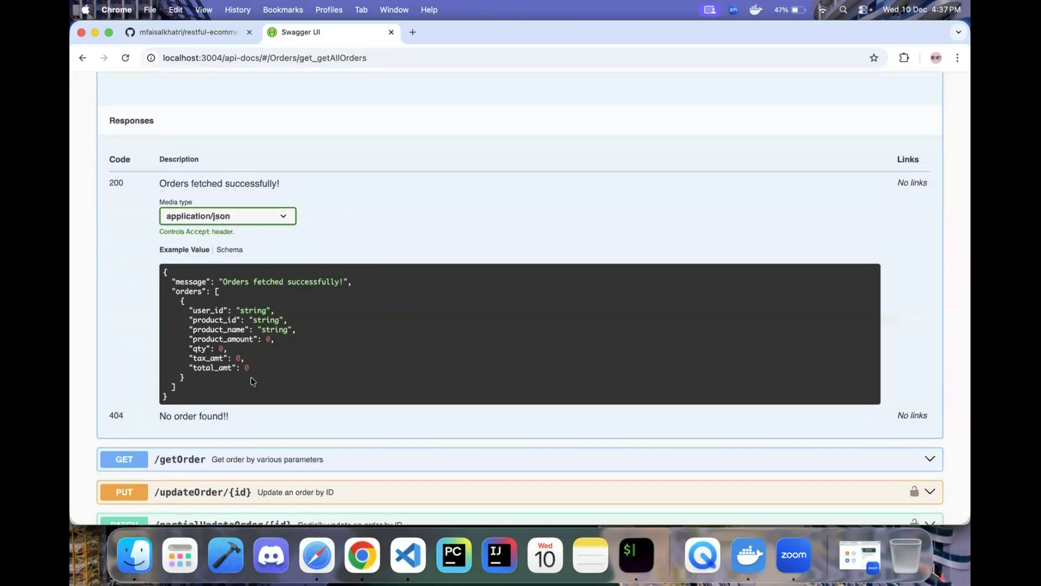
{"action": "scroll", "coordinate": [251, 376], "scroll_direction": "up", "scroll_amount": 5}
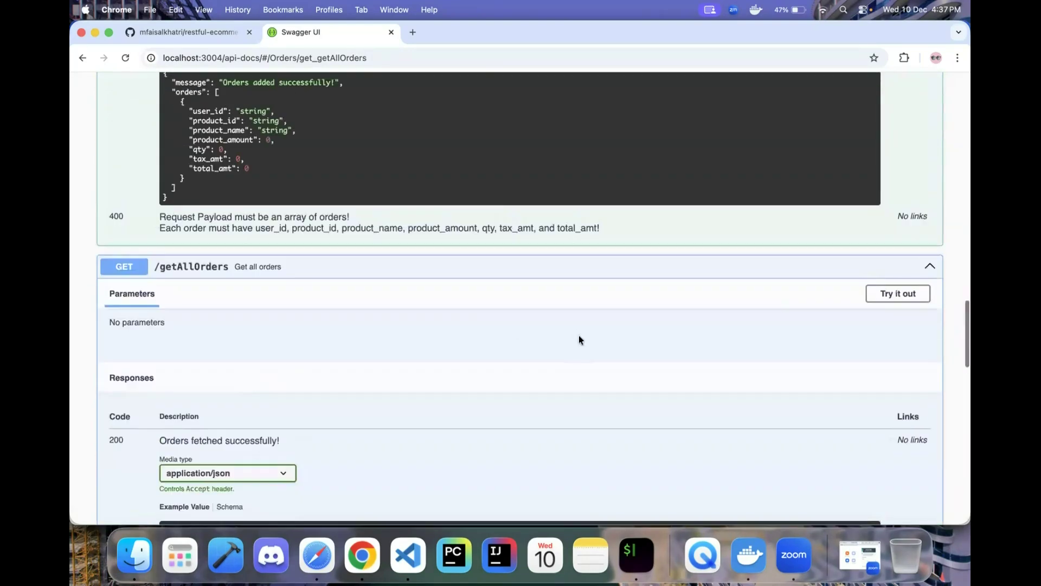
- Execute /getAllOrders and scroll through the three returned orders
{"action": "left_click", "coordinate": [886, 291]}
{"action": "scroll", "coordinate": [564, 364], "scroll_direction": "down", "scroll_amount": 2}
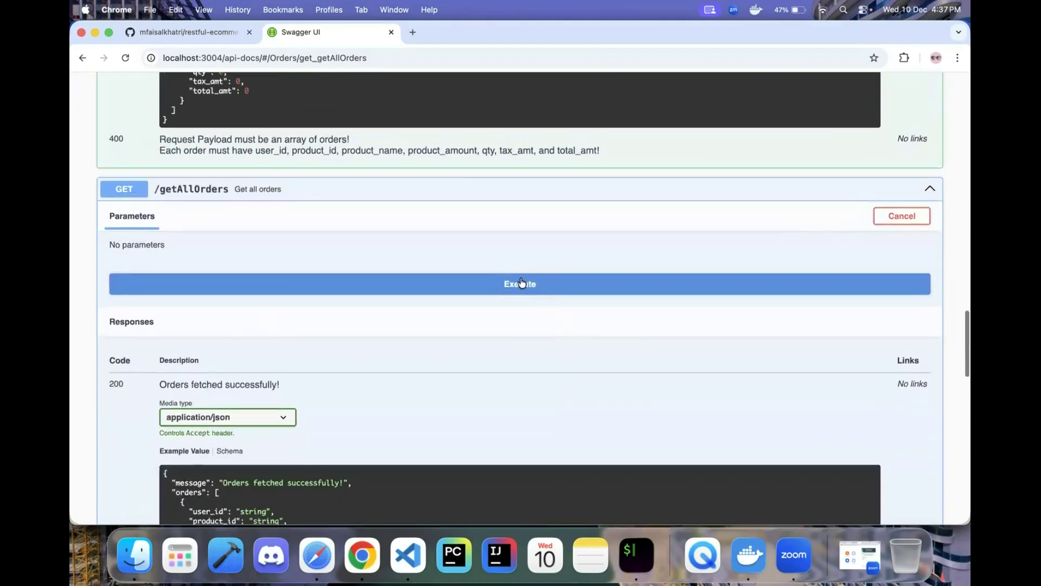
{"action": "left_click", "coordinate": [520, 284]}
{"action": "scroll", "coordinate": [201, 266], "scroll_direction": "down", "scroll_amount": 4}
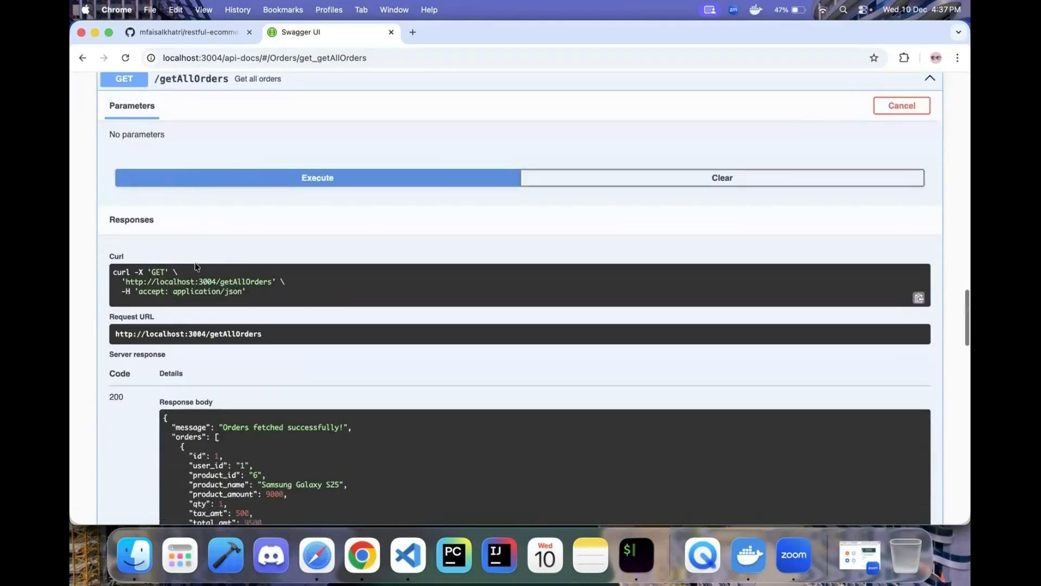
{"action": "scroll", "coordinate": [239, 393], "scroll_direction": "down", "scroll_amount": 1}
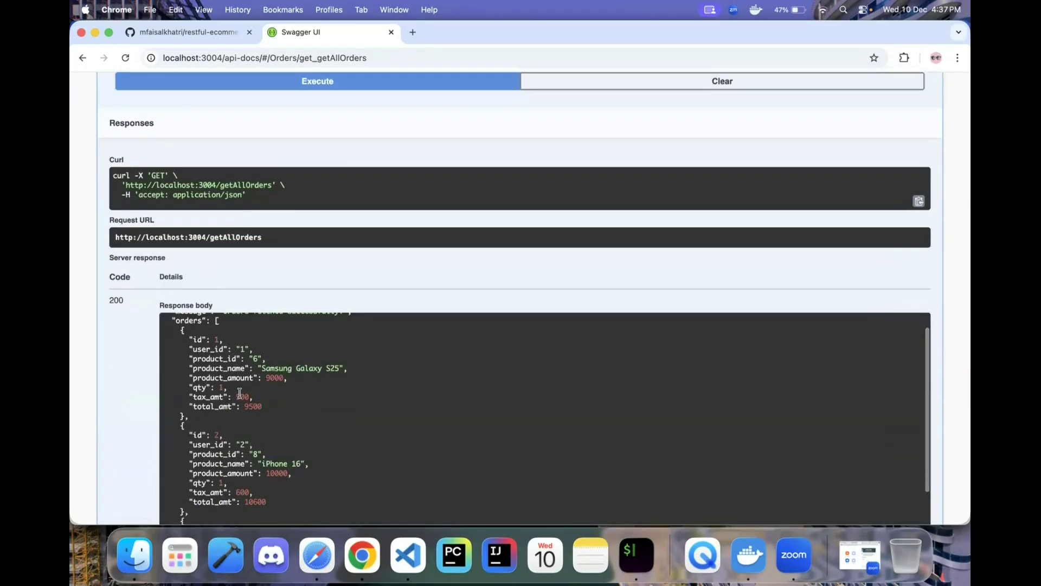
{"action": "scroll", "coordinate": [241, 388], "scroll_direction": "down", "scroll_amount": 5}
{"action": "scroll", "coordinate": [256, 376], "scroll_direction": "up", "scroll_amount": 5}
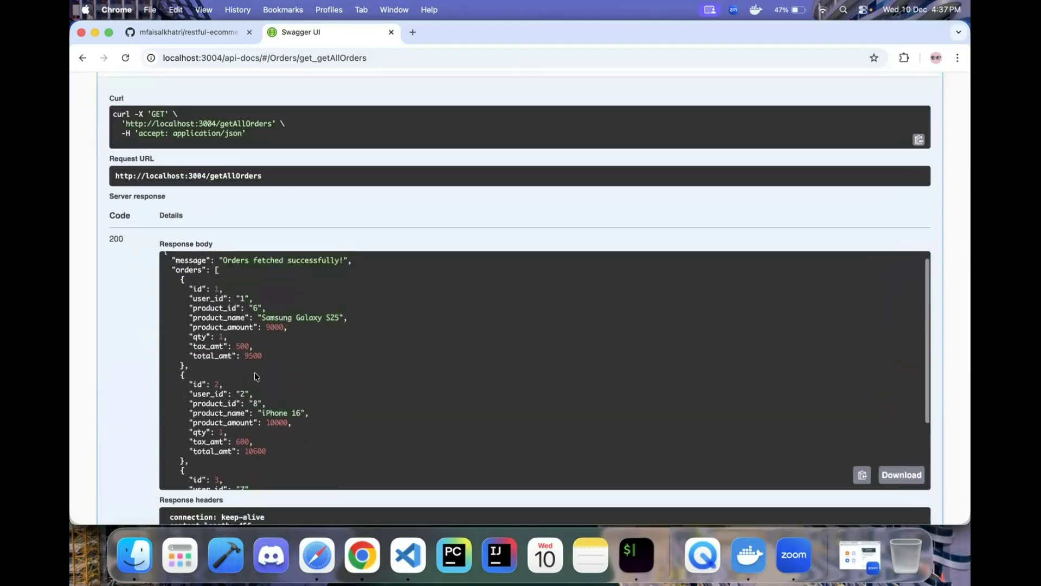
{"action": "scroll", "coordinate": [256, 376], "scroll_direction": "down", "scroll_amount": 5}
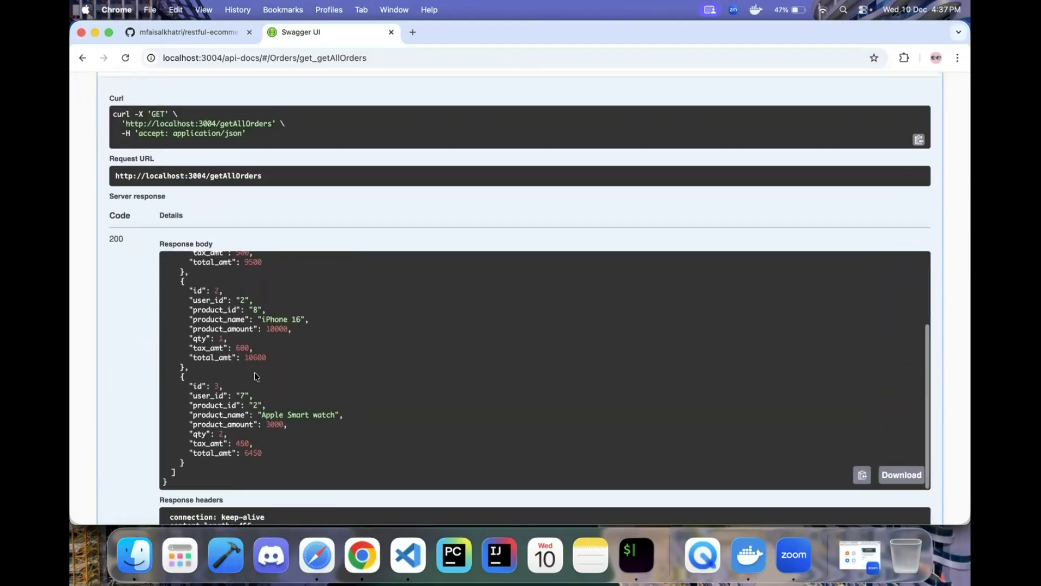
{"action": "scroll", "coordinate": [255, 373], "scroll_direction": "up", "scroll_amount": 5}
{"action": "scroll", "coordinate": [325, 238], "scroll_direction": "up", "scroll_amount": 3}
{"action": "scroll", "coordinate": [328, 233], "scroll_direction": "up", "scroll_amount": 3}
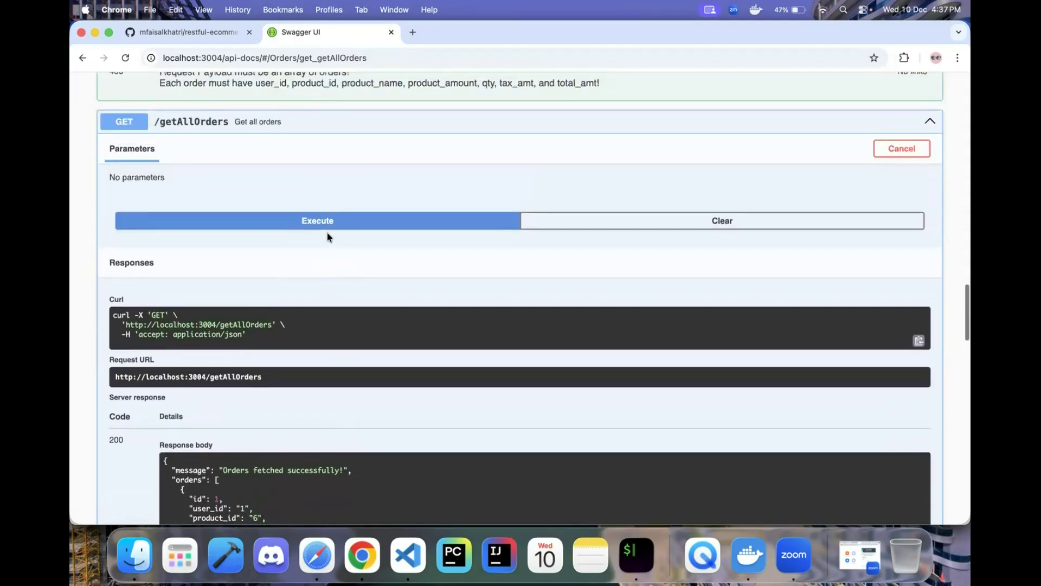
{"action": "scroll", "coordinate": [274, 327], "scroll_direction": "down", "scroll_amount": 4}
{"action": "scroll", "coordinate": [273, 325], "scroll_direction": "down", "scroll_amount": 5}
{"action": "scroll", "coordinate": [273, 326], "scroll_direction": "up", "scroll_amount": 5}
{"action": "scroll", "coordinate": [285, 237], "scroll_direction": "down", "scroll_amount": 3}
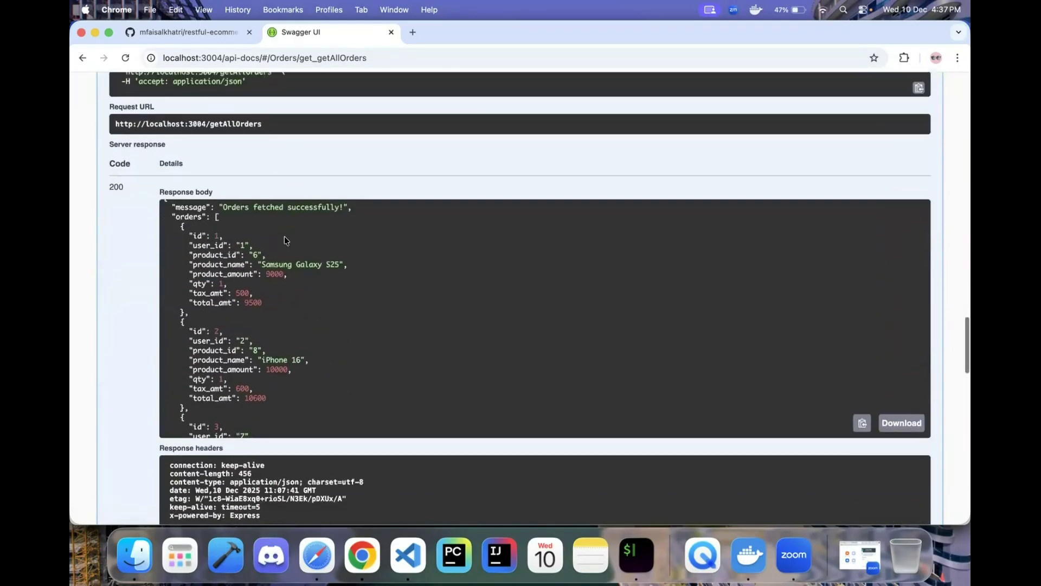
{"action": "scroll", "coordinate": [122, 340], "scroll_direction": "down", "scroll_amount": 5}
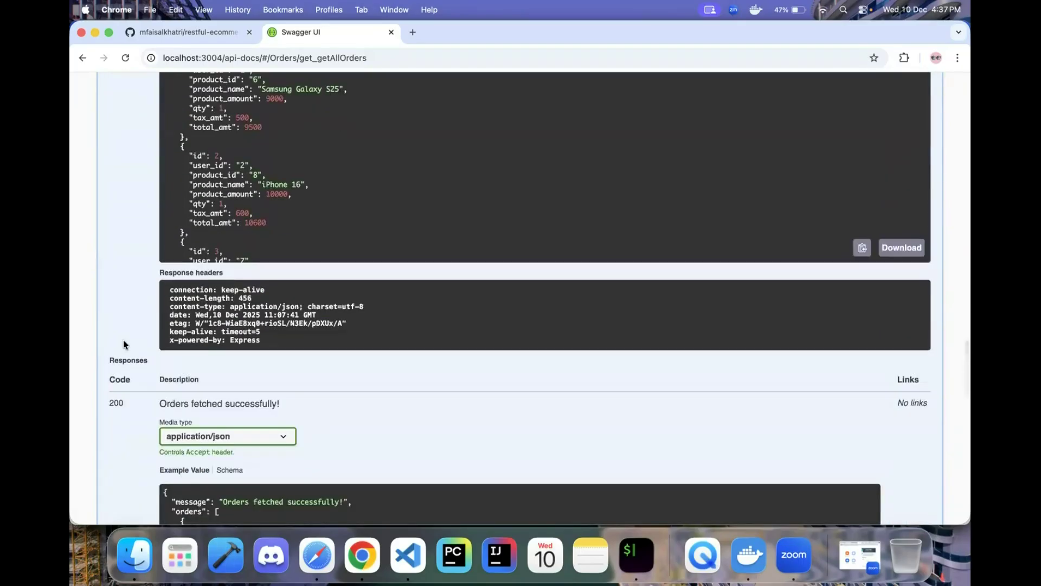
{"action": "scroll", "coordinate": [124, 344], "scroll_direction": "down", "scroll_amount": 3}
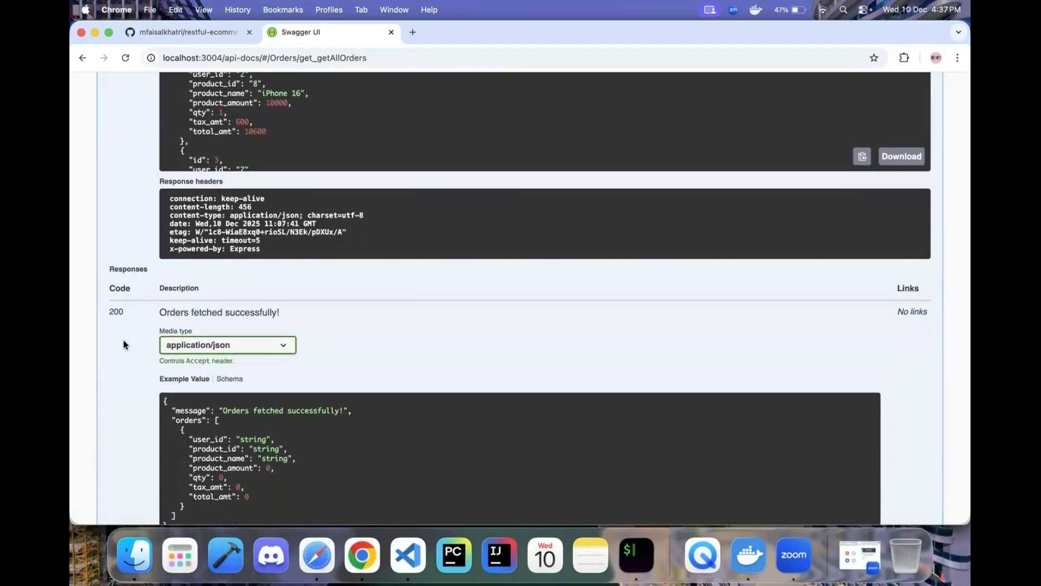
{"action": "scroll", "coordinate": [184, 384], "scroll_direction": "down", "scroll_amount": 5}
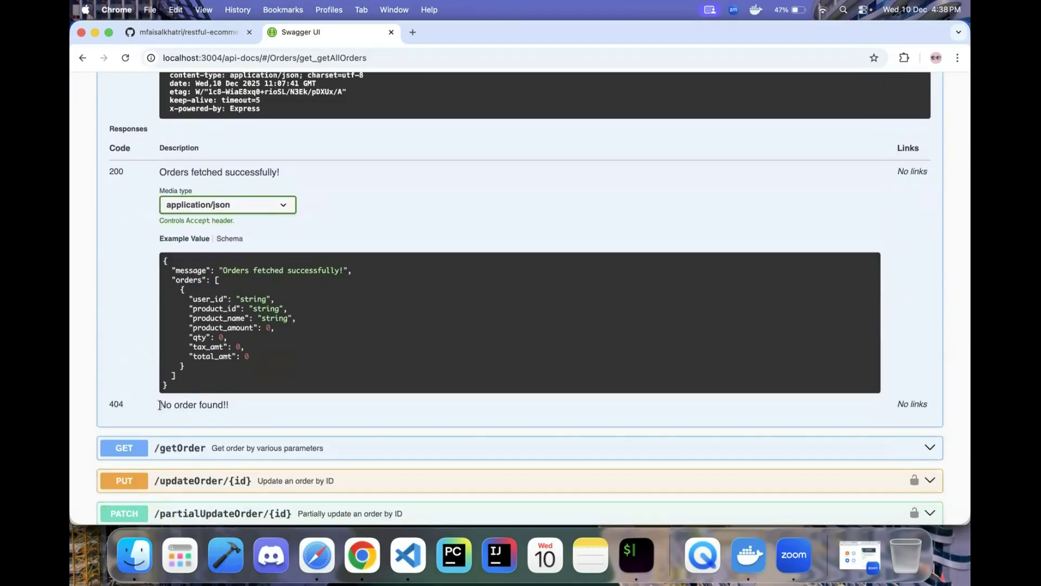
- Review the documented 'No order found!!' response and expand the /getOrder operation
{"action": "left_click_drag", "start_coordinate": [159, 405], "coordinate": [235, 407]}
{"action": "left_click", "coordinate": [261, 401]}
{"action": "scroll", "coordinate": [326, 398], "scroll_direction": "down", "scroll_amount": 3}
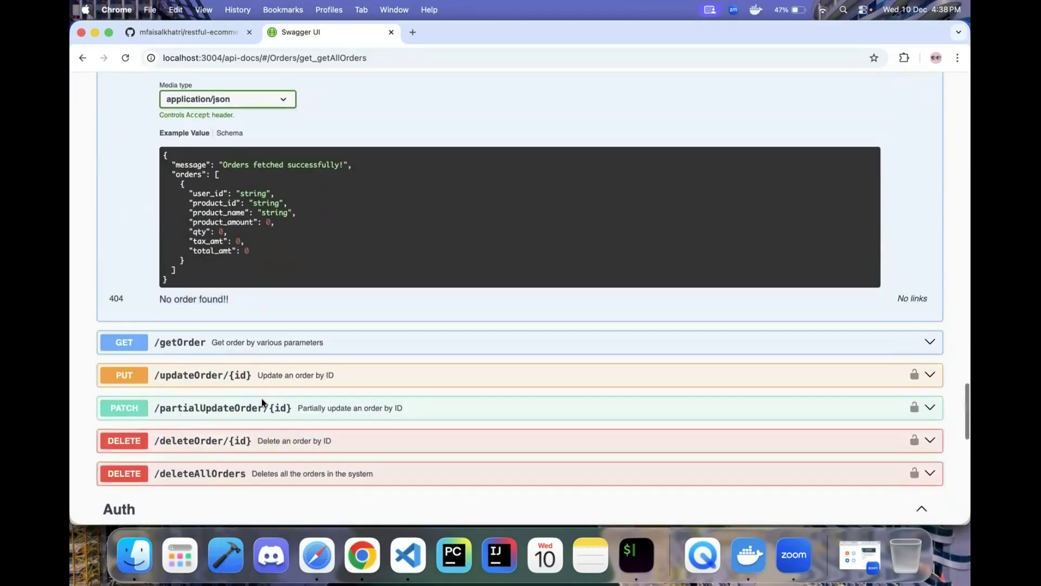
{"action": "left_click", "coordinate": [319, 341]}
- Make the /getOrder parameters editable and read the id parameter's query note
{"action": "scroll", "coordinate": [319, 340], "scroll_direction": "down", "scroll_amount": 3}
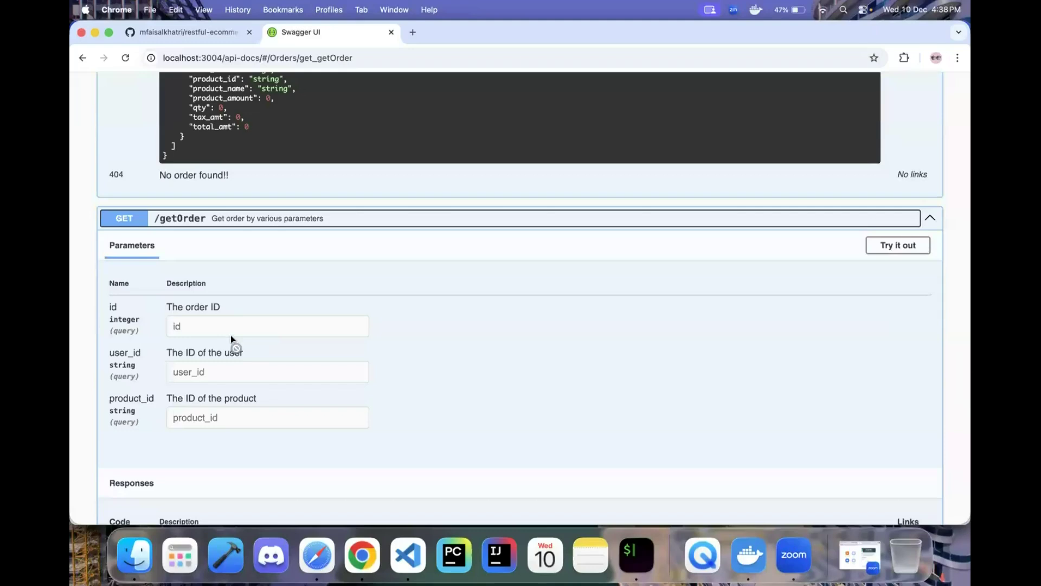
{"action": "left_click", "coordinate": [900, 247]}
{"action": "scroll", "coordinate": [539, 301], "scroll_direction": "down", "scroll_amount": 2}
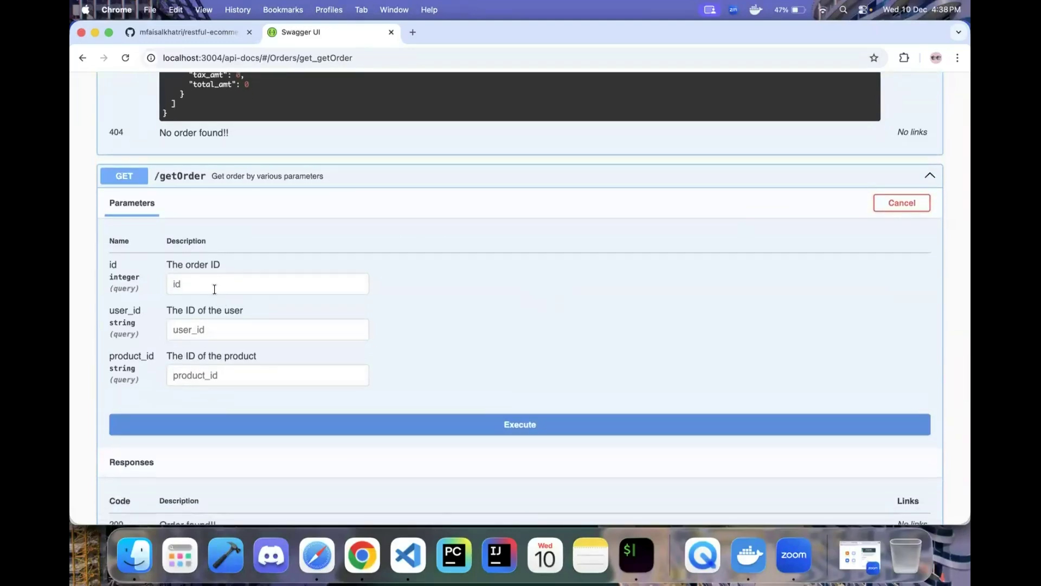
{"action": "left_click_drag", "start_coordinate": [110, 287], "coordinate": [144, 291]}
{"action": "left_click", "coordinate": [144, 336]}
- Look up id 3 and review the returned Apple Smart watch order, quantity 2, total 6450
{"action": "left_click", "coordinate": [209, 283]}
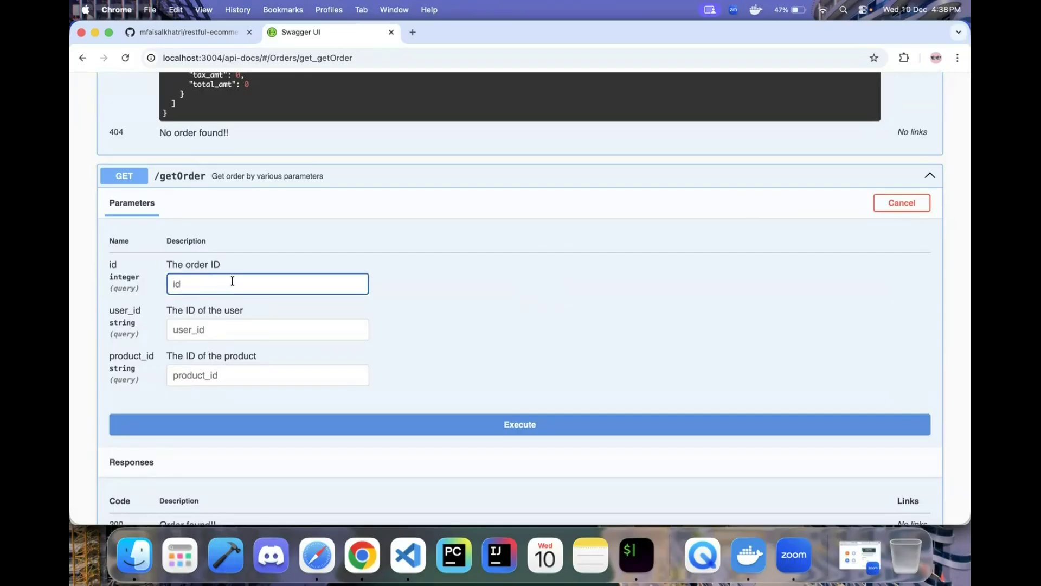
{"action": "type", "text": "3"}
{"action": "scroll", "coordinate": [380, 317], "scroll_direction": "down", "scroll_amount": 2}
{"action": "left_click", "coordinate": [458, 391]}
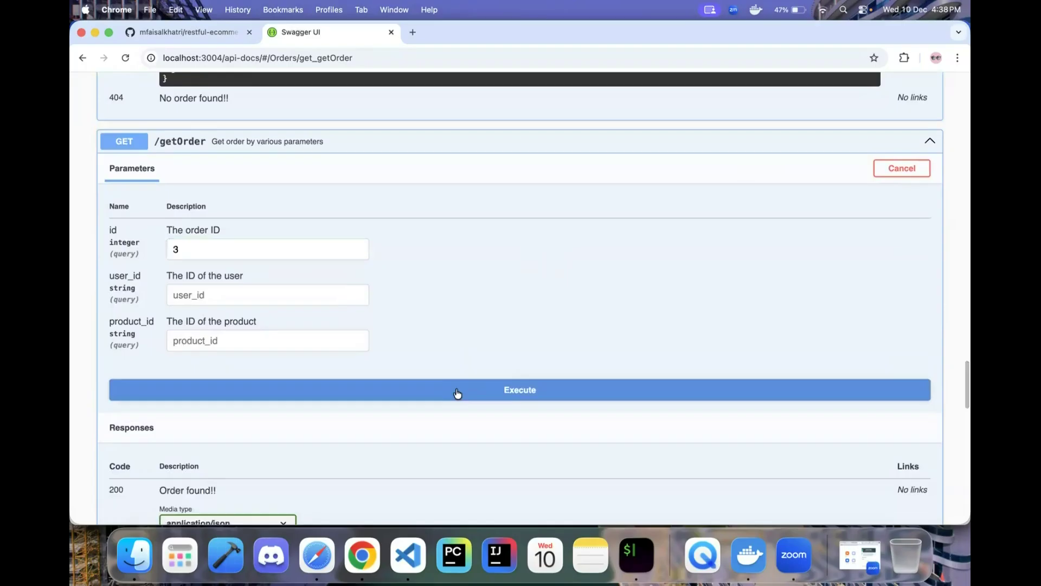
{"action": "scroll", "coordinate": [458, 393], "scroll_direction": "down", "scroll_amount": 10}
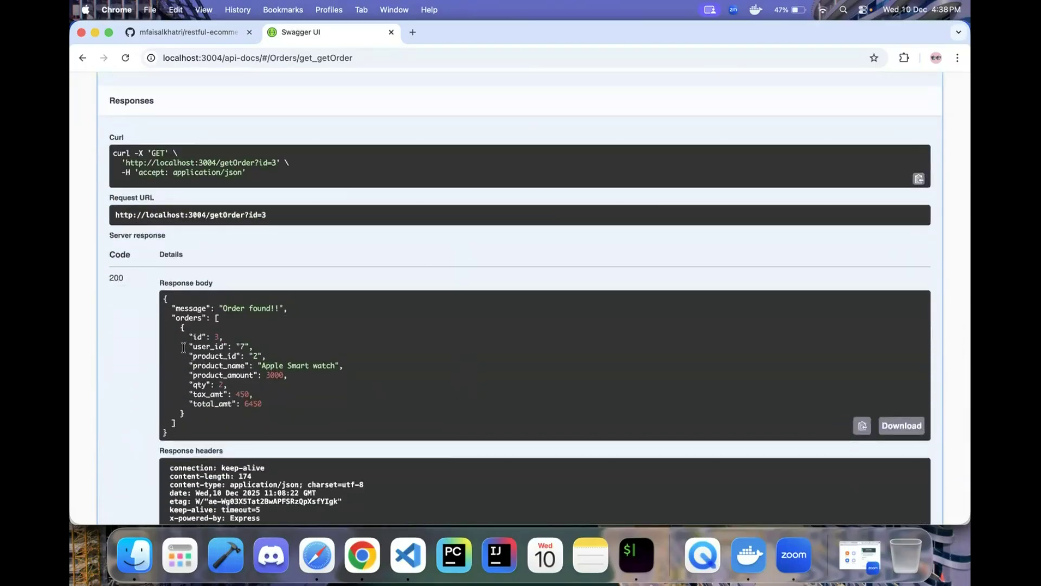
{"action": "left_click_drag", "start_coordinate": [165, 297], "coordinate": [195, 425]}
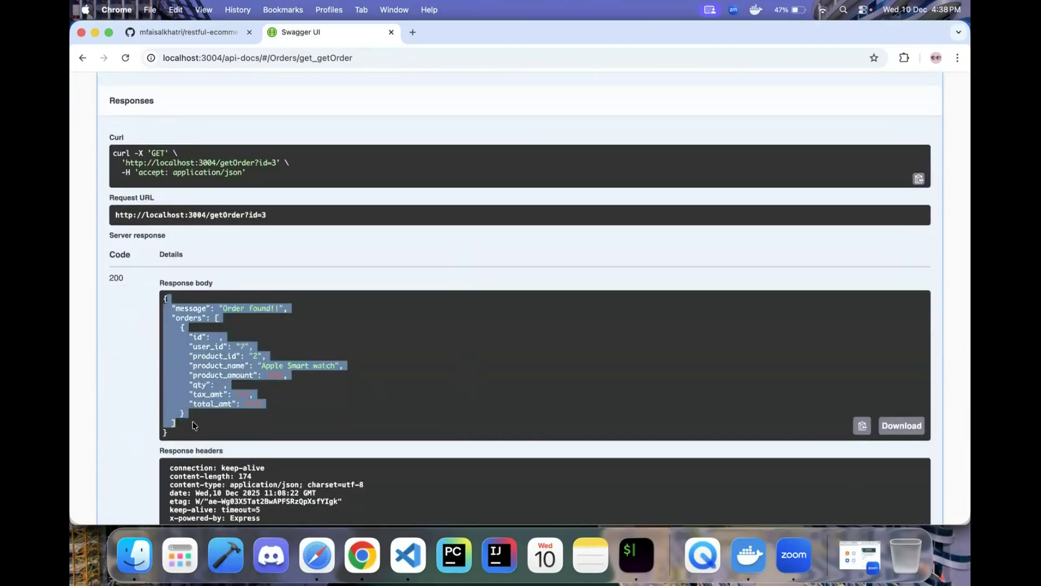
{"action": "left_click", "coordinate": [196, 425]}
{"action": "left_click_drag", "start_coordinate": [191, 347], "coordinate": [239, 347]}
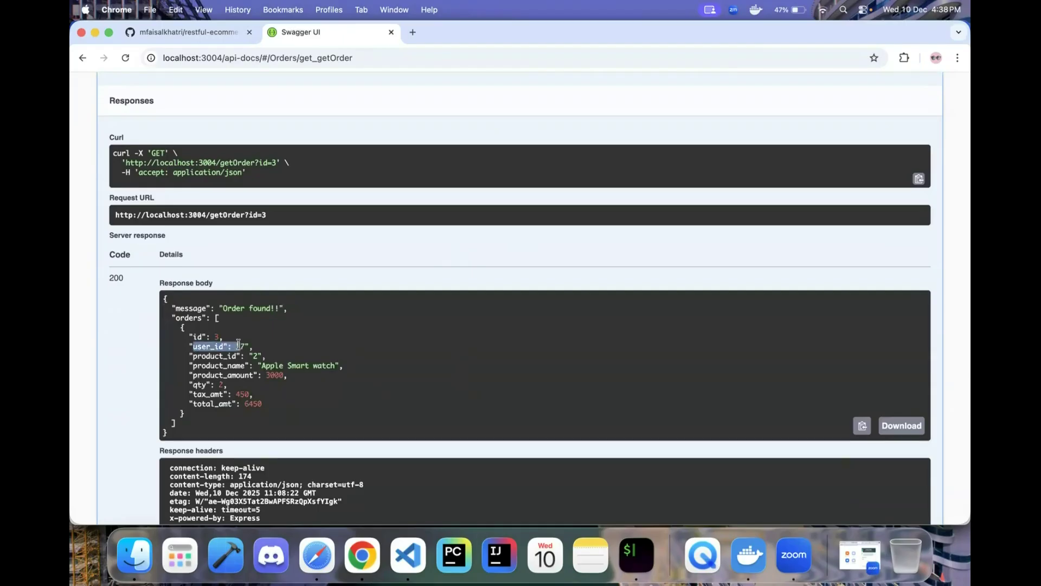
{"action": "scroll", "coordinate": [239, 347], "scroll_direction": "up", "scroll_amount": 7}
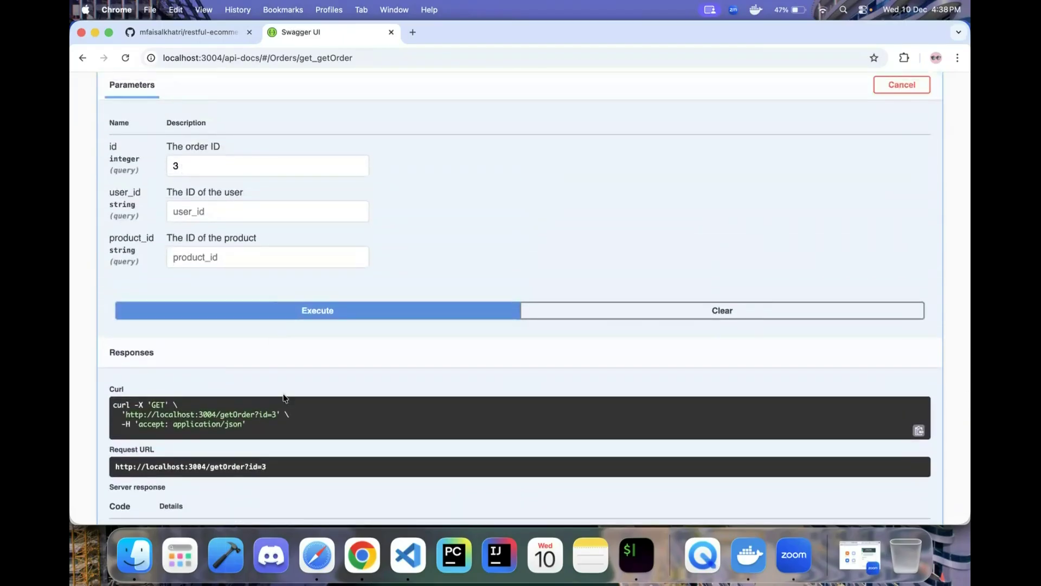
{"action": "scroll", "coordinate": [283, 399], "scroll_direction": "down", "scroll_amount": 4}
{"action": "scroll", "coordinate": [291, 387], "scroll_direction": "up", "scroll_amount": 5}
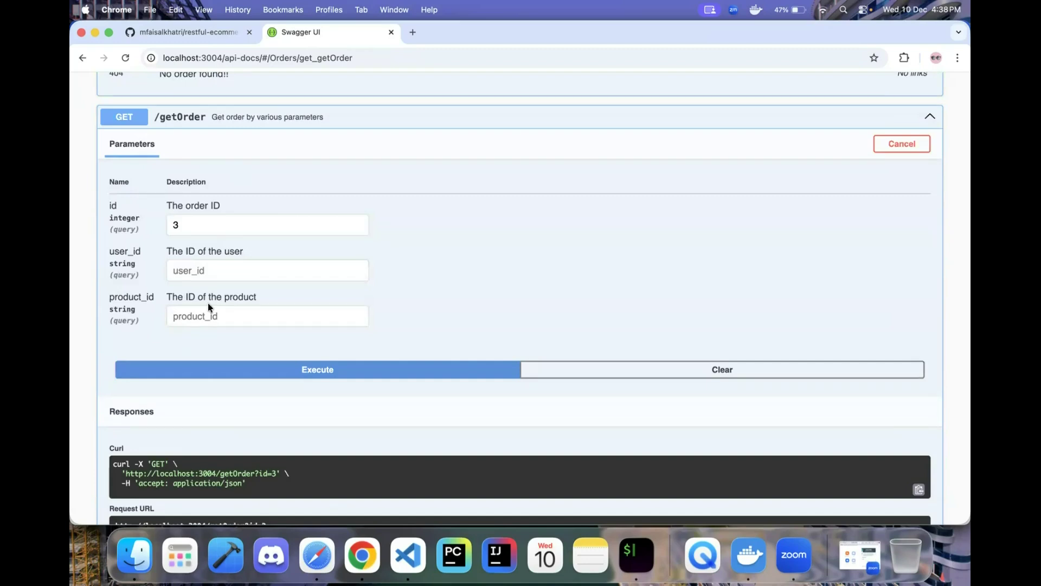
{"action": "scroll", "coordinate": [207, 303], "scroll_direction": "down", "scroll_amount": 5}
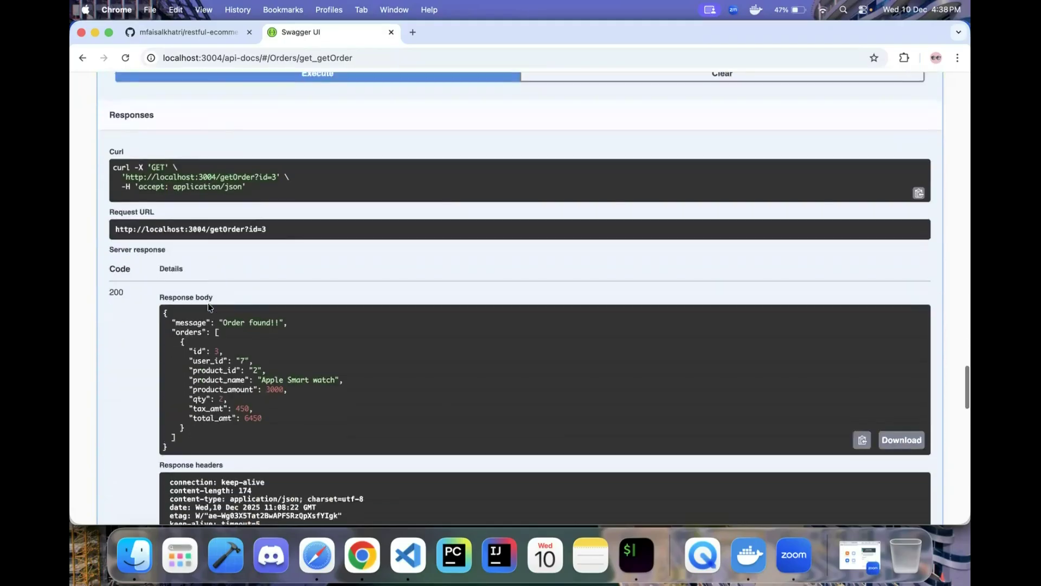
{"action": "scroll", "coordinate": [268, 355], "scroll_direction": "up", "scroll_amount": 5}
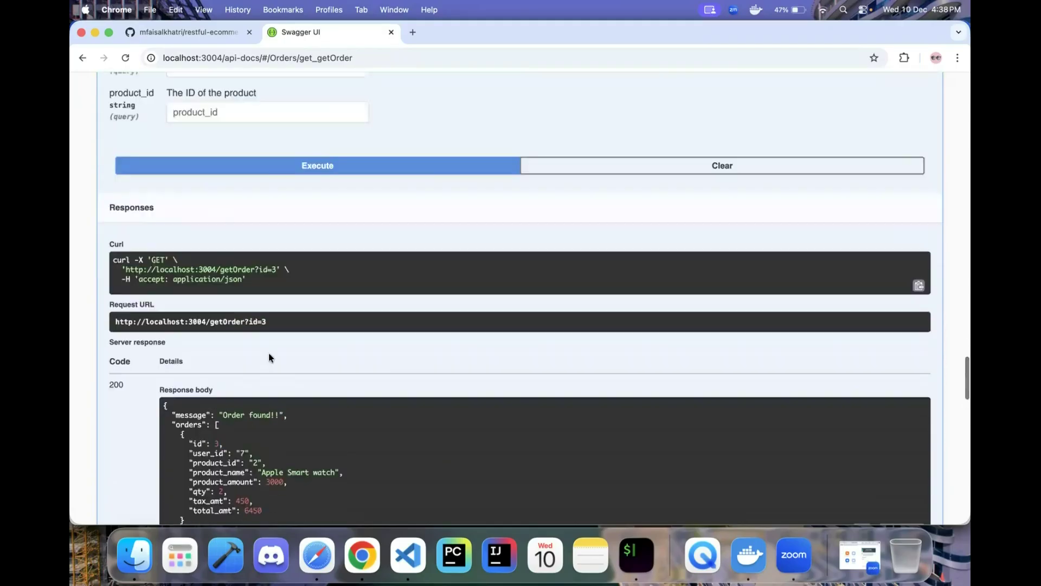
- Run the id 3 lookup with user_id 7 and product_id 2
{"action": "left_click", "coordinate": [226, 235]}
{"action": "type", "text": "7"}
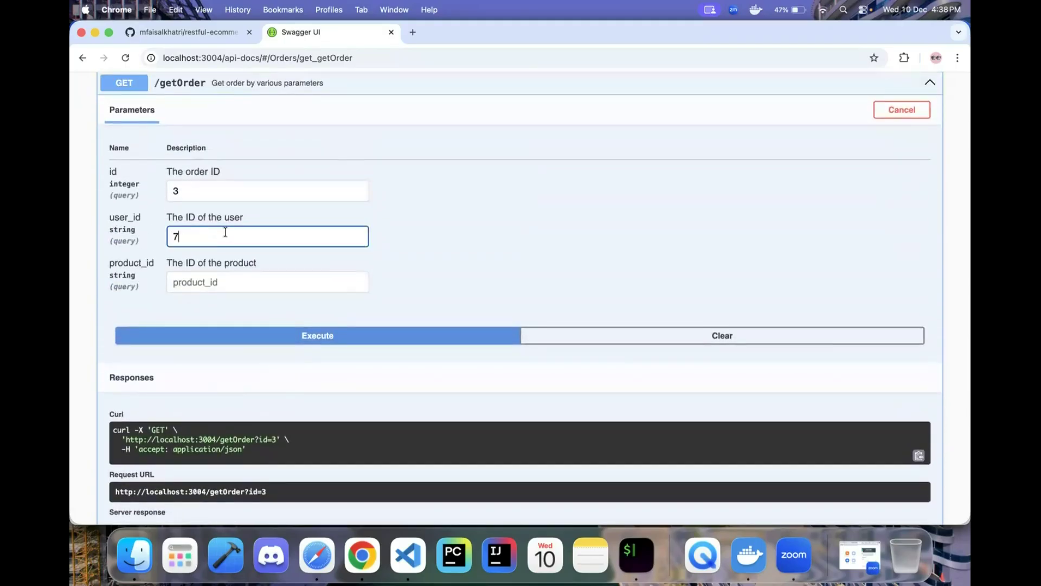
{"action": "scroll", "coordinate": [248, 353], "scroll_direction": "down", "scroll_amount": 4}
{"action": "scroll", "coordinate": [248, 352], "scroll_direction": "down", "scroll_amount": 2}
{"action": "scroll", "coordinate": [258, 325], "scroll_direction": "up", "scroll_amount": 8}
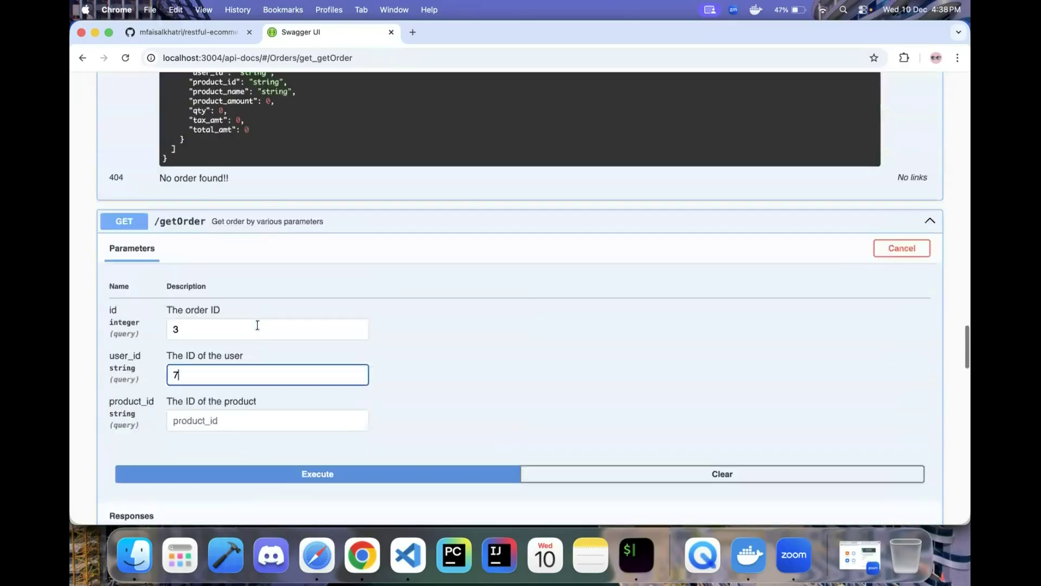
{"action": "left_click", "coordinate": [194, 420]}
{"action": "type", "text": "2"}
{"action": "left_click", "coordinate": [290, 472]}
{"action": "scroll", "coordinate": [291, 471], "scroll_direction": "down", "scroll_amount": 7}
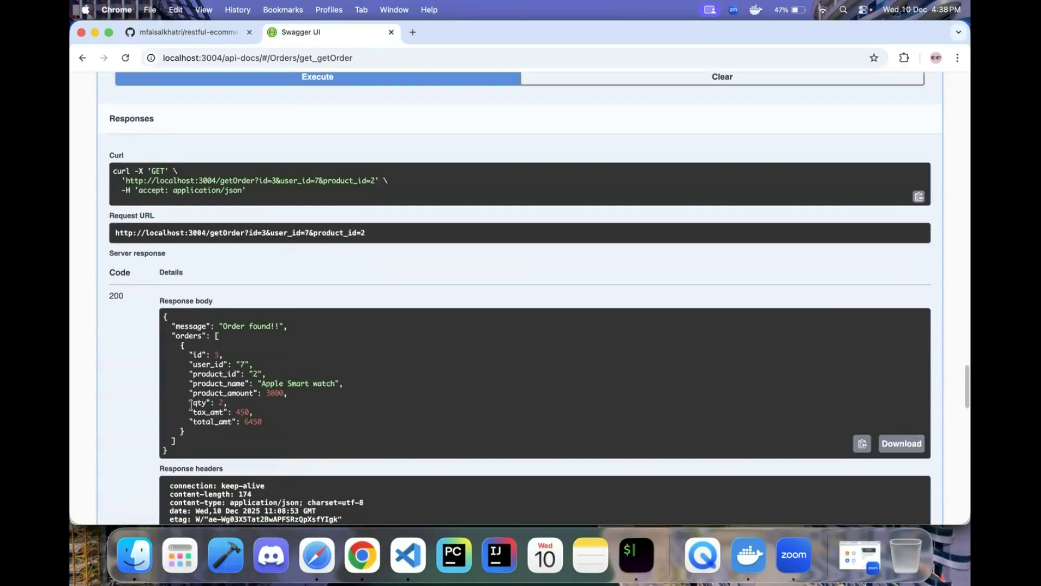
{"action": "scroll", "coordinate": [204, 385], "scroll_direction": "up", "scroll_amount": 5}
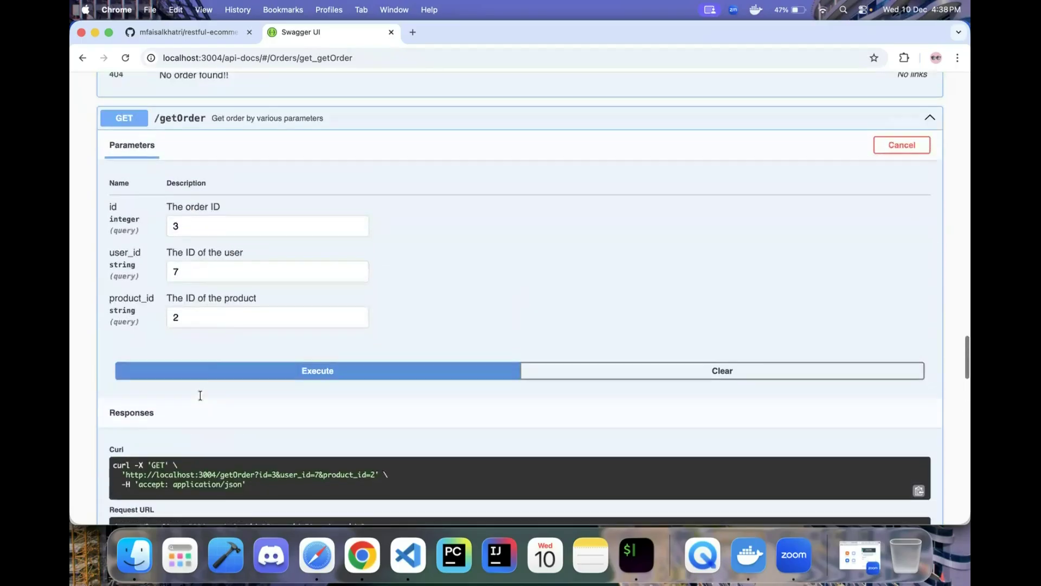
- Rerun the lookup with product_id 4, getting 404 'No Order found with the given parameters!'
{"action": "left_click", "coordinate": [198, 311]}
{"action": "key", "text": "BackSpace"}
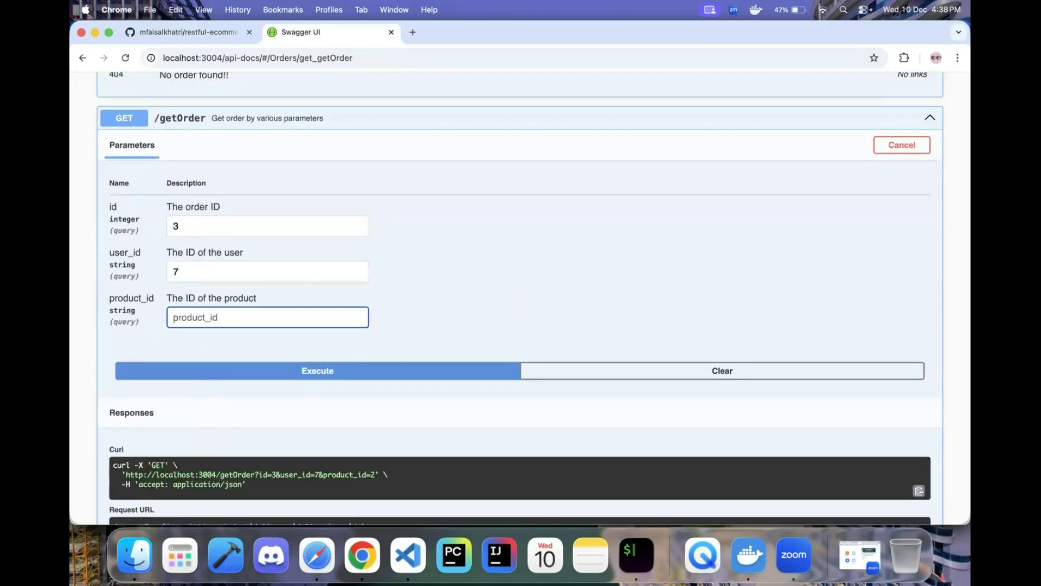
{"action": "type", "text": "4"}
{"action": "left_click", "coordinate": [239, 368]}
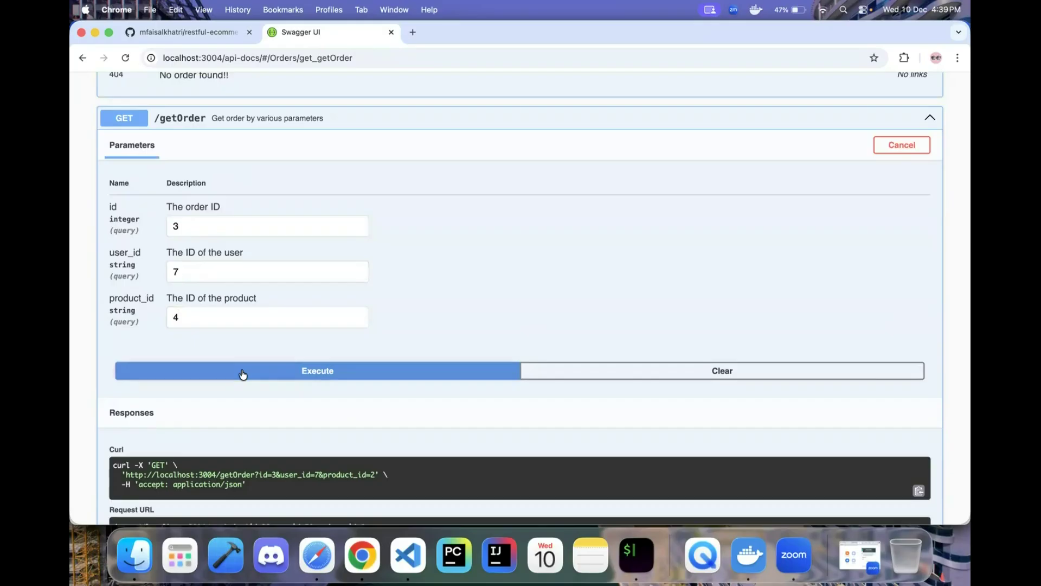
{"action": "scroll", "coordinate": [243, 374], "scroll_direction": "down", "scroll_amount": 3}
{"action": "scroll", "coordinate": [242, 374], "scroll_direction": "down", "scroll_amount": 4}
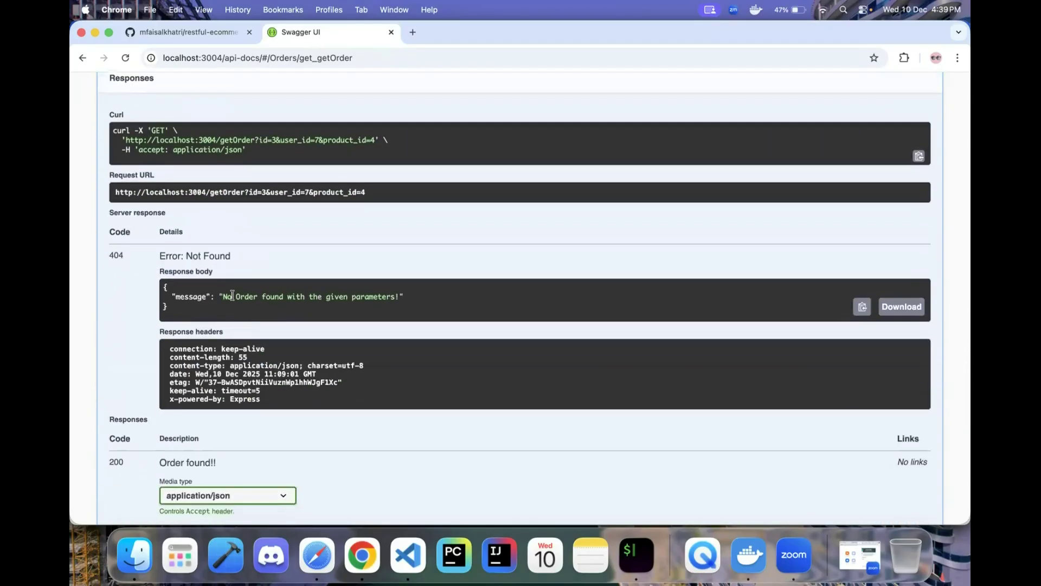
{"action": "scroll", "coordinate": [231, 295], "scroll_direction": "up", "scroll_amount": 3}
{"action": "scroll", "coordinate": [231, 295], "scroll_direction": "up", "scroll_amount": 3}
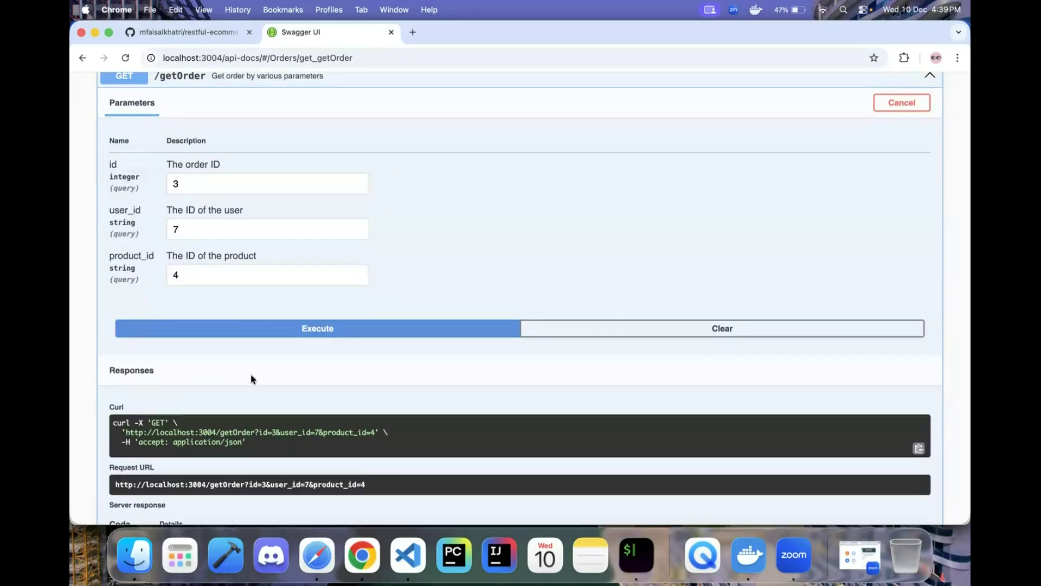
{"action": "scroll", "coordinate": [251, 374], "scroll_direction": "down", "scroll_amount": 4}
{"action": "scroll", "coordinate": [266, 377], "scroll_direction": "down", "scroll_amount": 2}
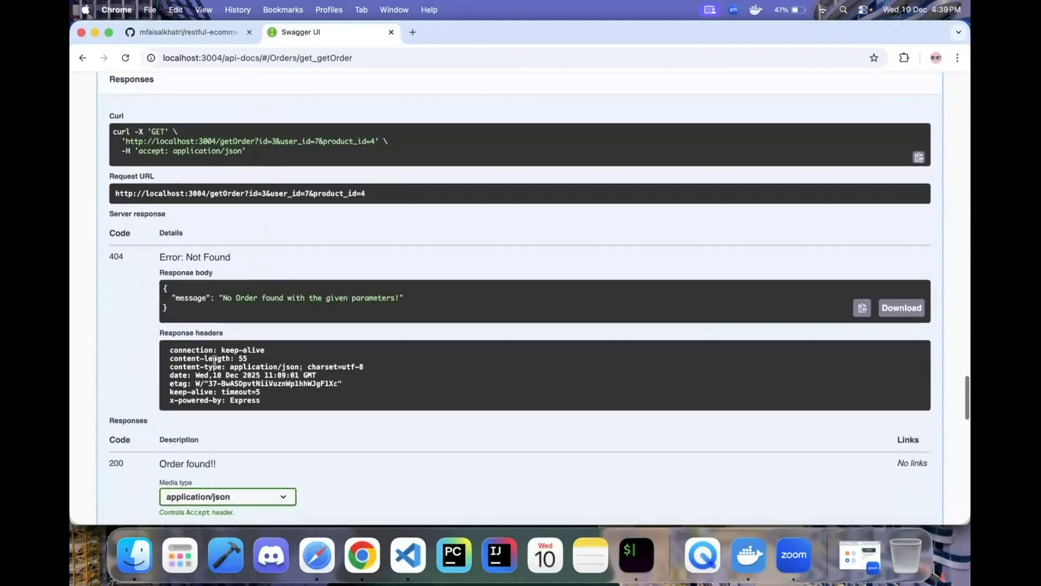
{"action": "scroll", "coordinate": [157, 477], "scroll_direction": "down", "scroll_amount": 2}
{"action": "scroll", "coordinate": [227, 234], "scroll_direction": "down", "scroll_amount": 3}
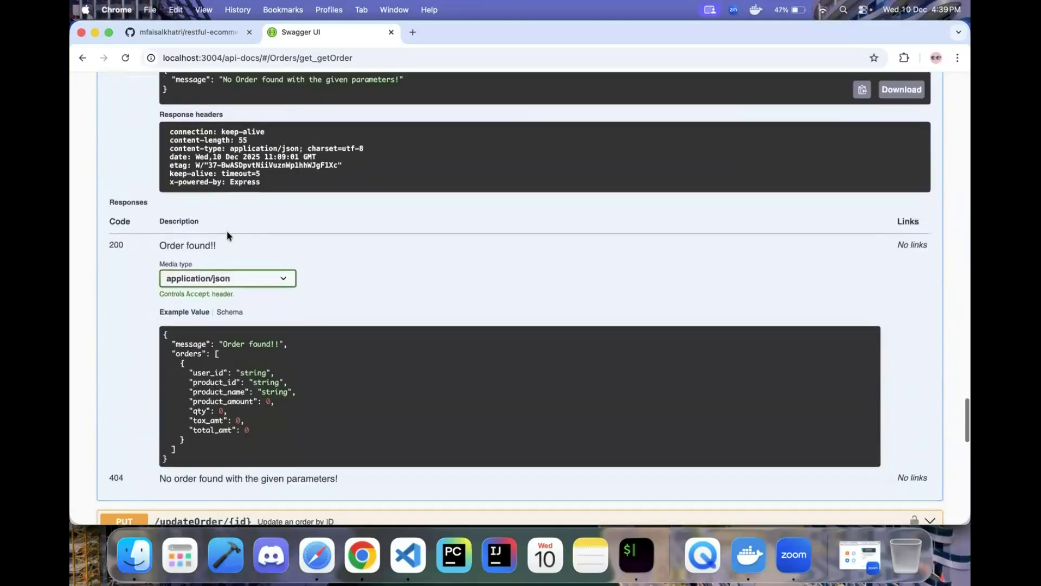
- Compare the result with the documented 404 description and collapse /getOrder
{"action": "left_click_drag", "start_coordinate": [159, 478], "coordinate": [339, 480]}
{"action": "scroll", "coordinate": [386, 445], "scroll_direction": "up", "scroll_amount": 2}
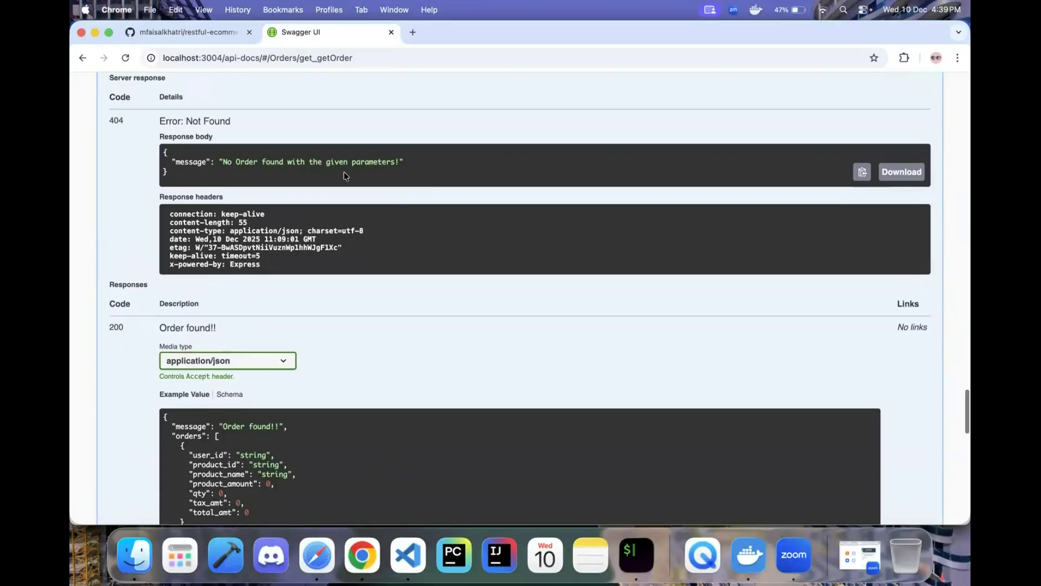
{"action": "scroll", "coordinate": [429, 179], "scroll_direction": "up", "scroll_amount": 5}
{"action": "scroll", "coordinate": [428, 179], "scroll_direction": "up", "scroll_amount": 5}
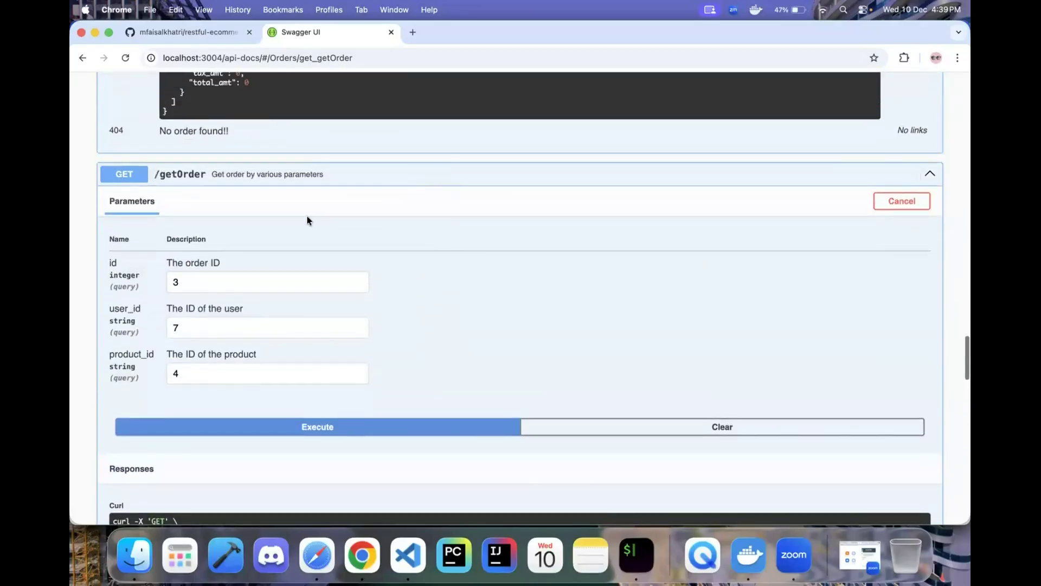
{"action": "left_click", "coordinate": [305, 179]}
- Collapse /getAllOrders to leave the compact list of Orders endpoints
{"action": "scroll", "coordinate": [307, 190], "scroll_direction": "up", "scroll_amount": 15}
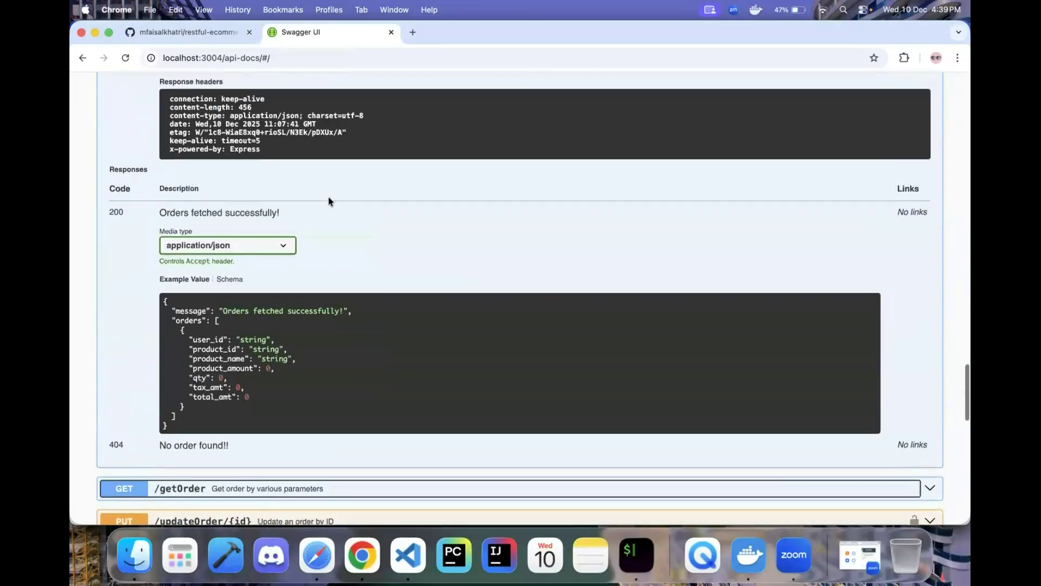
{"action": "scroll", "coordinate": [308, 198], "scroll_direction": "up", "scroll_amount": 6}
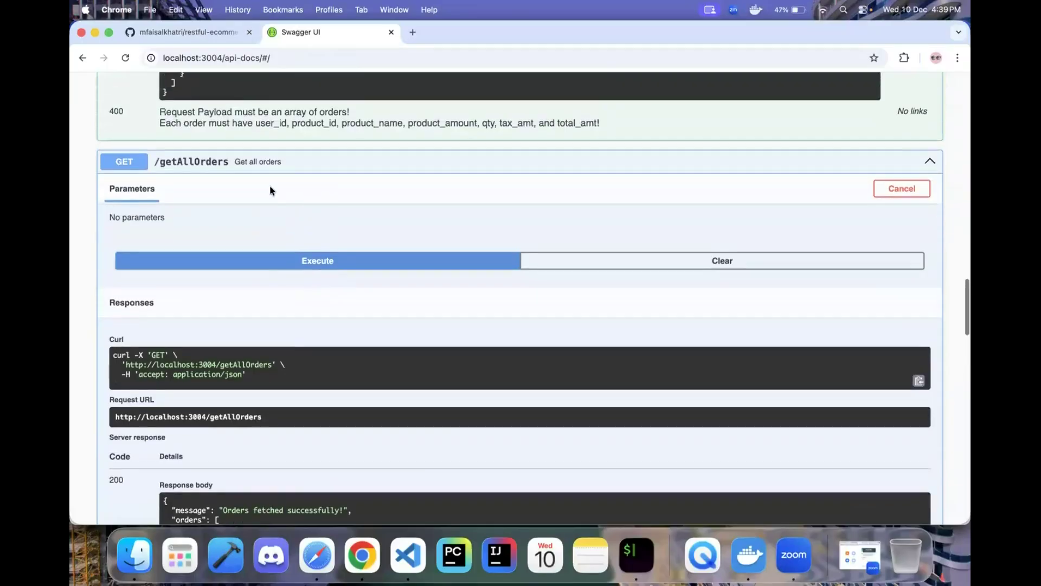
{"action": "left_click", "coordinate": [271, 163]}
{"action": "scroll", "coordinate": [325, 260], "scroll_direction": "down", "scroll_amount": 1}
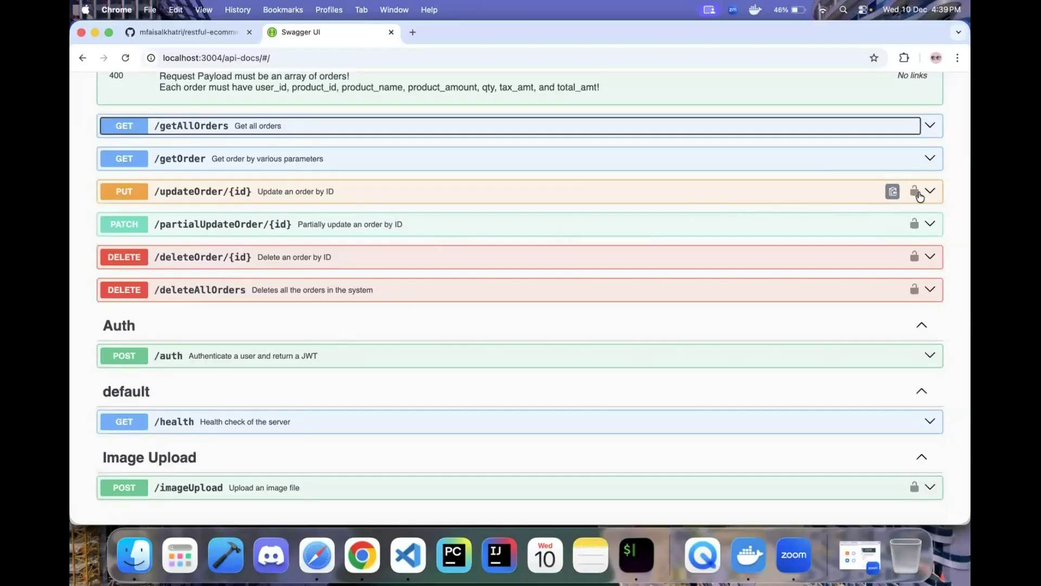
- Expand PUT /updateOrder/{id} and copy the Apple Smart watch order's JSON
{"action": "left_click", "coordinate": [361, 201]}
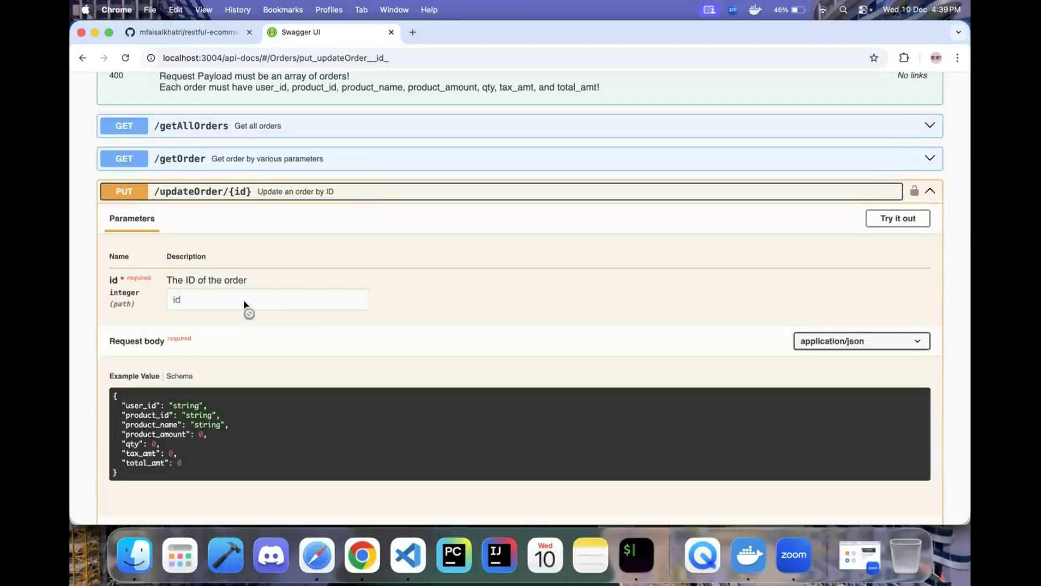
{"action": "scroll", "coordinate": [243, 309], "scroll_direction": "up", "scroll_amount": 6}
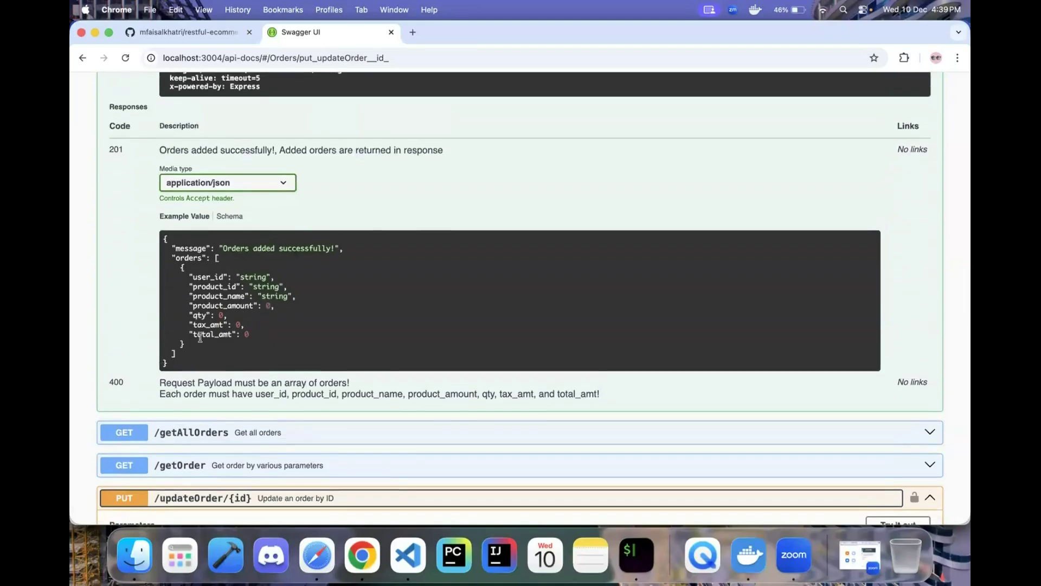
{"action": "scroll", "coordinate": [201, 336], "scroll_direction": "up", "scroll_amount": 7}
{"action": "scroll", "coordinate": [216, 315], "scroll_direction": "down", "scroll_amount": 2}
{"action": "left_click_drag", "start_coordinate": [179, 247], "coordinate": [200, 333]}
{"action": "key", "text": "super+c"}
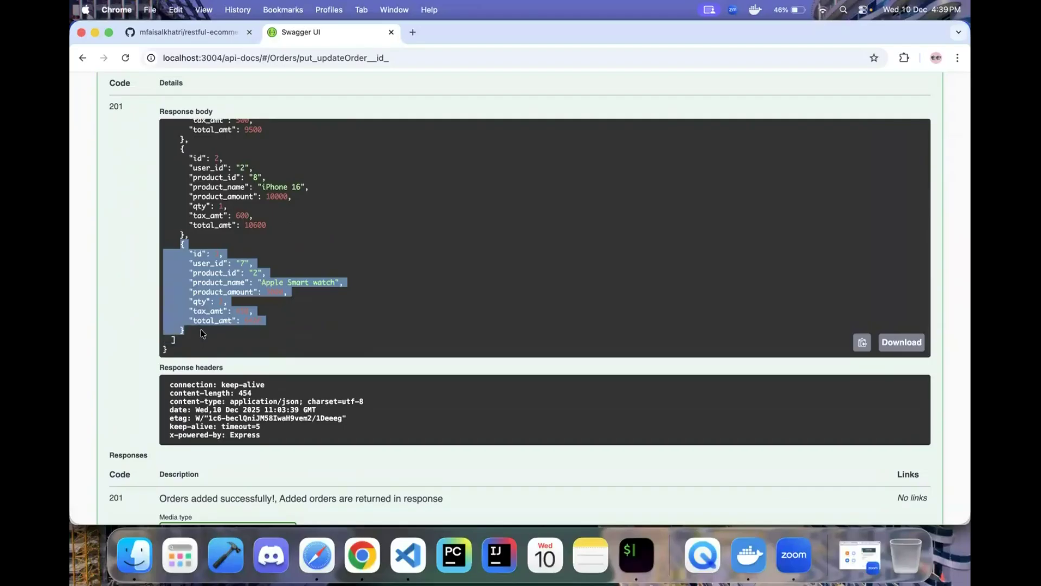
{"action": "scroll", "coordinate": [249, 320], "scroll_direction": "down", "scroll_amount": 10}
{"action": "scroll", "coordinate": [206, 372], "scroll_direction": "down", "scroll_amount": 3}
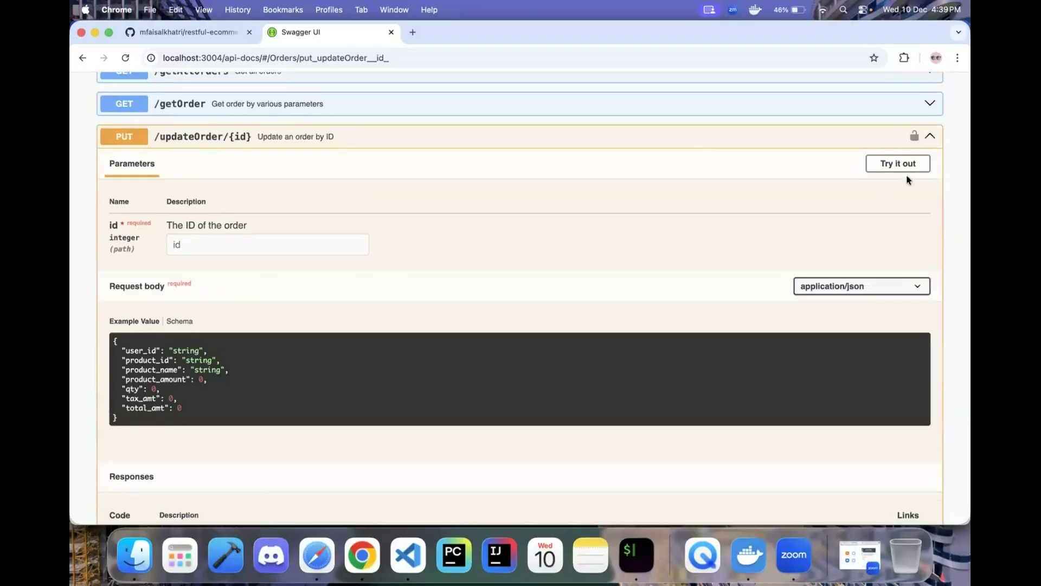
- Replace the request body with the copied order JSON minus its id line, targeting order id 3
{"action": "left_click", "coordinate": [910, 167]}
{"action": "left_click_drag", "start_coordinate": [170, 408], "coordinate": [111, 314]}
{"action": "key", "text": "super+v"}
{"action": "left_click_drag", "start_coordinate": [178, 332], "coordinate": [120, 324]}
{"action": "key", "text": "BackSpace"}
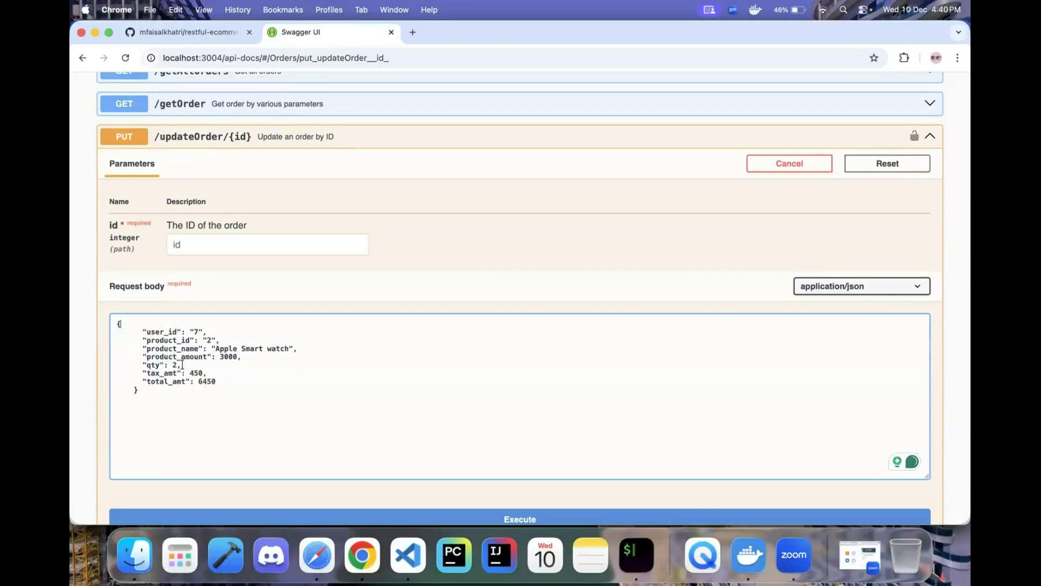
{"action": "left_click", "coordinate": [190, 247]}
{"action": "type", "text": "3"}
{"action": "left_click_drag", "start_coordinate": [133, 264], "coordinate": [129, 251]}
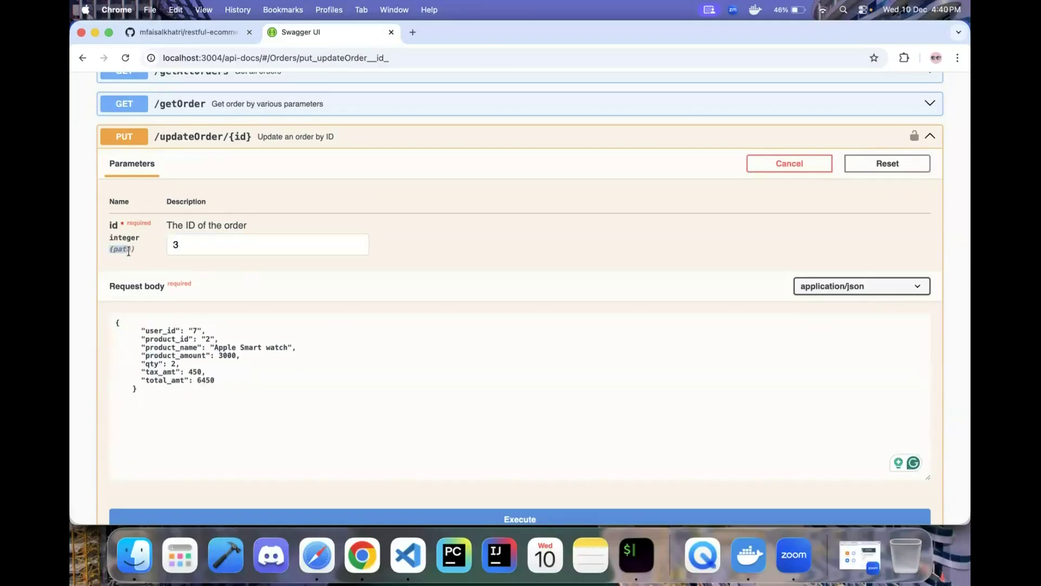
{"action": "left_click", "coordinate": [139, 252]}
- Rename the product to 'Apple Smart watch SE' and send the update, which returns 403 'Token is missing'
{"action": "left_click", "coordinate": [218, 331]}
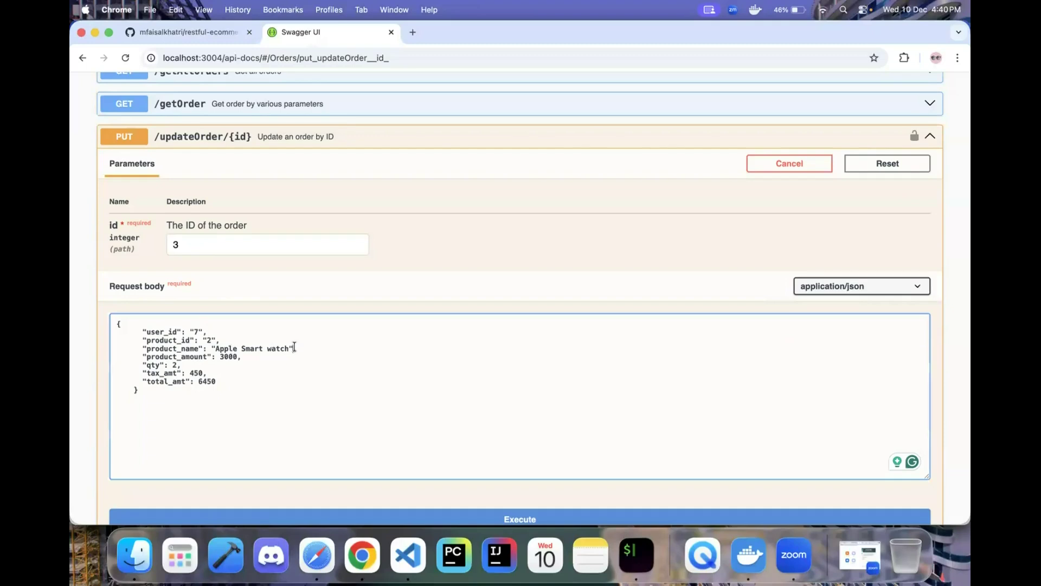
{"action": "type", "text": "S"}
{"action": "scroll", "coordinate": [309, 358], "scroll_direction": "down", "scroll_amount": 5}
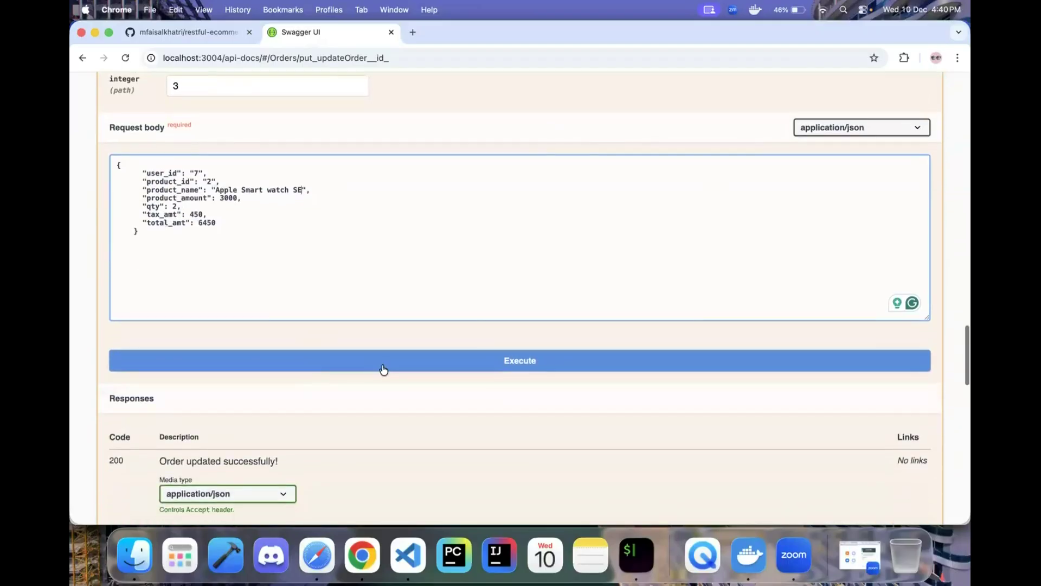
{"action": "left_click", "coordinate": [385, 369]}
{"action": "scroll", "coordinate": [384, 425], "scroll_direction": "down", "scroll_amount": 6}
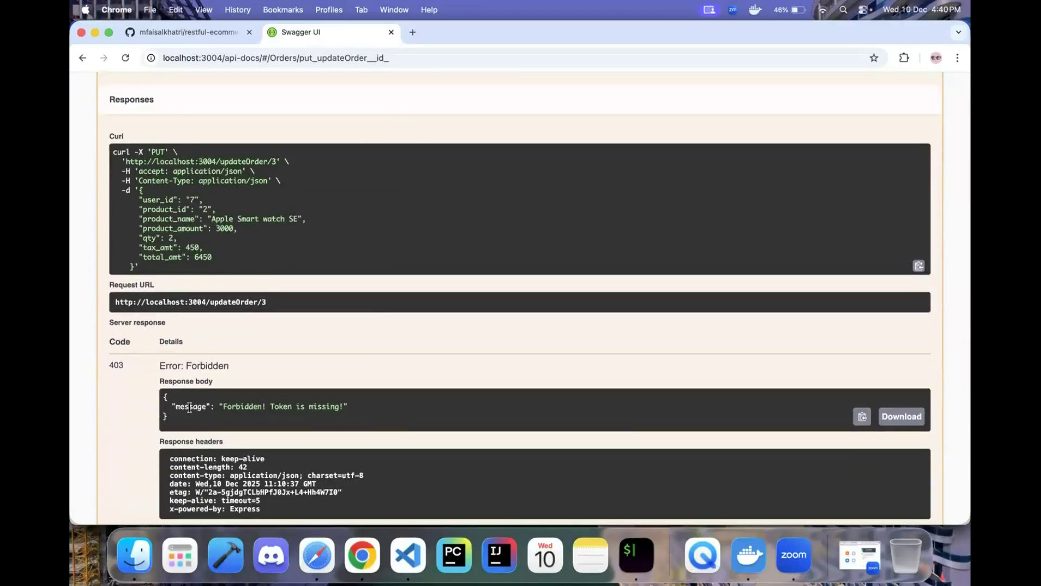
{"action": "left_click_drag", "start_coordinate": [175, 407], "coordinate": [392, 397]}
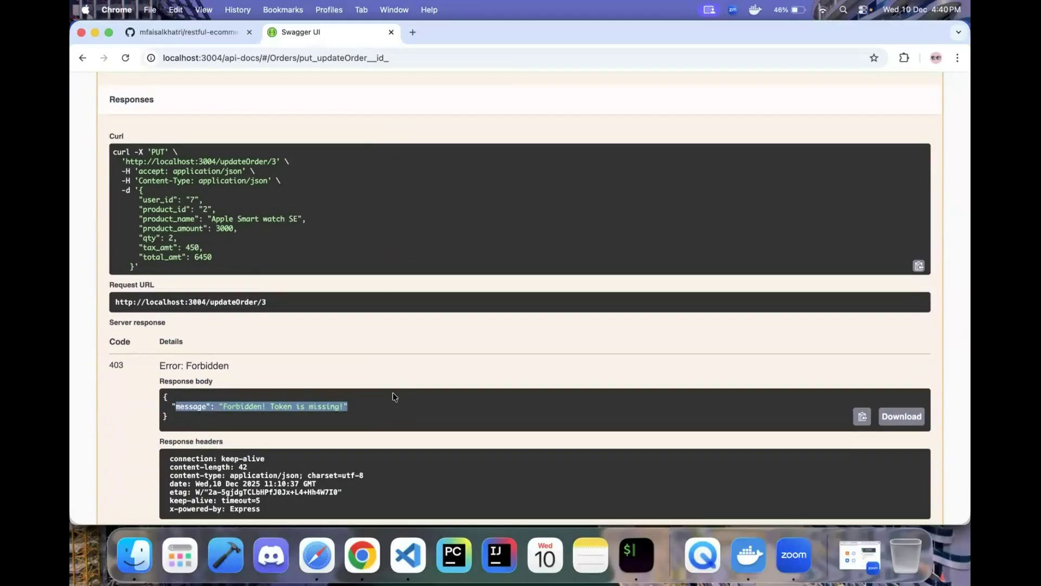
{"action": "left_click", "coordinate": [387, 406]}
{"action": "scroll", "coordinate": [387, 406], "scroll_direction": "up", "scroll_amount": 5}
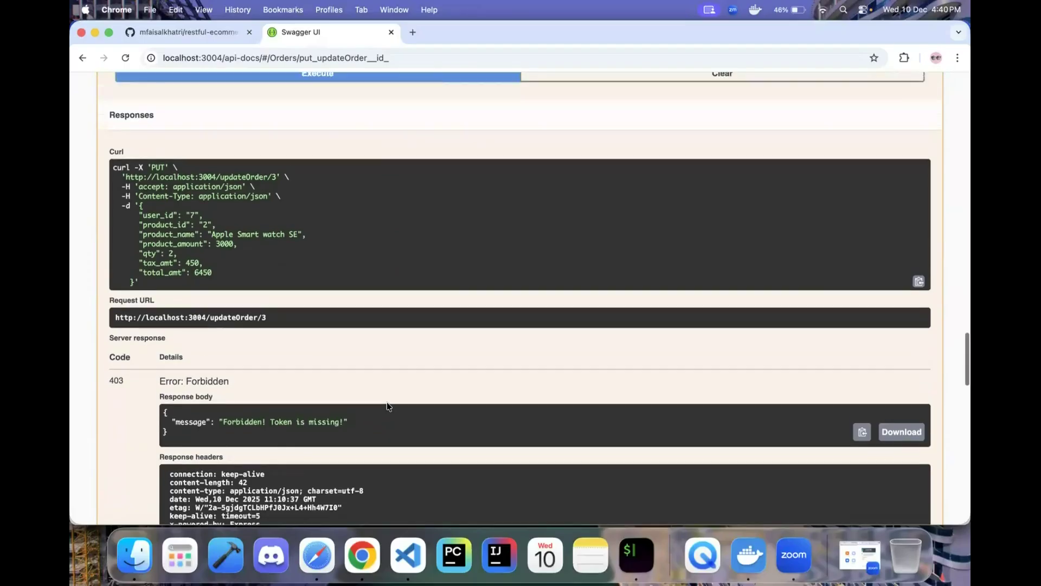
{"action": "scroll", "coordinate": [386, 406], "scroll_direction": "up", "scroll_amount": 4}
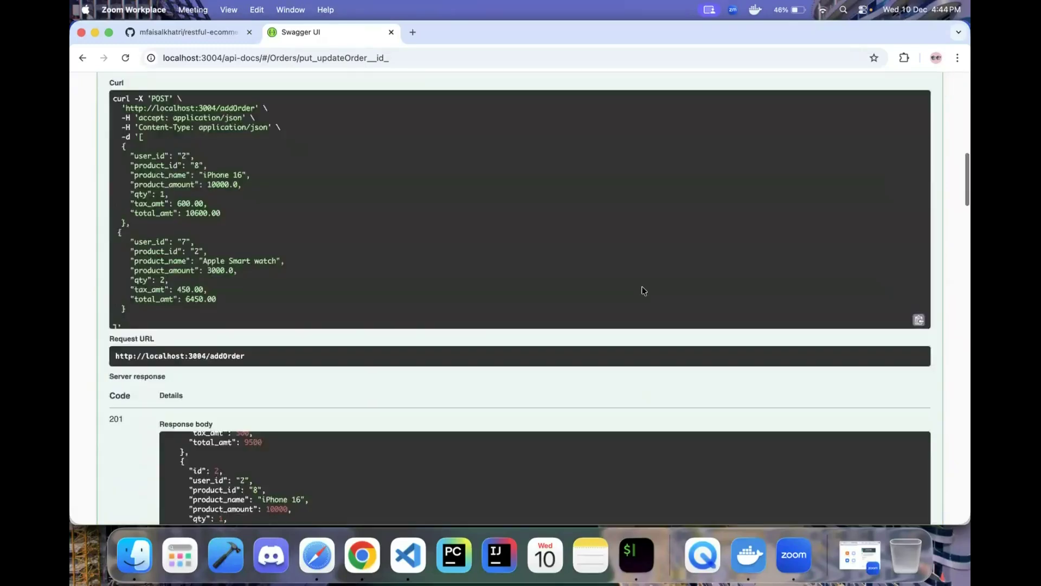
- Put POST /auth into Try it out mode, then switch to the restful-ecommerce GitHub tab
{"action": "scroll", "coordinate": [644, 291], "scroll_direction": "up", "scroll_amount": 4}
{"action": "scroll", "coordinate": [646, 276], "scroll_direction": "down", "scroll_amount": 1}
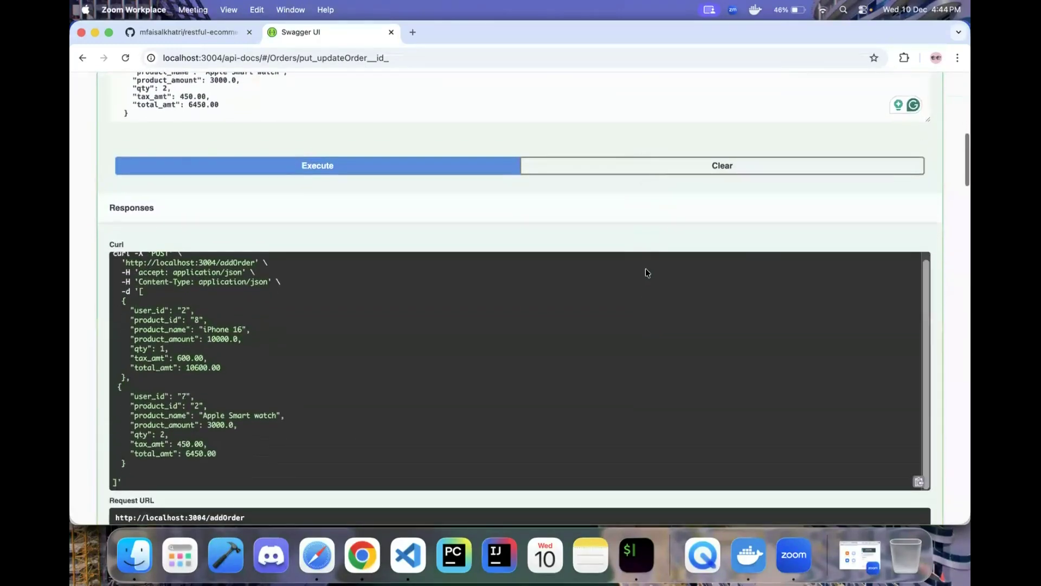
{"action": "scroll", "coordinate": [491, 347], "scroll_direction": "down", "scroll_amount": 20}
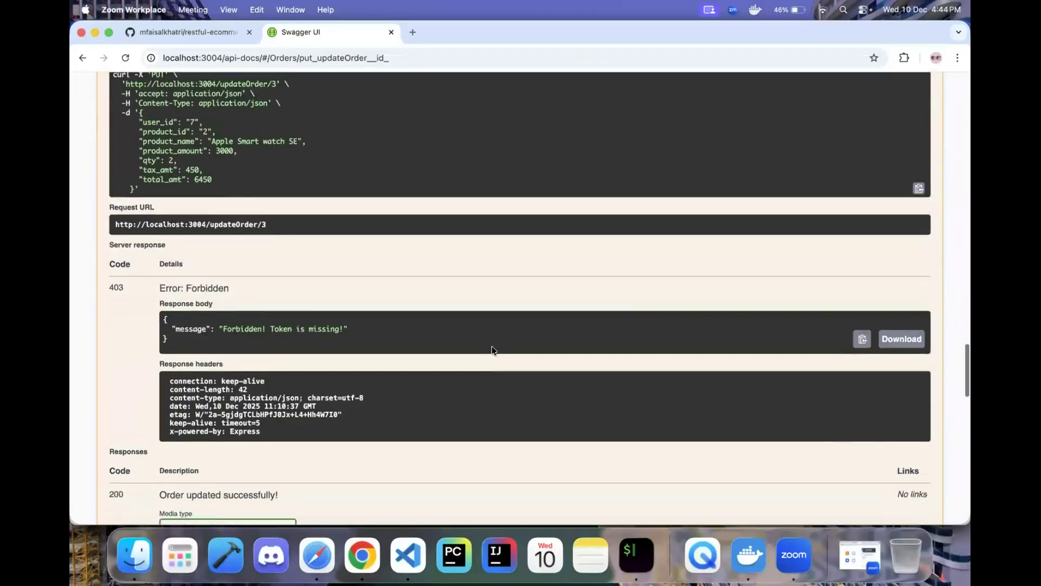
{"action": "scroll", "coordinate": [492, 349], "scroll_direction": "down", "scroll_amount": 15}
{"action": "left_click", "coordinate": [212, 332]}
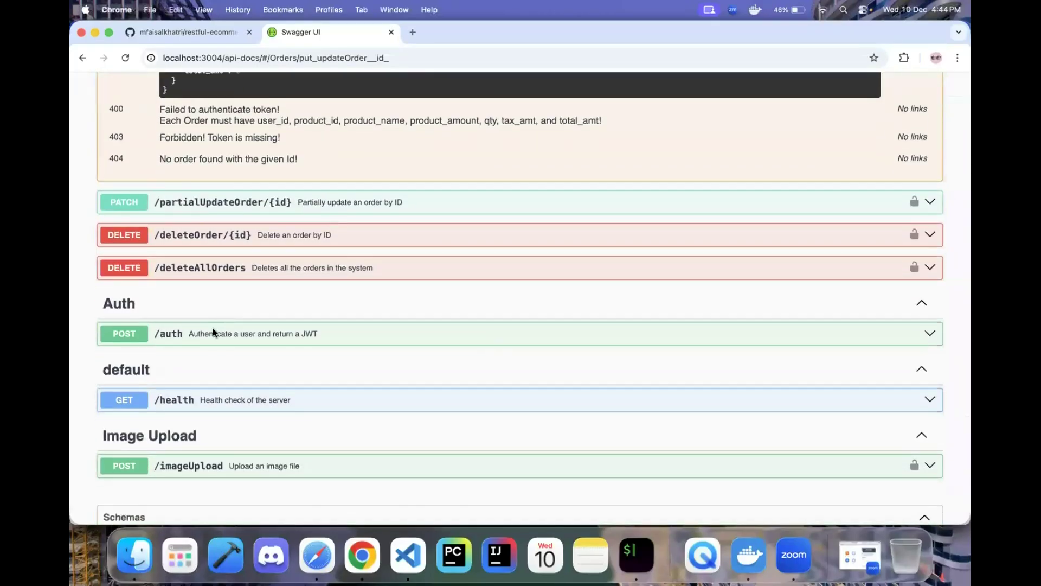
{"action": "left_click", "coordinate": [213, 332]}
{"action": "scroll", "coordinate": [320, 401], "scroll_direction": "down", "scroll_amount": 2}
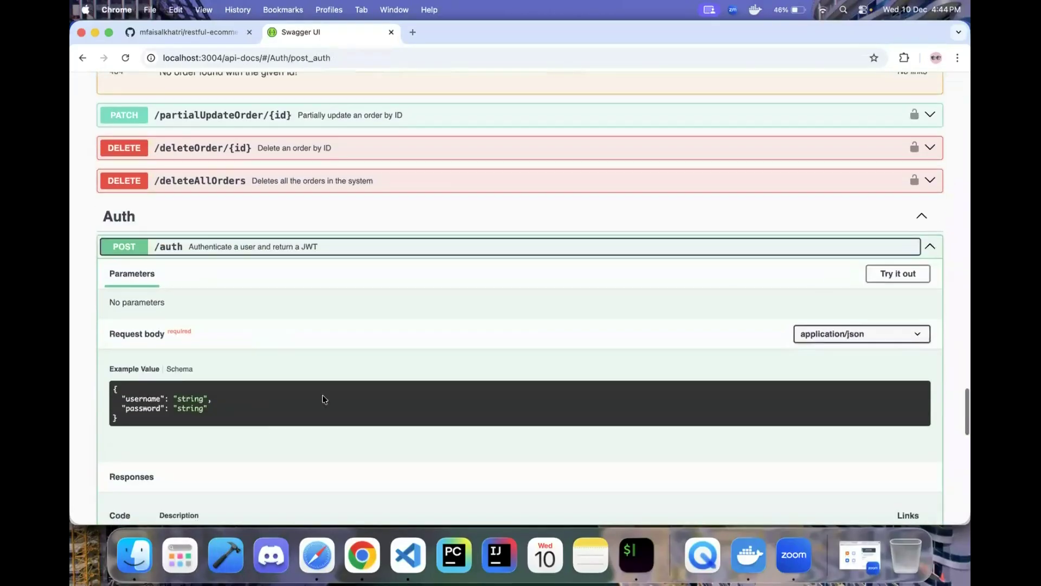
{"action": "left_click", "coordinate": [878, 280]}
{"action": "scroll", "coordinate": [493, 319], "scroll_direction": "down", "scroll_amount": 1}
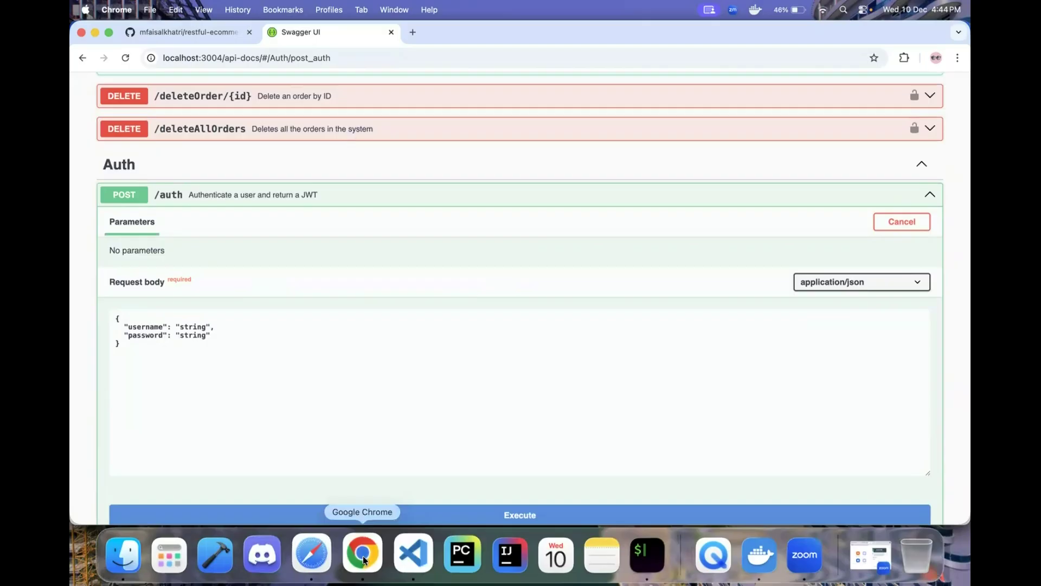
{"action": "left_click", "coordinate": [157, 34]}
{"action": "scroll", "coordinate": [388, 282], "scroll_direction": "up", "scroll_amount": 15}
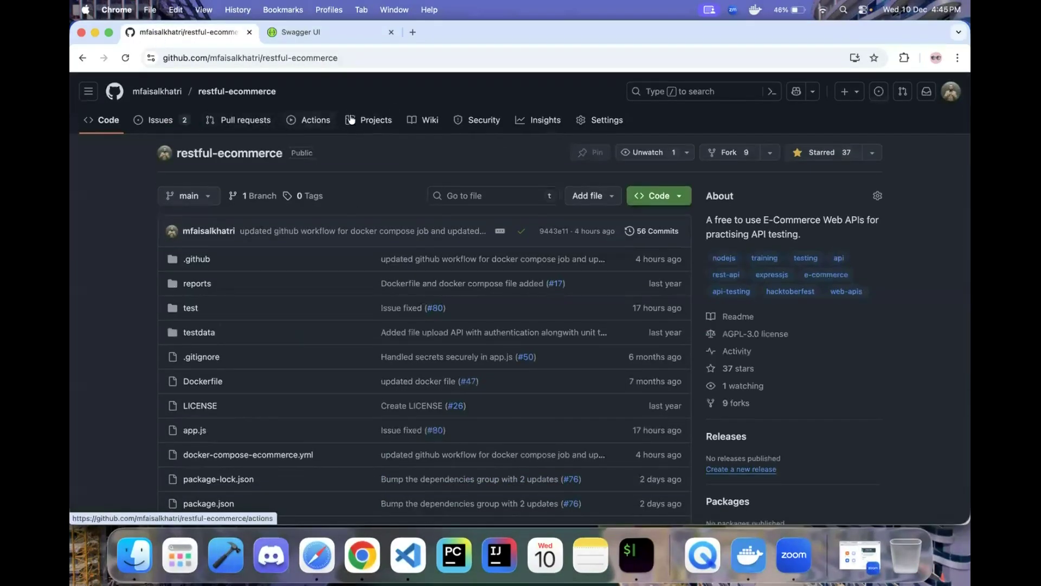
- Read the login payload in the repository wiki's Create Token section, then return to Swagger UI
{"action": "left_click", "coordinate": [420, 120]}
{"action": "scroll", "coordinate": [840, 288], "scroll_direction": "down", "scroll_amount": 2}
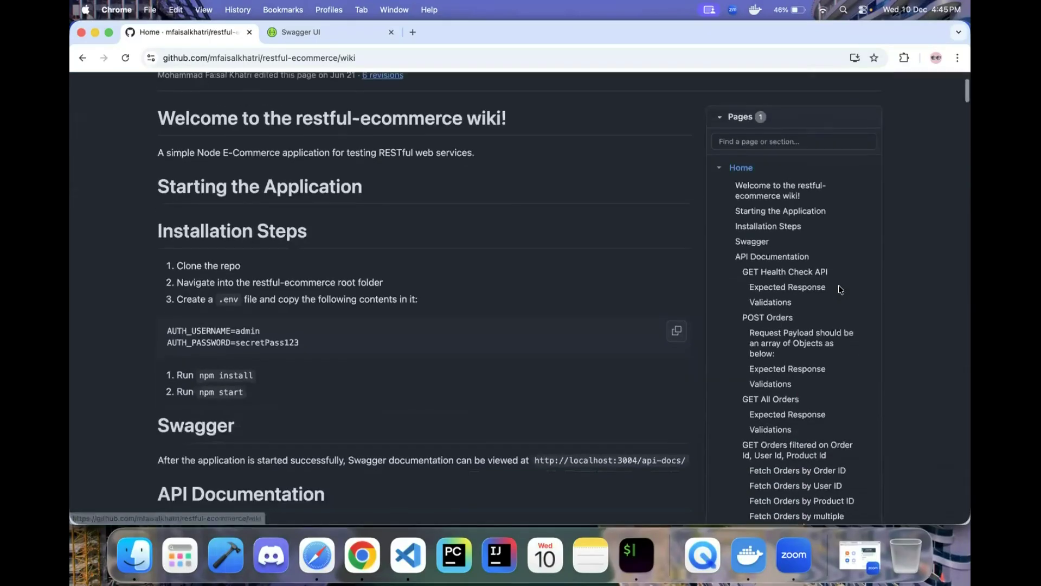
{"action": "scroll", "coordinate": [814, 347], "scroll_direction": "down", "scroll_amount": 5}
{"action": "scroll", "coordinate": [771, 448], "scroll_direction": "down", "scroll_amount": 4}
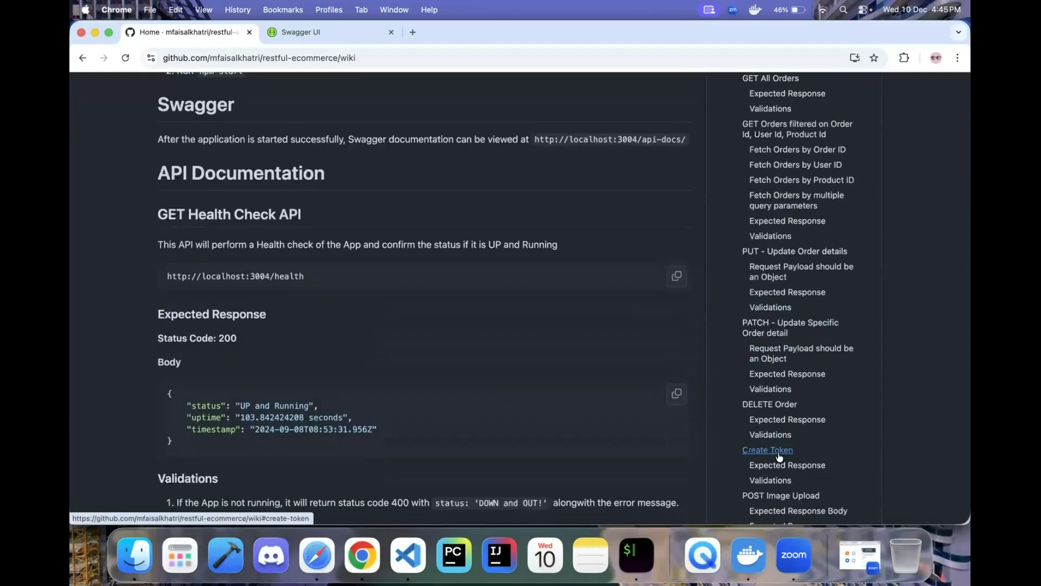
{"action": "left_click", "coordinate": [779, 454]}
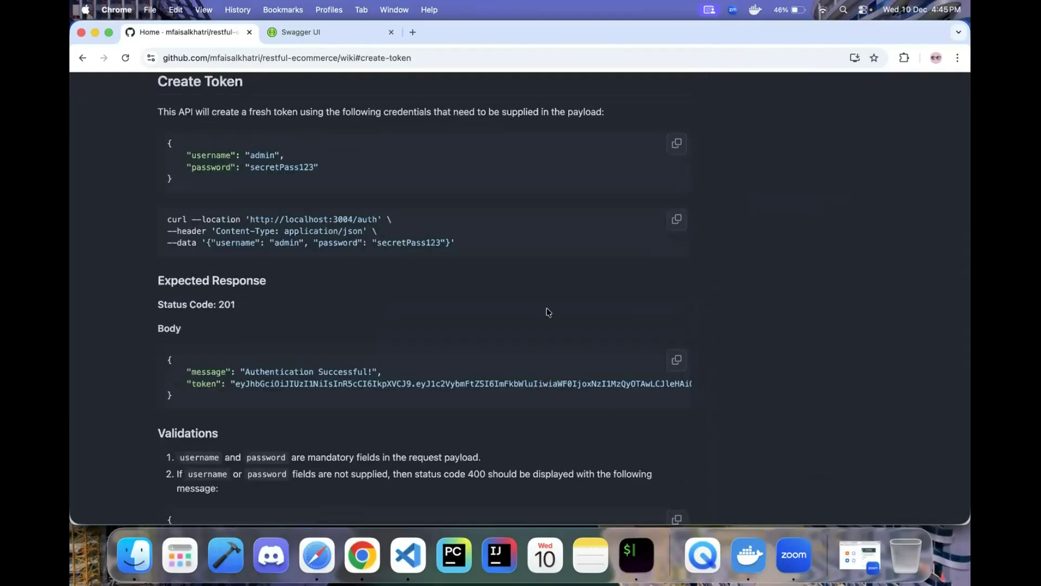
{"action": "scroll", "coordinate": [548, 312], "scroll_direction": "up", "scroll_amount": 2}
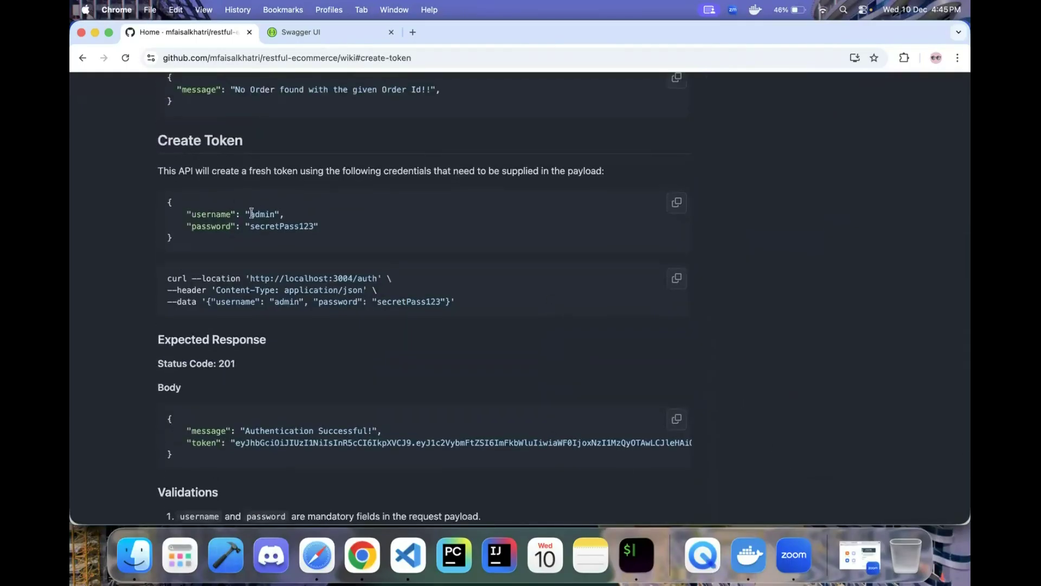
{"action": "left_click", "coordinate": [353, 228]}
{"action": "left_click", "coordinate": [333, 36]}
{"action": "scroll", "coordinate": [340, 301], "scroll_direction": "down", "scroll_amount": 5}
- Send /auth with username 'admin' and an empty password
{"action": "scroll", "coordinate": [340, 302], "scroll_direction": "down", "scroll_amount": 5}
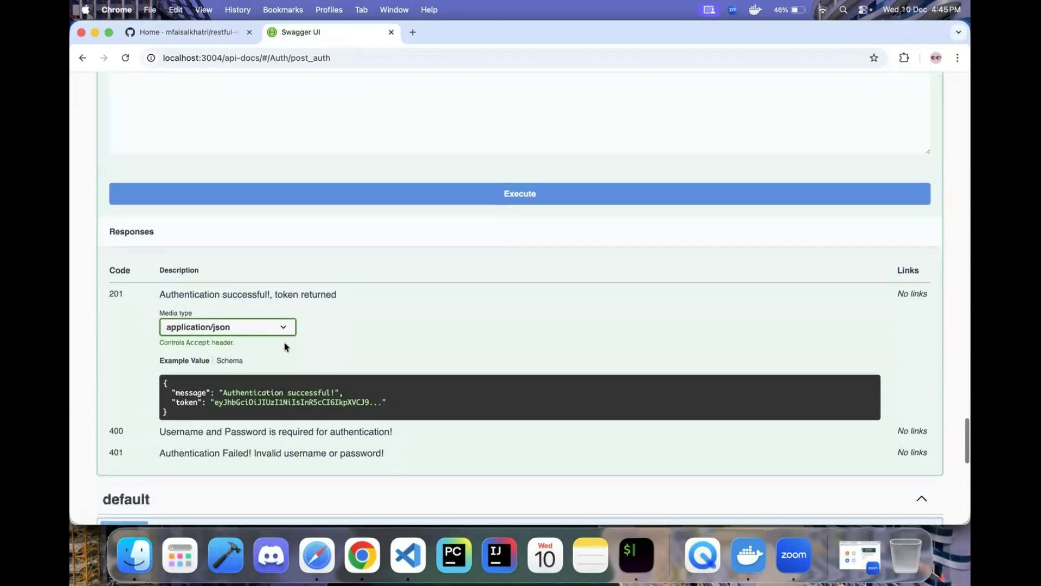
{"action": "scroll", "coordinate": [284, 343], "scroll_direction": "down", "scroll_amount": 1}
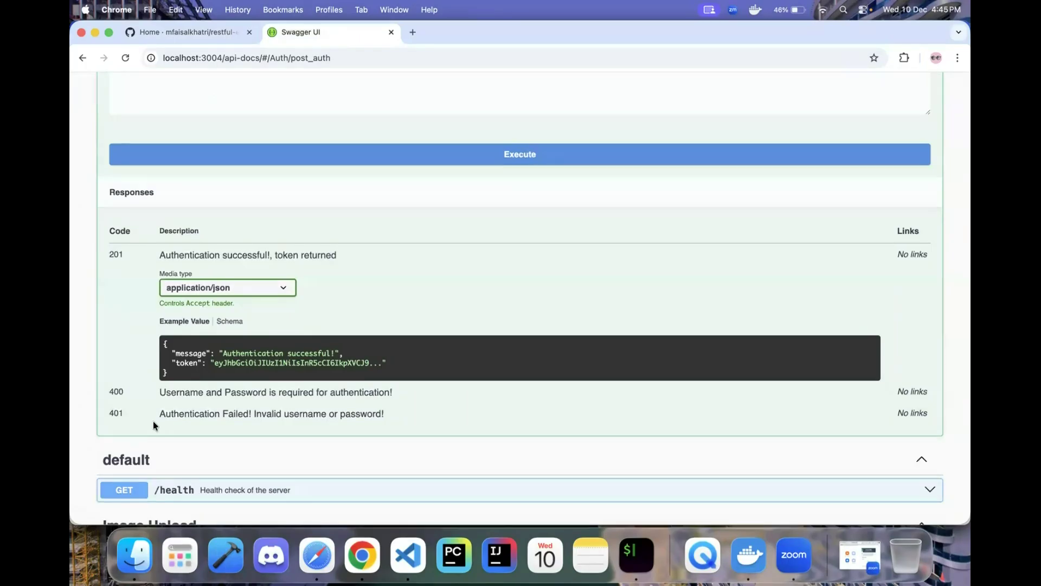
{"action": "scroll", "coordinate": [153, 421], "scroll_direction": "up", "scroll_amount": 5}
{"action": "double_click", "coordinate": [196, 244]}
{"action": "type", "text": "admin"}
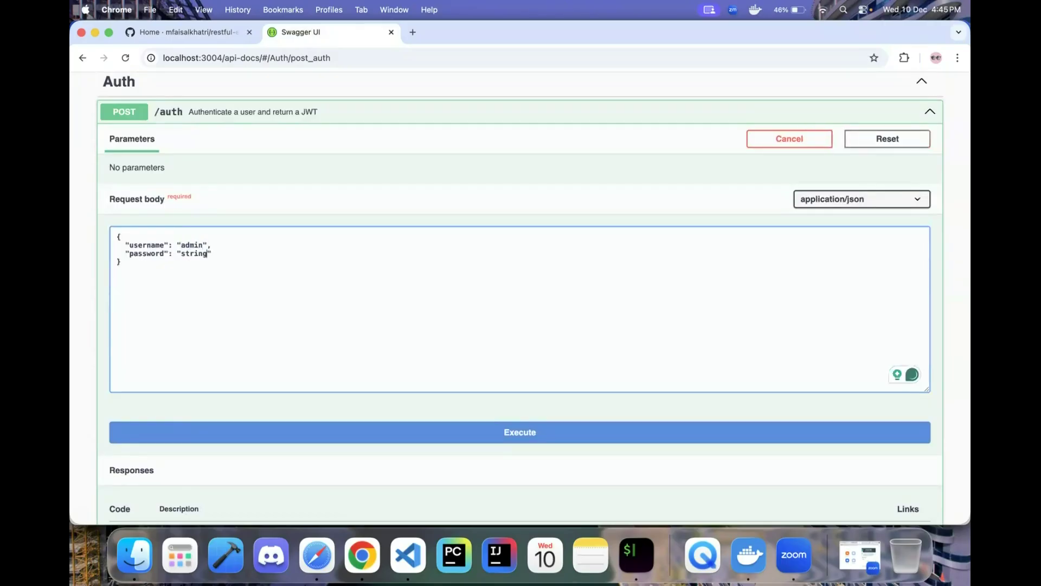
{"action": "key", "text": "BackSpace"}
{"action": "key", "text": "BackSpace"}
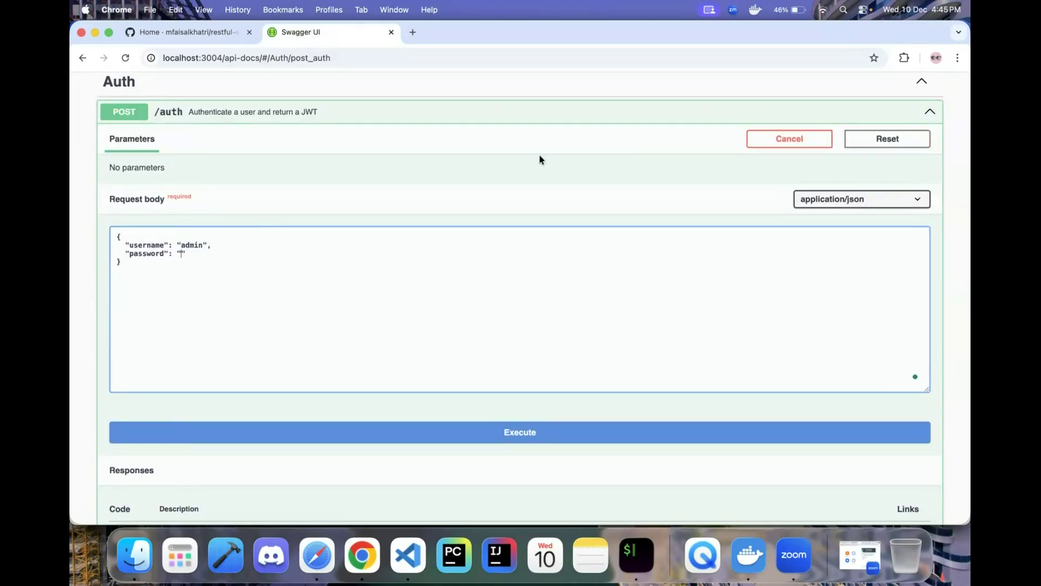
{"action": "scroll", "coordinate": [488, 331], "scroll_direction": "down", "scroll_amount": 3}
{"action": "left_click", "coordinate": [457, 330]}
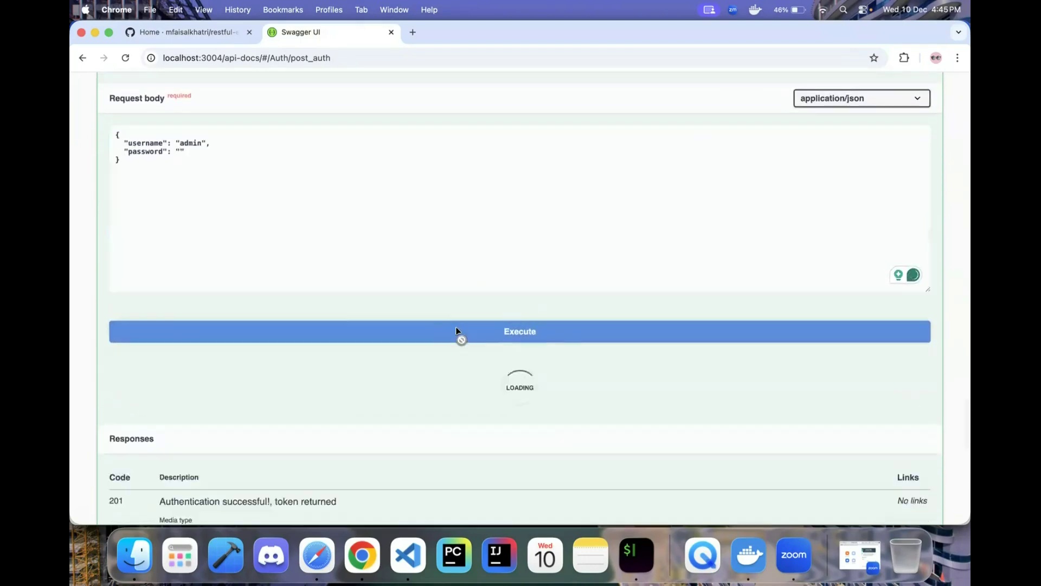
- Send /auth again with both username and password empty, getting 400 Bad Request
{"action": "scroll", "coordinate": [414, 367], "scroll_direction": "down", "scroll_amount": 4}
{"action": "scroll", "coordinate": [415, 367], "scroll_direction": "up", "scroll_amount": 2}
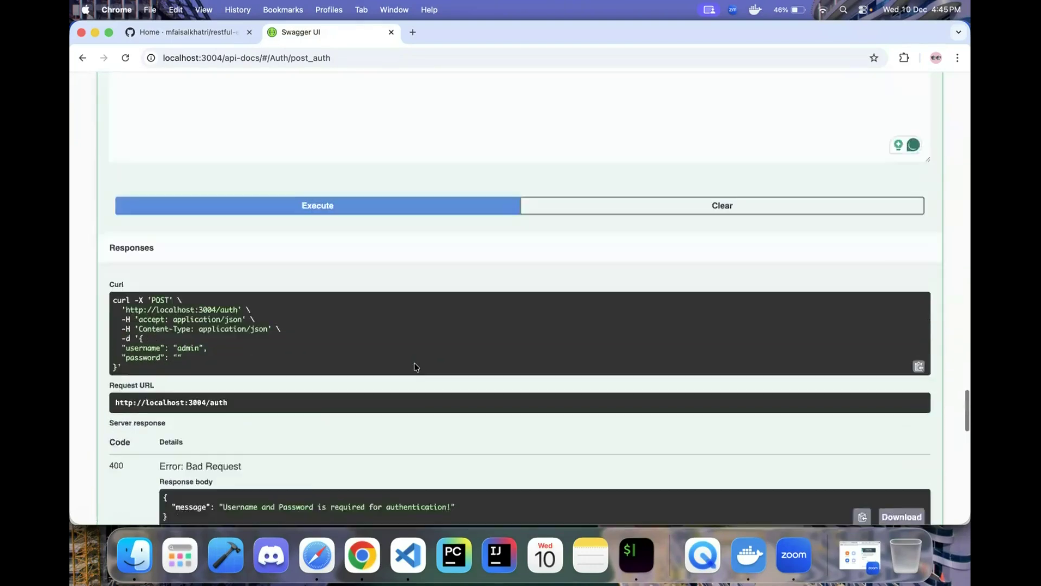
{"action": "scroll", "coordinate": [380, 368], "scroll_direction": "down", "scroll_amount": 3}
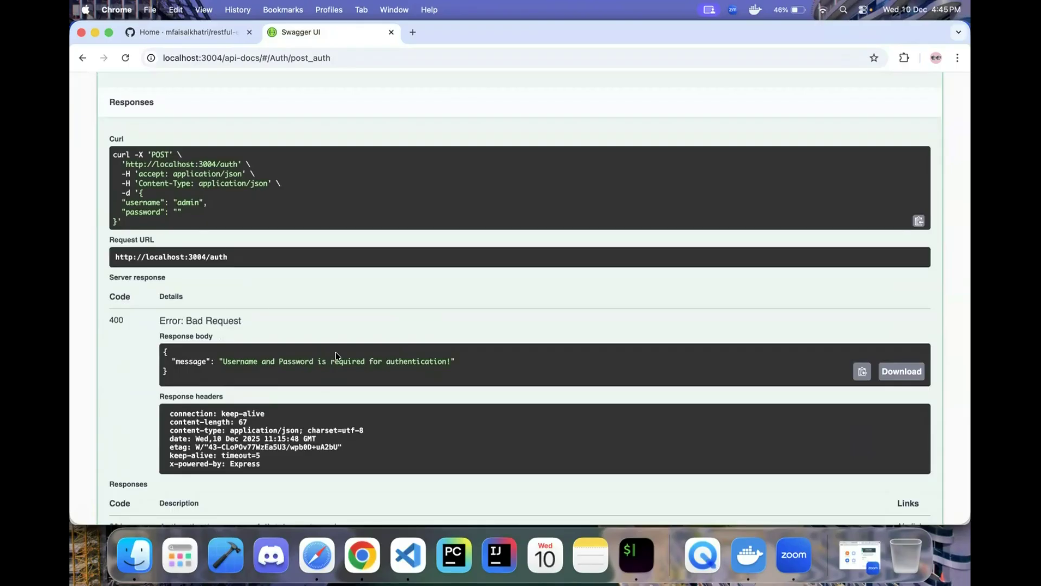
{"action": "scroll", "coordinate": [336, 356], "scroll_direction": "up", "scroll_amount": 10}
{"action": "double_click", "coordinate": [191, 295]}
{"action": "key", "text": "BackSpace"}
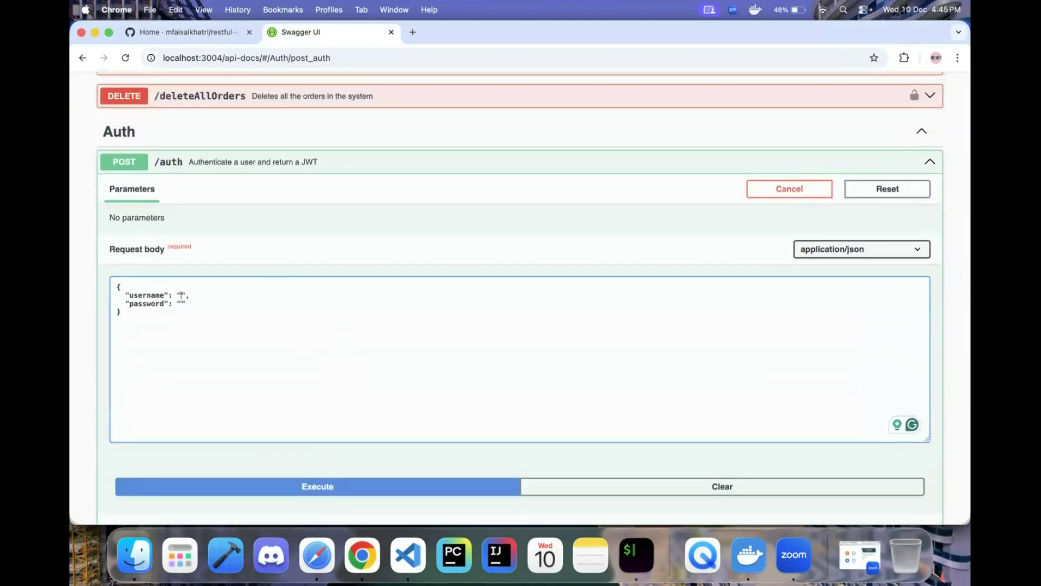
{"action": "scroll", "coordinate": [280, 371], "scroll_direction": "down", "scroll_amount": 3}
{"action": "left_click", "coordinate": [309, 374]}
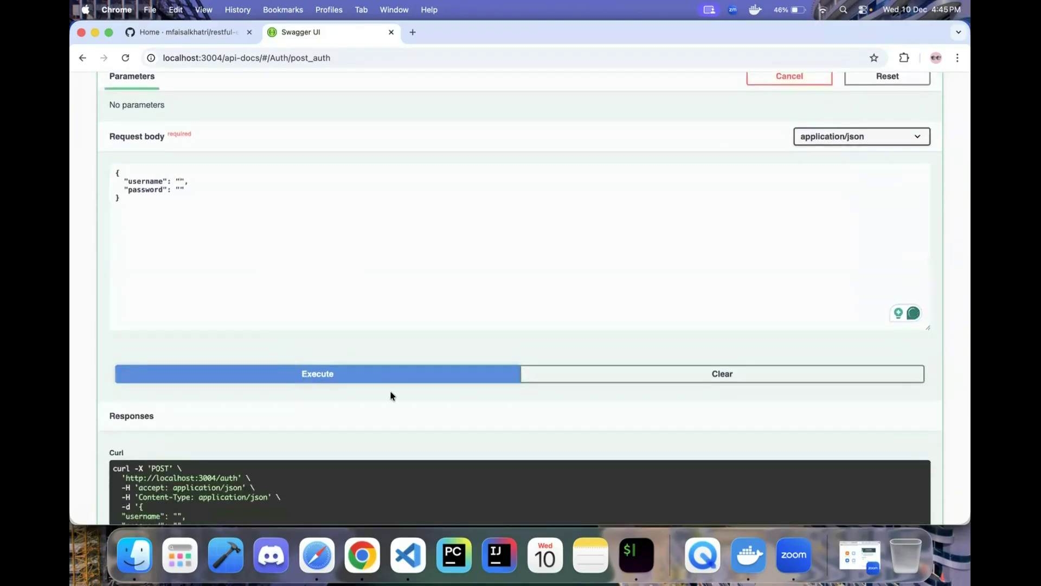
- Send /auth with wrong credentials and get 401 'Authentication Failed! Invalid username or password!'
{"action": "scroll", "coordinate": [391, 395], "scroll_direction": "down", "scroll_amount": 7}
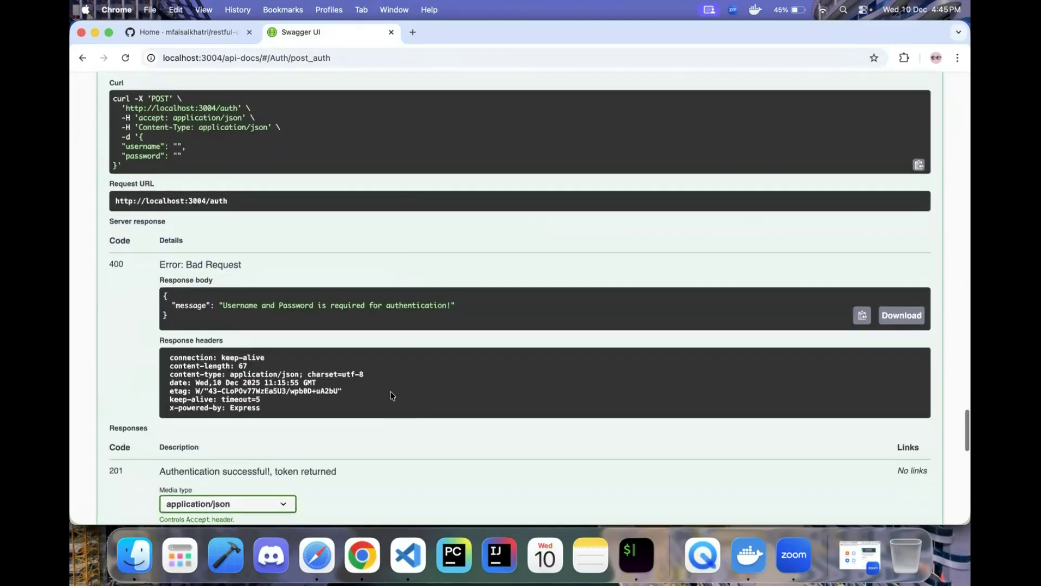
{"action": "scroll", "coordinate": [119, 265], "scroll_direction": "up", "scroll_amount": 6}
{"action": "left_click", "coordinate": [196, 126]}
{"action": "type", "text": "admin\","}
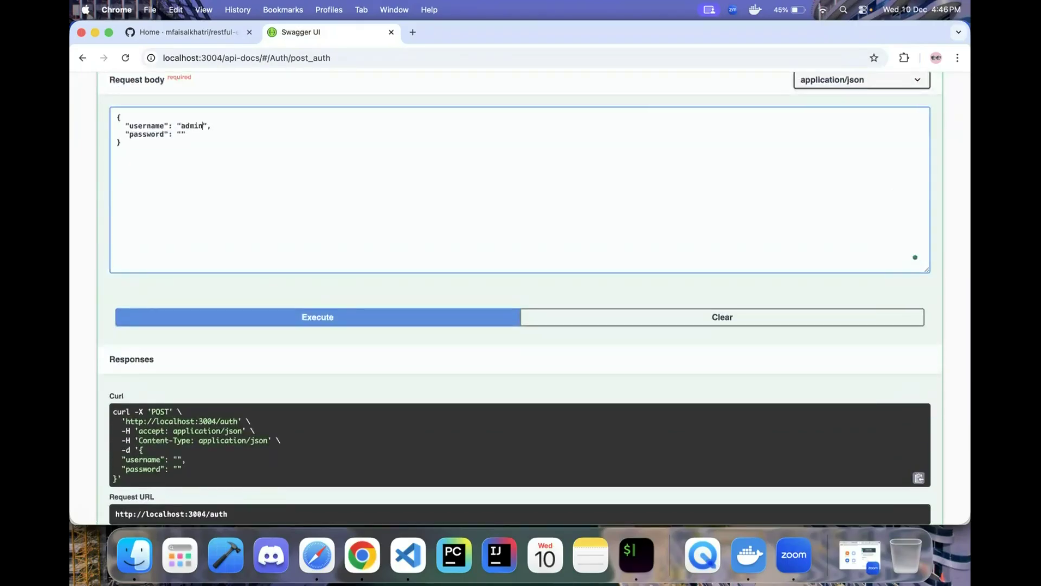
{"action": "type", "text": "sec"}
{"action": "left_click", "coordinate": [306, 318]}
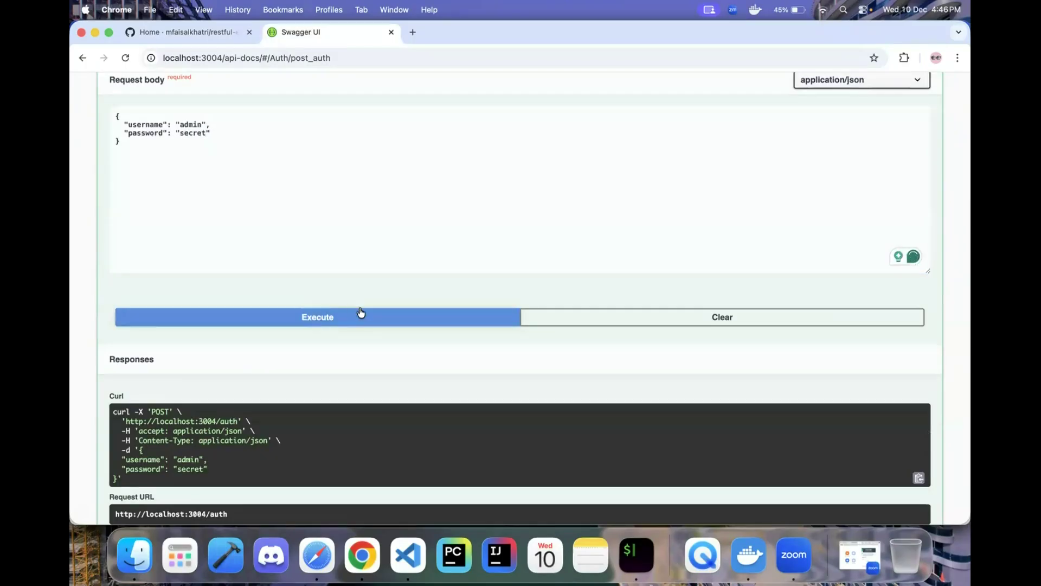
{"action": "scroll", "coordinate": [360, 312], "scroll_direction": "down", "scroll_amount": 5}
{"action": "left_click_drag", "start_coordinate": [223, 281], "coordinate": [447, 281]}
{"action": "left_click", "coordinate": [467, 279]}
{"action": "scroll", "coordinate": [463, 281], "scroll_direction": "up", "scroll_amount": 8}
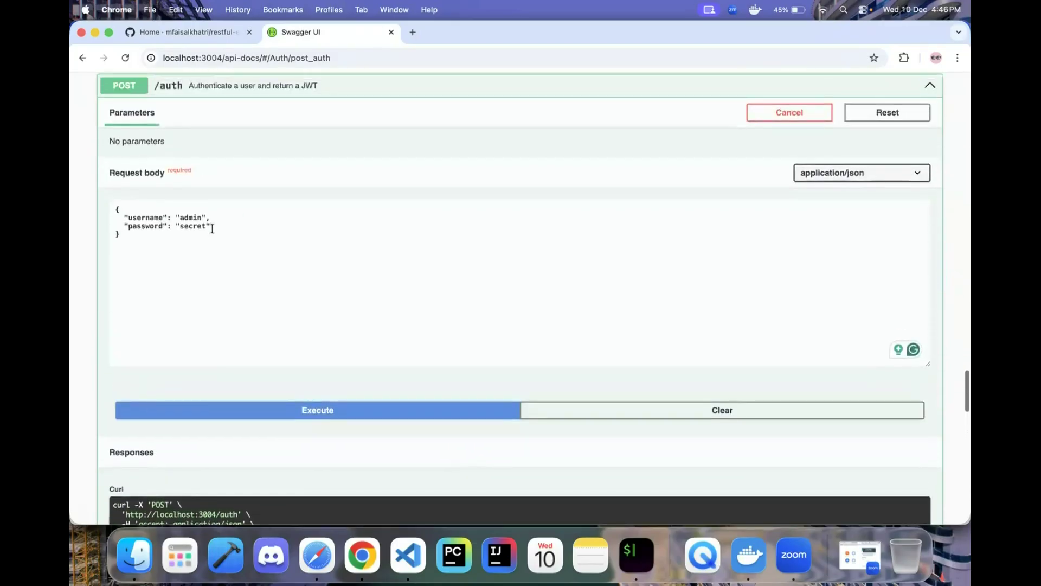
{"action": "left_click", "coordinate": [212, 229]}
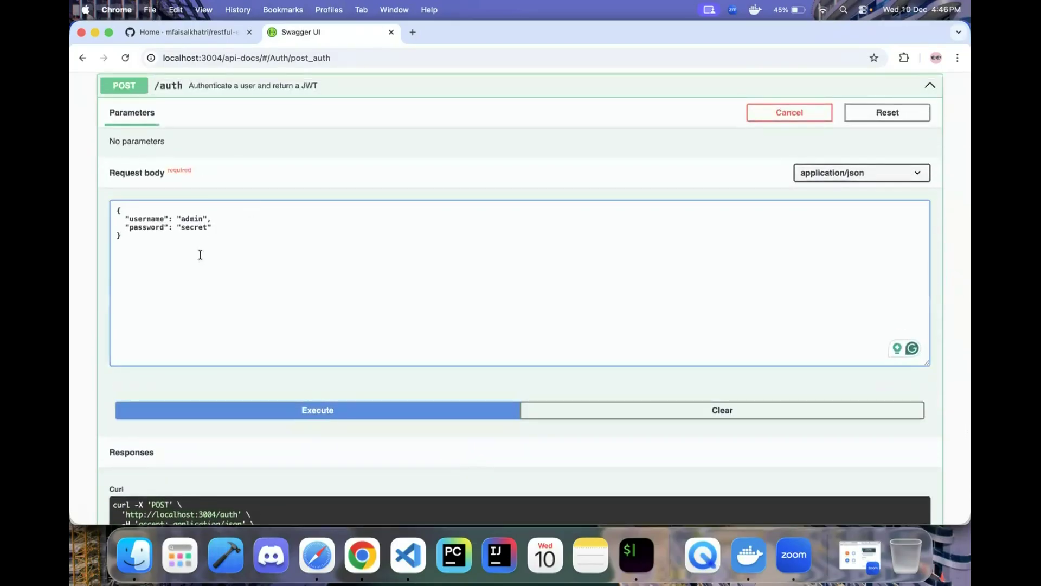
{"action": "type", "text": "Pass"}
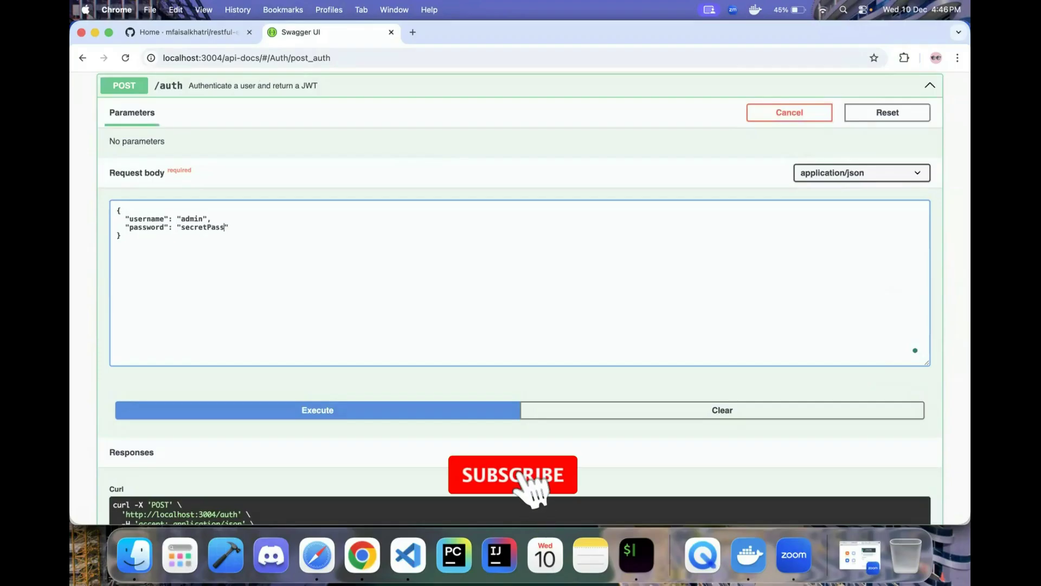
{"action": "type", "text": "123"}
{"action": "left_click", "coordinate": [350, 407]}
{"action": "scroll", "coordinate": [350, 409], "scroll_direction": "down", "scroll_amount": 6}
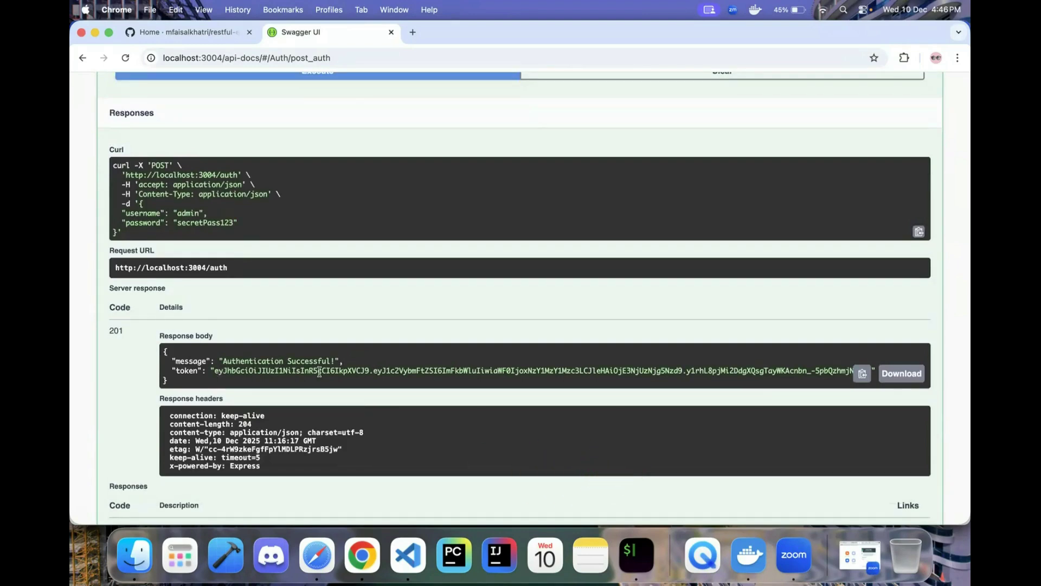
{"action": "left_click", "coordinate": [864, 379]}
{"action": "scroll", "coordinate": [867, 372], "scroll_direction": "up", "scroll_amount": 15}
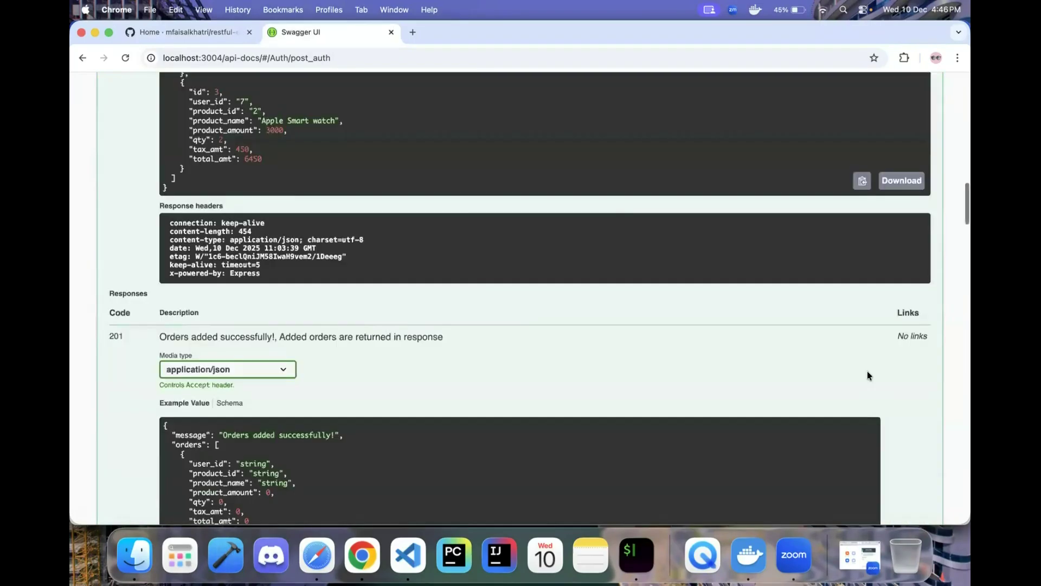
{"action": "scroll", "coordinate": [868, 371], "scroll_direction": "up", "scroll_amount": 10}
{"action": "left_click", "coordinate": [923, 247]}
- Paste the login response into bearerAuth's Value, trim it to the bare JWT, and authorize
{"action": "key", "text": "super+v"}
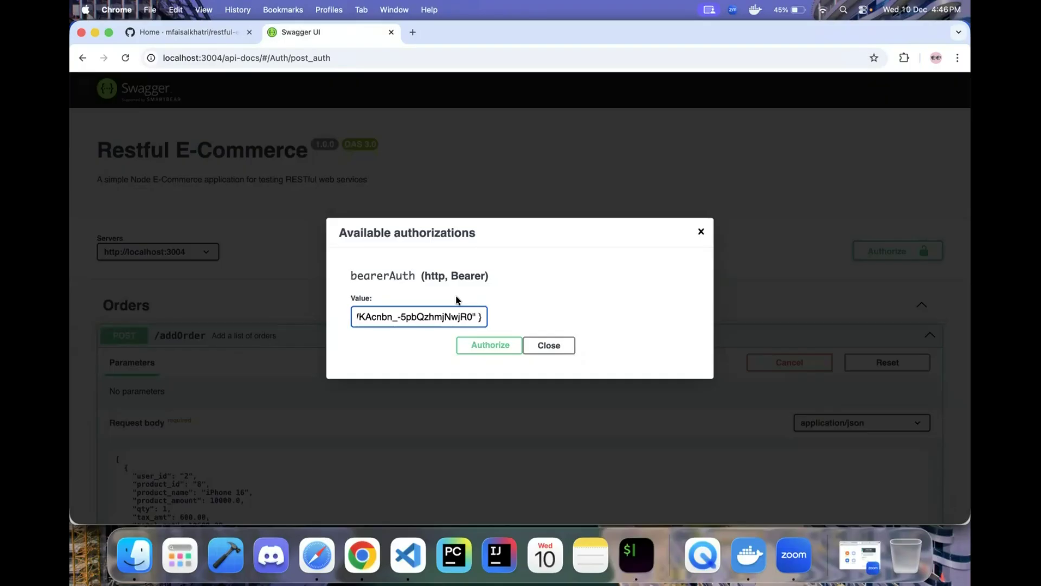
{"action": "key", "text": "BackSpace"}
{"action": "key", "text": "BackSpace"}
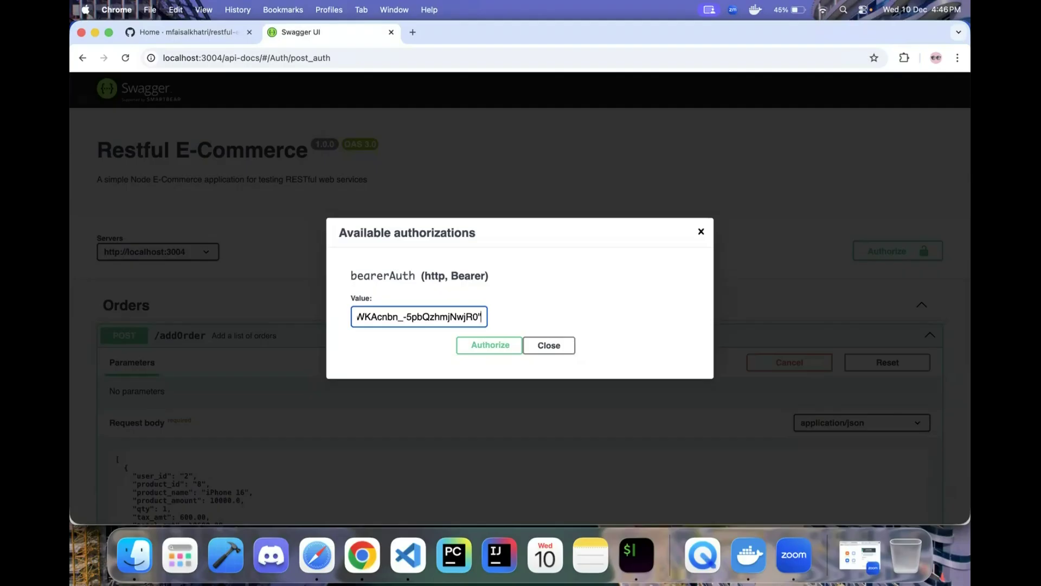
{"action": "key", "text": "super+Left"}
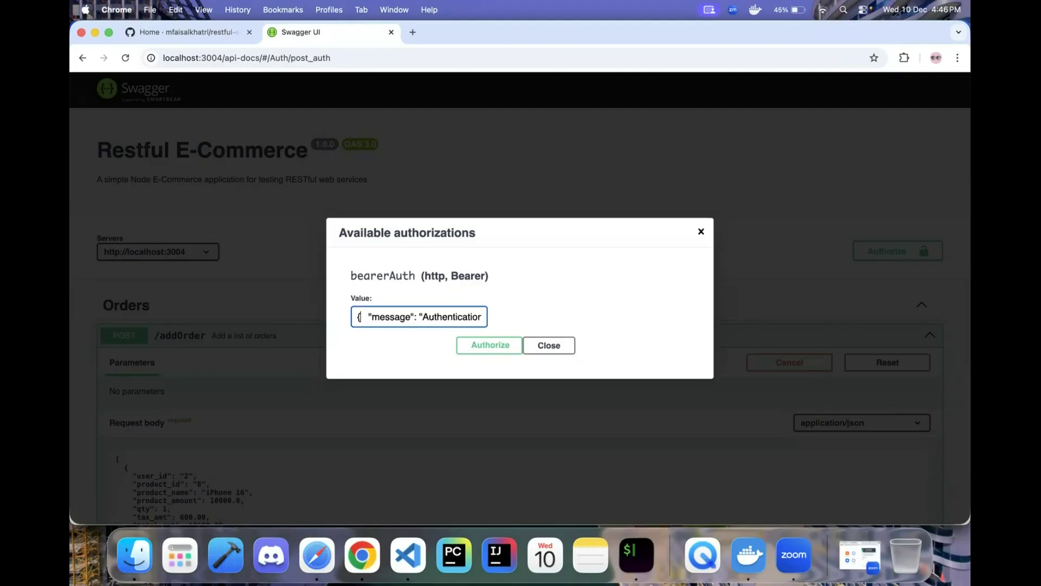
{"action": "key", "text": "shift+Right"}
{"action": "key", "text": "shift+Right"}
{"action": "key", "text": "shift+Right"}
{"action": "key", "text": "shift+Right"}
{"action": "key", "text": "shift+Right"}
{"action": "key", "text": "shift+Right"}
{"action": "key", "text": "shift+Right"}
{"action": "key", "text": "shift+Right"}
{"action": "key", "text": "shift+Right"}
{"action": "key", "text": "shift+Right"}
{"action": "key", "text": "shift+Right"}
{"action": "key", "text": "shift+Right"}
{"action": "key", "text": "shift+Right"}
{"action": "key", "text": "shift+Right"}
{"action": "key", "text": "shift+Right"}
{"action": "key", "text": "shift+Right"}
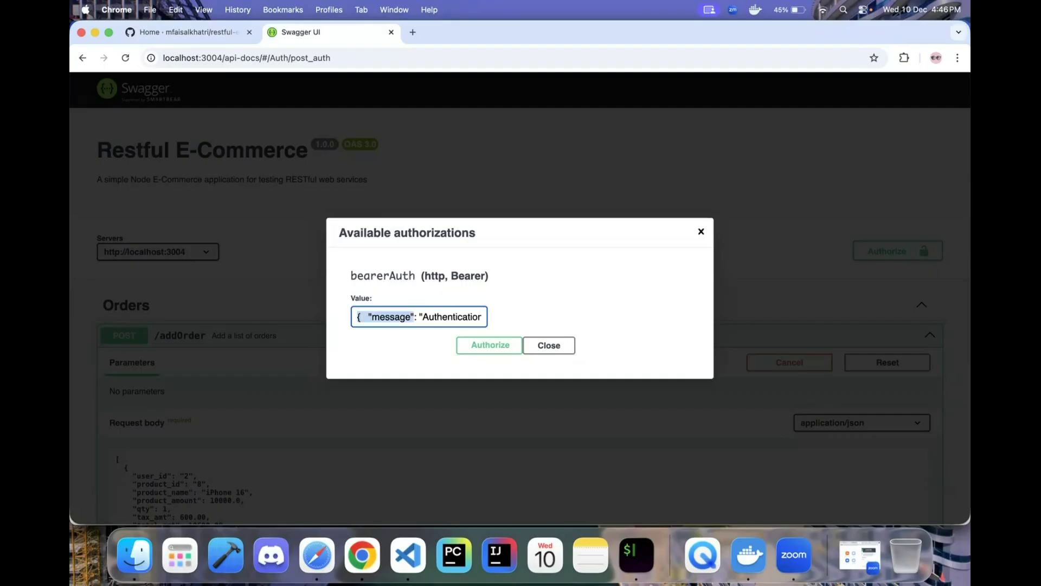
{"action": "key", "text": "shift+Right"}
{"action": "key", "text": "shift+Right"}
{"action": "key", "text": "shift+Right"}
{"action": "key", "text": "shift+Right"}
{"action": "key", "text": "shift+Right"}
{"action": "key", "text": "shift+Right"}
{"action": "key", "text": "shift+Right"}
{"action": "key", "text": "shift+Right"}
{"action": "key", "text": "shift+Right"}
{"action": "key", "text": "shift+Right"}
{"action": "key", "text": "shift+Right"}
{"action": "key", "text": "shift+Right"}
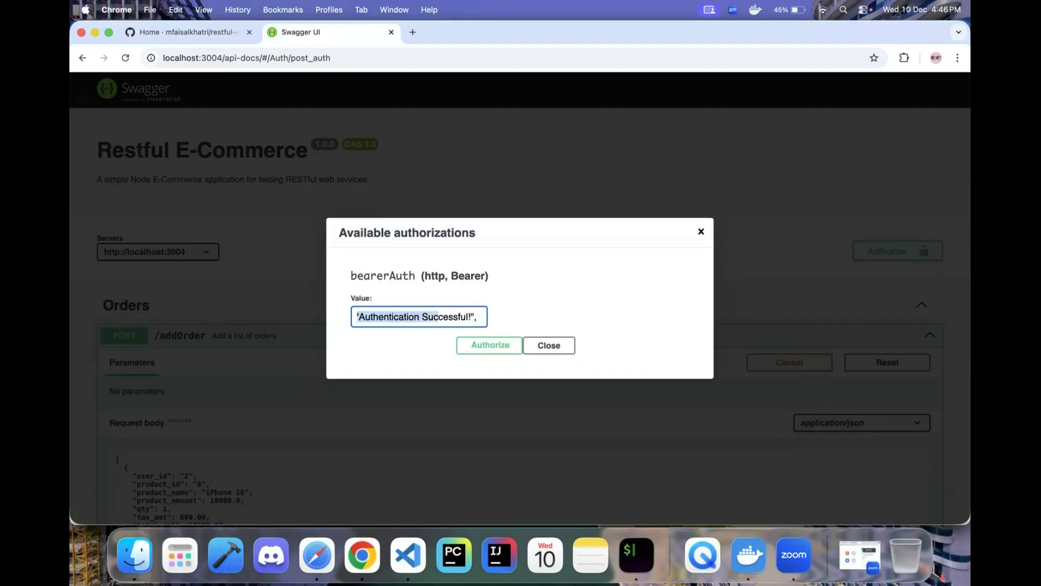
{"action": "key", "text": "shift+Right"}
{"action": "key", "text": "shift+Right"}
{"action": "key", "text": "shift+Right"}
{"action": "key", "text": "shift+Right"}
{"action": "key", "text": "shift+Right"}
{"action": "key", "text": "shift+Right"}
{"action": "key", "text": "shift+Right"}
{"action": "key", "text": "shift+Right"}
{"action": "key", "text": "shift+Right"}
{"action": "key", "text": "shift+Right"}
{"action": "key", "text": "shift+Right"}
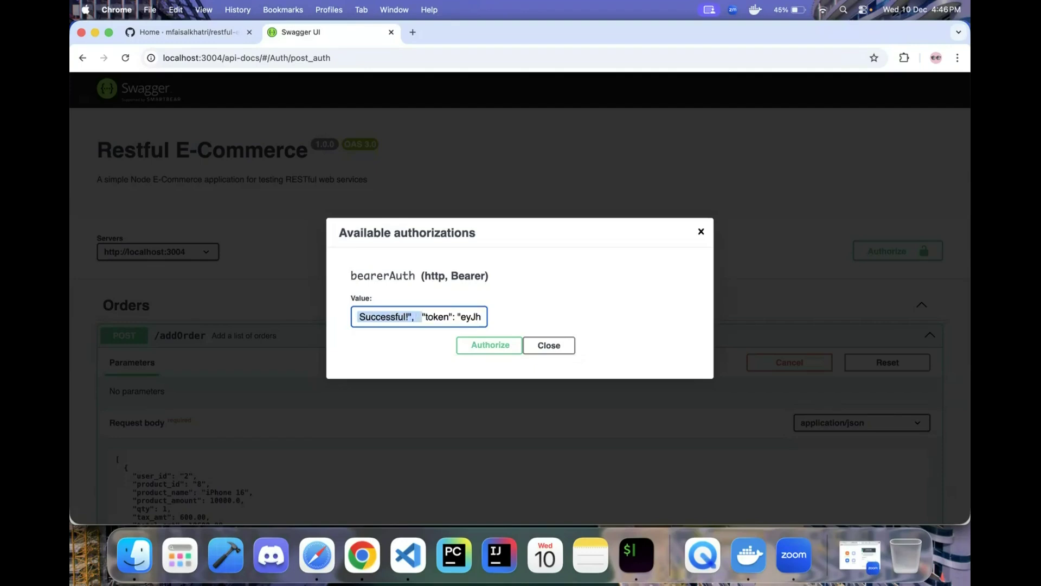
{"action": "key", "text": "shift+Right"}
{"action": "key", "text": "shift+Right"}
{"action": "key", "text": "shift+Right"}
{"action": "key", "text": "shift+Right"}
{"action": "key", "text": "shift+Right"}
{"action": "key", "text": "shift+Right"}
{"action": "key", "text": "shift+Right"}
{"action": "key", "text": "shift+Right"}
{"action": "key", "text": "shift+Right"}
{"action": "key", "text": "BackSpace"}
{"action": "key", "text": "super+Right"}
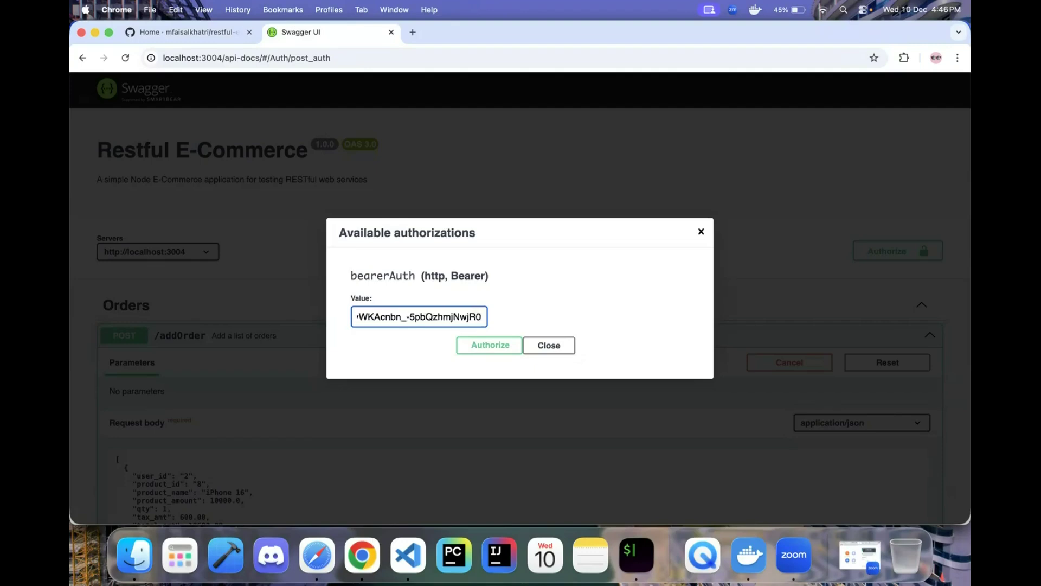
{"action": "left_click", "coordinate": [482, 347]}
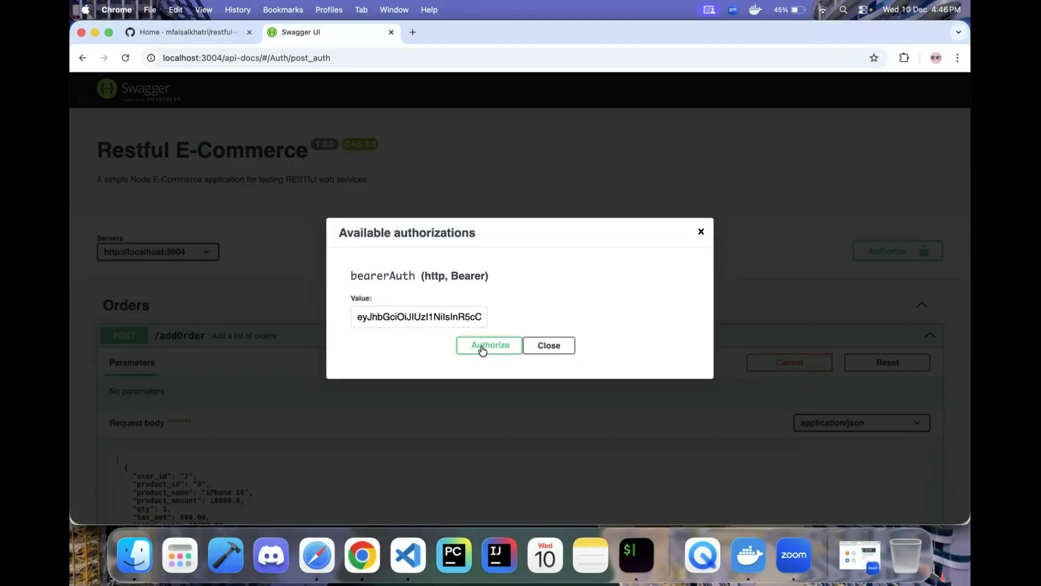
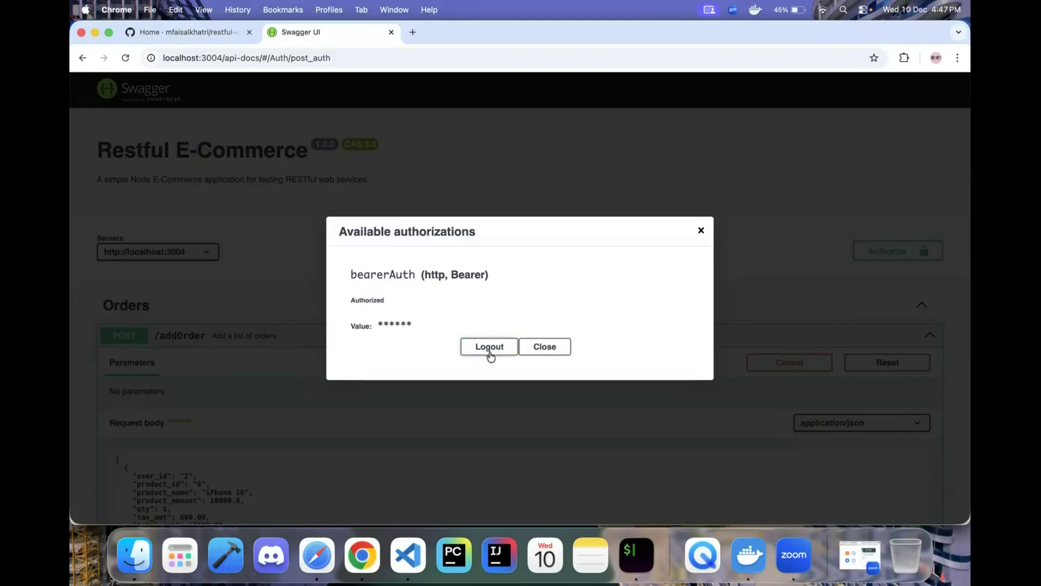
- Close the Available authorizations dialog and scroll to the executed PUT /updateOrder/3 request
{"action": "left_click", "coordinate": [701, 233]}
{"action": "scroll", "coordinate": [629, 374], "scroll_direction": "down", "scroll_amount": 15}
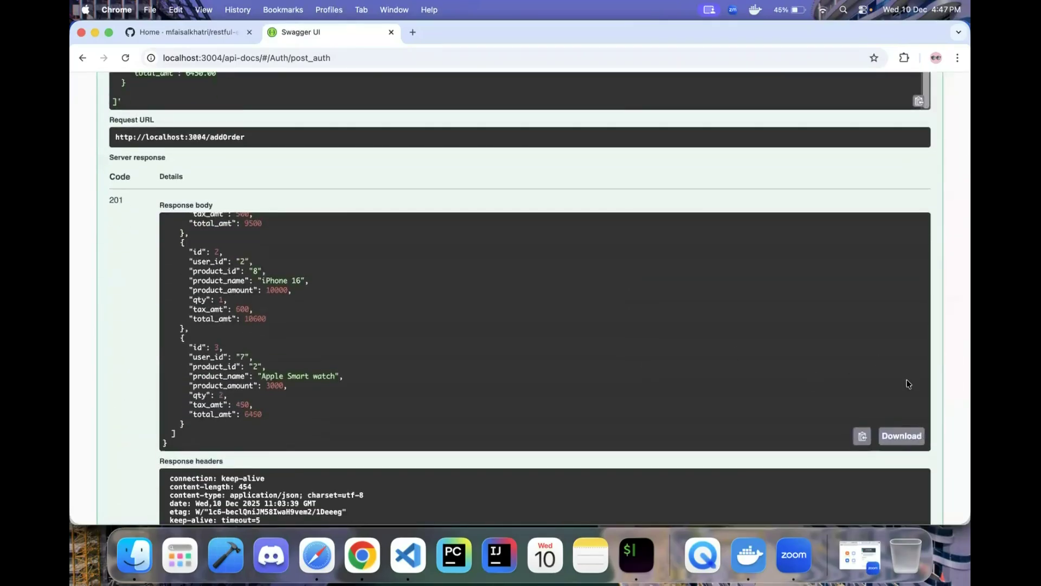
{"action": "scroll", "coordinate": [733, 468], "scroll_direction": "down", "scroll_amount": 15}
{"action": "scroll", "coordinate": [732, 468], "scroll_direction": "up", "scroll_amount": 1}
{"action": "scroll", "coordinate": [537, 432], "scroll_direction": "down", "scroll_amount": 3}
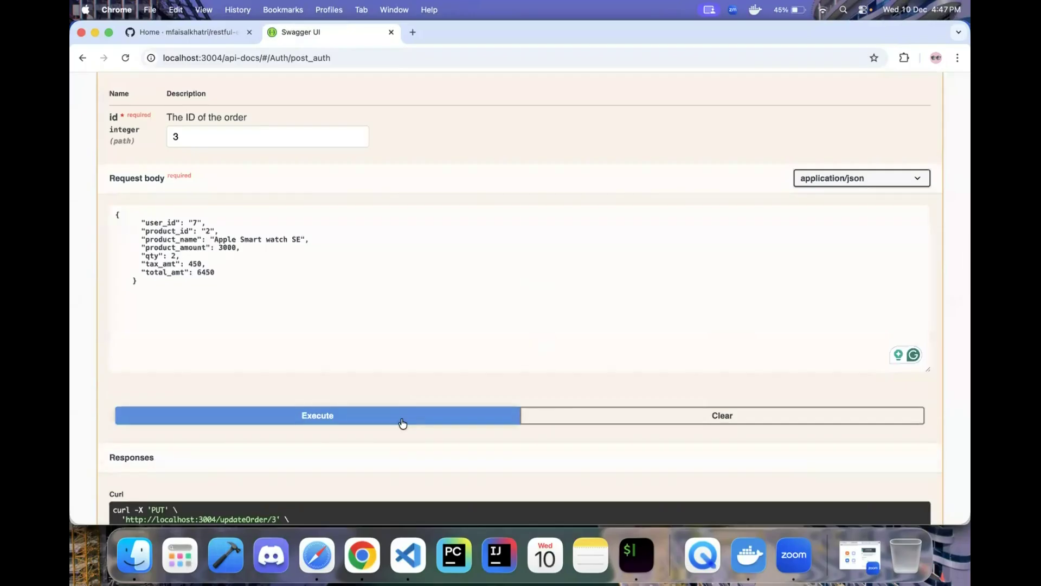
- Review the 200 updateOrder response, highlighting the new product name 'Apple Smart watch SE'
{"action": "scroll", "coordinate": [402, 423], "scroll_direction": "down", "scroll_amount": 8}
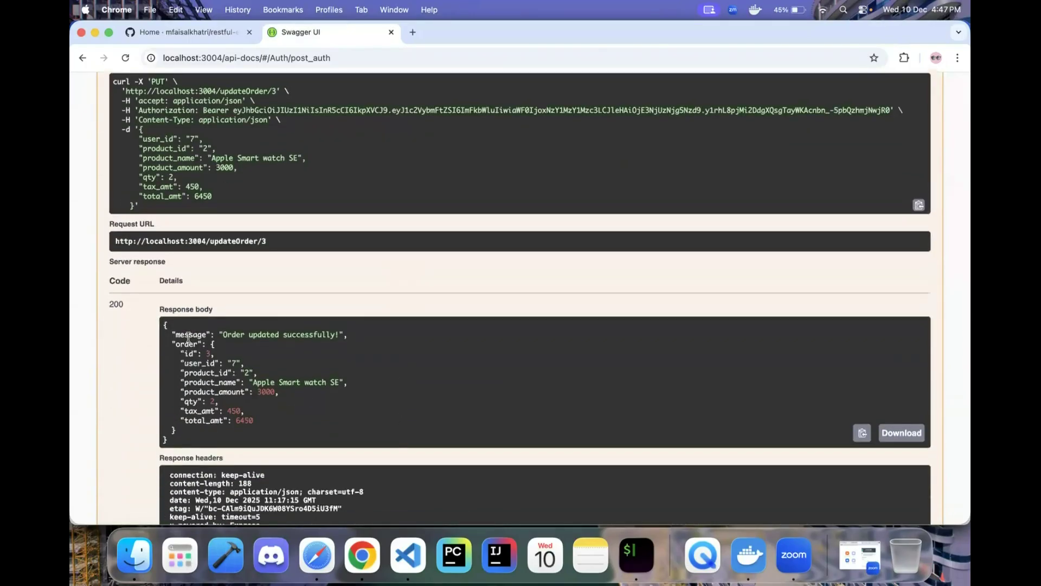
{"action": "scroll", "coordinate": [190, 337], "scroll_direction": "down", "scroll_amount": 4}
{"action": "scroll", "coordinate": [195, 336], "scroll_direction": "up", "scroll_amount": 2}
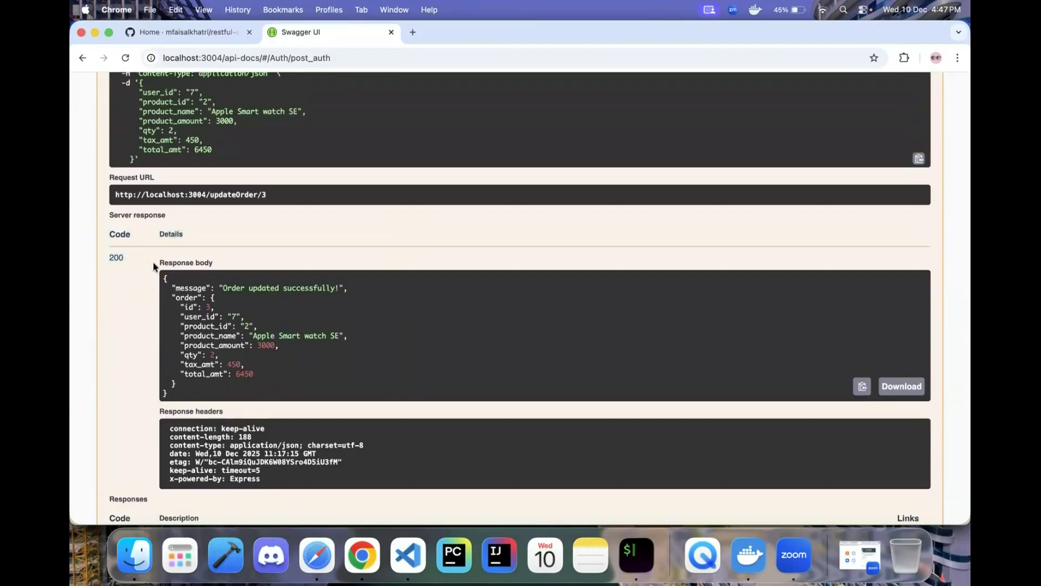
{"action": "left_click_drag", "start_coordinate": [344, 336], "coordinate": [256, 336]}
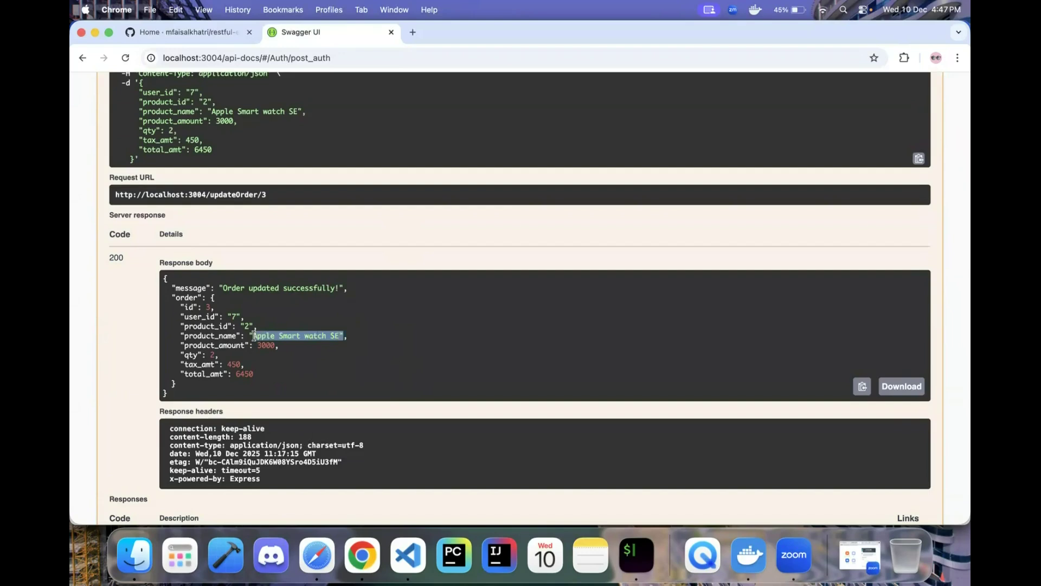
{"action": "left_click", "coordinate": [279, 349]}
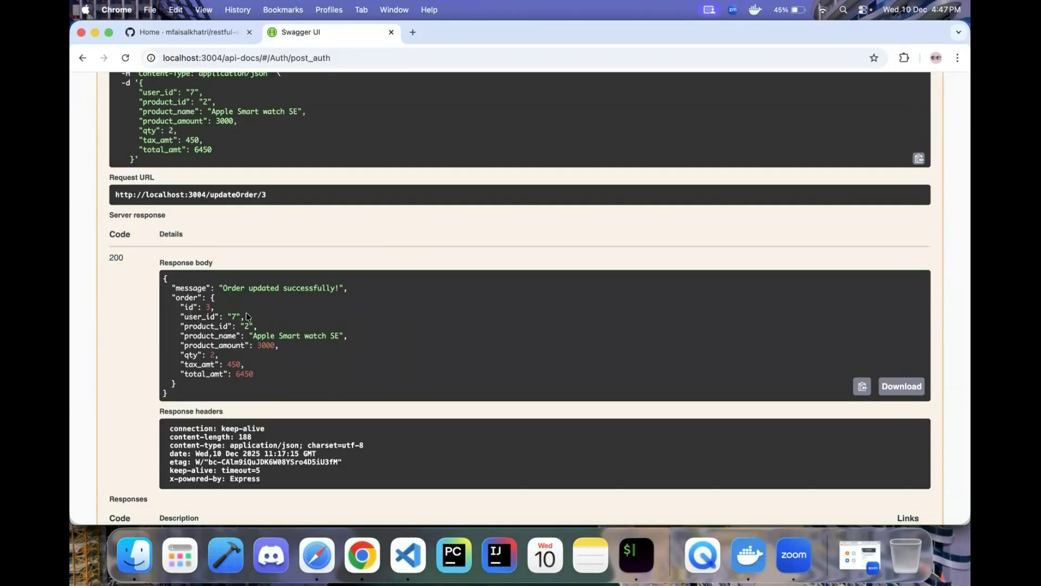
- Expand GET /getOrder, showing id 3, user_id 7 and product_id 4
{"action": "scroll", "coordinate": [261, 323], "scroll_direction": "up", "scroll_amount": 20}
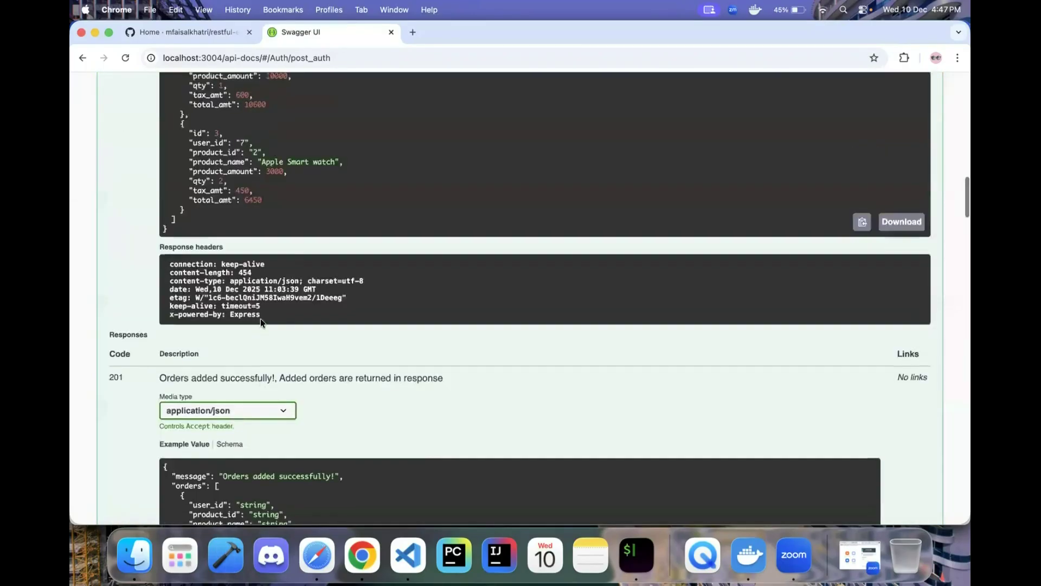
{"action": "scroll", "coordinate": [261, 323], "scroll_direction": "up", "scroll_amount": 10}
{"action": "scroll", "coordinate": [261, 322], "scroll_direction": "down", "scroll_amount": 12}
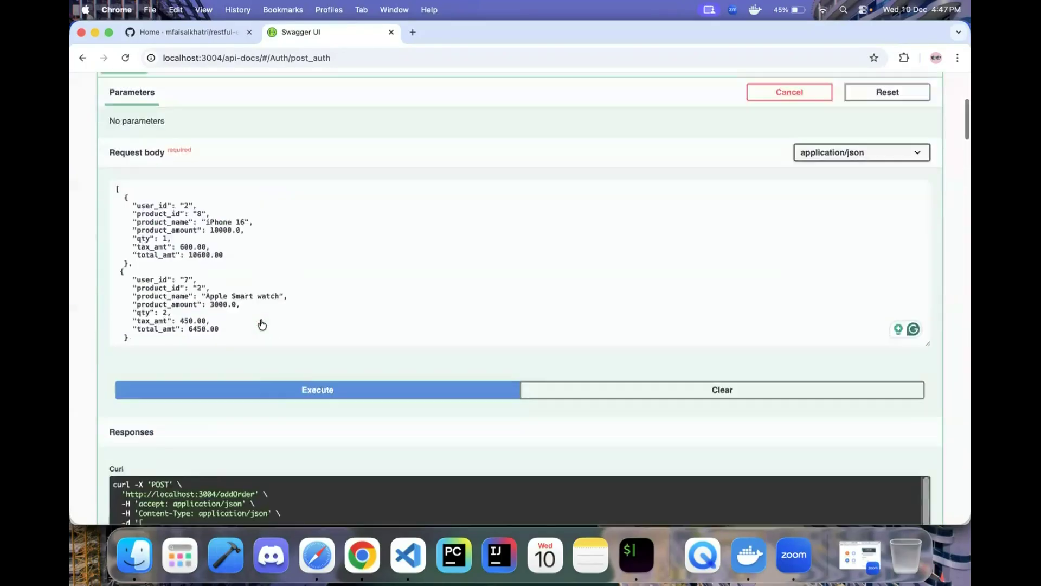
{"action": "scroll", "coordinate": [260, 322], "scroll_direction": "down", "scroll_amount": 20}
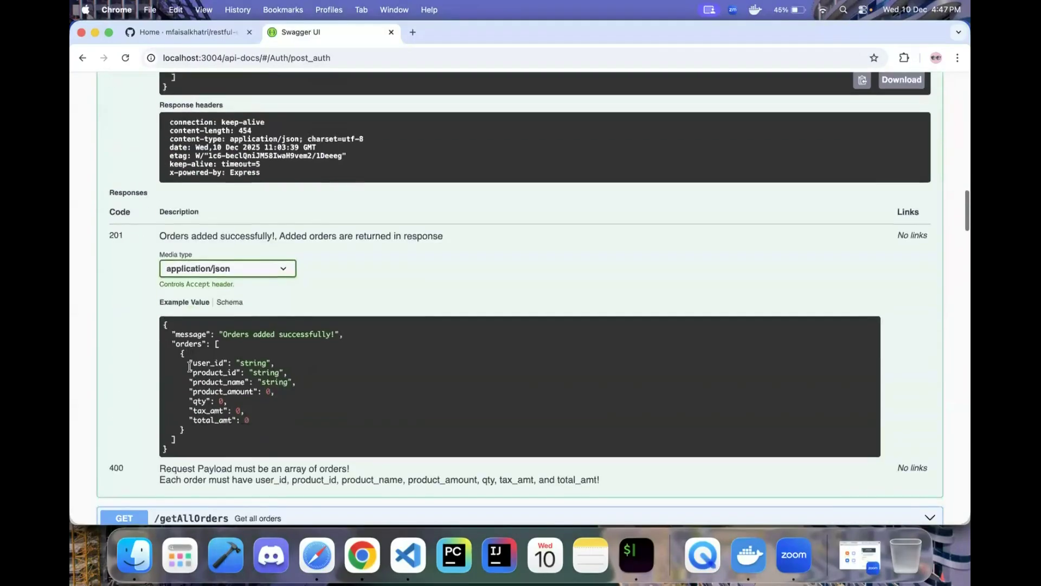
{"action": "left_click", "coordinate": [271, 259]}
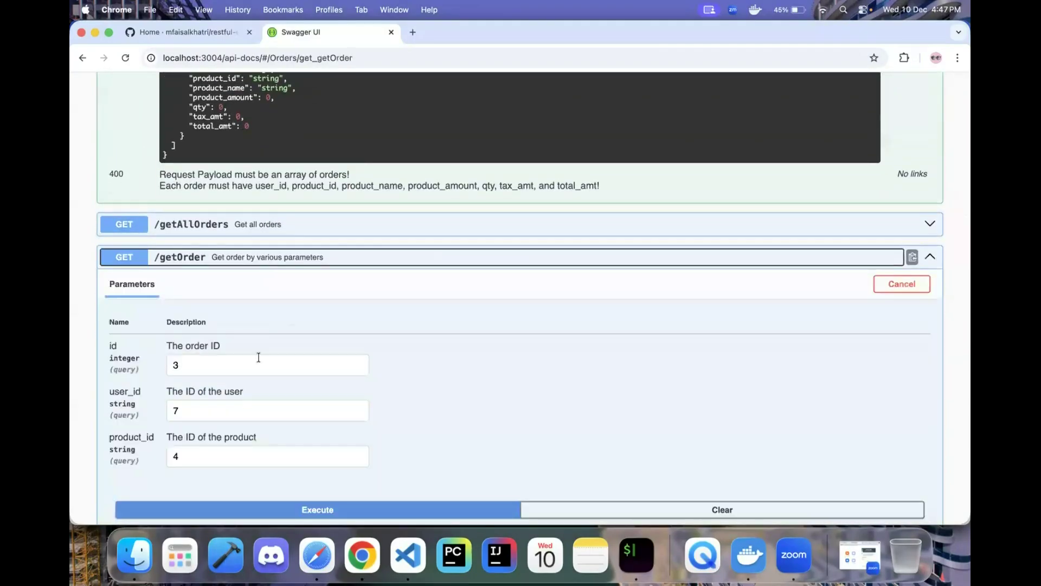
- Clear the user_id and product_id filters and execute getOrder for id 3 alone
{"action": "left_click", "coordinate": [213, 410]}
{"action": "key", "text": "BackSpace"}
{"action": "left_click", "coordinate": [196, 458]}
{"action": "key", "text": "BackSpace"}
{"action": "scroll", "coordinate": [195, 458], "scroll_direction": "down", "scroll_amount": 4}
{"action": "left_click", "coordinate": [347, 288]}
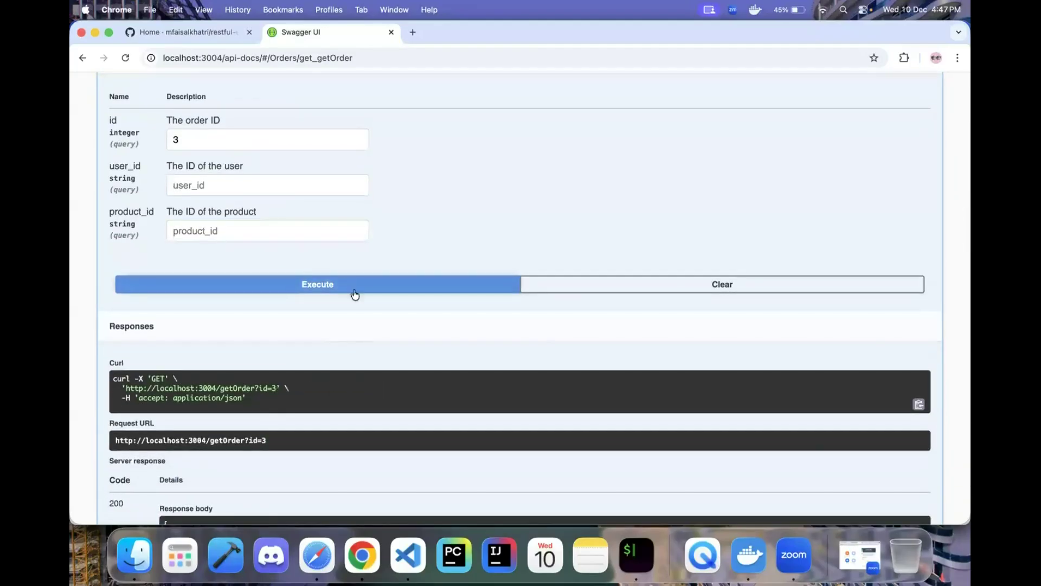
- Inspect the 200 'Order found!!' response, confirming product 'Apple Smart watch SE'
{"action": "scroll", "coordinate": [353, 391], "scroll_direction": "down", "scroll_amount": 5}
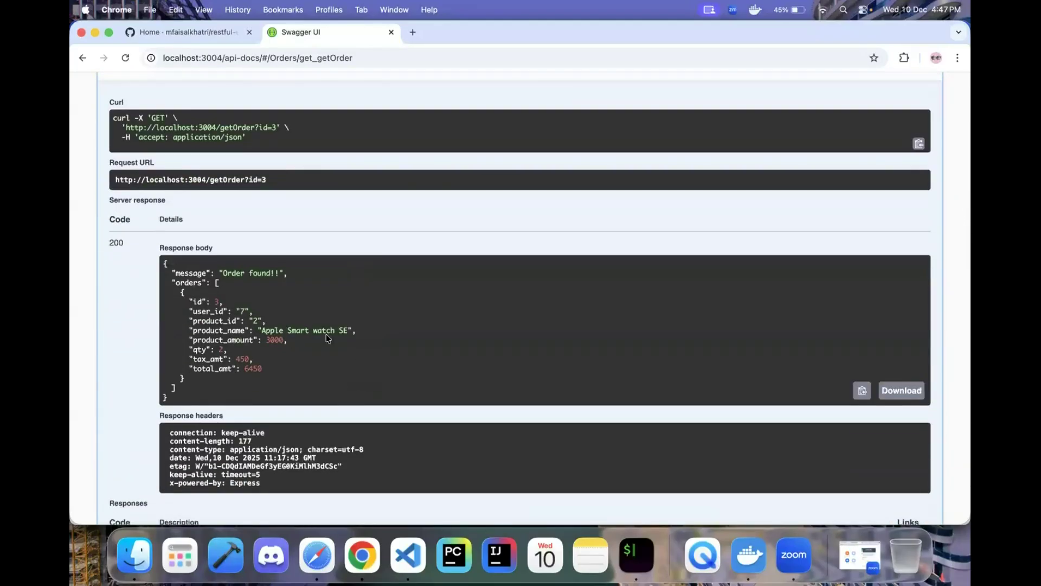
{"action": "left_click_drag", "start_coordinate": [350, 330], "coordinate": [254, 326]}
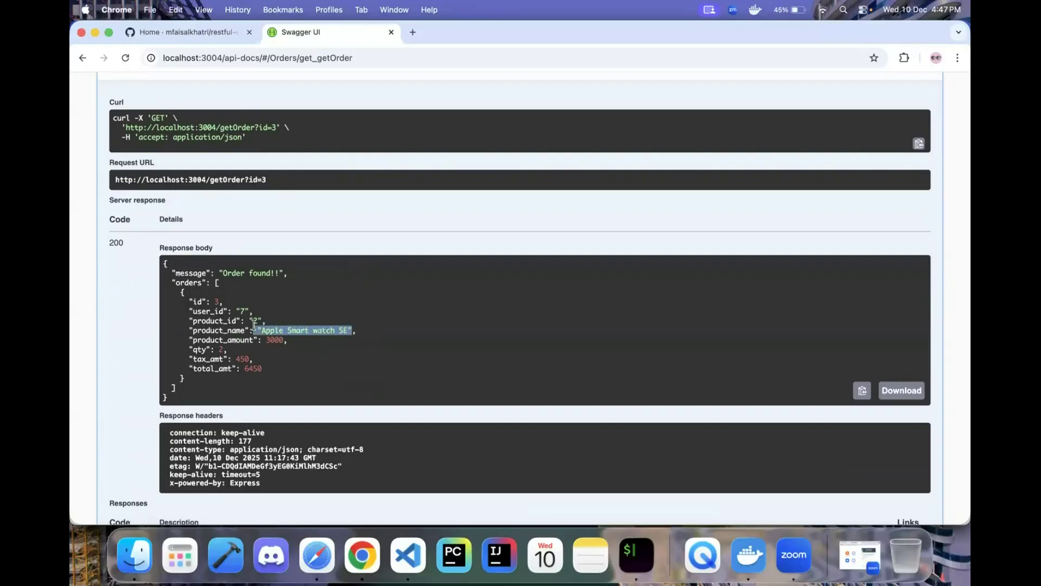
{"action": "left_click", "coordinate": [283, 352]}
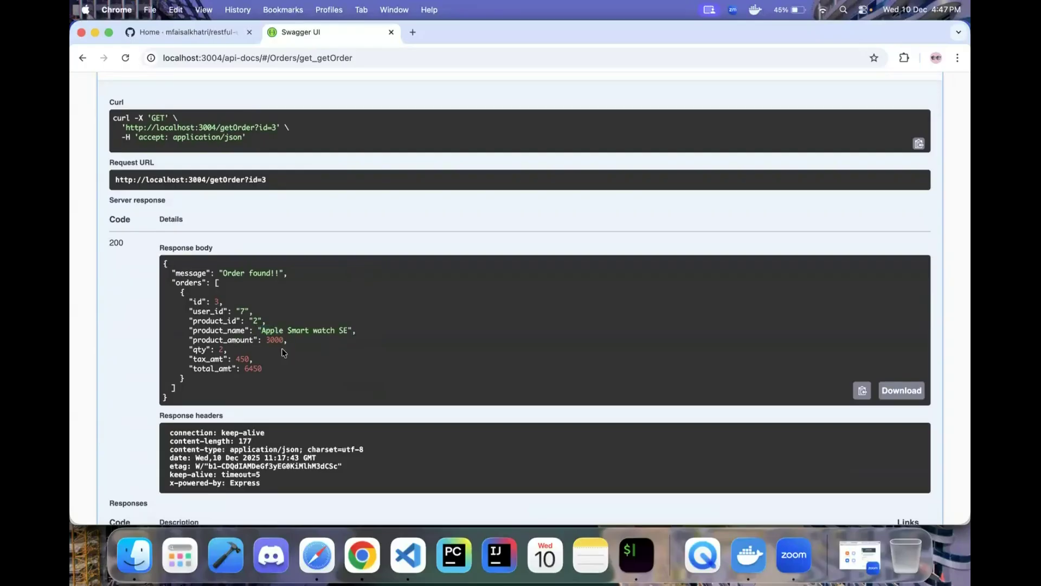
{"action": "scroll", "coordinate": [282, 353], "scroll_direction": "down", "scroll_amount": 20}
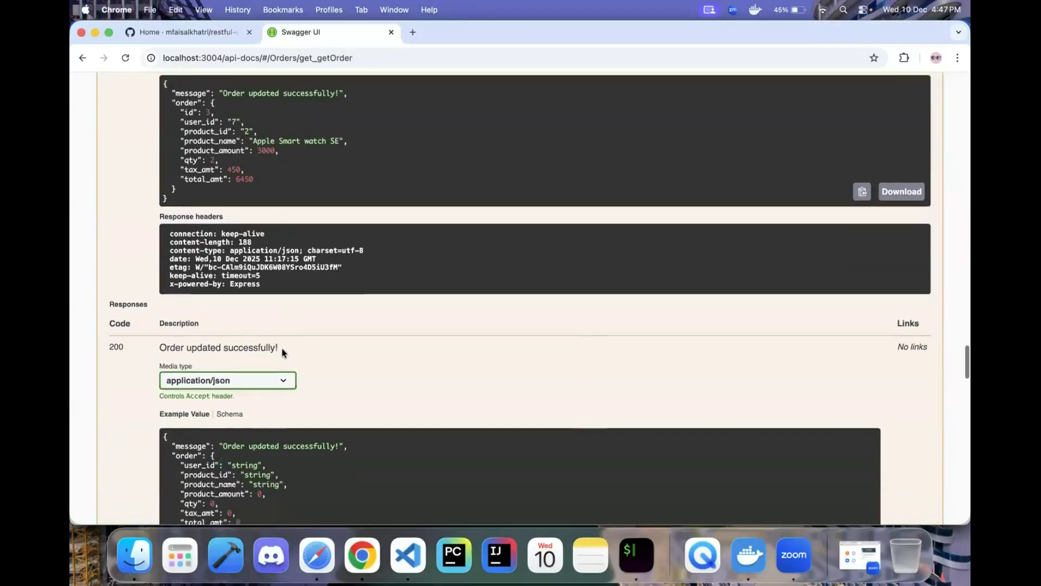
{"action": "scroll", "coordinate": [281, 347], "scroll_direction": "up", "scroll_amount": 15}
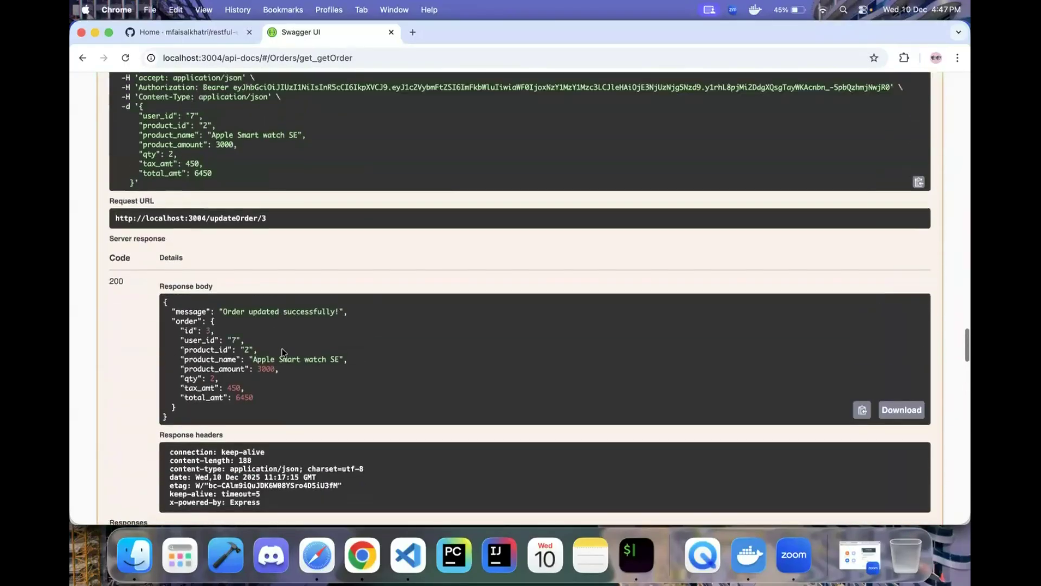
{"action": "scroll", "coordinate": [282, 350], "scroll_direction": "up", "scroll_amount": 10}
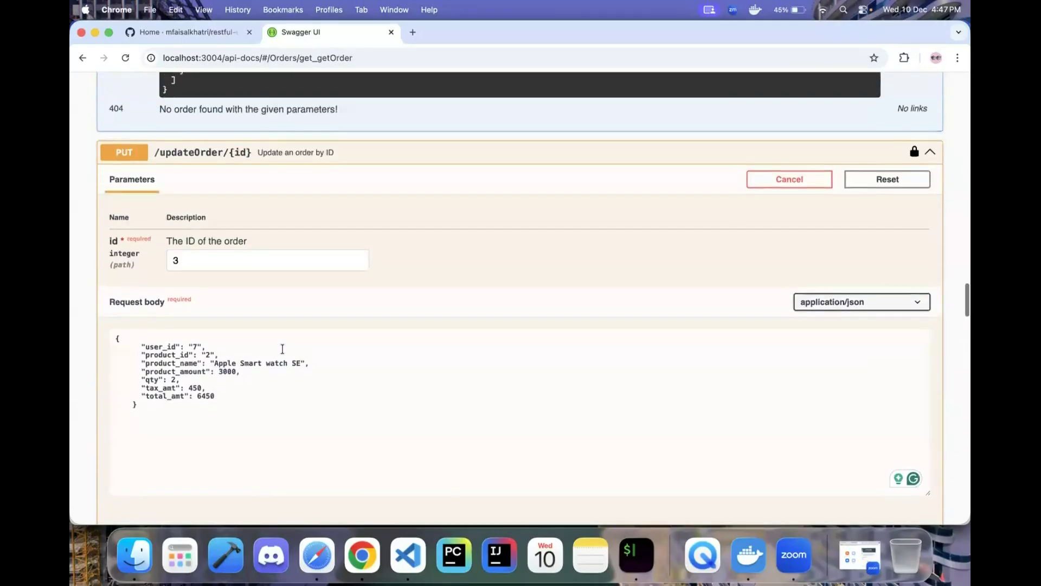
{"action": "scroll", "coordinate": [496, 275], "scroll_direction": "down", "scroll_amount": 3}
{"action": "scroll", "coordinate": [497, 275], "scroll_direction": "up", "scroll_amount": 2}
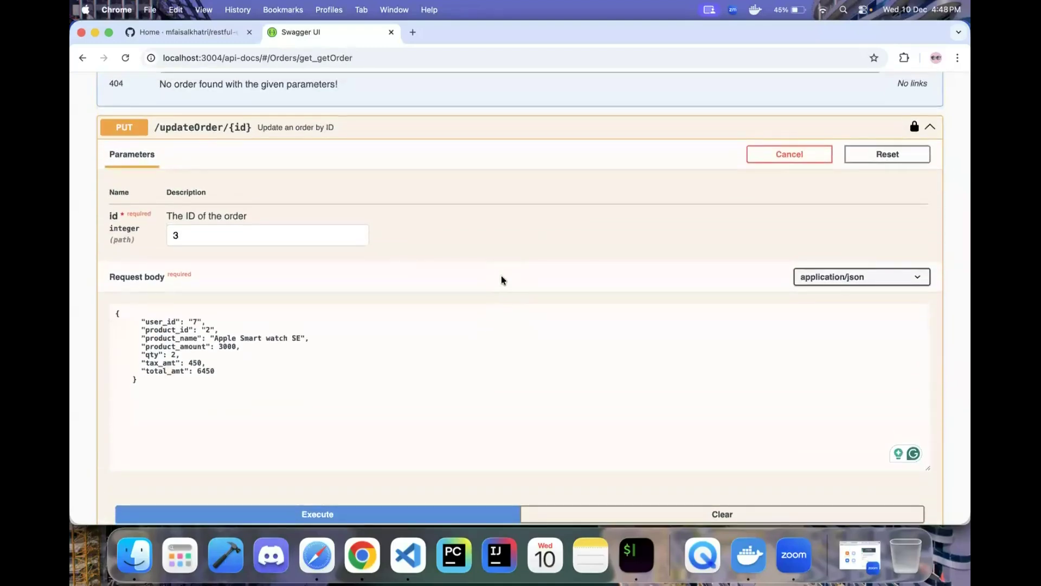
{"action": "scroll", "coordinate": [500, 279], "scroll_direction": "up", "scroll_amount": 15}
{"action": "scroll", "coordinate": [763, 259], "scroll_direction": "up", "scroll_amount": 8}
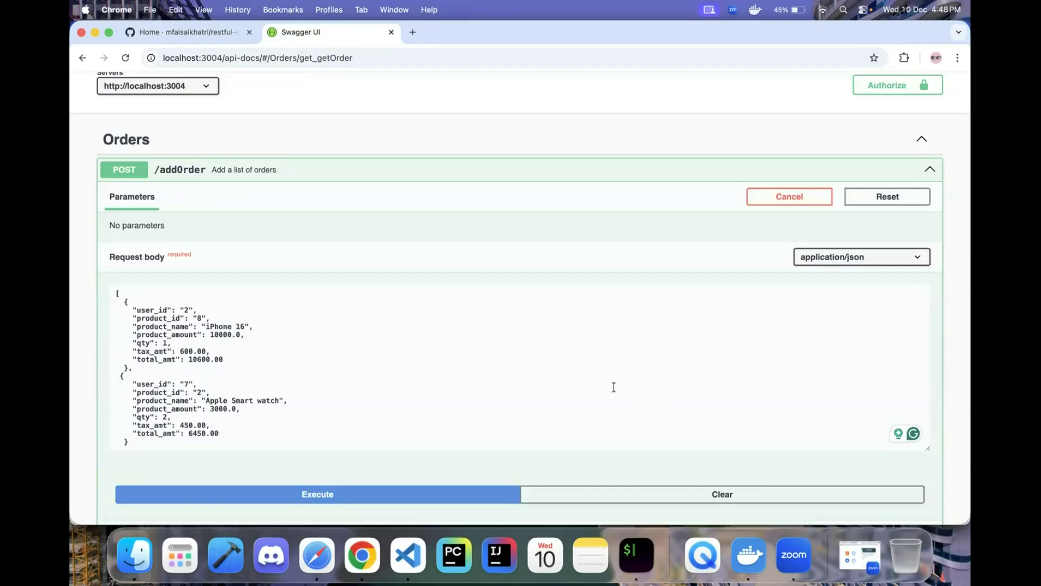
{"action": "scroll", "coordinate": [614, 386], "scroll_direction": "down", "scroll_amount": 4}
{"action": "scroll", "coordinate": [530, 400], "scroll_direction": "down", "scroll_amount": 10}
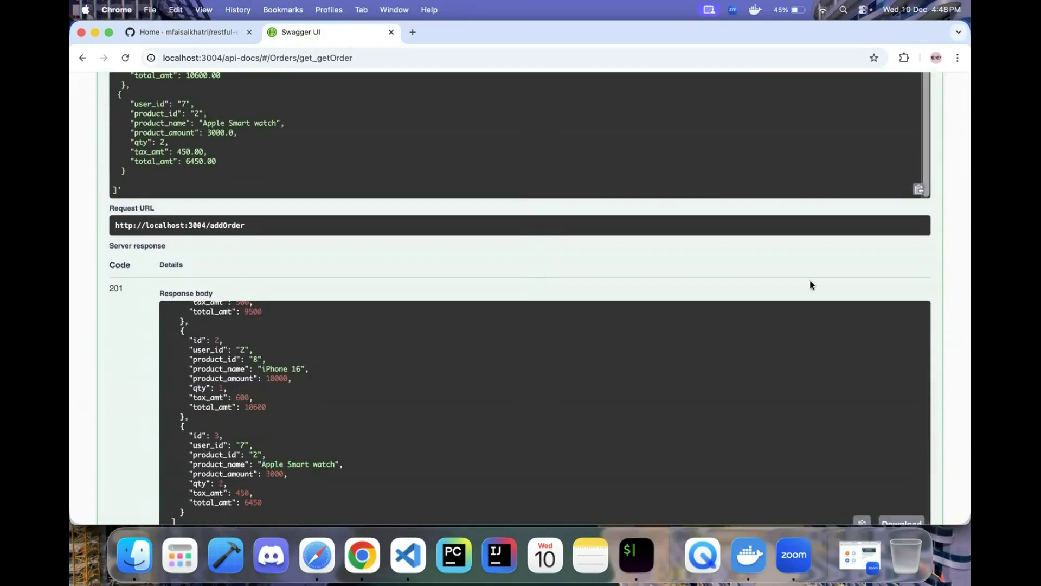
{"action": "scroll", "coordinate": [865, 282], "scroll_direction": "down", "scroll_amount": 20}
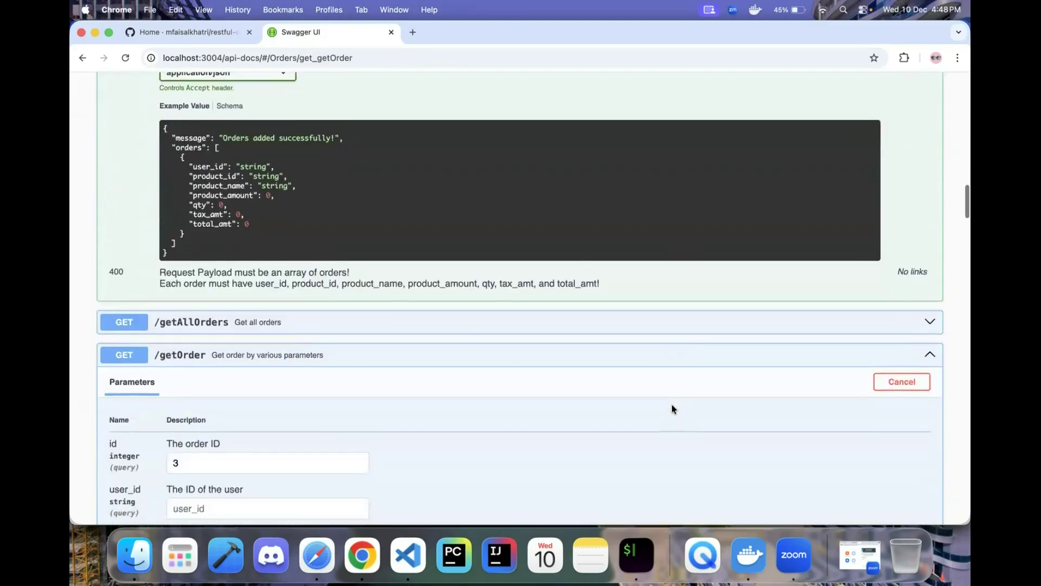
{"action": "scroll", "coordinate": [673, 408], "scroll_direction": "down", "scroll_amount": 20}
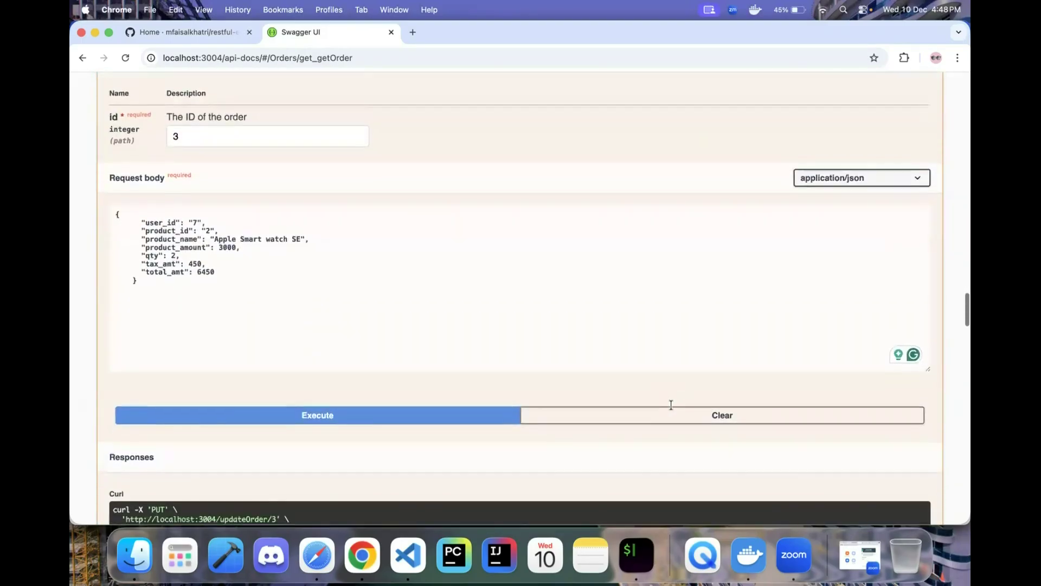
{"action": "scroll", "coordinate": [673, 408], "scroll_direction": "down", "scroll_amount": 15}
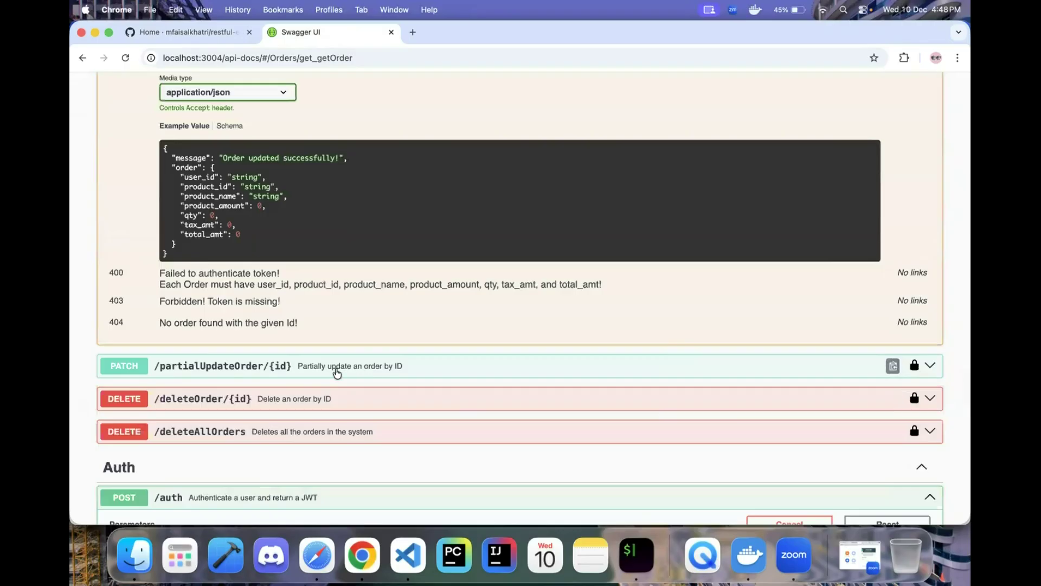
{"action": "left_click", "coordinate": [333, 367]}
{"action": "scroll", "coordinate": [369, 386], "scroll_direction": "down", "scroll_amount": 3}
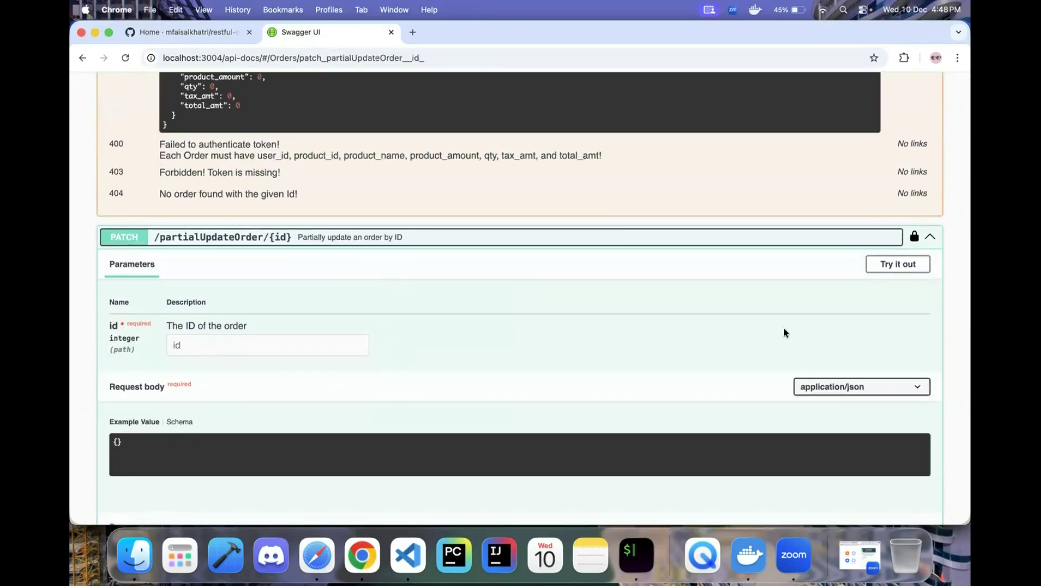
{"action": "left_click", "coordinate": [891, 268]}
{"action": "left_click", "coordinate": [222, 346]}
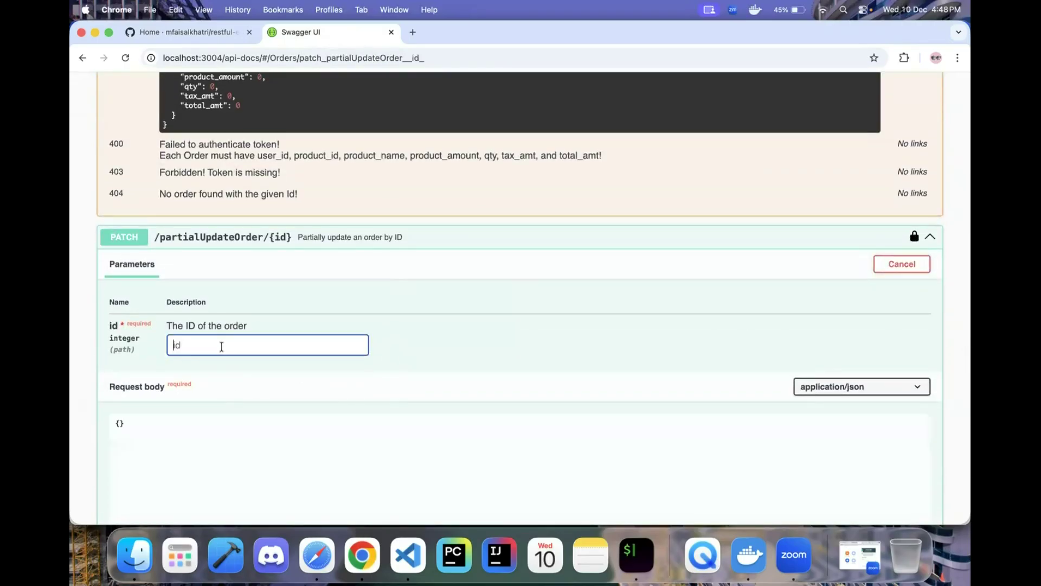
{"action": "type", "text": "3"}
{"action": "left_click", "coordinate": [210, 425]}
{"action": "key", "text": "Return"}
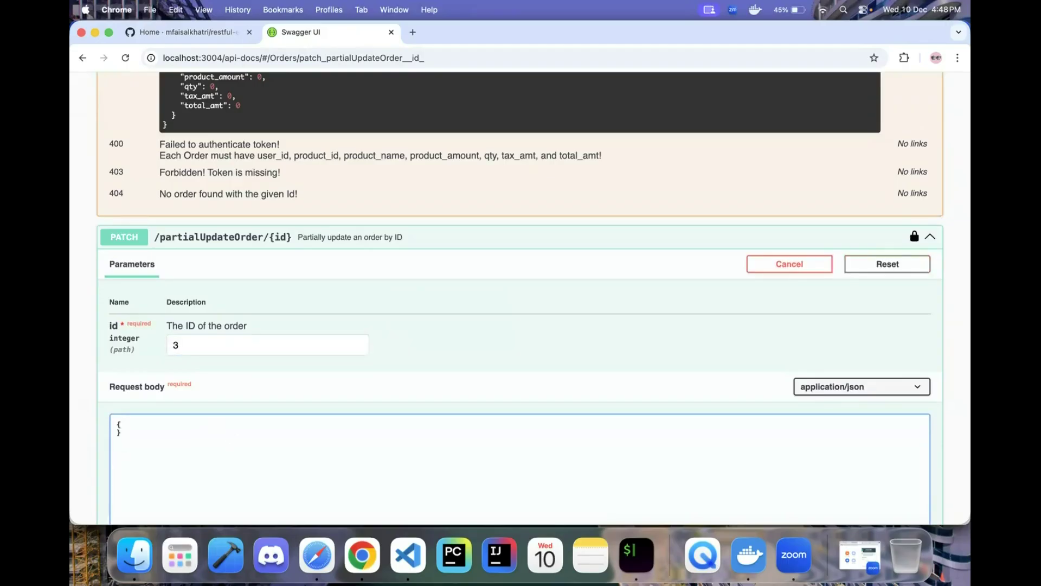
{"action": "scroll", "coordinate": [260, 392], "scroll_direction": "up", "scroll_amount": 15}
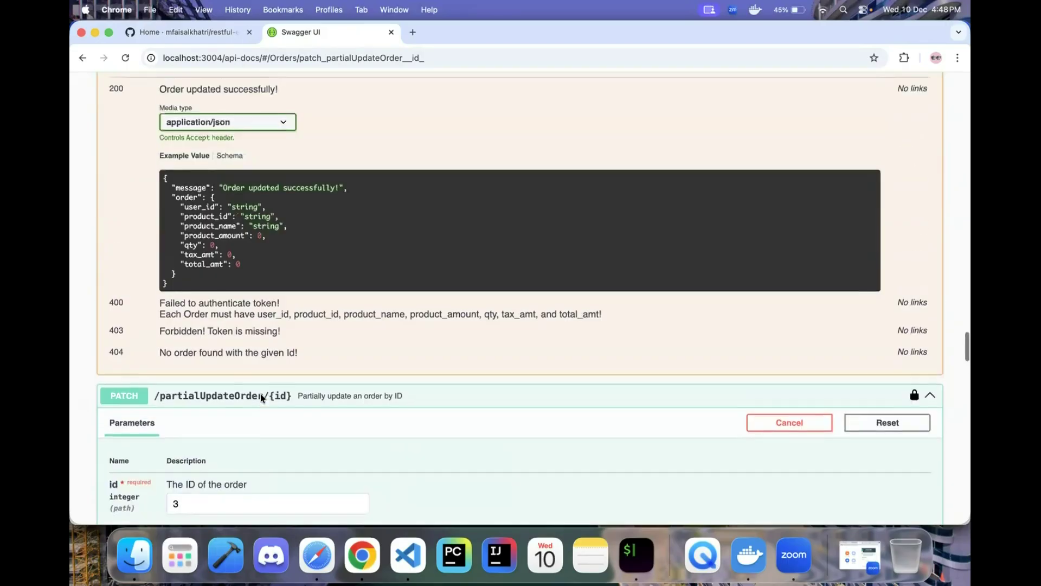
{"action": "scroll", "coordinate": [260, 392], "scroll_direction": "up", "scroll_amount": 8}
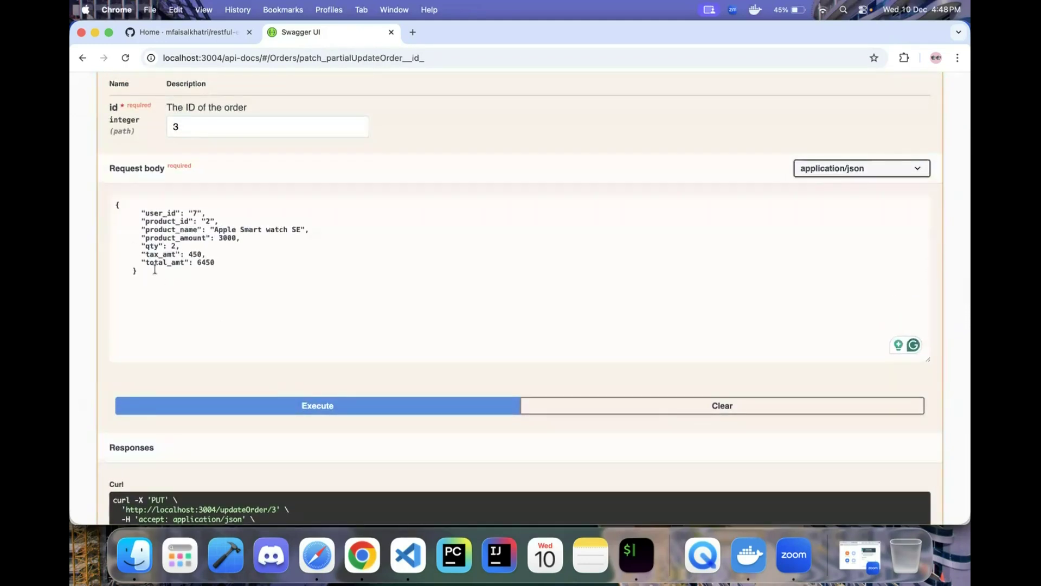
{"action": "left_click_drag", "start_coordinate": [311, 231], "coordinate": [128, 234]}
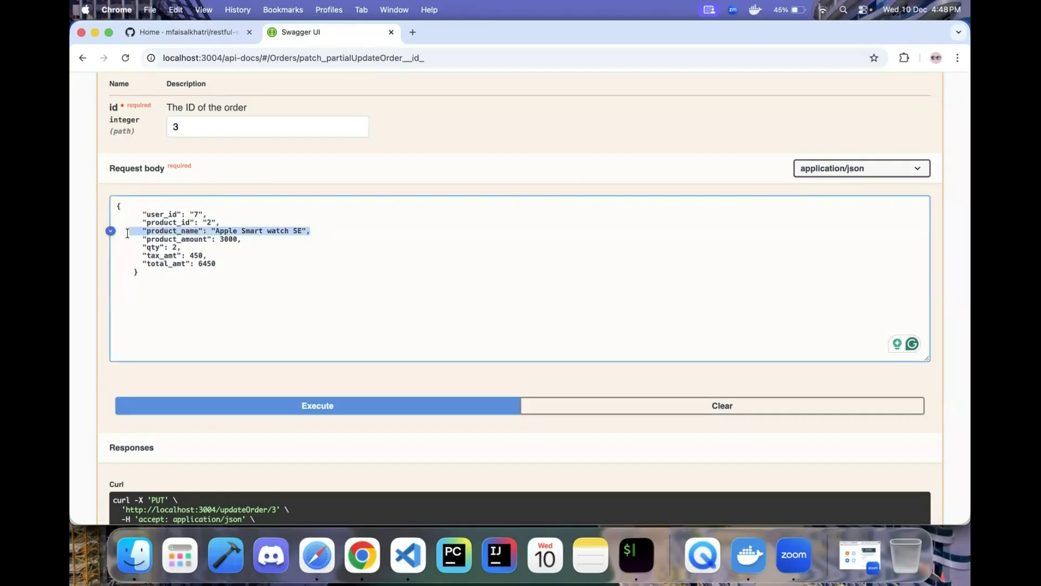
{"action": "scroll", "coordinate": [182, 350], "scroll_direction": "down", "scroll_amount": 15}
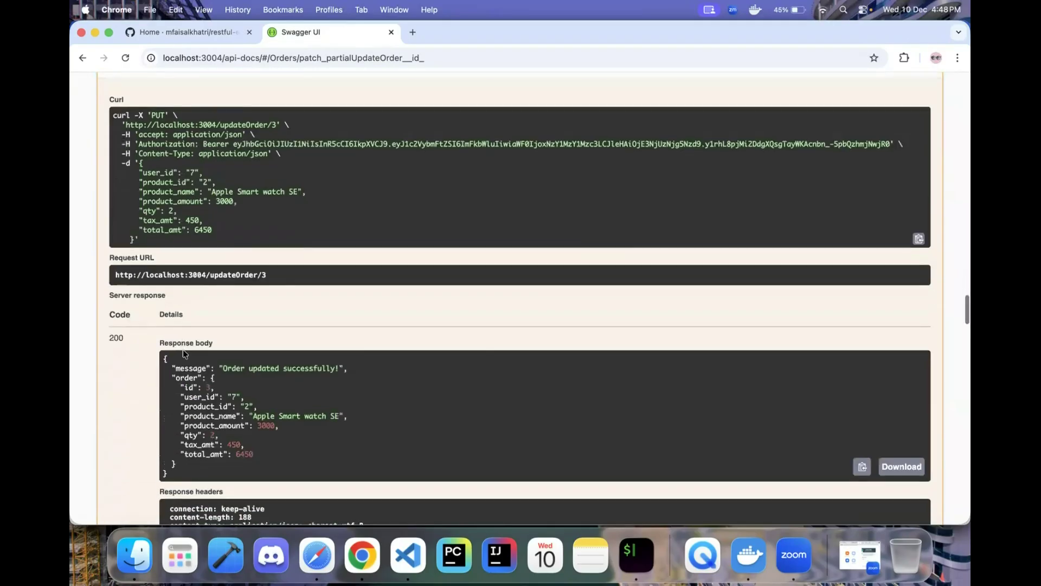
{"action": "scroll", "coordinate": [183, 350], "scroll_direction": "down", "scroll_amount": 8}
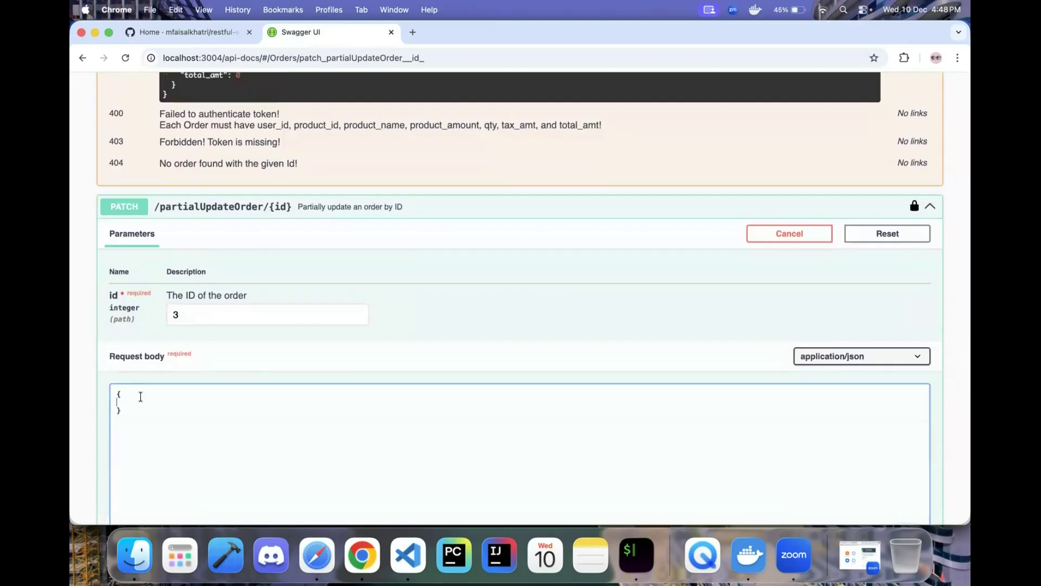
{"action": "scroll", "coordinate": [261, 307], "scroll_direction": "up", "scroll_amount": 10}
{"action": "scroll", "coordinate": [261, 307], "scroll_direction": "up", "scroll_amount": 10}
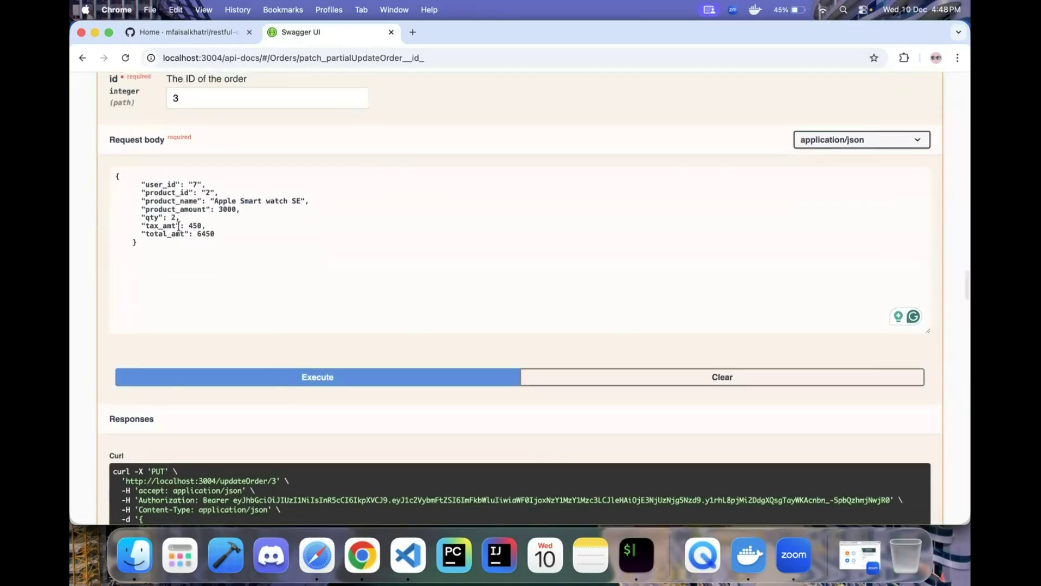
{"action": "left_click", "coordinate": [146, 211]}
{"action": "left_click_drag", "start_coordinate": [143, 210], "coordinate": [241, 211]}
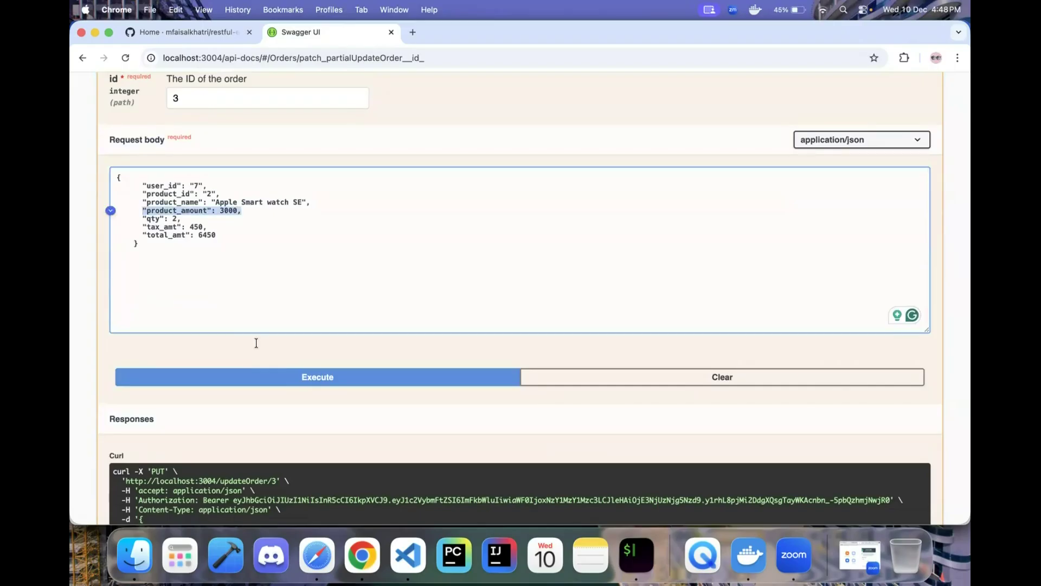
{"action": "scroll", "coordinate": [256, 342], "scroll_direction": "down", "scroll_amount": 10}
{"action": "scroll", "coordinate": [256, 343], "scroll_direction": "up", "scroll_amount": 8}
{"action": "left_click", "coordinate": [214, 134]}
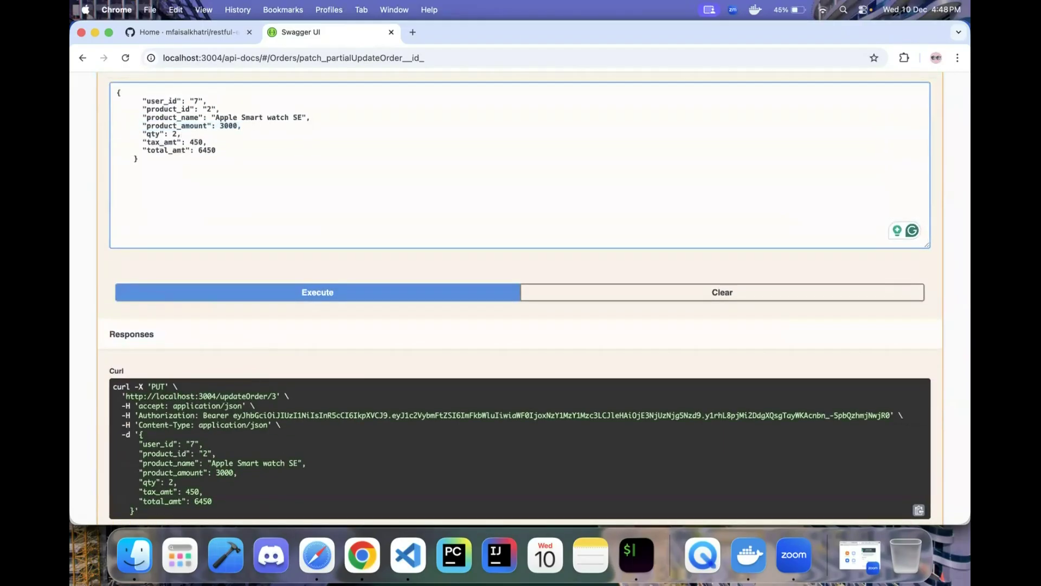
{"action": "key", "text": "shift+Down"}
{"action": "key", "text": "shift+Down"}
{"action": "key", "text": "shift+Down"}
{"action": "key", "text": "shift+Down"}
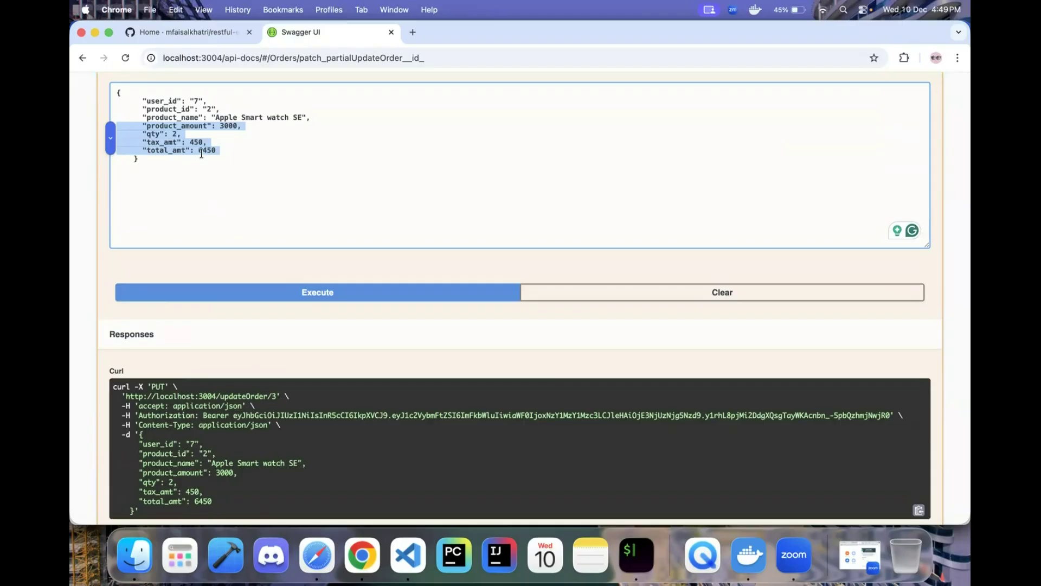
- Select the product_amount, qty, tax_amt and total_amt lines to copy
{"action": "left_click", "coordinate": [227, 145]}
{"action": "left_click_drag", "start_coordinate": [216, 149], "coordinate": [146, 156]}
{"action": "key", "text": "super+c"}
{"action": "left_click", "coordinate": [125, 125]}
{"action": "left_click", "coordinate": [406, 163]}
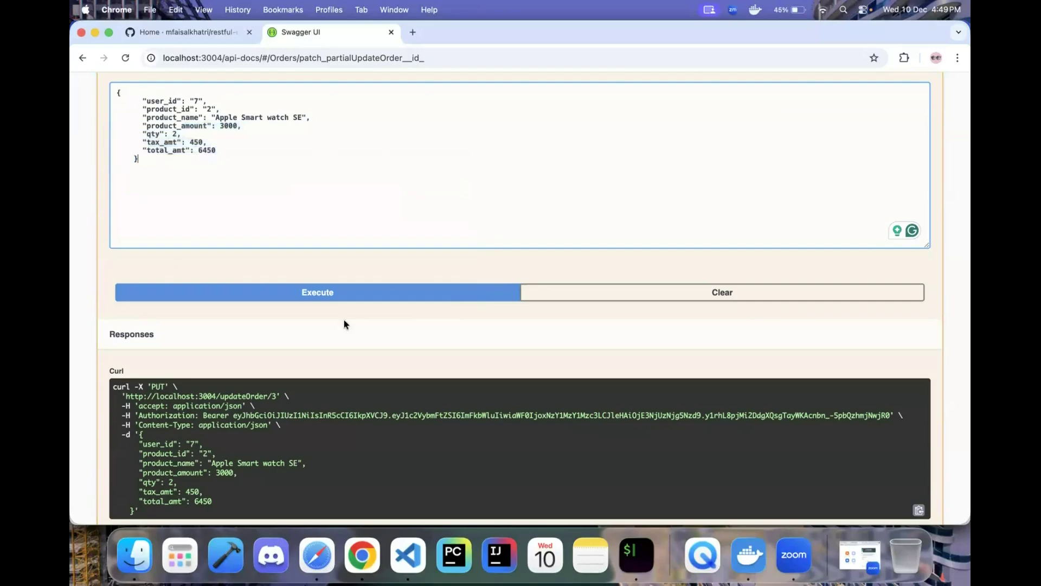
{"action": "scroll", "coordinate": [344, 323], "scroll_direction": "down", "scroll_amount": 20}
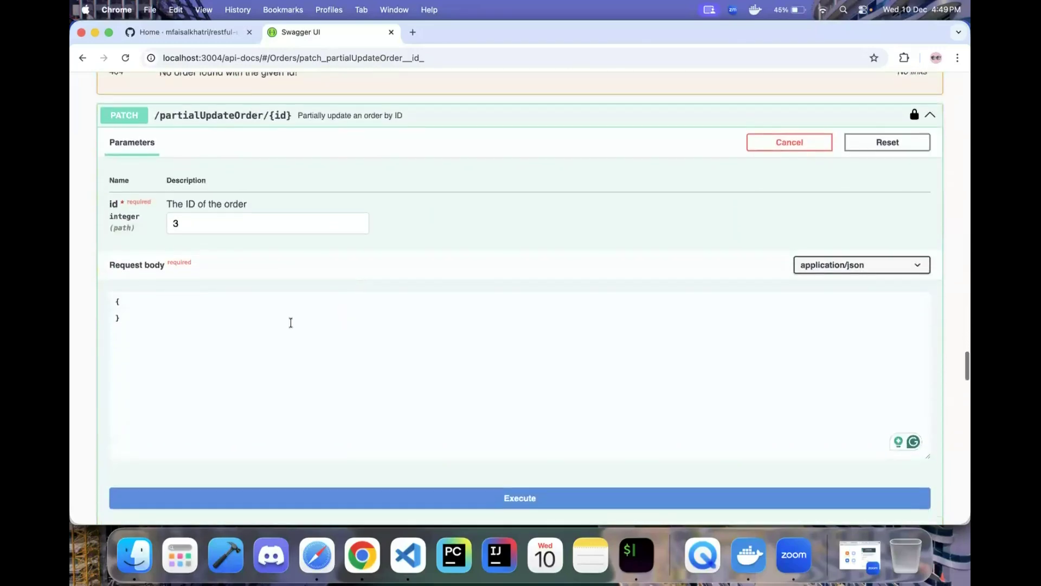
- Paste the amount fields into the PATCH /partialUpdateOrder body and delete the qty line
{"action": "left_click", "coordinate": [160, 298]}
{"action": "key", "text": "Return"}
{"action": "key", "text": "super+v"}
{"action": "key", "text": "Left"}
{"action": "key", "text": "BackSpace"}
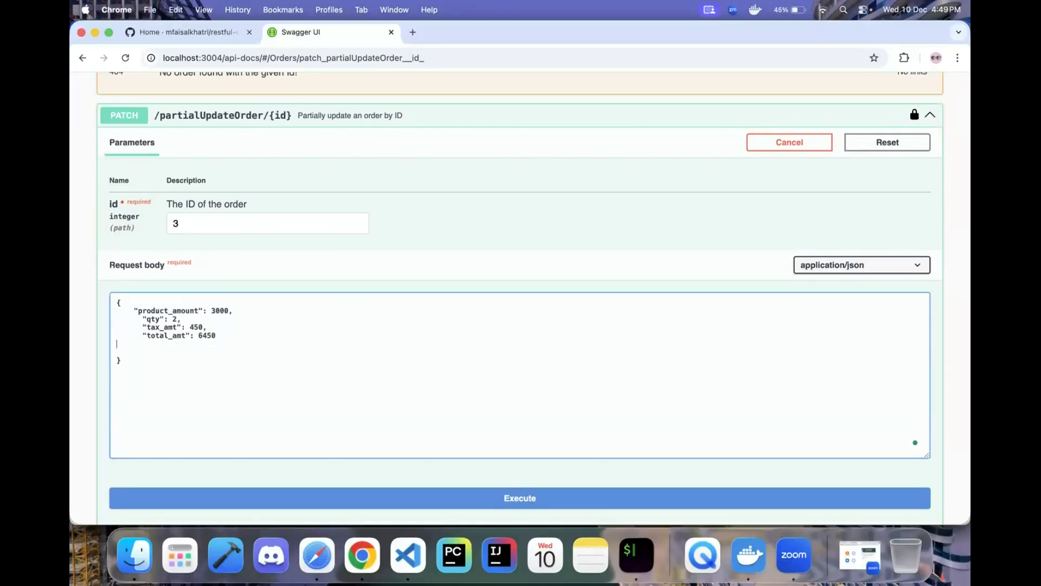
{"action": "left_click_drag", "start_coordinate": [183, 319], "coordinate": [112, 319]}
{"action": "key", "text": "BackSpace"}
{"action": "key", "text": "BackSpace"}
- Edit the pasted amount values, setting tax_amt toward 500.00
{"action": "key", "text": "Down"}
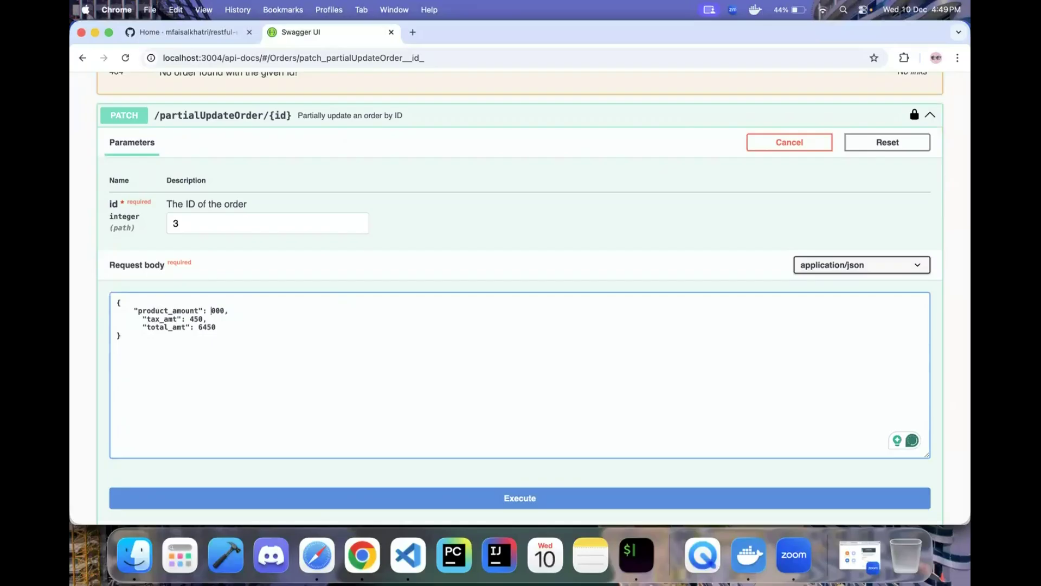
{"action": "type", "text": "5"}
{"action": "key", "text": "BackSpace"}
{"action": "key", "text": "BackSpace"}
{"action": "key", "text": "BackSpace"}
{"action": "type", "text": "0"}
{"action": "key", "text": "Right"}
{"action": "key", "text": "Right"}
{"action": "scroll", "coordinate": [244, 311], "scroll_direction": "up", "scroll_amount": 3}
{"action": "scroll", "coordinate": [244, 311], "scroll_direction": "down", "scroll_amount": 12}
{"action": "scroll", "coordinate": [243, 313], "scroll_direction": "up", "scroll_amount": 3}
{"action": "scroll", "coordinate": [243, 314], "scroll_direction": "up", "scroll_amount": 4}
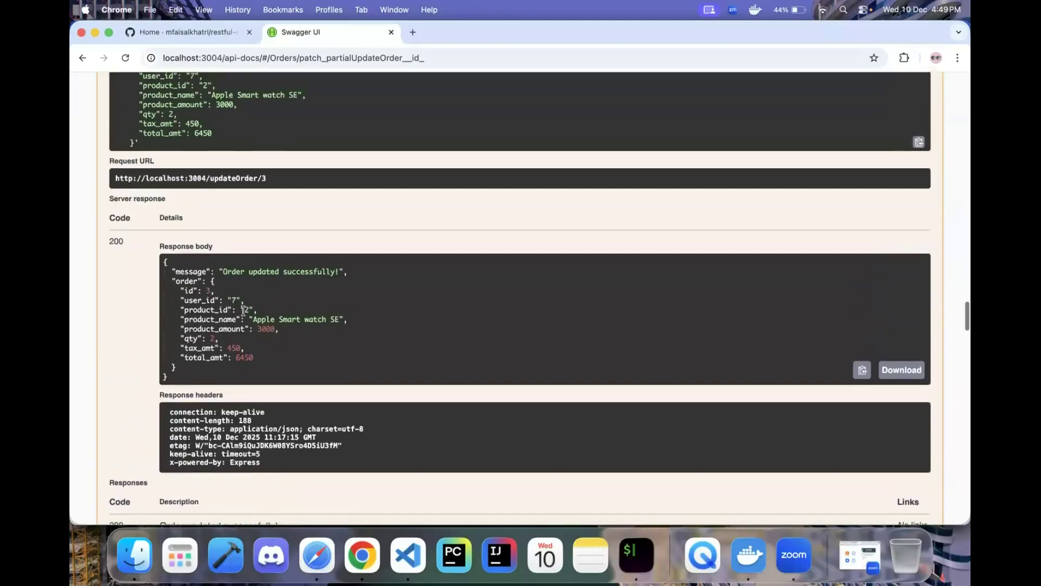
{"action": "scroll", "coordinate": [197, 200], "scroll_direction": "up", "scroll_amount": 10}
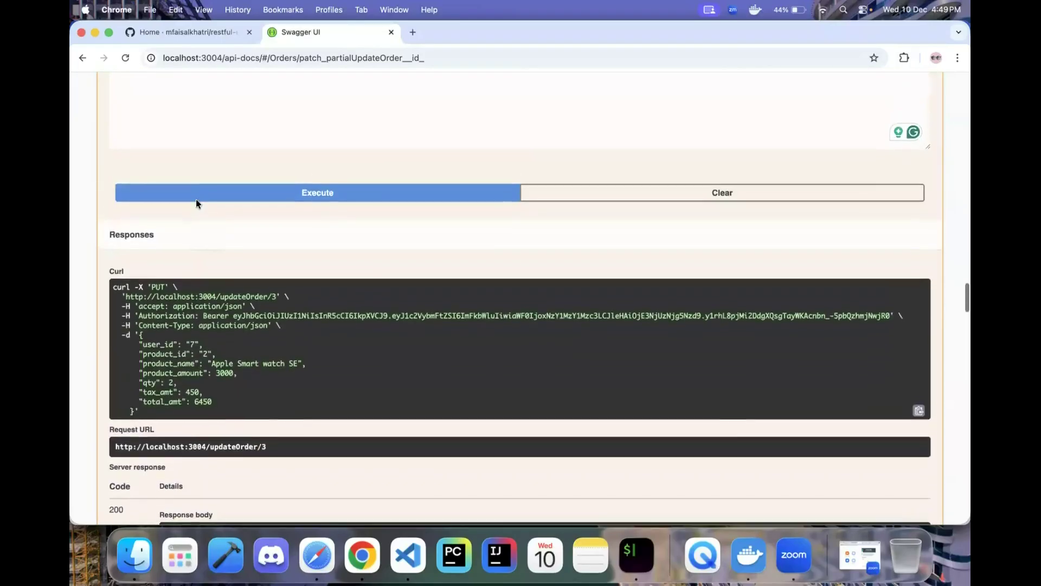
- Copy the qty line from the example body, then return to the request body
{"action": "left_click_drag", "start_coordinate": [194, 224], "coordinate": [142, 226]}
{"action": "key", "text": "super+c"}
{"action": "scroll", "coordinate": [319, 288], "scroll_direction": "down", "scroll_amount": 10}
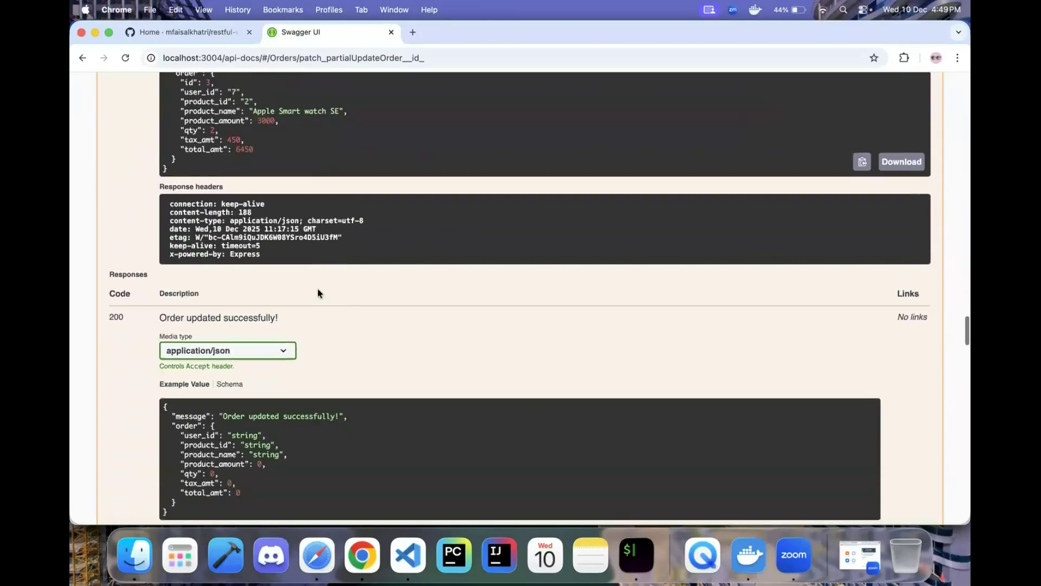
{"action": "scroll", "coordinate": [317, 288], "scroll_direction": "up", "scroll_amount": 10}
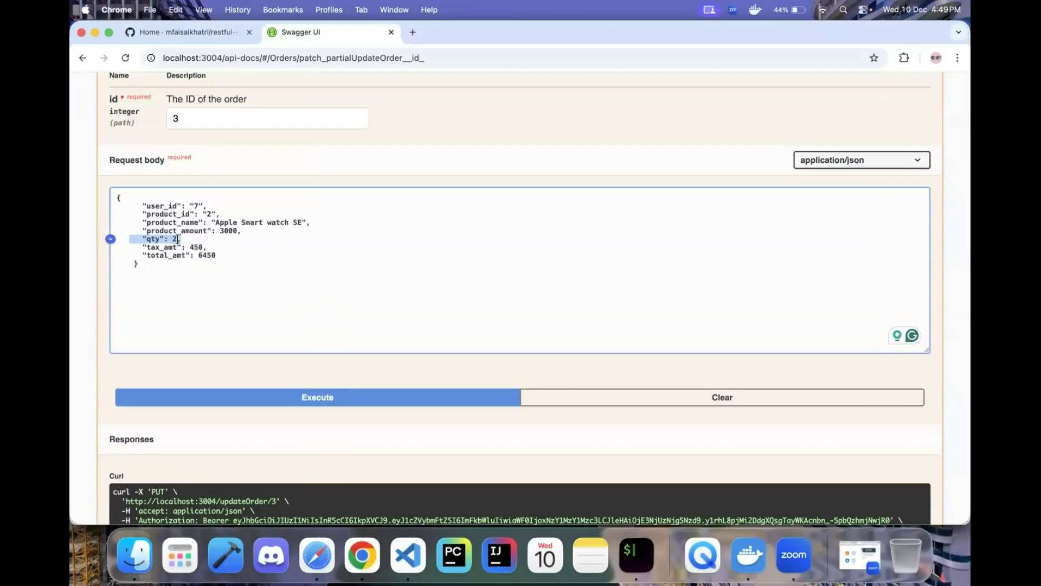
{"action": "left_click", "coordinate": [177, 239]}
{"action": "scroll", "coordinate": [208, 332], "scroll_direction": "down", "scroll_amount": 15}
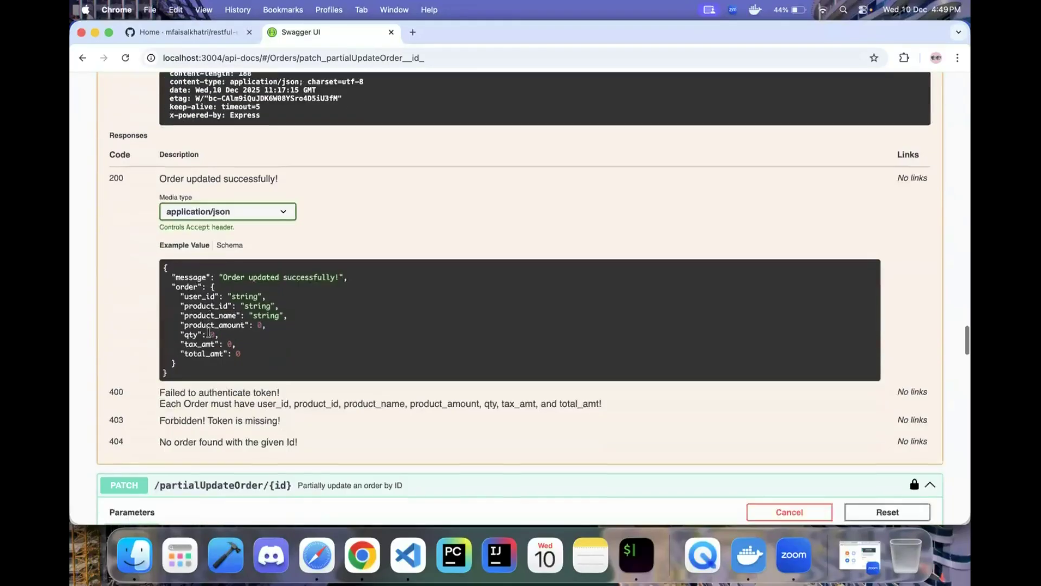
{"action": "scroll", "coordinate": [209, 337], "scroll_direction": "down", "scroll_amount": 2}
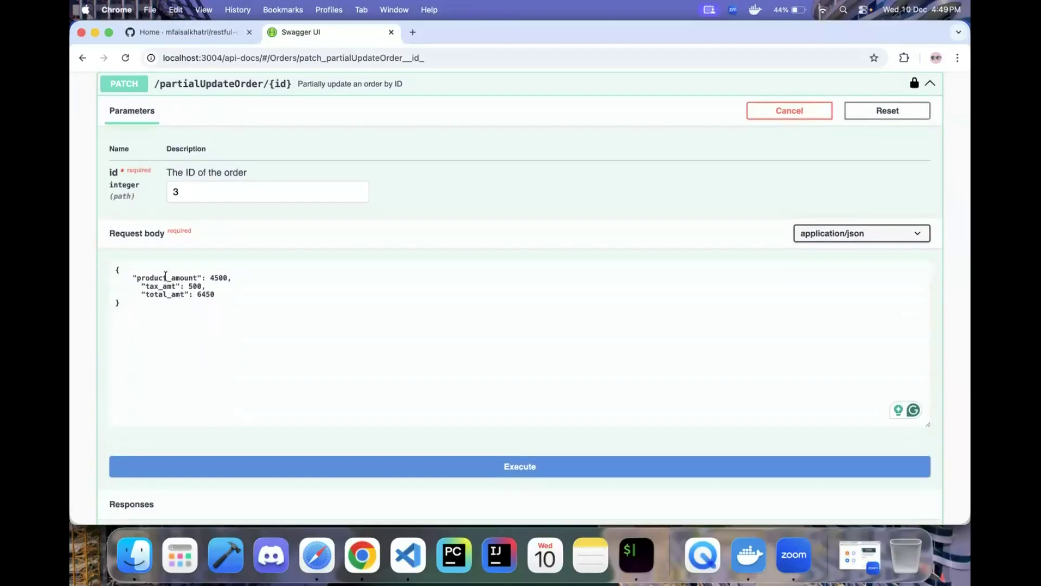
- Keep product_amount 4500, retype total_amt as 10000.00, and execute the partial update
{"action": "left_click", "coordinate": [213, 280]}
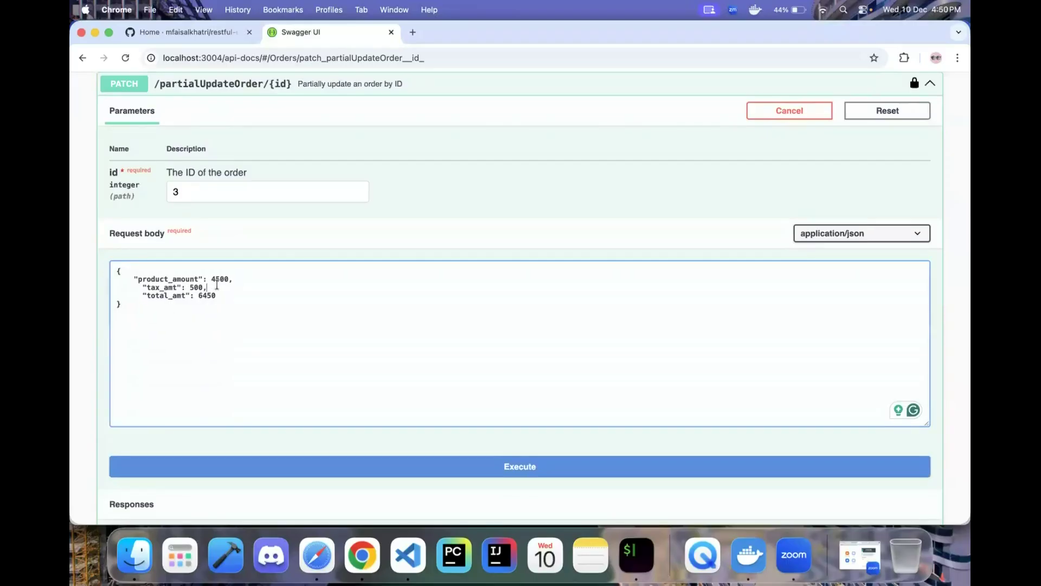
{"action": "left_click_drag", "start_coordinate": [211, 279], "coordinate": [230, 276]}
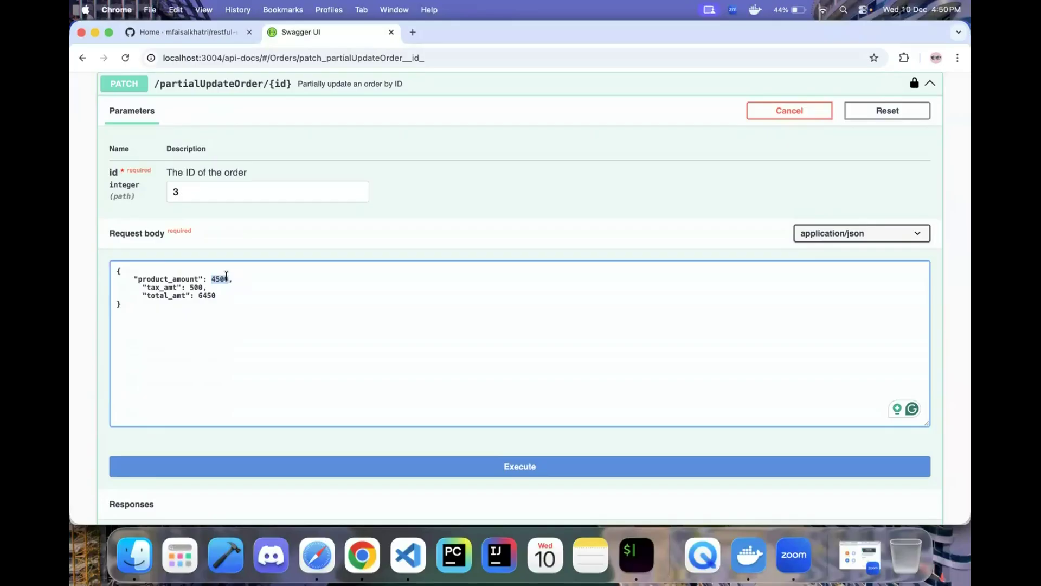
{"action": "left_click", "coordinate": [229, 295]}
{"action": "key", "text": "BackSpace"}
{"action": "key", "text": "BackSpace"}
{"action": "key", "text": "BackSpace"}
{"action": "key", "text": "BackSpace"}
{"action": "type", "text": "10000."}
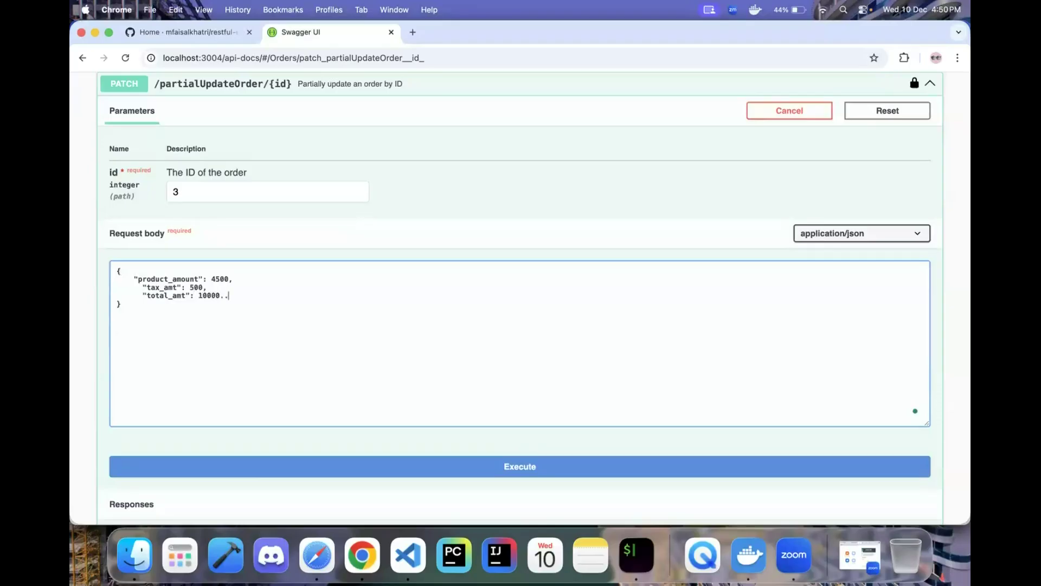
{"action": "type", "text": ".00"}
{"action": "type", "text": "00"}
{"action": "scroll", "coordinate": [495, 358], "scroll_direction": "down", "scroll_amount": 3}
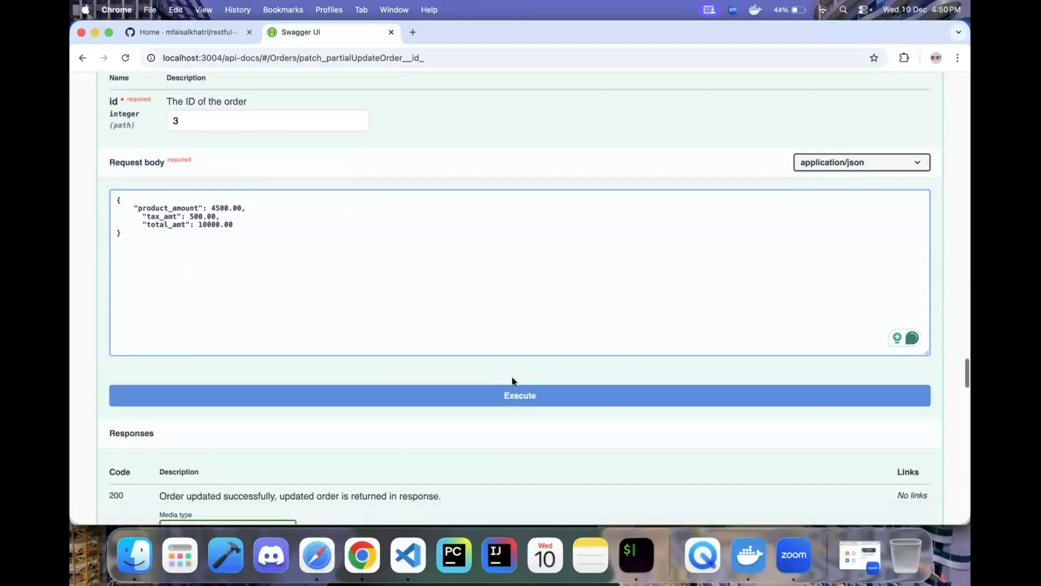
{"action": "left_click", "coordinate": [502, 399]}
- Check the 200 response for order 3 with amounts 4500, 500 and 10000
{"action": "scroll", "coordinate": [433, 422], "scroll_direction": "down", "scroll_amount": 8}
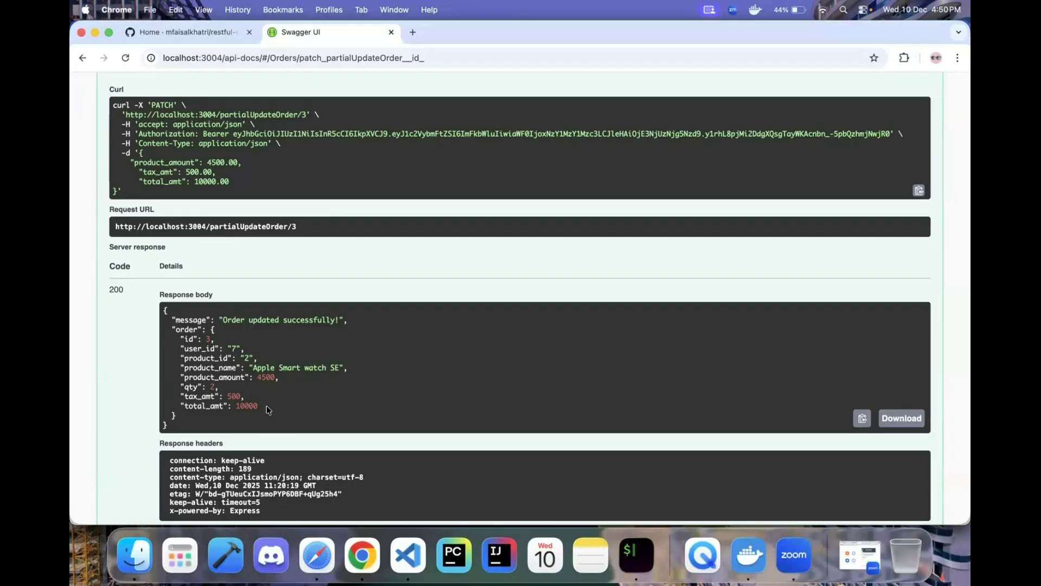
{"action": "scroll", "coordinate": [406, 347], "scroll_direction": "up", "scroll_amount": 15}
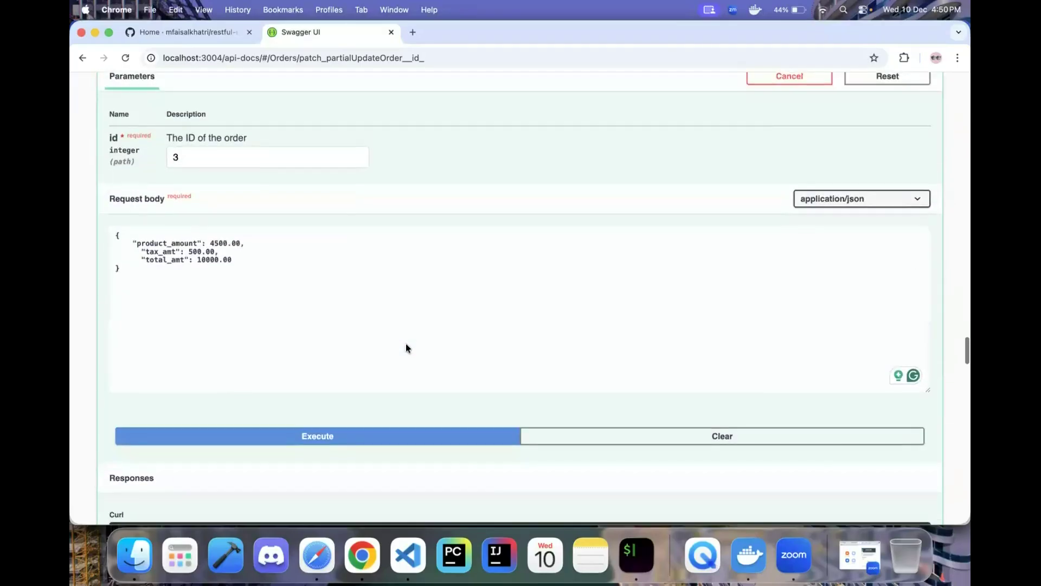
{"action": "scroll", "coordinate": [406, 344], "scroll_direction": "up", "scroll_amount": 1}
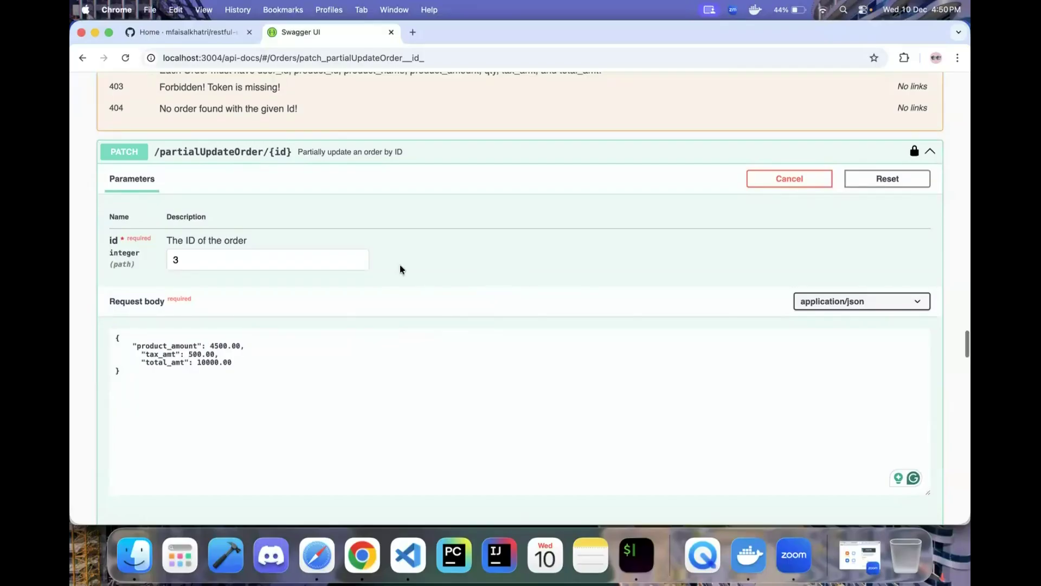
{"action": "scroll", "coordinate": [590, 252], "scroll_direction": "up", "scroll_amount": 15}
{"action": "scroll", "coordinate": [589, 253], "scroll_direction": "up", "scroll_amount": 20}
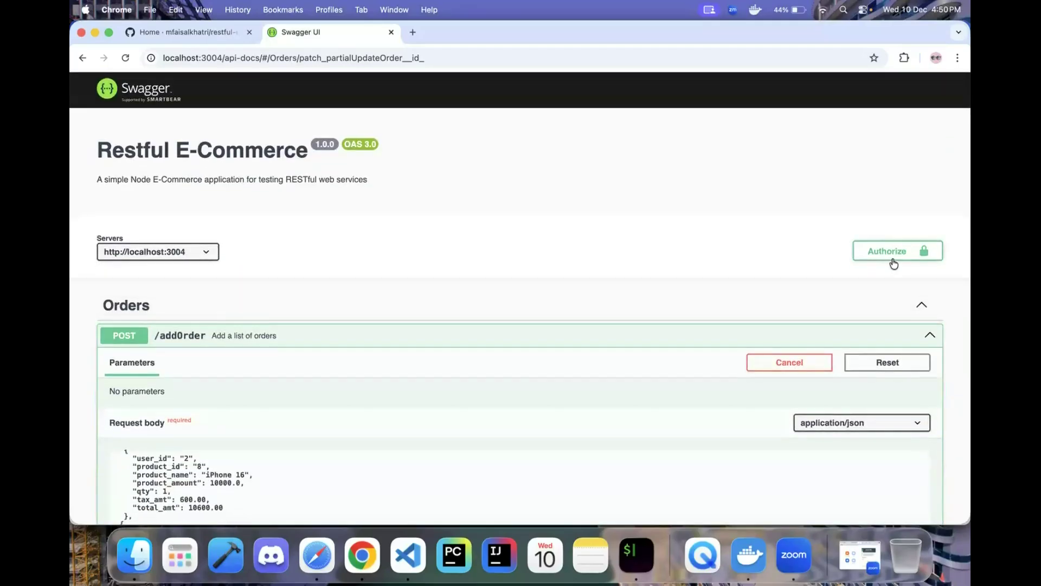
- Confirm the saved bearer token in Authorize, then close it and return to the PATCH section
{"action": "left_click", "coordinate": [893, 264]}
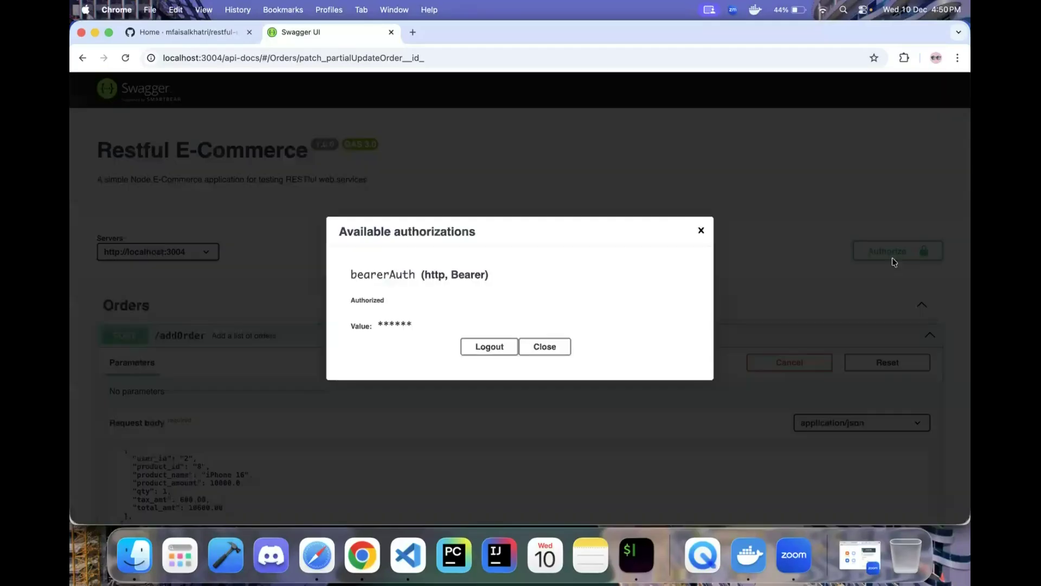
{"action": "left_click", "coordinate": [701, 230]}
{"action": "scroll", "coordinate": [731, 311], "scroll_direction": "down", "scroll_amount": 15}
{"action": "scroll", "coordinate": [733, 315], "scroll_direction": "down", "scroll_amount": 20}
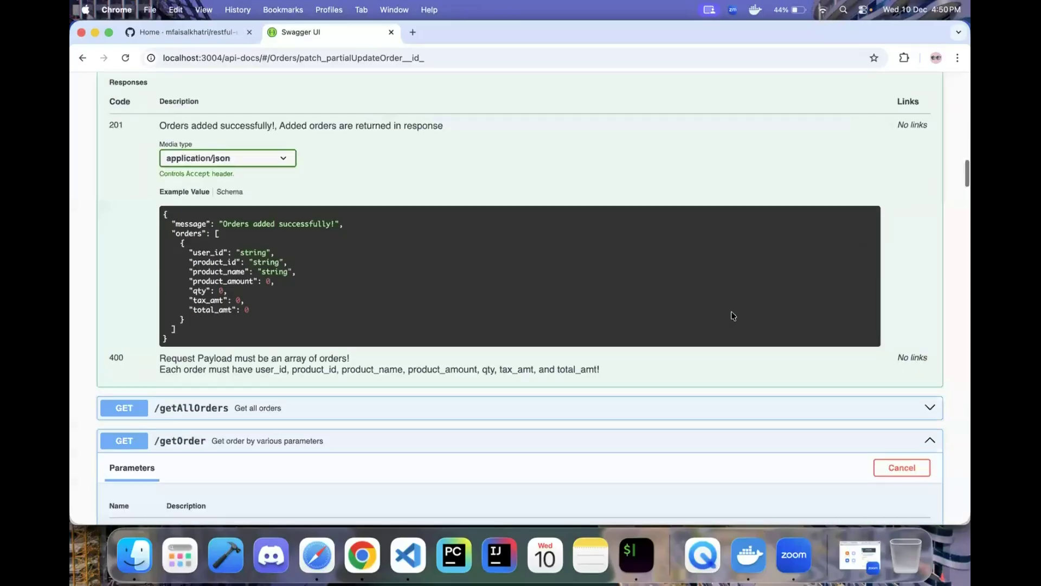
{"action": "scroll", "coordinate": [560, 409], "scroll_direction": "down", "scroll_amount": 20}
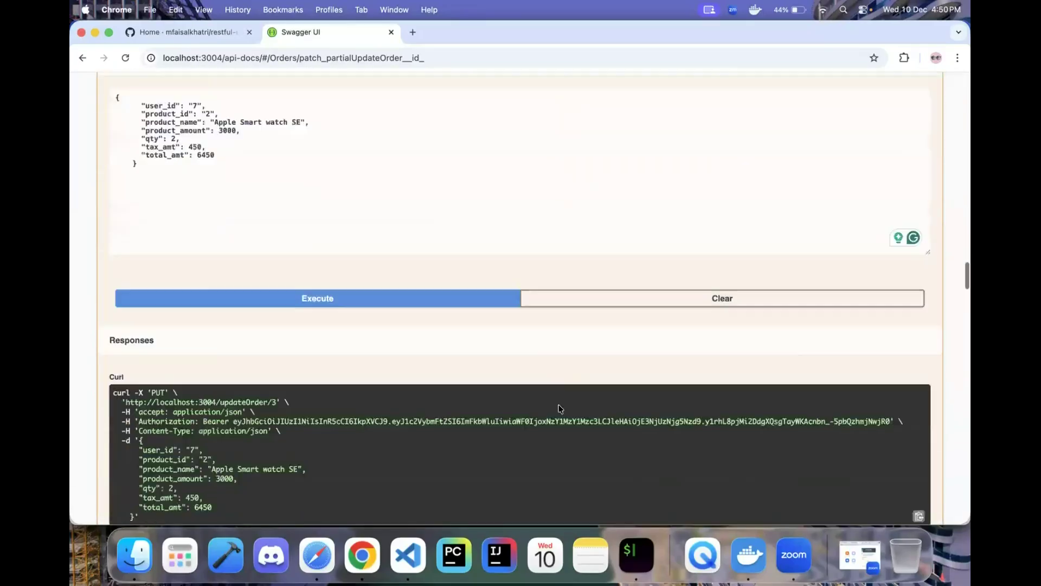
{"action": "scroll", "coordinate": [560, 409], "scroll_direction": "down", "scroll_amount": 10}
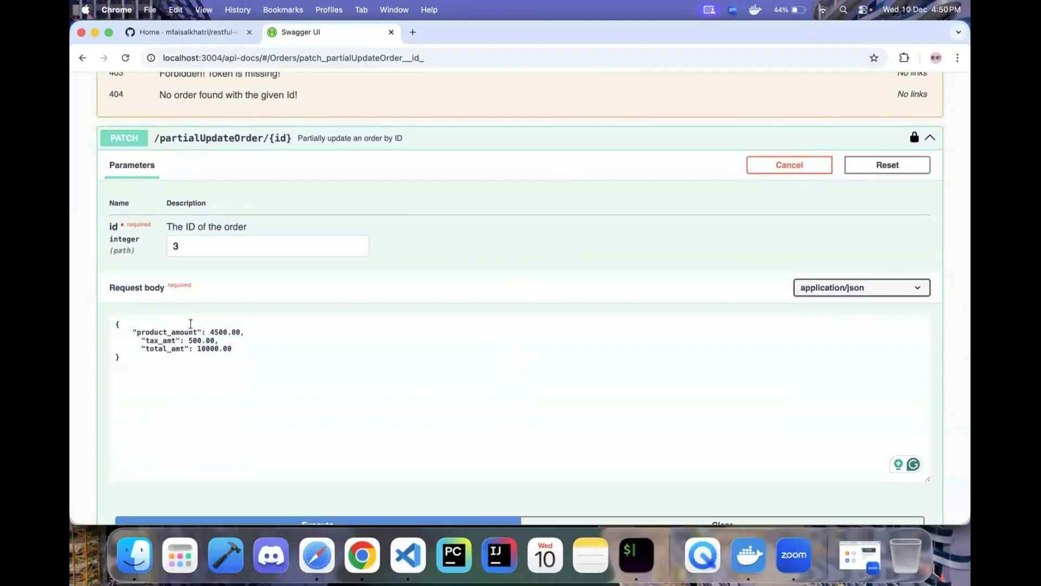
- Change the partialUpdateOrder id to 13 and execute the request
{"action": "left_click", "coordinate": [195, 248]}
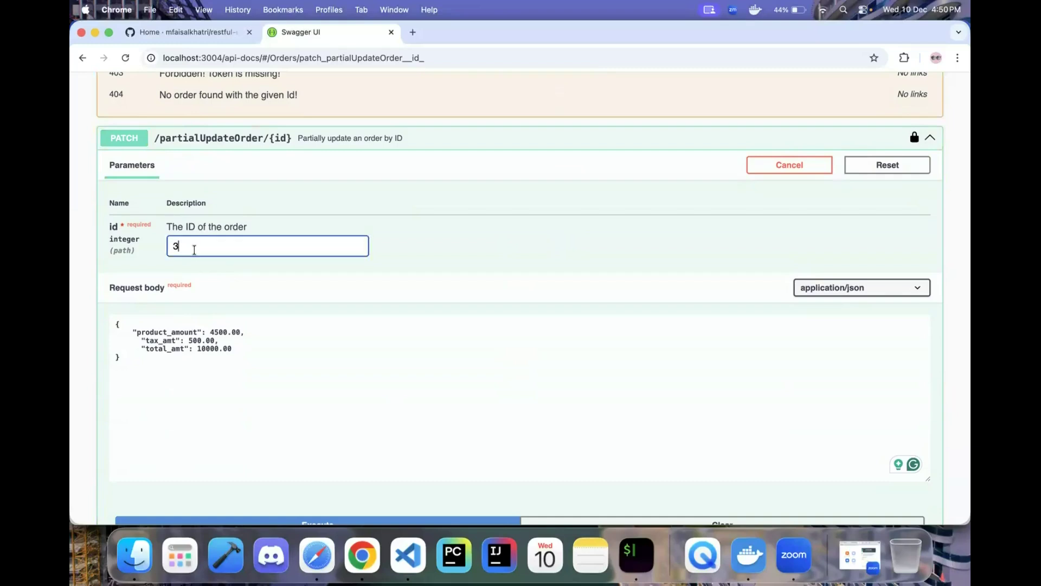
{"action": "key", "text": "BackSpace"}
{"action": "scroll", "coordinate": [409, 316], "scroll_direction": "down", "scroll_amount": 1}
{"action": "scroll", "coordinate": [439, 337], "scroll_direction": "down", "scroll_amount": 3}
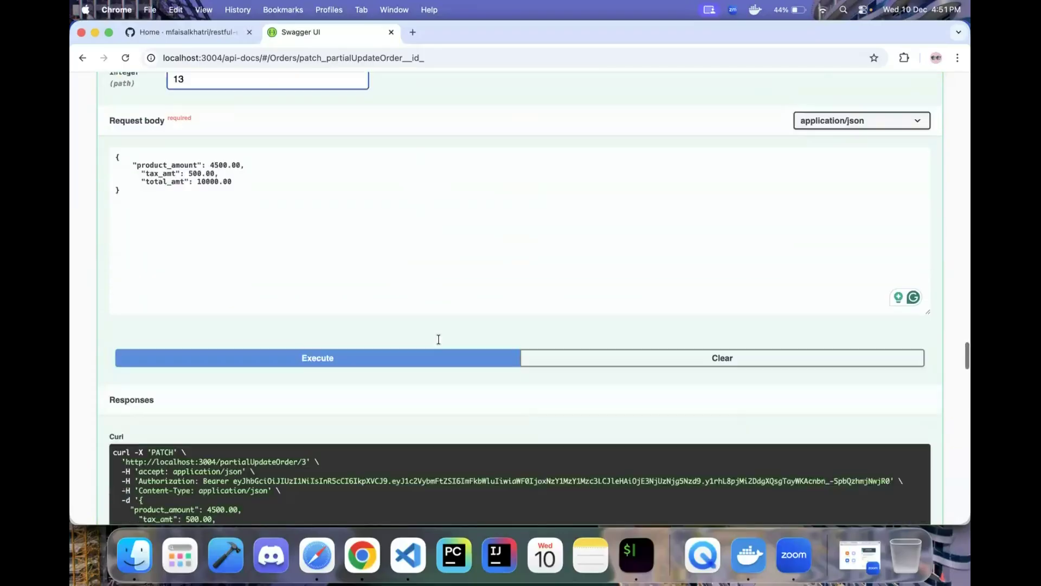
{"action": "left_click", "coordinate": [342, 356]}
- Review the 404 'No Order found with the given Order Id!' response and documented codes
{"action": "scroll", "coordinate": [402, 412], "scroll_direction": "down", "scroll_amount": 6}
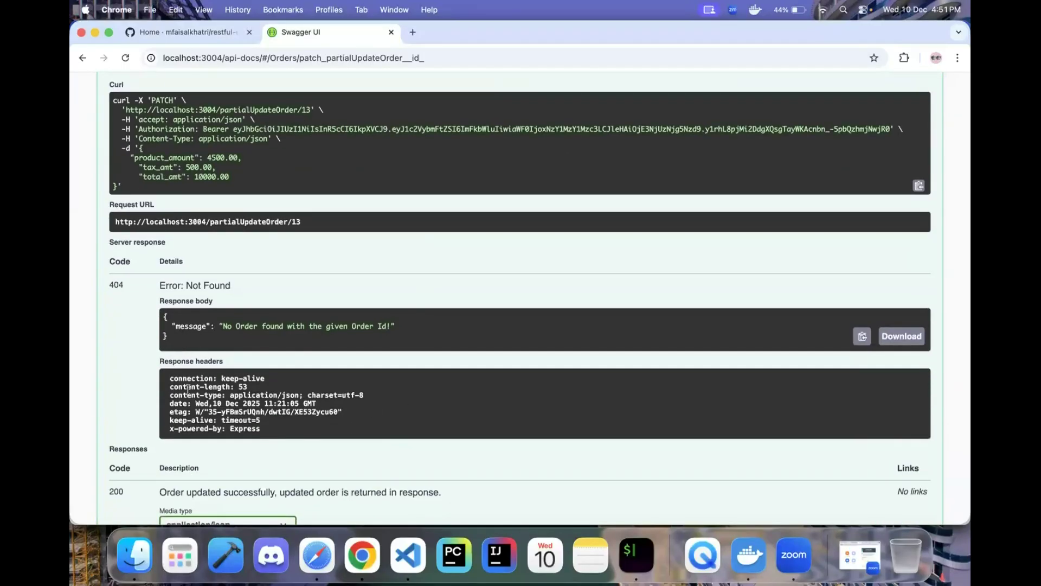
{"action": "scroll", "coordinate": [187, 389], "scroll_direction": "down", "scroll_amount": 2}
{"action": "scroll", "coordinate": [171, 378], "scroll_direction": "down", "scroll_amount": 3}
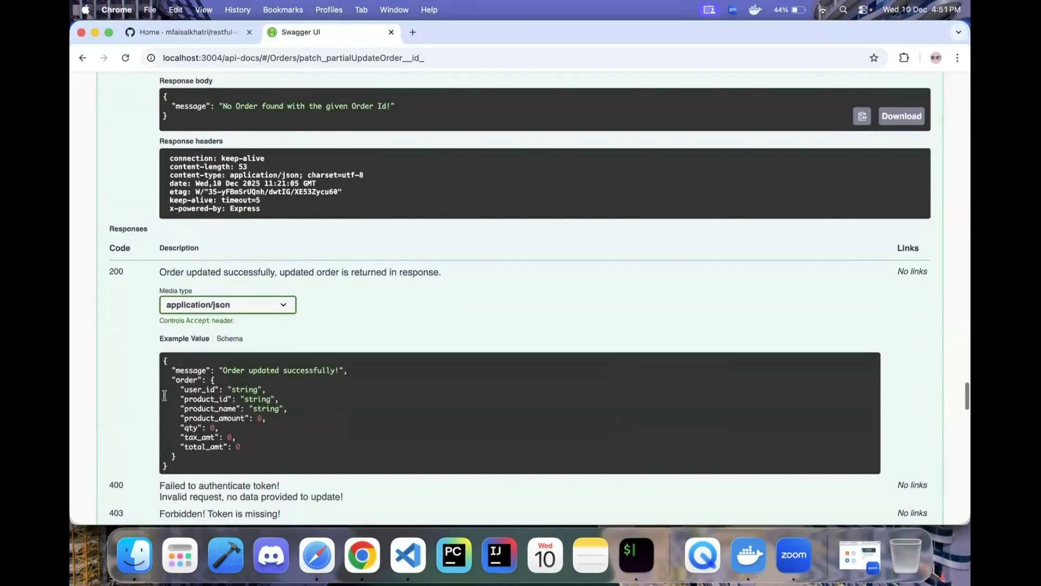
{"action": "scroll", "coordinate": [165, 396], "scroll_direction": "down", "scroll_amount": 2}
{"action": "left_click_drag", "start_coordinate": [108, 451], "coordinate": [316, 442]}
{"action": "left_click", "coordinate": [366, 441]}
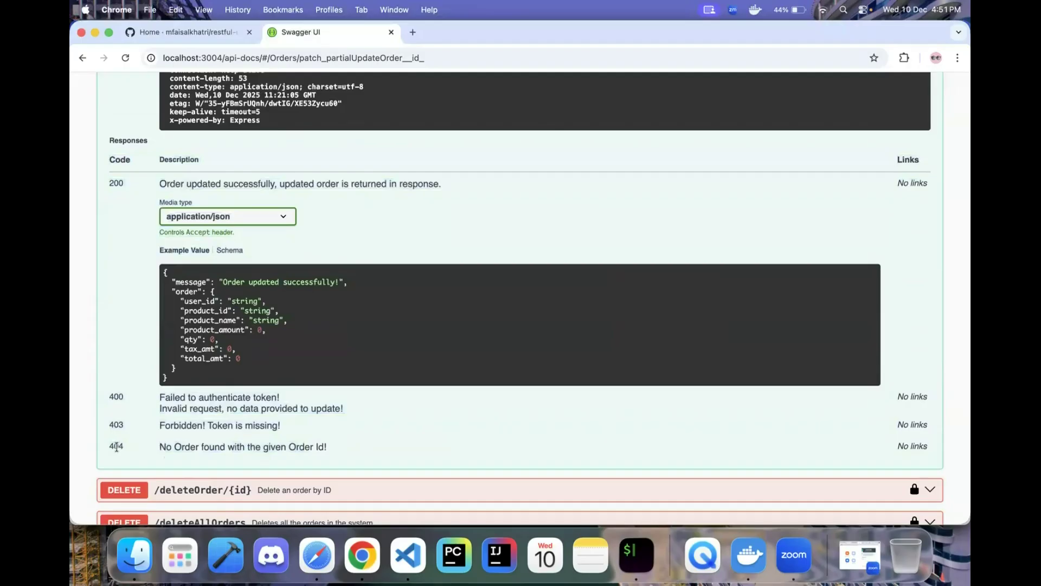
{"action": "scroll", "coordinate": [329, 428], "scroll_direction": "up", "scroll_amount": 6}
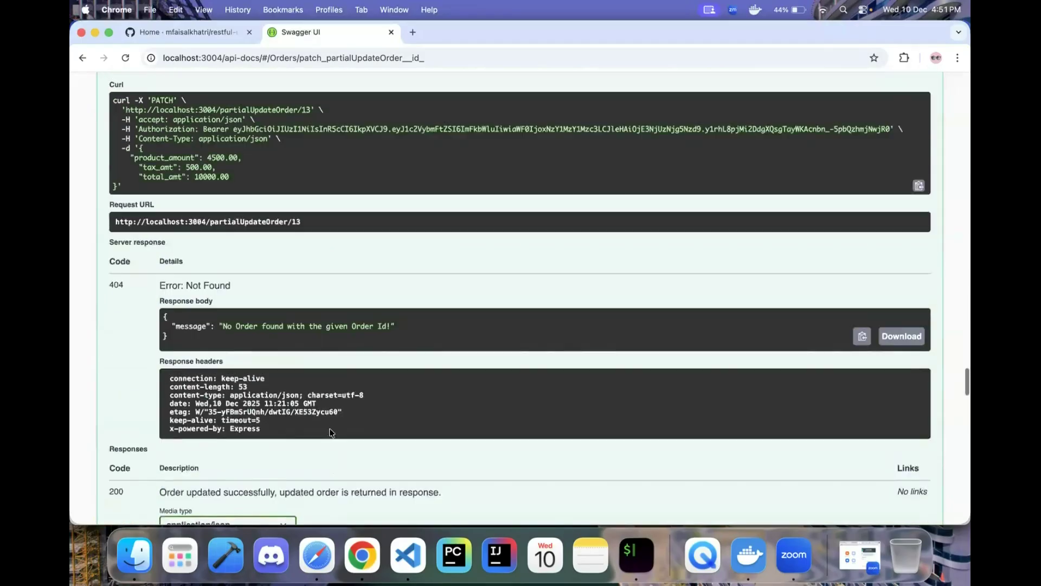
{"action": "left_click_drag", "start_coordinate": [171, 345], "coordinate": [179, 373]}
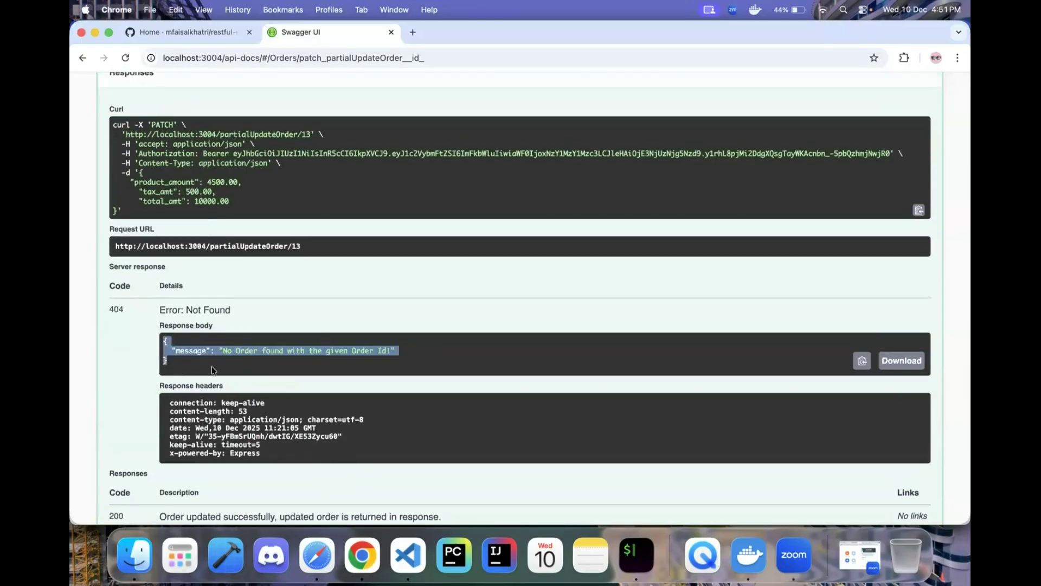
{"action": "scroll", "coordinate": [440, 350], "scroll_direction": "down", "scroll_amount": 12}
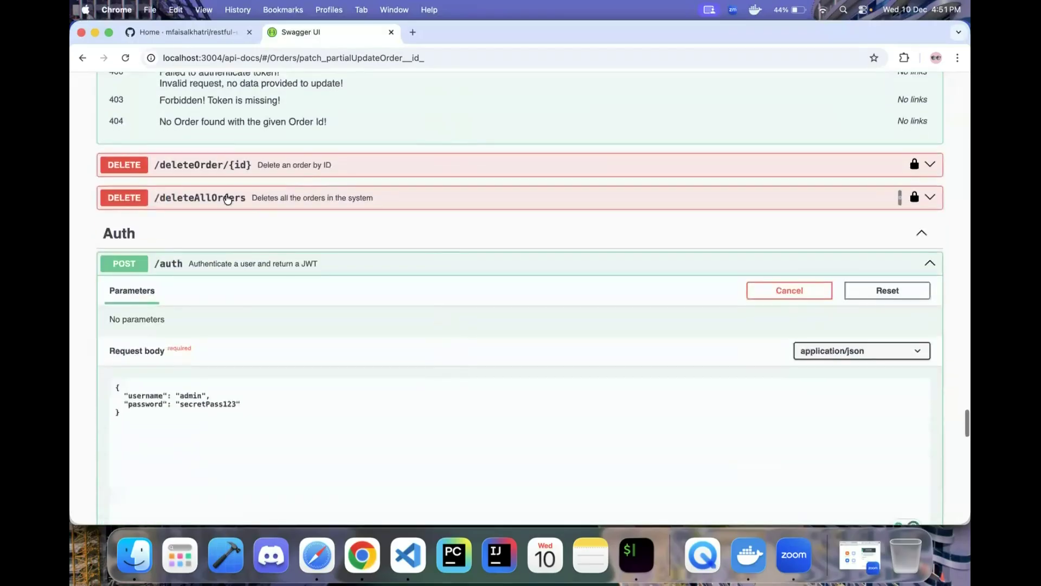
{"action": "left_click", "coordinate": [217, 165]}
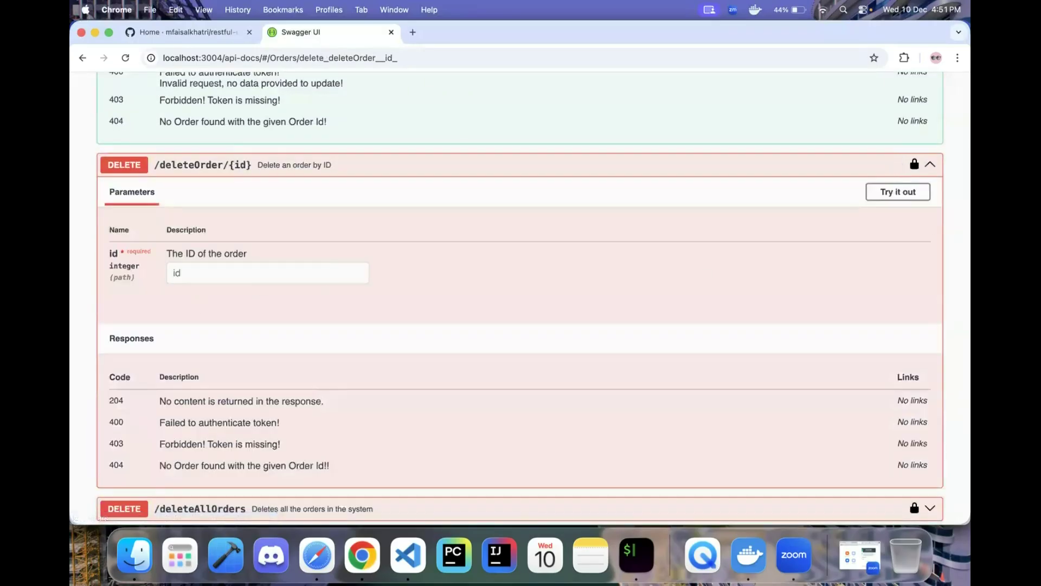
- Delete order 2 via DELETE /deleteOrder and confirm the 204 No Content response
{"action": "left_click", "coordinate": [897, 192]}
{"action": "left_click", "coordinate": [296, 273]}
{"action": "type", "text": "2"}
{"action": "left_click", "coordinate": [402, 328]}
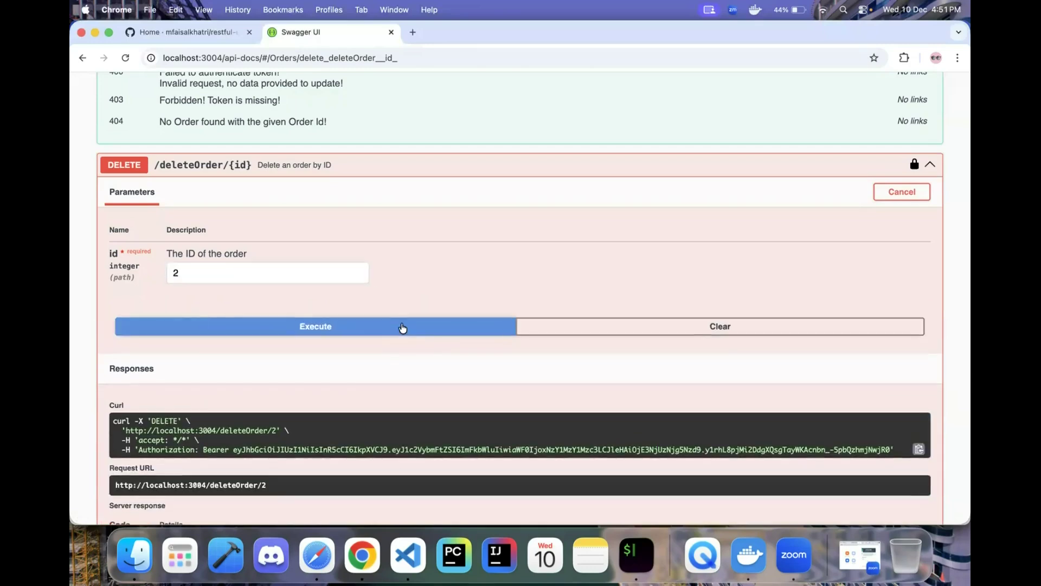
{"action": "scroll", "coordinate": [402, 327], "scroll_direction": "down", "scroll_amount": 5}
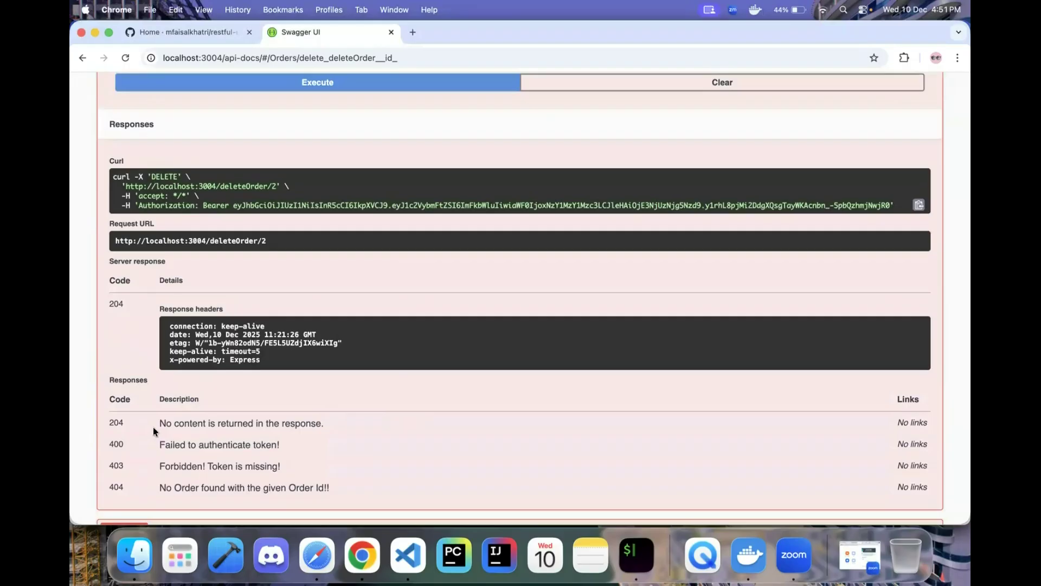
{"action": "left_click_drag", "start_coordinate": [158, 422], "coordinate": [334, 425]}
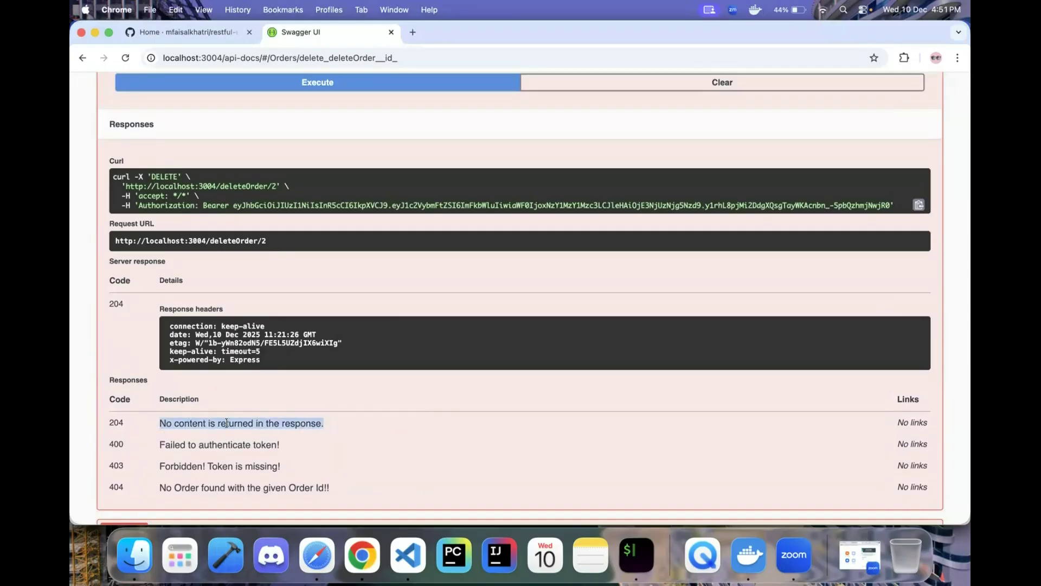
{"action": "scroll", "coordinate": [317, 418], "scroll_direction": "up", "scroll_amount": 1}
{"action": "left_click", "coordinate": [244, 375]}
{"action": "scroll", "coordinate": [243, 324], "scroll_direction": "up", "scroll_amount": 20}
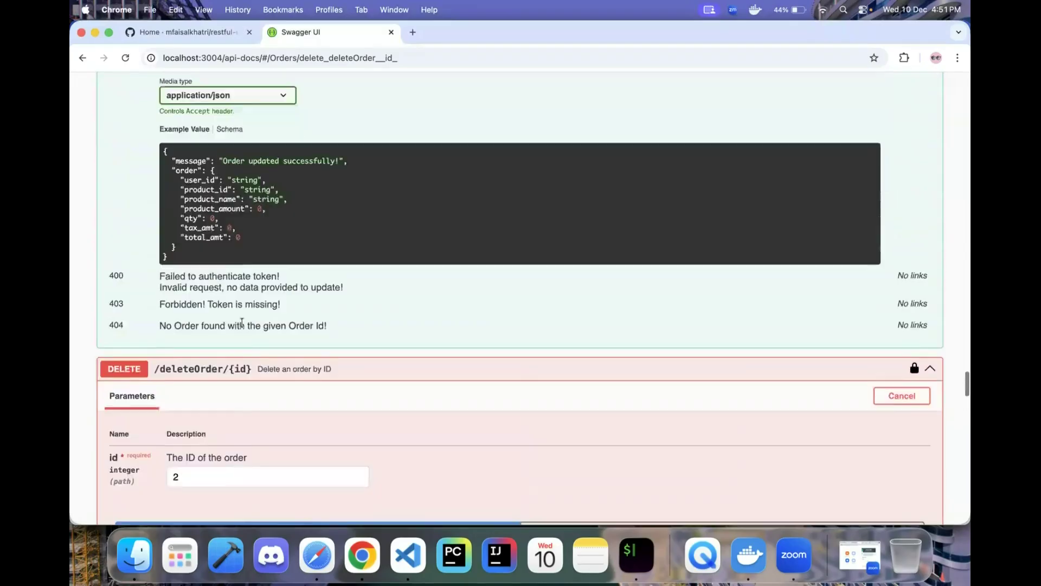
{"action": "scroll", "coordinate": [243, 325], "scroll_direction": "up", "scroll_amount": 10}
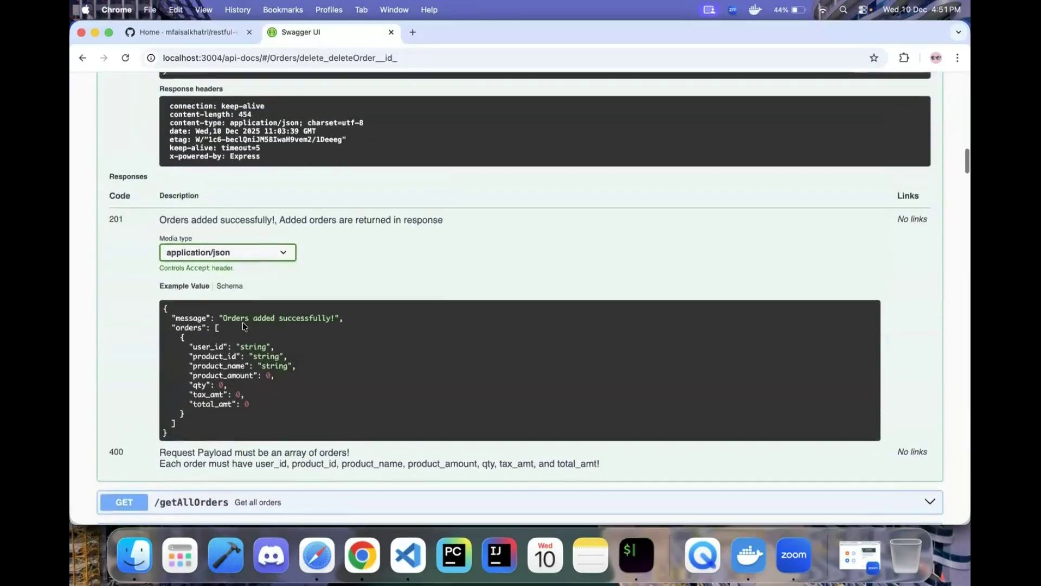
{"action": "scroll", "coordinate": [243, 326], "scroll_direction": "down", "scroll_amount": 5}
- Look up order 2 in getOrder and confirm it returns 404 Not Found
{"action": "left_click", "coordinate": [212, 383]}
{"action": "key", "text": "BackSpace"}
{"action": "type", "text": "2"}
{"action": "key", "text": "Return"}
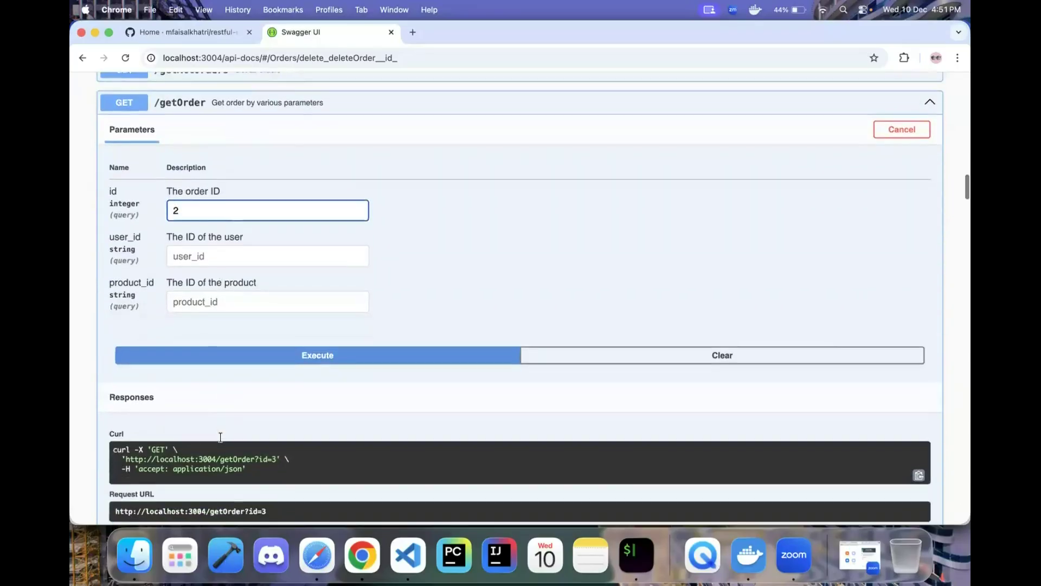
{"action": "scroll", "coordinate": [272, 380], "scroll_direction": "down", "scroll_amount": 1}
{"action": "scroll", "coordinate": [321, 337], "scroll_direction": "down", "scroll_amount": 7}
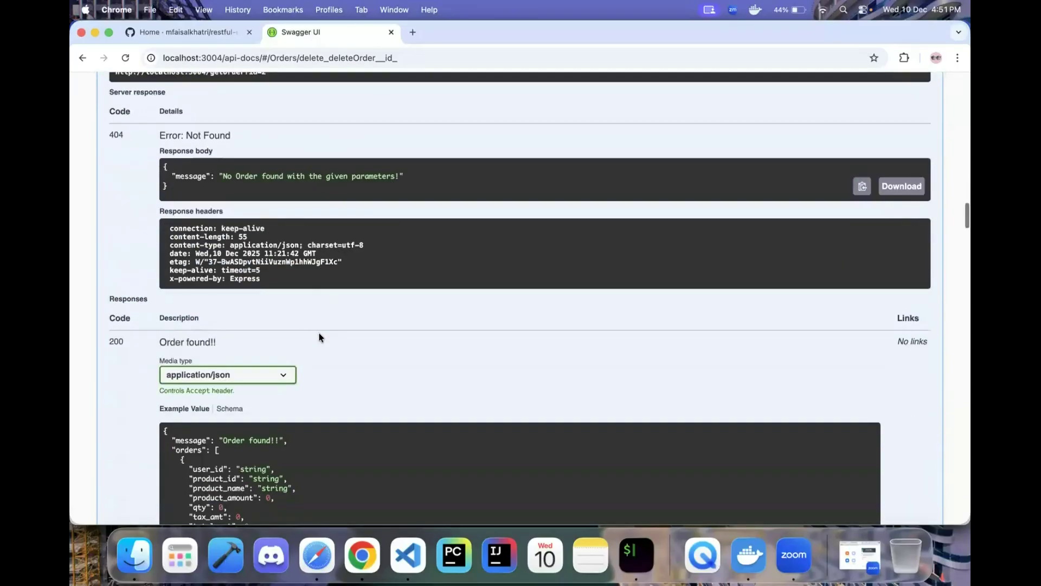
{"action": "left_click_drag", "start_coordinate": [180, 255], "coordinate": [160, 221]}
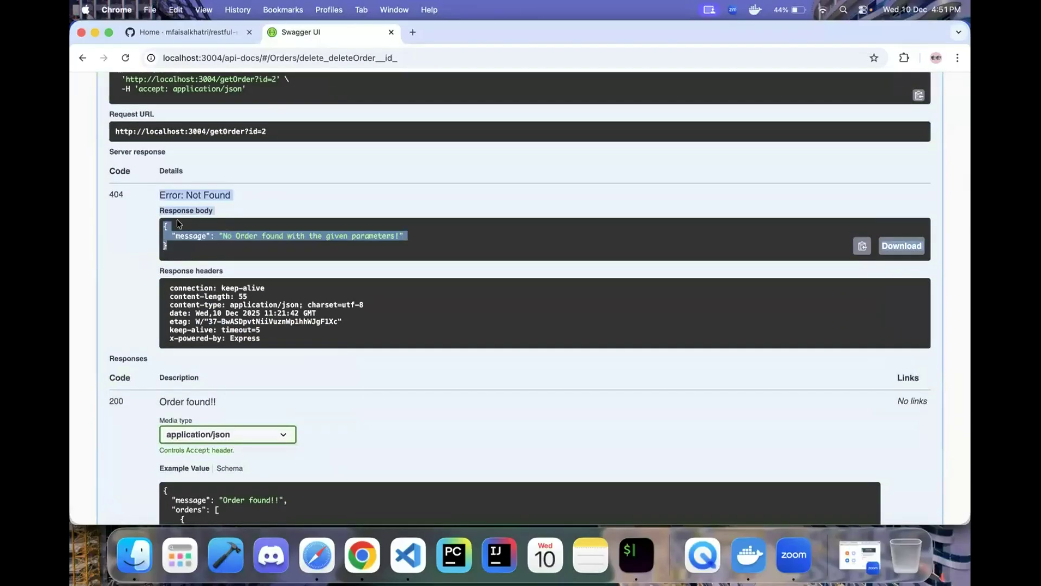
{"action": "left_click", "coordinate": [259, 233]}
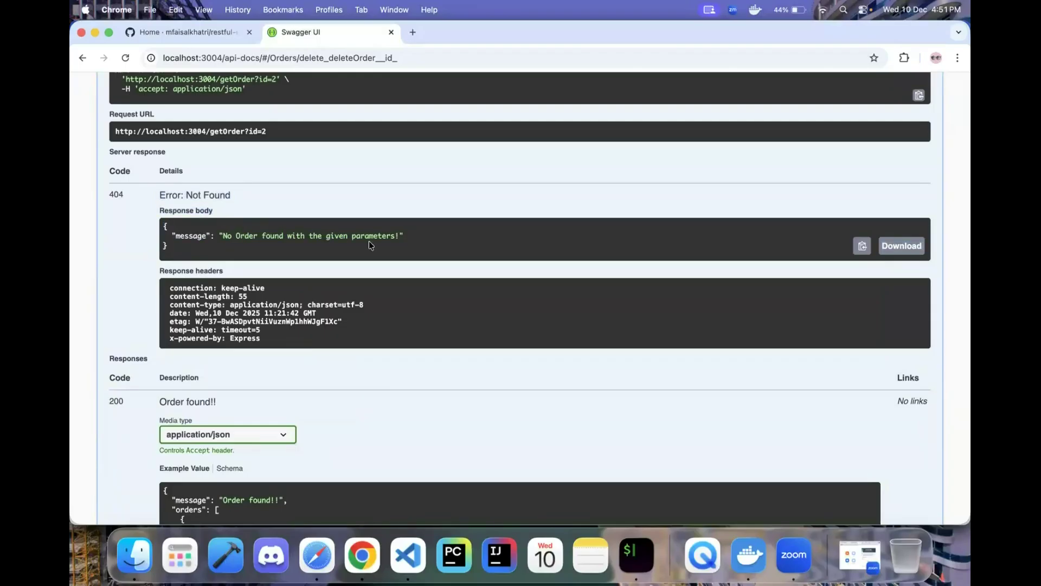
- Expand the GET /getAllOrders endpoint
{"action": "scroll", "coordinate": [369, 243], "scroll_direction": "up", "scroll_amount": 15}
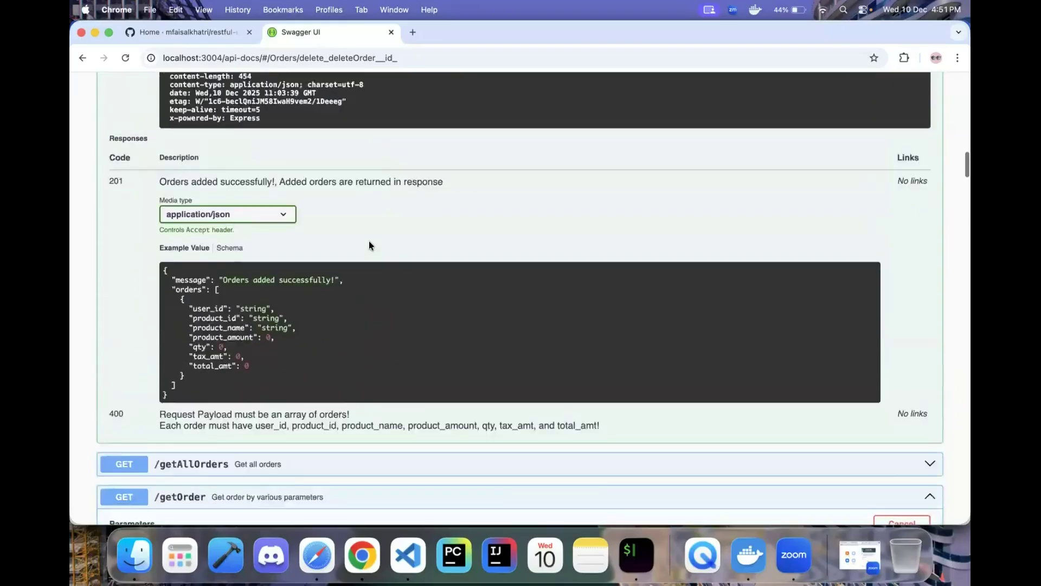
{"action": "scroll", "coordinate": [369, 244], "scroll_direction": "down", "scroll_amount": 5}
{"action": "left_click", "coordinate": [367, 242]}
{"action": "scroll", "coordinate": [237, 227], "scroll_direction": "down", "scroll_amount": 2}
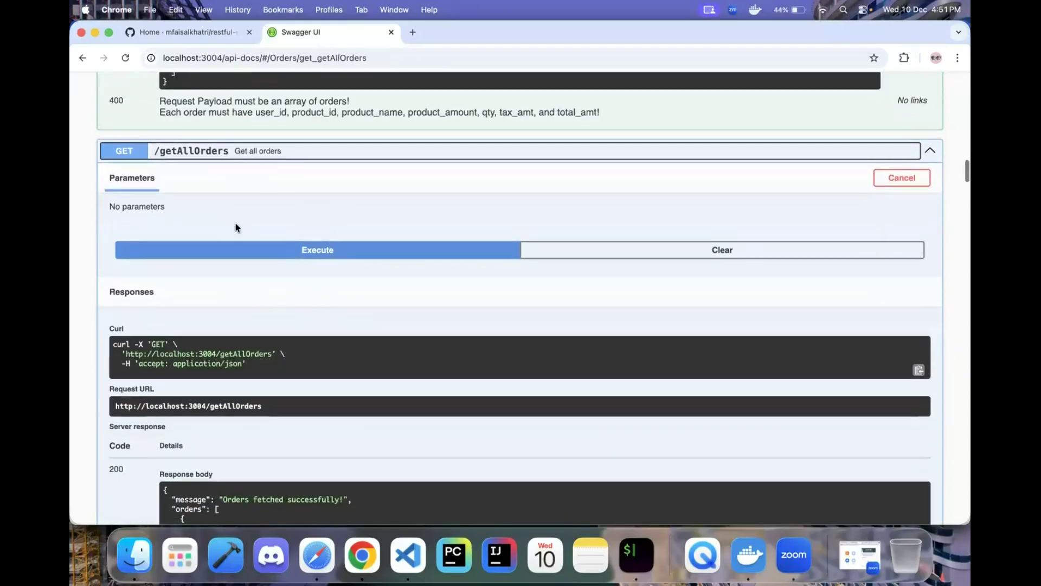
- Execute getAllOrders and confirm the list holds only orders 1 and 3
{"action": "left_click", "coordinate": [302, 253]}
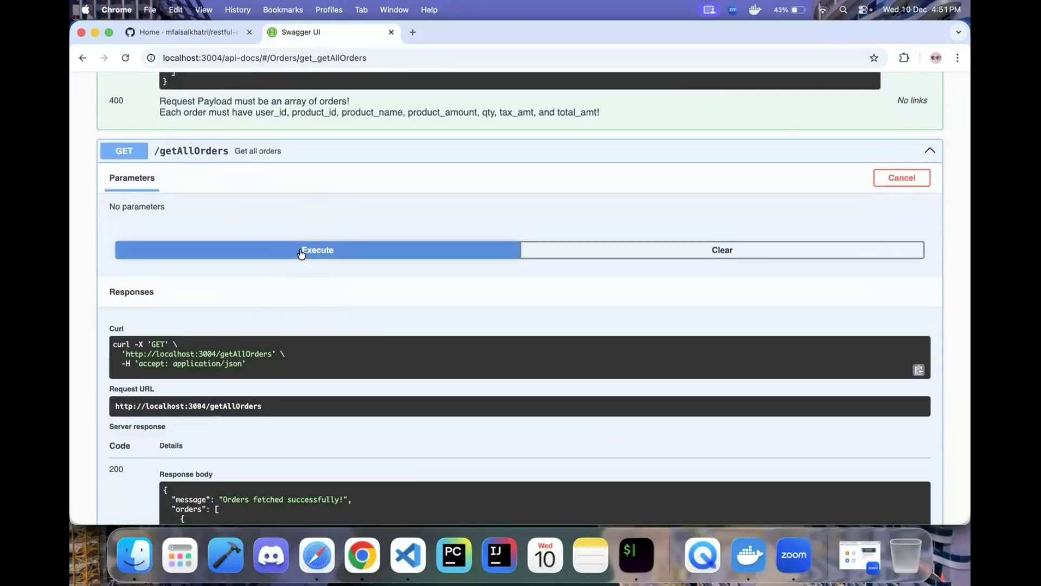
{"action": "scroll", "coordinate": [406, 370], "scroll_direction": "down", "scroll_amount": 3}
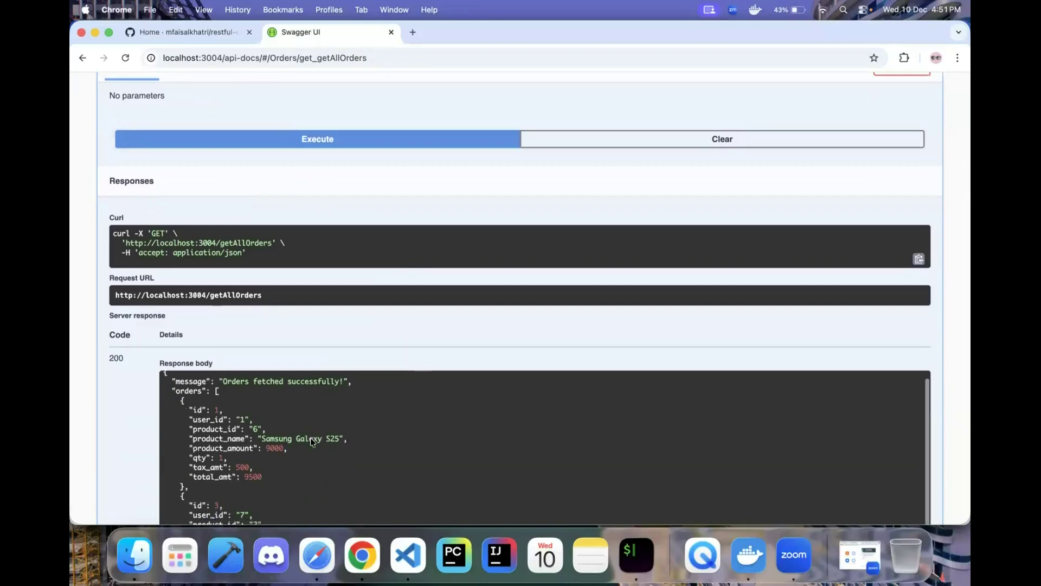
{"action": "scroll", "coordinate": [310, 439], "scroll_direction": "down", "scroll_amount": 2}
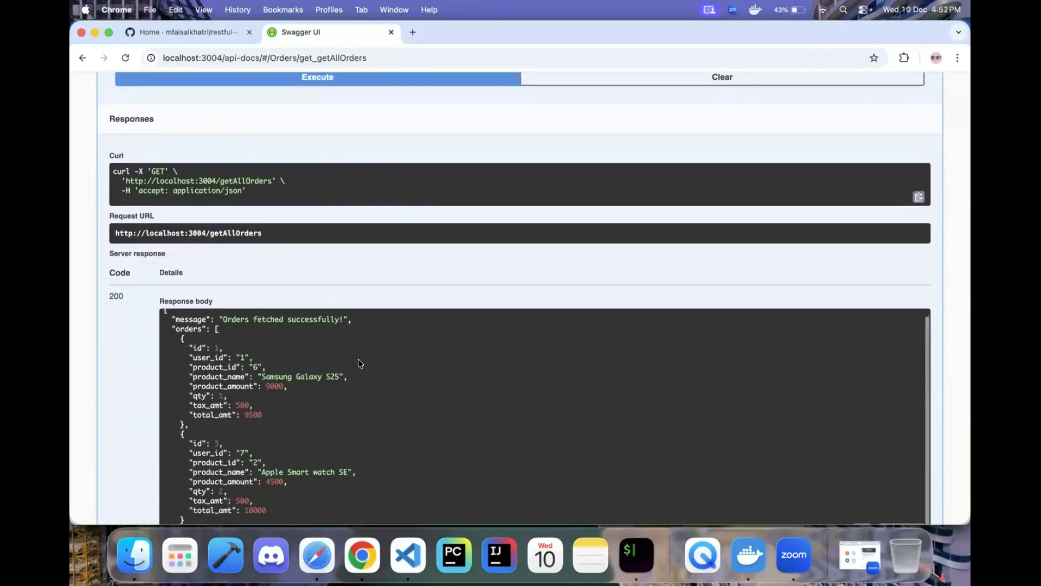
{"action": "scroll", "coordinate": [415, 276], "scroll_direction": "down", "scroll_amount": 4}
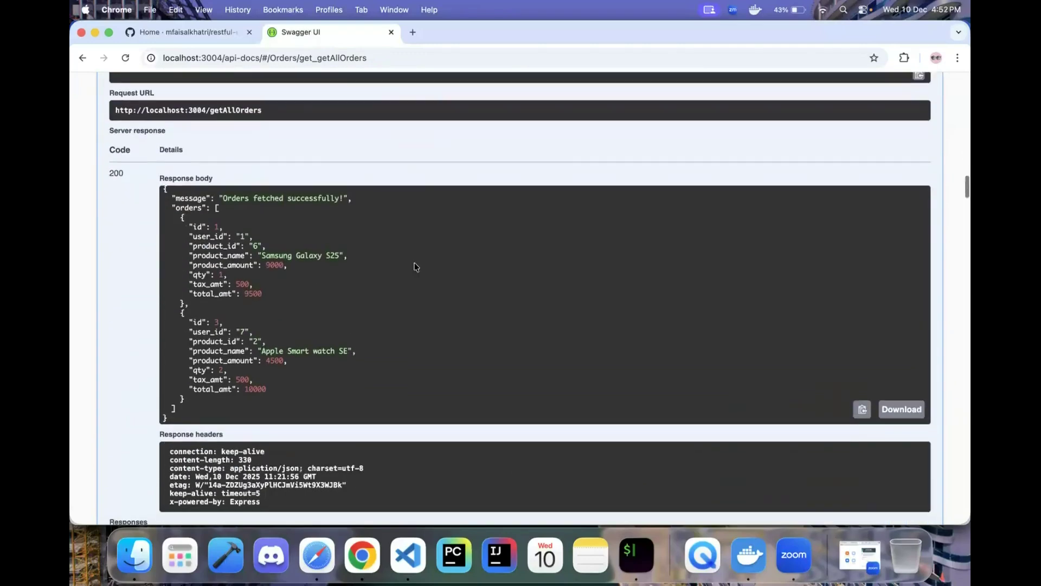
{"action": "left_click_drag", "start_coordinate": [181, 311], "coordinate": [265, 397]}
{"action": "left_click", "coordinate": [199, 308]}
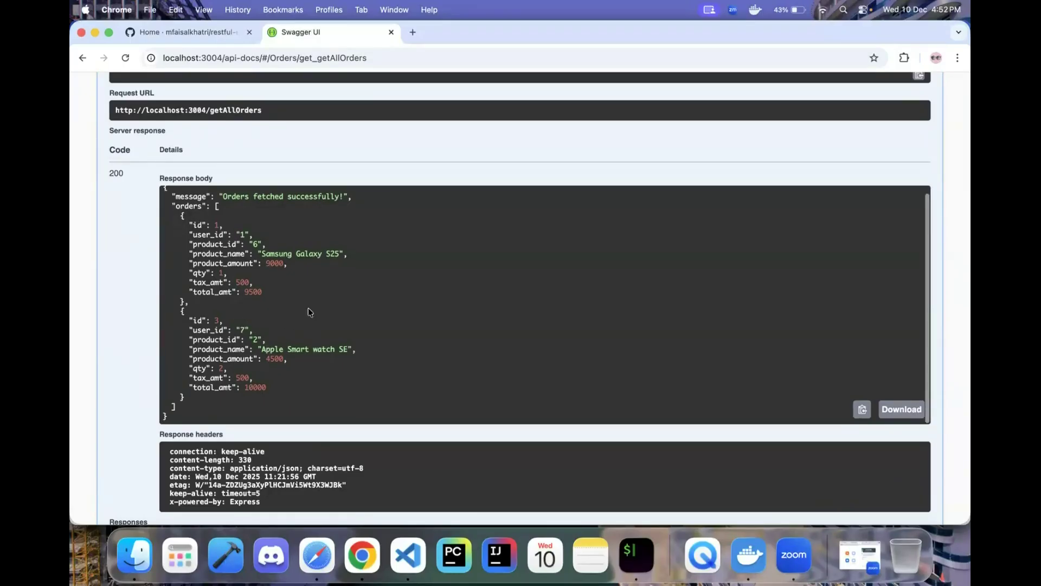
- Scroll down and expand the DELETE /deleteAllOrders endpoint
{"action": "scroll", "coordinate": [104, 298], "scroll_direction": "down", "scroll_amount": 10}
{"action": "scroll", "coordinate": [104, 294], "scroll_direction": "down", "scroll_amount": 20}
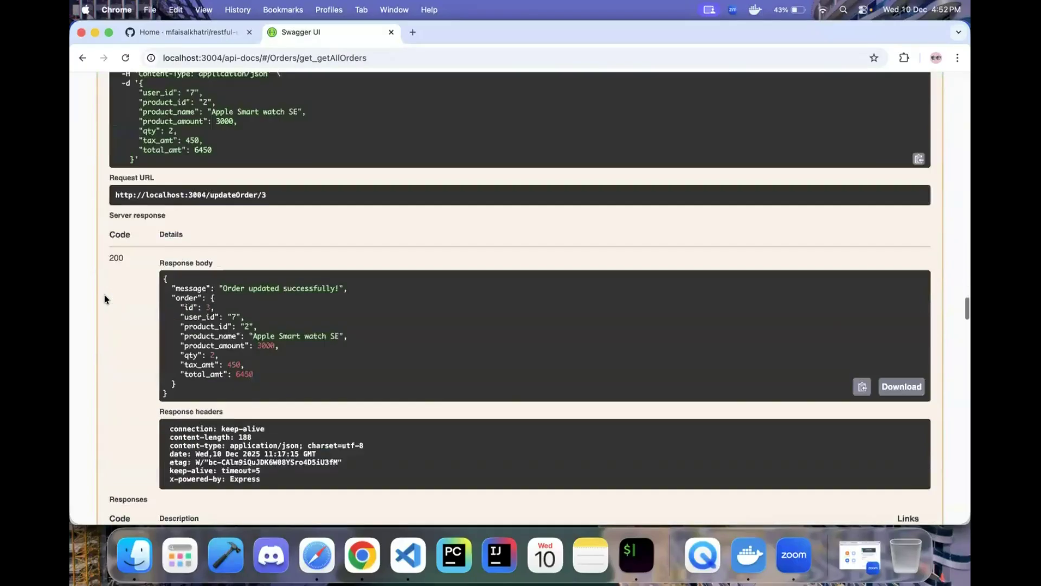
{"action": "scroll", "coordinate": [104, 295], "scroll_direction": "down", "scroll_amount": 20}
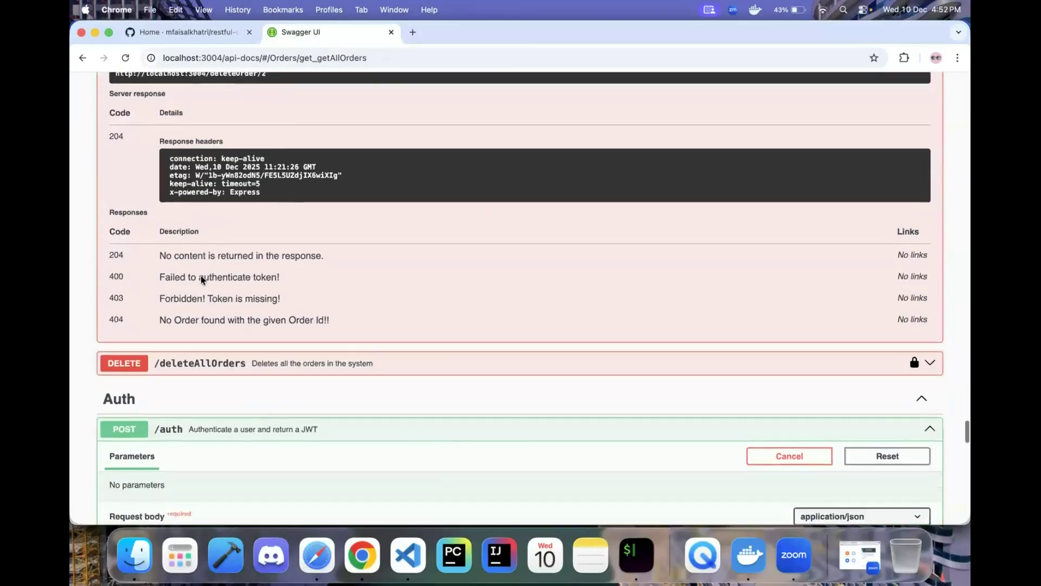
{"action": "scroll", "coordinate": [201, 276], "scroll_direction": "down", "scroll_amount": 5}
{"action": "left_click", "coordinate": [249, 177]}
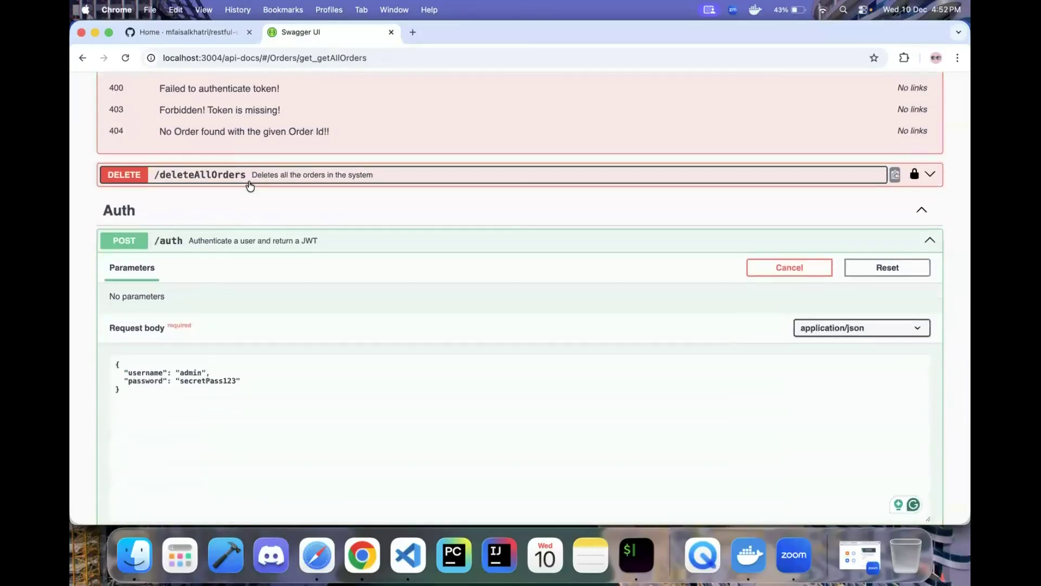
- Delete all orders with DELETE /deleteAllOrders, getting a 204 response
{"action": "left_click", "coordinate": [905, 203]}
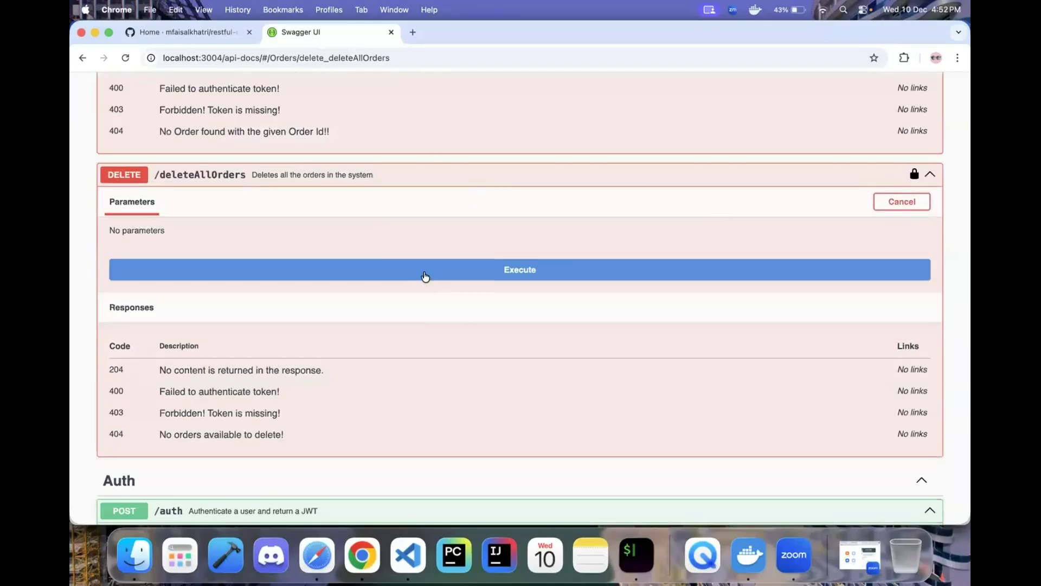
{"action": "left_click", "coordinate": [425, 274]}
{"action": "scroll", "coordinate": [333, 415], "scroll_direction": "down", "scroll_amount": 5}
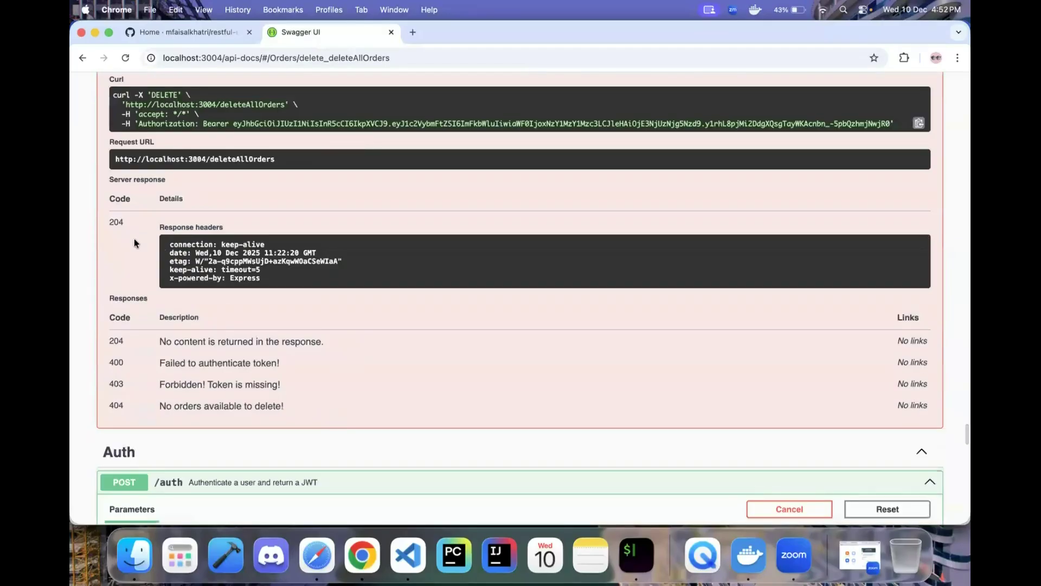
{"action": "scroll", "coordinate": [135, 243], "scroll_direction": "up", "scroll_amount": 15}
{"action": "scroll", "coordinate": [149, 251], "scroll_direction": "up", "scroll_amount": 20}
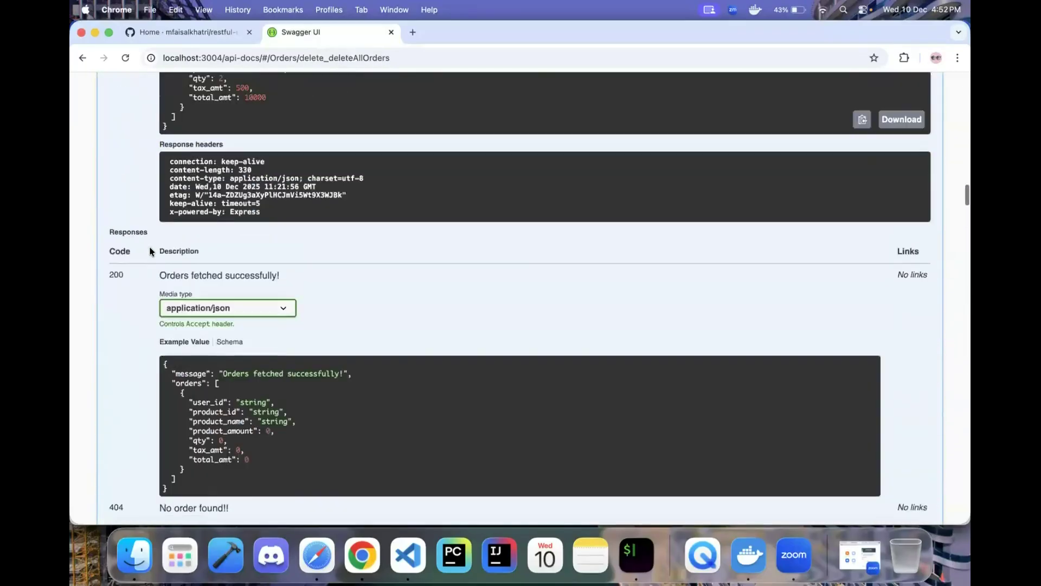
{"action": "scroll", "coordinate": [150, 251], "scroll_direction": "up", "scroll_amount": 15}
- Rerun getAllOrders and confirm it now returns 404 'No order found!!'
{"action": "left_click", "coordinate": [248, 234]}
{"action": "scroll", "coordinate": [311, 250], "scroll_direction": "down", "scroll_amount": 5}
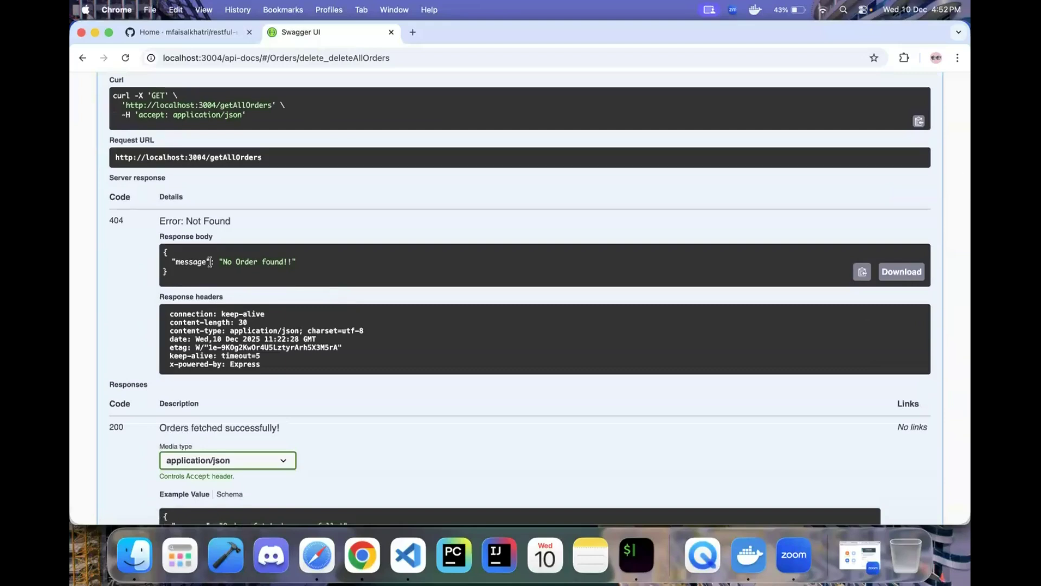
{"action": "left_click_drag", "start_coordinate": [209, 262], "coordinate": [166, 252]}
{"action": "left_click", "coordinate": [326, 261]}
{"action": "scroll", "coordinate": [295, 309], "scroll_direction": "down", "scroll_amount": 5}
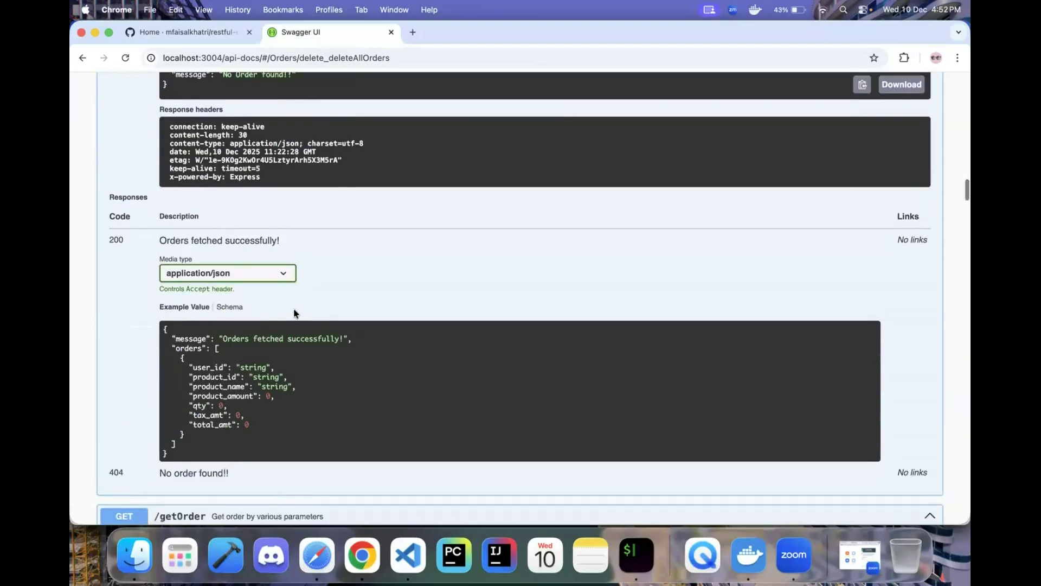
{"action": "mouse_move", "coordinate": [102, 402]}
{"action": "left_mouse_down"}
{"action": "mouse_move", "coordinate": [250, 401]}
{"action": "mouse_move", "coordinate": [112, 402]}
{"action": "left_mouse_up"}
{"action": "left_click", "coordinate": [250, 401]}
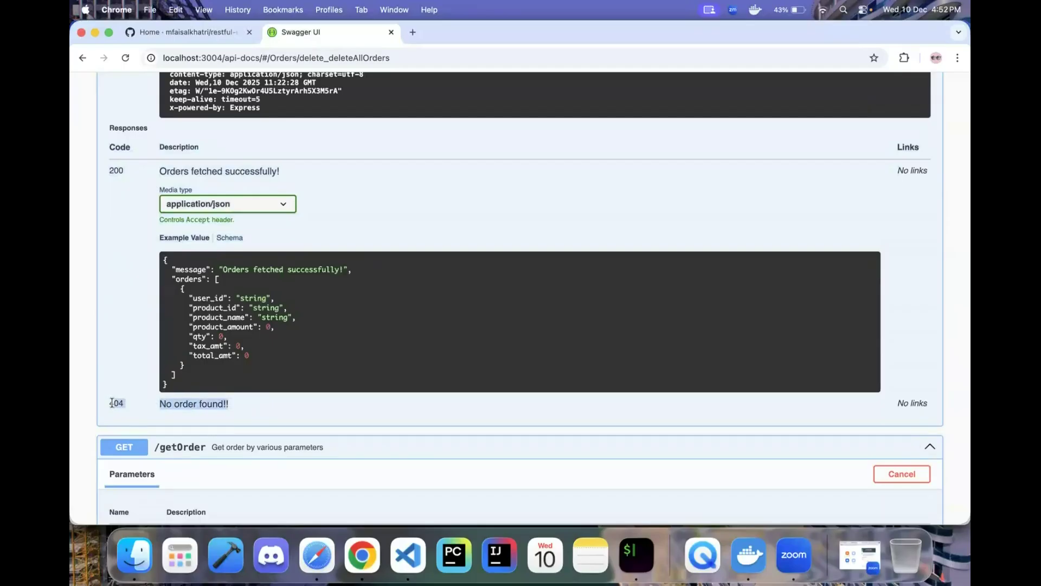
{"action": "left_click", "coordinate": [138, 404]}
{"action": "scroll", "coordinate": [163, 403], "scroll_direction": "down", "scroll_amount": 3}
- Query getOrder with id 3 instead of 2 and check its 404 Not Found response
{"action": "left_click", "coordinate": [206, 386]}
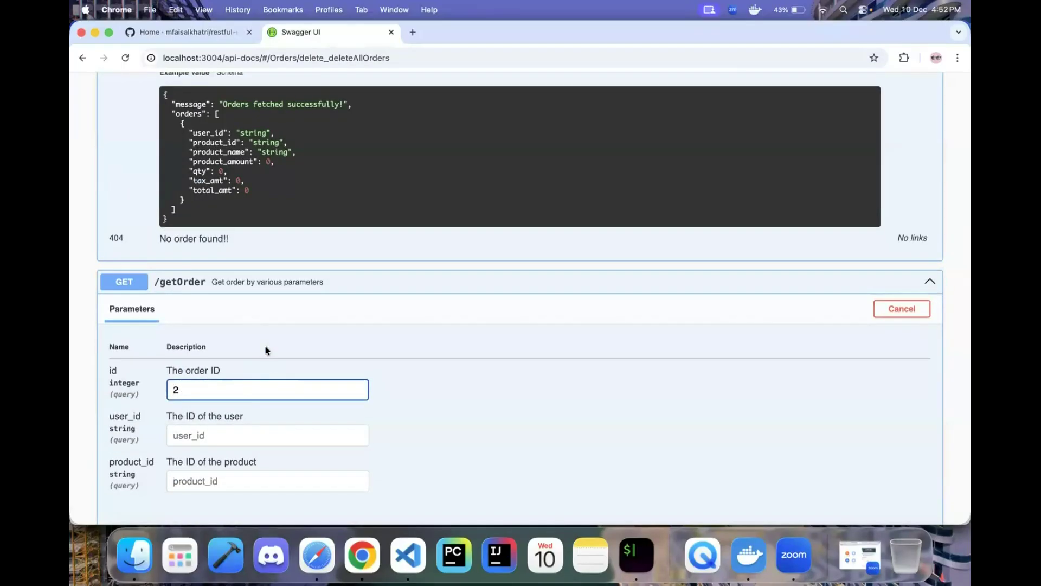
{"action": "scroll", "coordinate": [265, 358], "scroll_direction": "down", "scroll_amount": 2}
{"action": "left_click", "coordinate": [200, 260]}
{"action": "key", "text": "BackSpace"}
{"action": "type", "text": "3"}
{"action": "scroll", "coordinate": [230, 315], "scroll_direction": "down", "scroll_amount": 2}
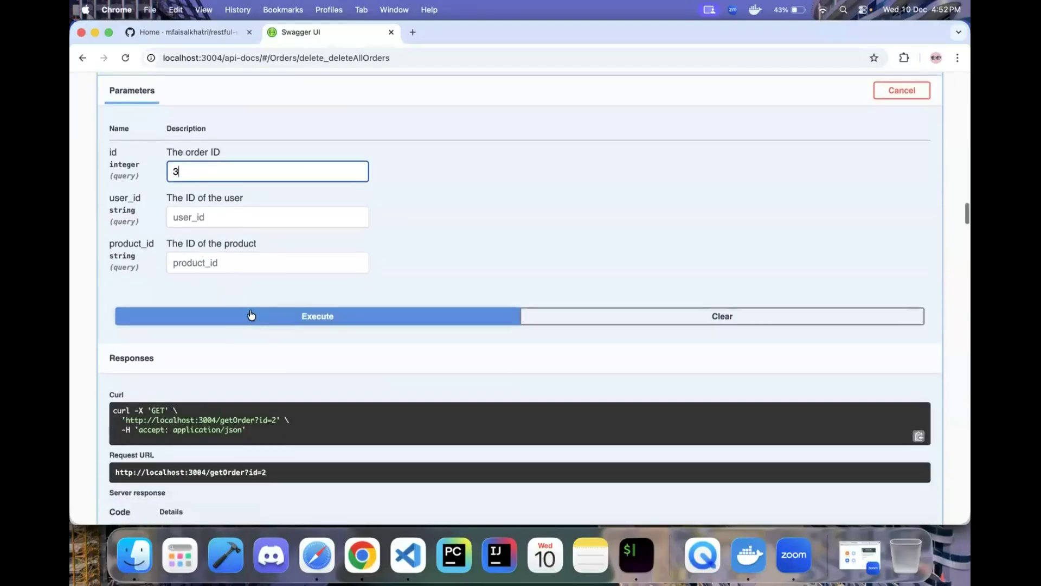
{"action": "left_click", "coordinate": [250, 314]}
{"action": "scroll", "coordinate": [281, 360], "scroll_direction": "down", "scroll_amount": 4}
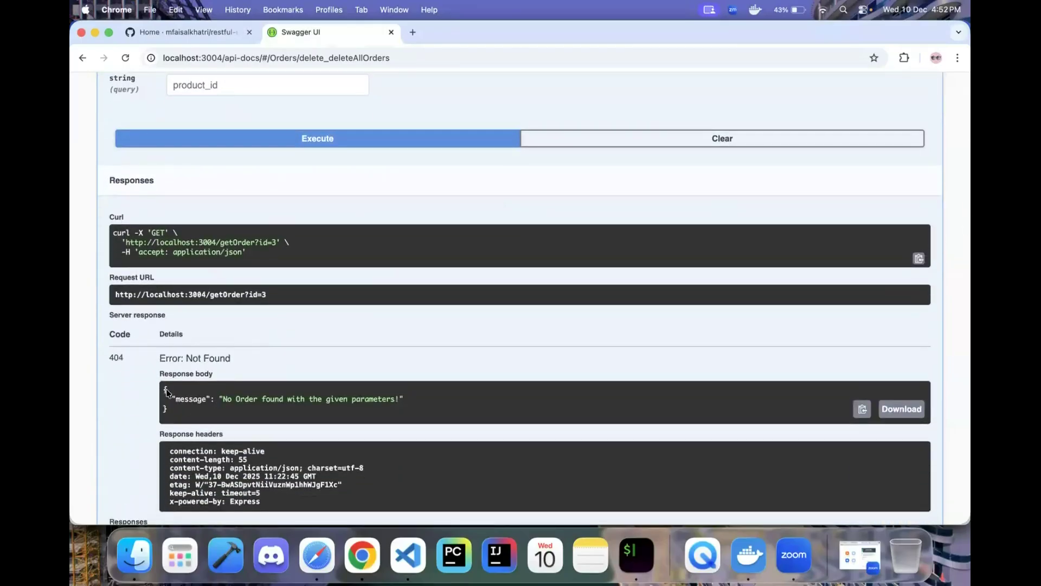
{"action": "left_click_drag", "start_coordinate": [162, 390], "coordinate": [187, 418]}
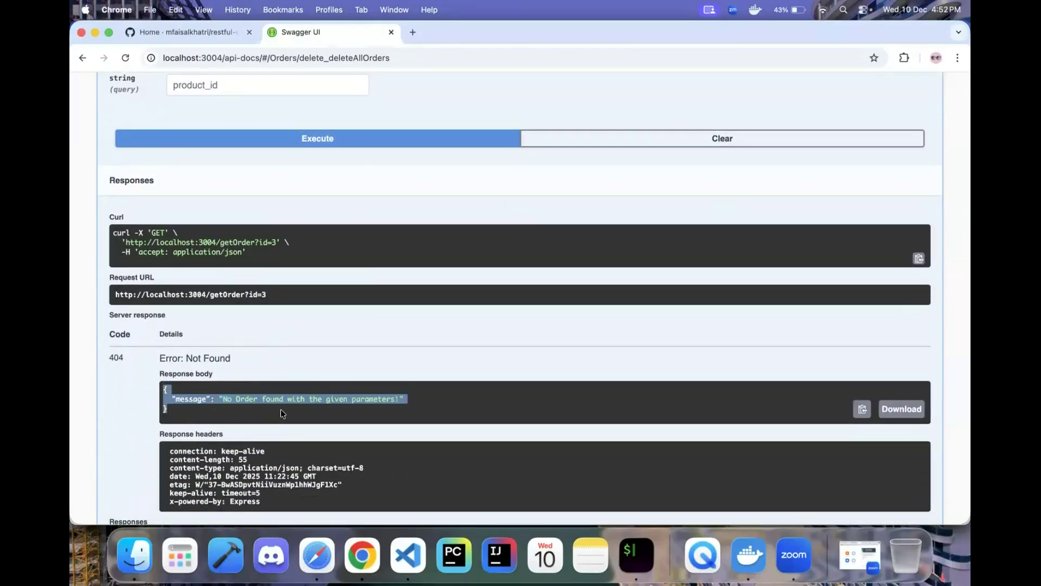
{"action": "scroll", "coordinate": [286, 412], "scroll_direction": "down", "scroll_amount": 5}
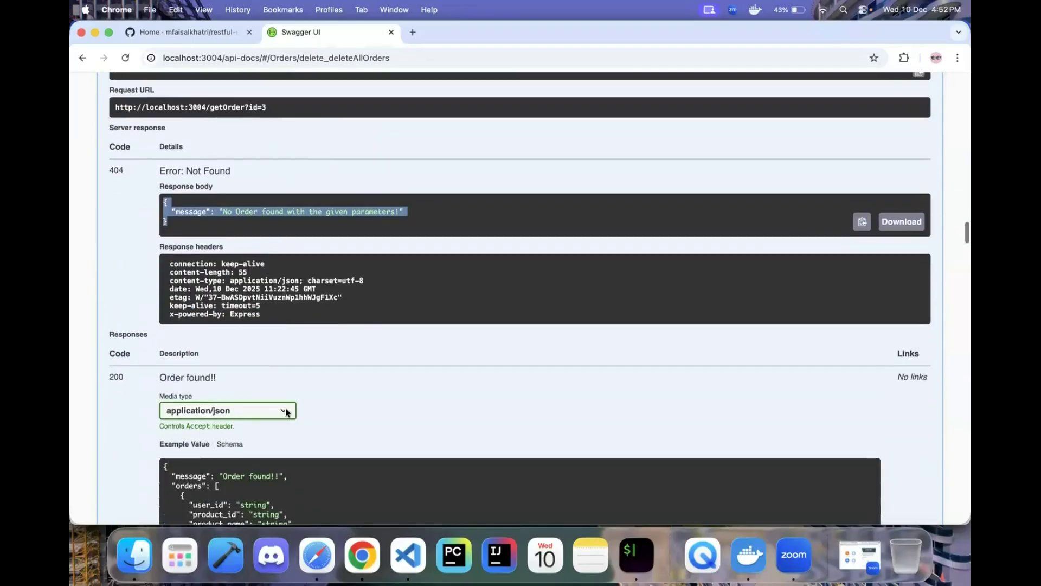
{"action": "scroll", "coordinate": [382, 309], "scroll_direction": "down", "scroll_amount": 8}
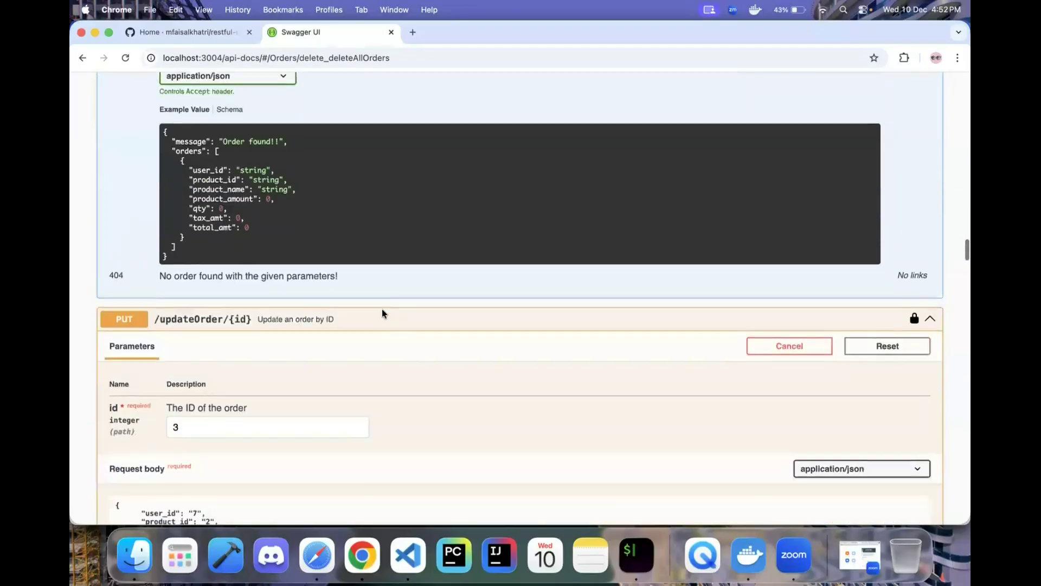
{"action": "scroll", "coordinate": [382, 310], "scroll_direction": "up", "scroll_amount": 1}
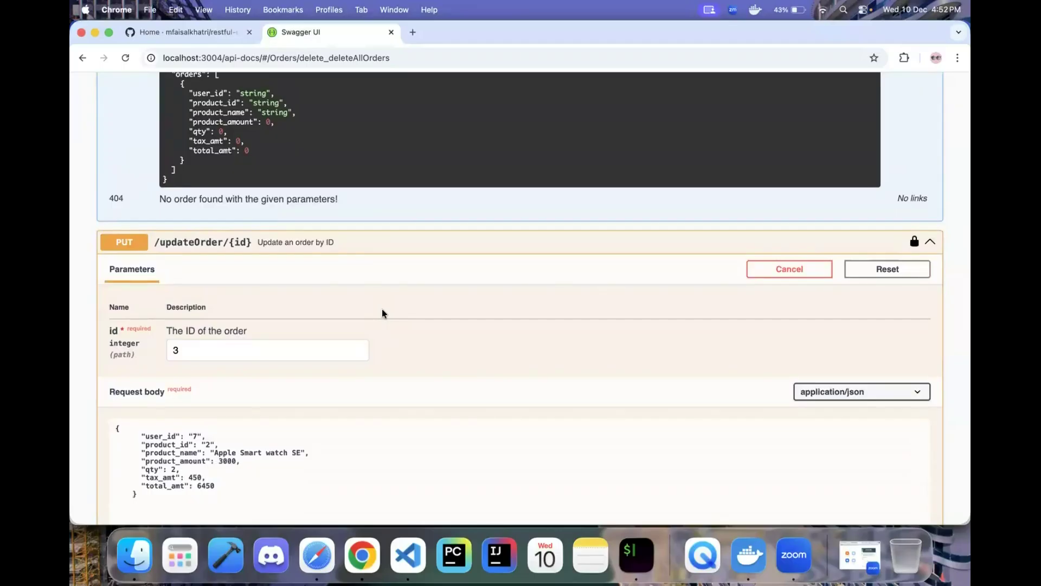
{"action": "scroll", "coordinate": [393, 344], "scroll_direction": "down", "scroll_amount": 20}
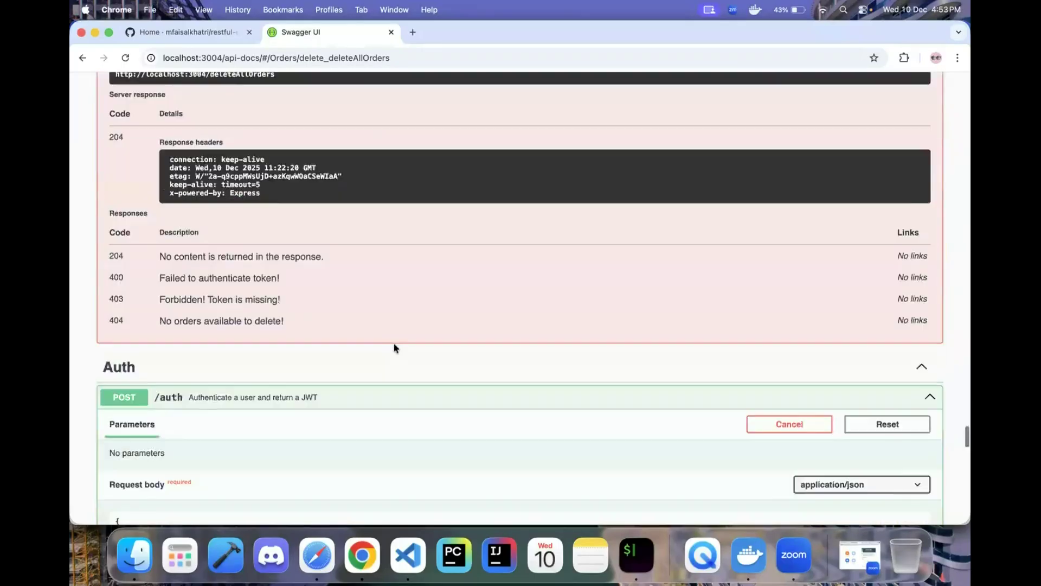
- Expand POST /imageUpload to review its multipart image field and 200/400/401/403 responses
{"action": "scroll", "coordinate": [394, 343], "scroll_direction": "down", "scroll_amount": 20}
{"action": "scroll", "coordinate": [394, 344], "scroll_direction": "up", "scroll_amount": 20}
{"action": "scroll", "coordinate": [393, 344], "scroll_direction": "down", "scroll_amount": 10}
{"action": "scroll", "coordinate": [325, 401], "scroll_direction": "down", "scroll_amount": 3}
{"action": "left_click", "coordinate": [226, 462]}
{"action": "scroll", "coordinate": [226, 460], "scroll_direction": "down", "scroll_amount": 5}
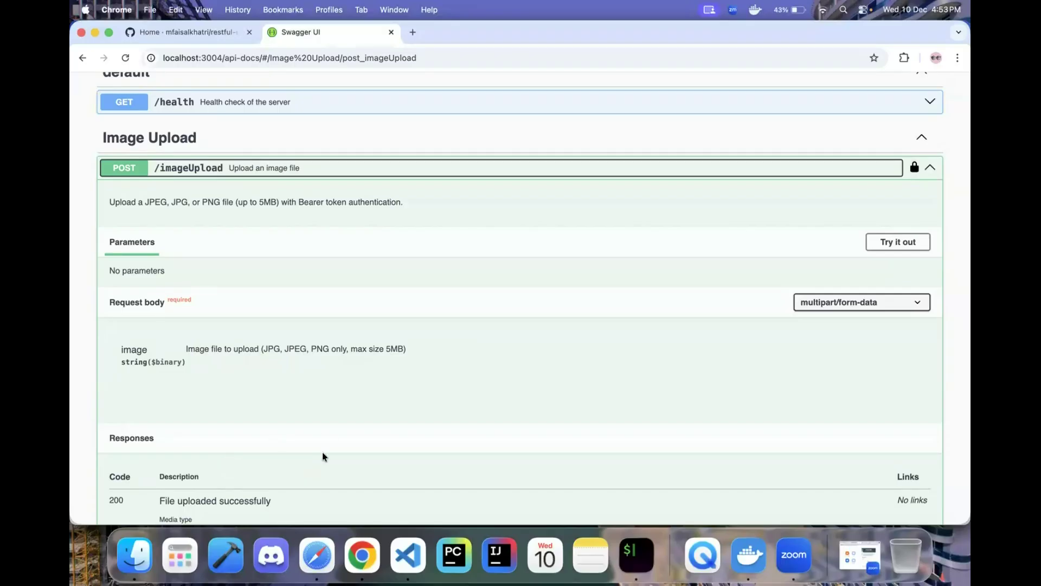
{"action": "scroll", "coordinate": [322, 451], "scroll_direction": "down", "scroll_amount": 3}
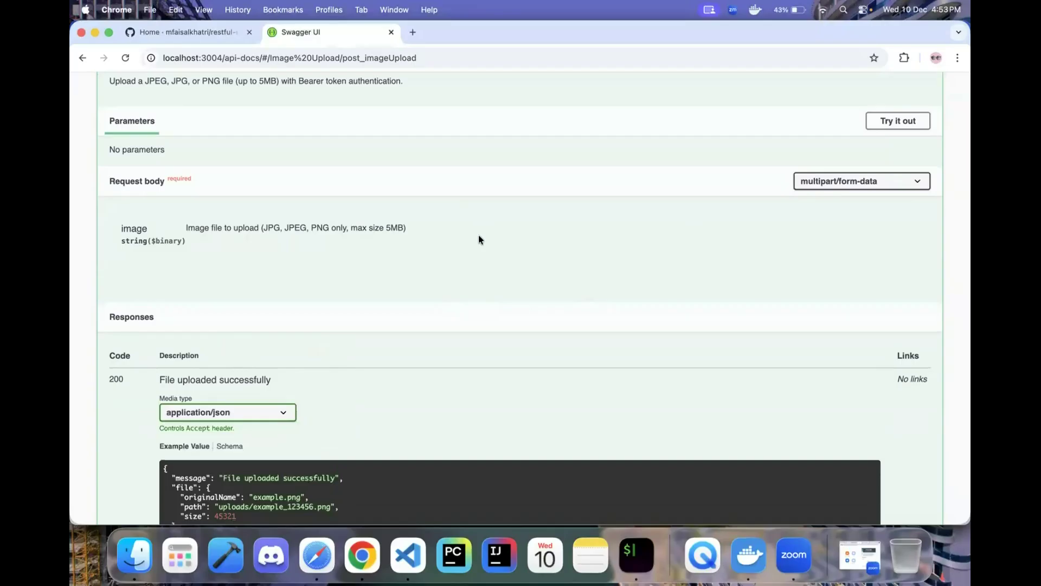
{"action": "scroll", "coordinate": [629, 201], "scroll_direction": "up", "scroll_amount": 1}
{"action": "scroll", "coordinate": [597, 376], "scroll_direction": "down", "scroll_amount": 5}
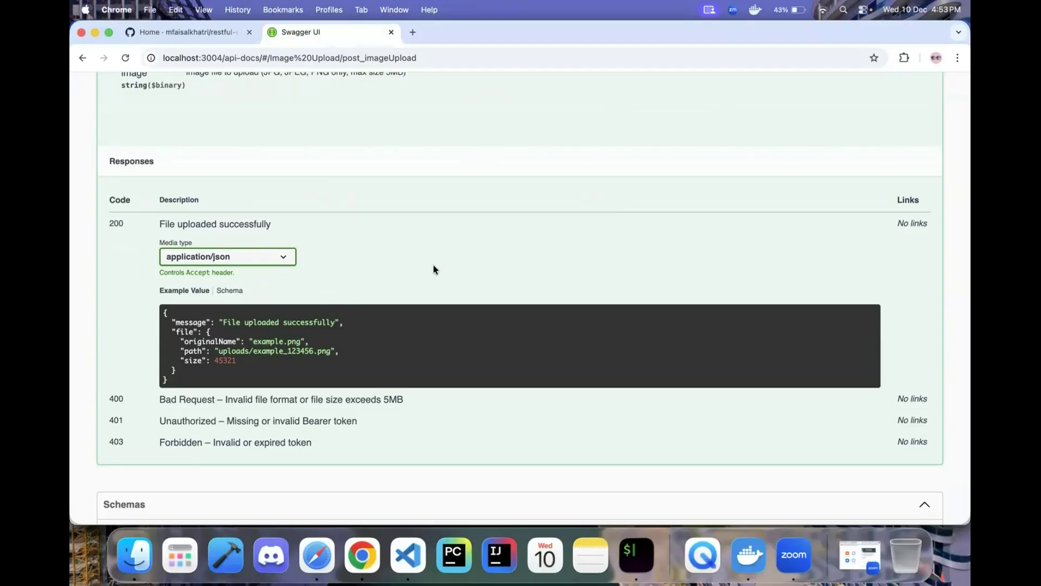
- Switch to the restful-ecommerce GitHub wiki page
{"action": "left_click", "coordinate": [200, 32]}
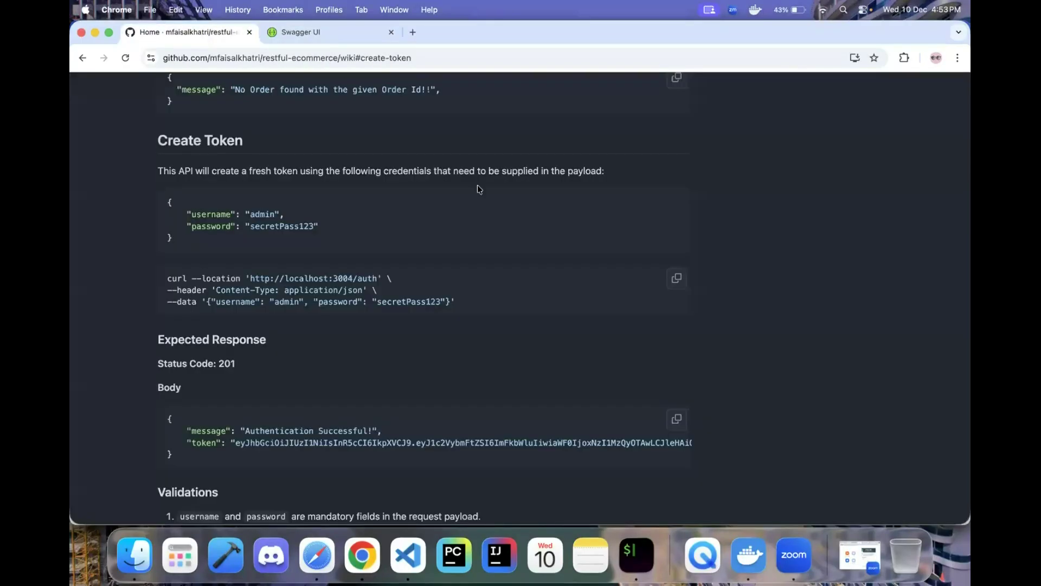
{"action": "scroll", "coordinate": [477, 187], "scroll_direction": "up", "scroll_amount": 5}
{"action": "scroll", "coordinate": [477, 189], "scroll_direction": "up", "scroll_amount": 20}
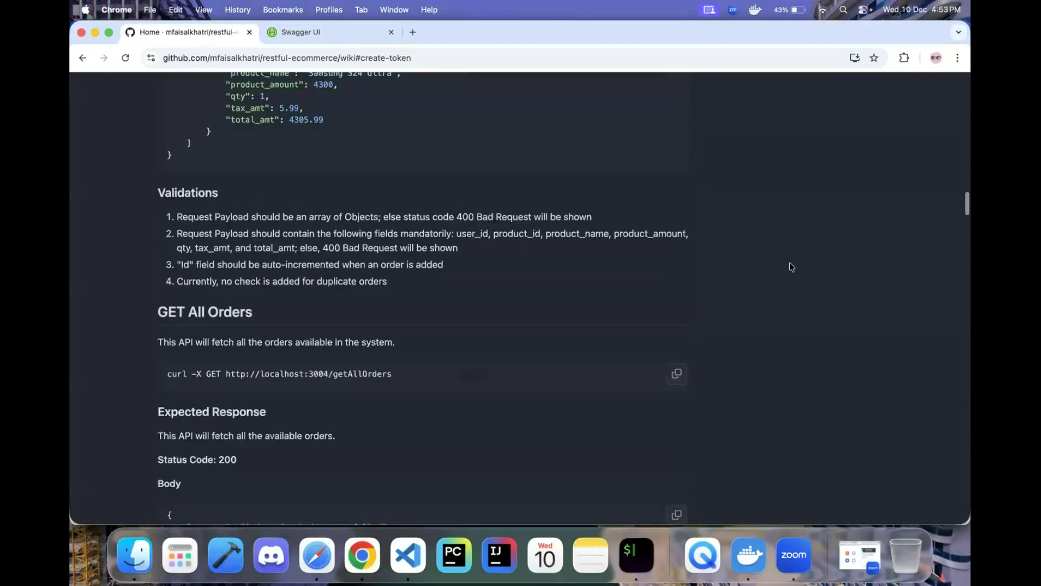
{"action": "scroll", "coordinate": [463, 197], "scroll_direction": "up", "scroll_amount": 3}
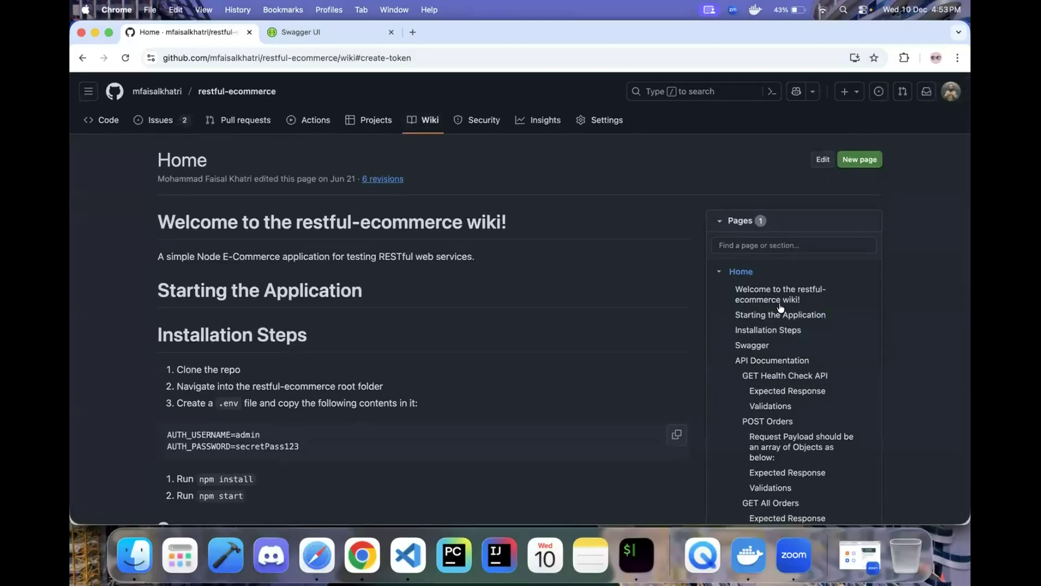
{"action": "scroll", "coordinate": [375, 364], "scroll_direction": "down", "scroll_amount": 3}
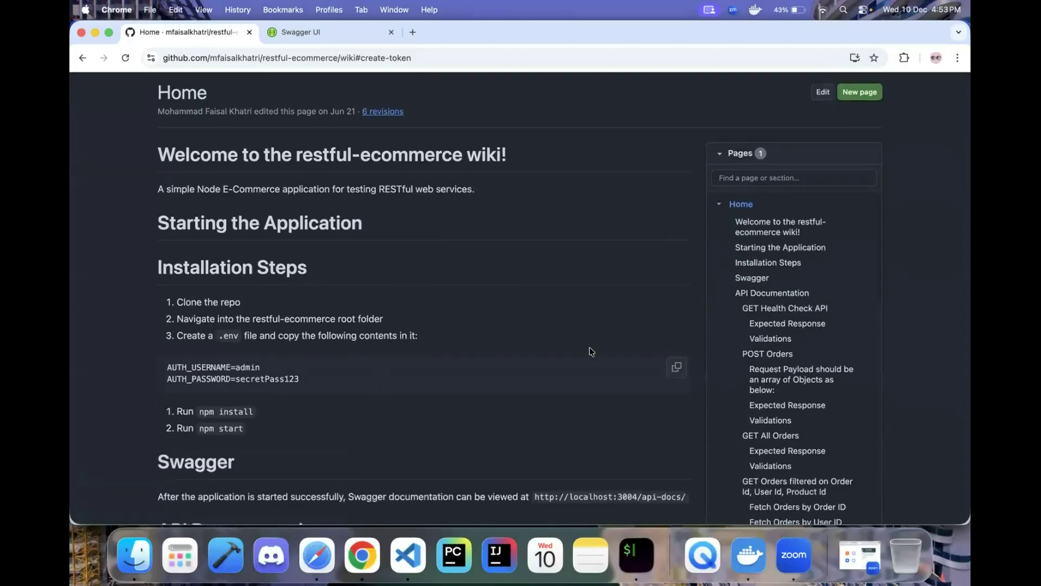
{"action": "scroll", "coordinate": [825, 247], "scroll_direction": "down", "scroll_amount": 3}
- Jump to GET Health Check API and scroll to the POST Orders validation rules
{"action": "left_click", "coordinate": [785, 240]}
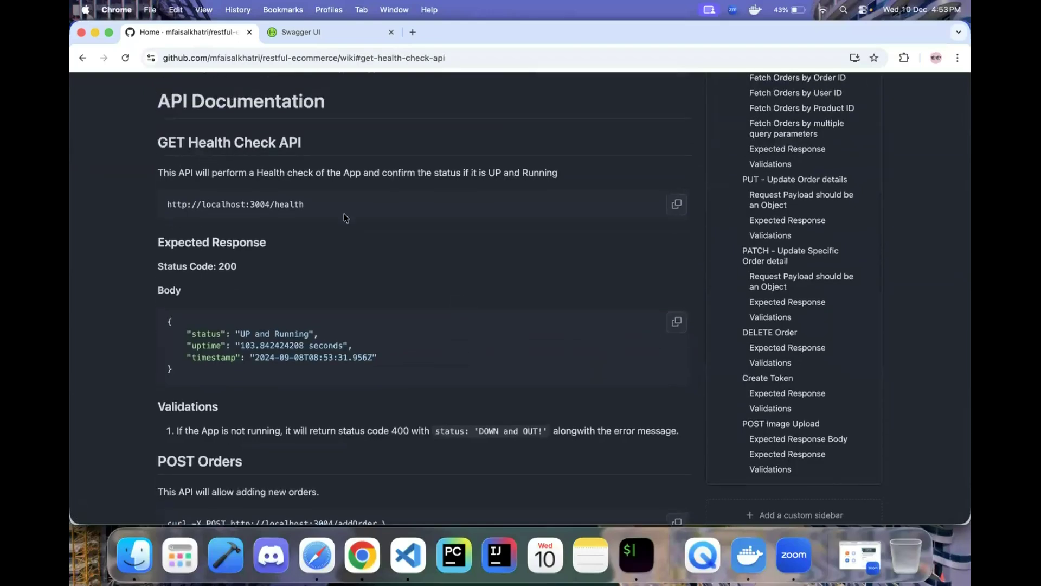
{"action": "scroll", "coordinate": [341, 317], "scroll_direction": "down", "scroll_amount": 2}
{"action": "scroll", "coordinate": [279, 392], "scroll_direction": "down", "scroll_amount": 9}
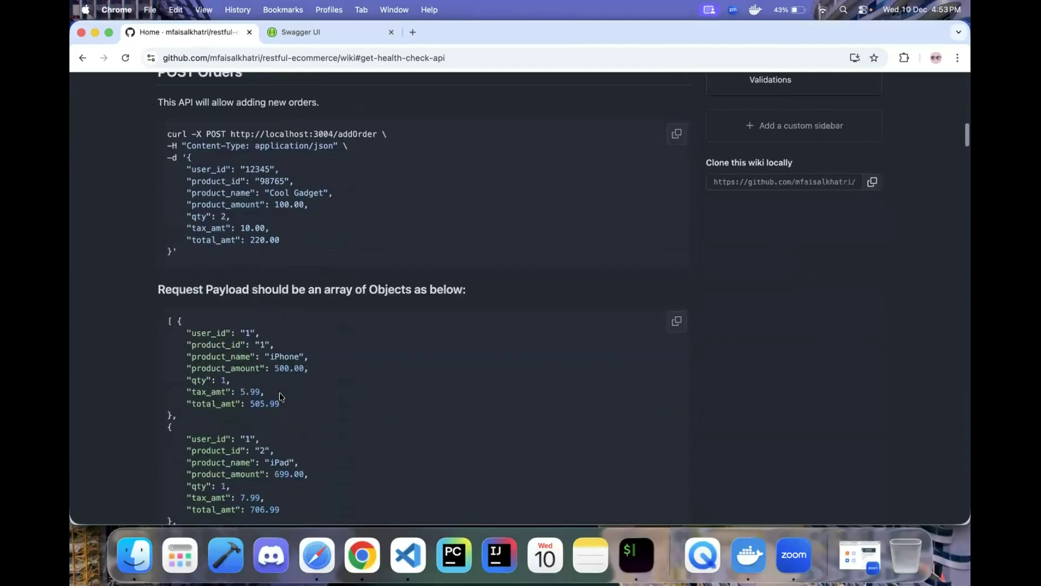
{"action": "scroll", "coordinate": [278, 393], "scroll_direction": "down", "scroll_amount": 9}
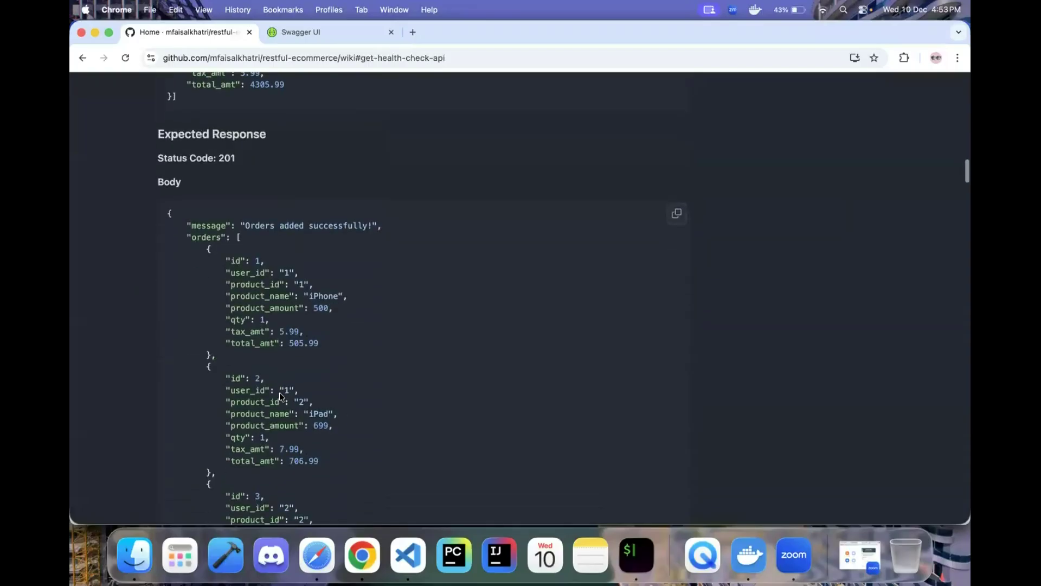
{"action": "scroll", "coordinate": [242, 293], "scroll_direction": "down", "scroll_amount": 9}
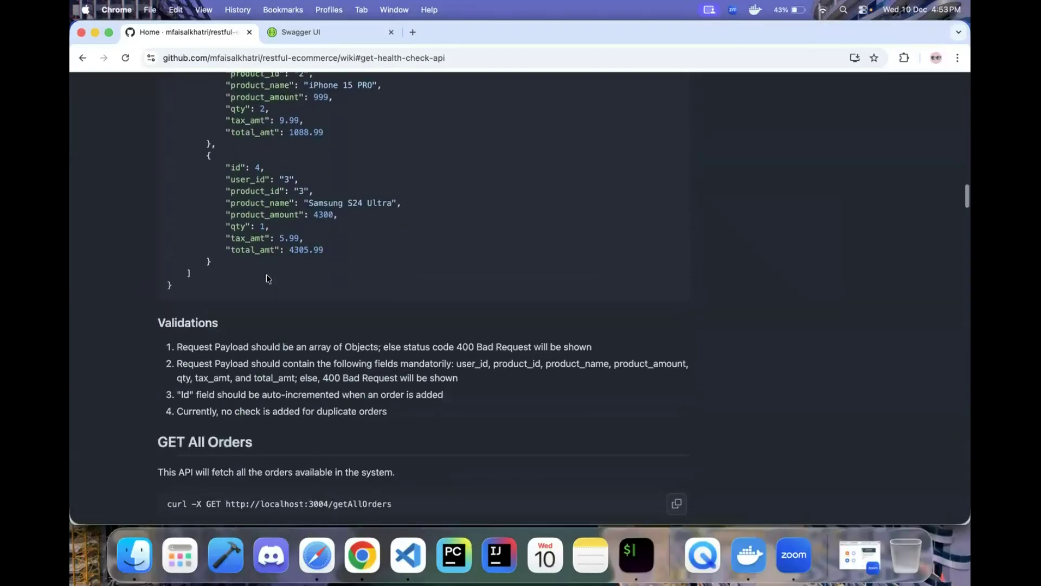
{"action": "left_click_drag", "start_coordinate": [157, 322], "coordinate": [472, 396]}
{"action": "left_click", "coordinate": [476, 410]}
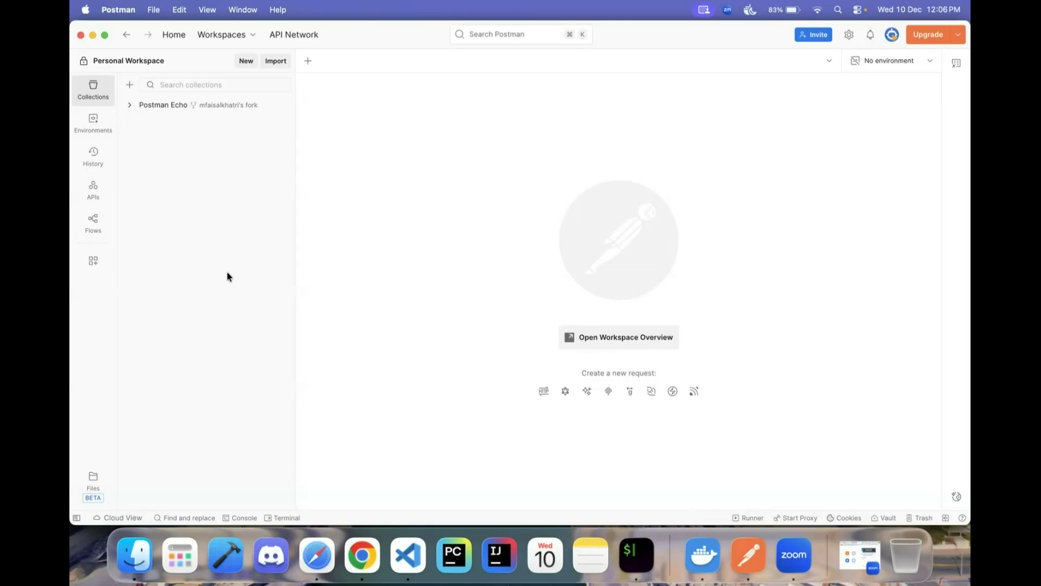
- Read the README's Postman import steps, noting swagger.json and swagger-output.json, then switch to Docker Desktop
{"action": "left_click", "coordinate": [360, 554]}
{"action": "scroll", "coordinate": [437, 356], "scroll_direction": "up", "scroll_amount": 1}
{"action": "scroll", "coordinate": [437, 356], "scroll_direction": "down", "scroll_amount": 1}
{"action": "left_click_drag", "start_coordinate": [177, 307], "coordinate": [465, 309]}
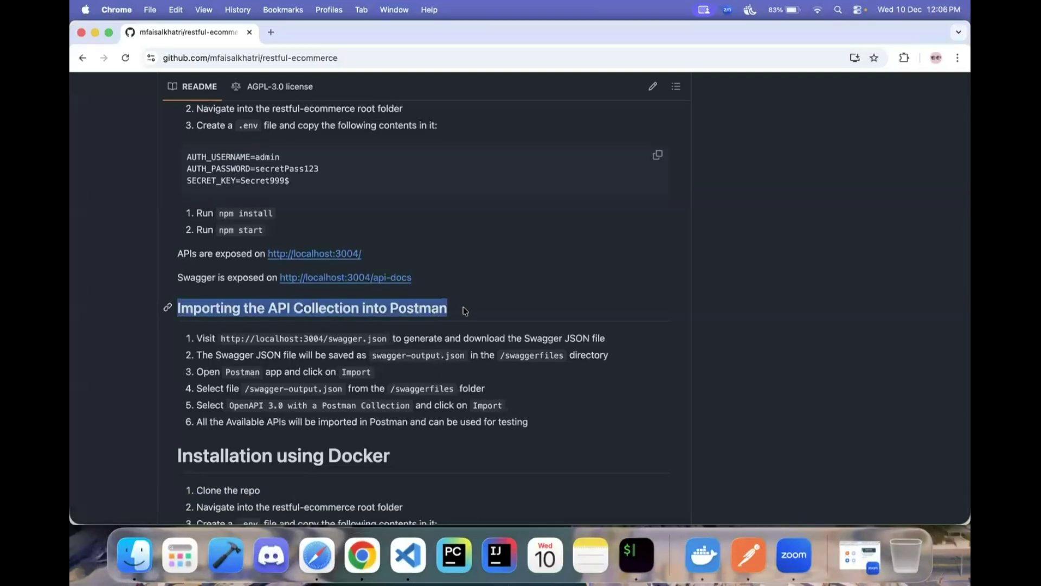
{"action": "left_click", "coordinate": [440, 390]}
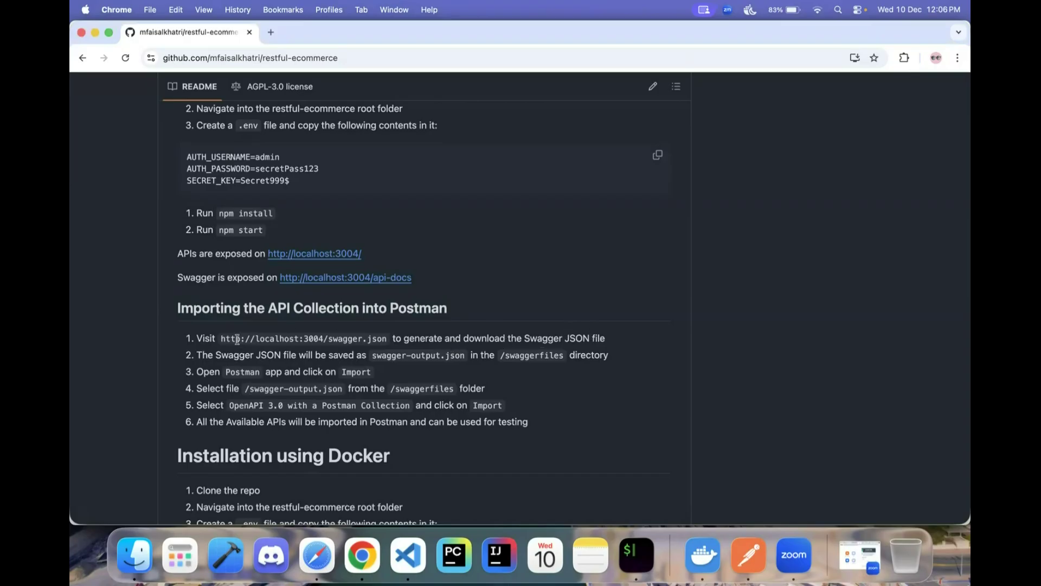
{"action": "left_click_drag", "start_coordinate": [224, 338], "coordinate": [404, 341]}
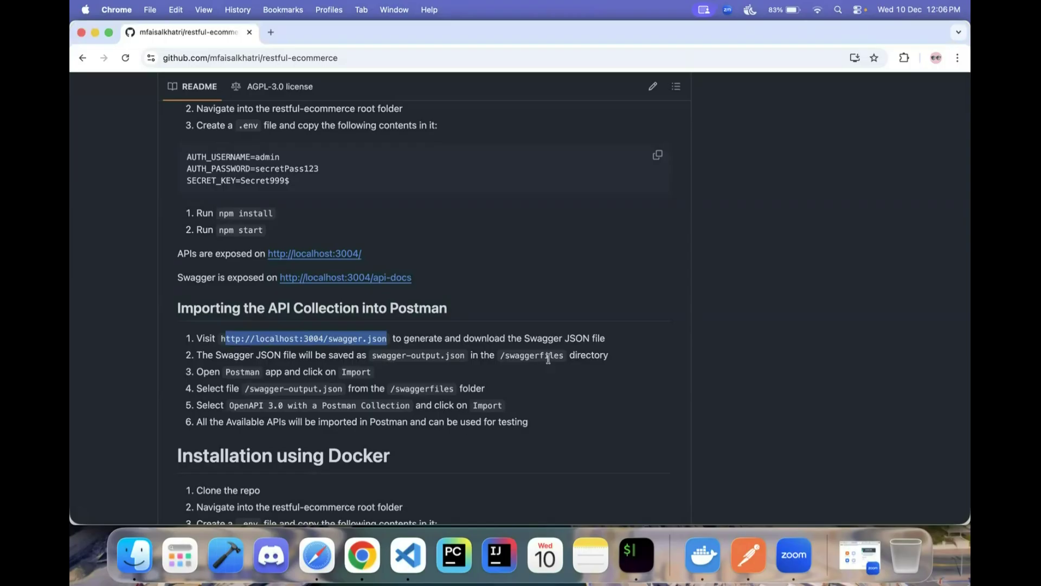
{"action": "left_click_drag", "start_coordinate": [373, 356], "coordinate": [465, 355]}
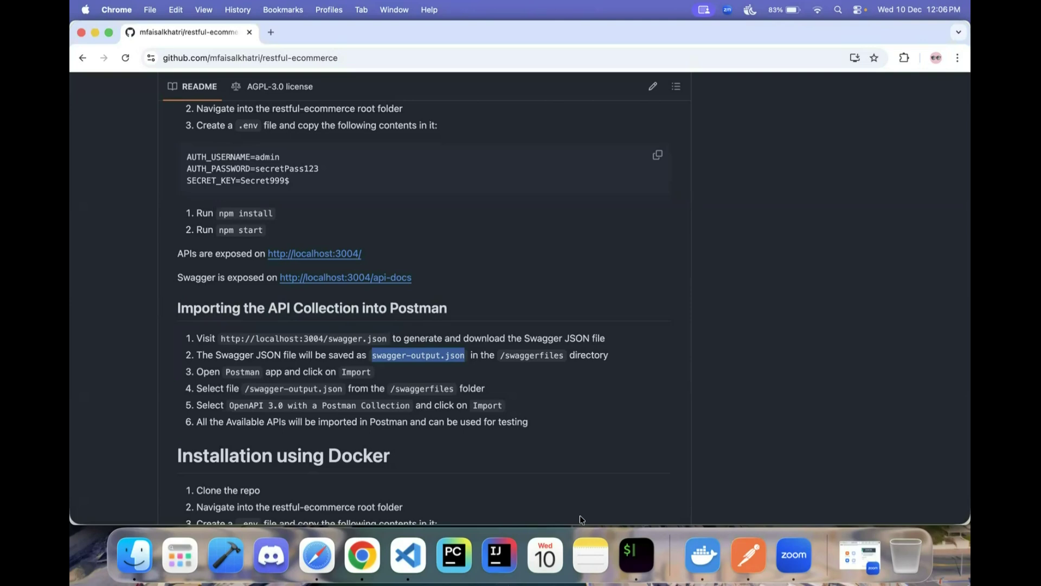
{"action": "left_click", "coordinate": [712, 561]}
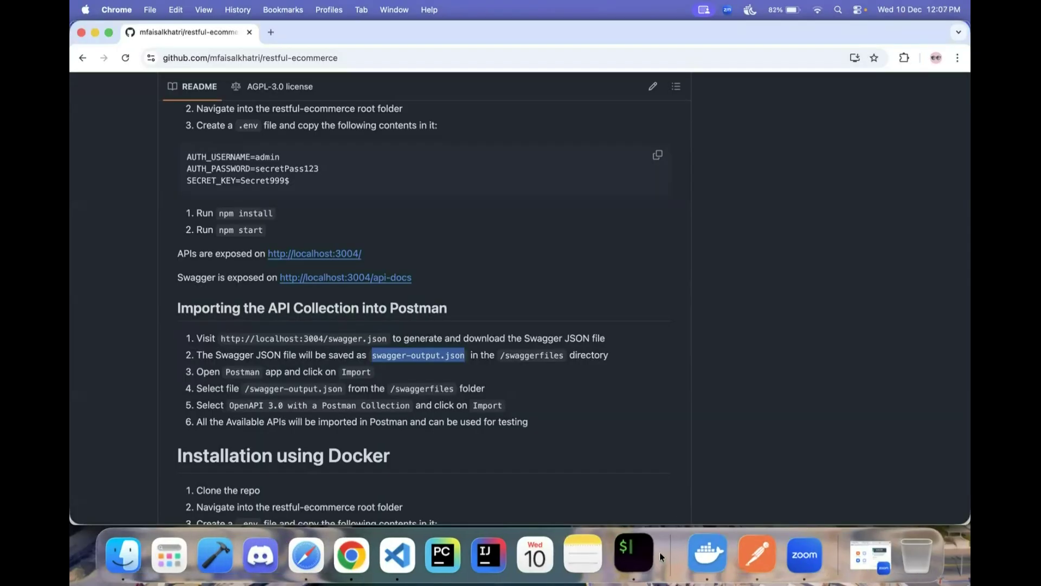
- Start the containers with 'docker compose -f docker-compose-ecommerce.yml up -d' in iTerm2
{"action": "left_click", "coordinate": [657, 553]}
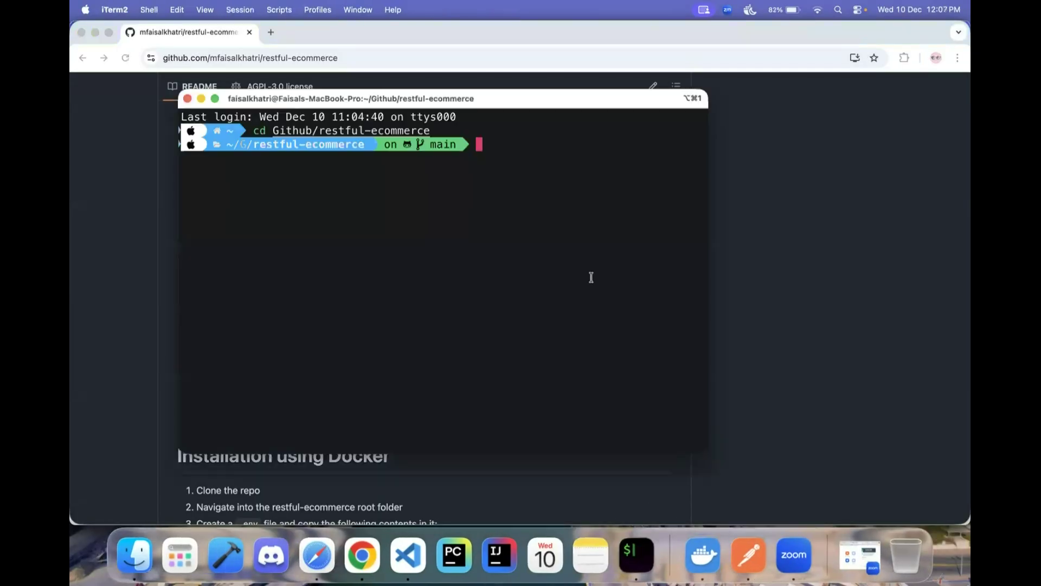
{"action": "type", "text": "docker"}
{"action": "key", "text": "Right"}
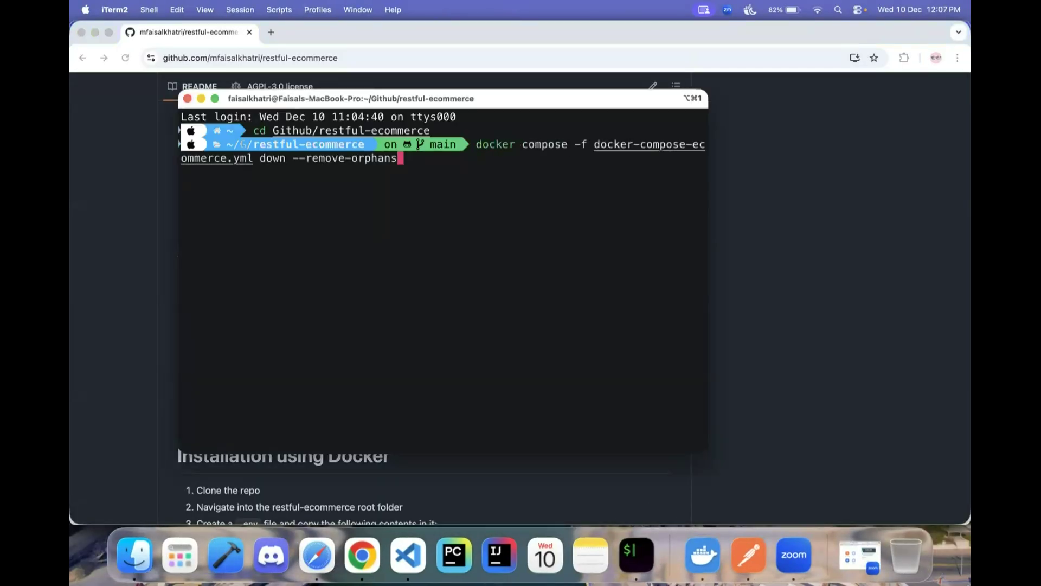
{"action": "key", "text": "Left"}
{"action": "key", "text": "Left"}
{"action": "key", "text": "Left"}
{"action": "key", "text": "Left"}
{"action": "key", "text": "Left"}
{"action": "key", "text": "Left"}
{"action": "key", "text": "Left"}
{"action": "key", "text": "Left"}
{"action": "key", "text": "Left"}
{"action": "key", "text": "Left"}
{"action": "key", "text": "Left"}
{"action": "key", "text": "Left"}
{"action": "key", "text": "Left"}
{"action": "key", "text": "Left"}
{"action": "key", "text": "Left"}
{"action": "key", "text": "Left"}
{"action": "key", "text": "Left"}
{"action": "key", "text": "Left"}
{"action": "key", "text": "Left"}
{"action": "key", "text": "Left"}
{"action": "key", "text": "Left"}
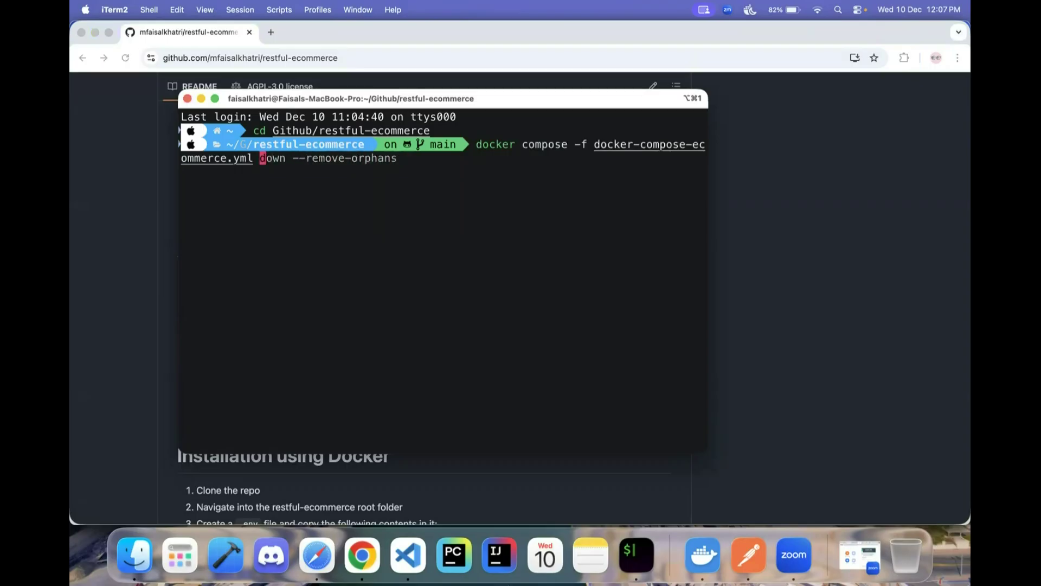
{"action": "key", "text": "ctrl+k"}
{"action": "type", "text": "up -d"}
{"action": "key", "text": "Return"}
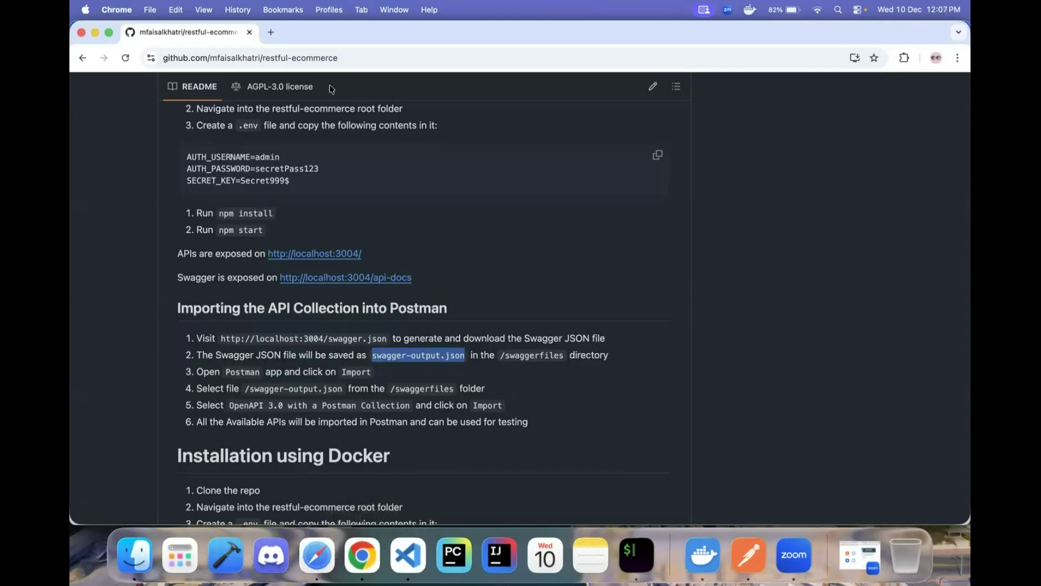
{"action": "left_click", "coordinate": [271, 33]}
- Load localhost:3004/api-docs and review the Orders endpoints in Swagger UI
{"action": "type", "text": "localhost:3000"}
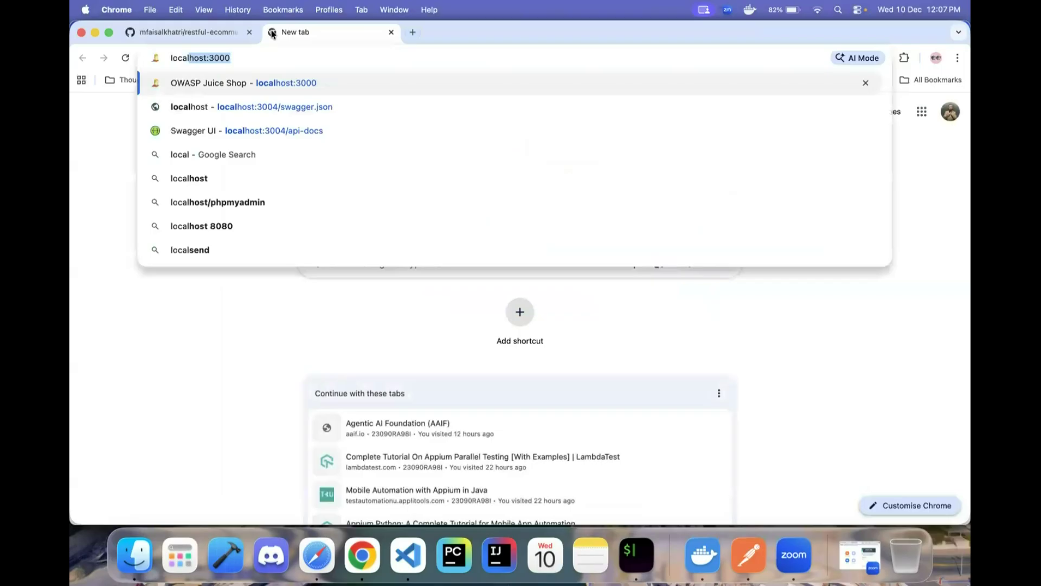
{"action": "key", "text": "BackSpace"}
{"action": "type", "text": "4:"}
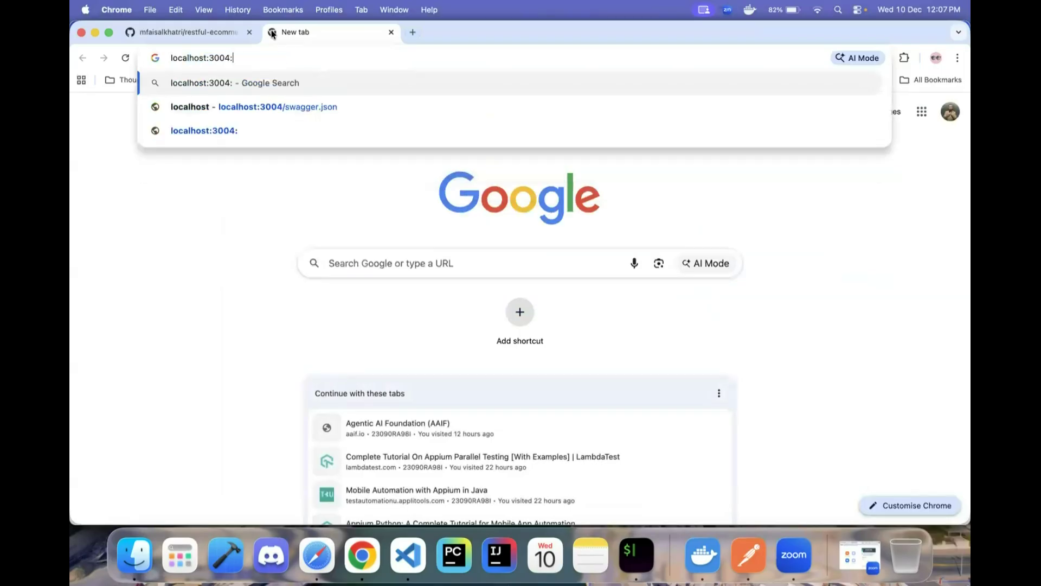
{"action": "key", "text": "BackSpace"}
{"action": "type", "text": "/api-docs"}
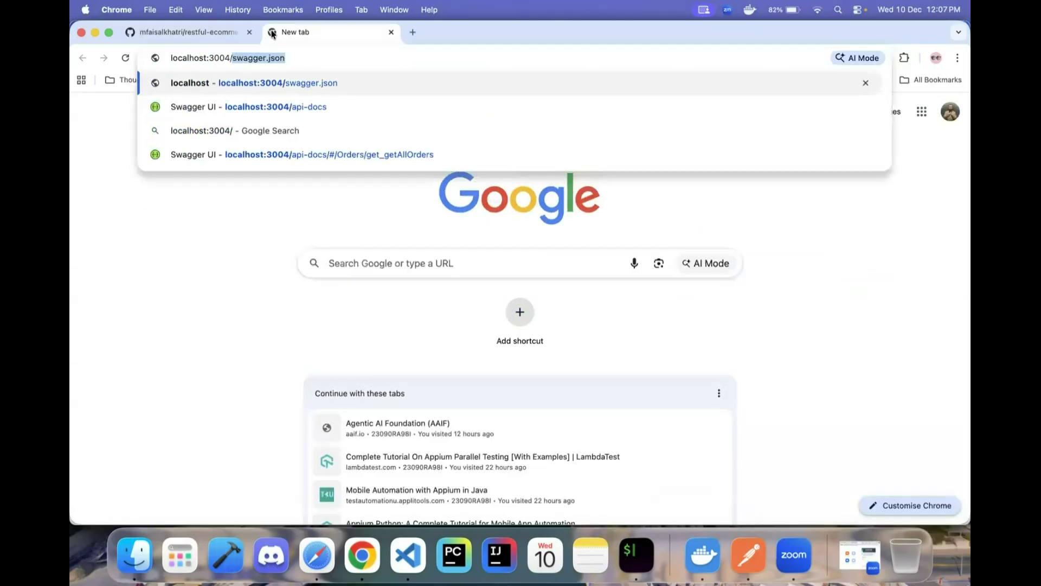
{"action": "key", "text": "Return"}
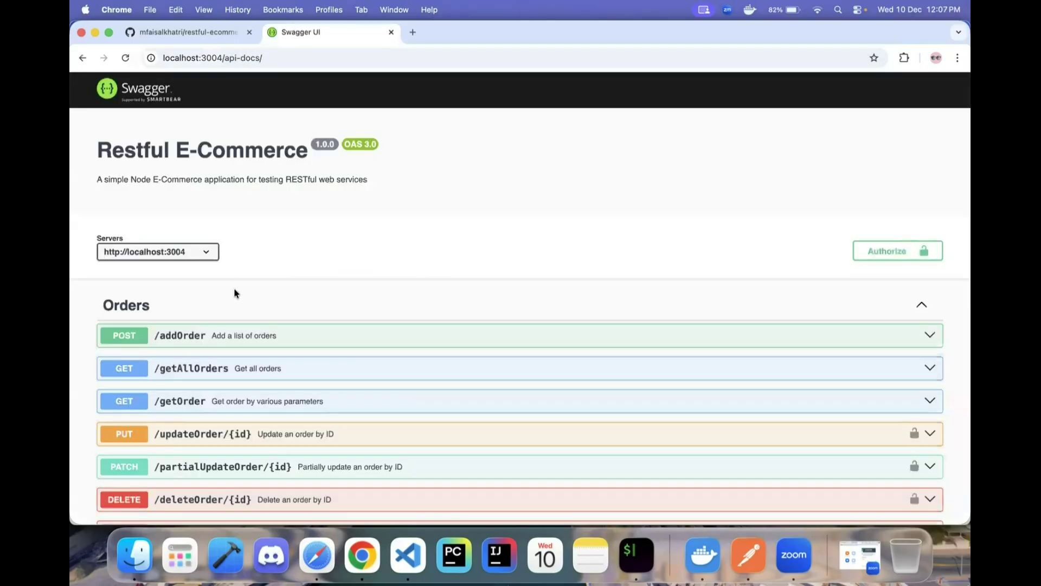
{"action": "scroll", "coordinate": [260, 279], "scroll_direction": "down", "scroll_amount": 4}
{"action": "scroll", "coordinate": [286, 266], "scroll_direction": "up", "scroll_amount": 2}
{"action": "scroll", "coordinate": [286, 262], "scroll_direction": "down", "scroll_amount": 2}
{"action": "scroll", "coordinate": [287, 261], "scroll_direction": "up", "scroll_amount": 4}
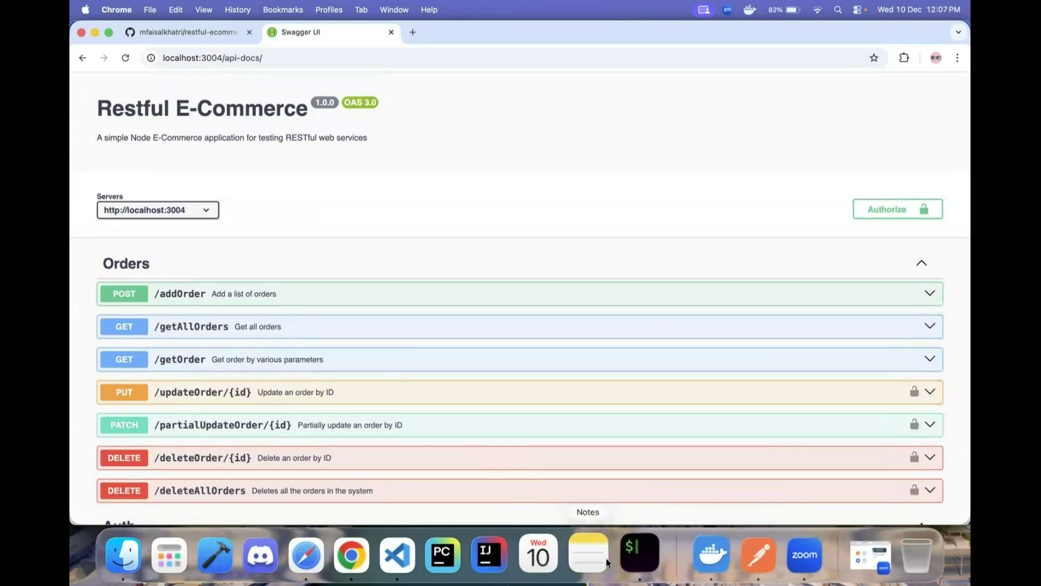
- Return to the GitHub README tab in Chrome
{"action": "key", "text": "super+Tab"}
{"action": "left_click", "coordinate": [366, 555]}
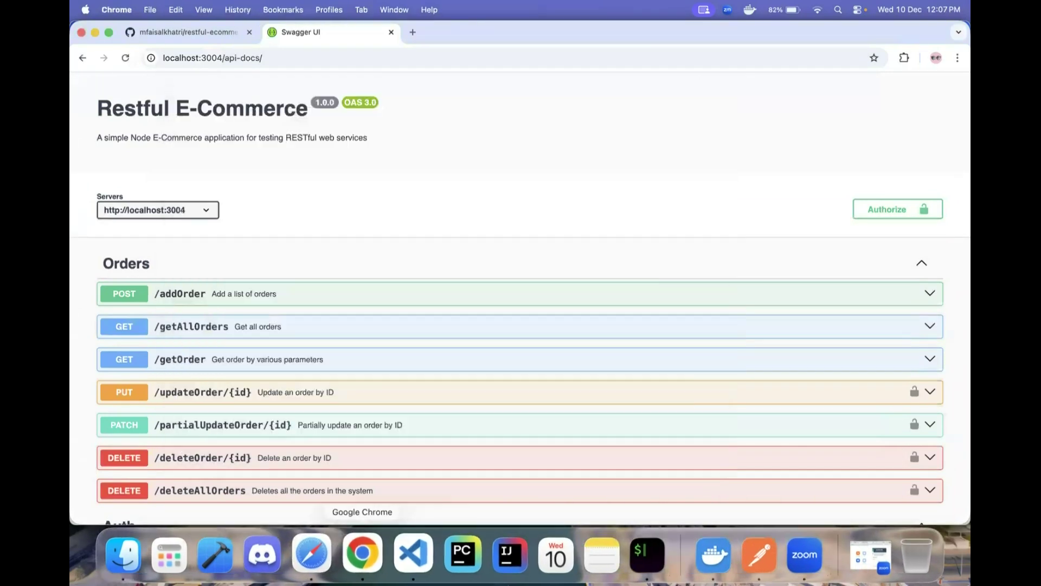
{"action": "key", "text": "super+1"}
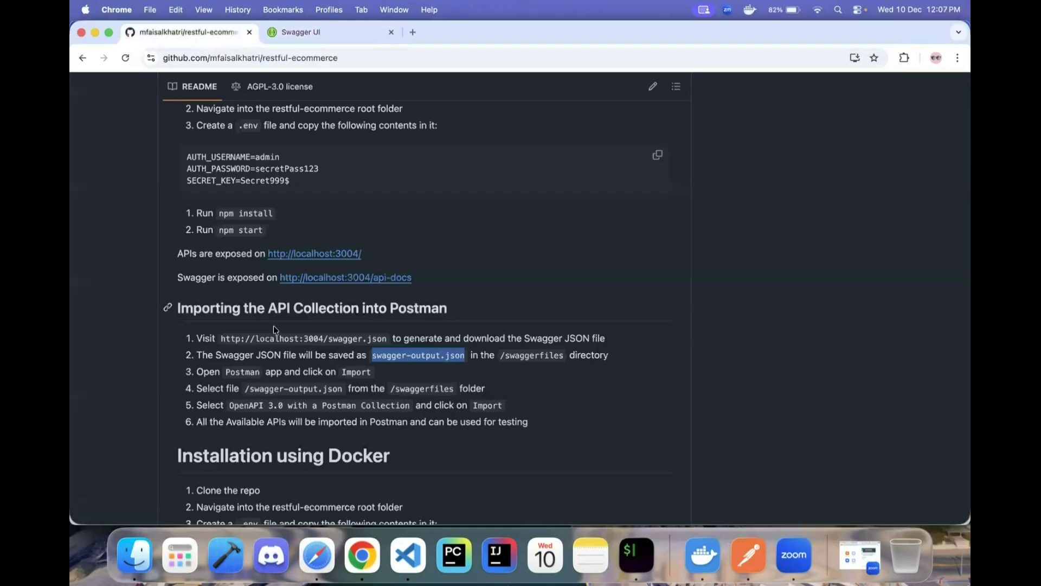
- Copy the README's swagger.json URL and load localhost:3004/swagger.json in a new tab
{"action": "left_click_drag", "start_coordinate": [222, 339], "coordinate": [311, 337]}
{"action": "left_click_drag", "start_coordinate": [386, 338], "coordinate": [255, 343]}
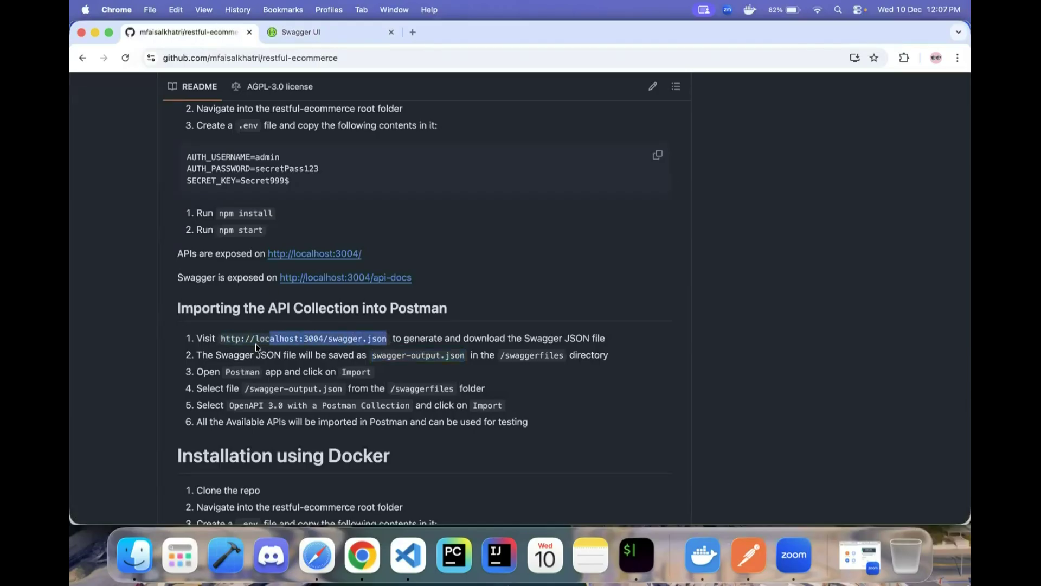
{"action": "left_click", "coordinate": [413, 33]}
{"action": "type", "text": "http://localhost:3004/swagger.json"}
{"action": "key", "text": "Return"}
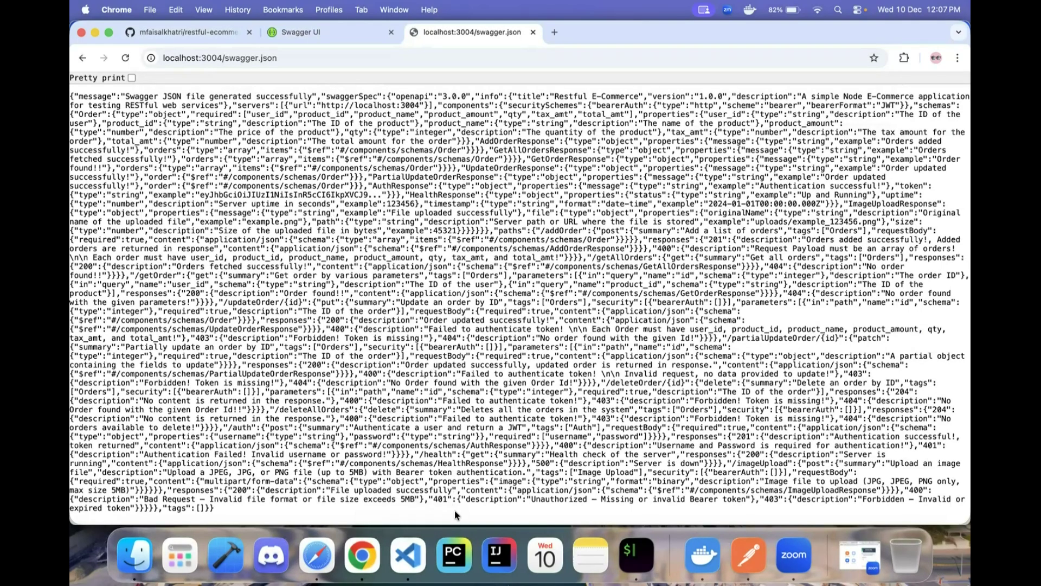
{"action": "left_click", "coordinate": [407, 554]}
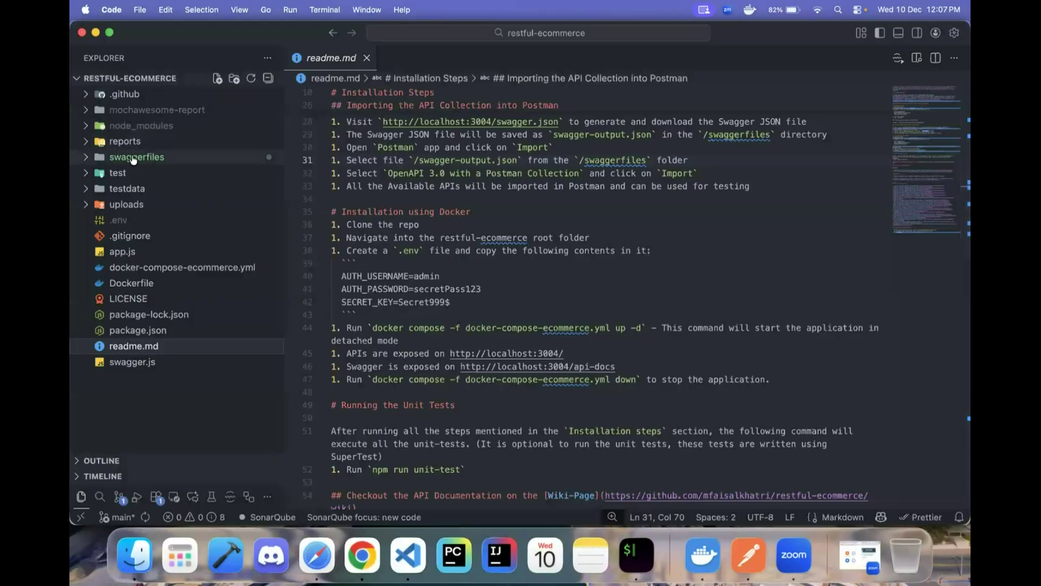
- Open swaggerfiles/swagger-output.json in VS Code to check the generated OpenAPI 3.0.0 spec
{"action": "left_click", "coordinate": [89, 157]}
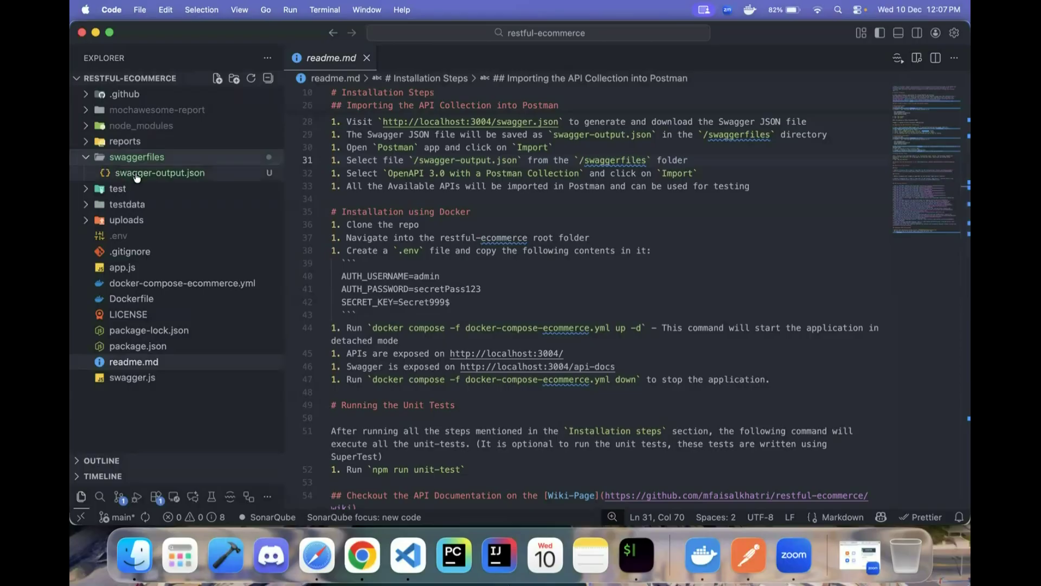
{"action": "left_click", "coordinate": [135, 175]}
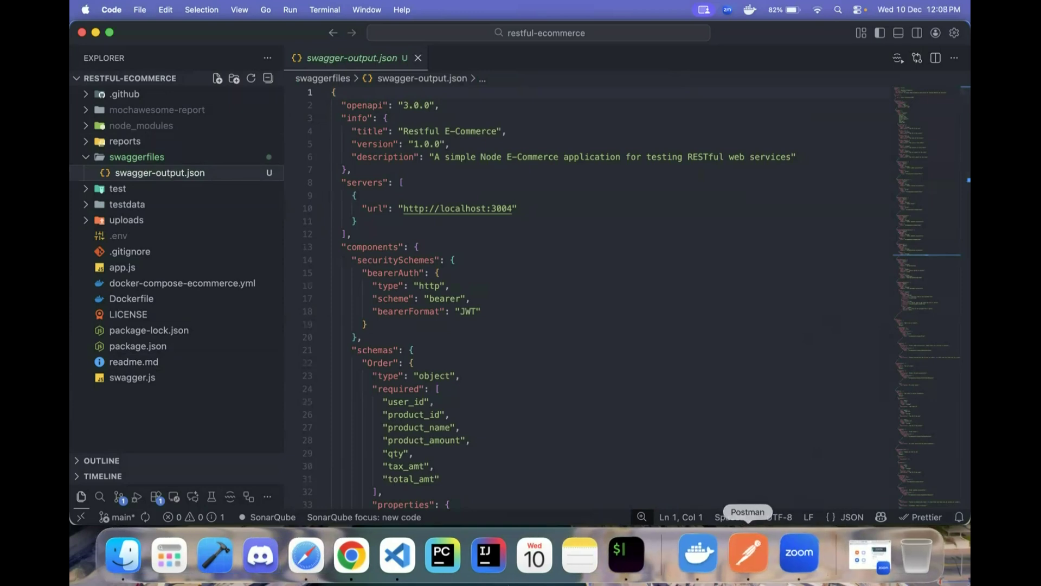
{"action": "left_click", "coordinate": [749, 551]}
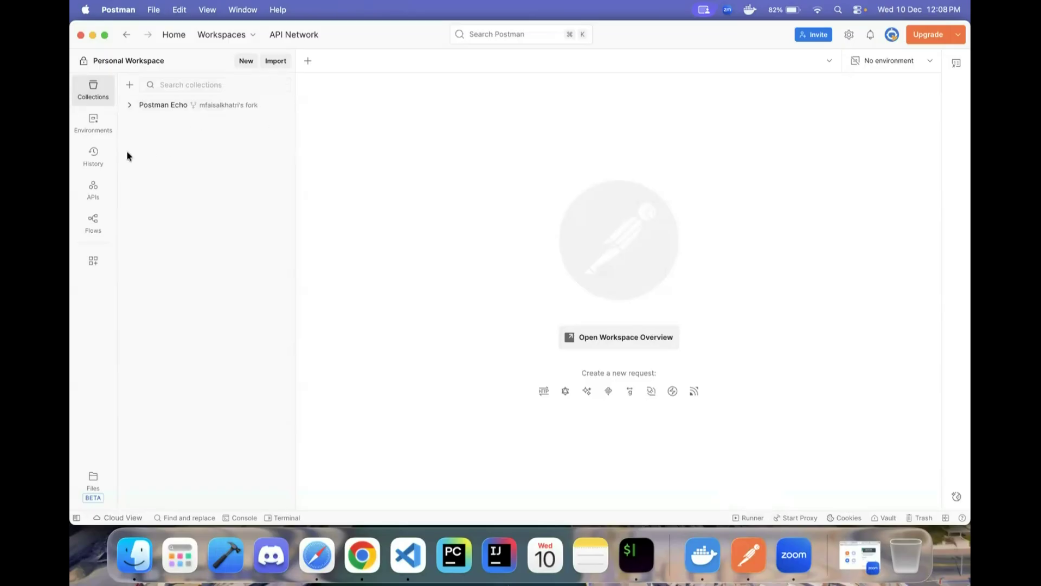
- Import restful-ecommerce/swaggerfiles/swagger-output.json into Postman as a Postman Collection
{"action": "left_click", "coordinate": [275, 62]}
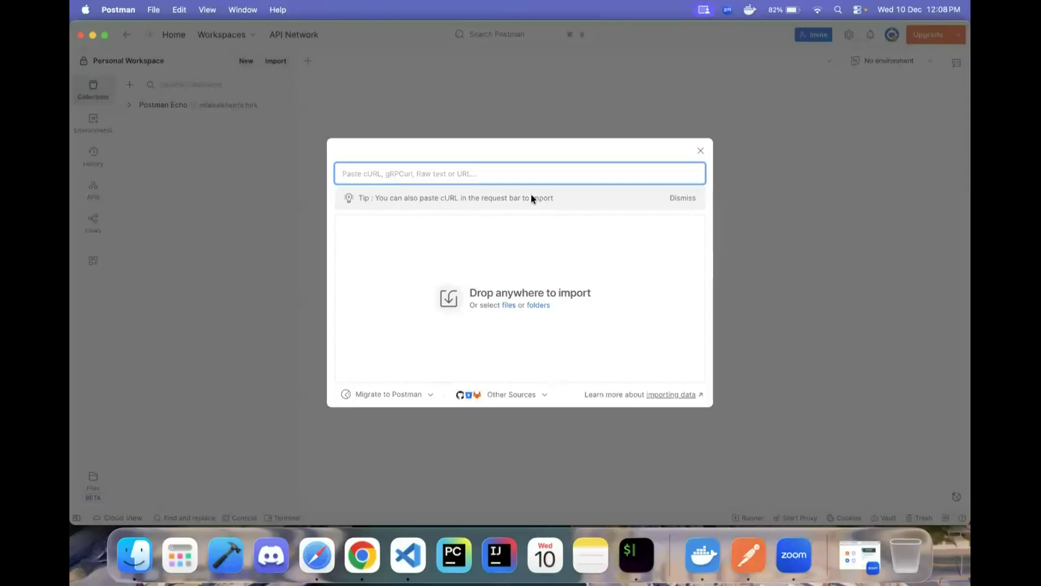
{"action": "left_click", "coordinate": [531, 307]}
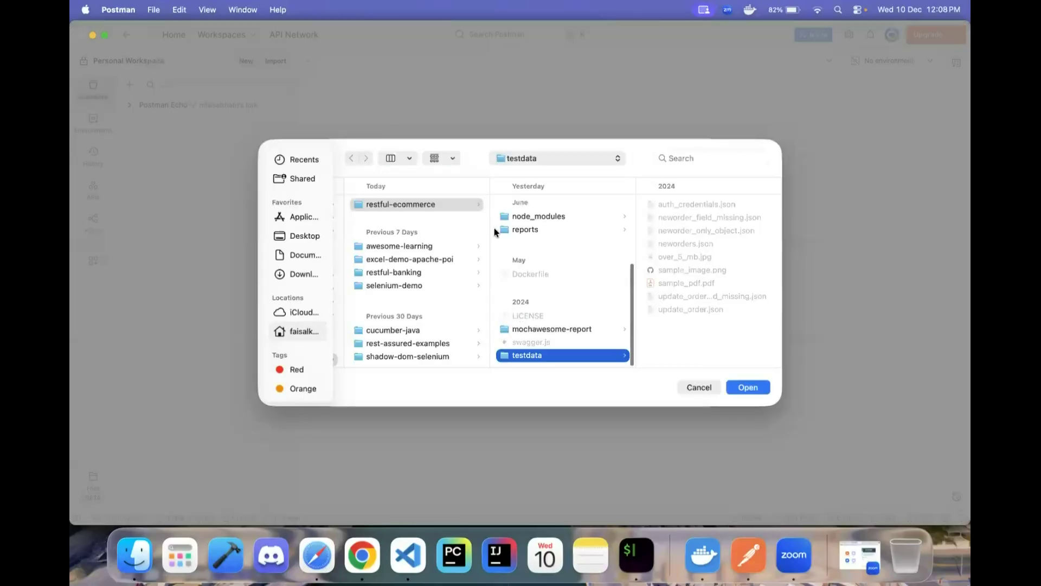
{"action": "left_click", "coordinate": [698, 388]}
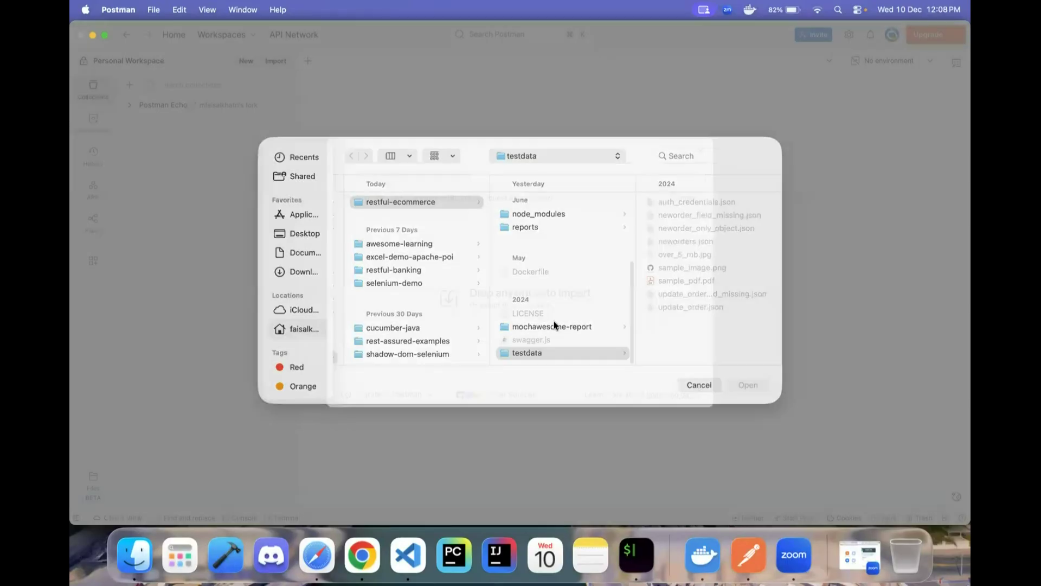
{"action": "left_click", "coordinate": [508, 305]}
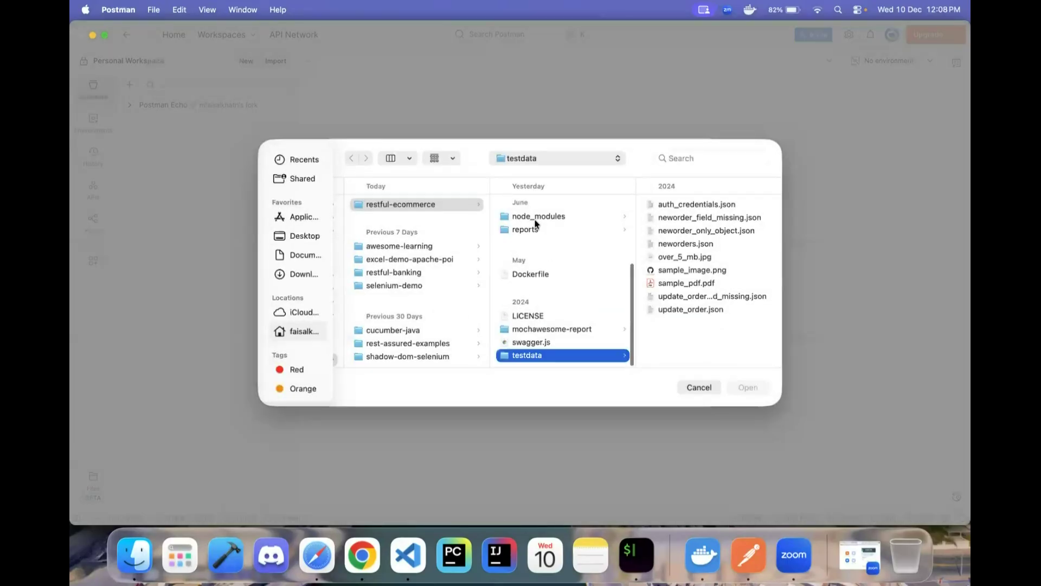
{"action": "left_click", "coordinate": [387, 206]}
{"action": "scroll", "coordinate": [525, 353], "scroll_direction": "down", "scroll_amount": 2}
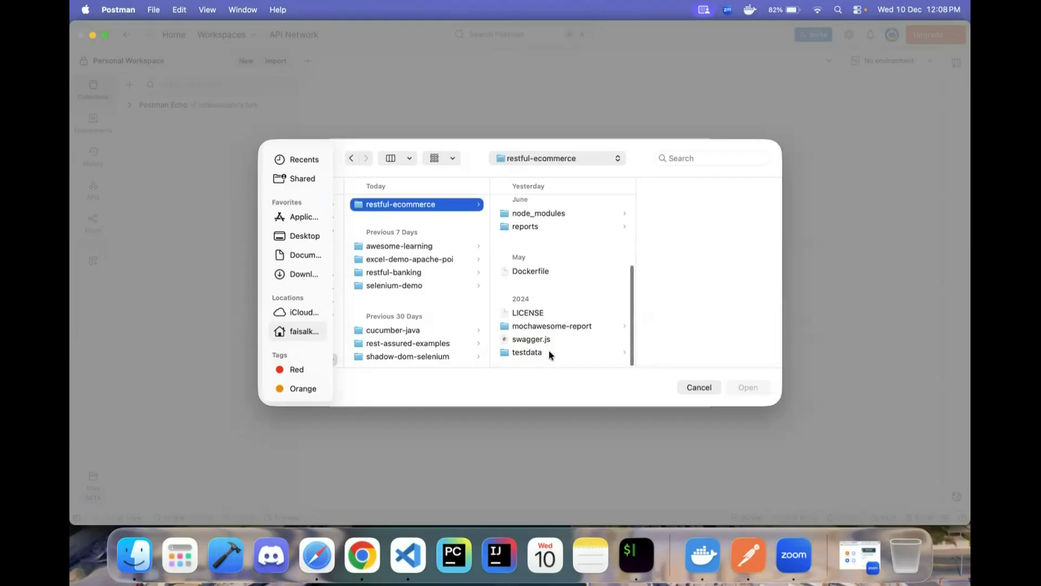
{"action": "scroll", "coordinate": [535, 319], "scroll_direction": "up", "scroll_amount": 5}
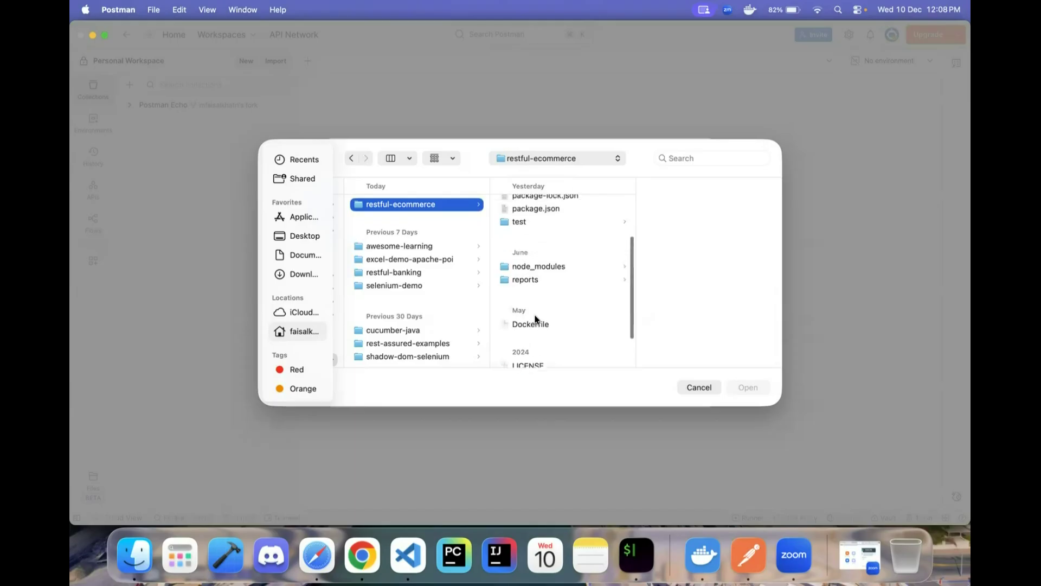
{"action": "left_click", "coordinate": [549, 231]}
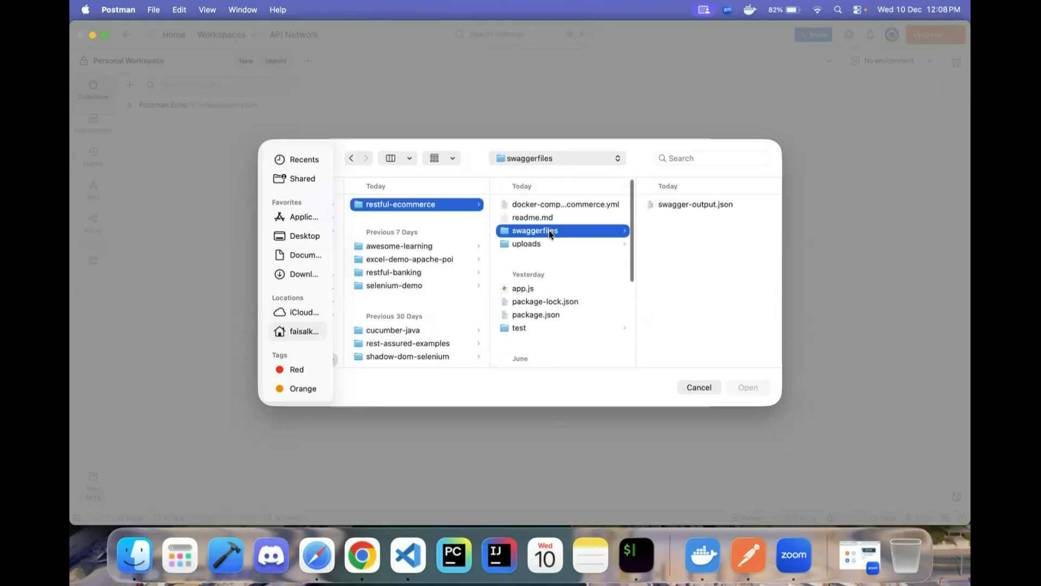
{"action": "left_click", "coordinate": [705, 204]}
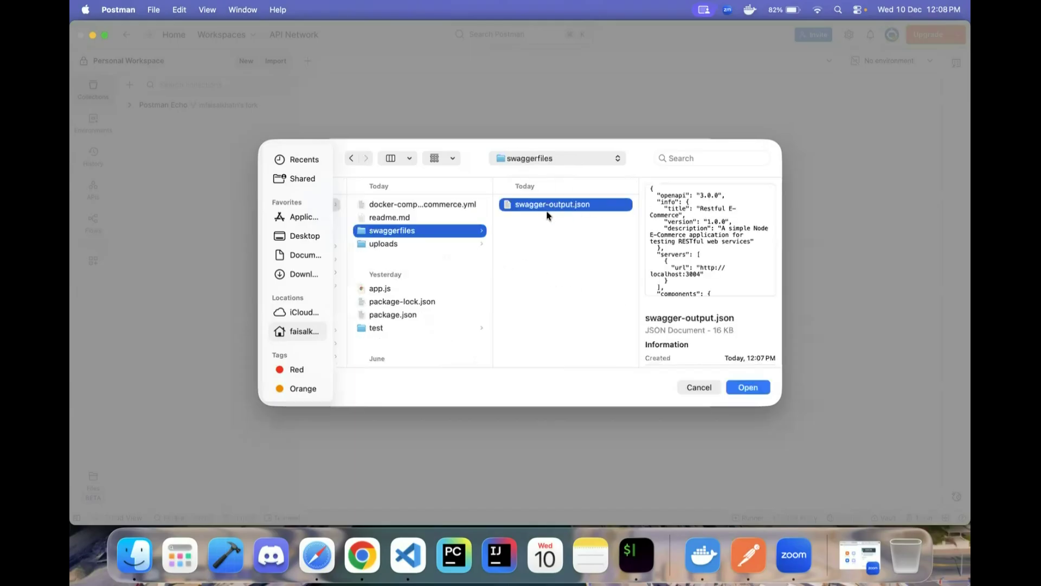
{"action": "left_click", "coordinate": [760, 392]}
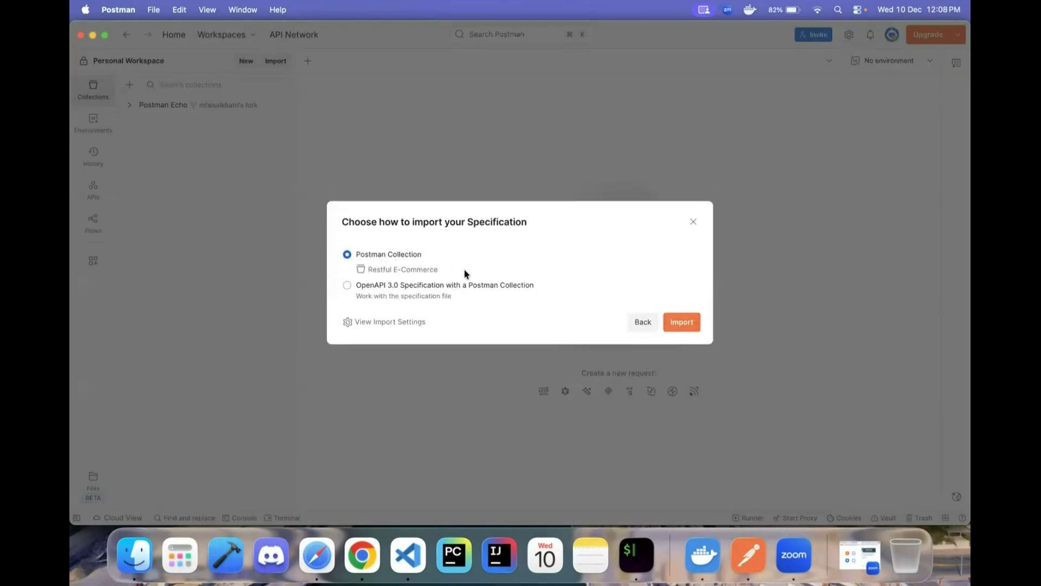
{"action": "left_click", "coordinate": [687, 322]}
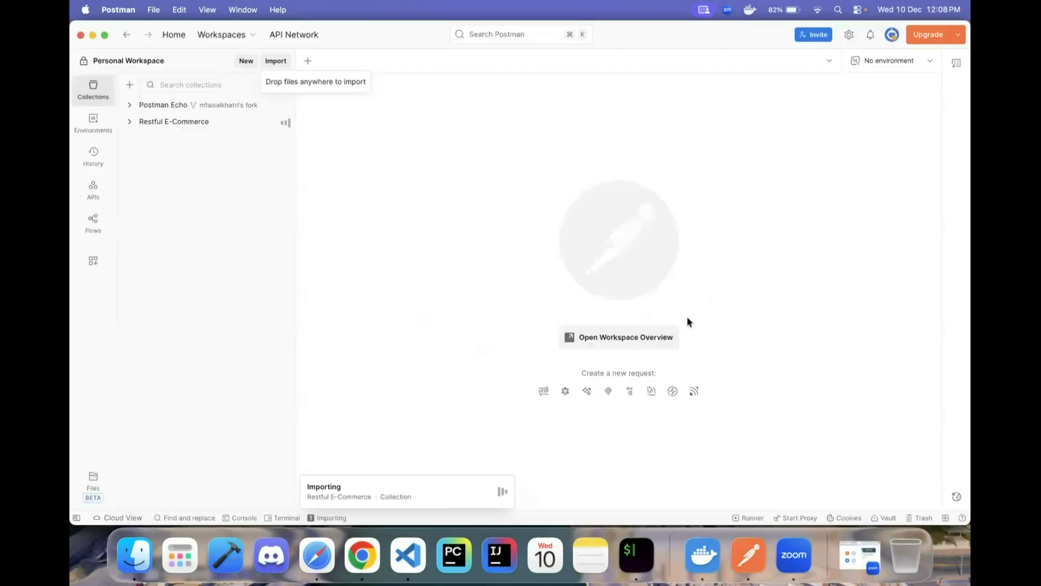
{"action": "left_click", "coordinate": [131, 121]}
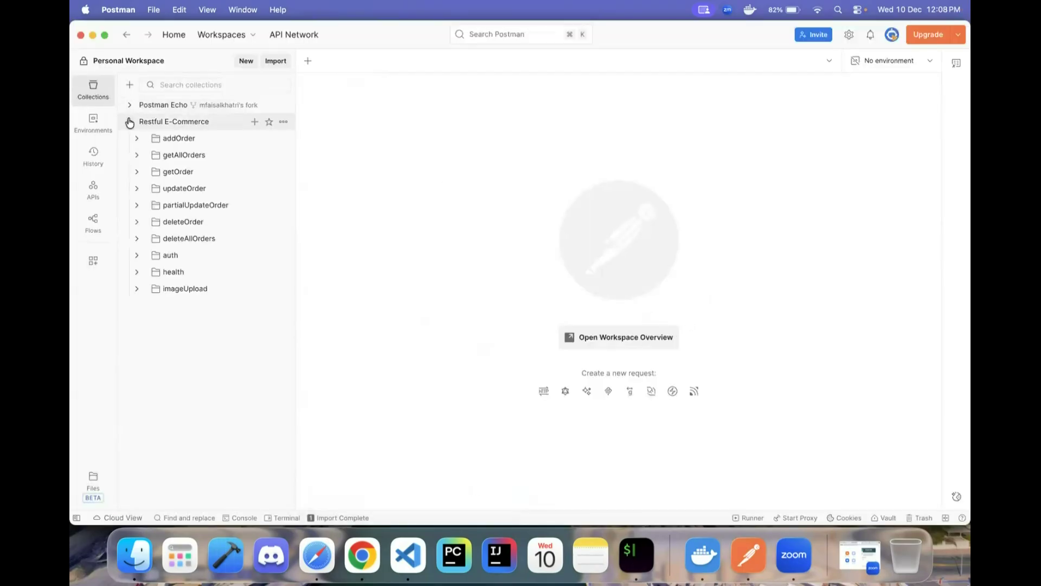
- Browse the addOrder folder, then open the Restful E-Commerce overview listing 10 requests
{"action": "left_click", "coordinate": [137, 139]}
{"action": "left_click", "coordinate": [145, 156]}
{"action": "left_click", "coordinate": [145, 158]}
{"action": "left_click", "coordinate": [136, 140]}
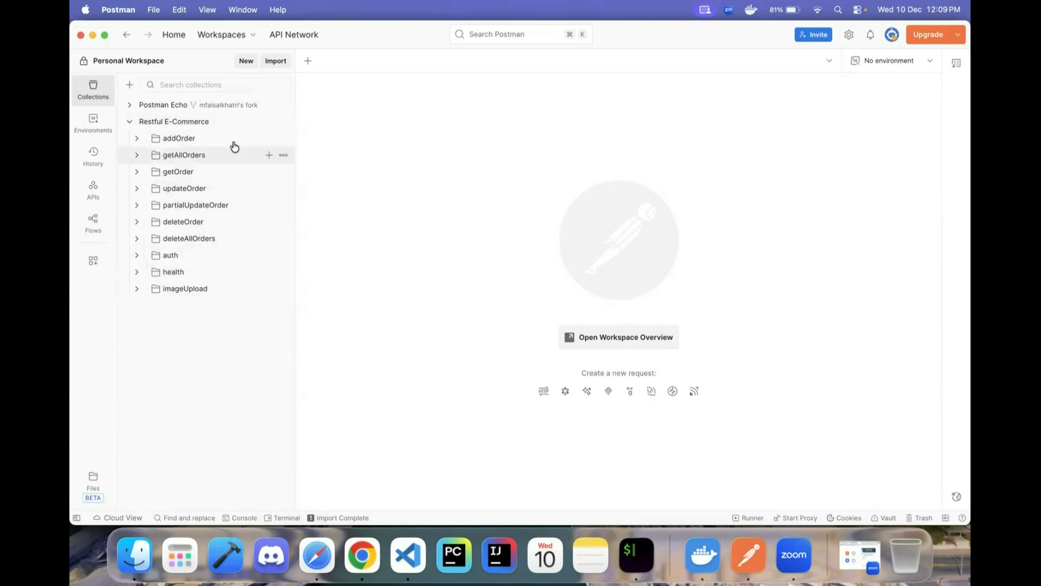
{"action": "left_click", "coordinate": [187, 128]}
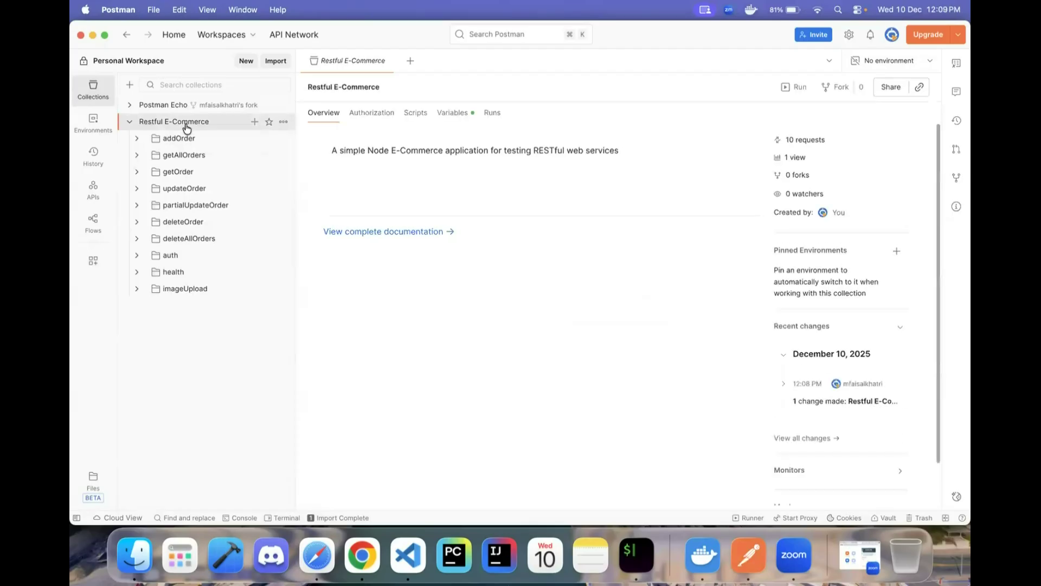
{"action": "left_click", "coordinate": [453, 112]}
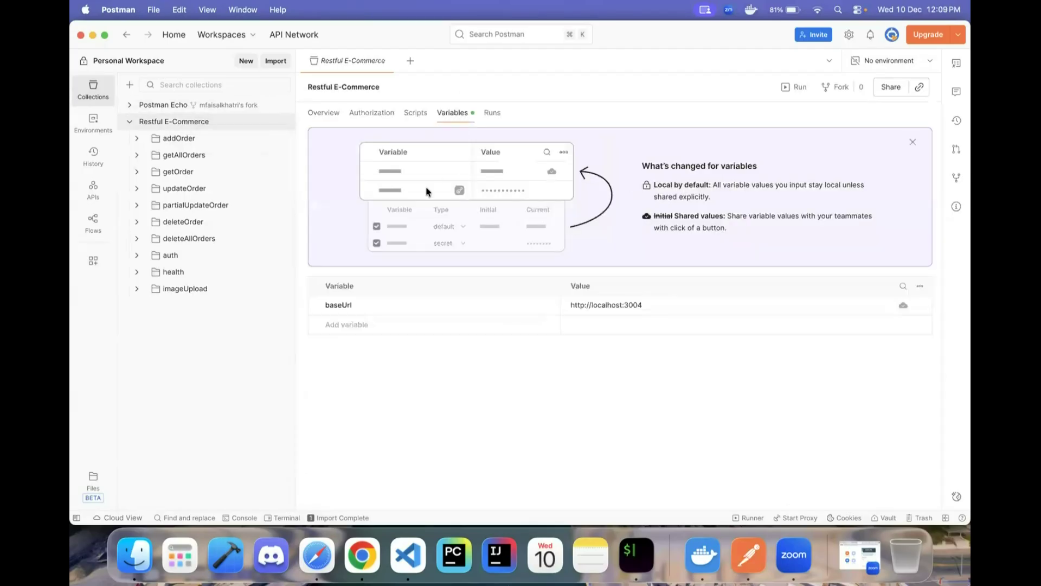
{"action": "left_click", "coordinate": [137, 139]}
{"action": "left_click", "coordinate": [185, 156]}
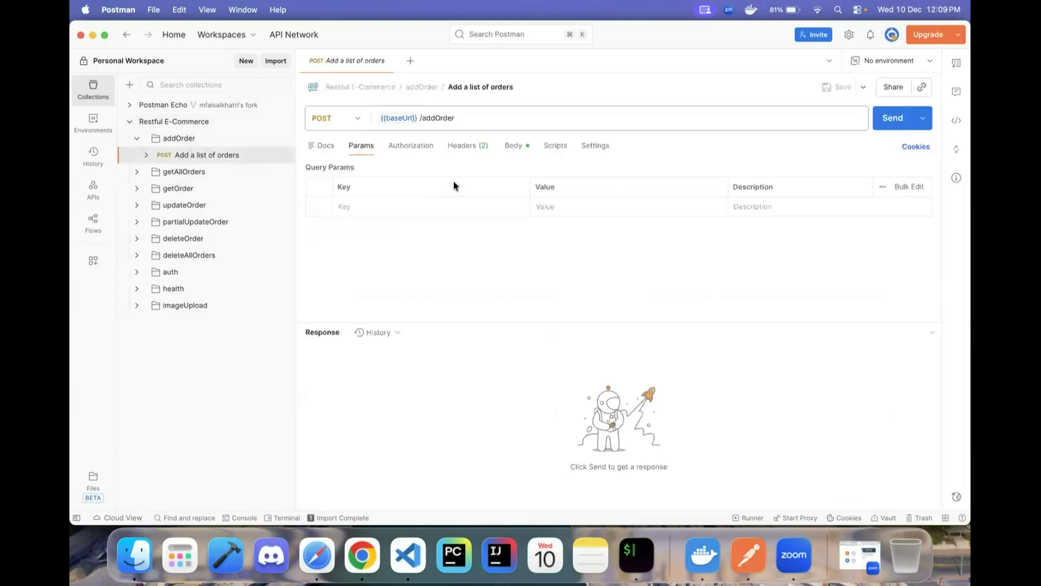
{"action": "mouse_move", "coordinate": [400, 118]}
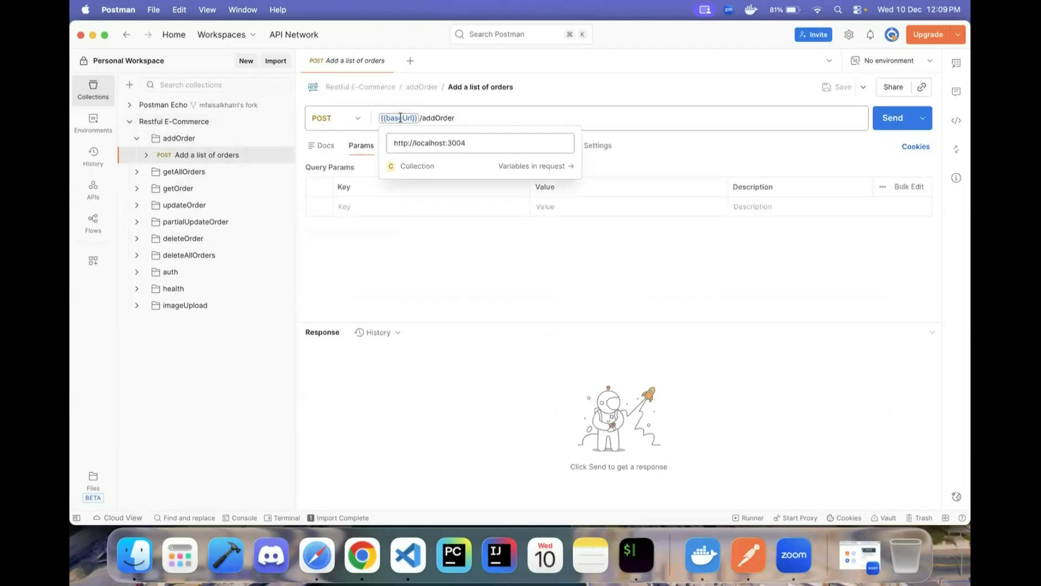
{"action": "left_click_drag", "start_coordinate": [469, 148], "coordinate": [388, 148]}
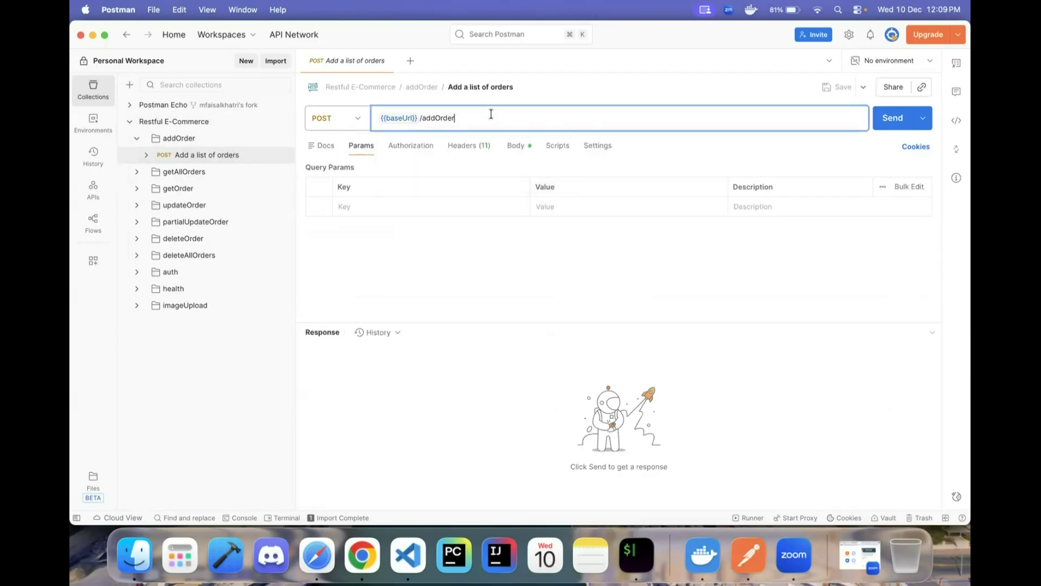
- Look at the authenticate user request's authorization settings
{"action": "left_click", "coordinate": [143, 274]}
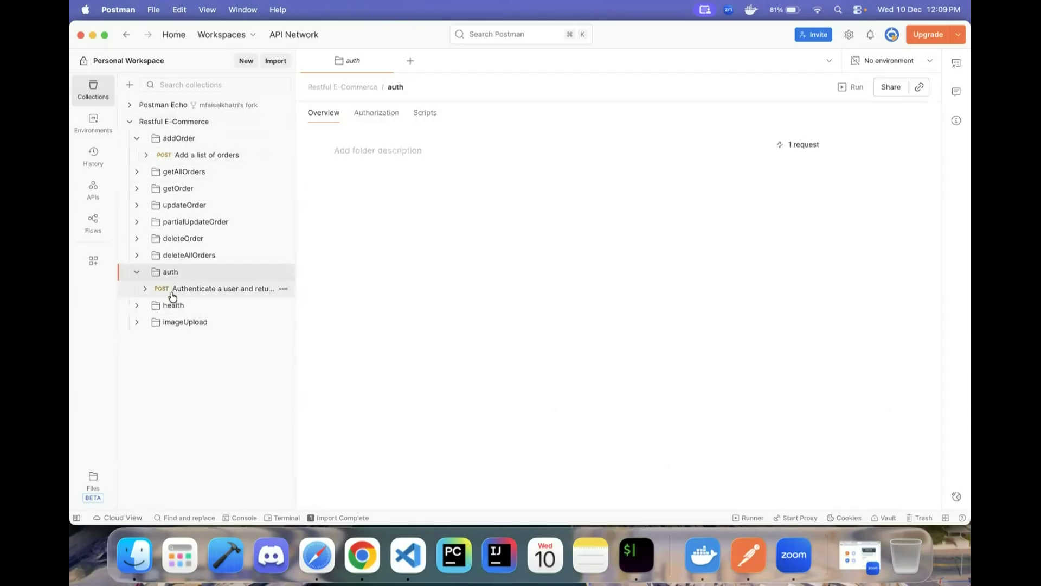
{"action": "left_click", "coordinate": [172, 290]}
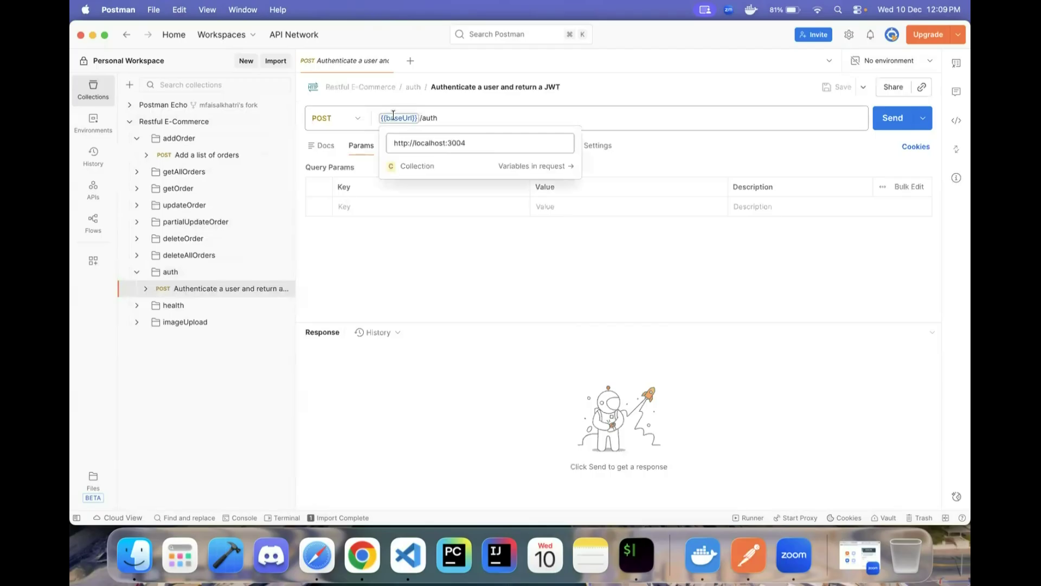
{"action": "left_click", "coordinate": [402, 147]}
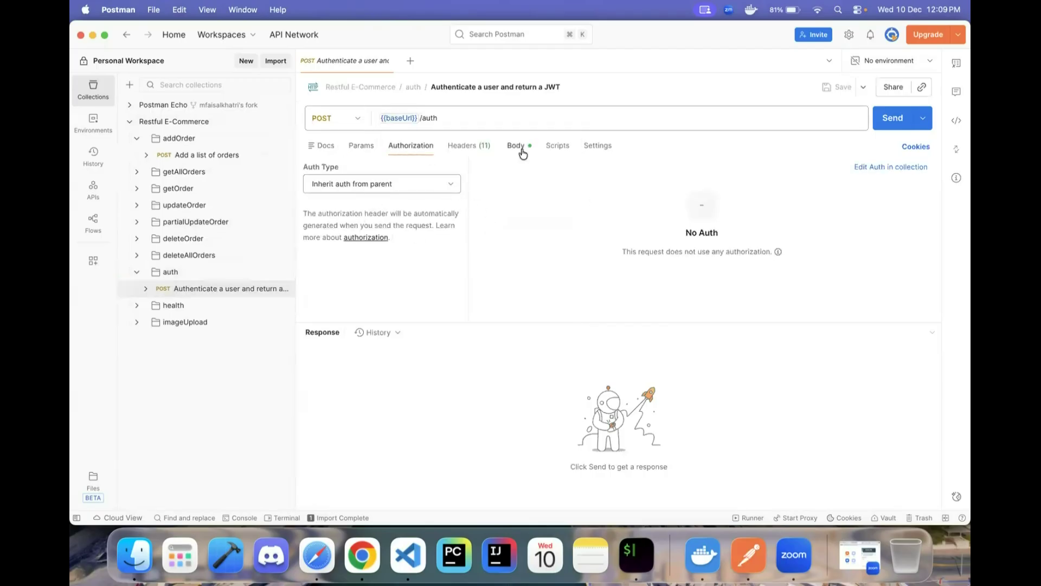
- Recheck the baseUrl variable in the collection and reopen Add a list of orders
{"action": "left_click", "coordinate": [195, 123]}
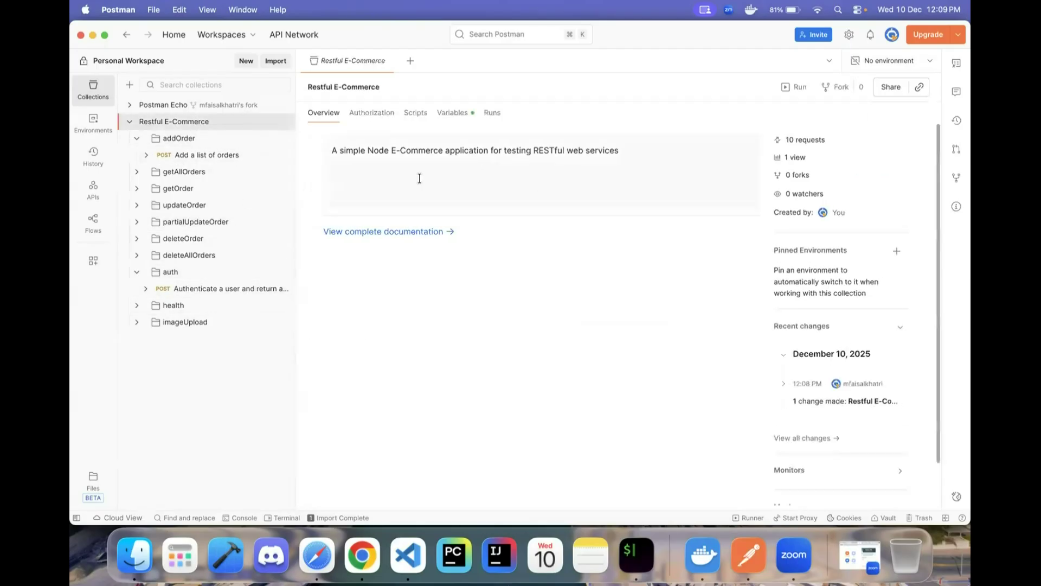
{"action": "left_click", "coordinate": [453, 112]}
{"action": "left_click", "coordinate": [389, 303]}
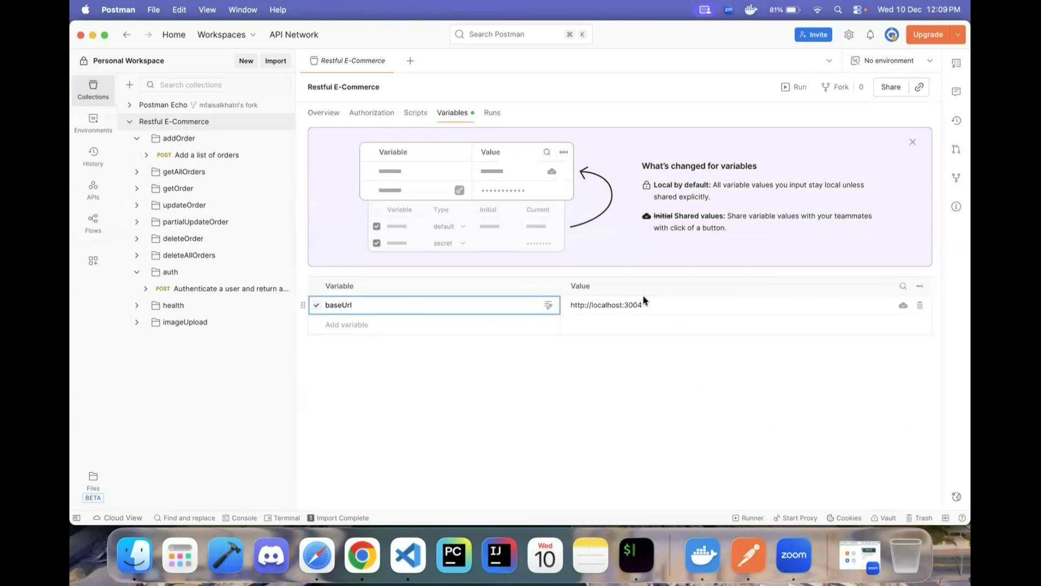
{"action": "left_click", "coordinate": [430, 326]}
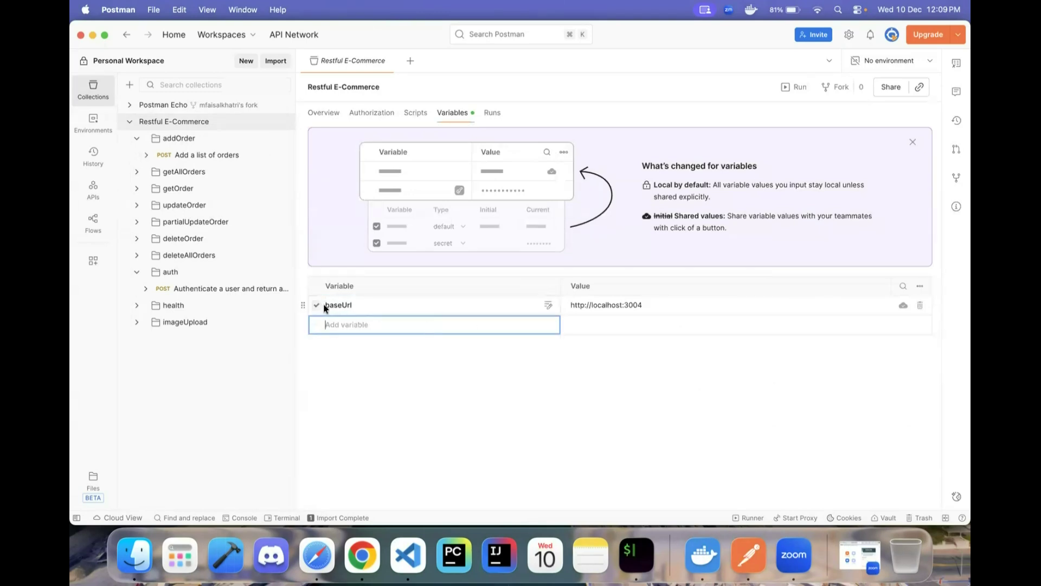
{"action": "left_click", "coordinate": [169, 125]}
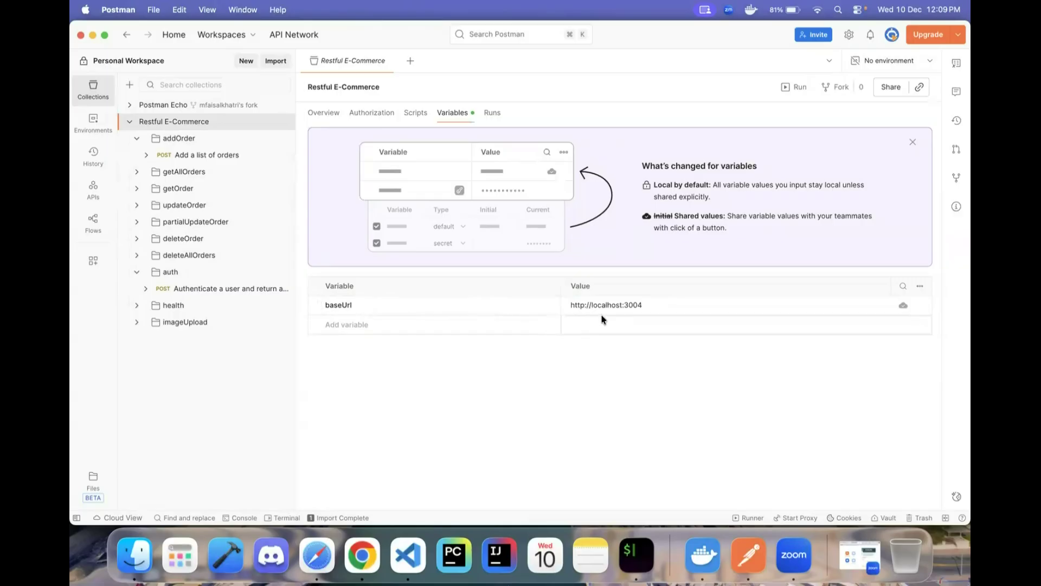
{"action": "left_click", "coordinate": [186, 155]}
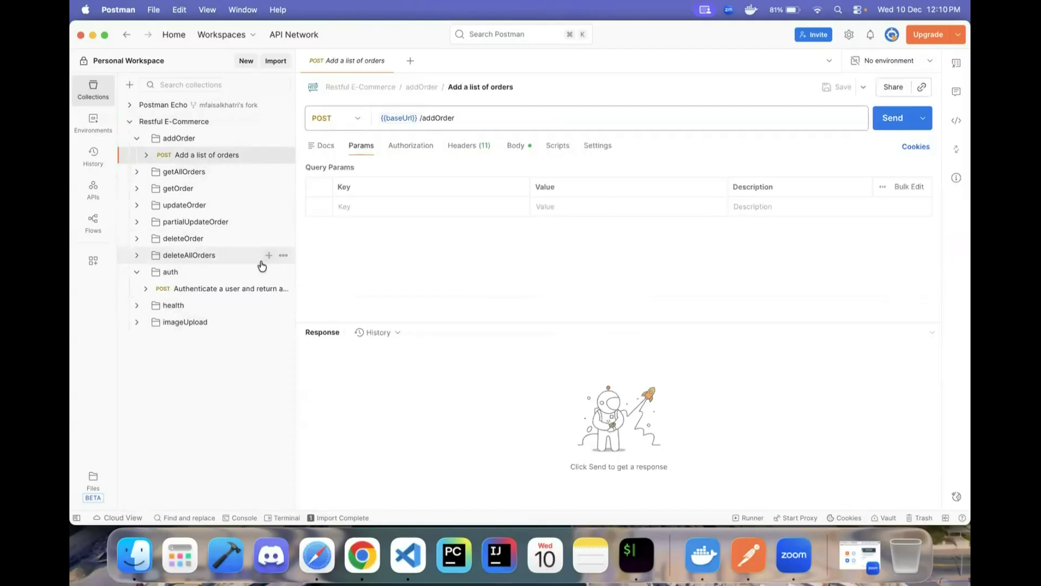
- Switch the authenticate user request's auth type to Bearer Token, then open the health check request
{"action": "left_click", "coordinate": [180, 292]}
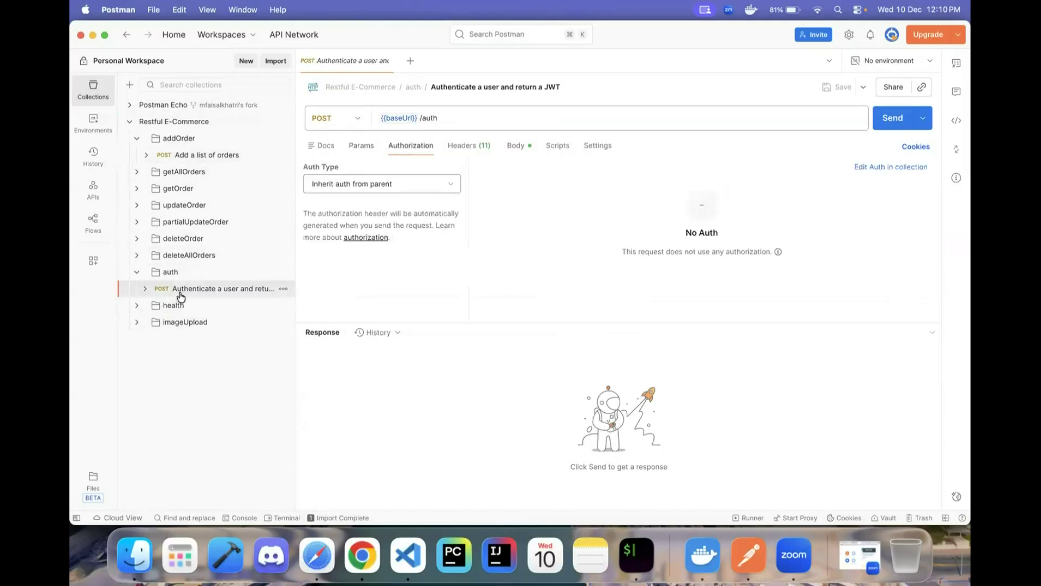
{"action": "left_click", "coordinate": [353, 190]}
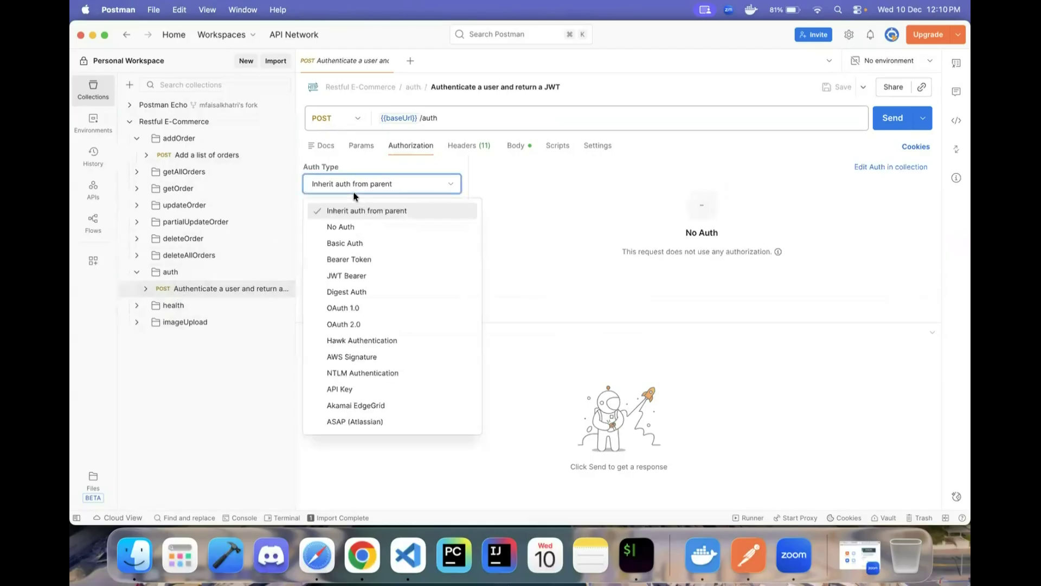
{"action": "left_click", "coordinate": [345, 261]}
{"action": "left_click", "coordinate": [682, 182]}
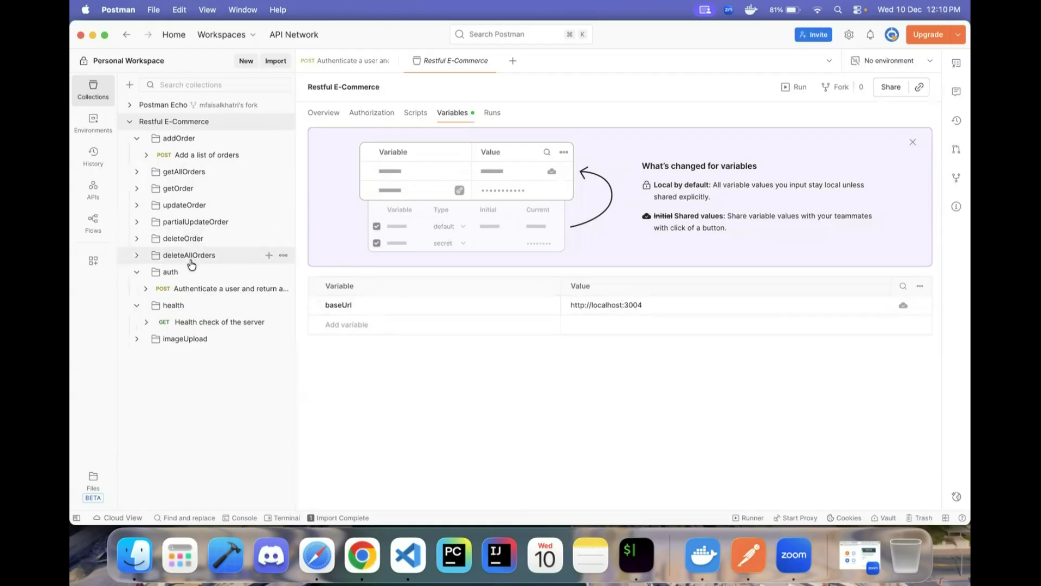
{"action": "left_click", "coordinate": [187, 325]}
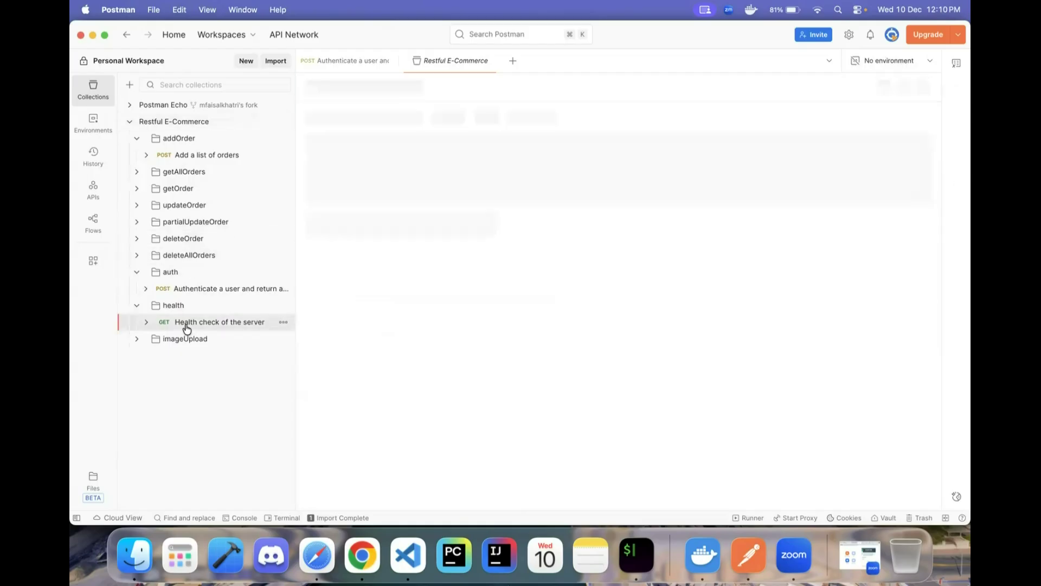
- Run the health check and inspect the 200 OK response's status, uptime (~244.5 s) and timestamp
{"action": "mouse_move", "coordinate": [384, 118]}
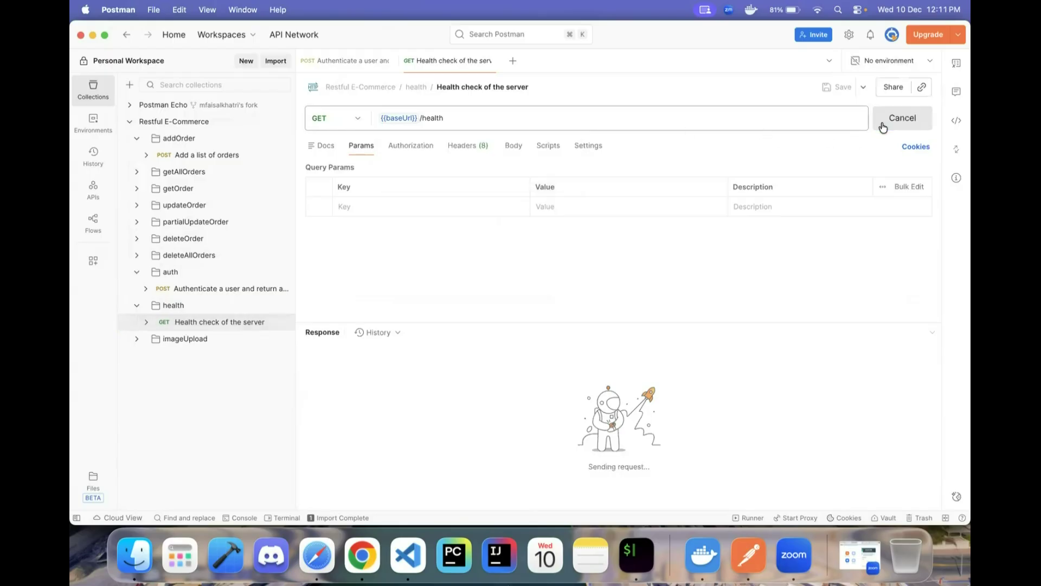
{"action": "left_click_drag", "start_coordinate": [360, 415], "coordinate": [332, 369]}
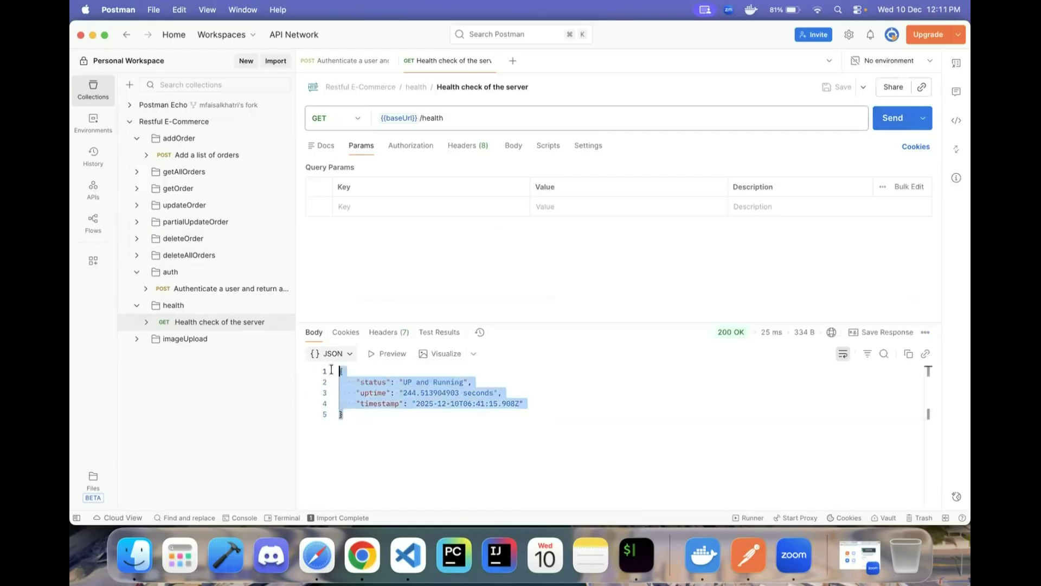
{"action": "left_click", "coordinate": [381, 416]}
{"action": "left_click_drag", "start_coordinate": [402, 392], "coordinate": [496, 389]}
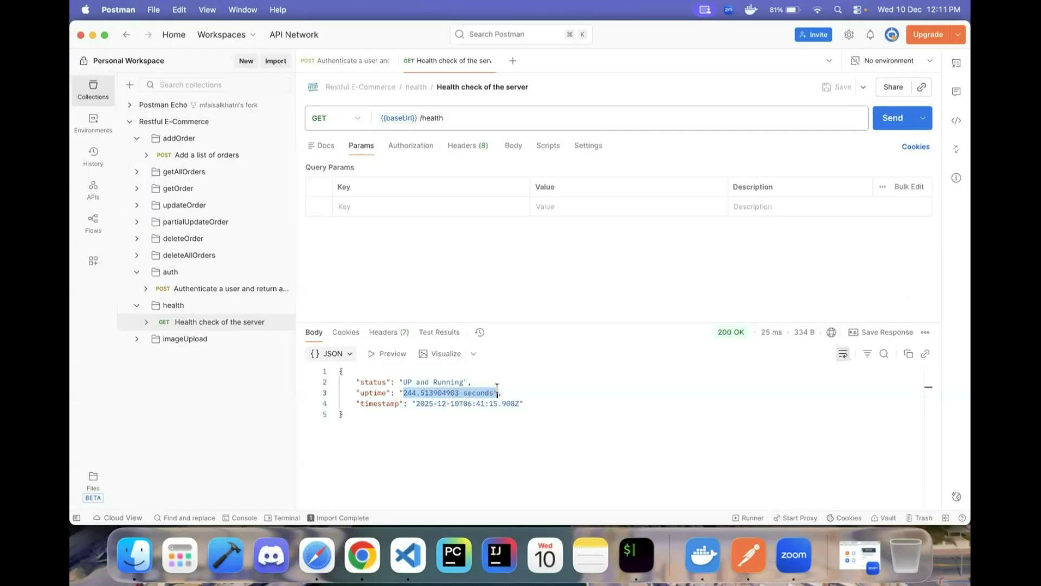
{"action": "left_click", "coordinate": [551, 403]}
{"action": "left_click_drag", "start_coordinate": [417, 409], "coordinate": [521, 405]}
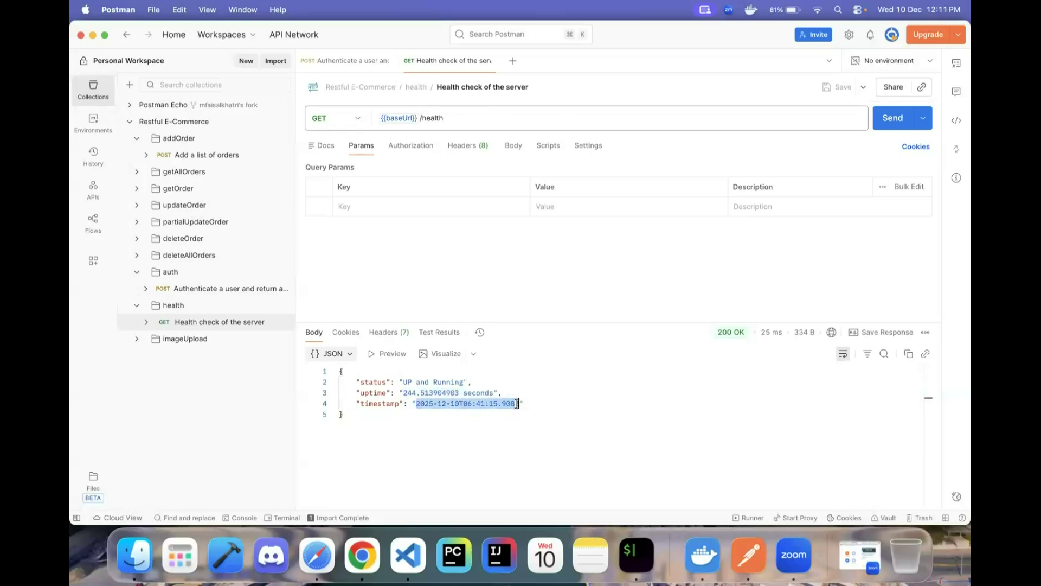
{"action": "left_click", "coordinate": [530, 407]}
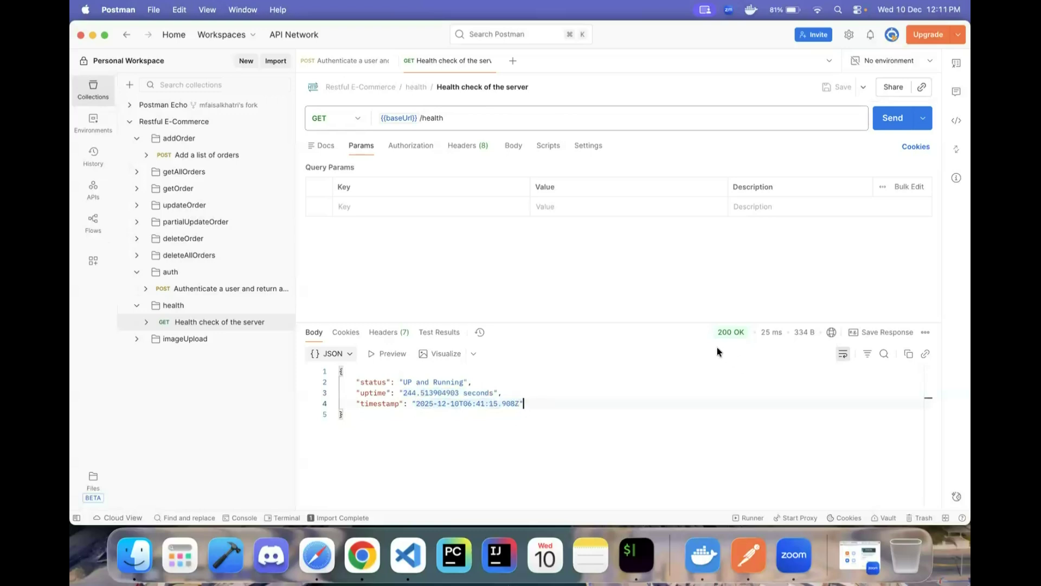
{"action": "mouse_move", "coordinate": [714, 333]}
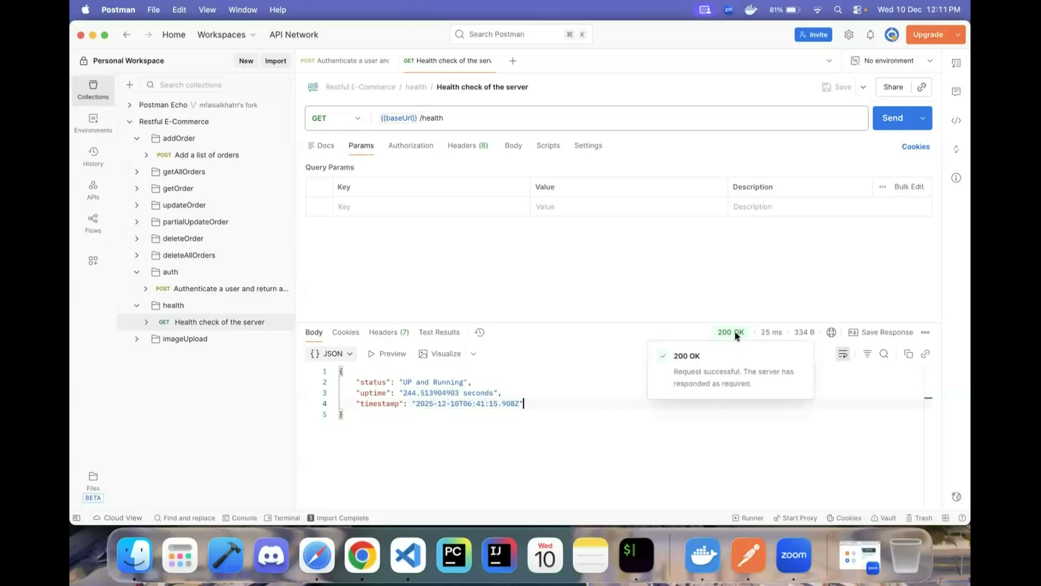
{"action": "left_click", "coordinate": [580, 377]}
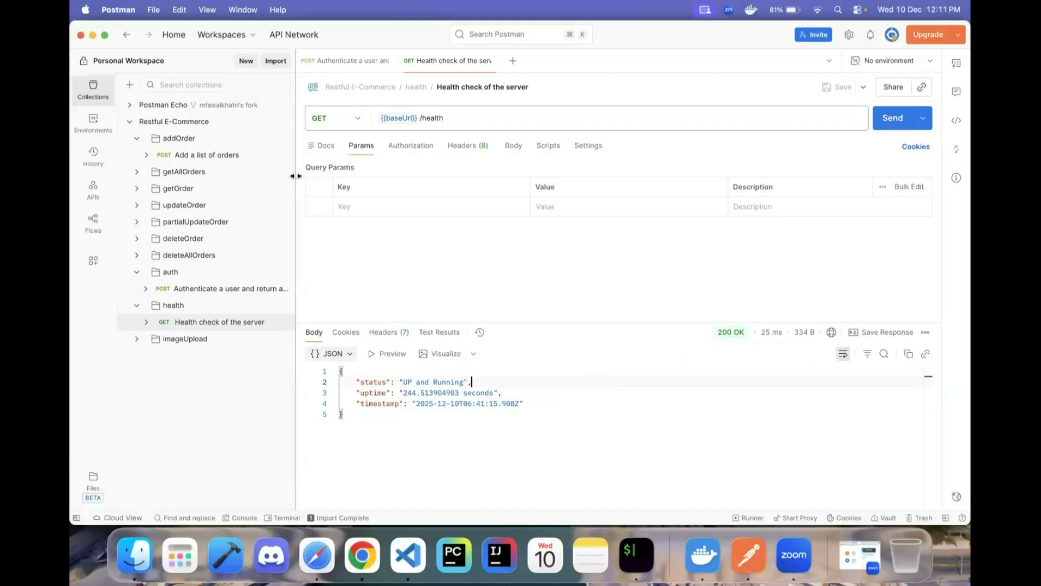
- Open the Add a list of orders request's JSON body
{"action": "left_click", "coordinate": [221, 161]}
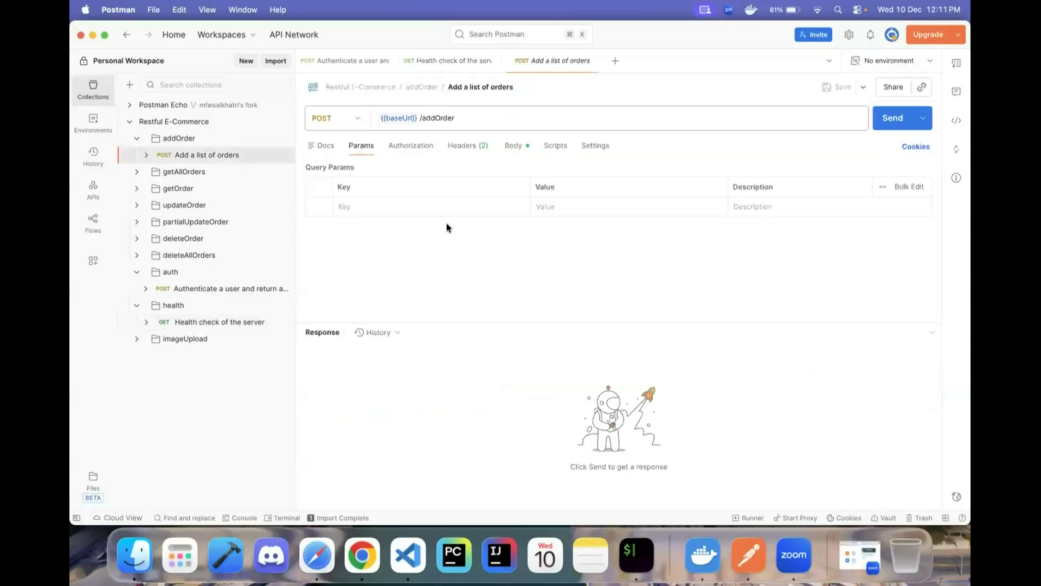
{"action": "mouse_move", "coordinate": [405, 115]}
{"action": "left_click", "coordinate": [516, 147]}
{"action": "scroll", "coordinate": [428, 264], "scroll_direction": "down", "scroll_amount": 3}
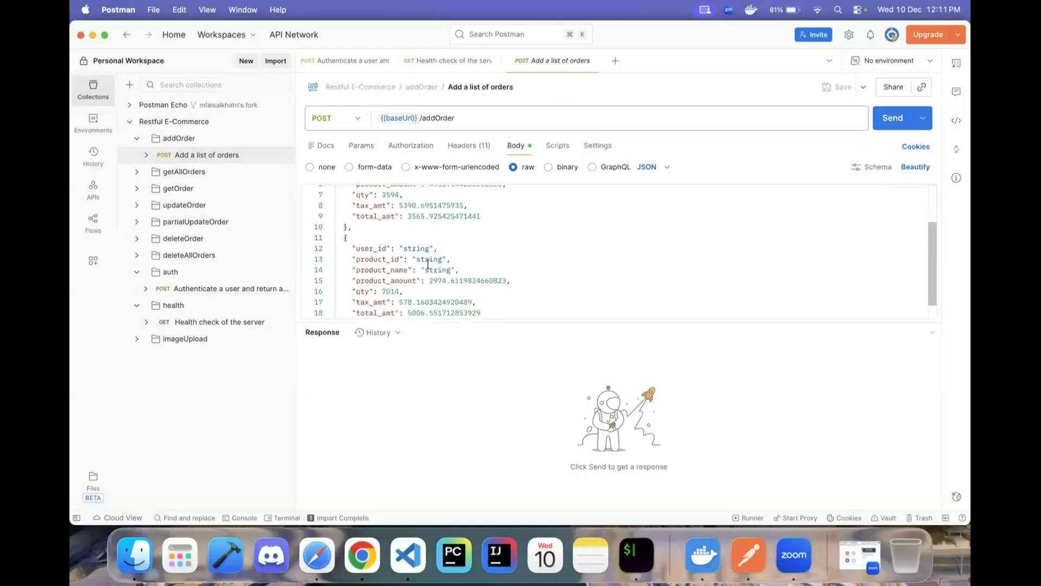
{"action": "scroll", "coordinate": [428, 264], "scroll_direction": "down", "scroll_amount": 1}
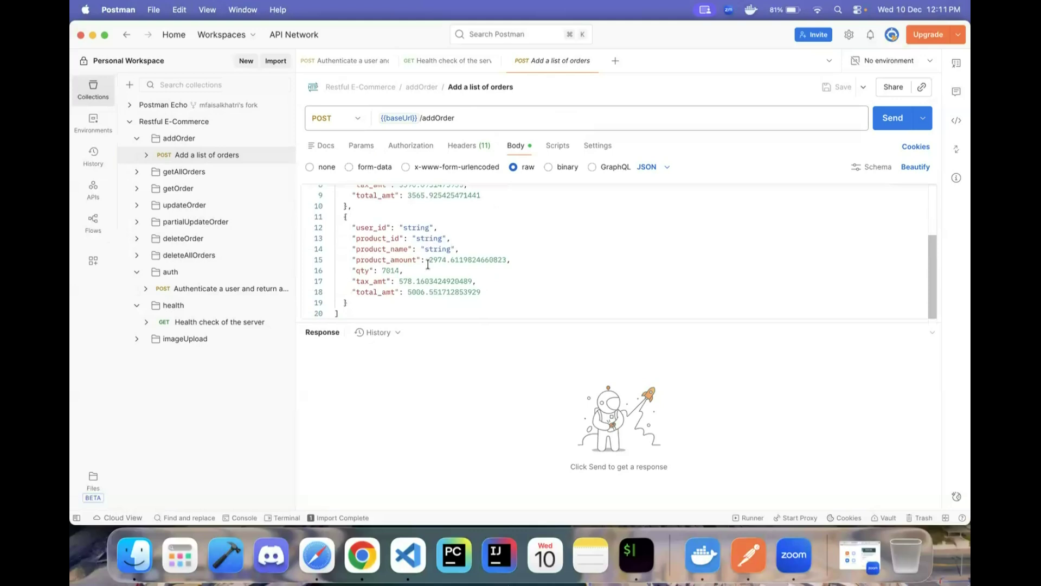
{"action": "scroll", "coordinate": [428, 264], "scroll_direction": "up", "scroll_amount": 4}
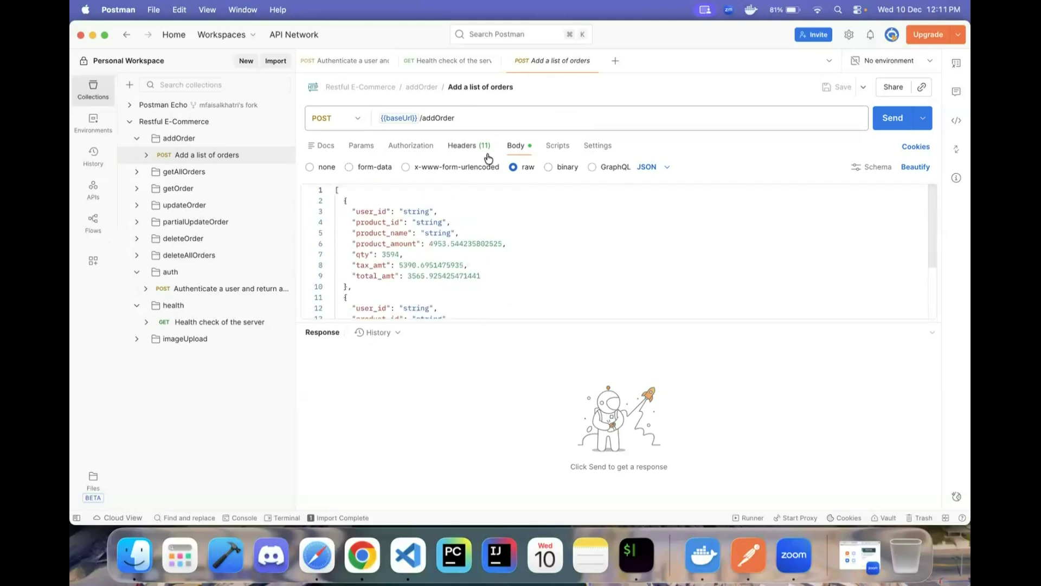
{"action": "scroll", "coordinate": [382, 250], "scroll_direction": "down", "scroll_amount": 4}
- Delete the second order object and set user_id 5 and product_id 7
{"action": "left_click", "coordinate": [346, 217]}
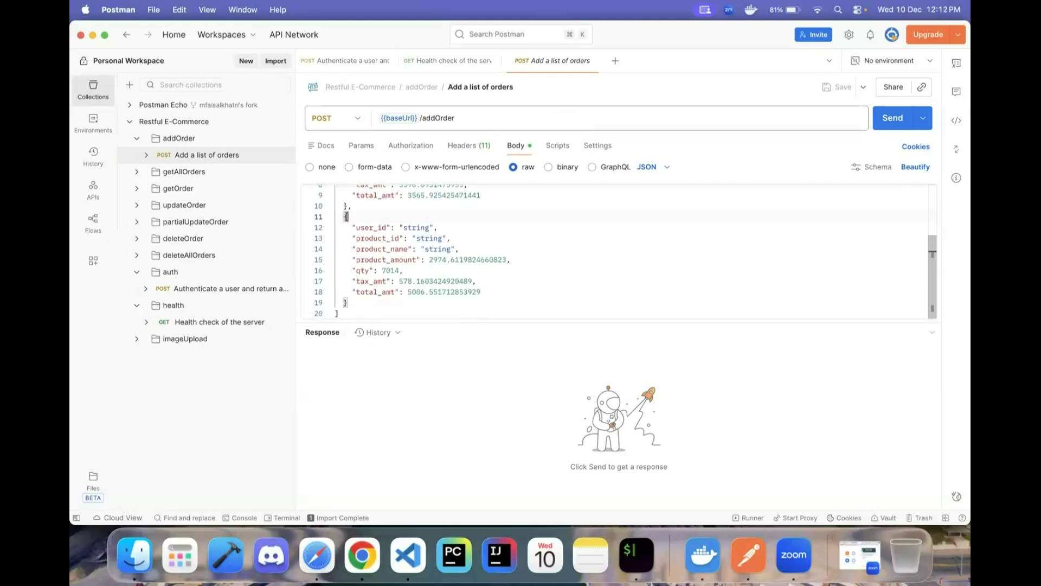
{"action": "left_click_drag", "start_coordinate": [343, 217], "coordinate": [347, 302]}
{"action": "key", "text": "BackSpace"}
{"action": "key", "text": "BackSpace"}
{"action": "key", "text": "BackSpace"}
{"action": "key", "text": "BackSpace"}
{"action": "double_click", "coordinate": [416, 211]}
{"action": "key", "text": "BackSpace"}
{"action": "type", "text": "1\","}
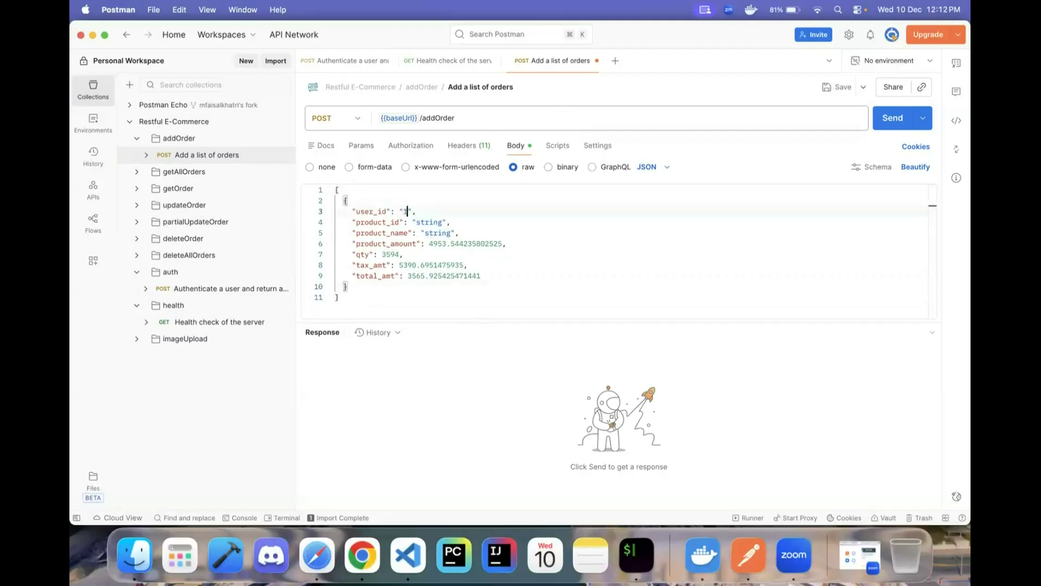
{"action": "type", "text": "5"}
{"action": "double_click", "coordinate": [430, 222]}
{"action": "key", "text": "BackSpace"}
{"action": "type", "text": "7"}
- Set product_name to Samsung Refrigerator and product_amount to 7655.34
{"action": "left_click", "coordinate": [421, 233]}
{"action": "double_click", "coordinate": [428, 232]}
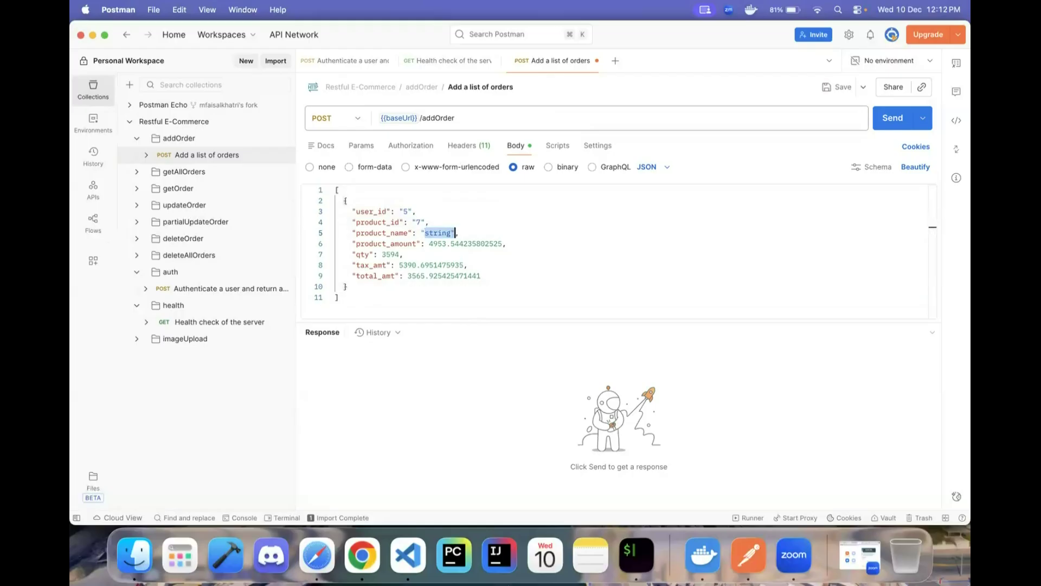
{"action": "key", "text": "BackSpace"}
{"action": "type", "text": "Samsung Refrig"}
{"action": "type", "text": "erator"}
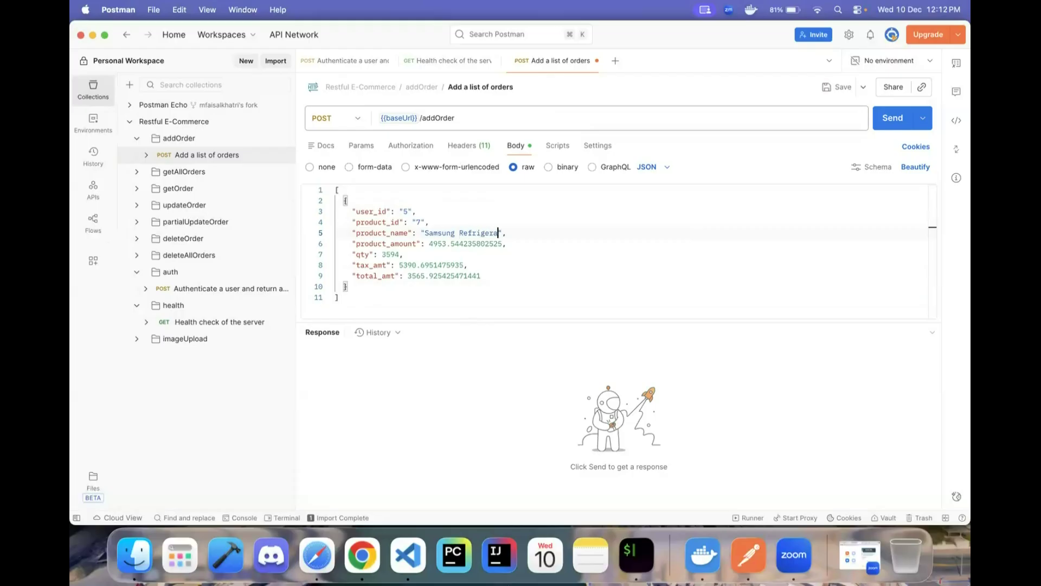
{"action": "key", "text": "Down"}
{"action": "double_click", "coordinate": [498, 243]}
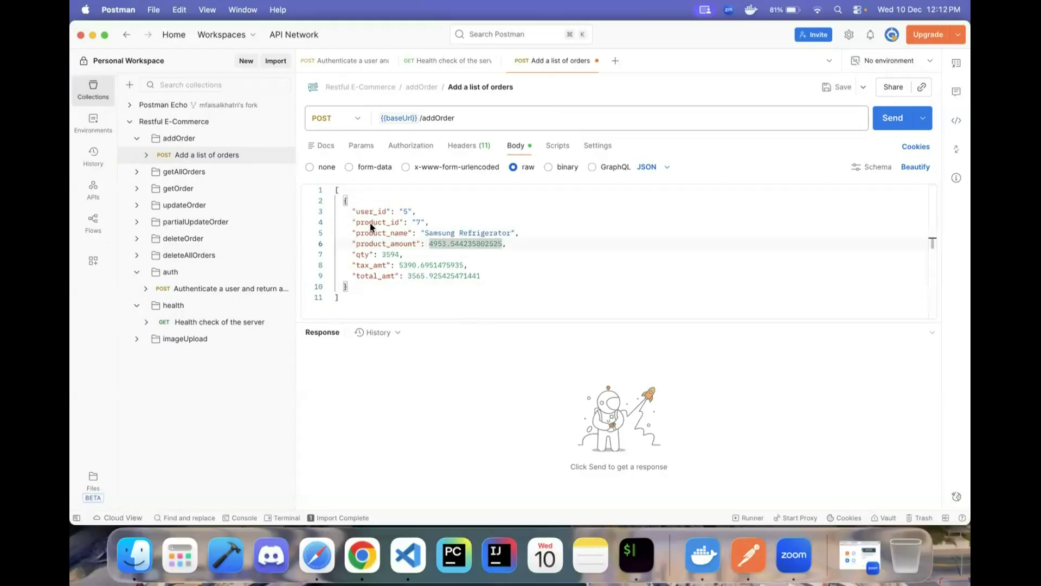
{"action": "left_click_drag", "start_coordinate": [432, 244], "coordinate": [506, 244]}
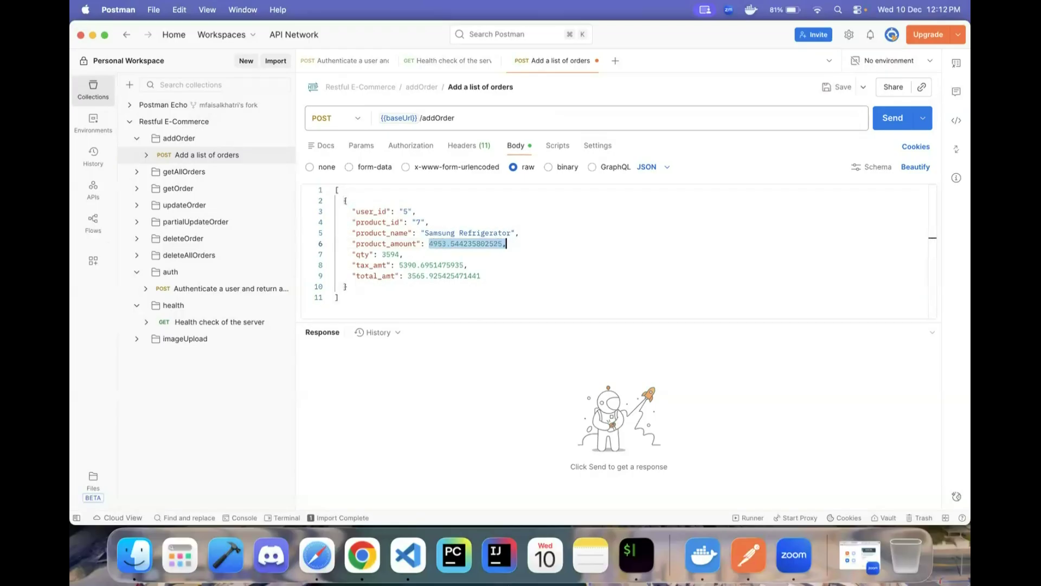
{"action": "key", "text": "BackSpace"}
{"action": "type", "text": "7655.34"}
- Set qty to 1 and tax_amt to 1200.90
{"action": "key", "text": "Down"}
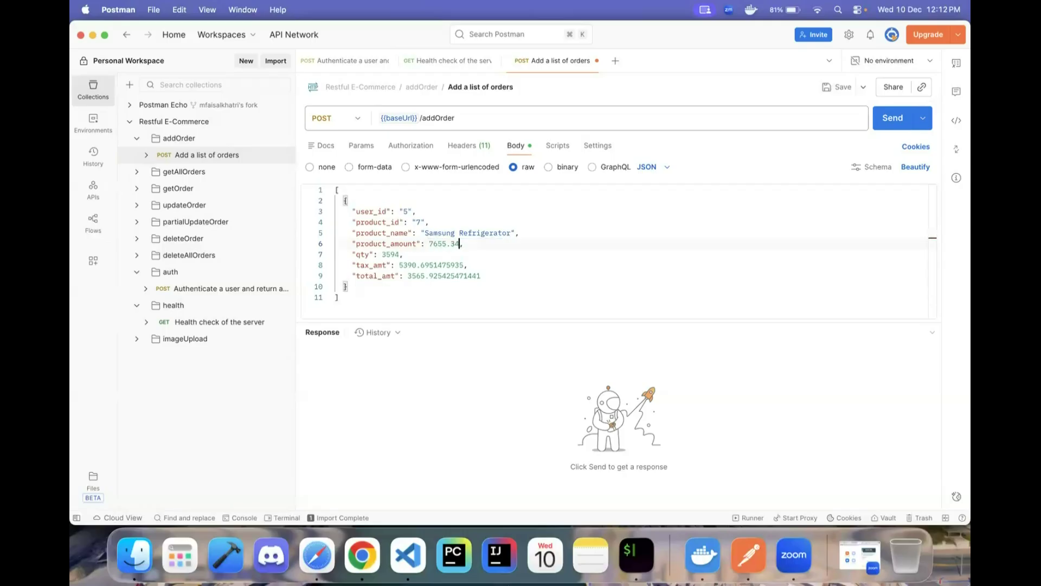
{"action": "key", "text": "alt+shift+Left"}
{"action": "key", "text": "BackSpace"}
{"action": "key", "text": "Down"}
{"action": "key", "text": "Right"}
{"action": "key", "text": "Right"}
{"action": "key", "text": "Right"}
{"action": "key", "text": "super+Right"}
{"action": "key", "text": "alt+shift+Left"}
{"action": "left_click_drag", "start_coordinate": [396, 265], "coordinate": [462, 266]}
{"action": "key", "text": "BackSpace"}
{"action": "type", "text": "1200.90"}
- Clear the old total_amt value and bring up macOS search for the sum
{"action": "key", "text": "Down"}
{"action": "key", "text": "Left"}
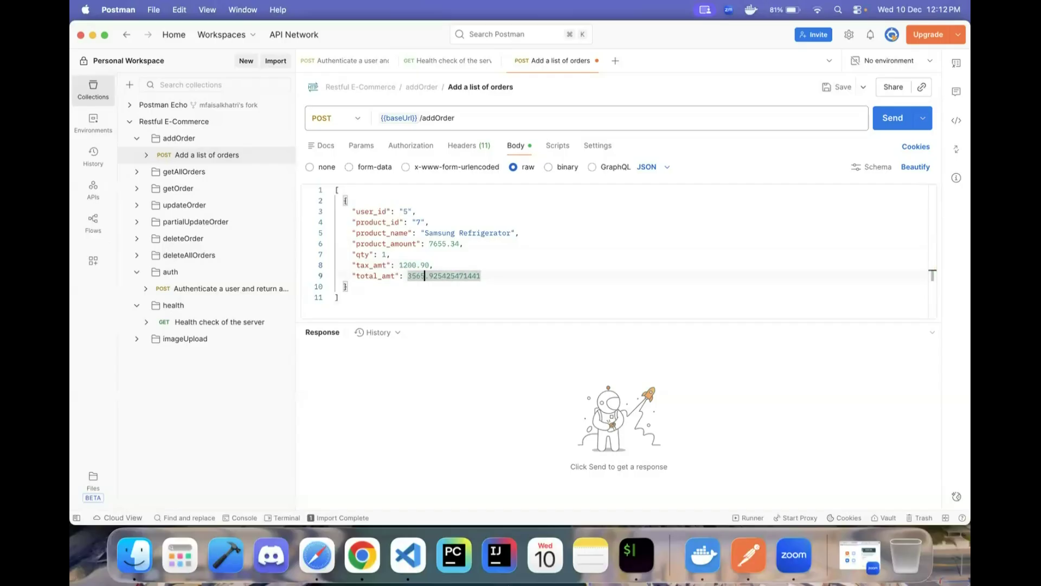
{"action": "key", "text": "BackSpace"}
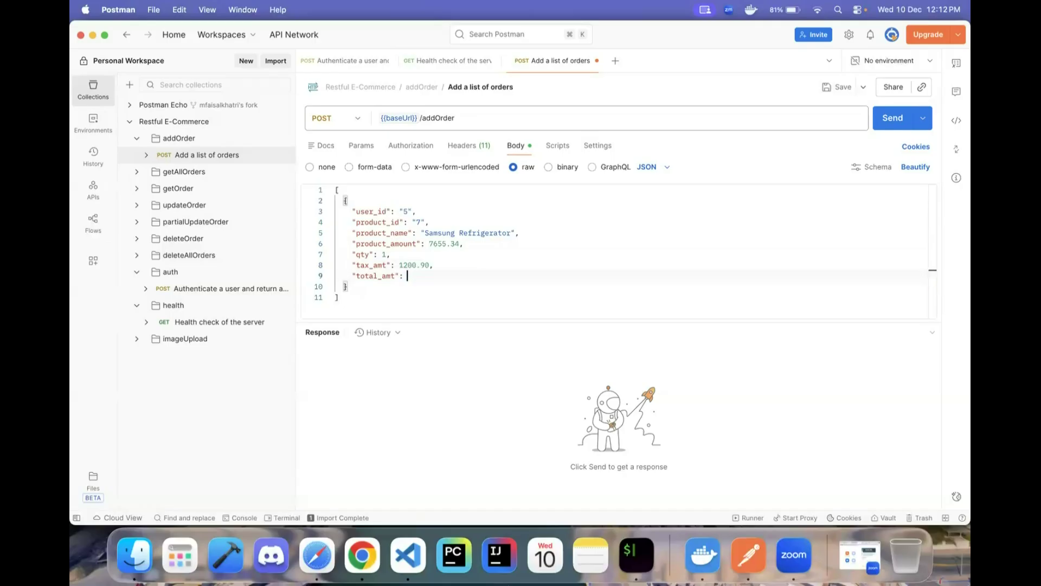
{"action": "key", "text": "super+space"}
{"action": "left_click_drag", "start_coordinate": [295, 160], "coordinate": [775, 259]}
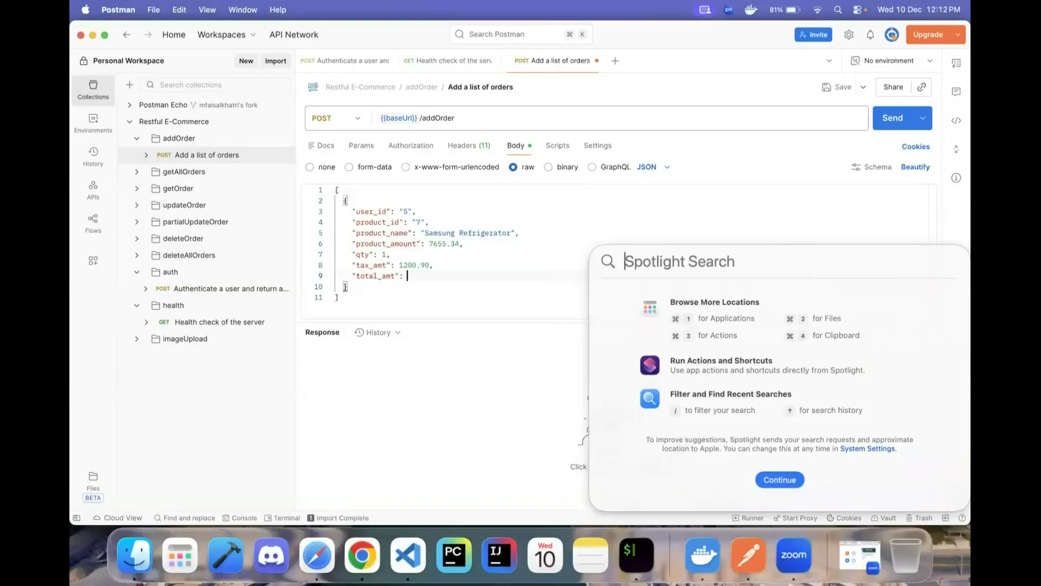
- Calculate 7655.34 + 1200.90 in Spotlight and enter 8856.24 as total_amt
{"action": "type", "text": "7655."}
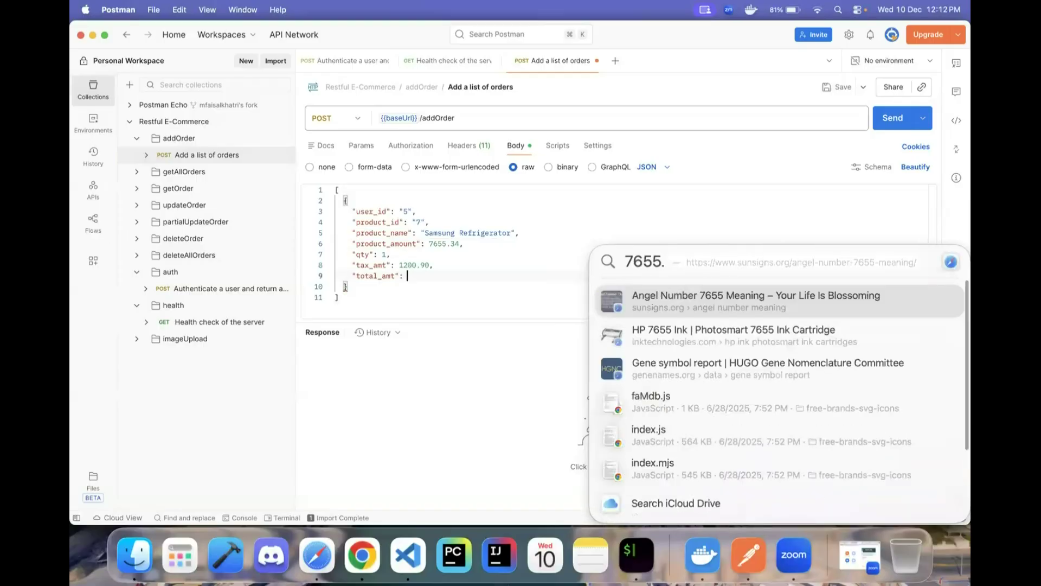
{"action": "type", "text": "34+"}
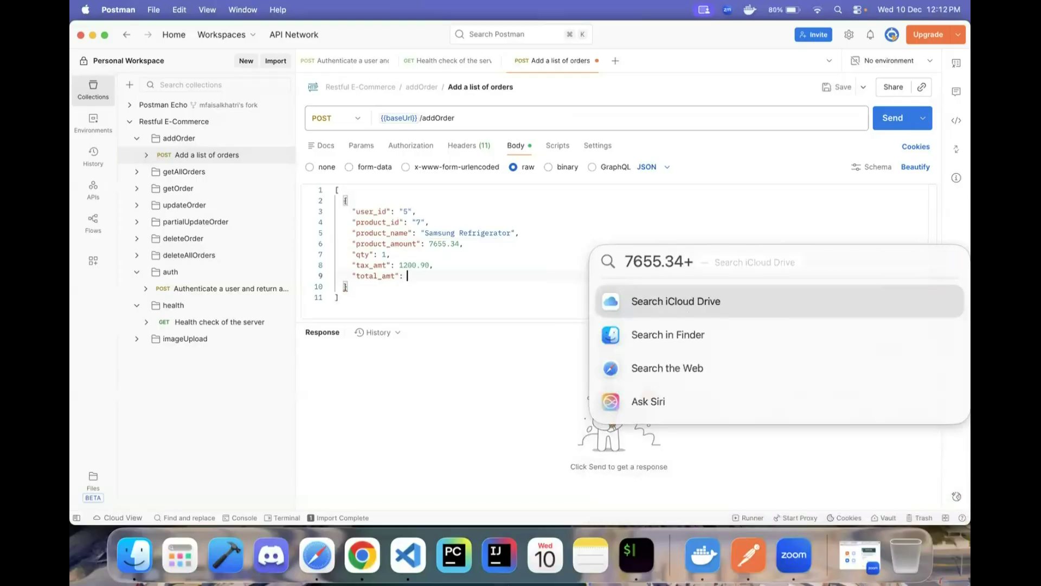
{"action": "type", "text": "1200.90"}
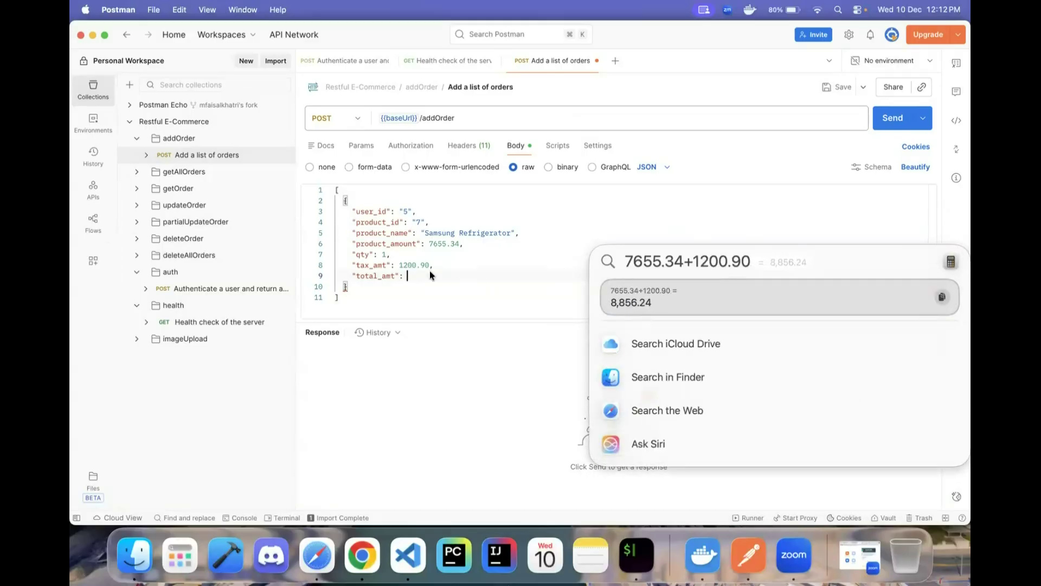
{"action": "key", "text": "Escape"}
{"action": "type", "text": "8856.24"}
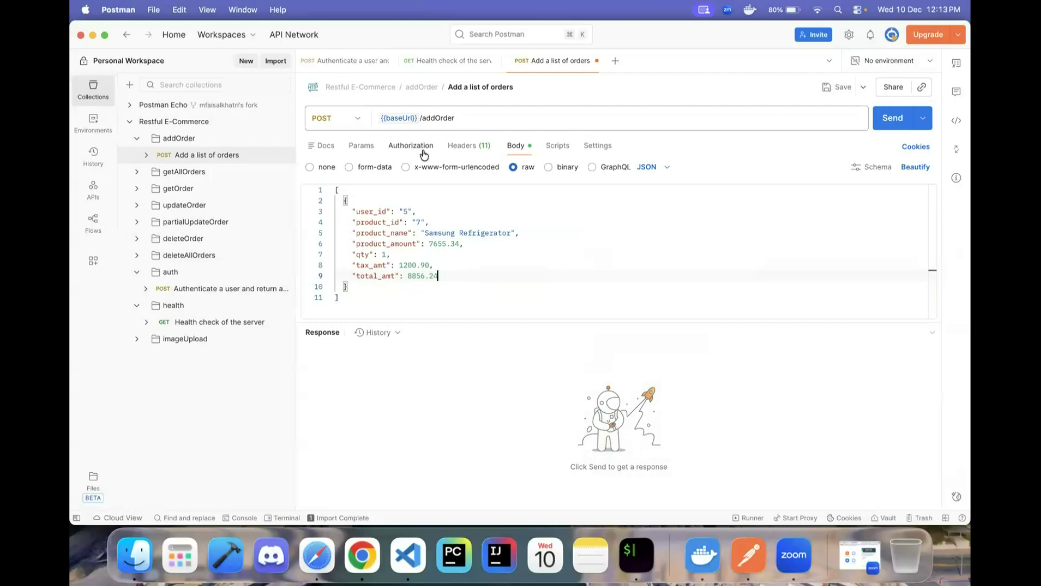
{"action": "left_click", "coordinate": [362, 553]}
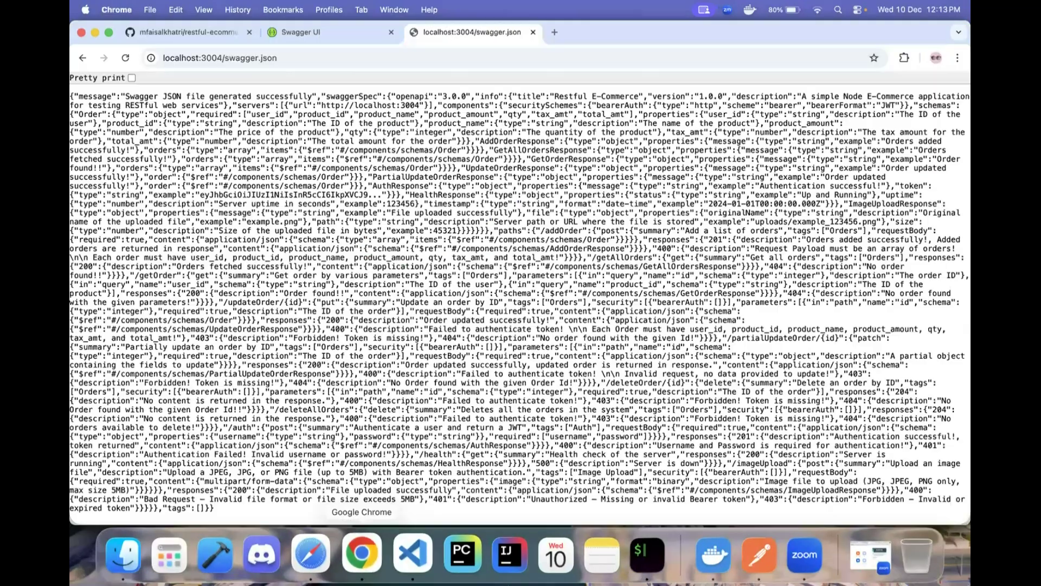
- Read the Swagger POST /addOrder example body and its 201/400 responses, then return to Postman
{"action": "left_click", "coordinate": [318, 35]}
{"action": "left_click", "coordinate": [230, 295]}
{"action": "scroll", "coordinate": [342, 358], "scroll_direction": "down", "scroll_amount": 1}
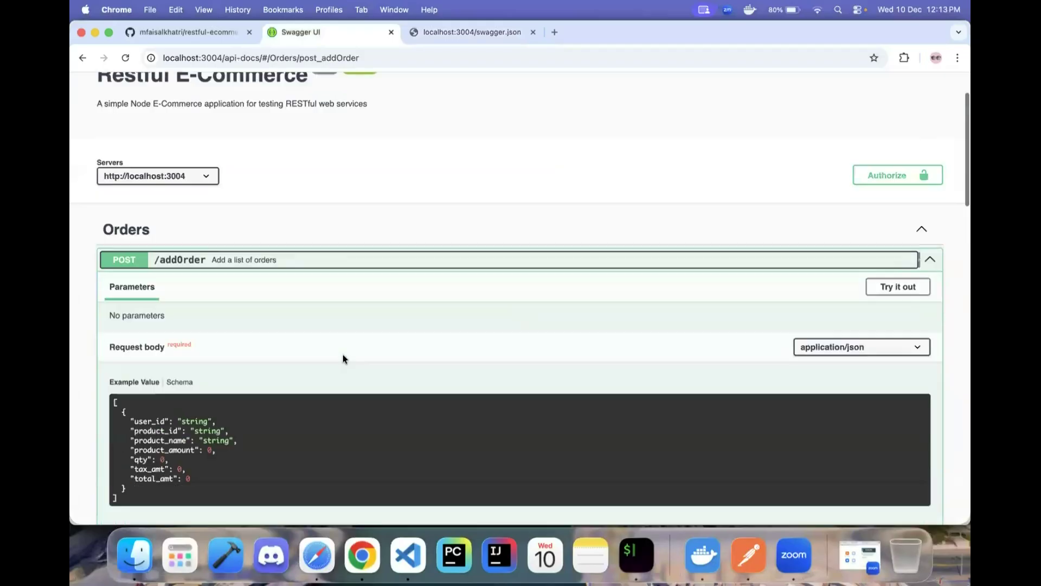
{"action": "scroll", "coordinate": [343, 359], "scroll_direction": "down", "scroll_amount": 3}
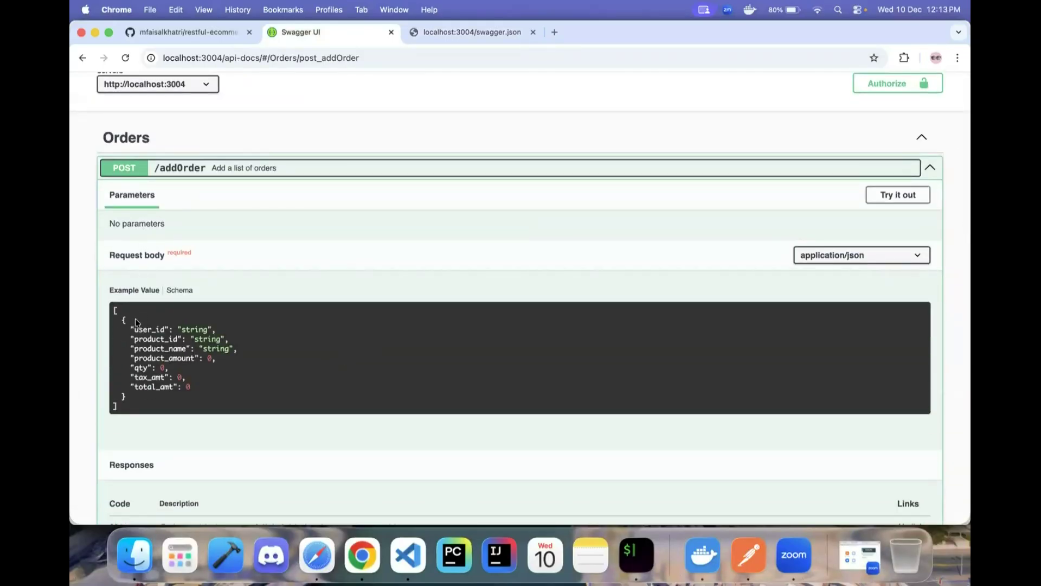
{"action": "scroll", "coordinate": [148, 378], "scroll_direction": "down", "scroll_amount": 5}
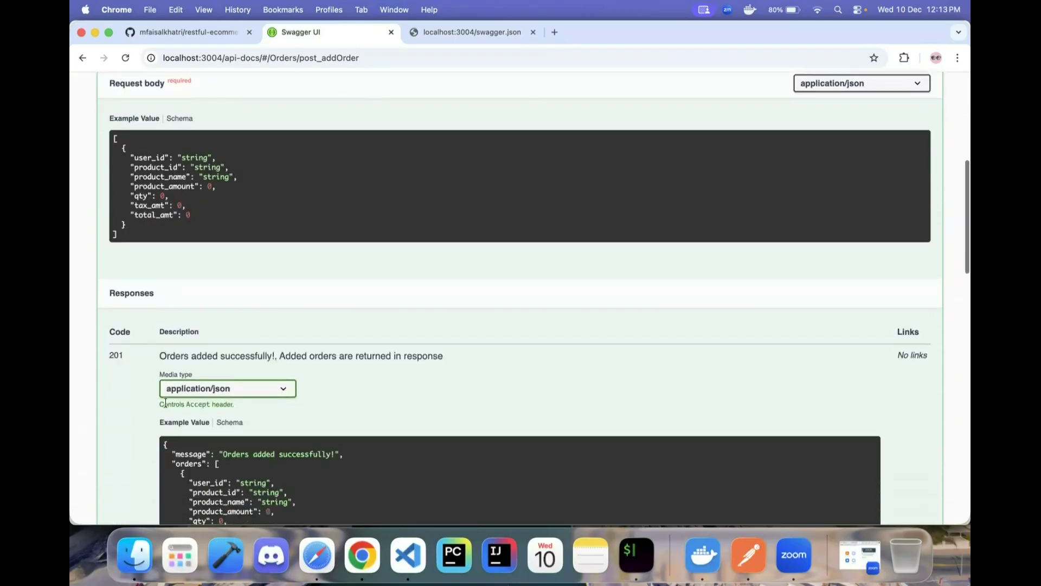
{"action": "scroll", "coordinate": [184, 407], "scroll_direction": "down", "scroll_amount": 3}
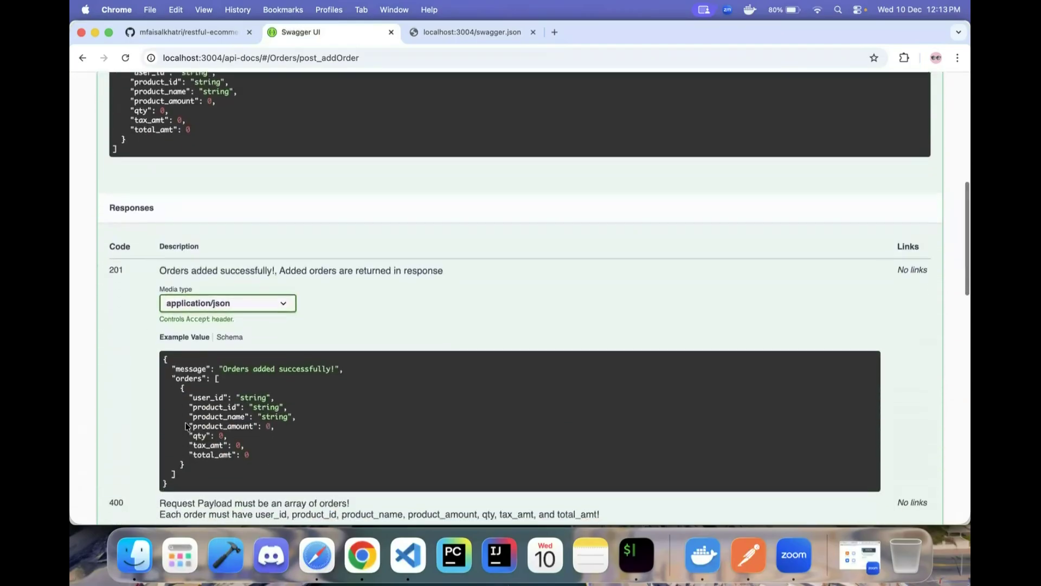
{"action": "scroll", "coordinate": [186, 427], "scroll_direction": "down", "scroll_amount": 1}
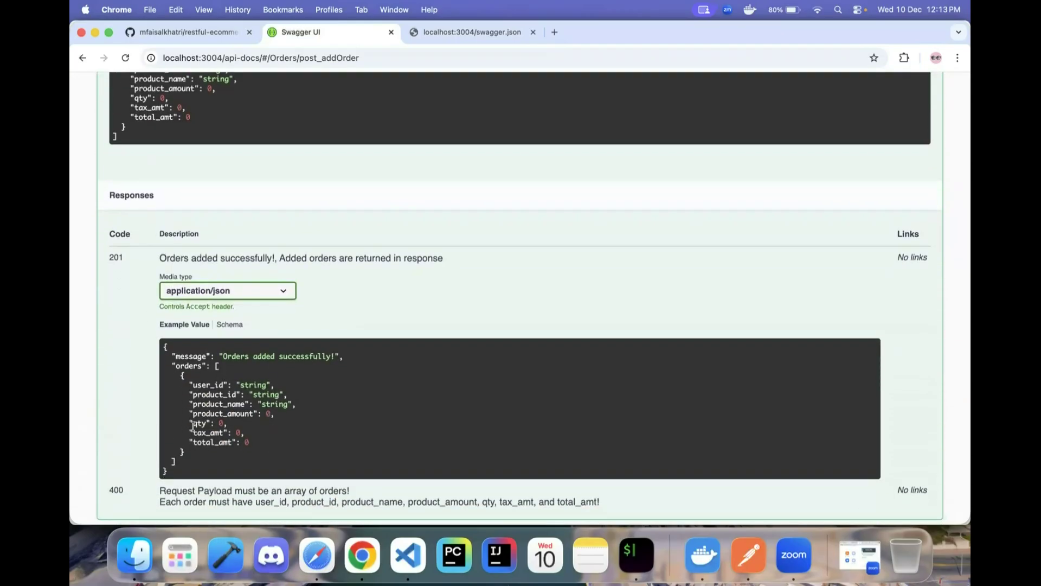
{"action": "scroll", "coordinate": [211, 412], "scroll_direction": "down", "scroll_amount": 2}
{"action": "key", "text": "super+Tab"}
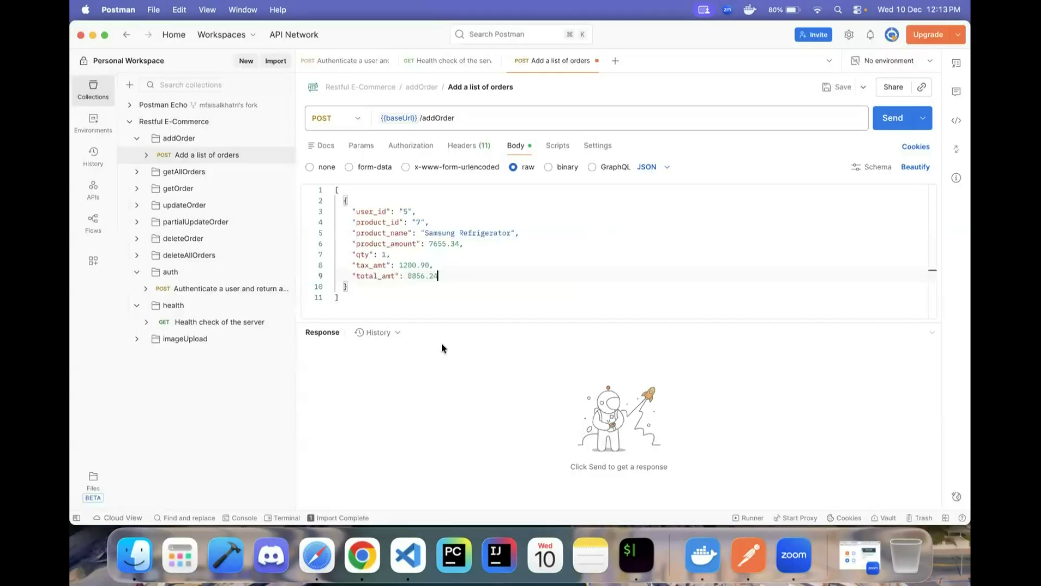
- Send the order and check the 201 Created response saying 'Orders added successfully!'
{"action": "left_click", "coordinate": [890, 122]}
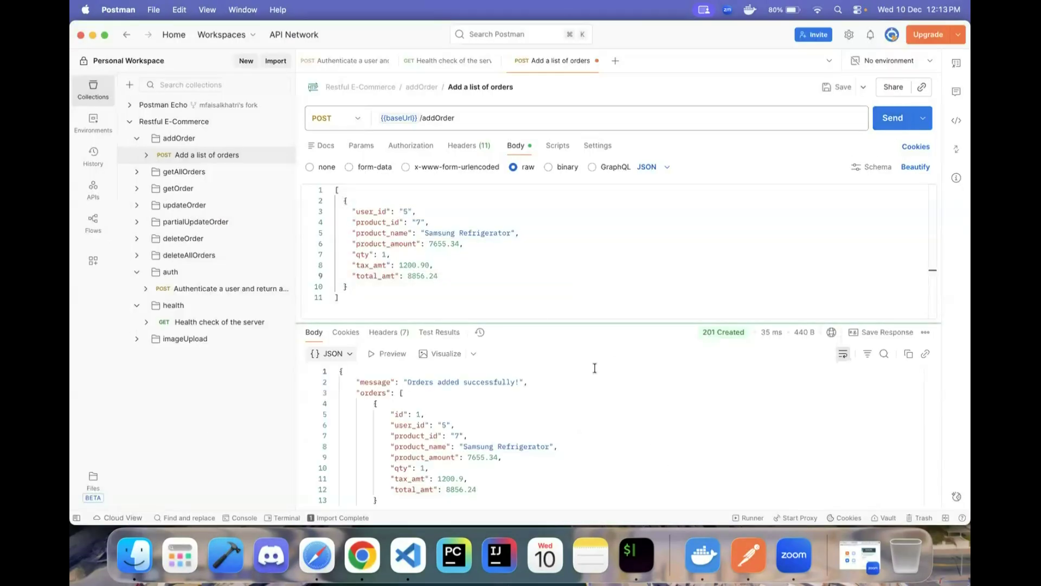
{"action": "scroll", "coordinate": [596, 372], "scroll_direction": "down", "scroll_amount": 1}
{"action": "scroll", "coordinate": [467, 419], "scroll_direction": "up", "scroll_amount": 1}
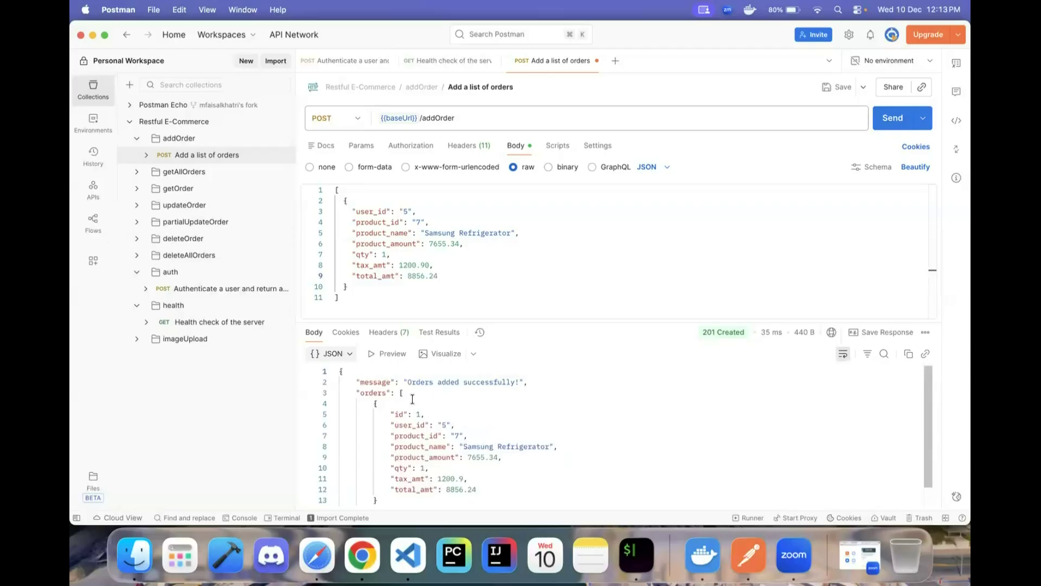
{"action": "left_click_drag", "start_coordinate": [364, 384], "coordinate": [440, 488]}
{"action": "left_click", "coordinate": [534, 416]}
{"action": "left_click_drag", "start_coordinate": [403, 382], "coordinate": [527, 382]}
{"action": "mouse_move", "coordinate": [716, 332]}
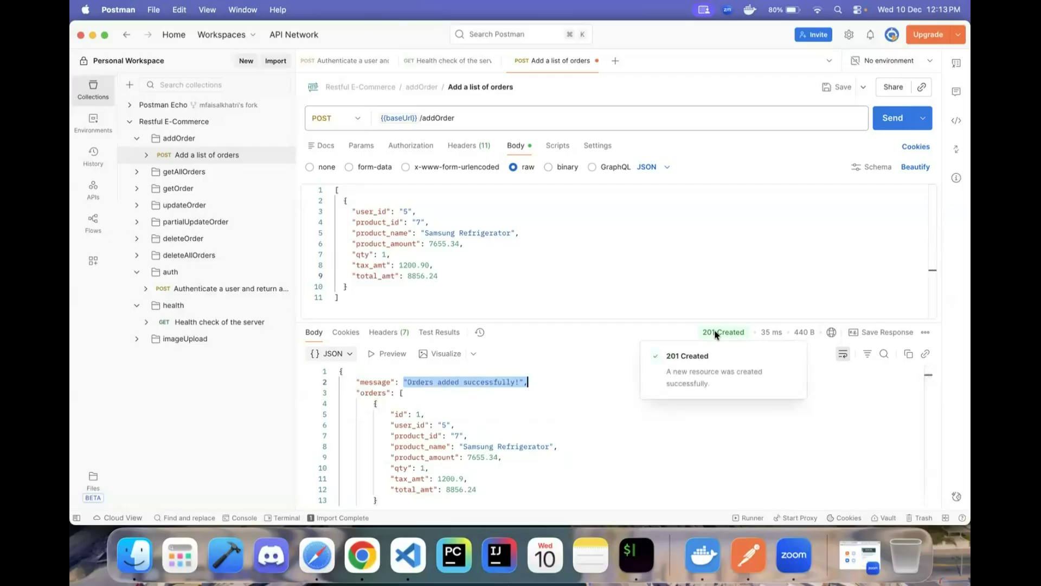
- Compare the response with the documented 201 and the request body, noting order id 1
{"action": "key", "text": "super+Tab"}
{"action": "left_click_drag", "start_coordinate": [112, 203], "coordinate": [143, 204]}
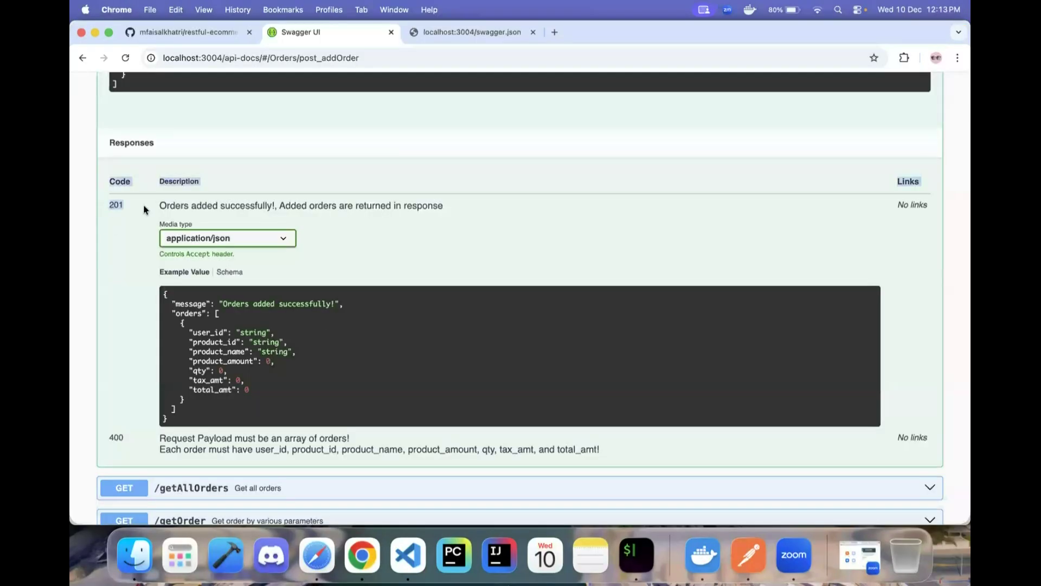
{"action": "key", "text": "super+Tab"}
{"action": "scroll", "coordinate": [477, 413], "scroll_direction": "down", "scroll_amount": 2}
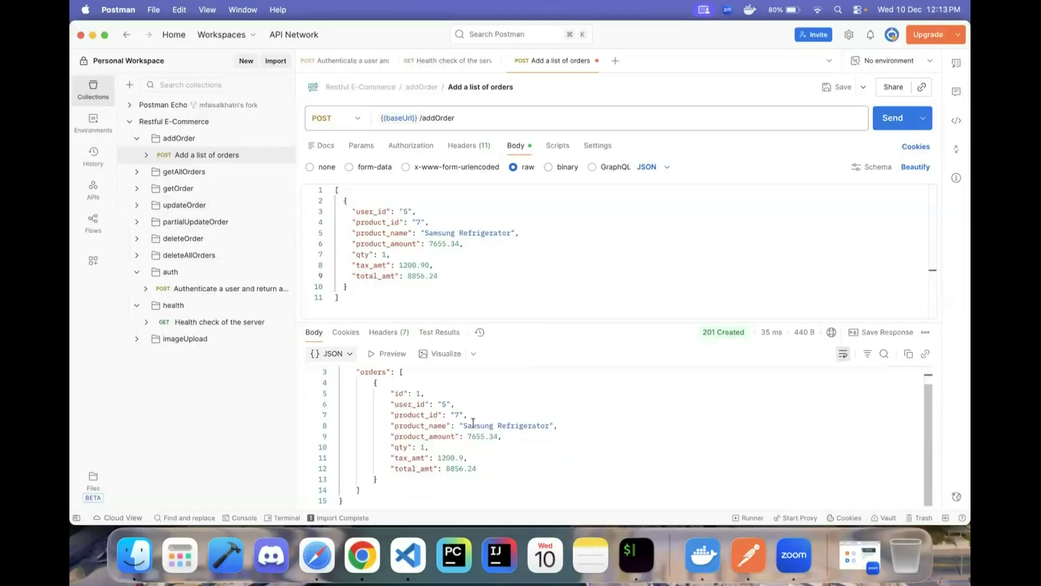
{"action": "scroll", "coordinate": [411, 412], "scroll_direction": "up", "scroll_amount": 2}
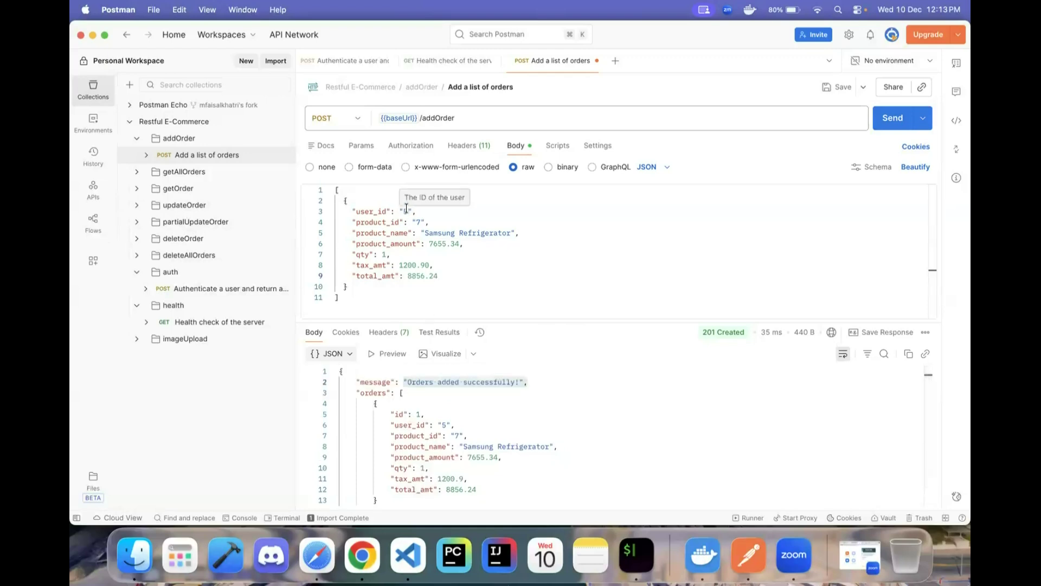
{"action": "left_click_drag", "start_coordinate": [352, 212], "coordinate": [429, 266]}
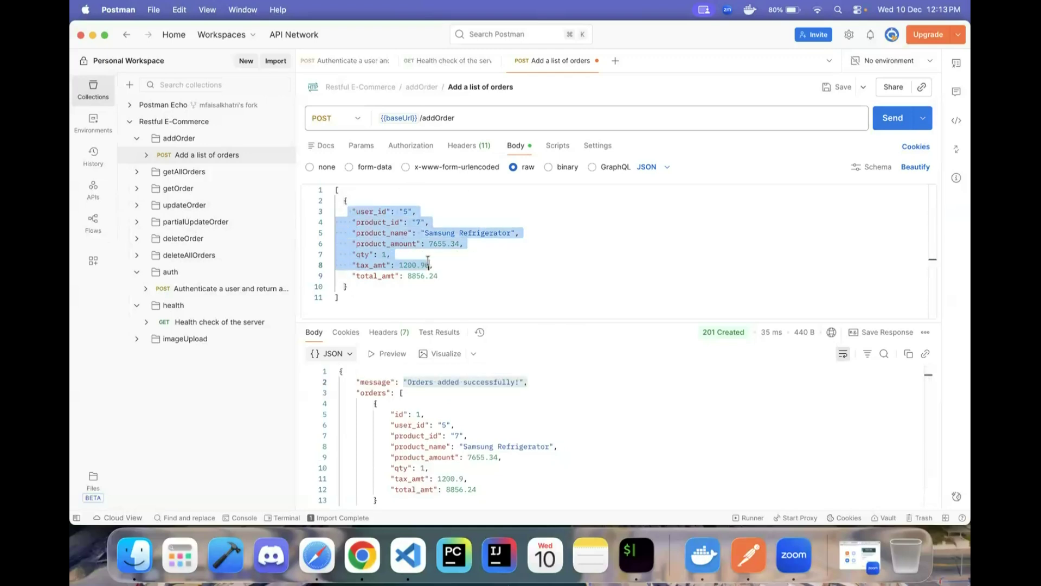
{"action": "left_click", "coordinate": [454, 447]}
{"action": "left_click_drag", "start_coordinate": [394, 425], "coordinate": [497, 482]}
{"action": "left_click", "coordinate": [497, 482]}
{"action": "left_click_drag", "start_coordinate": [427, 414], "coordinate": [389, 414]}
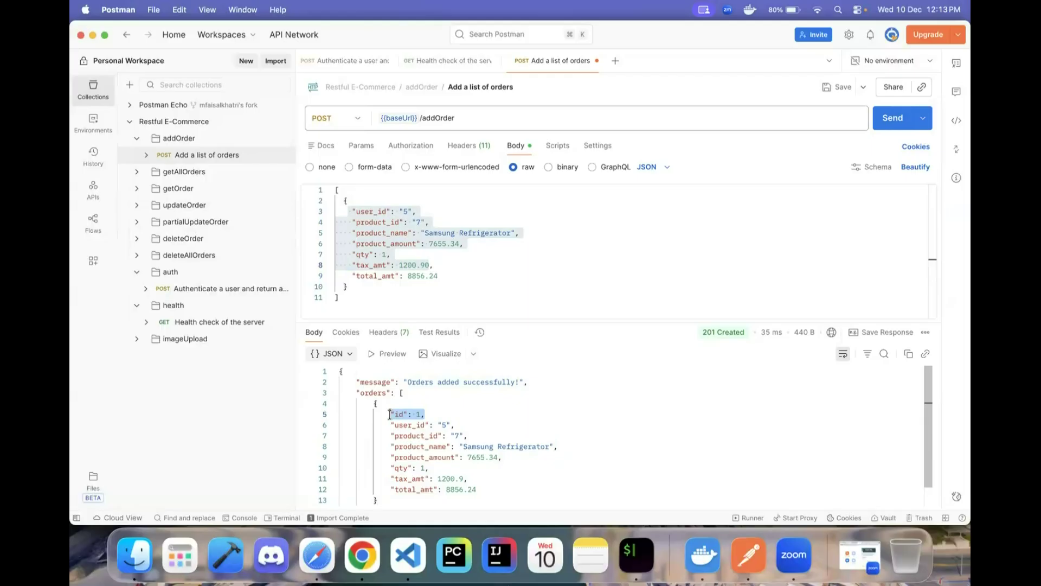
{"action": "left_click", "coordinate": [448, 465]}
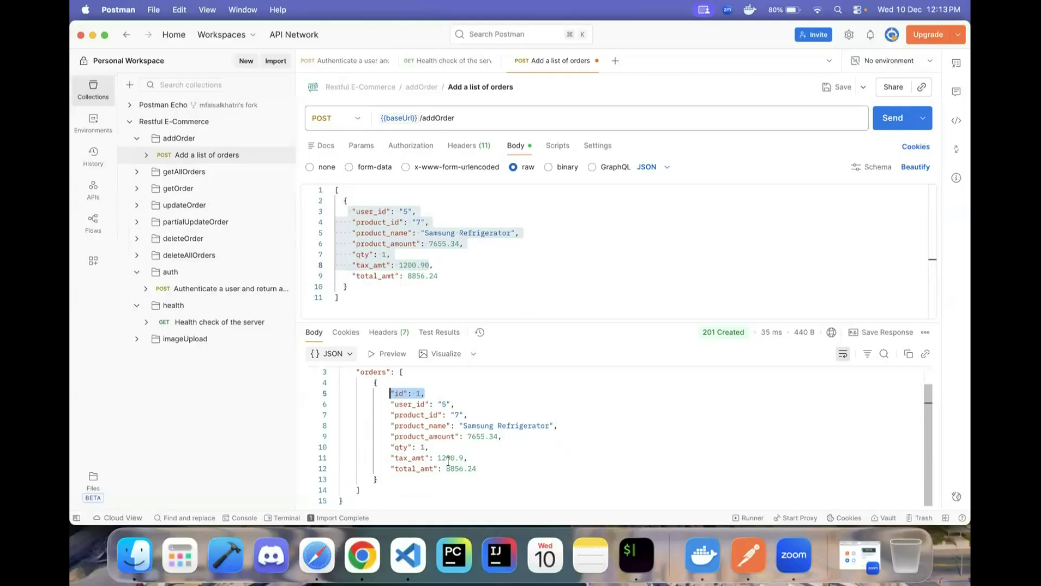
{"action": "left_click", "coordinate": [478, 264]}
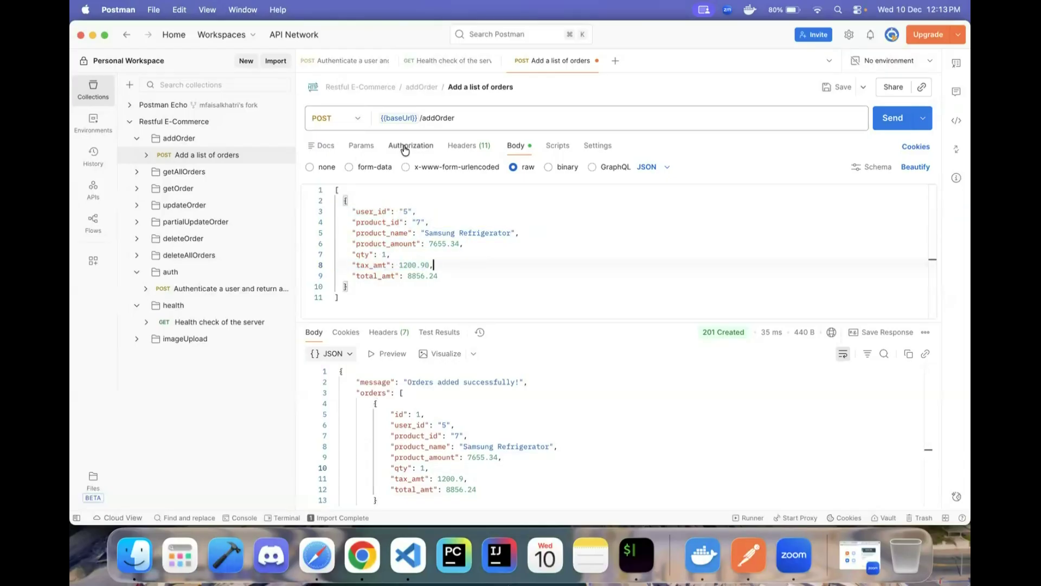
{"action": "key", "text": "super+Tab"}
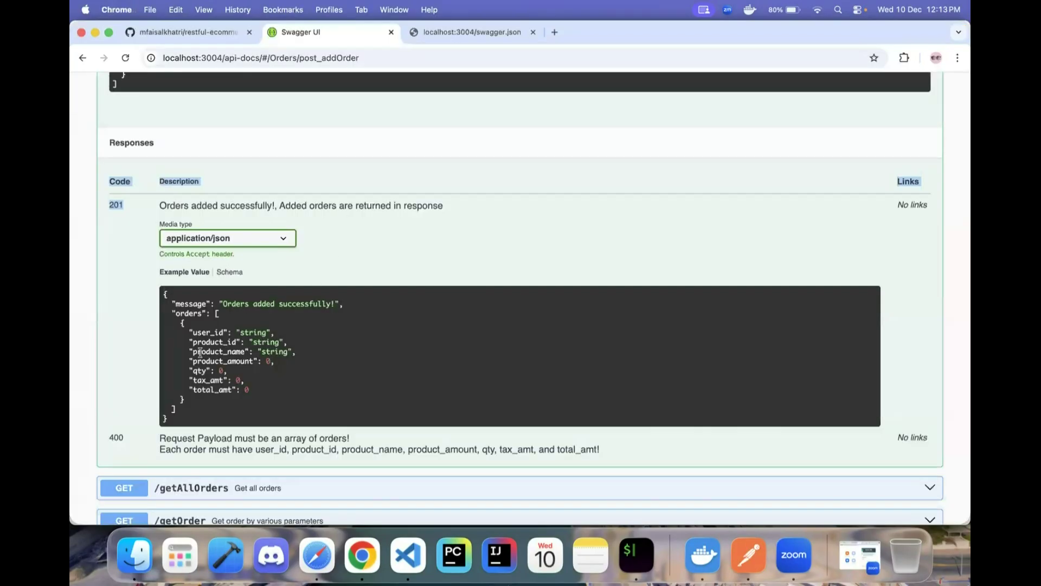
- Scroll through Swagger's addOrder example body and 201/400 responses, then go back to Postman
{"action": "left_click", "coordinate": [297, 242]}
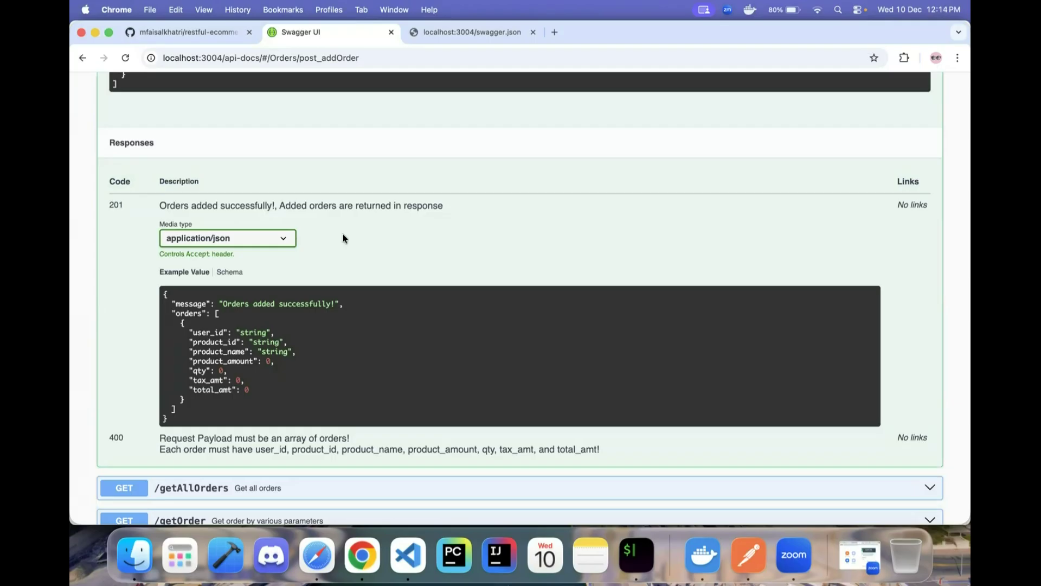
{"action": "scroll", "coordinate": [330, 221], "scroll_direction": "up", "scroll_amount": 5}
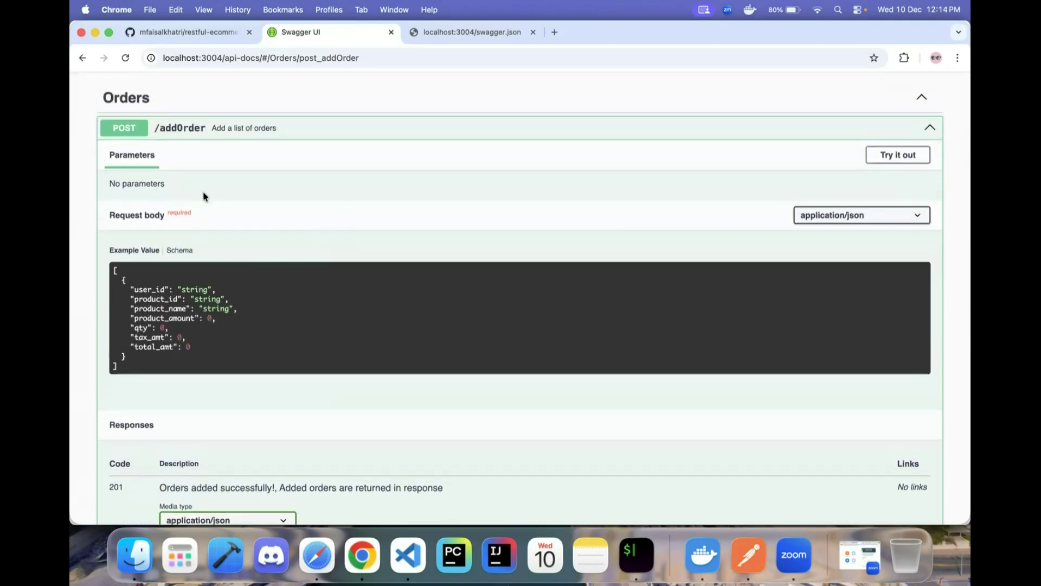
{"action": "scroll", "coordinate": [299, 298], "scroll_direction": "down", "scroll_amount": 2}
{"action": "scroll", "coordinate": [587, 253], "scroll_direction": "up", "scroll_amount": 3}
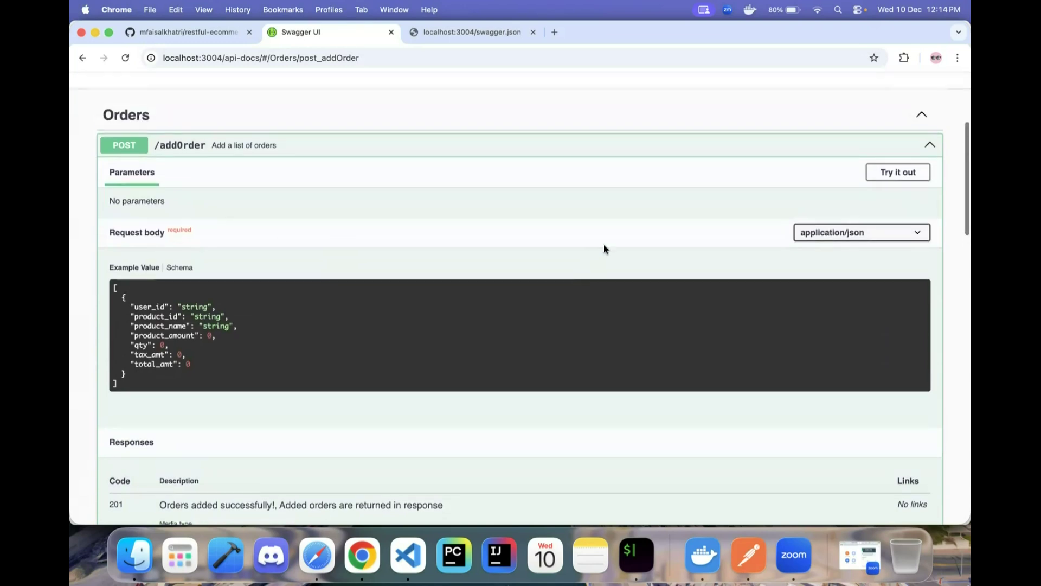
{"action": "scroll", "coordinate": [822, 201], "scroll_direction": "down", "scroll_amount": 10}
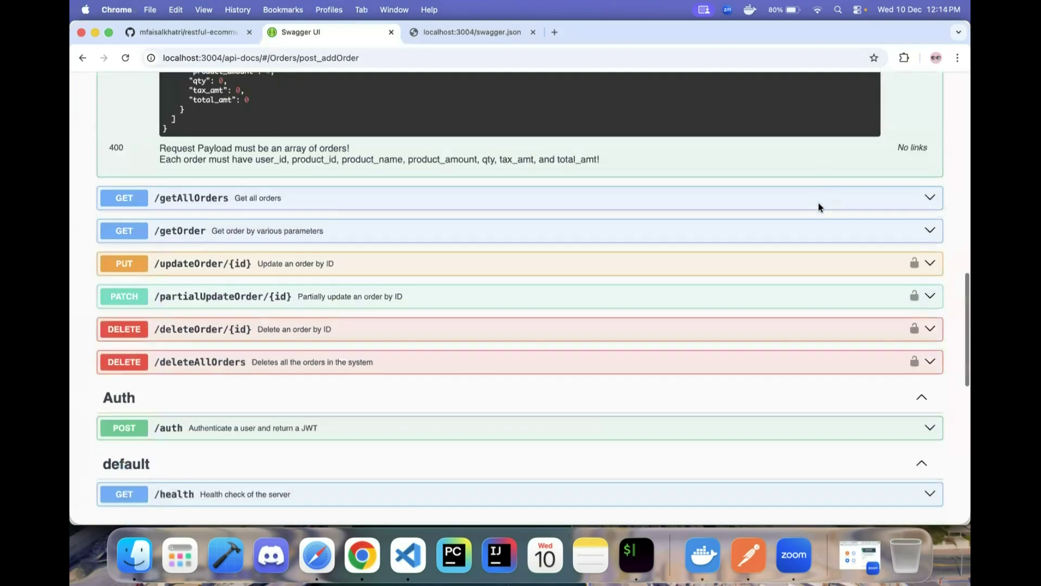
{"action": "scroll", "coordinate": [820, 207], "scroll_direction": "up", "scroll_amount": 1}
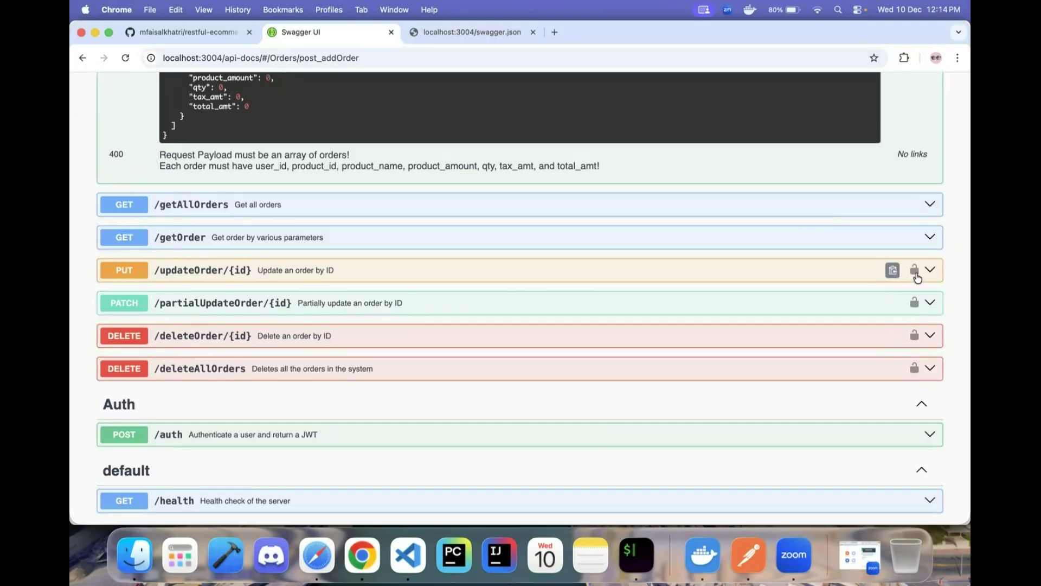
{"action": "scroll", "coordinate": [916, 273], "scroll_direction": "up", "scroll_amount": 15}
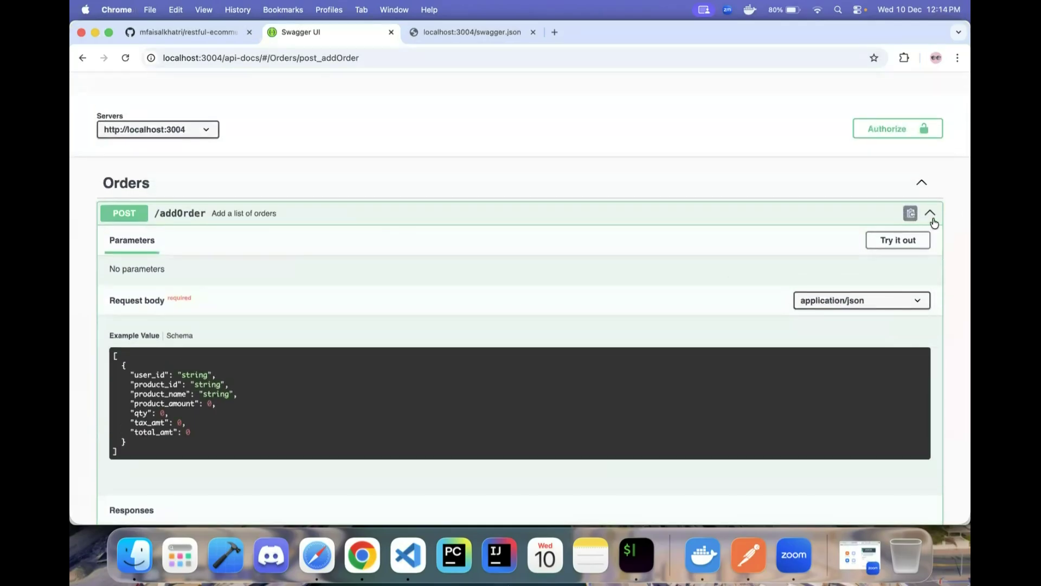
{"action": "key", "text": "super+Tab"}
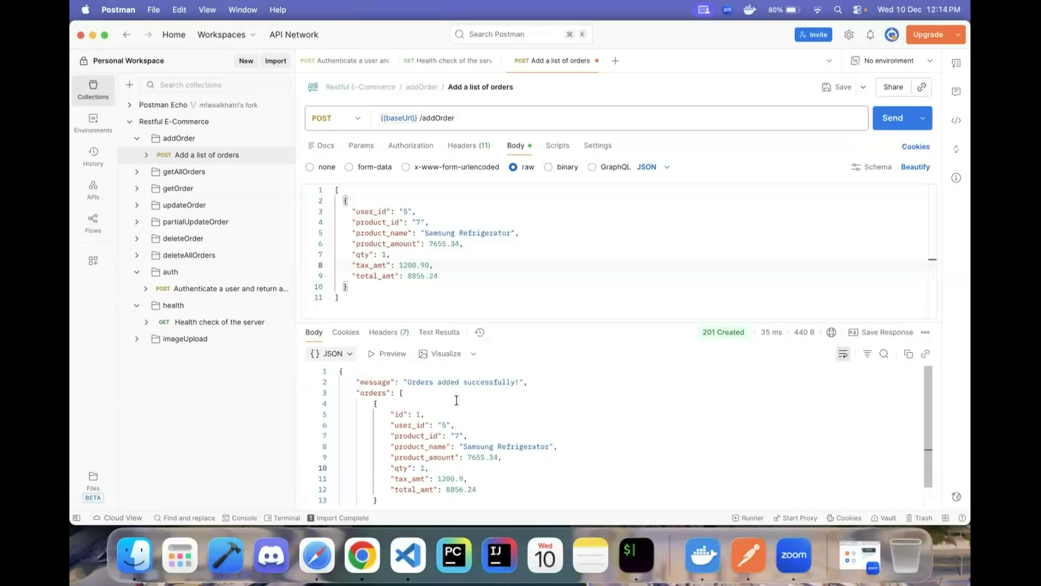
{"action": "left_click", "coordinate": [477, 243]}
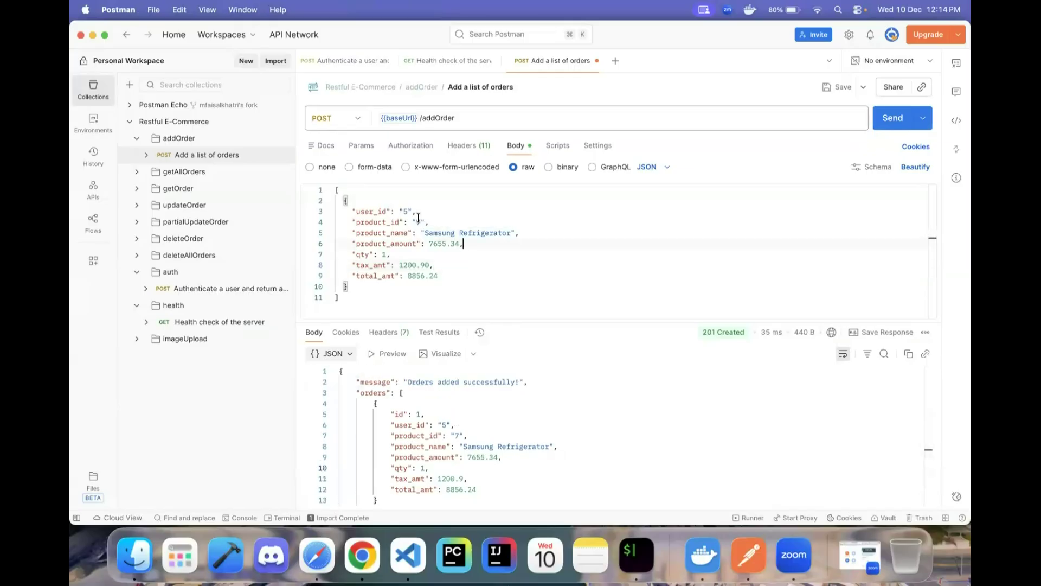
{"action": "key", "text": "super+Tab"}
{"action": "scroll", "coordinate": [265, 390], "scroll_direction": "down", "scroll_amount": 5}
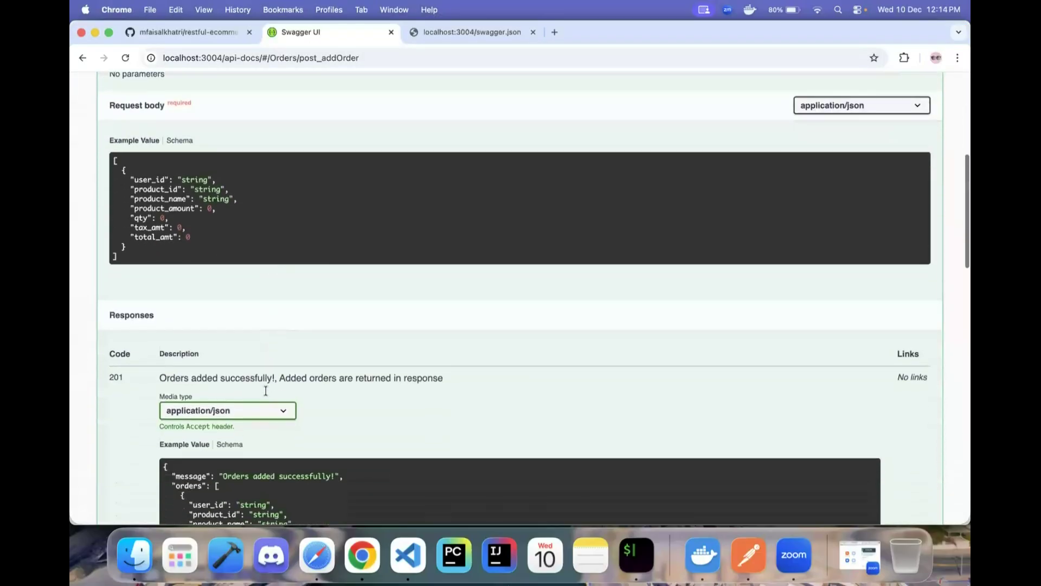
{"action": "scroll", "coordinate": [266, 391], "scroll_direction": "down", "scroll_amount": 4}
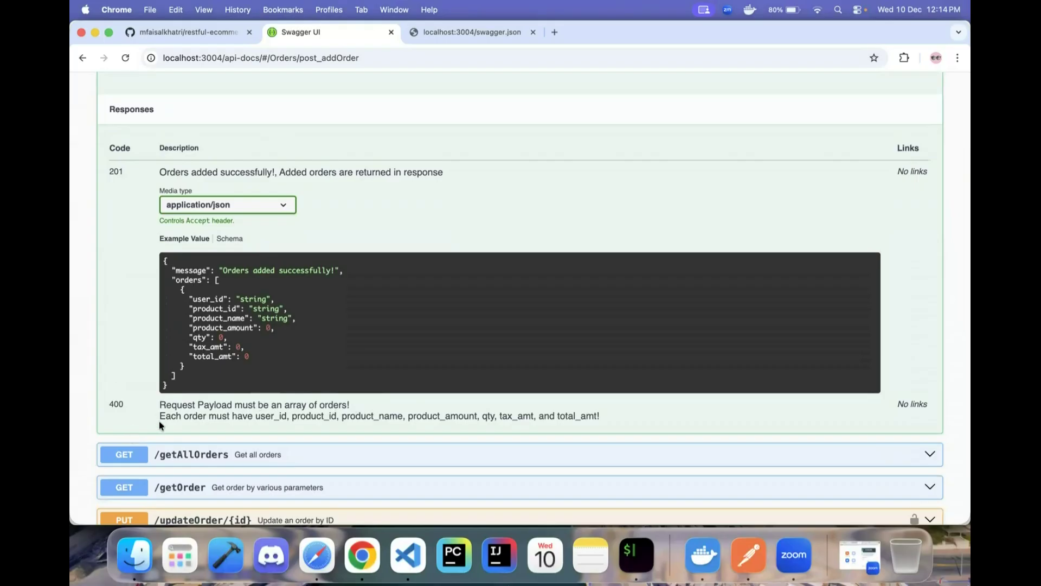
{"action": "key", "text": "super+Tab"}
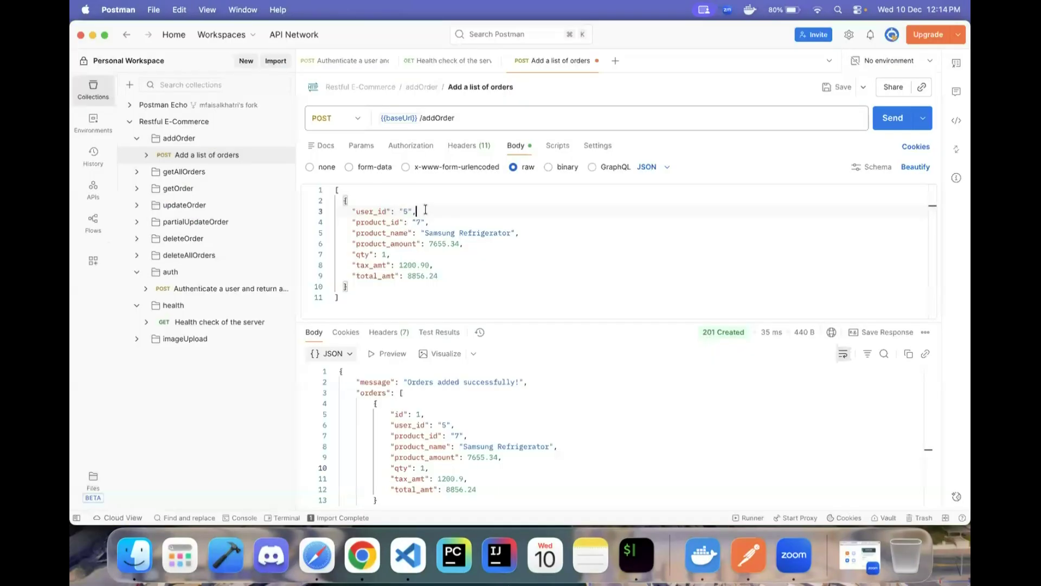
- Empty product_id and send, getting 400 Bad Request requiring all fields
{"action": "key", "text": "Right"}
{"action": "key", "text": "Right"}
{"action": "key", "text": "BackSpace"}
{"action": "left_click", "coordinate": [884, 127]}
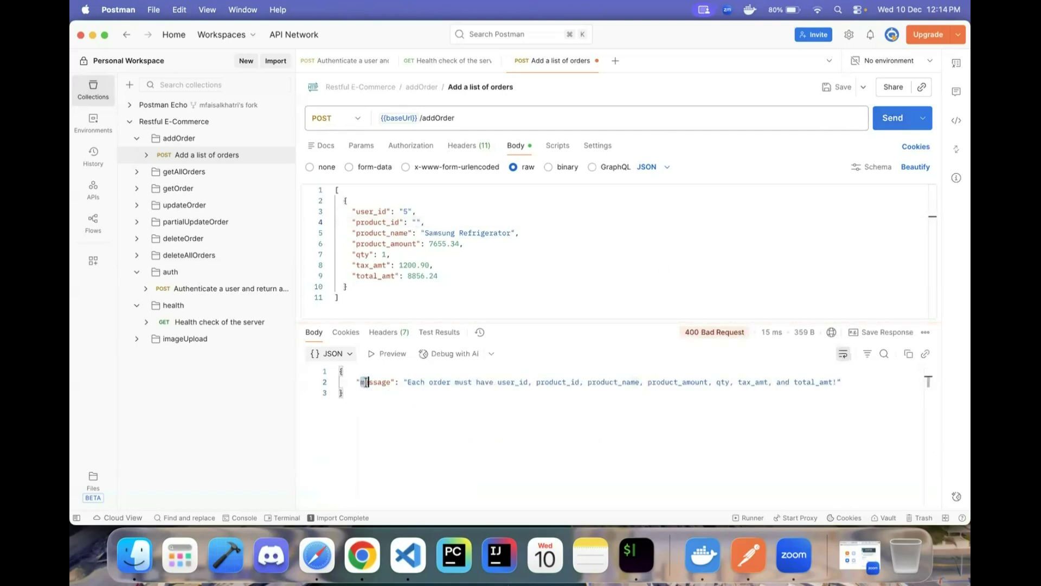
{"action": "left_click_drag", "start_coordinate": [360, 382], "coordinate": [810, 390]}
{"action": "left_click", "coordinate": [489, 405]}
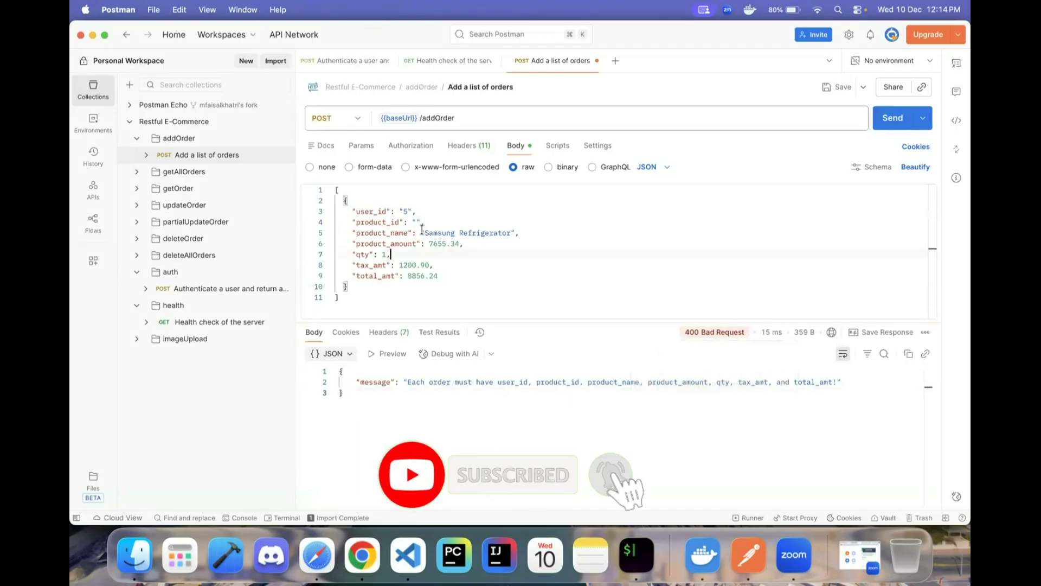
- Set product_id to 9, remove the user_id line and resend the order
{"action": "left_click_drag", "start_coordinate": [425, 222], "coordinate": [352, 222]}
{"action": "key", "text": "BackSpace"}
{"action": "key", "text": "BackSpace"}
{"action": "key", "text": "BackSpace"}
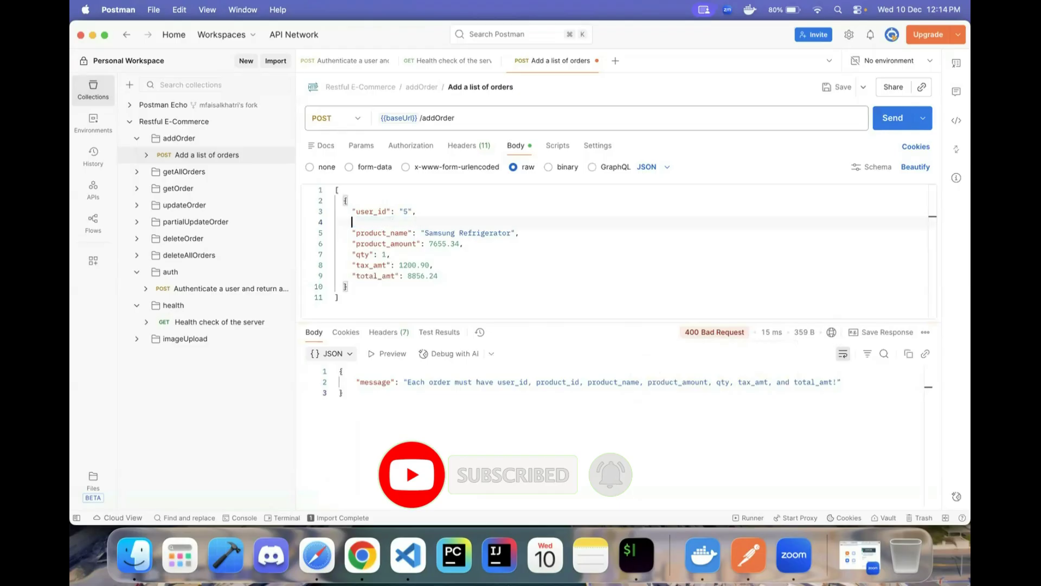
{"action": "key", "text": "super+z"}
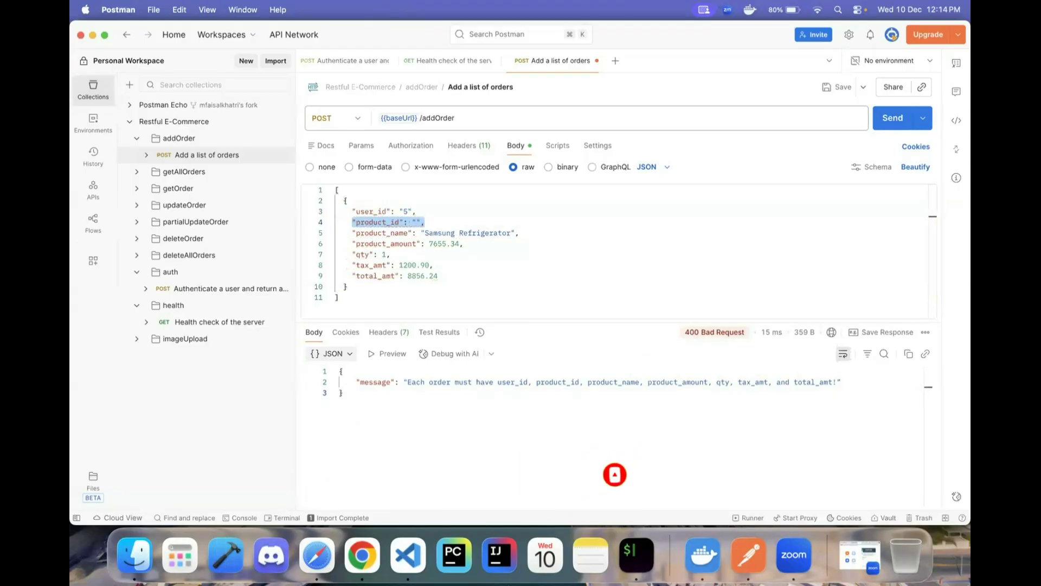
{"action": "key", "text": "Left"}
{"action": "key", "text": "Right"}
{"action": "key", "text": "Right"}
{"action": "key", "text": "Right"}
{"action": "key", "text": "Right"}
{"action": "key", "text": "Right"}
{"action": "key", "text": "Right"}
{"action": "key", "text": "Right"}
{"action": "key", "text": "Right"}
{"action": "key", "text": "Right"}
{"action": "key", "text": "Right"}
{"action": "key", "text": "Right"}
{"action": "key", "text": "Right"}
{"action": "key", "text": "Right"}
{"action": "key", "text": "Right"}
{"action": "key", "text": "Right"}
{"action": "key", "text": "Right"}
{"action": "type", "text": "9"}
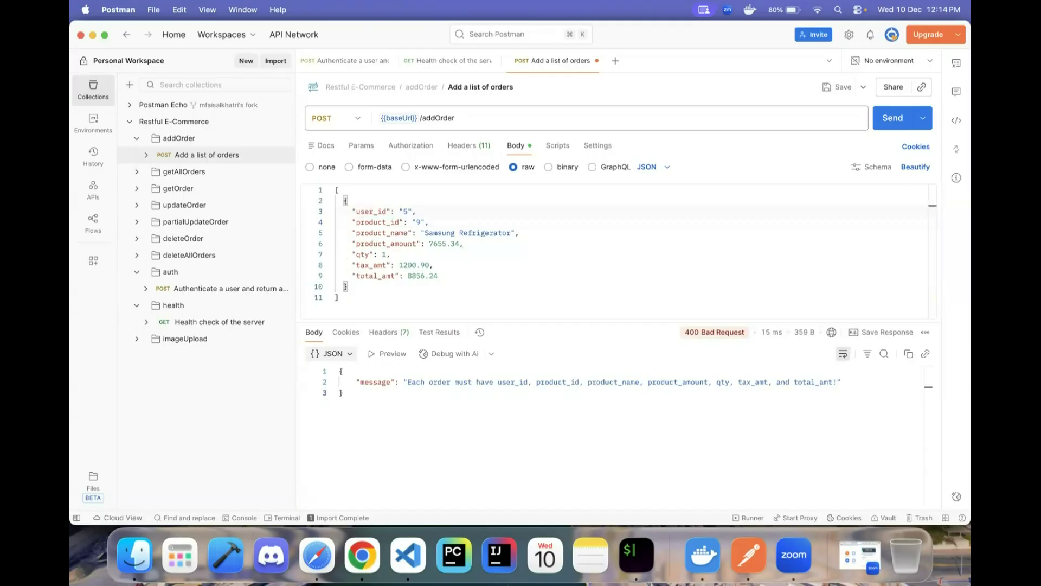
{"action": "key", "text": "super+shift+Left"}
{"action": "key", "text": "BackSpace"}
{"action": "key", "text": "super+BackSpace"}
{"action": "key", "text": "Delete"}
{"action": "left_click", "coordinate": [443, 207]}
{"action": "key", "text": "super+Return"}
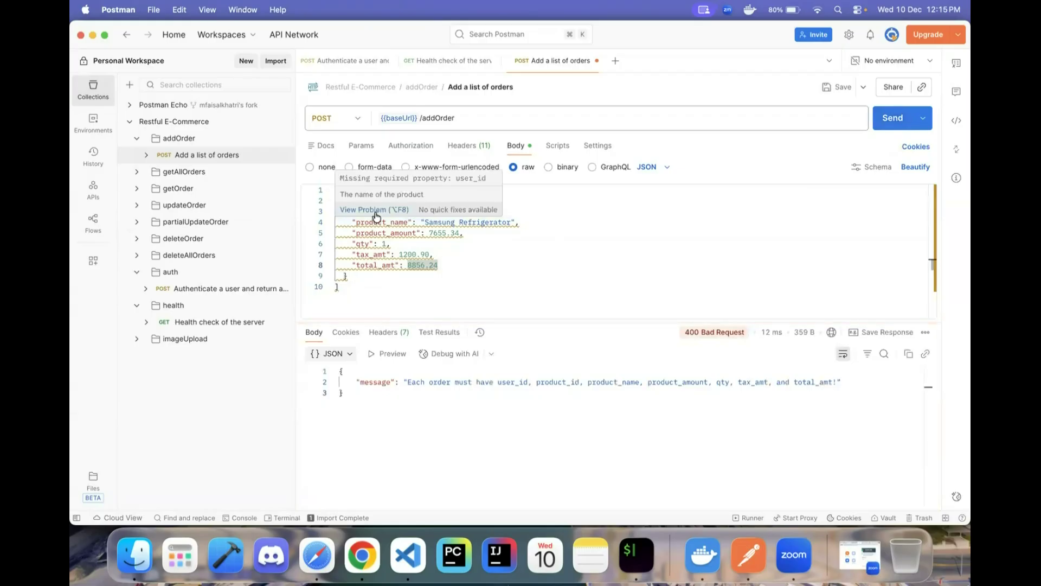
- Confirm the 400 Bad Request for missing user_id, then undo to restore user_id 5
{"action": "mouse_move", "coordinate": [365, 229]}
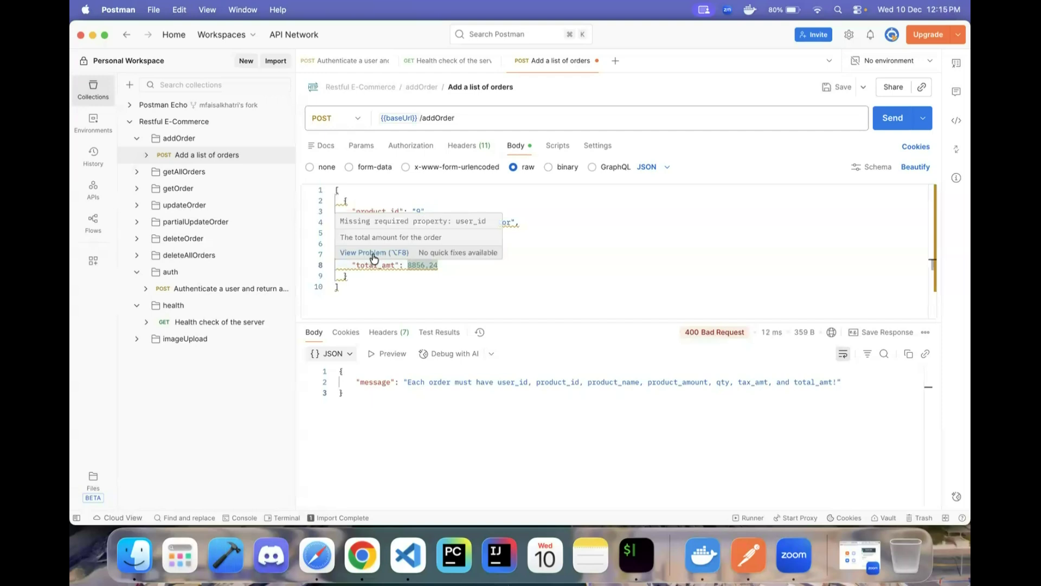
{"action": "left_click", "coordinate": [369, 287]}
{"action": "left_click_drag", "start_coordinate": [353, 383], "coordinate": [741, 409]}
{"action": "left_click", "coordinate": [660, 411]}
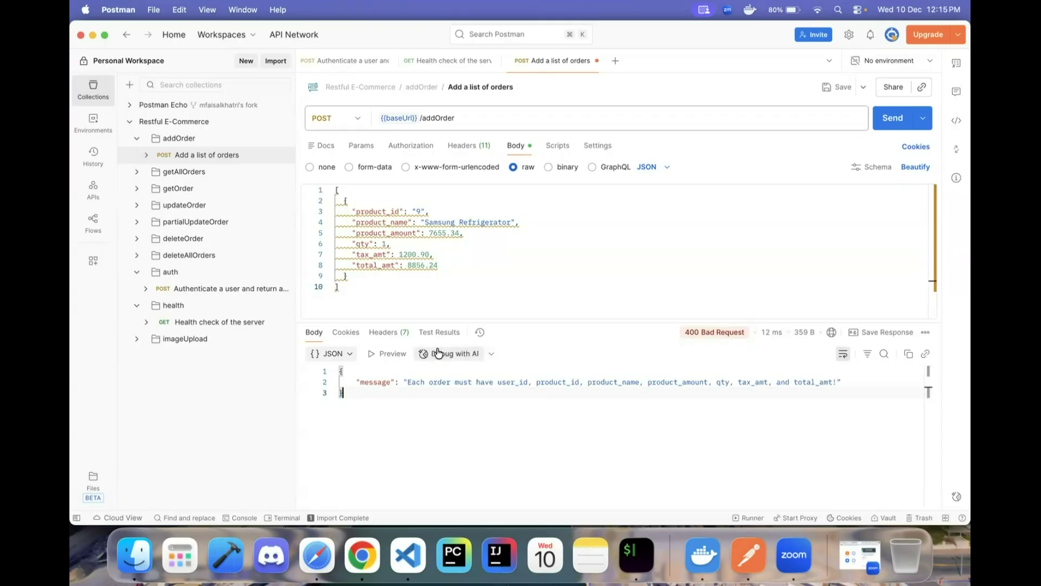
{"action": "left_click", "coordinate": [395, 208]}
{"action": "key", "text": "super+z"}
{"action": "key", "text": "super+z"}
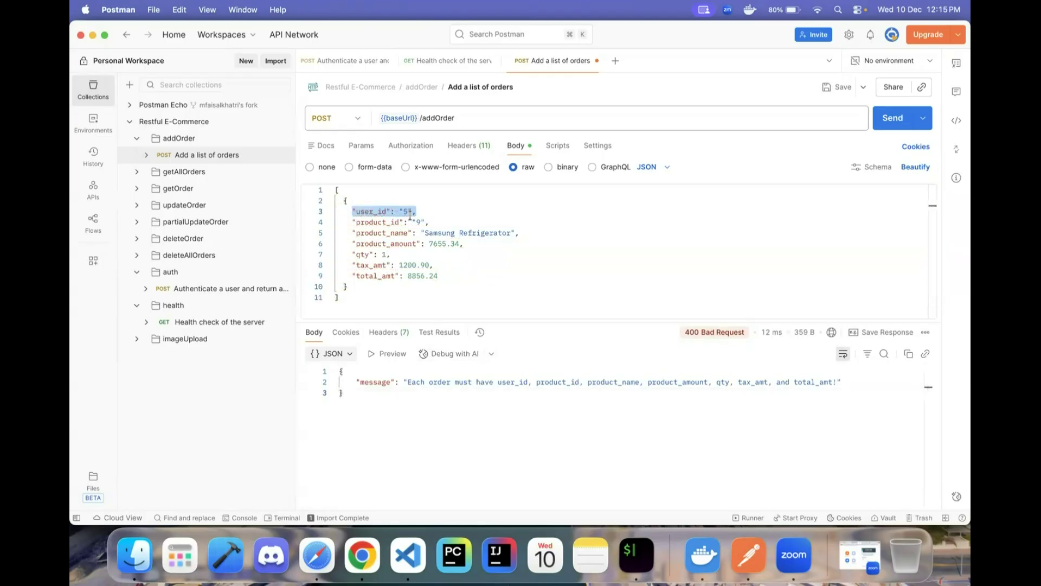
{"action": "left_click", "coordinate": [425, 222]}
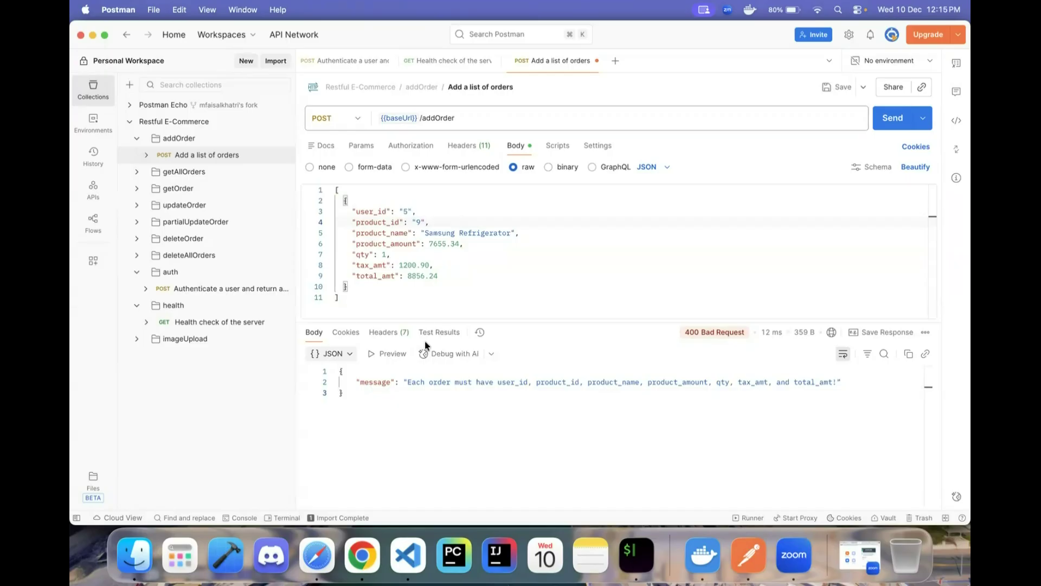
{"action": "left_click_drag", "start_coordinate": [353, 382], "coordinate": [851, 392]}
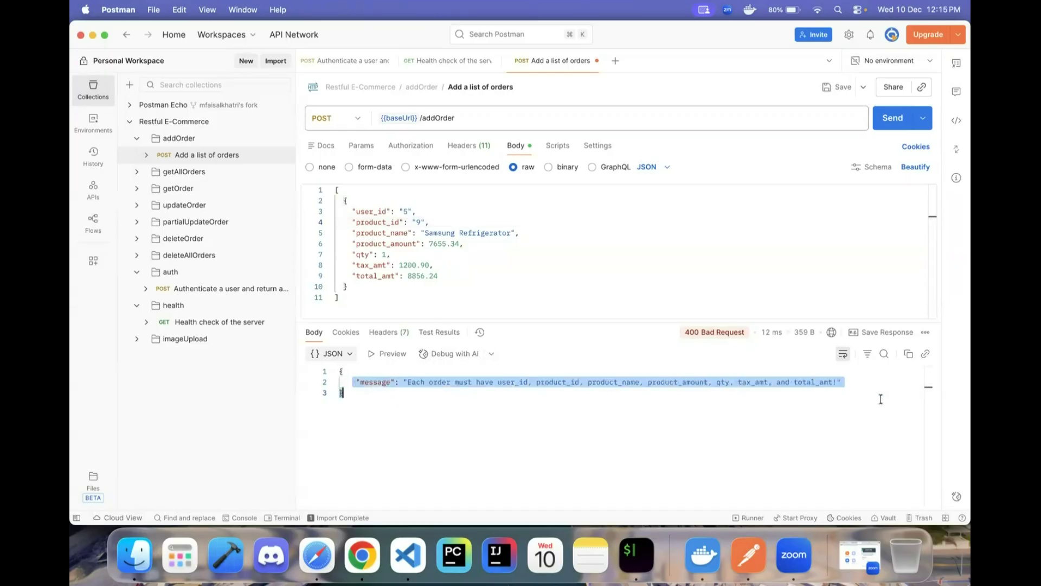
{"action": "left_click", "coordinate": [434, 265]}
{"action": "left_click_drag", "start_coordinate": [438, 276], "coordinate": [336, 211]}
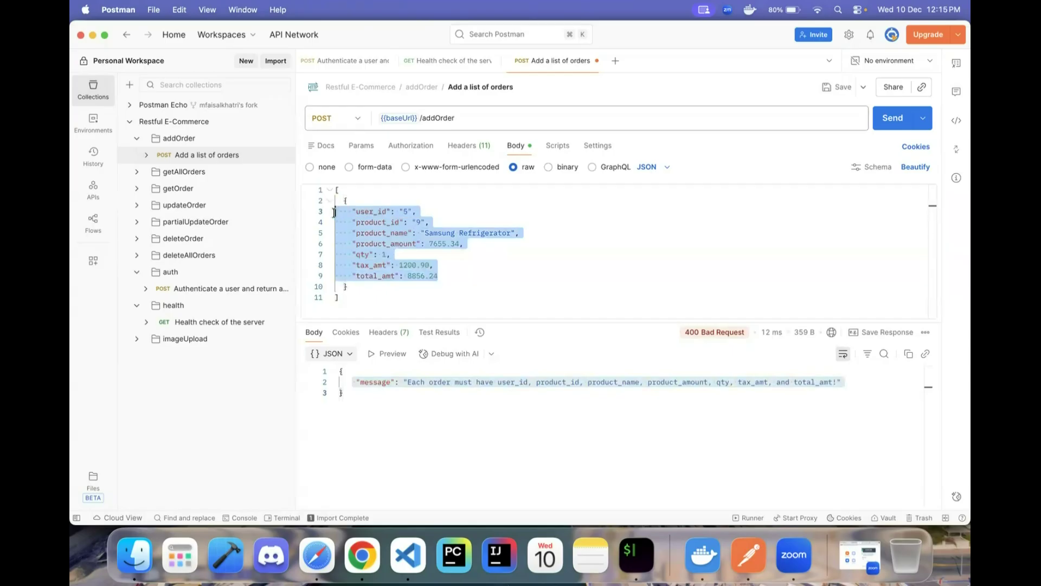
{"action": "left_click", "coordinate": [442, 250]}
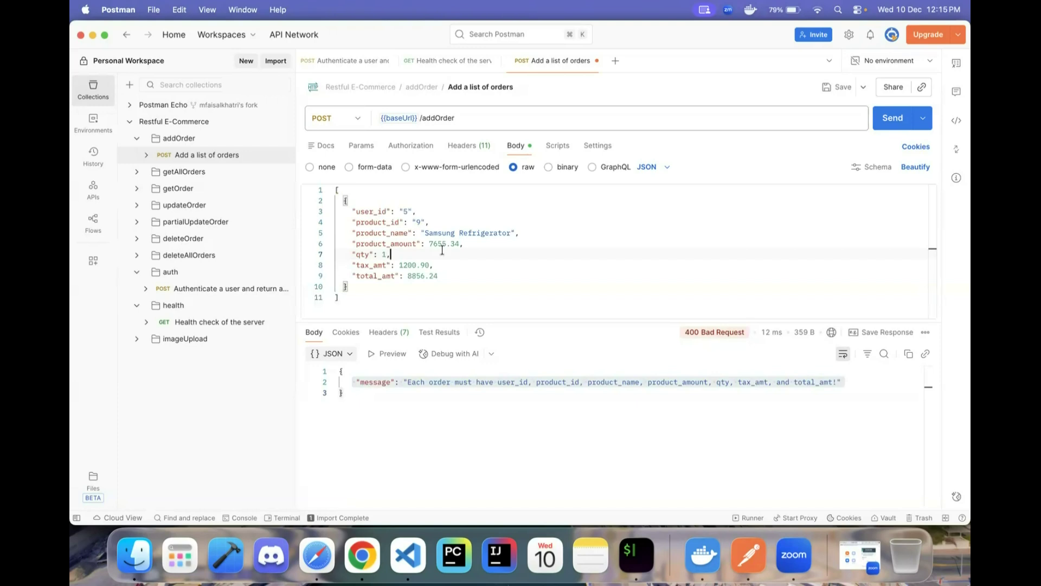
{"action": "left_click", "coordinate": [471, 244]}
{"action": "key", "text": "Down"}
{"action": "key", "text": "Down"}
{"action": "key", "text": "Down"}
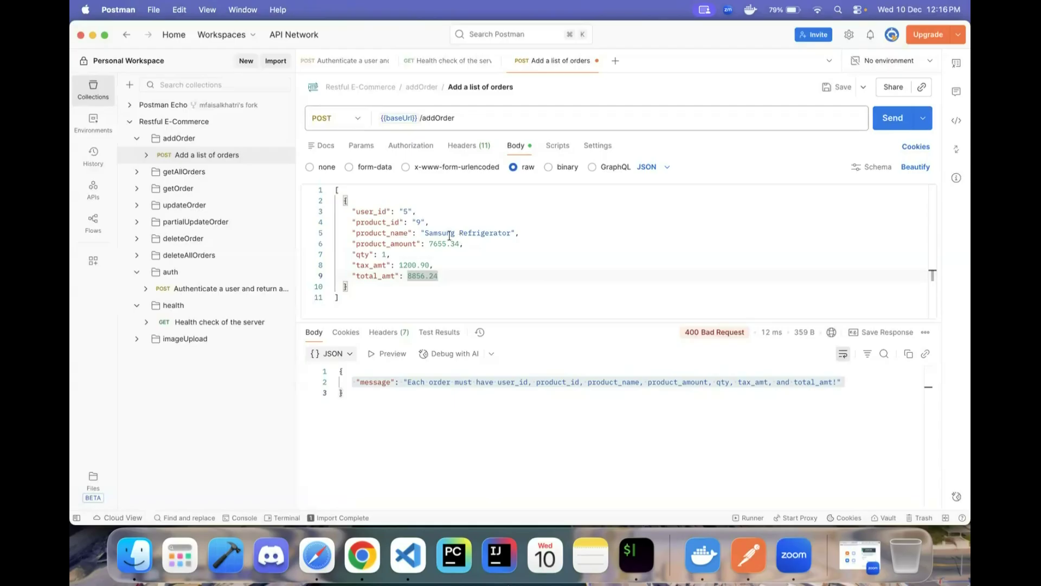
- Delete the minus sign in the body so product_amount reads 7655.34
{"action": "left_click_drag", "start_coordinate": [429, 243], "coordinate": [462, 242]}
{"action": "left_click", "coordinate": [433, 244]}
{"action": "key", "text": "BackSpace"}
{"action": "left_click", "coordinate": [392, 255]}
- Change the baseUrl port to 3006 and send, which returns a connection error
{"action": "mouse_move", "coordinate": [402, 118]}
{"action": "left_click", "coordinate": [453, 142]}
{"action": "key", "text": "Right"}
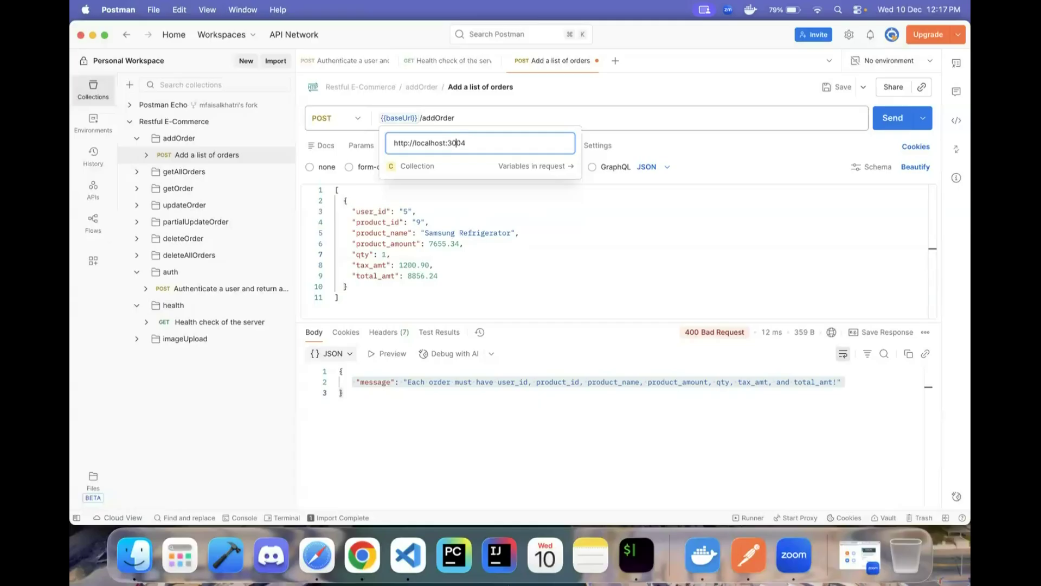
{"action": "key", "text": "BackSpace"}
{"action": "type", "text": "6"}
{"action": "left_click", "coordinate": [892, 120]}
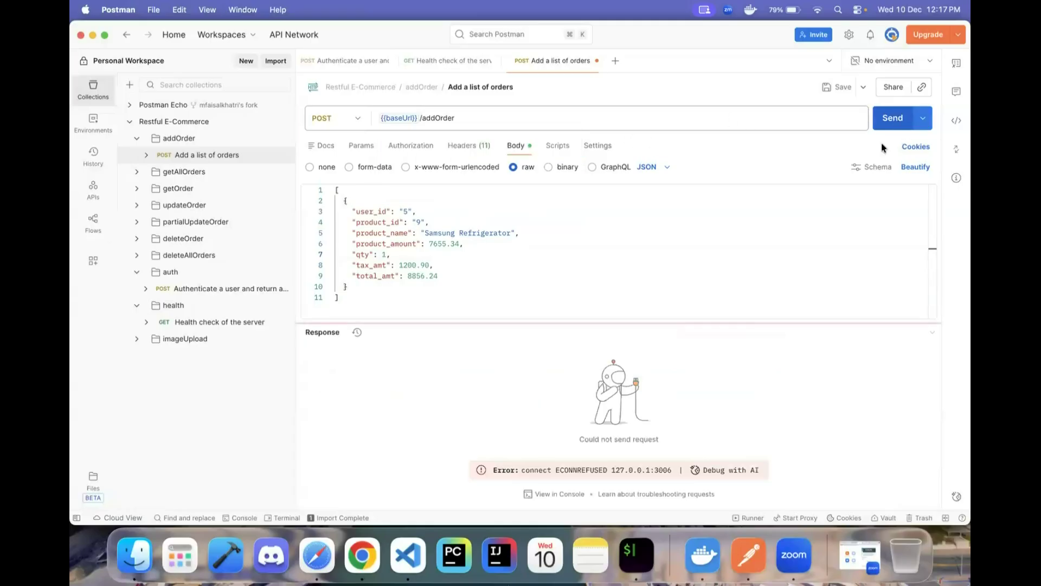
{"action": "left_click_drag", "start_coordinate": [585, 468], "coordinate": [607, 473]}
{"action": "left_click", "coordinate": [671, 462]}
{"action": "left_click", "coordinate": [607, 472]}
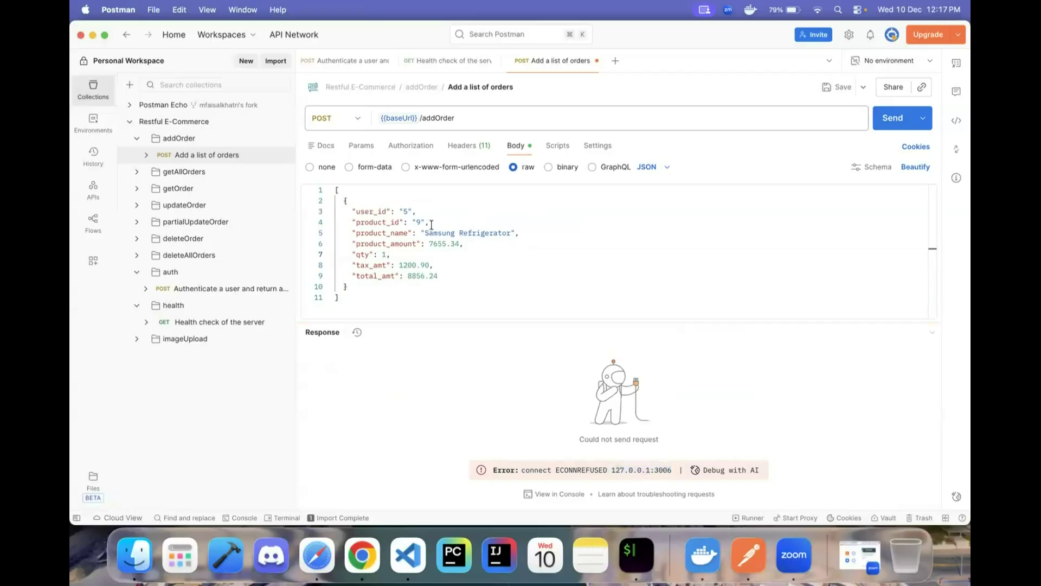
- Restore the baseUrl port to 3004 and resend, getting 201 Created for order id 1
{"action": "mouse_move", "coordinate": [405, 117]}
{"action": "left_click", "coordinate": [481, 142]}
{"action": "key", "text": "BackSpace"}
{"action": "type", "text": "4"}
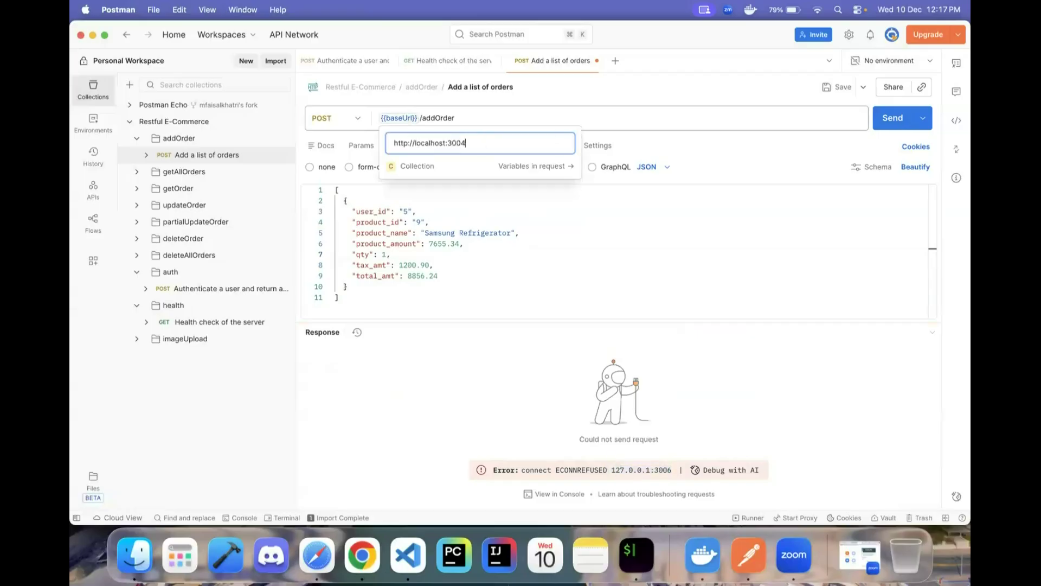
{"action": "left_click", "coordinate": [533, 213]}
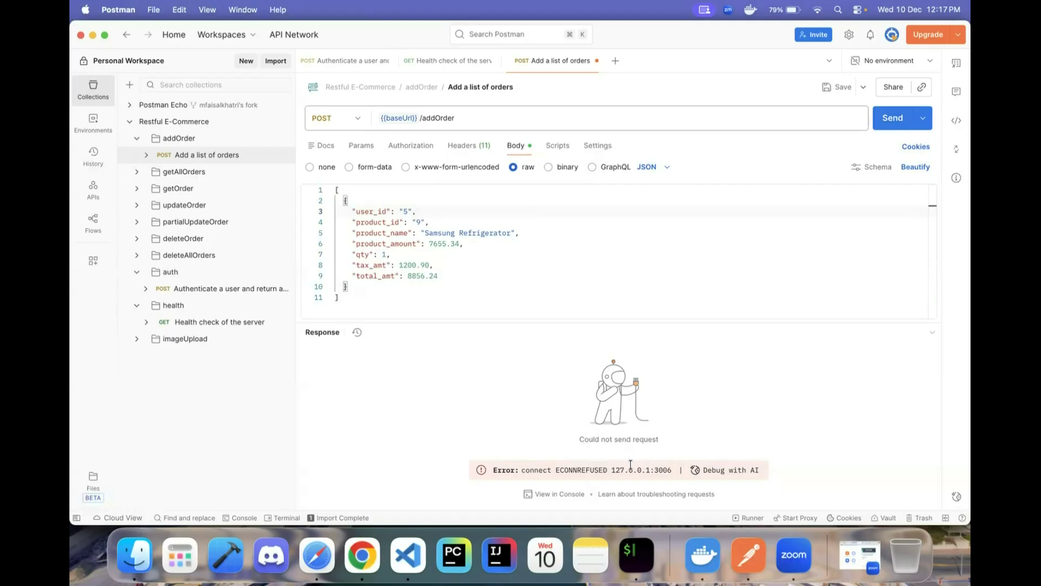
{"action": "left_click", "coordinate": [887, 124]}
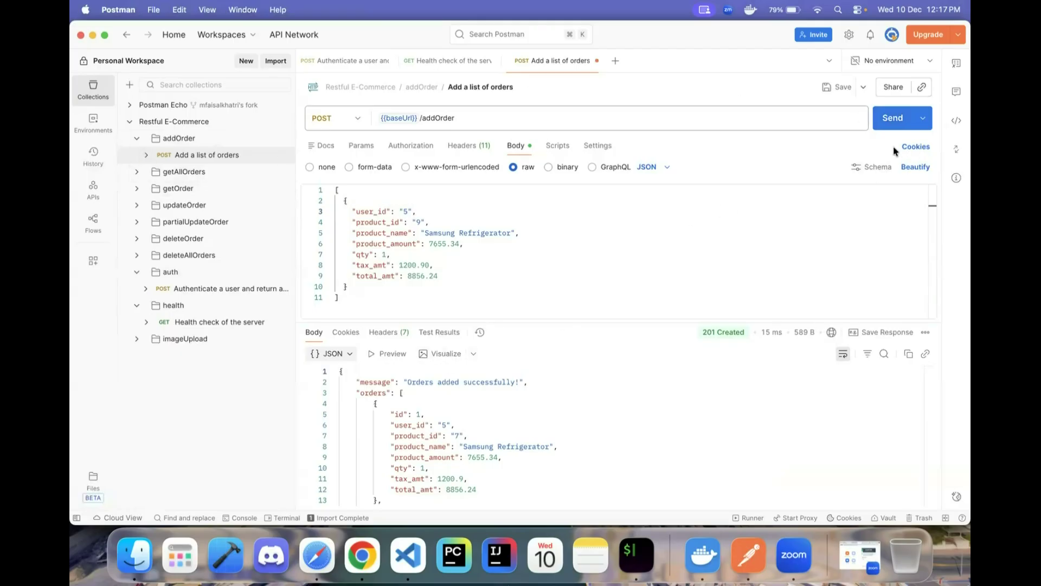
{"action": "left_click", "coordinate": [157, 172]}
- Send Get all orders and review the 200 OK response listing orders 1 and 2
{"action": "left_click", "coordinate": [195, 189]}
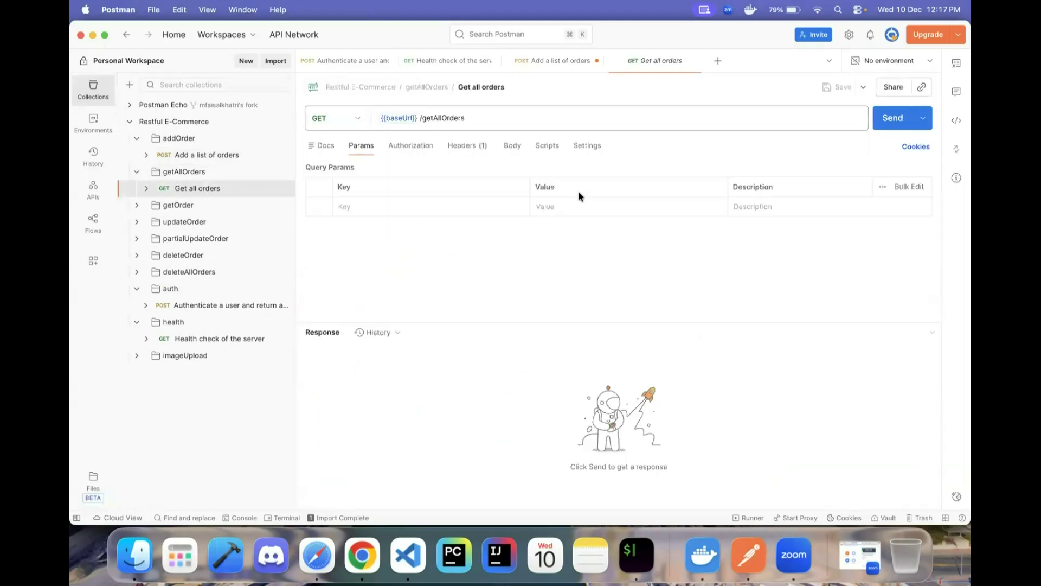
{"action": "mouse_move", "coordinate": [401, 119]}
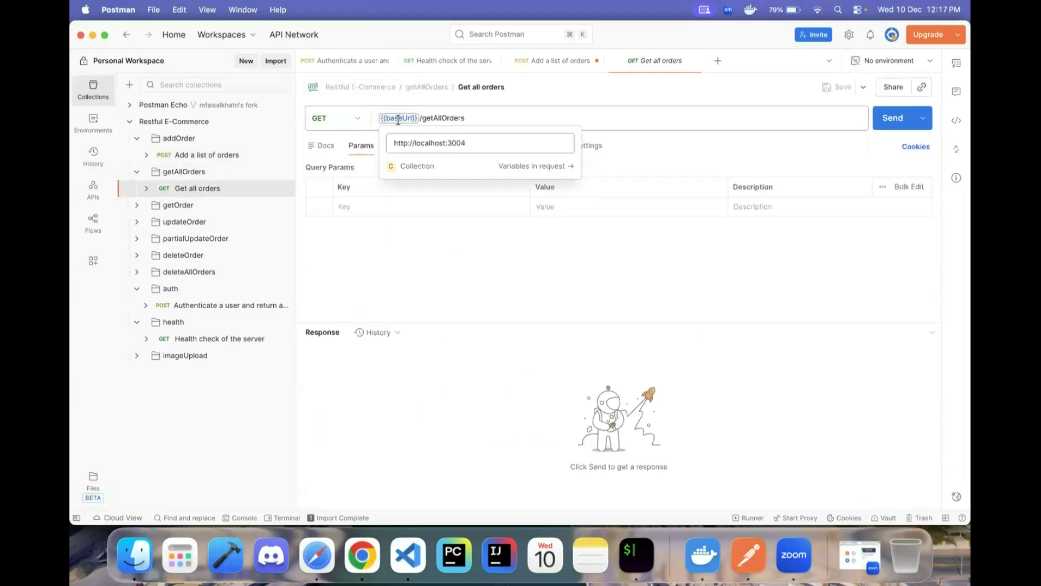
{"action": "left_click", "coordinate": [892, 118]}
{"action": "mouse_move", "coordinate": [732, 333]}
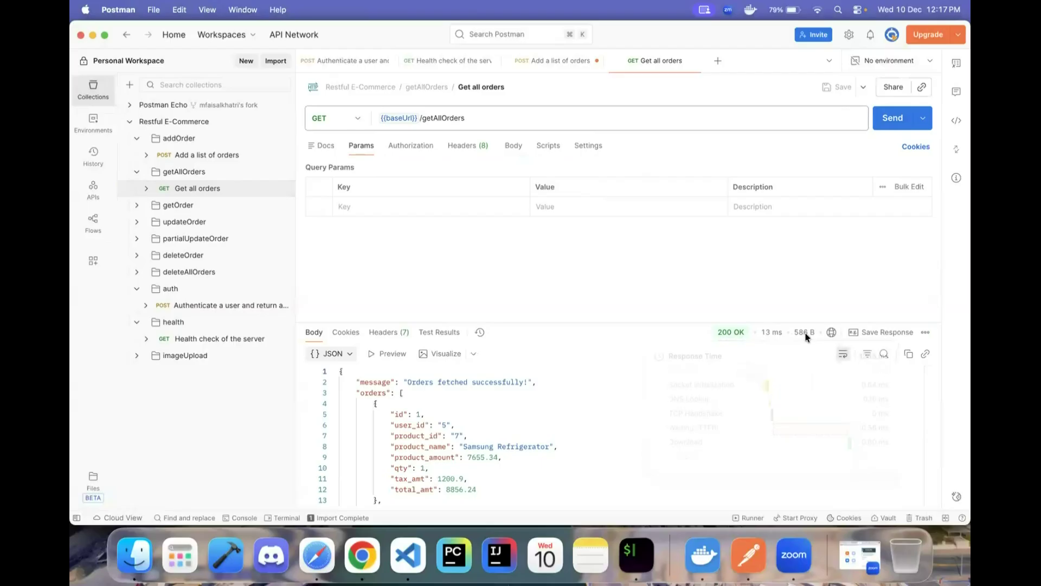
{"action": "mouse_move", "coordinate": [764, 337]}
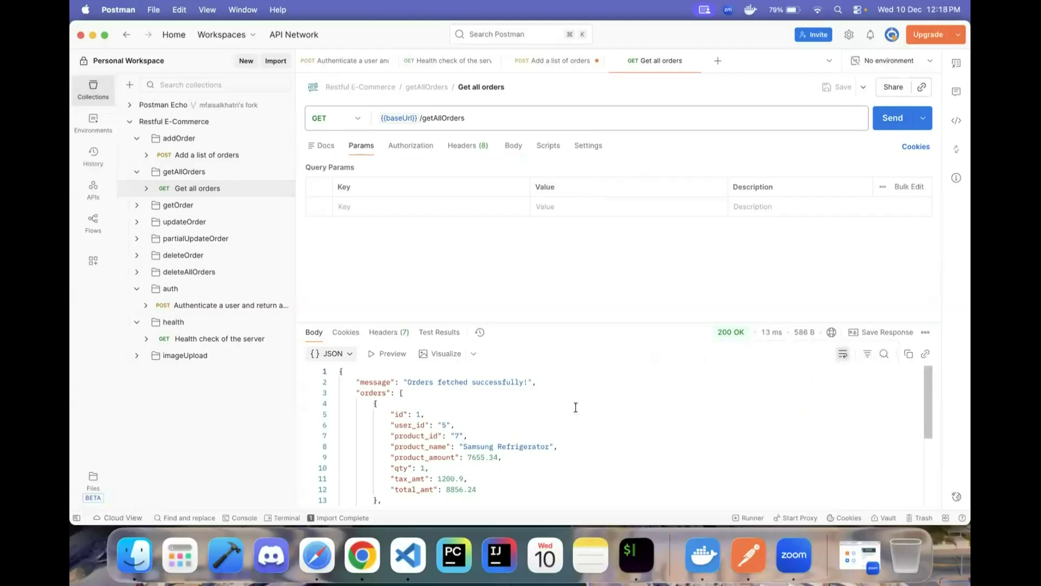
{"action": "scroll", "coordinate": [448, 414], "scroll_direction": "down", "scroll_amount": 2}
{"action": "scroll", "coordinate": [445, 423], "scroll_direction": "up", "scroll_amount": 2}
{"action": "scroll", "coordinate": [417, 385], "scroll_direction": "down", "scroll_amount": 3}
{"action": "scroll", "coordinate": [420, 412], "scroll_direction": "down", "scroll_amount": 3}
{"action": "scroll", "coordinate": [425, 446], "scroll_direction": "up", "scroll_amount": 5}
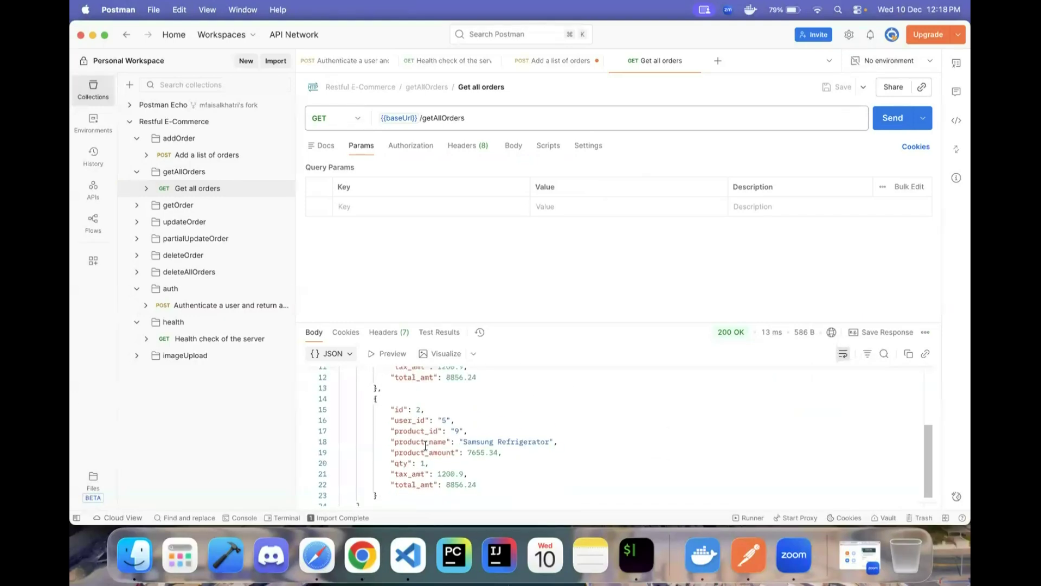
{"action": "scroll", "coordinate": [426, 446], "scroll_direction": "down", "scroll_amount": 5}
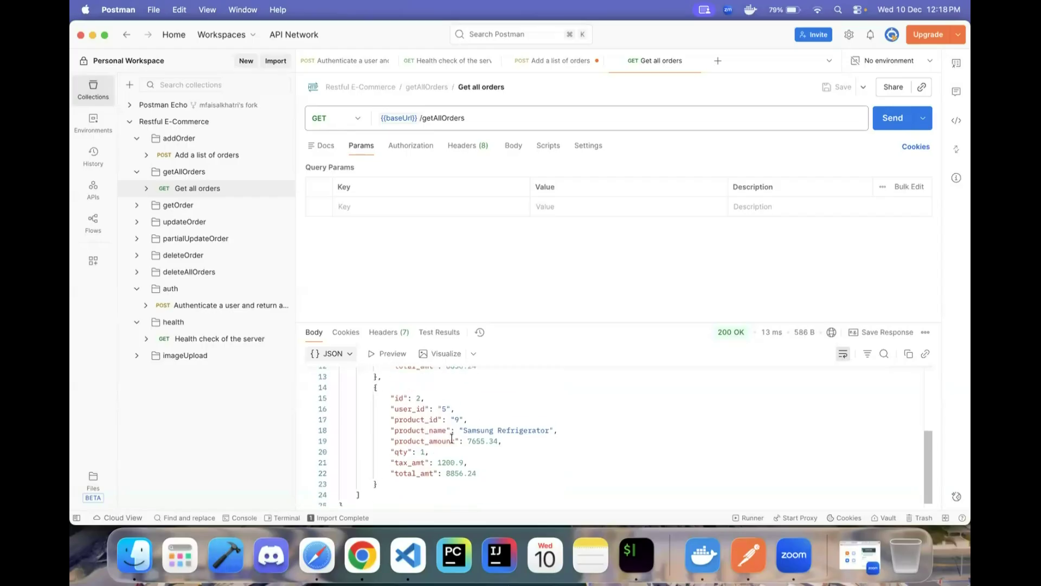
{"action": "scroll", "coordinate": [453, 438], "scroll_direction": "up", "scroll_amount": 7}
{"action": "scroll", "coordinate": [453, 439], "scroll_direction": "down", "scroll_amount": 5}
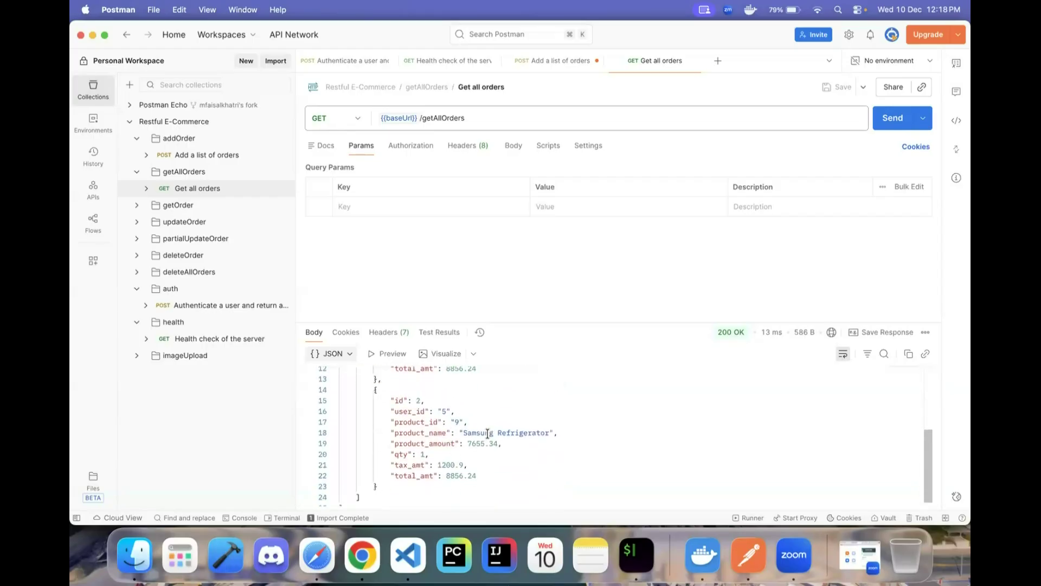
{"action": "scroll", "coordinate": [487, 434], "scroll_direction": "up", "scroll_amount": 4}
{"action": "scroll", "coordinate": [471, 456], "scroll_direction": "down", "scroll_amount": 4}
{"action": "scroll", "coordinate": [471, 455], "scroll_direction": "up", "scroll_amount": 3}
{"action": "scroll", "coordinate": [471, 456], "scroll_direction": "down", "scroll_amount": 5}
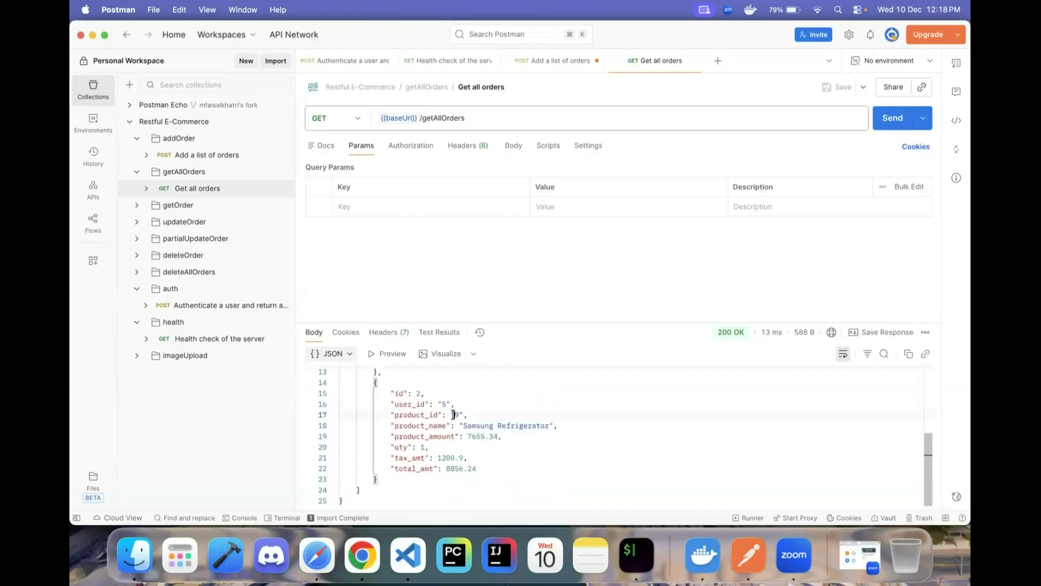
{"action": "scroll", "coordinate": [458, 419], "scroll_direction": "up", "scroll_amount": 4}
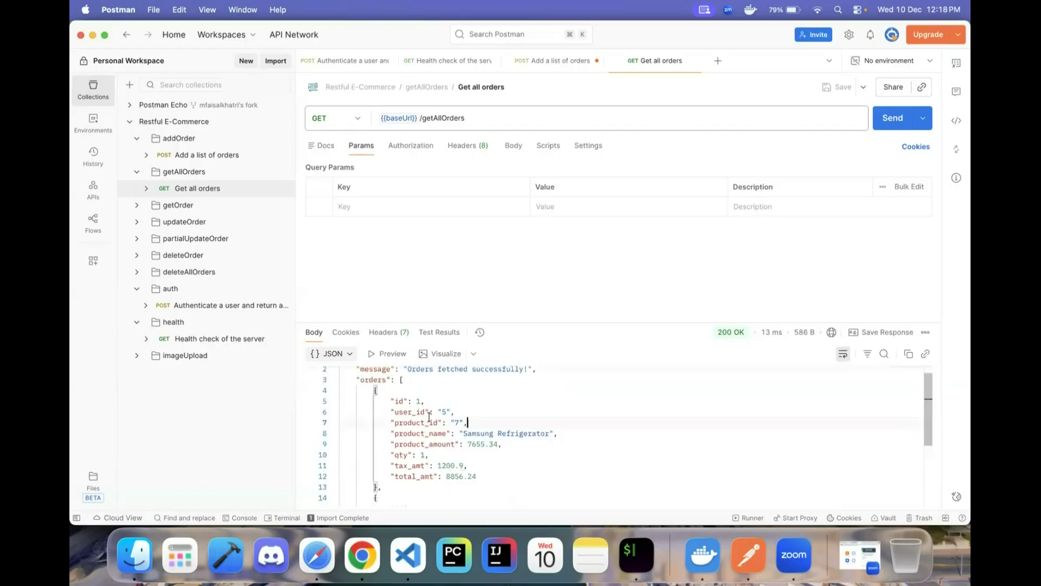
{"action": "scroll", "coordinate": [453, 423], "scroll_direction": "down", "scroll_amount": 4}
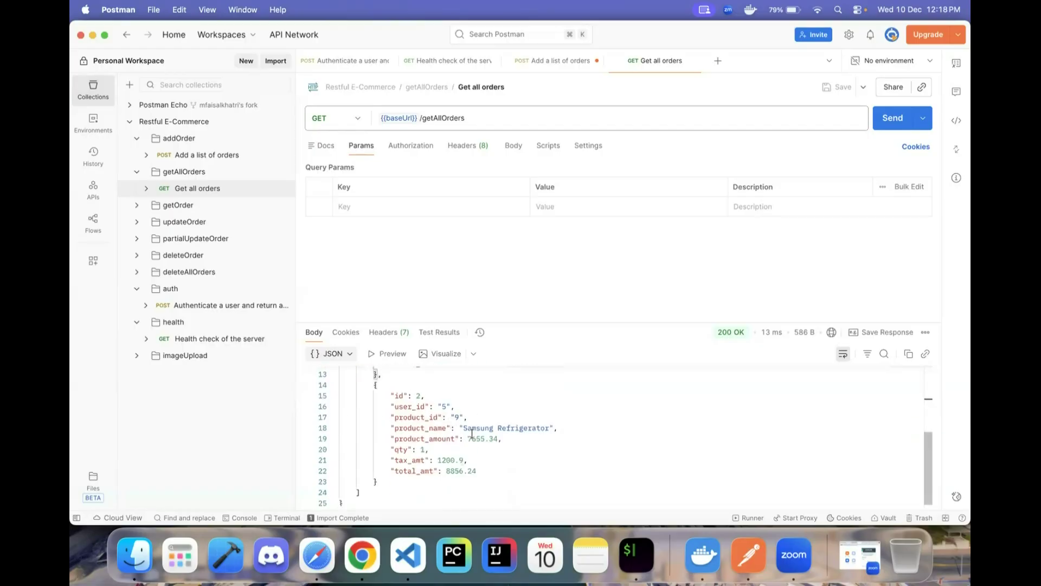
{"action": "scroll", "coordinate": [471, 434], "scroll_direction": "up", "scroll_amount": 4}
{"action": "scroll", "coordinate": [471, 432], "scroll_direction": "down", "scroll_amount": 4}
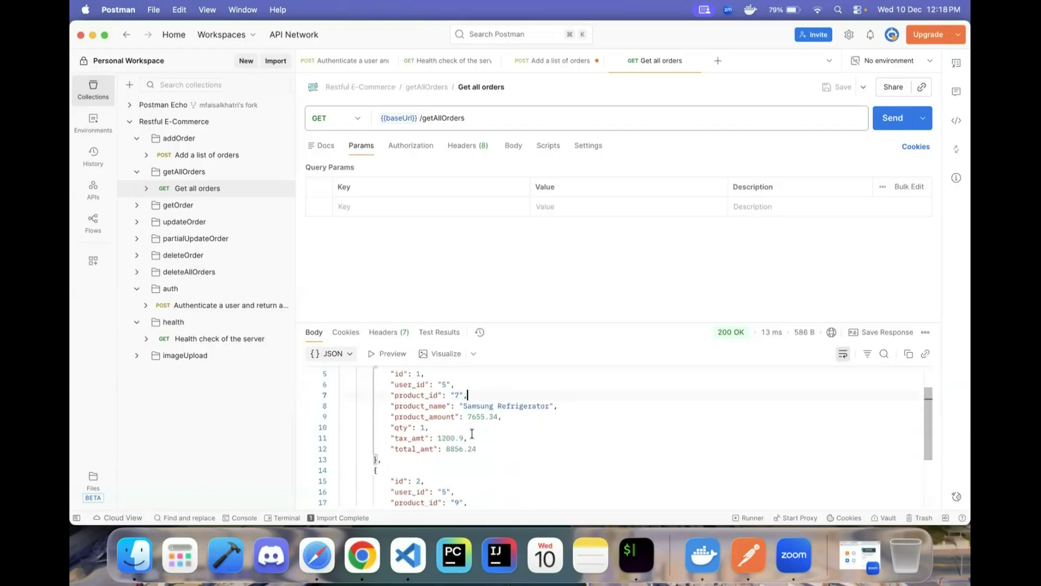
{"action": "scroll", "coordinate": [466, 434], "scroll_direction": "up", "scroll_amount": 4}
{"action": "scroll", "coordinate": [466, 434], "scroll_direction": "down", "scroll_amount": 4}
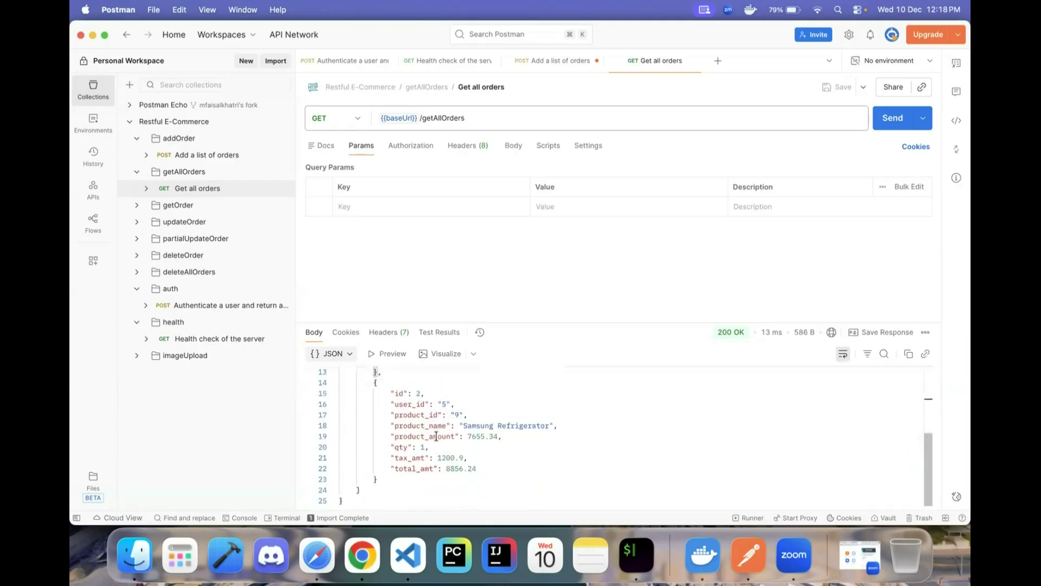
{"action": "left_click", "coordinate": [177, 205]}
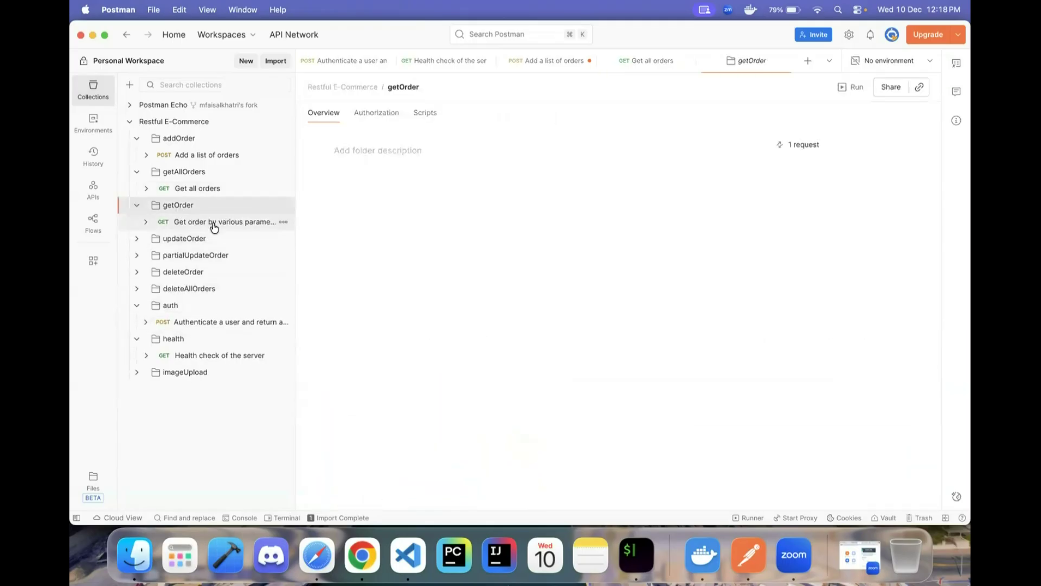
- In Get order by various parameters, keep only id=2 and send it
{"action": "left_click", "coordinate": [228, 222]}
{"action": "left_click", "coordinate": [532, 207]}
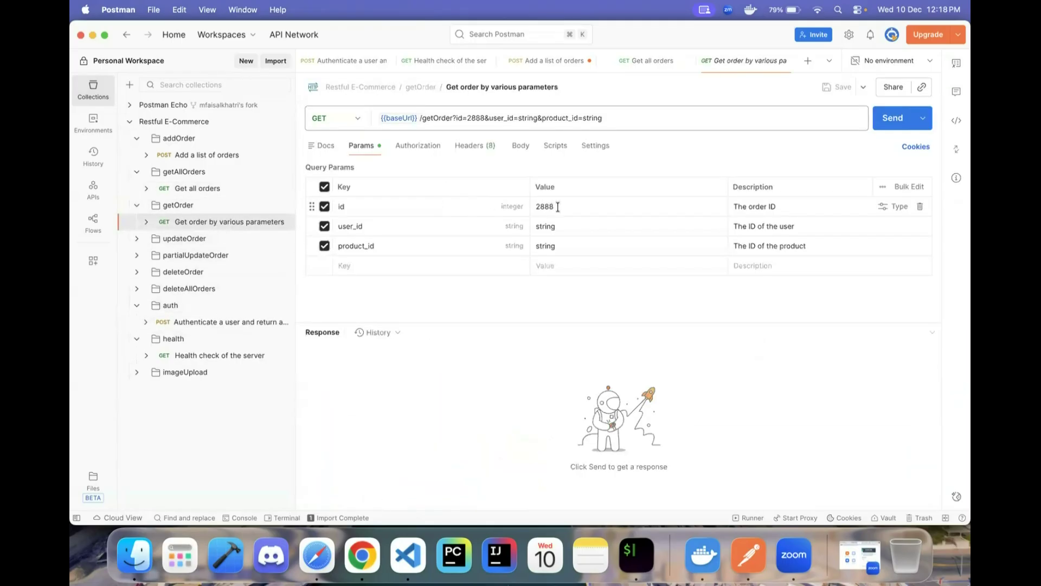
{"action": "left_click", "coordinate": [324, 187]}
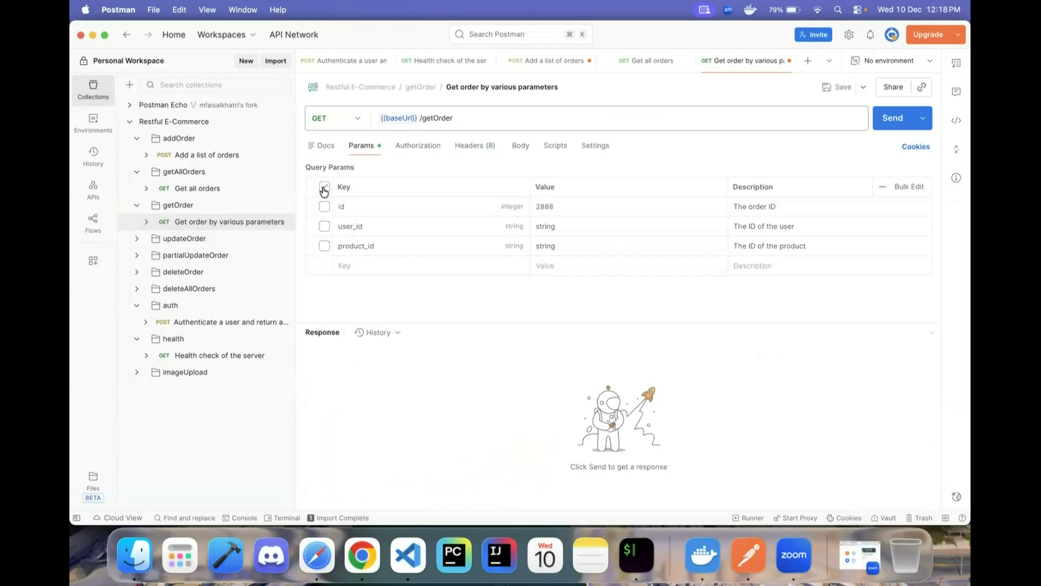
{"action": "left_click", "coordinate": [325, 206]}
{"action": "double_click", "coordinate": [604, 206]}
{"action": "key", "text": "BackSpace"}
{"action": "type", "text": "2"}
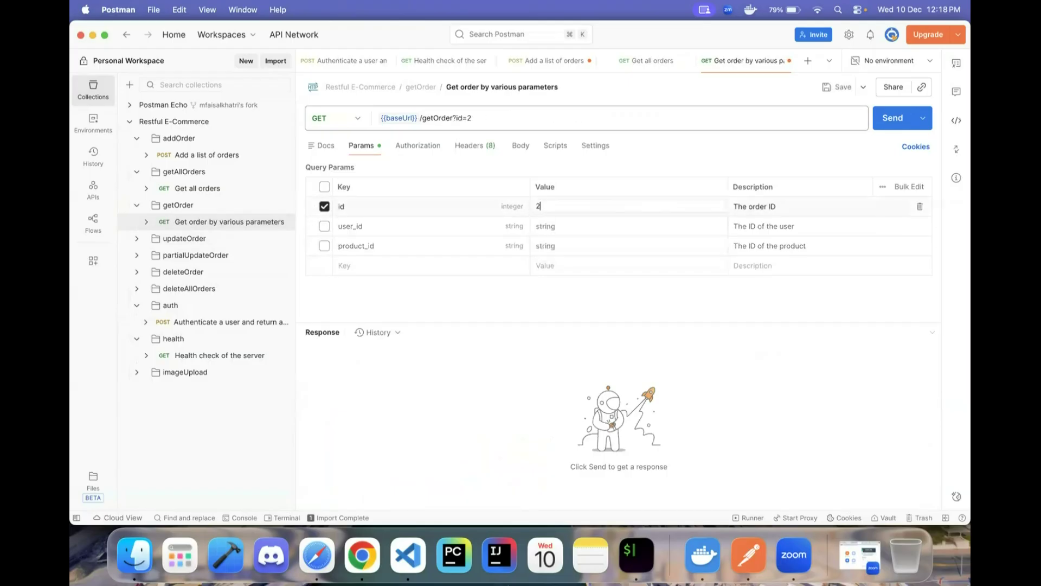
{"action": "left_click", "coordinate": [892, 118]}
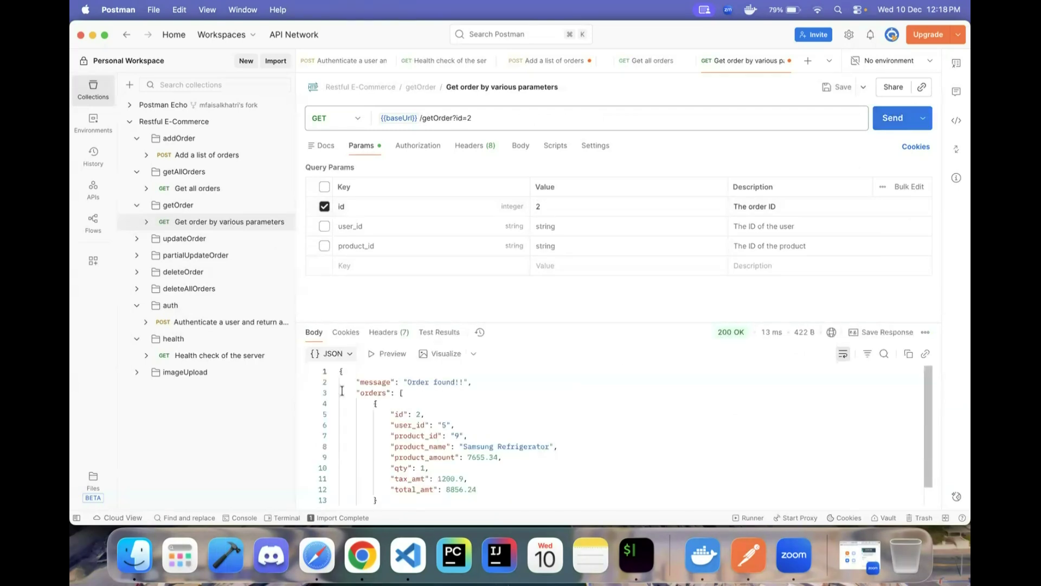
- Compare with the all-orders results and pick out product_id 9 in order 2's response
{"action": "left_click", "coordinate": [197, 189]}
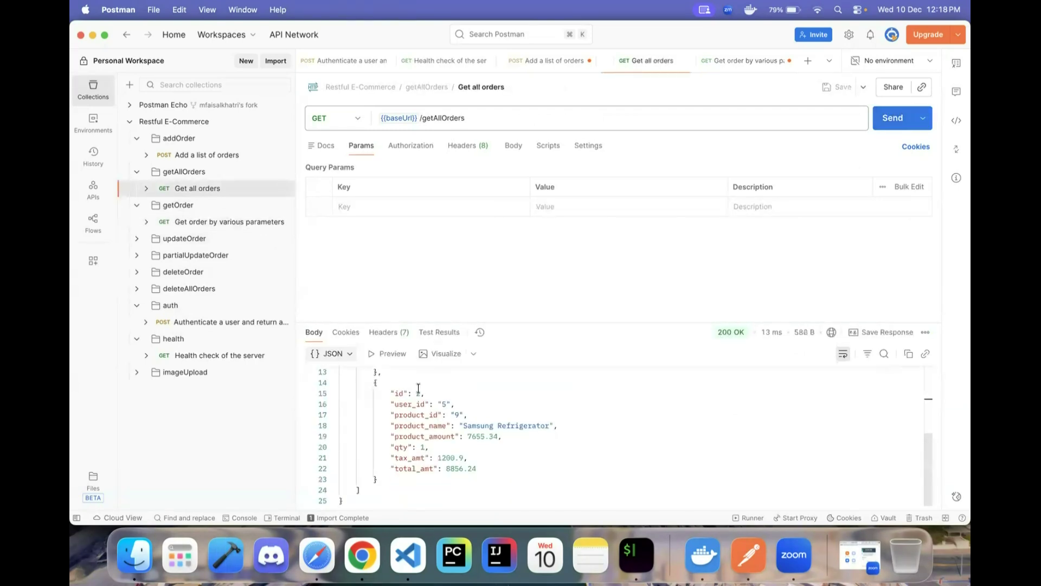
{"action": "scroll", "coordinate": [418, 387], "scroll_direction": "up", "scroll_amount": 1}
{"action": "left_click", "coordinate": [228, 221]}
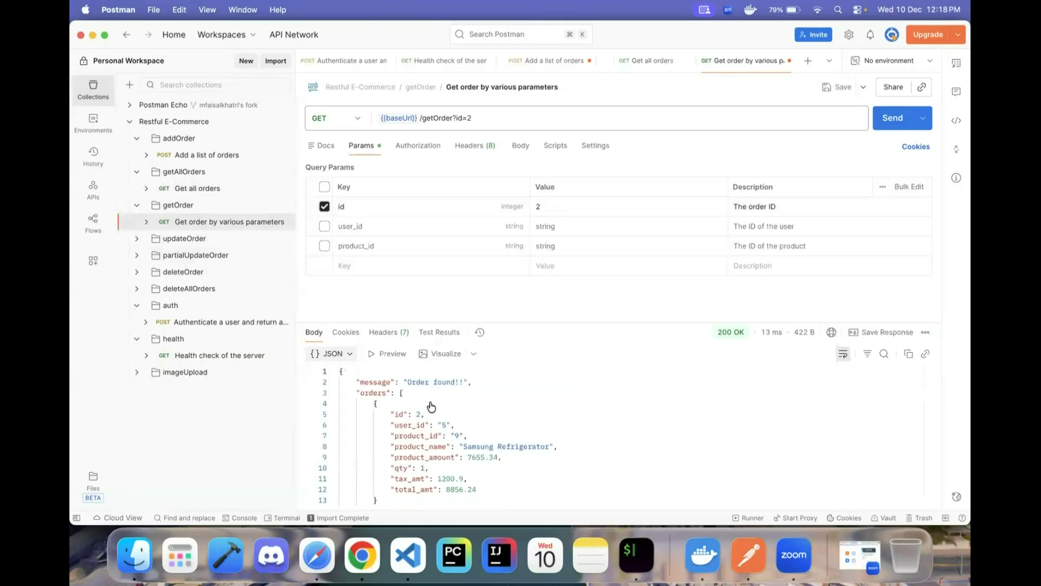
{"action": "left_click_drag", "start_coordinate": [390, 410], "coordinate": [427, 397]}
{"action": "scroll", "coordinate": [437, 401], "scroll_direction": "down", "scroll_amount": 1}
{"action": "left_click", "coordinate": [391, 397]}
{"action": "left_click", "coordinate": [415, 414]}
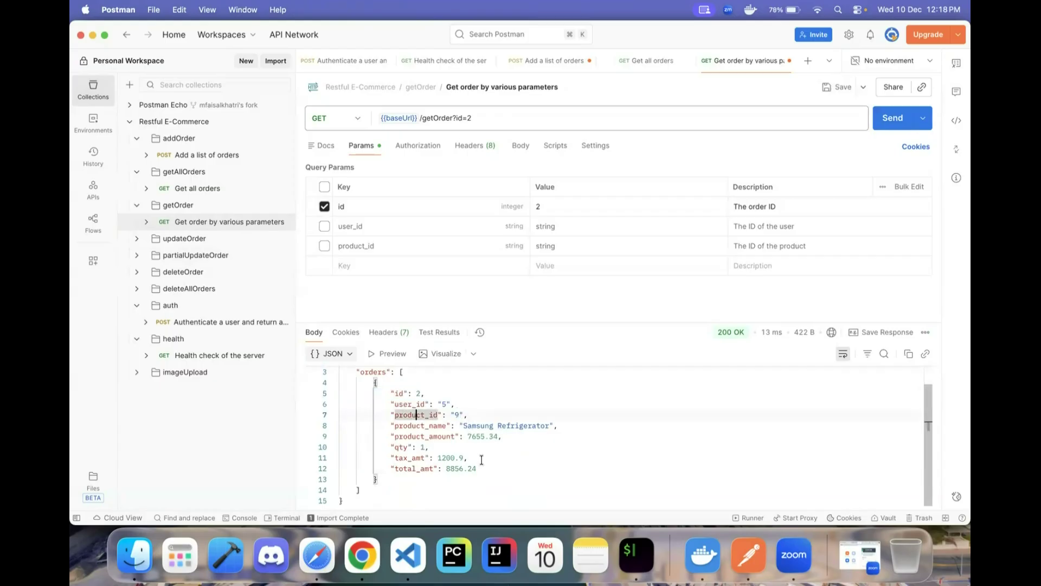
{"action": "scroll", "coordinate": [481, 460], "scroll_direction": "up", "scroll_amount": 1}
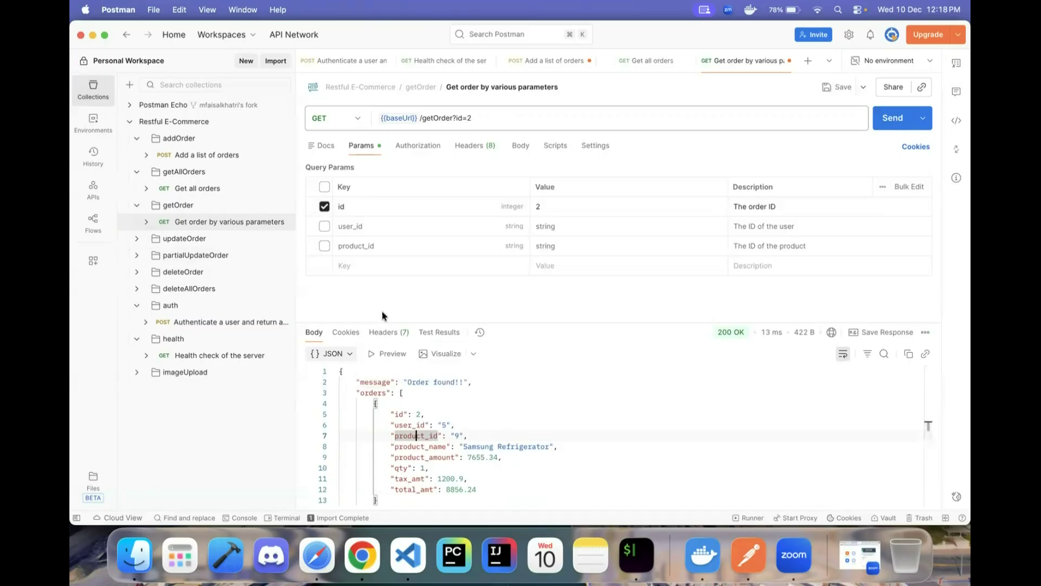
{"action": "left_click", "coordinate": [449, 437]}
{"action": "left_click_drag", "start_coordinate": [464, 430], "coordinate": [454, 434]}
- Switch the query filter from id to user_id=9 and send it
{"action": "left_click", "coordinate": [325, 207]}
{"action": "left_click", "coordinate": [324, 226]}
{"action": "left_click", "coordinate": [564, 226]}
{"action": "key", "text": "BackSpace"}
{"action": "key", "text": "BackSpace"}
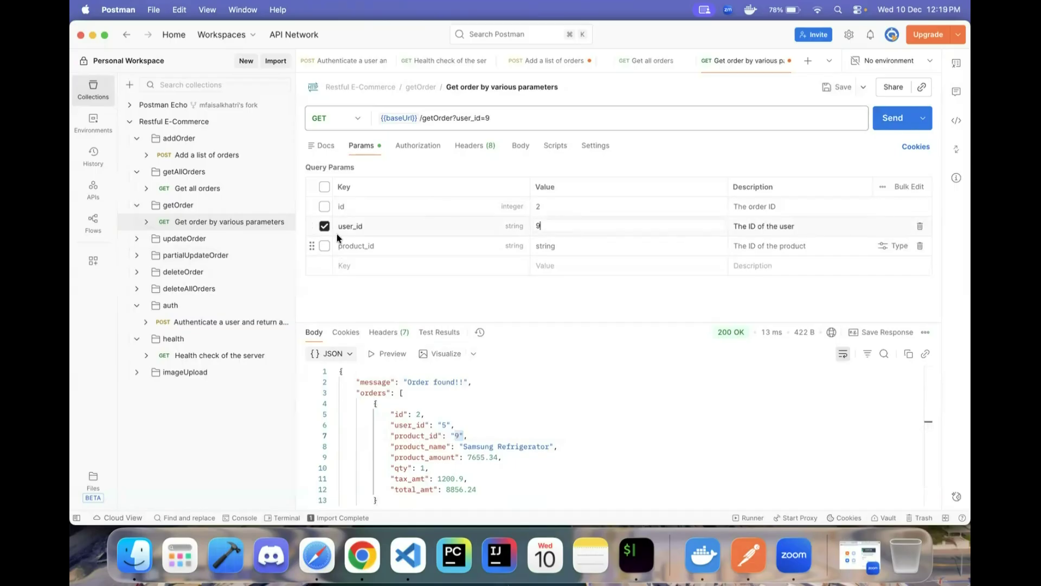
{"action": "left_click_drag", "start_coordinate": [454, 118], "coordinate": [508, 116]}
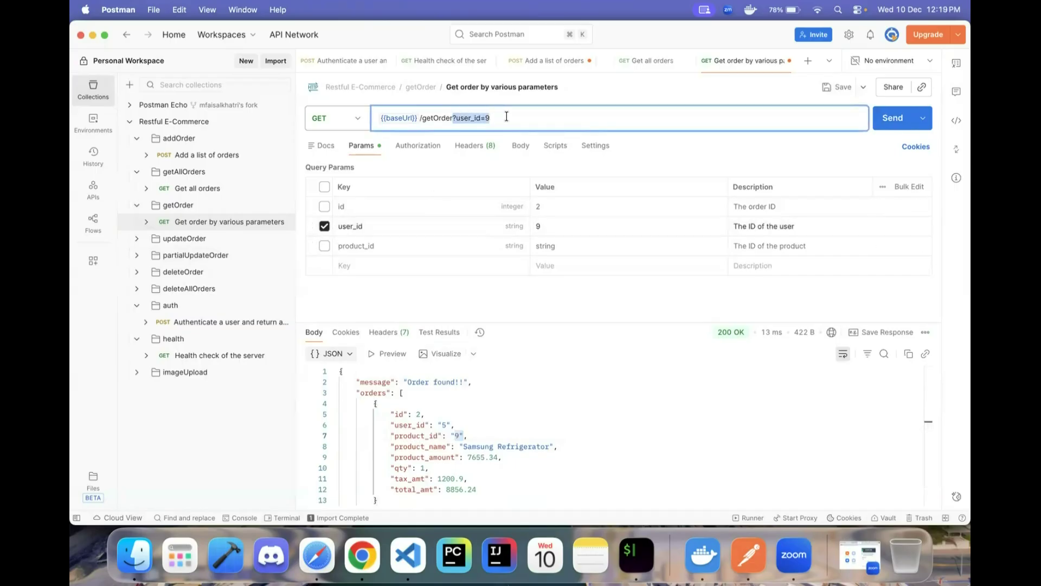
{"action": "left_click", "coordinate": [635, 128]}
{"action": "left_click", "coordinate": [890, 119]}
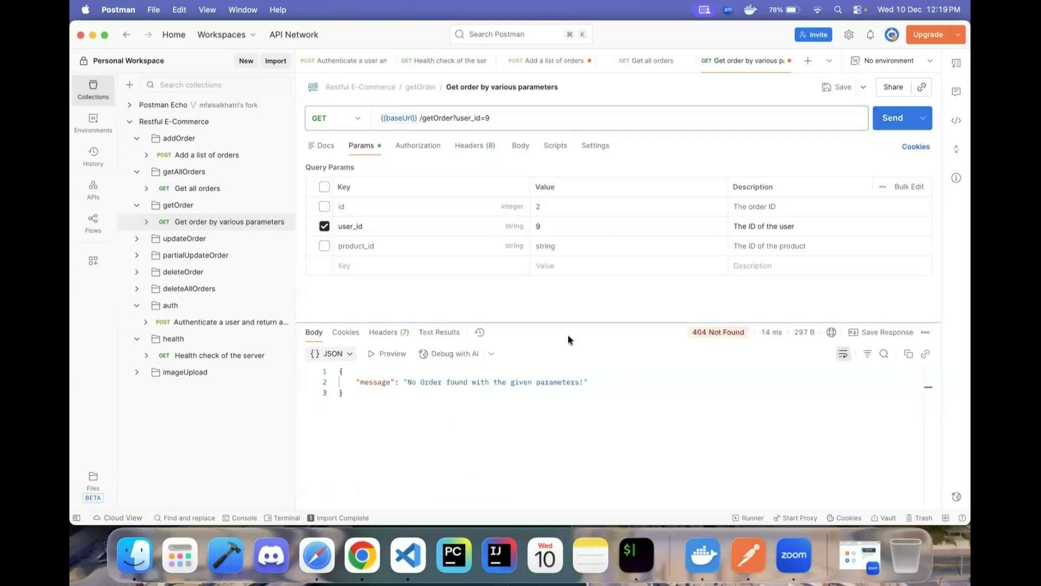
{"action": "left_click", "coordinate": [558, 208]}
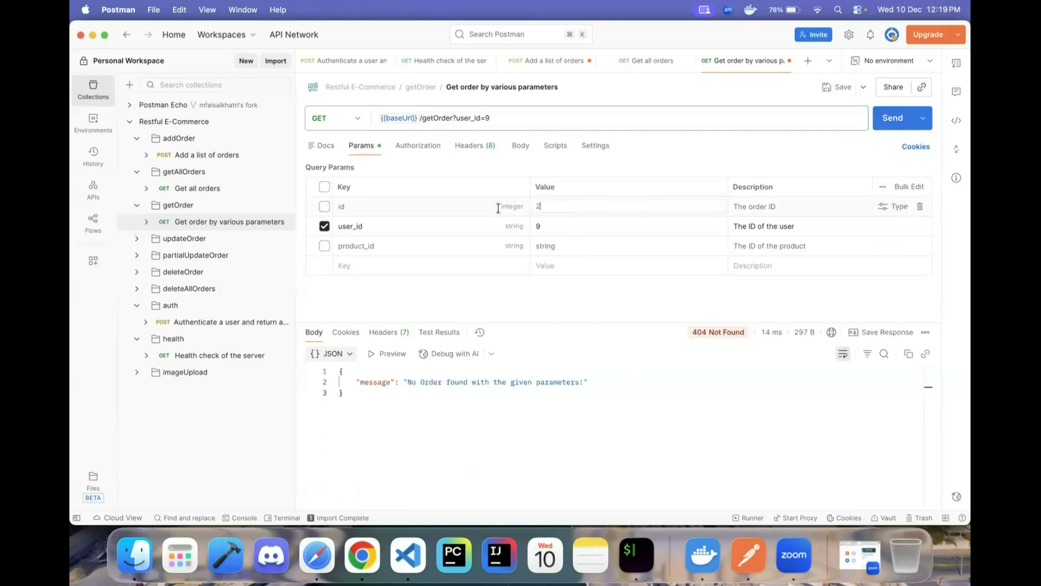
{"action": "key", "text": "BackSpace"}
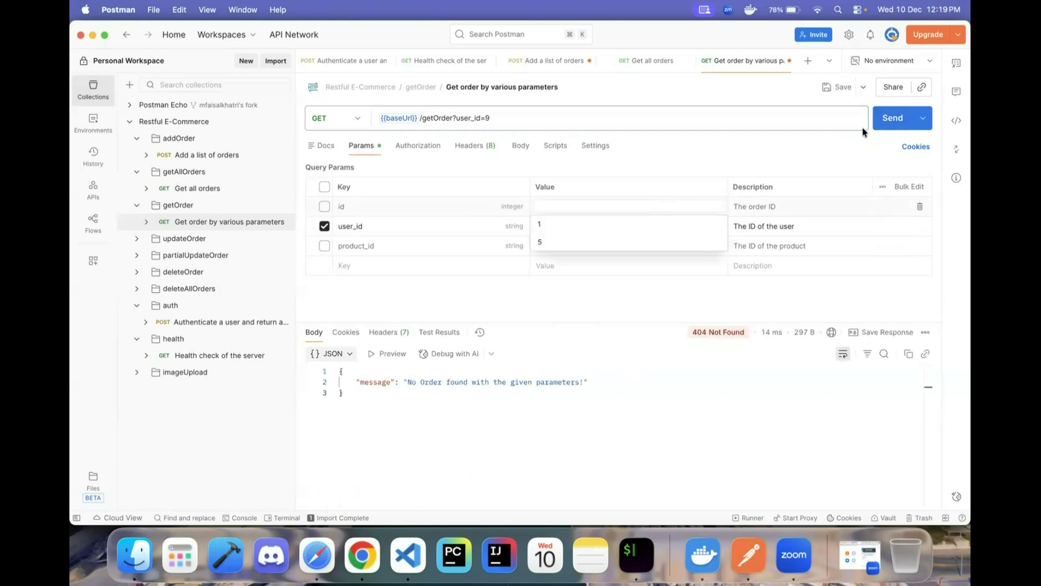
{"action": "left_click", "coordinate": [890, 118]}
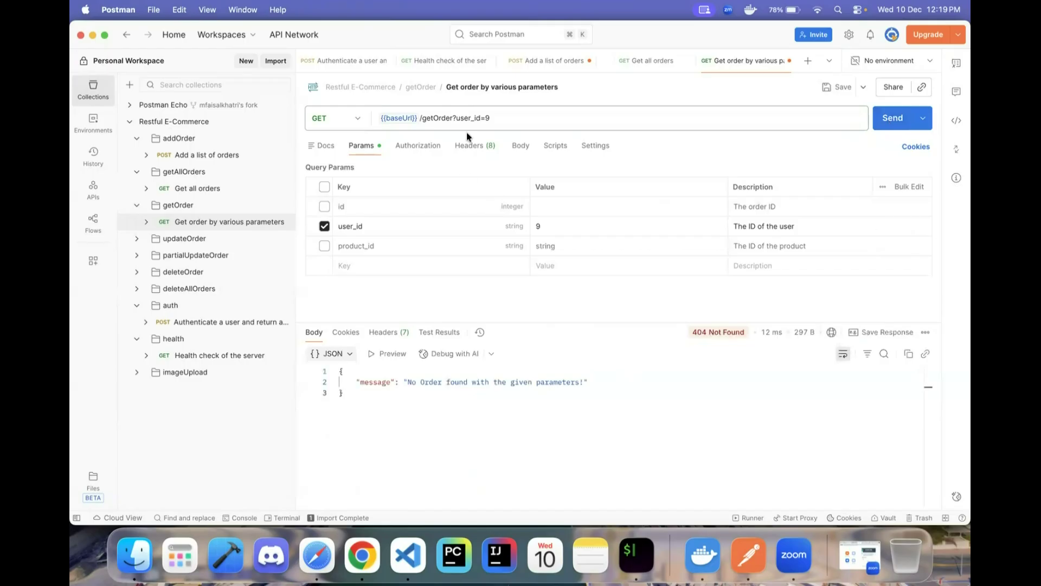
- Filter by id=2 alone and send, checking the order's product_id
{"action": "left_click", "coordinate": [324, 226]}
{"action": "left_click", "coordinate": [892, 117]}
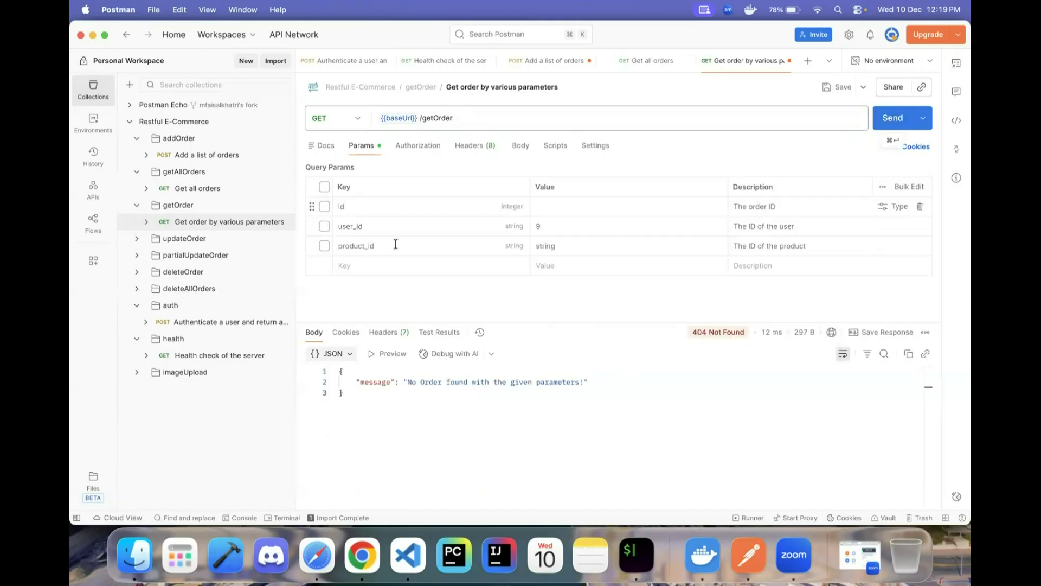
{"action": "left_click", "coordinate": [324, 206]}
{"action": "left_click", "coordinate": [548, 207]}
{"action": "type", "text": "2"}
{"action": "left_click", "coordinate": [891, 121]}
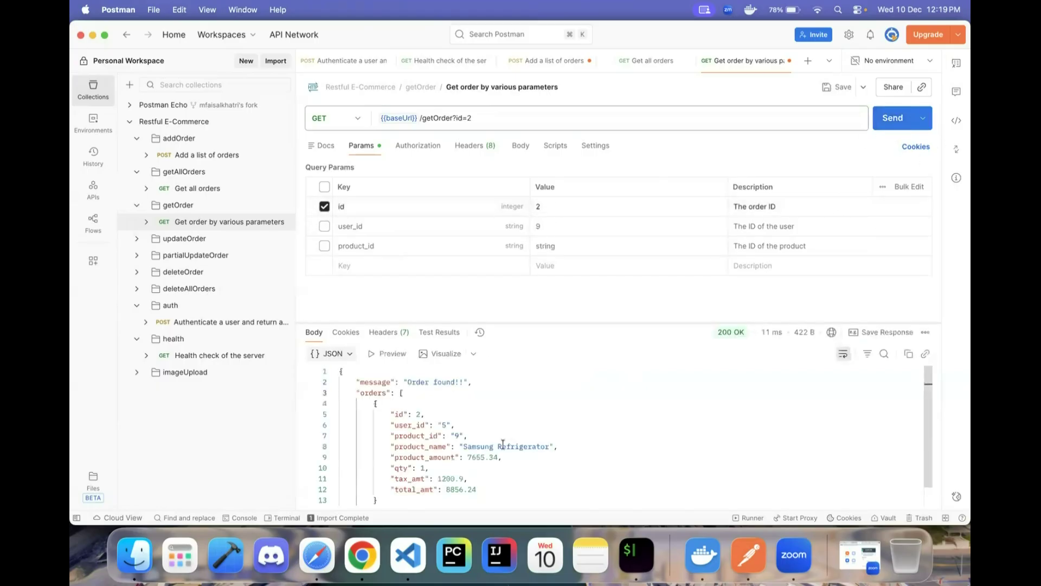
{"action": "left_click_drag", "start_coordinate": [394, 435], "coordinate": [477, 438]}
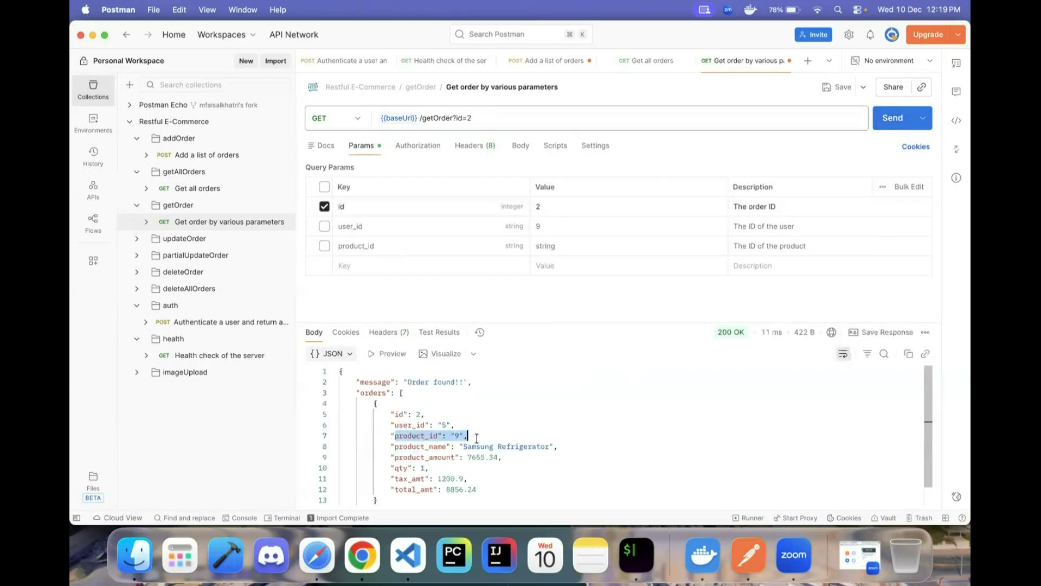
- Filter by user_id=9 alone and send, getting a not-found message
{"action": "left_click", "coordinate": [325, 207]}
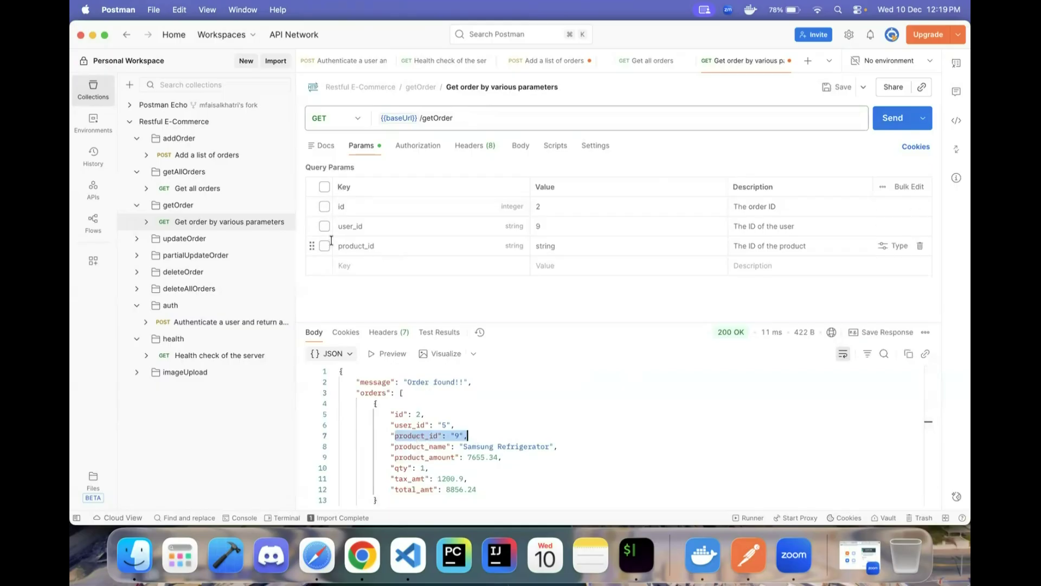
{"action": "left_click", "coordinate": [324, 226]}
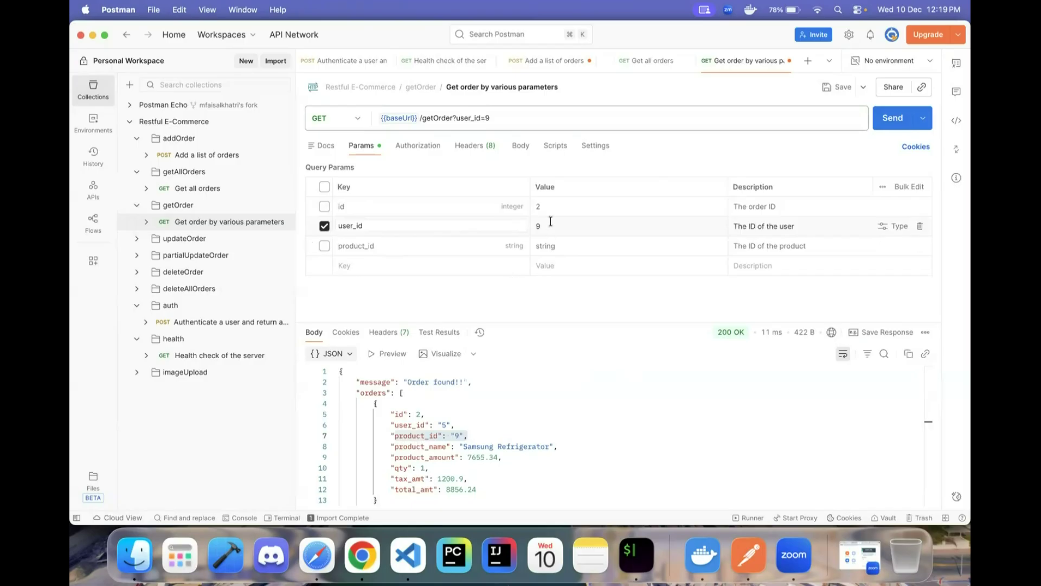
{"action": "left_click", "coordinate": [891, 120]}
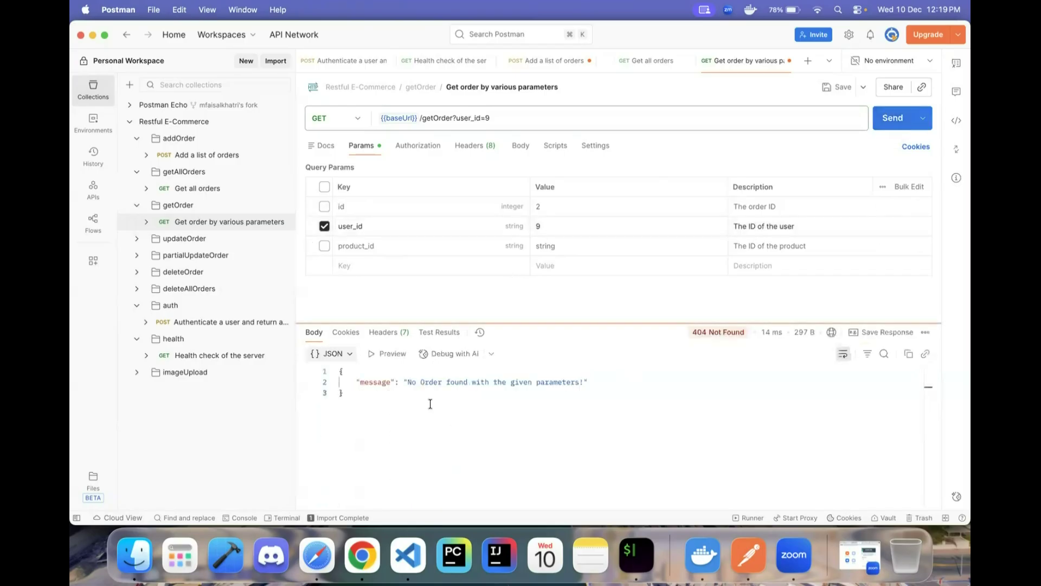
{"action": "left_click_drag", "start_coordinate": [404, 383], "coordinate": [606, 380]}
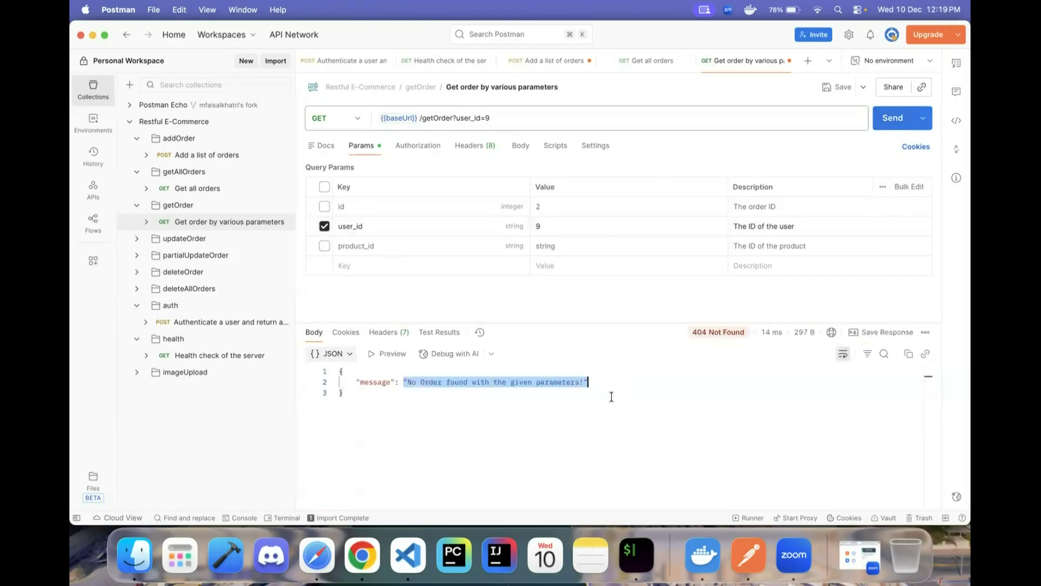
- Filter by product_id=9 alone and send, inspecting the matching order
{"action": "left_click", "coordinate": [324, 226]}
{"action": "left_click", "coordinate": [325, 248]}
{"action": "left_click", "coordinate": [586, 245]}
{"action": "key", "text": "BackSpace"}
{"action": "key", "text": "BackSpace"}
{"action": "type", "text": "9"}
{"action": "key", "text": "BackSpace"}
{"action": "left_click", "coordinate": [892, 118]}
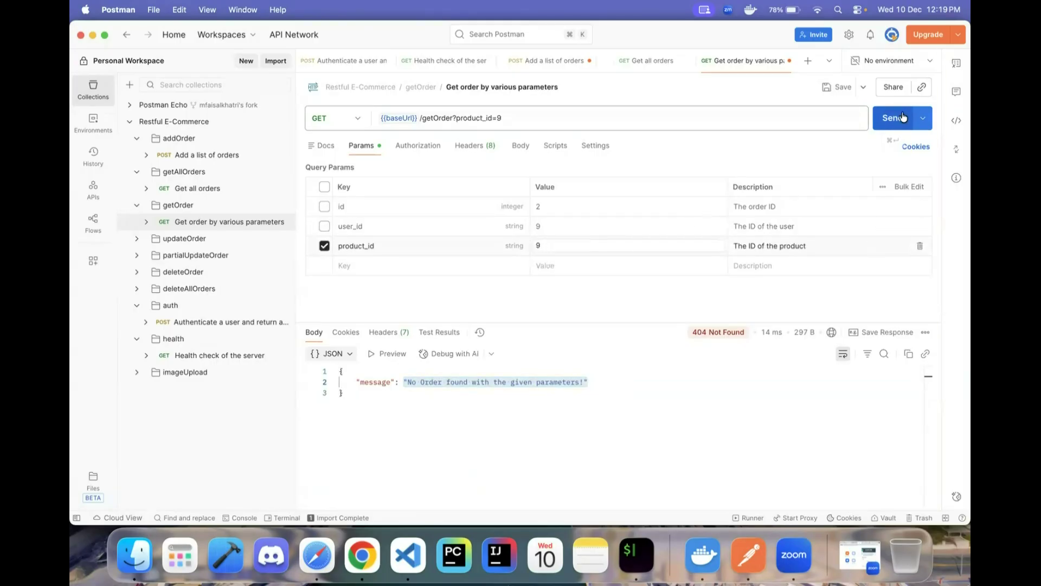
{"action": "scroll", "coordinate": [481, 466], "scroll_direction": "down", "scroll_amount": 2}
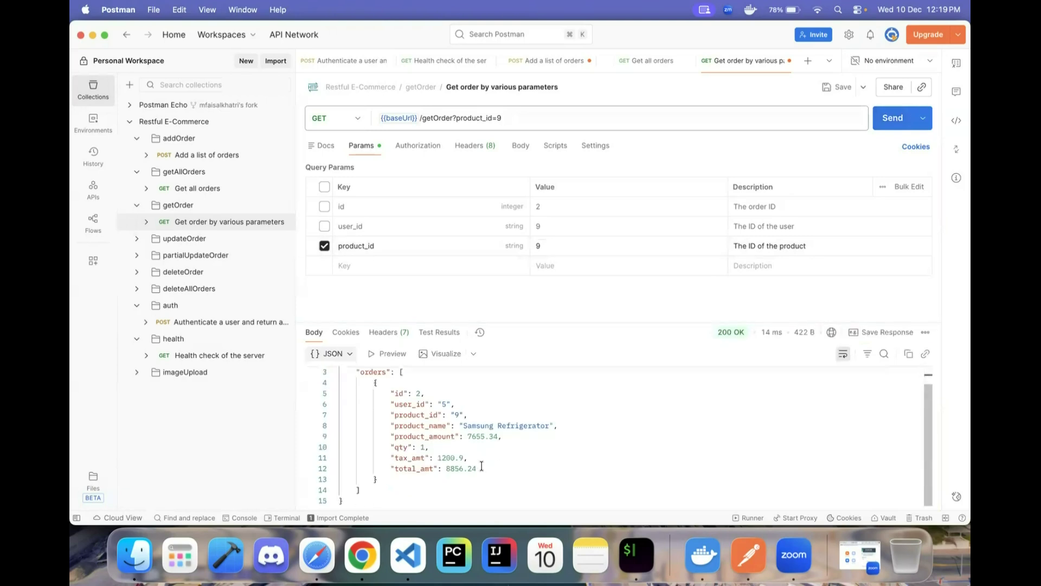
{"action": "scroll", "coordinate": [402, 408], "scroll_direction": "up", "scroll_amount": 2}
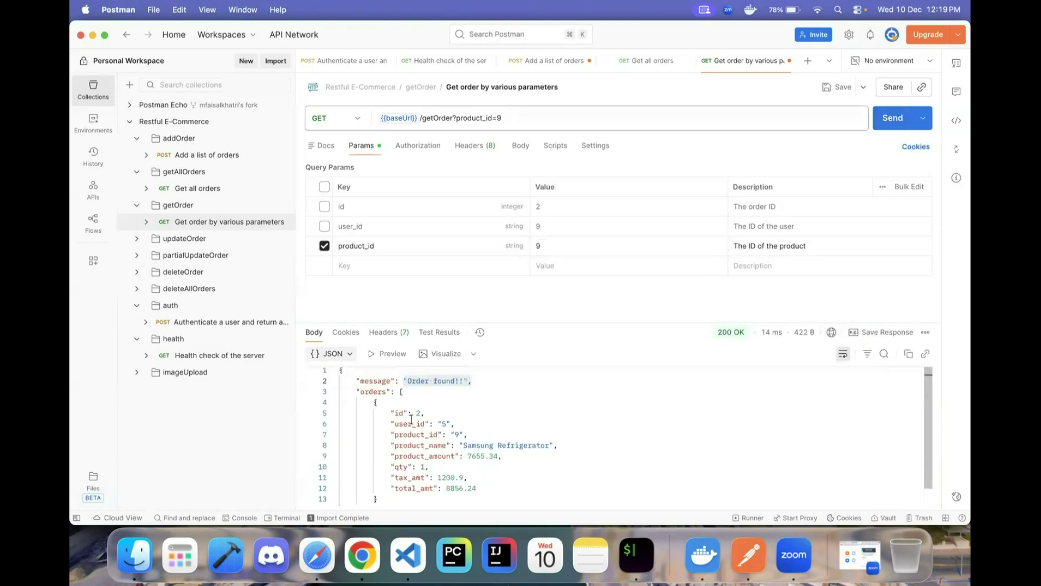
{"action": "left_click_drag", "start_coordinate": [399, 435], "coordinate": [463, 433]}
{"action": "left_click", "coordinate": [506, 423]}
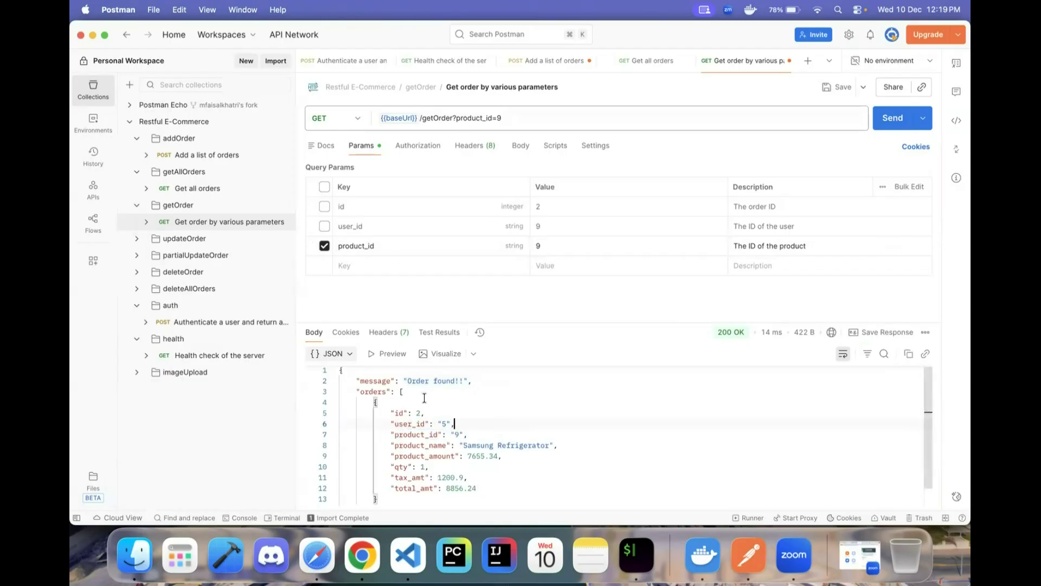
- Filter by user_id=7 alone and send the query
{"action": "left_click", "coordinate": [324, 246]}
{"action": "left_click", "coordinate": [324, 226]}
{"action": "left_click", "coordinate": [584, 227]}
{"action": "key", "text": "BackSpace"}
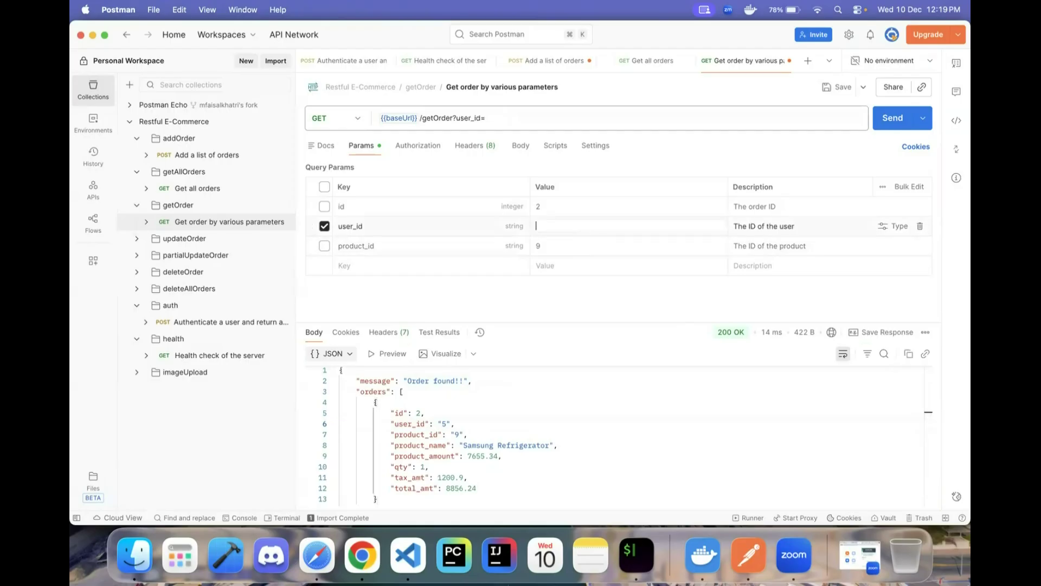
{"action": "type", "text": "7"}
{"action": "left_click", "coordinate": [894, 121]}
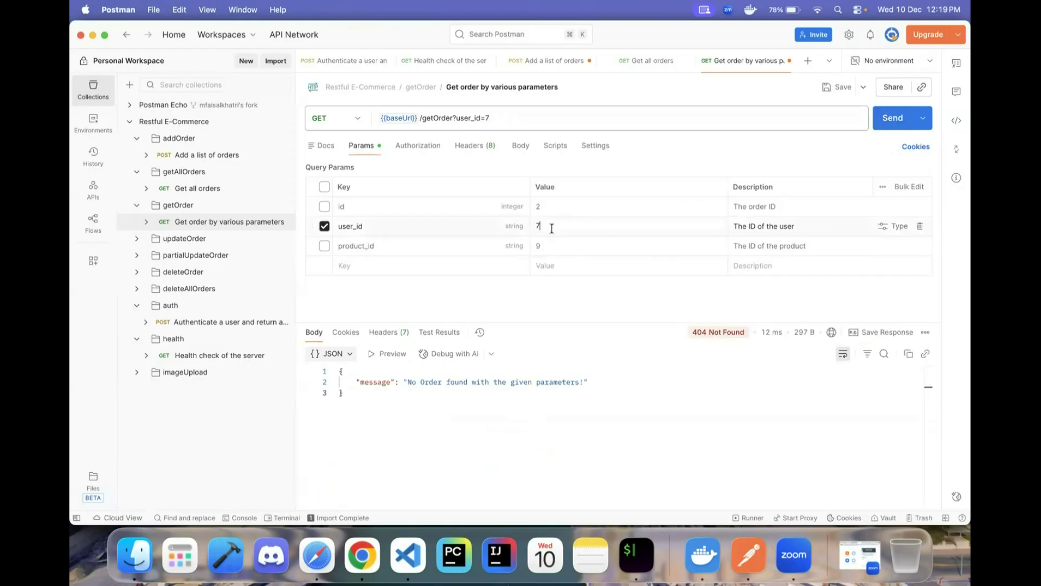
- Filter by id=1 alone and send, noting user_id 5 in the response
{"action": "left_click", "coordinate": [325, 225]}
{"action": "left_click", "coordinate": [324, 206]}
{"action": "left_click", "coordinate": [552, 209]}
{"action": "key", "text": "BackSpace"}
{"action": "type", "text": "1"}
{"action": "left_click", "coordinate": [893, 118]}
{"action": "left_click_drag", "start_coordinate": [391, 425], "coordinate": [461, 425]}
- Filter by user_id=5 and send, getting 200 OK with orders 1 and 2
{"action": "left_click", "coordinate": [324, 207]}
{"action": "left_click", "coordinate": [324, 225]}
{"action": "left_click", "coordinate": [557, 233]}
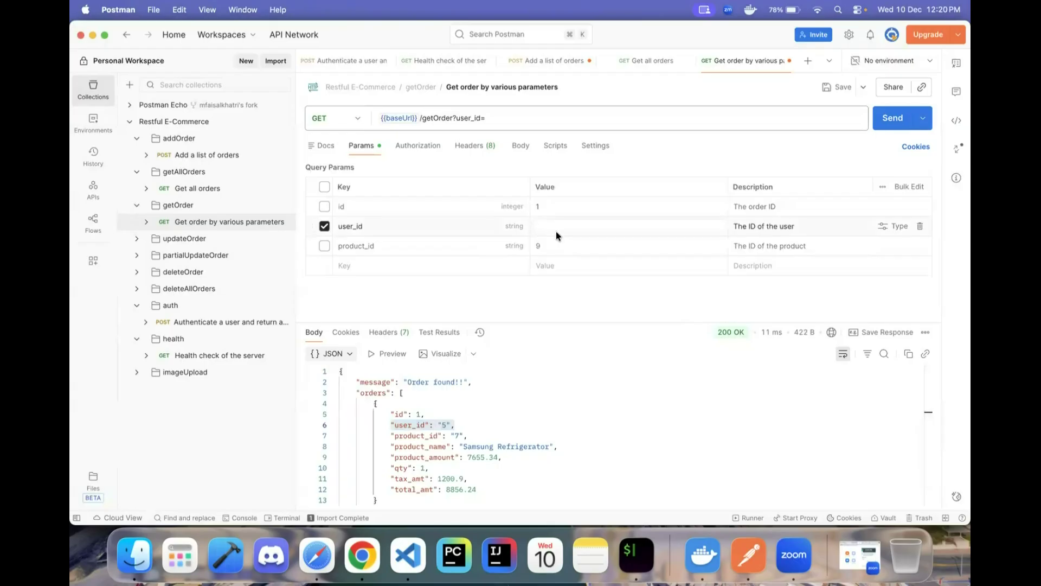
{"action": "type", "text": "5"}
{"action": "left_click", "coordinate": [890, 113]}
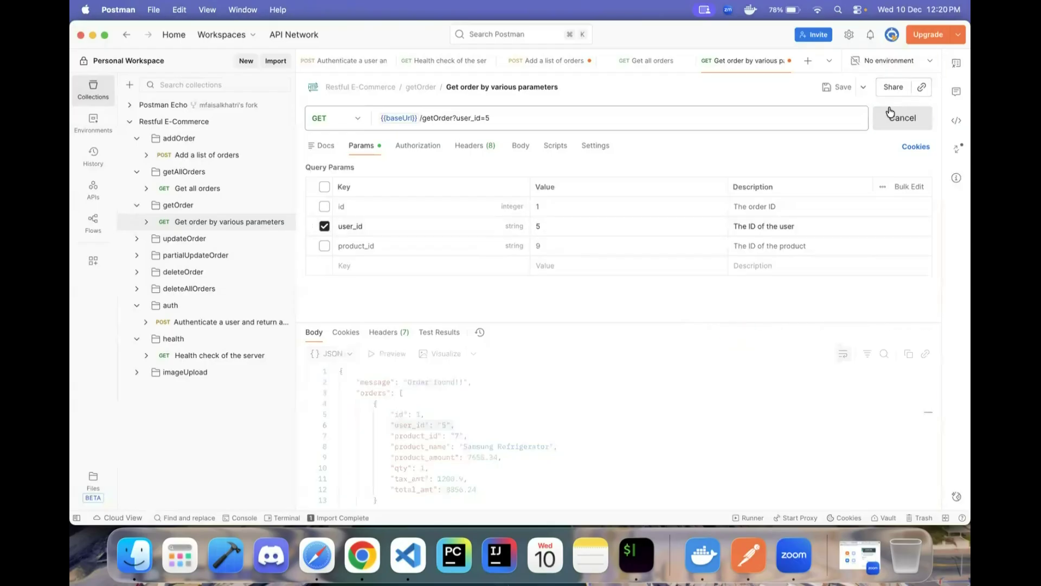
{"action": "scroll", "coordinate": [580, 412], "scroll_direction": "down", "scroll_amount": 3}
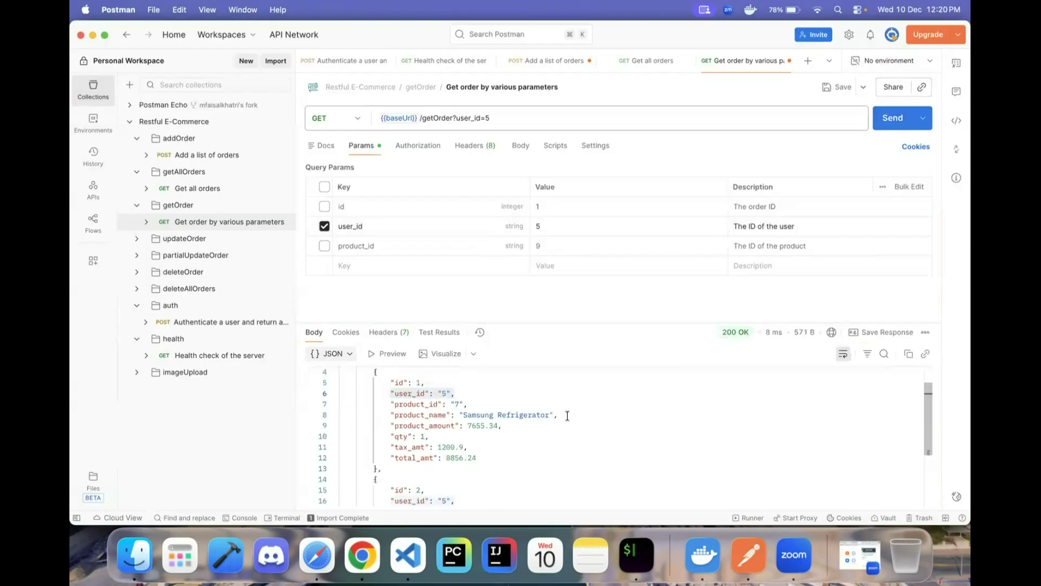
{"action": "scroll", "coordinate": [541, 423], "scroll_direction": "down", "scroll_amount": 2}
{"action": "scroll", "coordinate": [541, 423], "scroll_direction": "up", "scroll_amount": 4}
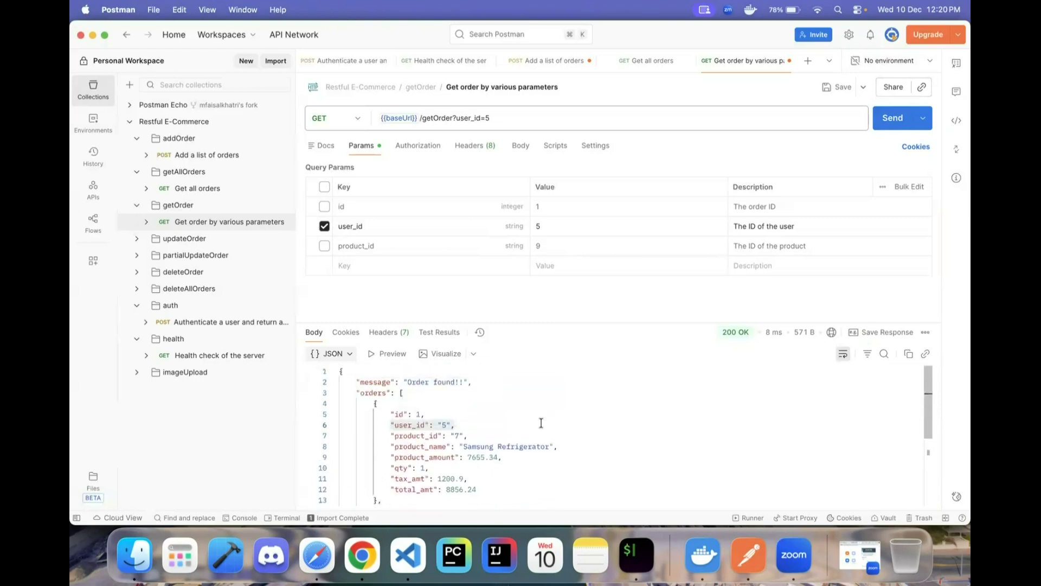
{"action": "left_click", "coordinate": [473, 428]}
{"action": "scroll", "coordinate": [515, 400], "scroll_direction": "down", "scroll_amount": 3}
{"action": "scroll", "coordinate": [515, 399], "scroll_direction": "up", "scroll_amount": 3}
{"action": "left_click", "coordinate": [206, 155]}
{"action": "left_click", "coordinate": [423, 221]}
- Set user_id to 8, product_id to 10 and the product name to Samsung Galaxy S25
{"action": "left_click", "coordinate": [412, 211]}
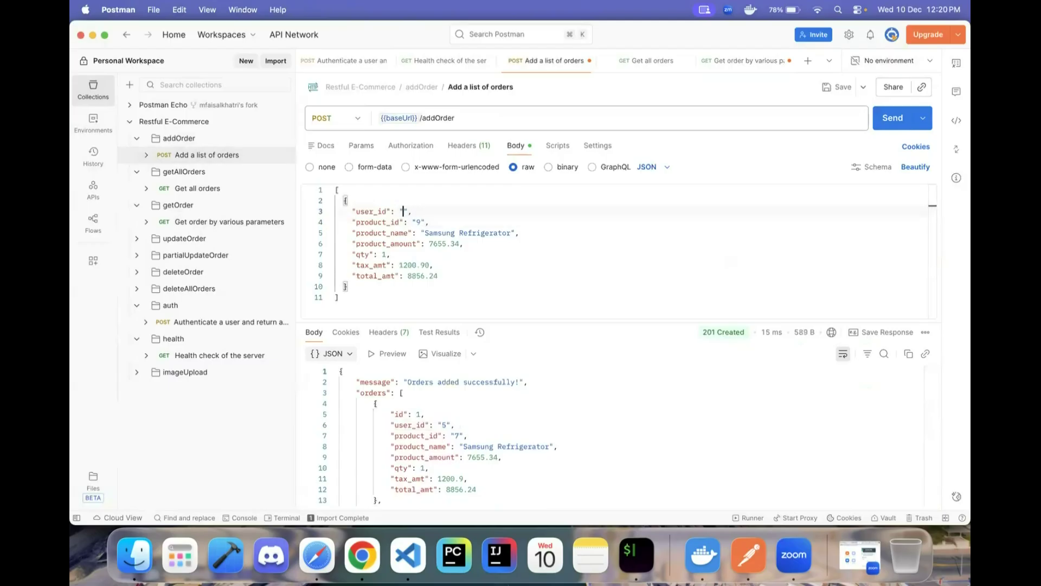
{"action": "type", "text": "8"}
{"action": "left_click", "coordinate": [416, 222]}
{"action": "double_click", "coordinate": [416, 222]}
{"action": "type", "text": "10"}
{"action": "left_click_drag", "start_coordinate": [424, 232], "coordinate": [520, 233]}
{"action": "left_click", "coordinate": [514, 233]}
{"action": "key", "text": "BackSpace"}
{"action": "key", "text": "BackSpace"}
{"action": "key", "text": "BackSpace"}
{"action": "key", "text": "BackSpace"}
{"action": "key", "text": "BackSpace"}
{"action": "key", "text": "BackSpace"}
- Change the amounts to 7500.00 product amount, 1000.00 tax and 8500.00 total
{"action": "key", "text": "BackSpace"}
{"action": "key", "text": "BackSpace"}
{"action": "key", "text": "BackSpace"}
{"action": "key", "text": "BackSpace"}
{"action": "key", "text": "BackSpace"}
{"action": "key", "text": "BackSpace"}
{"action": "key", "text": "BackSpace"}
{"action": "key", "text": "BackSpace"}
{"action": "key", "text": "BackSpace"}
{"action": "type", "text": "ng Galaxy S24"}
{"action": "key", "text": "Down"}
{"action": "key", "text": "Left"}
{"action": "key", "text": "Right"}
{"action": "key", "text": "Right"}
{"action": "key", "text": "BackSpace"}
{"action": "key", "text": "BackSpace"}
{"action": "key", "text": "BackSpace"}
{"action": "key", "text": "BackSpace"}
{"action": "key", "text": "BackSpace"}
{"action": "key", "text": "Right"}
{"action": "key", "text": "BackSpace"}
{"action": "type", "text": "500"}
{"action": "key", "text": "Down"}
{"action": "key", "text": "Down"}
{"action": "key", "text": "Delete"}
{"action": "key", "text": "Down"}
{"action": "key", "text": "BackSpace"}
{"action": "type", "text": "5"}
{"action": "key", "text": "Right"}
{"action": "key", "text": "Right"}
{"action": "key", "text": "BackSpace"}
{"action": "key", "text": "BackSpace"}
{"action": "type", "text": "00"}
{"action": "key", "text": "Right"}
- Send the new order and confirm it was created as order 3 with 201 Created
{"action": "left_click", "coordinate": [891, 117]}
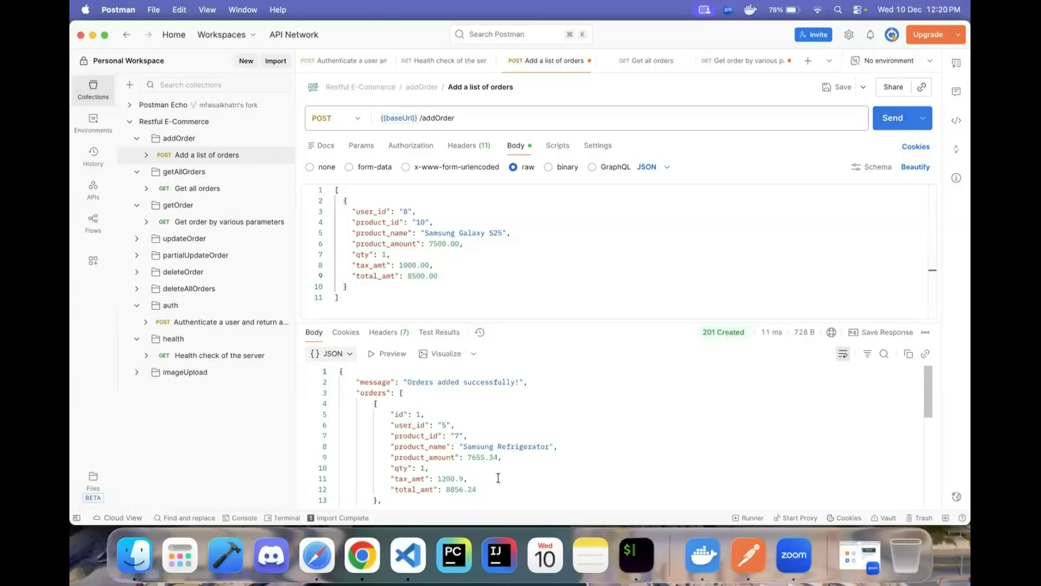
{"action": "scroll", "coordinate": [543, 461], "scroll_direction": "down", "scroll_amount": 10}
{"action": "left_click_drag", "start_coordinate": [370, 385], "coordinate": [425, 487]}
{"action": "scroll", "coordinate": [452, 457], "scroll_direction": "up", "scroll_amount": 6}
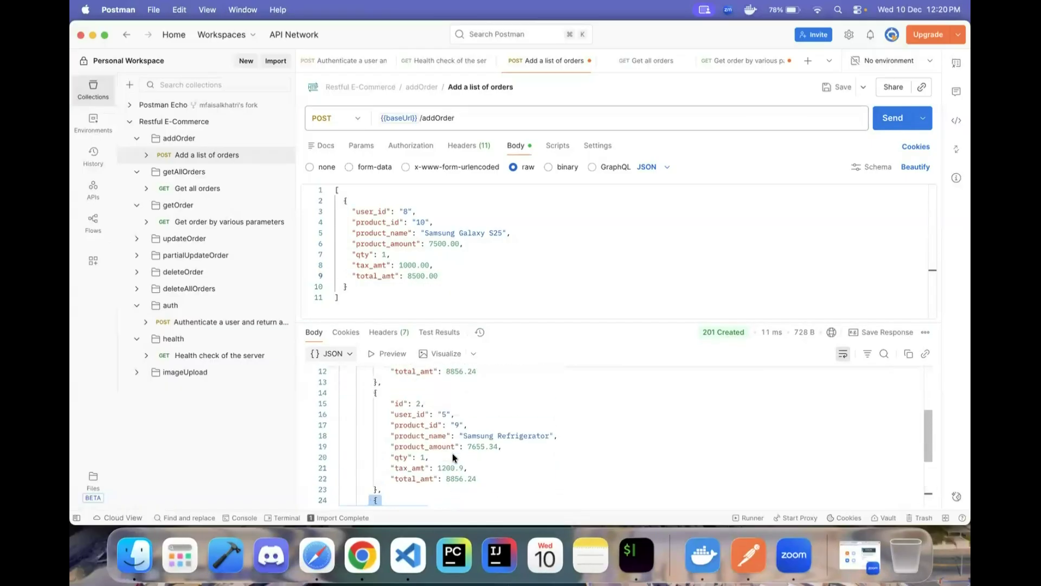
{"action": "scroll", "coordinate": [448, 461], "scroll_direction": "down", "scroll_amount": 10}
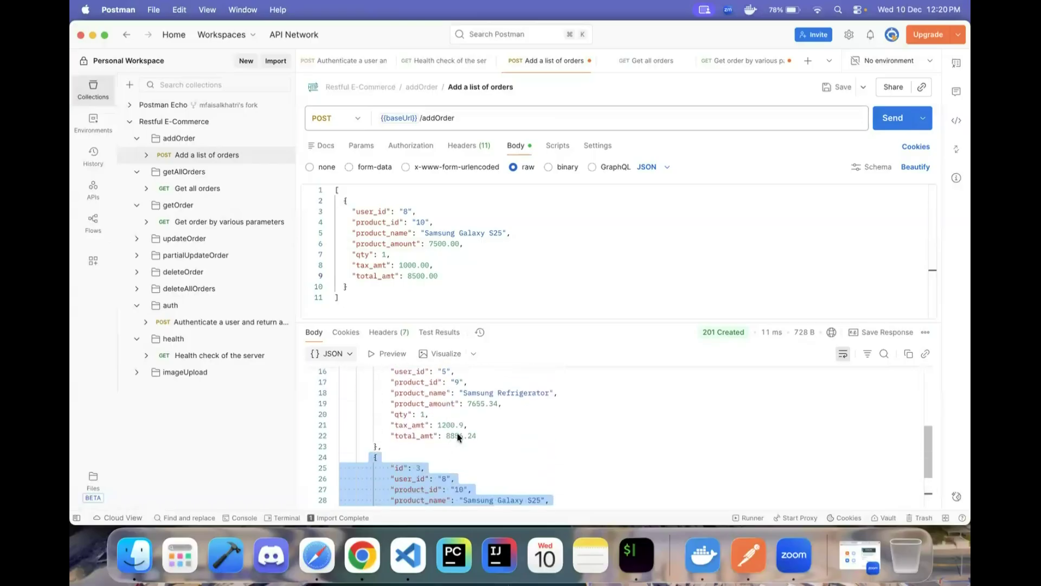
{"action": "left_click", "coordinate": [454, 426]}
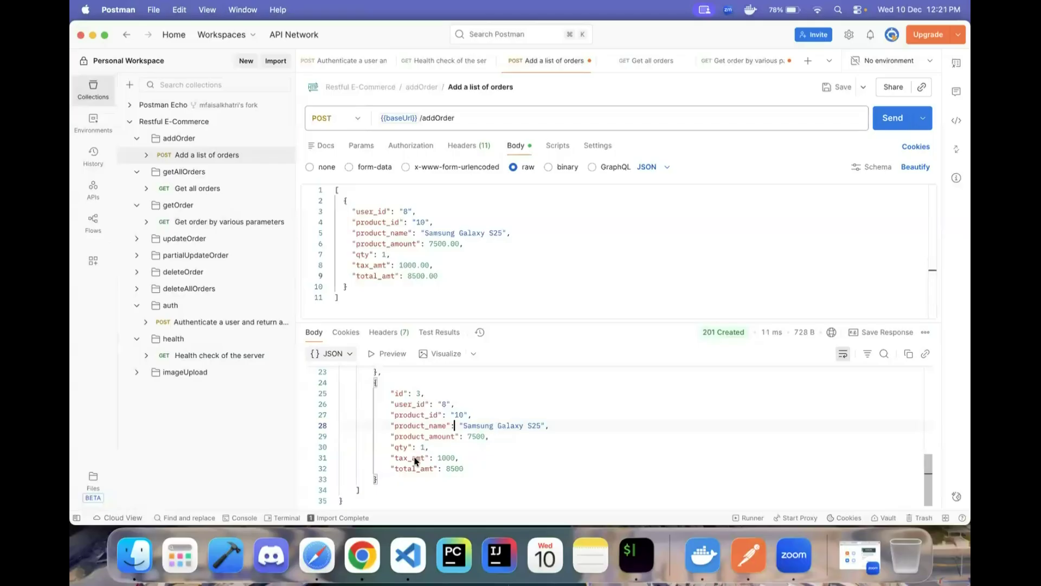
{"action": "left_click", "coordinate": [225, 222]}
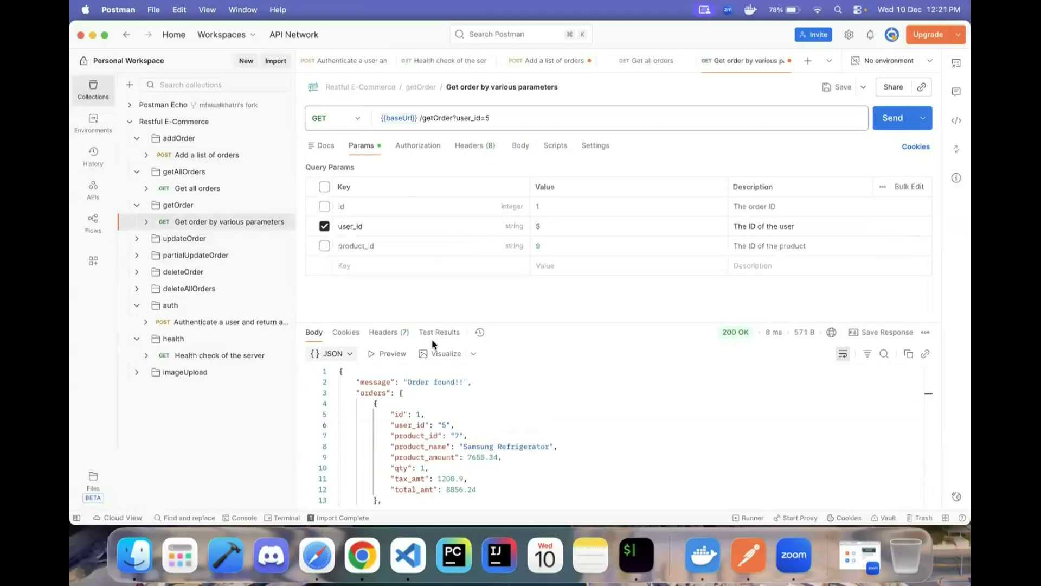
- Query getOrder with user_id=8 and confirm 200 OK returning the Samsung Galaxy S25 order 3
{"action": "left_click", "coordinate": [230, 155]}
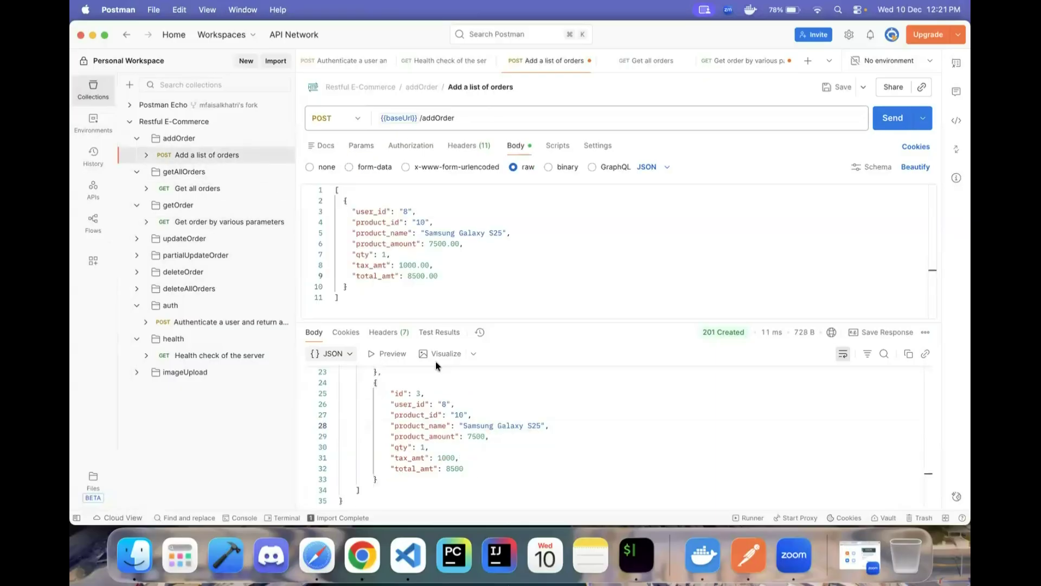
{"action": "left_click_drag", "start_coordinate": [411, 406], "coordinate": [441, 415]}
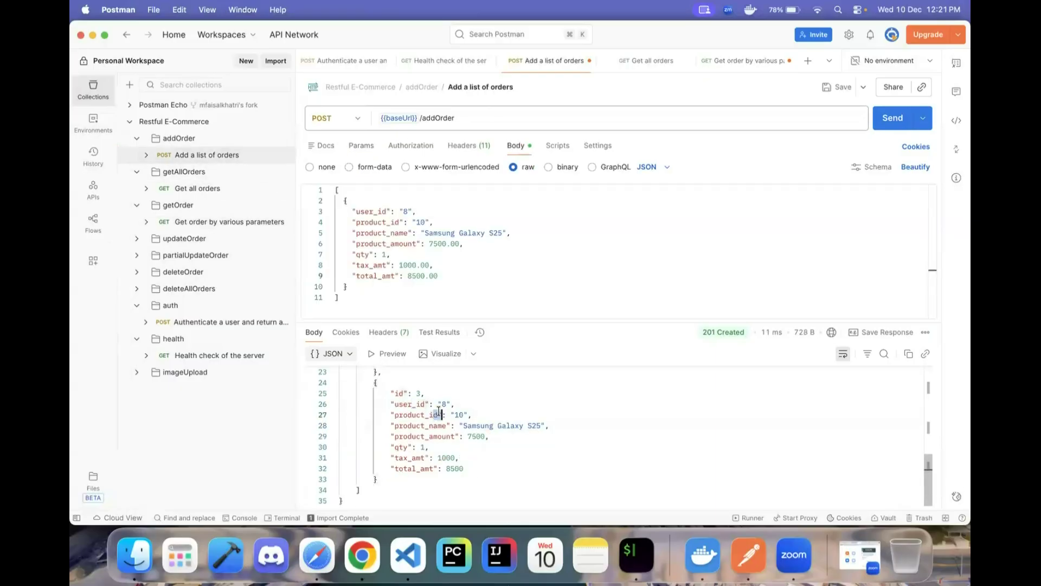
{"action": "left_click", "coordinate": [222, 222]}
{"action": "left_click", "coordinate": [590, 226]}
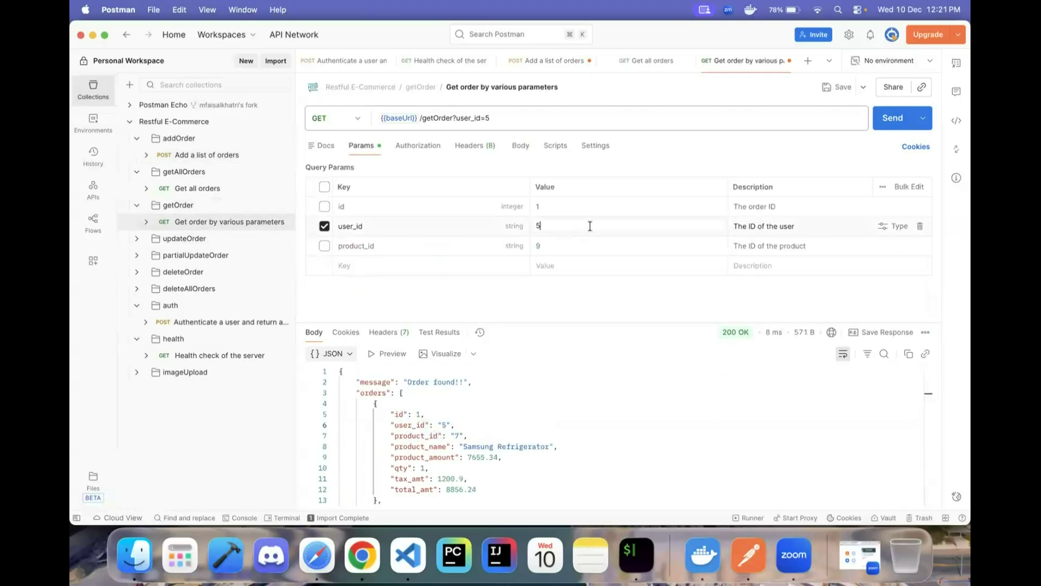
{"action": "key", "text": "BackSpace"}
{"action": "left_click", "coordinate": [893, 118]}
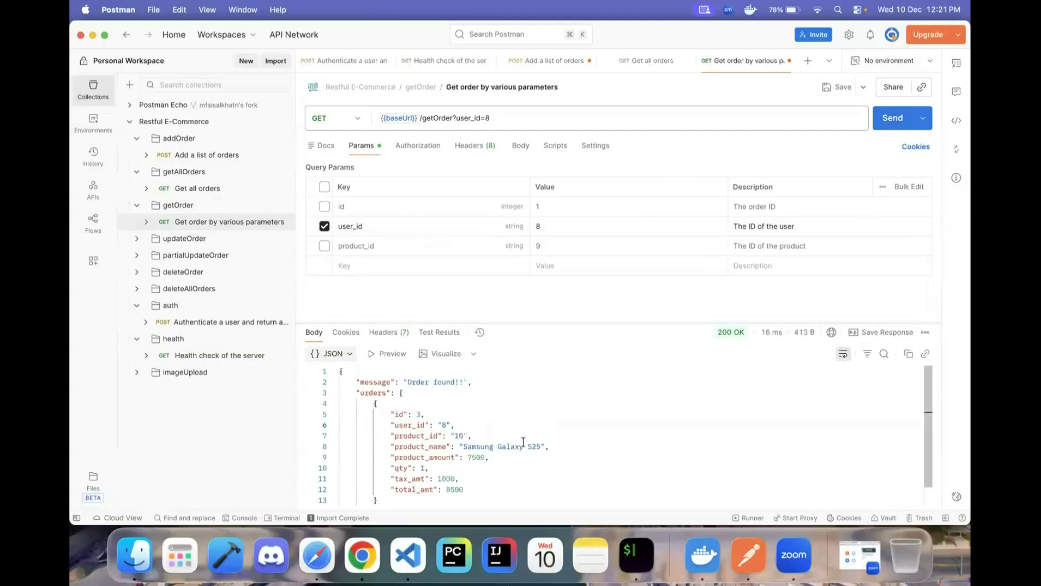
{"action": "scroll", "coordinate": [523, 443], "scroll_direction": "down", "scroll_amount": 1}
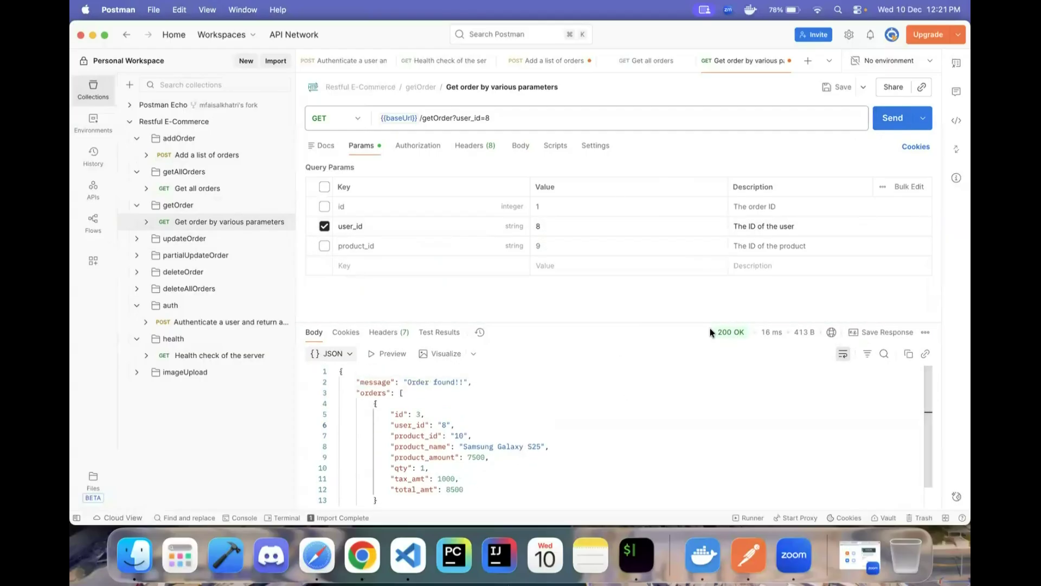
{"action": "mouse_move", "coordinate": [776, 332]}
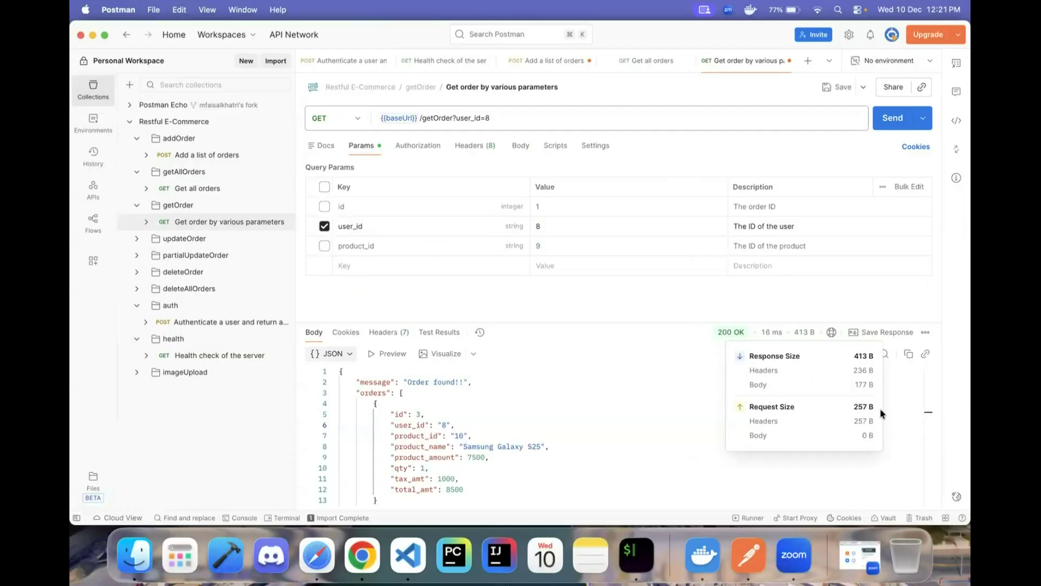
{"action": "left_click", "coordinate": [624, 422]}
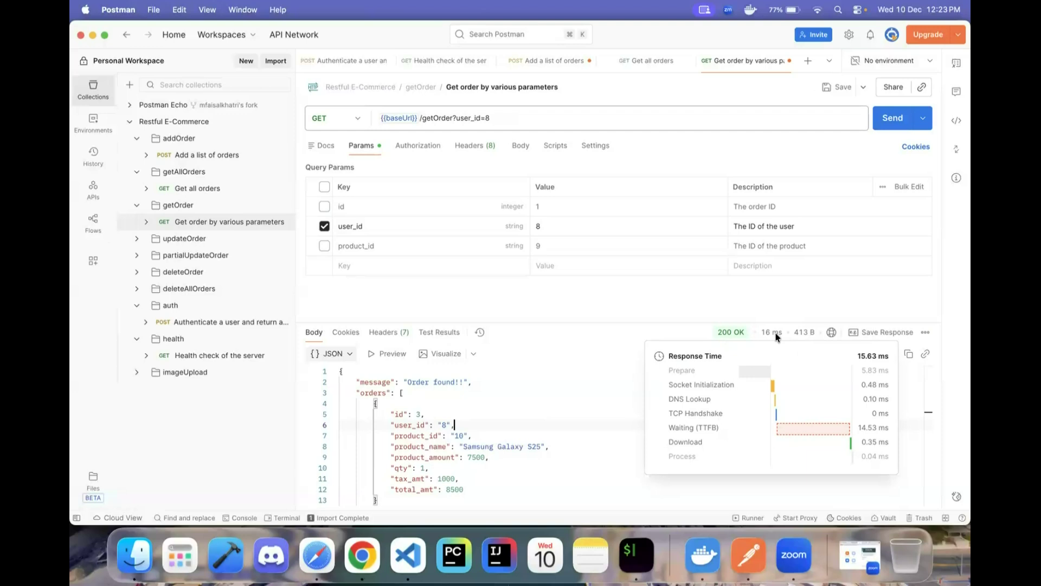
{"action": "left_click", "coordinate": [199, 239]}
- Open the Update an order by ID PUT request and view its Authorization settings
{"action": "left_click", "coordinate": [177, 256]}
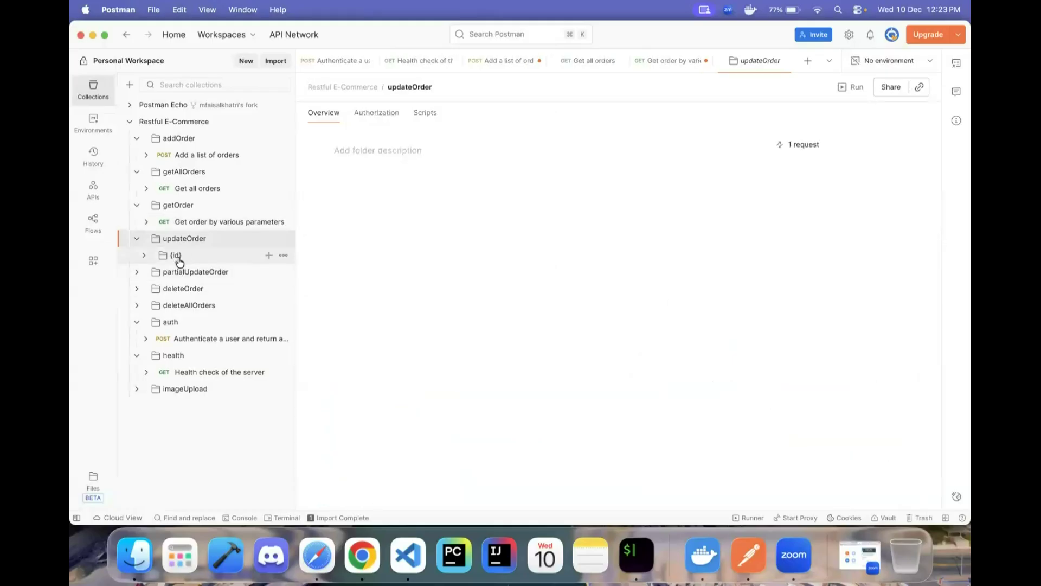
{"action": "left_click", "coordinate": [217, 272]}
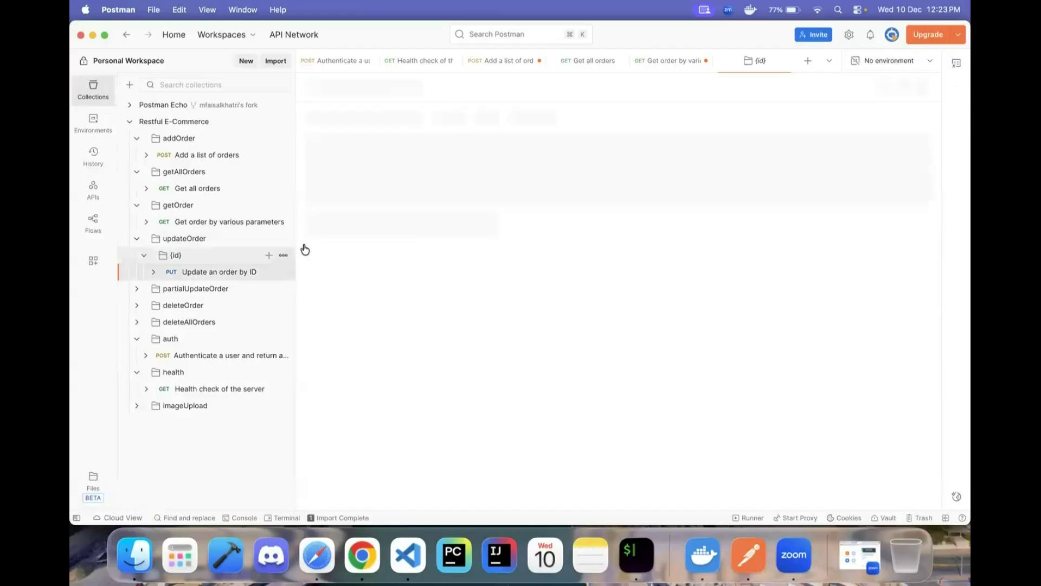
{"action": "left_click", "coordinate": [421, 145]}
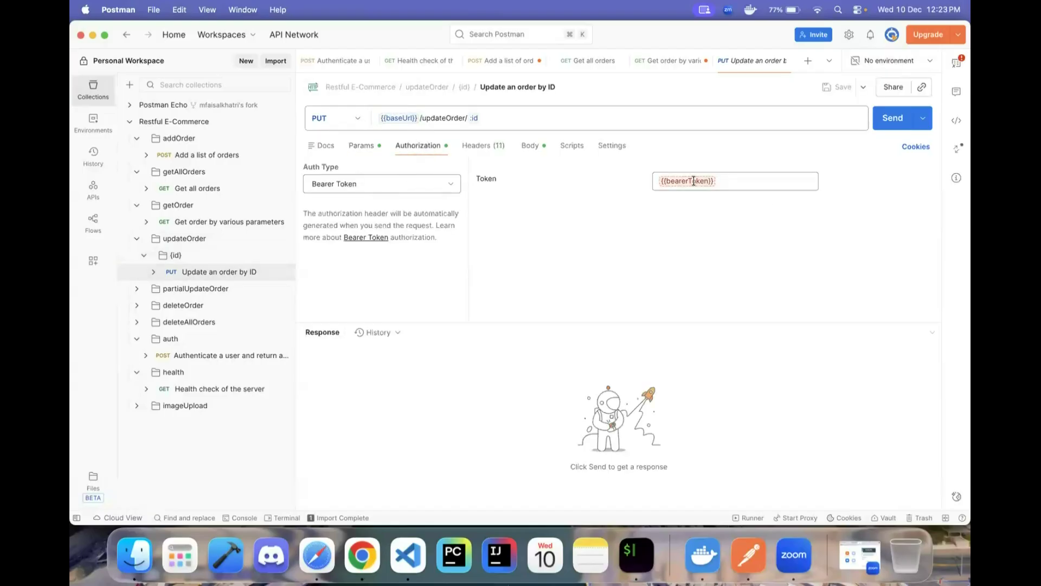
{"action": "mouse_move", "coordinate": [694, 181]}
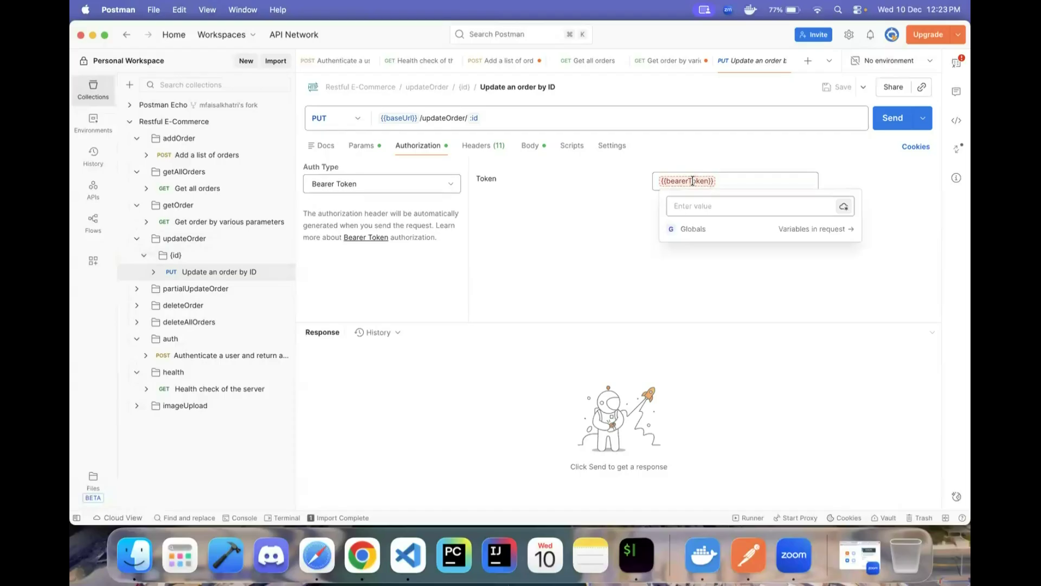
- Set the Authenticate request to No Auth and fill its body with username admin and the password
{"action": "left_click", "coordinate": [196, 355]}
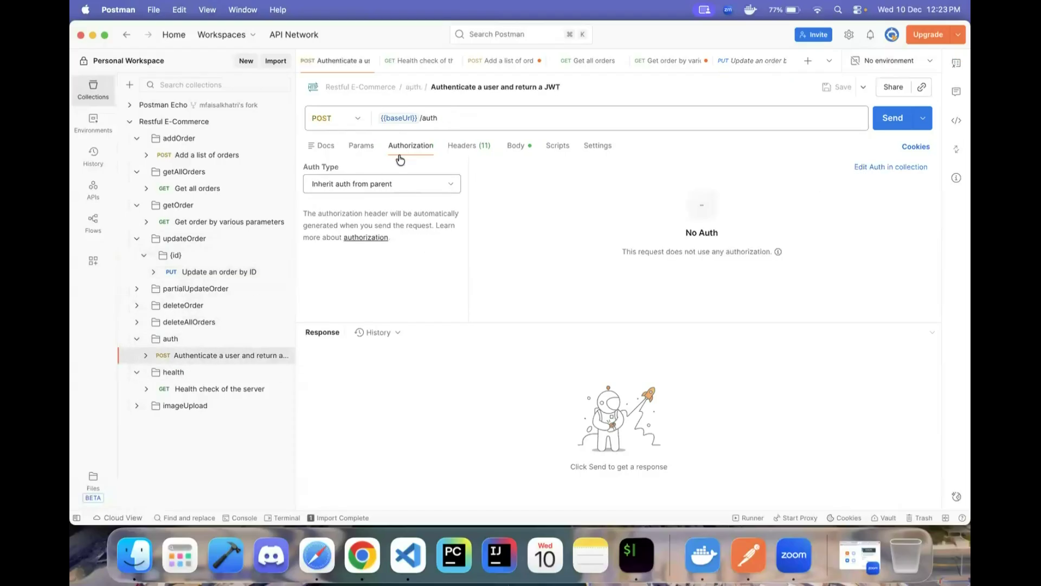
{"action": "left_click", "coordinate": [377, 184]}
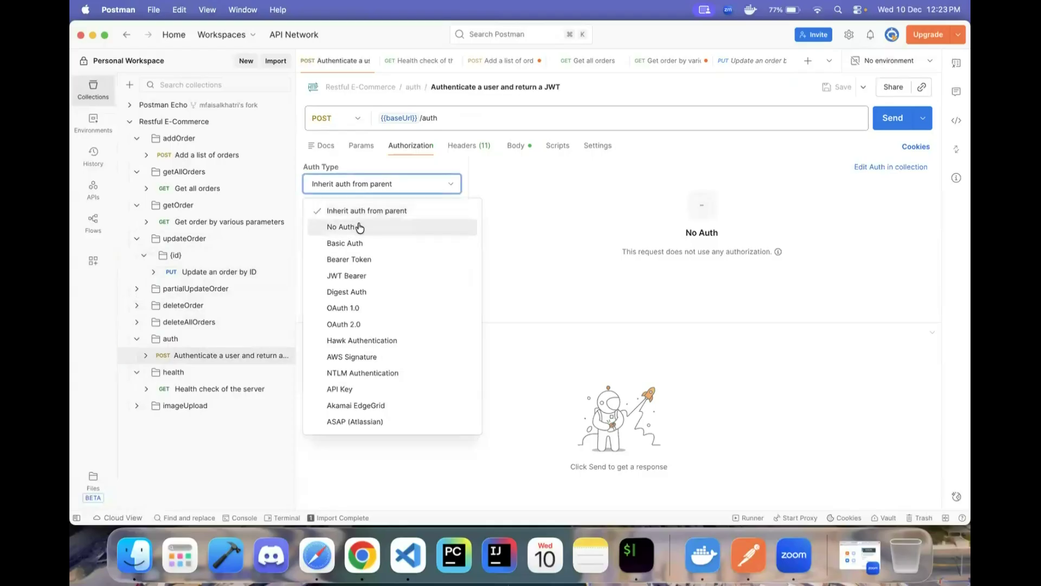
{"action": "left_click", "coordinate": [360, 227]}
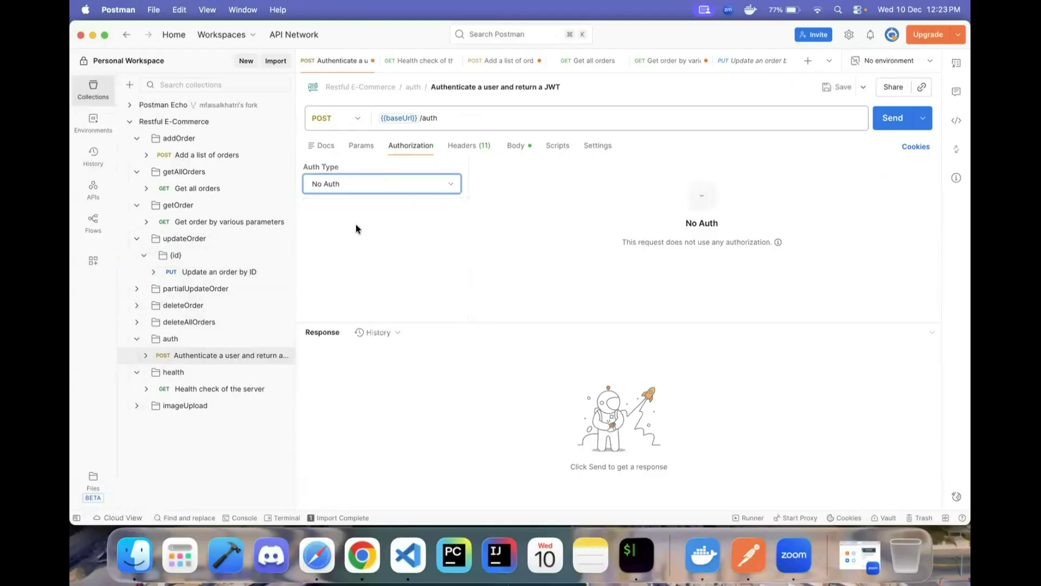
{"action": "left_click", "coordinate": [516, 145]}
{"action": "double_click", "coordinate": [403, 201]}
{"action": "type", "text": "admin"}
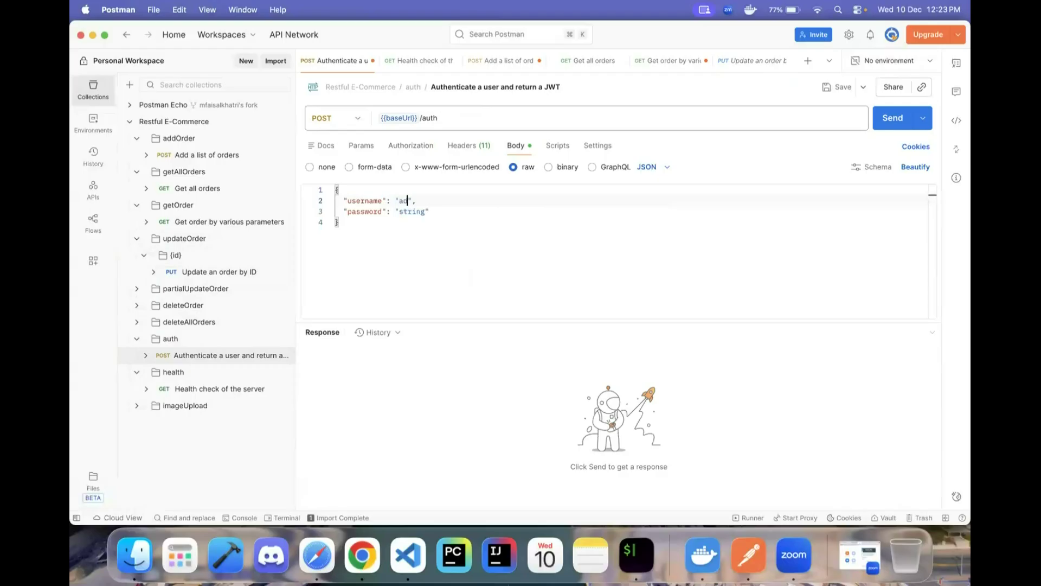
{"action": "left_click", "coordinate": [426, 211]}
{"action": "key", "text": "BackSpace"}
{"action": "key", "text": "BackSpace"}
{"action": "key", "text": "BackSpace"}
{"action": "key", "text": "BackSpace"}
{"action": "key", "text": "BackSpace"}
{"action": "key", "text": "BackSpace"}
{"action": "type", "text": "secretPass123"}
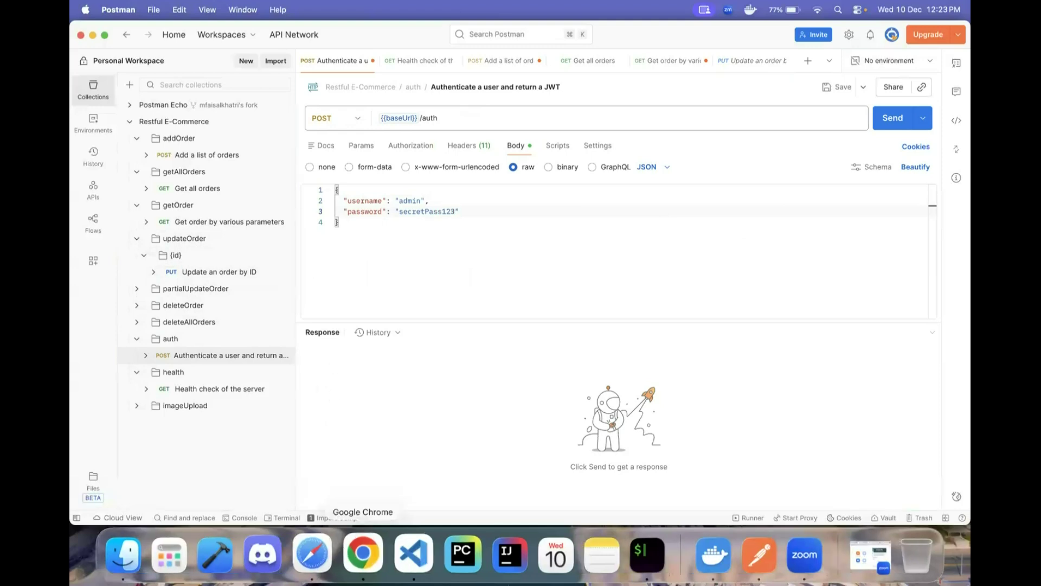
{"action": "left_click", "coordinate": [362, 553]}
- Find the example admin credentials in the GitHub wiki's Create Token section
{"action": "left_click", "coordinate": [189, 32]}
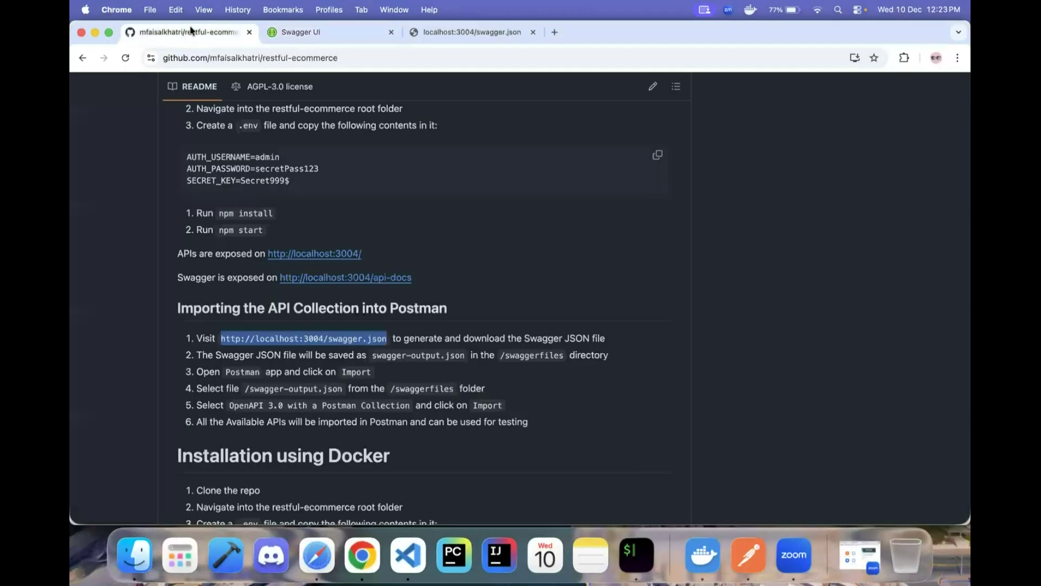
{"action": "scroll", "coordinate": [431, 204], "scroll_direction": "up", "scroll_amount": 15}
{"action": "scroll", "coordinate": [439, 200], "scroll_direction": "down", "scroll_amount": 2}
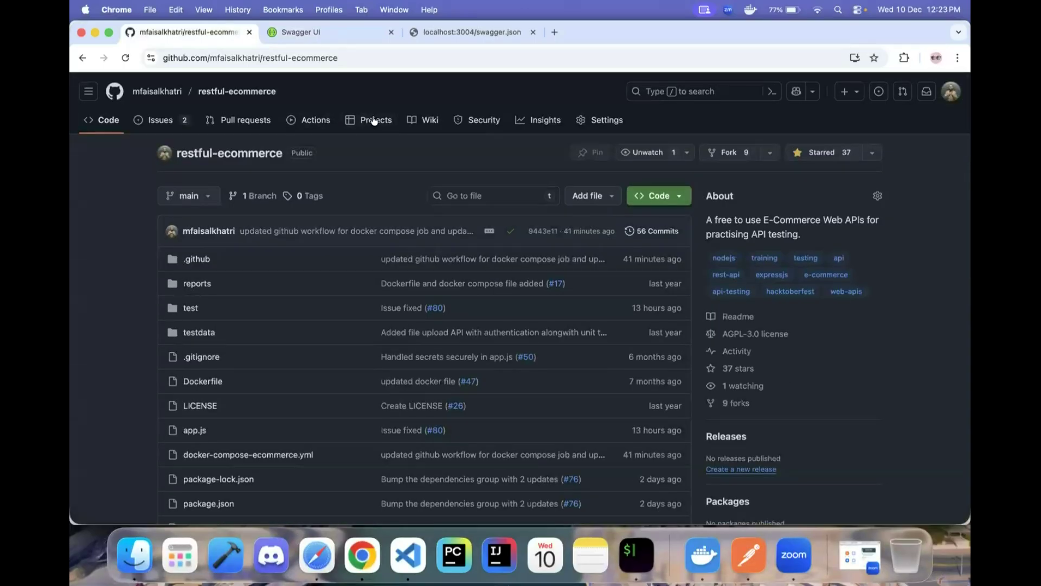
{"action": "left_click", "coordinate": [429, 120]}
{"action": "scroll", "coordinate": [447, 371], "scroll_direction": "down", "scroll_amount": 10}
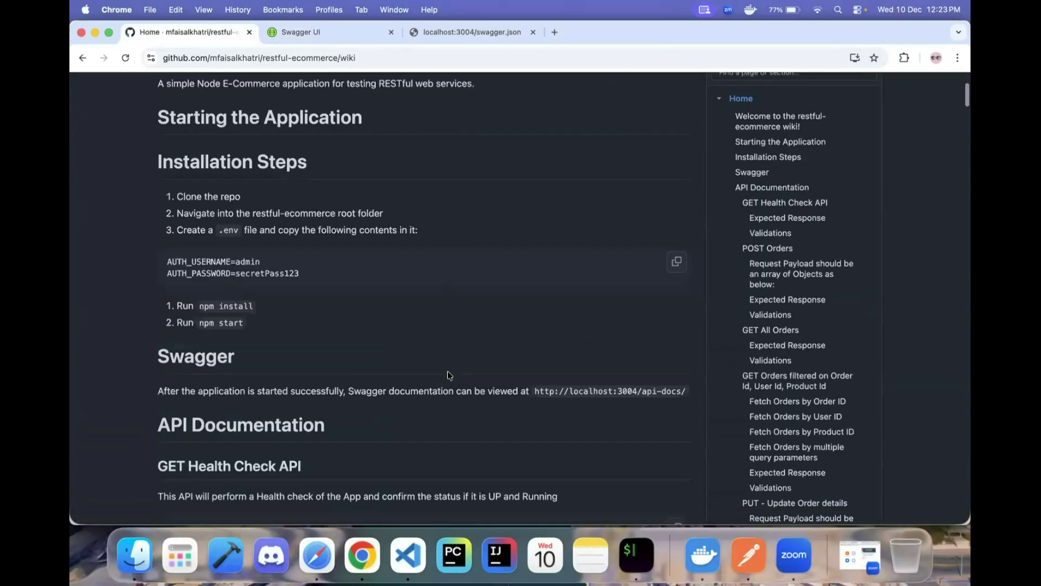
{"action": "scroll", "coordinate": [448, 371], "scroll_direction": "down", "scroll_amount": 5}
{"action": "scroll", "coordinate": [447, 371], "scroll_direction": "up", "scroll_amount": 8}
{"action": "scroll", "coordinate": [775, 412], "scroll_direction": "down", "scroll_amount": 3}
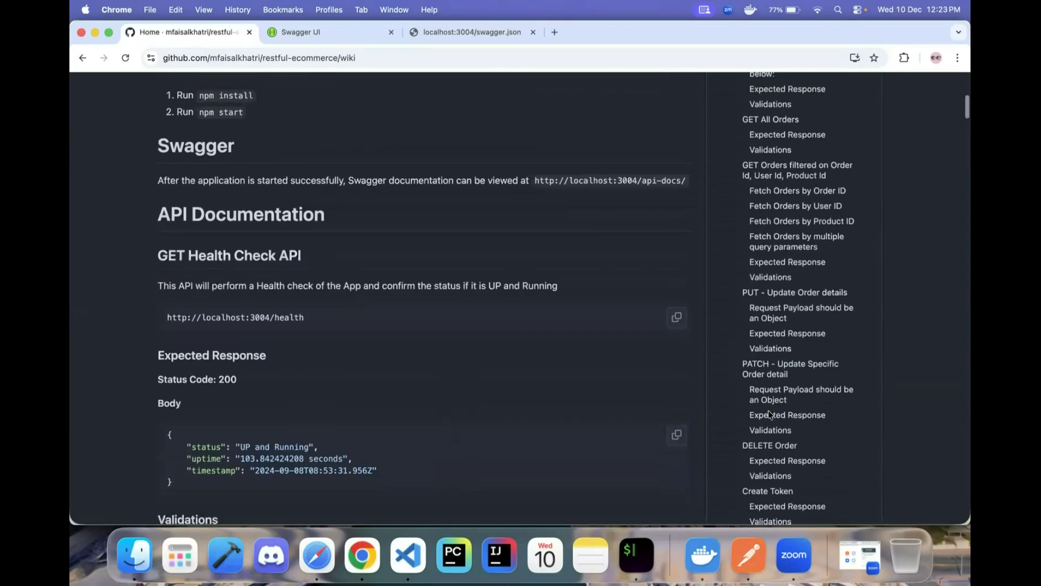
{"action": "left_click", "coordinate": [770, 434]}
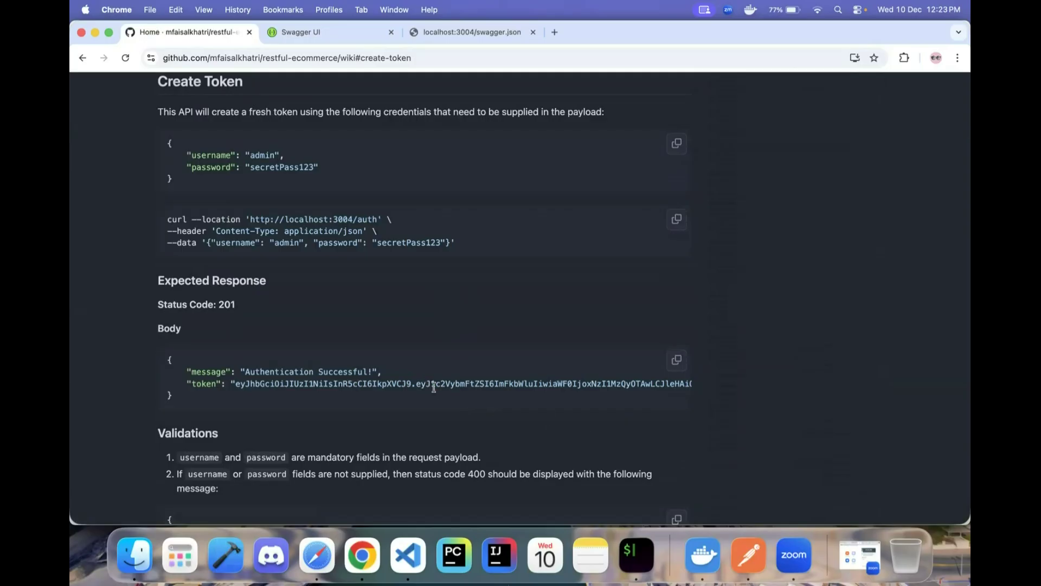
{"action": "scroll", "coordinate": [434, 387], "scroll_direction": "up", "scroll_amount": 5}
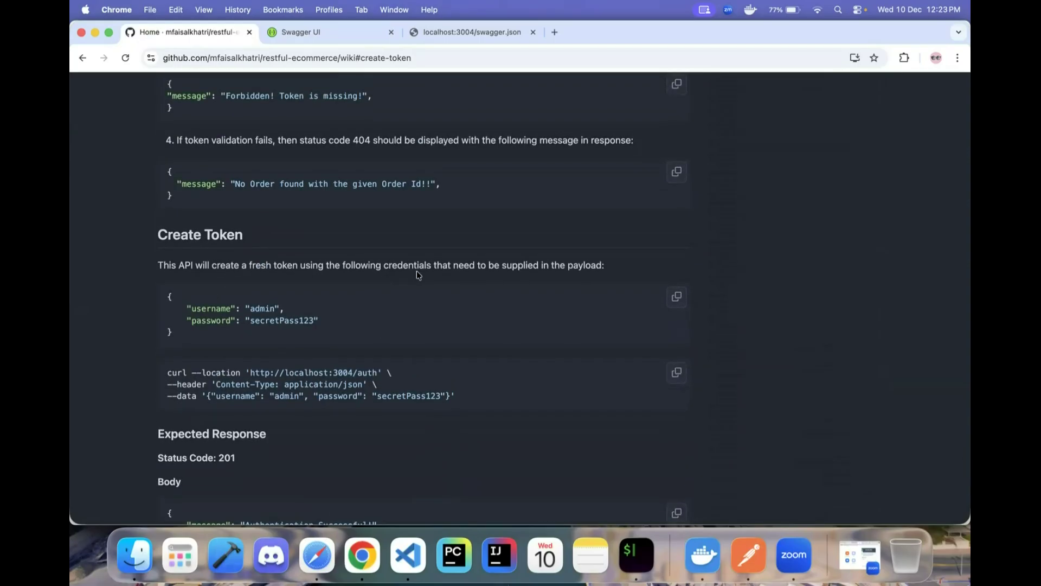
{"action": "double_click", "coordinate": [263, 308]}
{"action": "double_click", "coordinate": [279, 320]}
{"action": "key", "text": "super+Tab"}
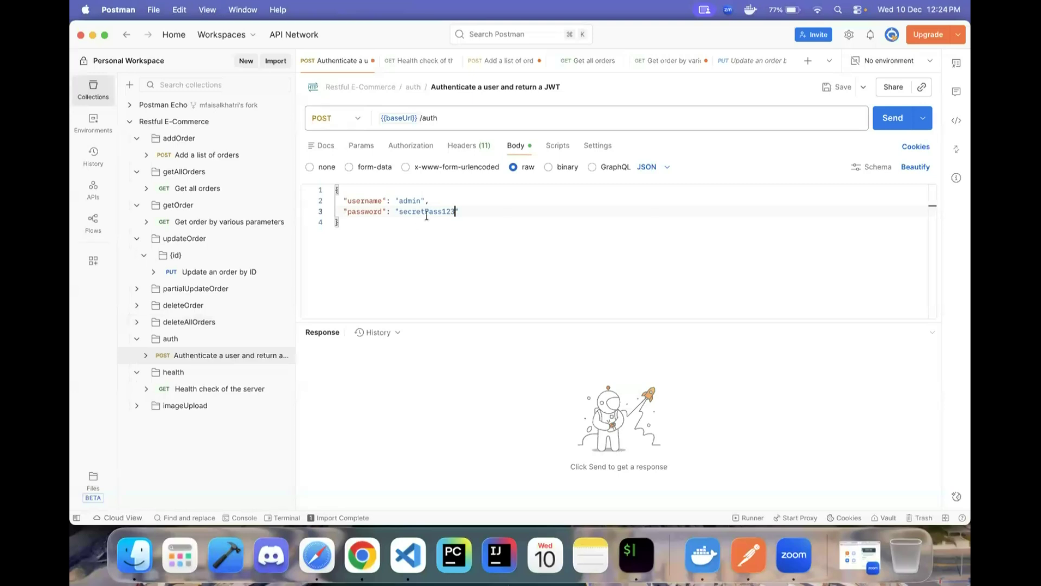
- Send the auth request and check the 201 Created status and returned JWT token
{"action": "left_click", "coordinate": [894, 120]}
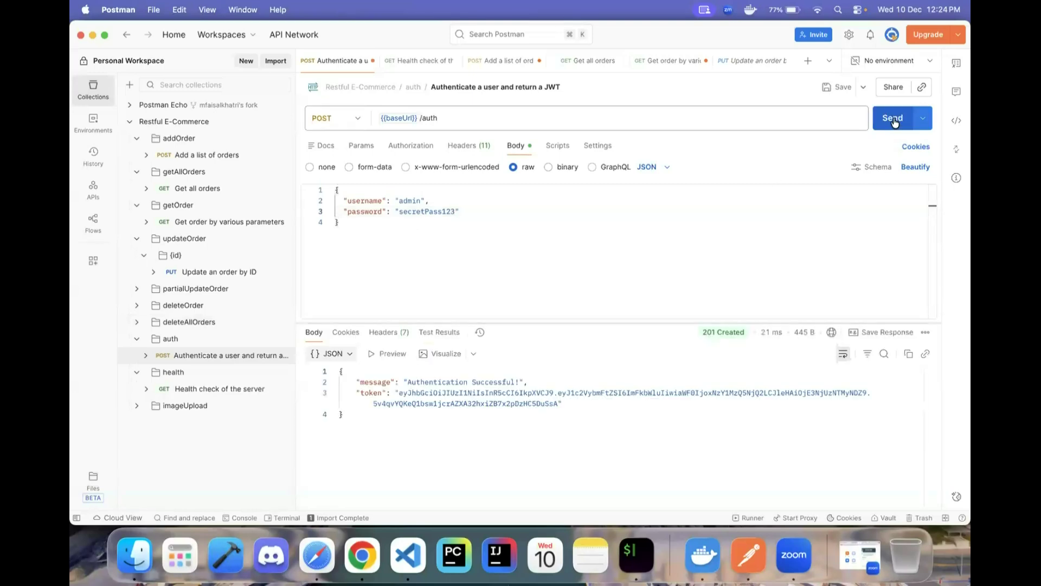
{"action": "left_click_drag", "start_coordinate": [399, 393], "coordinate": [558, 404]}
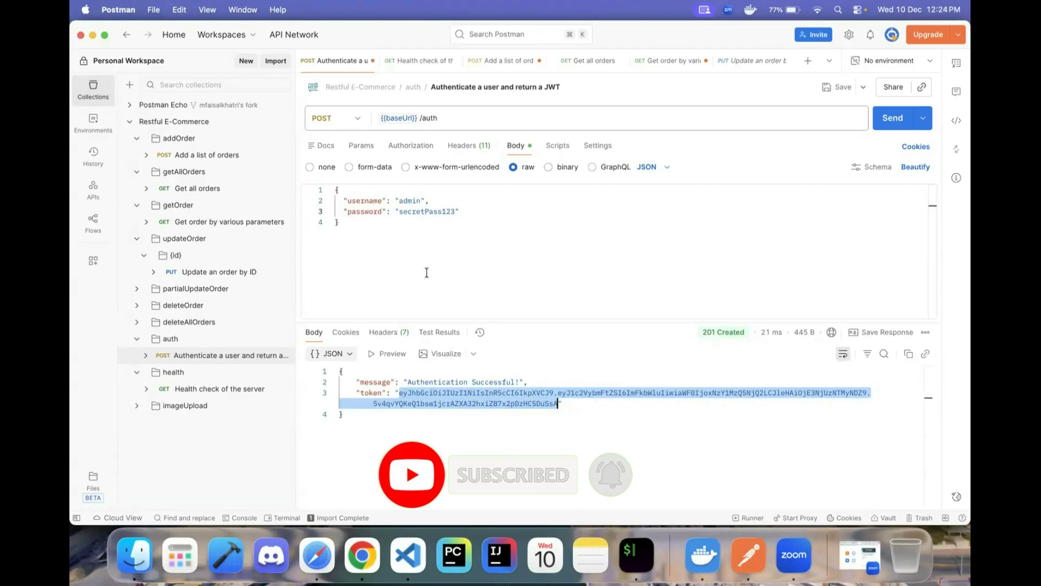
{"action": "mouse_move", "coordinate": [718, 333]}
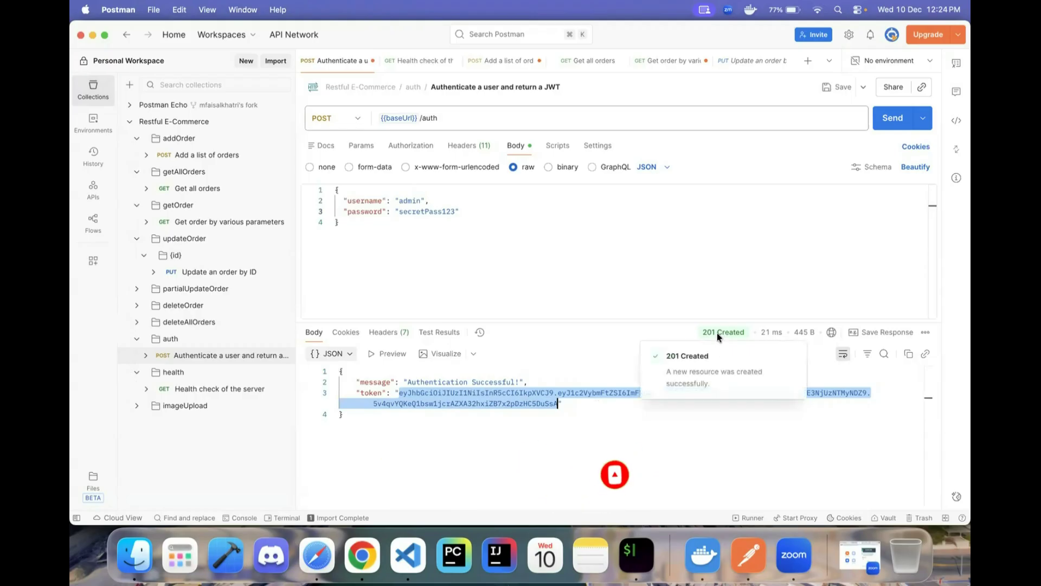
{"action": "mouse_move", "coordinate": [776, 333]}
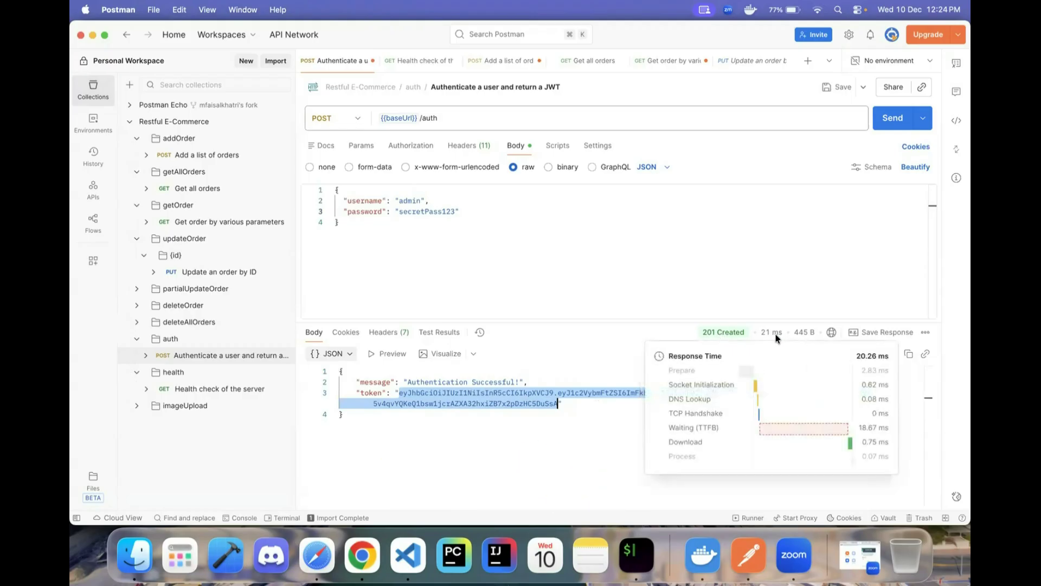
{"action": "left_click", "coordinate": [542, 442]}
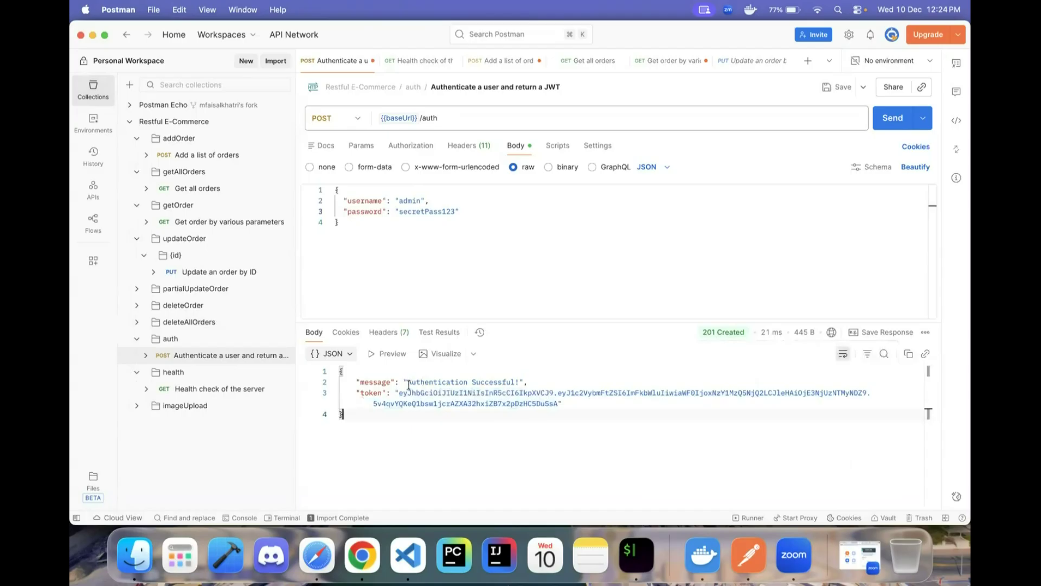
- Compare the response against the wiki's expected response example
{"action": "key", "text": "super+Tab"}
{"action": "scroll", "coordinate": [338, 359], "scroll_direction": "down", "scroll_amount": 3}
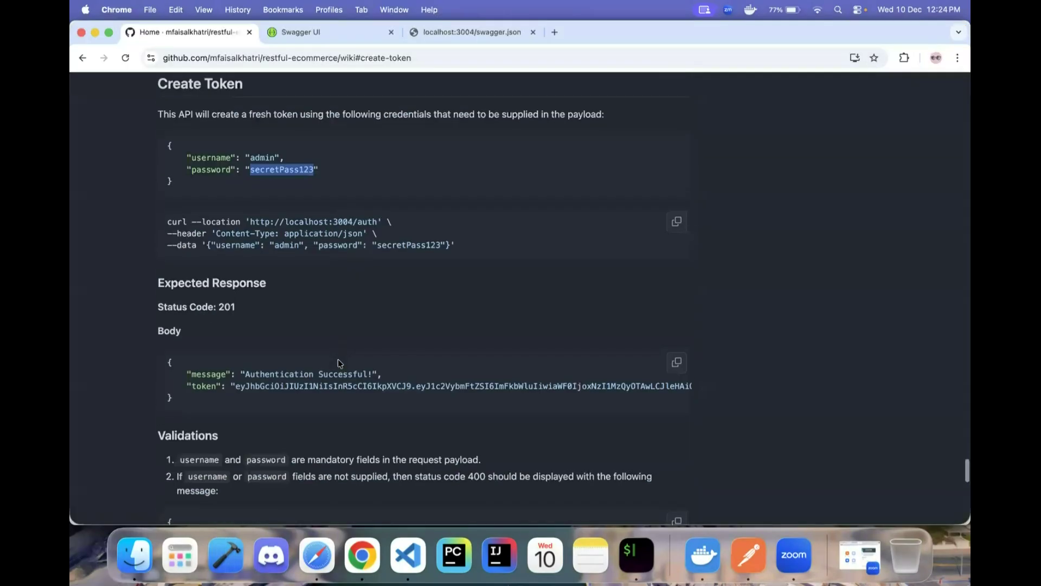
{"action": "triple_click", "coordinate": [201, 353]}
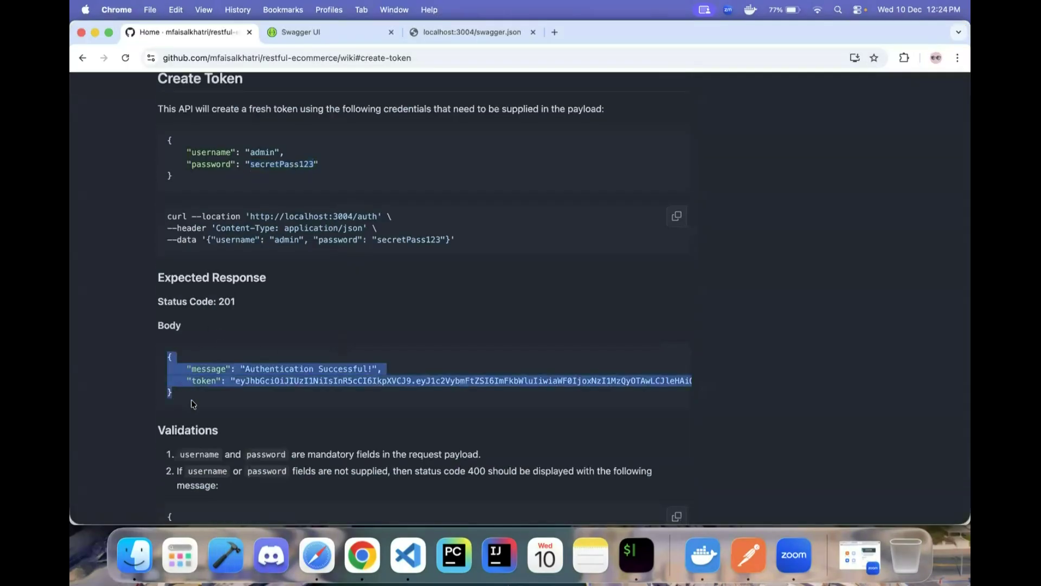
{"action": "key", "text": "super+Tab"}
{"action": "left_click", "coordinate": [551, 250]}
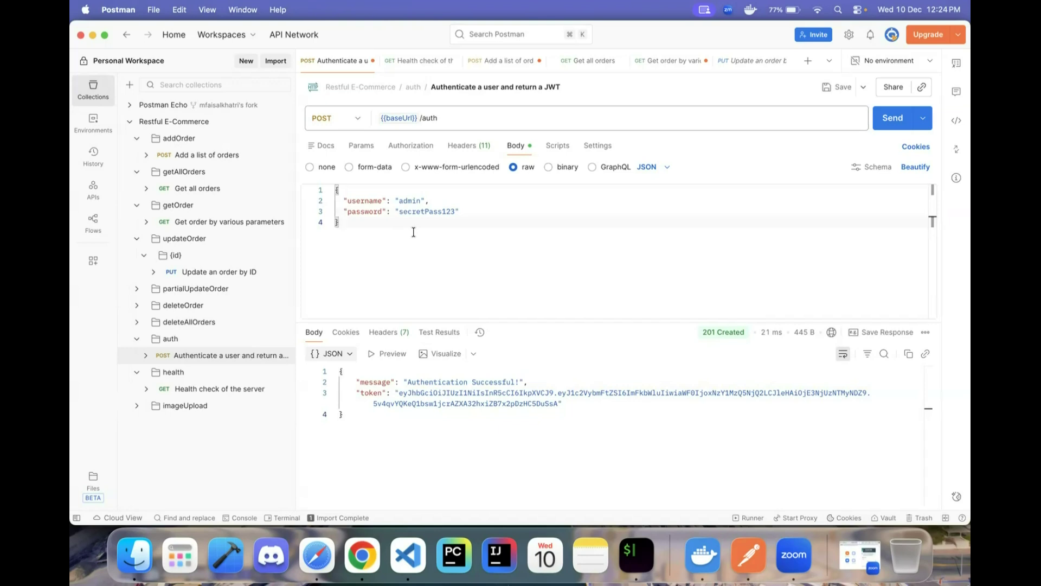
- Clear the username value and resend, getting 400 Bad Request
{"action": "left_click", "coordinate": [434, 200]}
{"action": "key", "text": "Left"}
{"action": "key", "text": "Left"}
{"action": "key", "text": "BackSpace"}
{"action": "key", "text": "BackSpace"}
{"action": "key", "text": "BackSpace"}
{"action": "key", "text": "BackSpace"}
{"action": "key", "text": "BackSpace"}
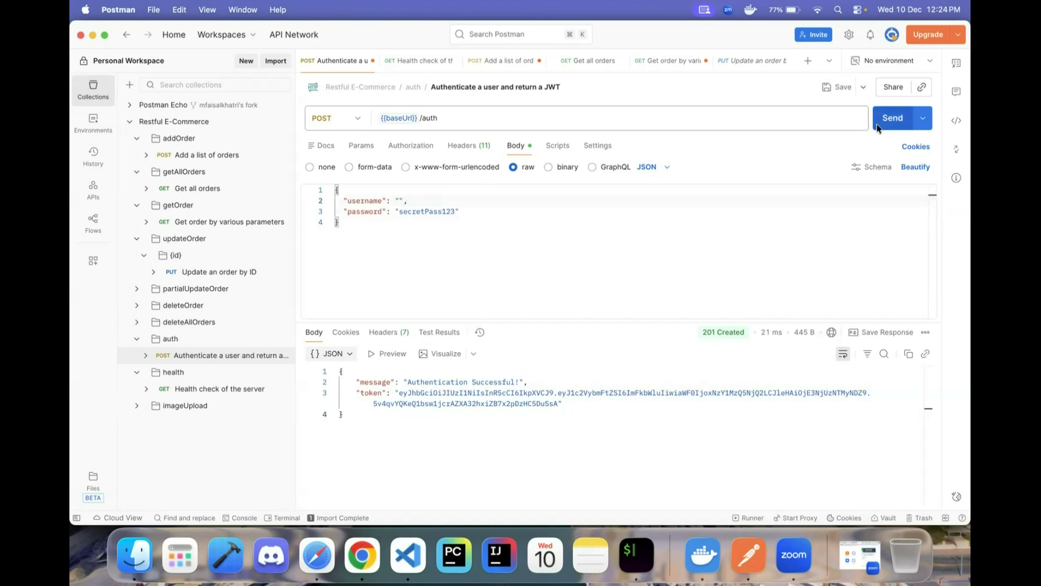
{"action": "left_click", "coordinate": [888, 127]}
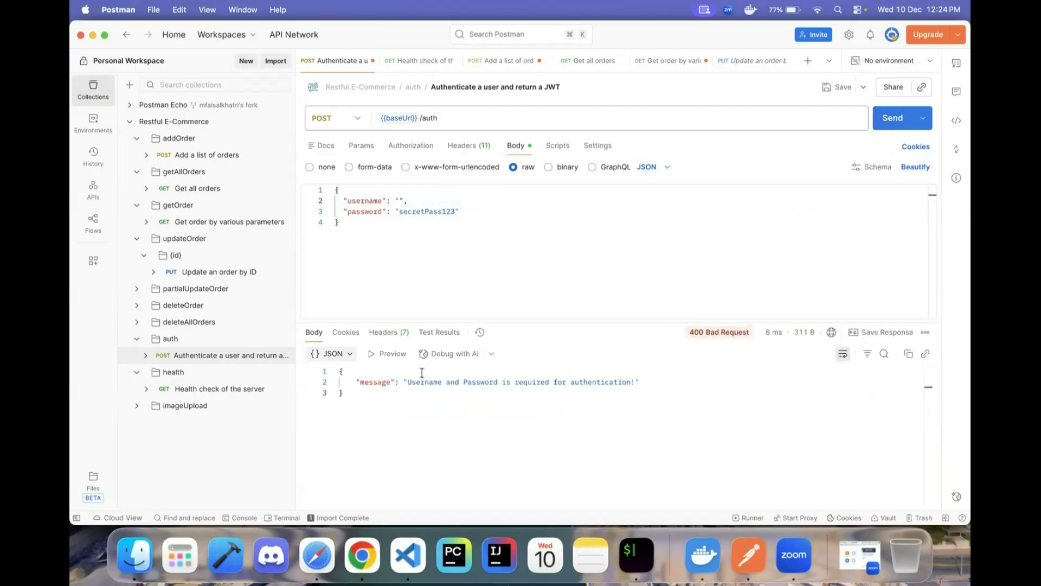
{"action": "key", "text": "super+Tab"}
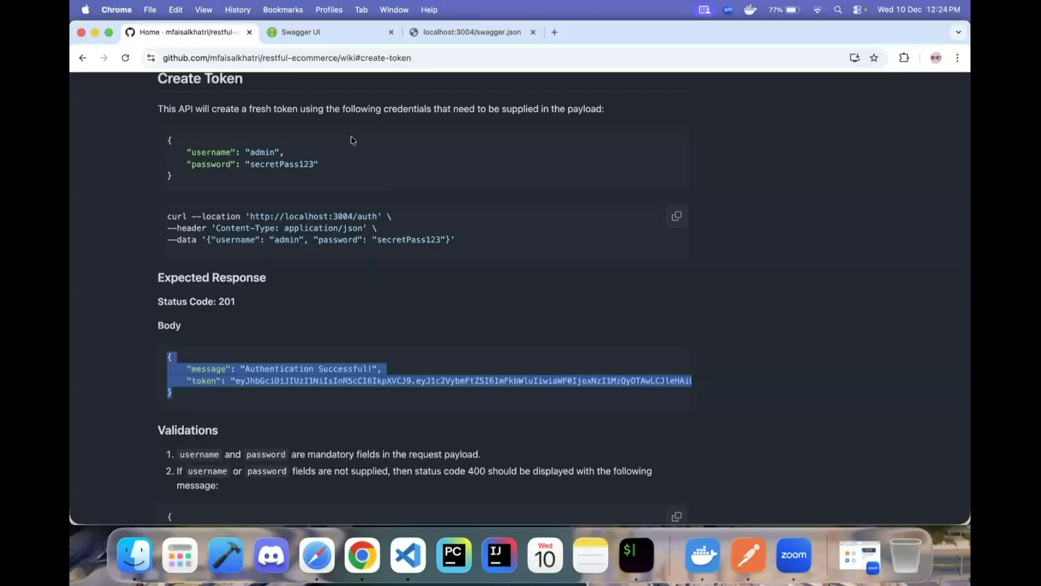
- Review the /auth endpoint's documented 400 and 401 responses in Swagger UI
{"action": "left_click", "coordinate": [310, 35]}
{"action": "scroll", "coordinate": [287, 200], "scroll_direction": "down", "scroll_amount": 10}
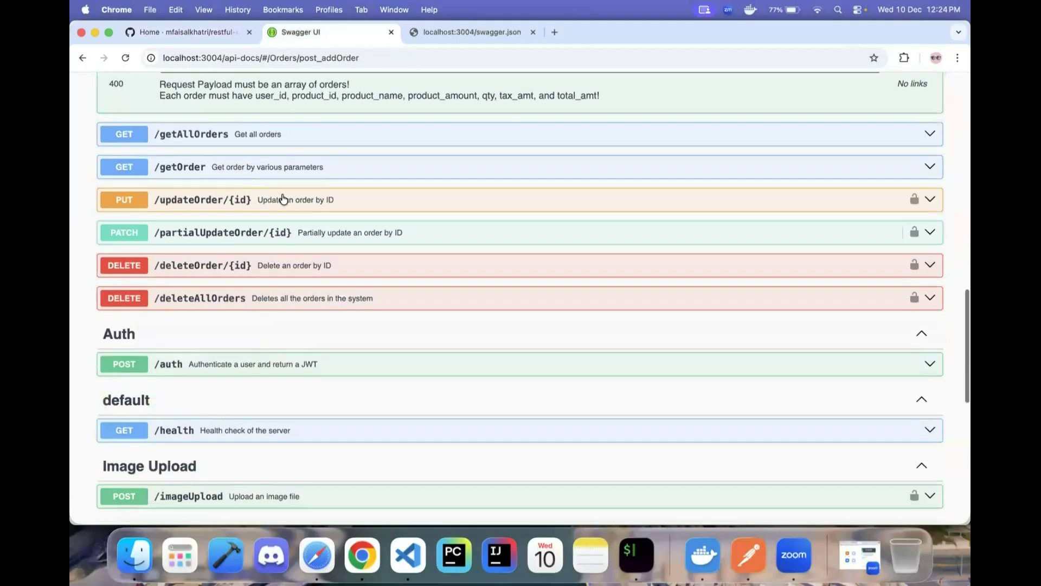
{"action": "left_click", "coordinate": [198, 363]}
{"action": "scroll", "coordinate": [228, 365], "scroll_direction": "down", "scroll_amount": 3}
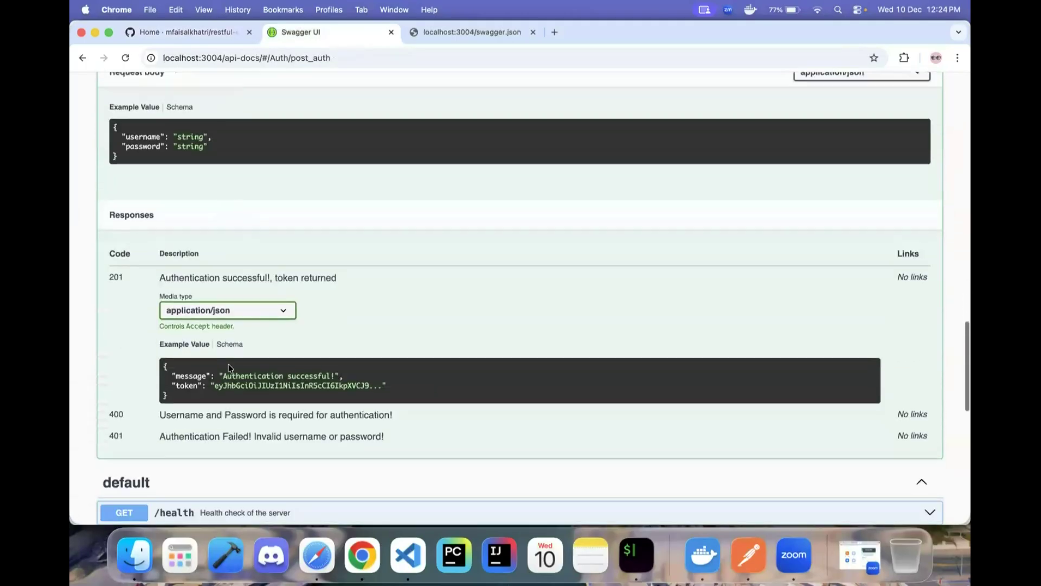
{"action": "scroll", "coordinate": [229, 368], "scroll_direction": "down", "scroll_amount": 2}
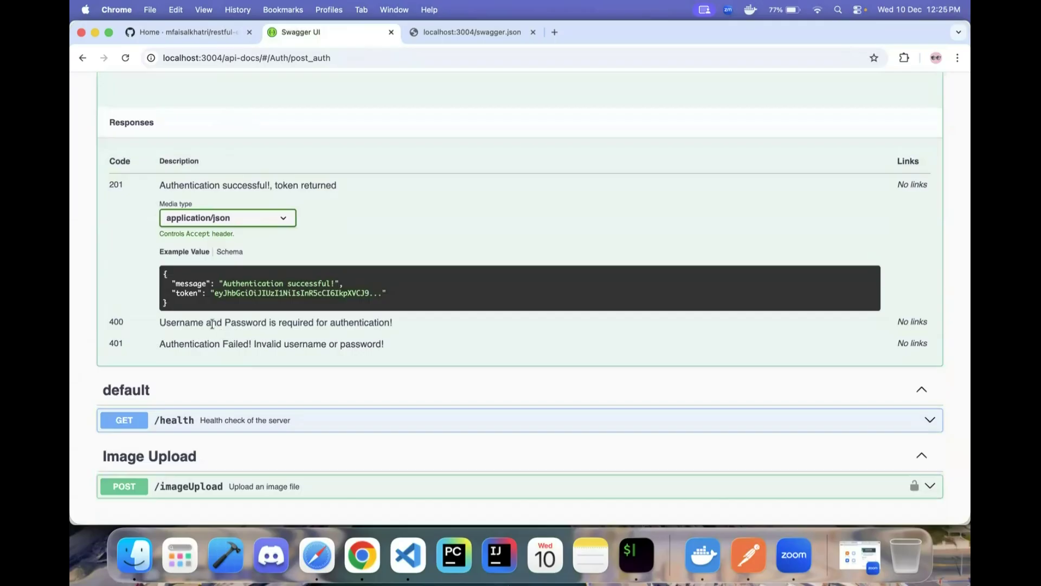
{"action": "left_click_drag", "start_coordinate": [402, 321], "coordinate": [107, 318]}
{"action": "left_click", "coordinate": [136, 332]}
{"action": "key", "text": "super+Tab"}
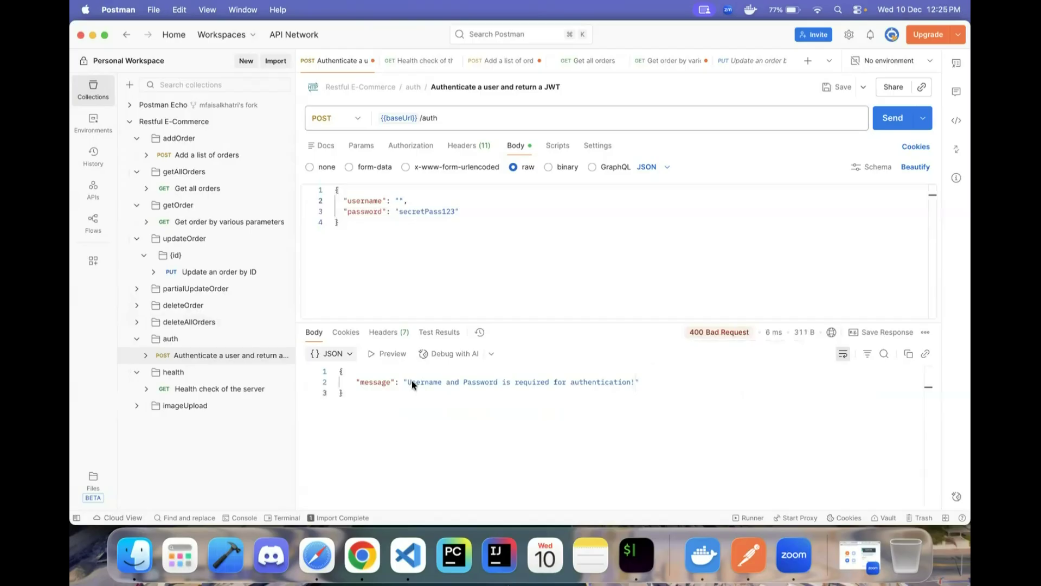
- Restore username admin, clear the password and send the request
{"action": "key", "text": "super+Tab"}
{"action": "key", "text": "super+Tab"}
{"action": "left_click", "coordinate": [400, 201]}
{"action": "type", "text": "admin"}
{"action": "left_click", "coordinate": [399, 212]}
{"action": "double_click", "coordinate": [400, 212]}
{"action": "key", "text": "BackSpace"}
{"action": "left_click", "coordinate": [884, 128]}
- Send an incorrect password and confirm 401 Unauthorized matches Swagger's documented 401
{"action": "left_click", "coordinate": [399, 212]}
{"action": "type", "text": "secret"}
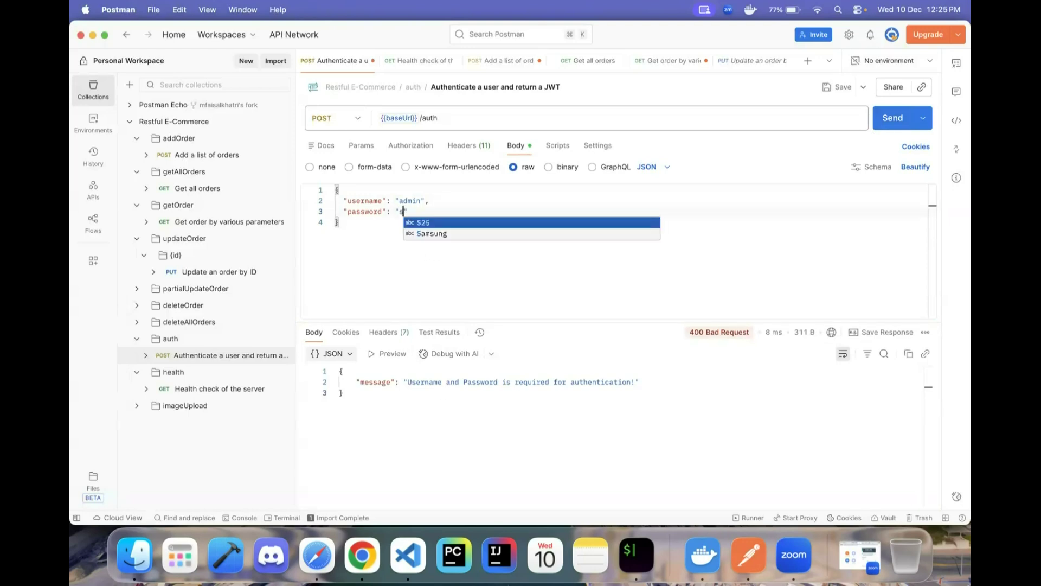
{"action": "type", "text": "Pass"}
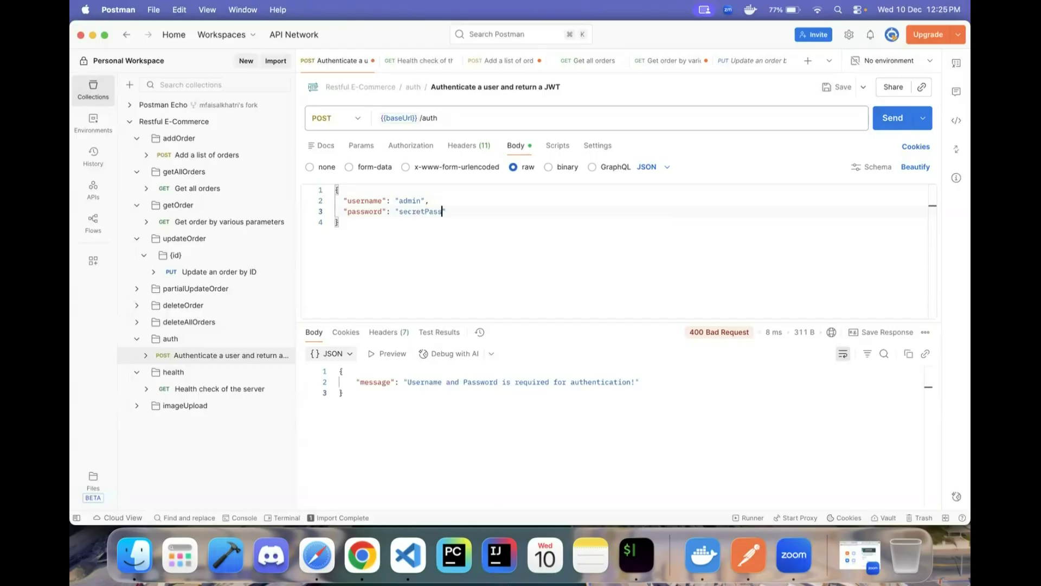
{"action": "left_click", "coordinate": [892, 117]}
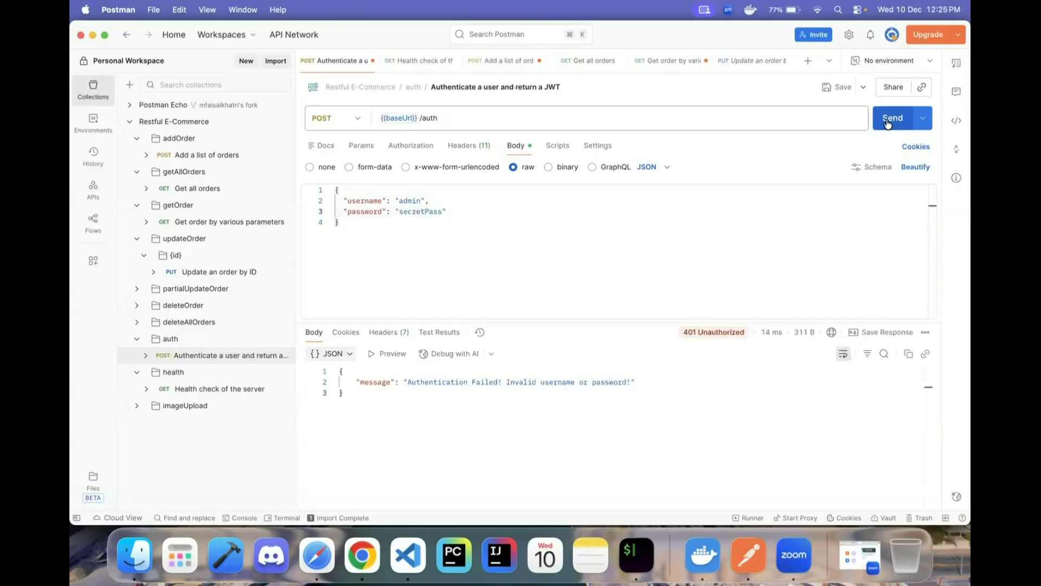
{"action": "left_click_drag", "start_coordinate": [354, 382], "coordinate": [635, 383]}
{"action": "key", "text": "super+Tab"}
{"action": "left_click_drag", "start_coordinate": [107, 343], "coordinate": [124, 343]}
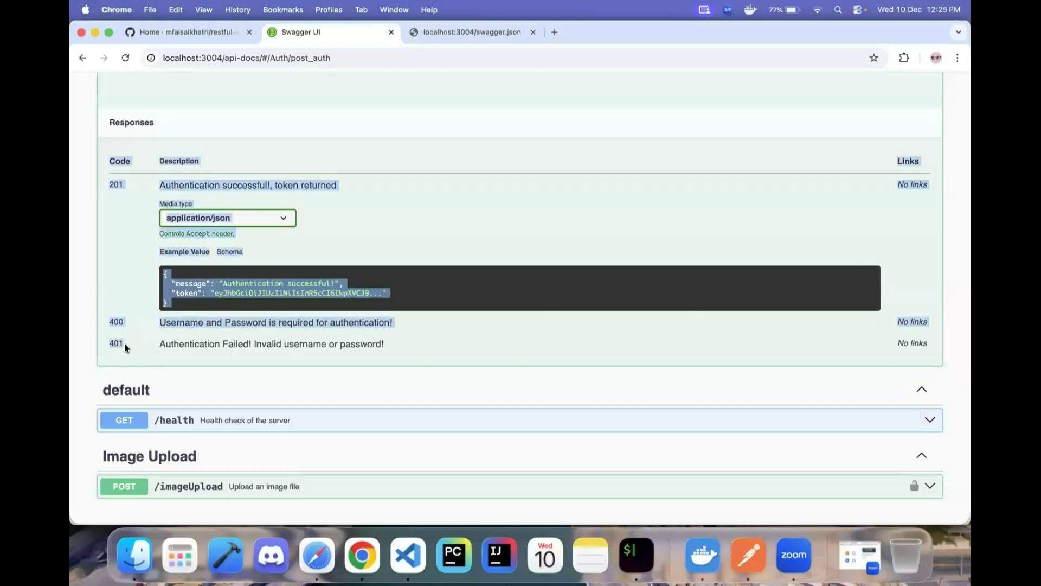
{"action": "left_click", "coordinate": [194, 344]}
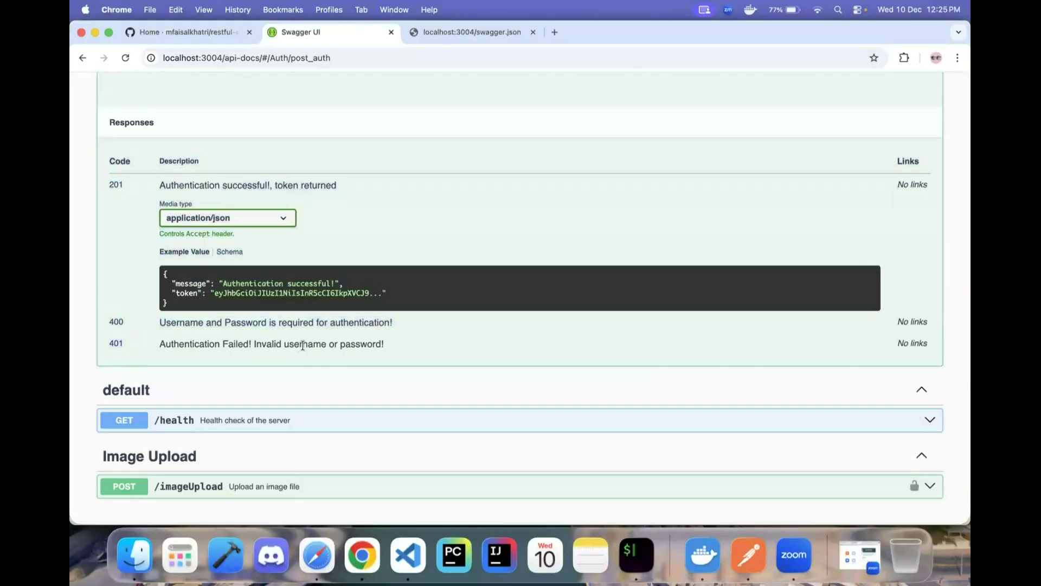
{"action": "key", "text": "super+Tab"}
{"action": "left_click", "coordinate": [378, 381]}
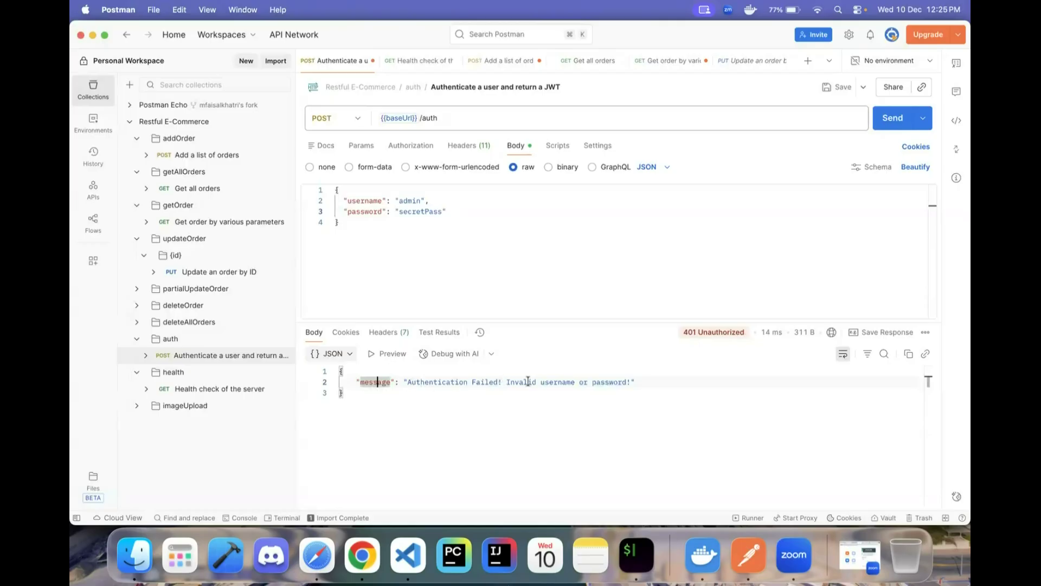
{"action": "mouse_move", "coordinate": [711, 332]}
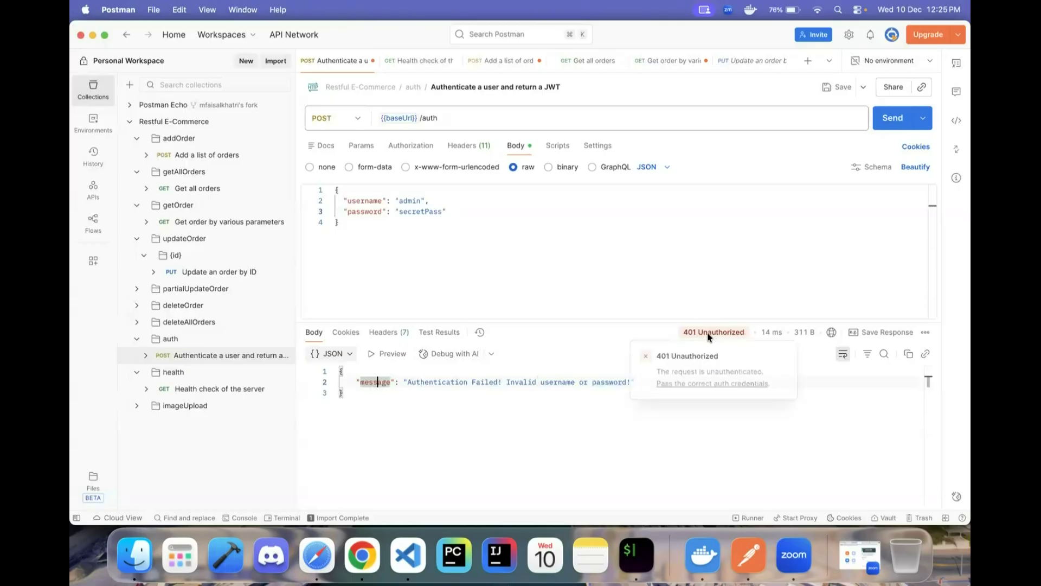
{"action": "mouse_move", "coordinate": [779, 334]}
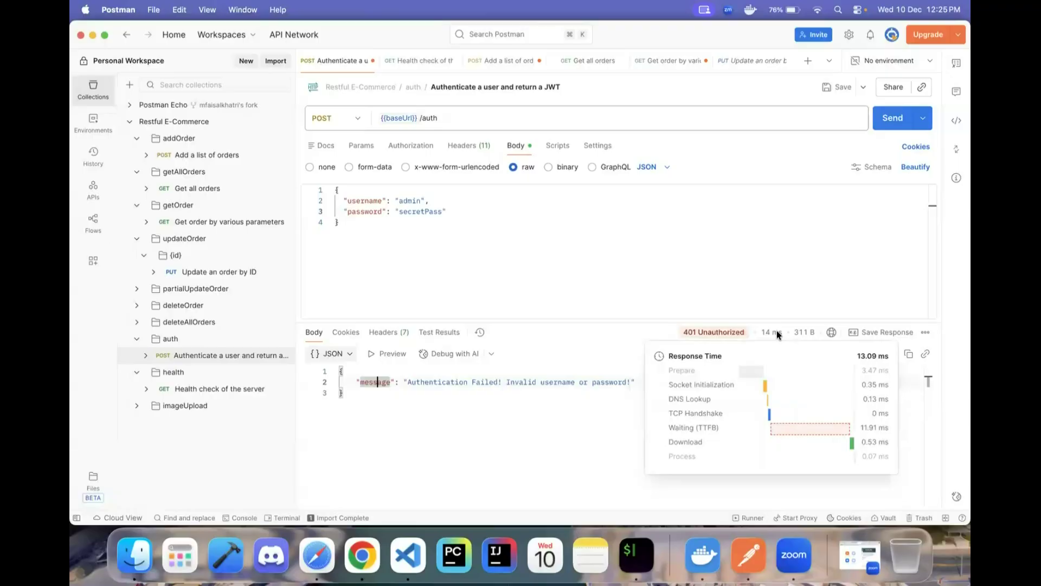
- Change the path to /authoration and send, getting a 404 Not Found HTML page
{"action": "left_click", "coordinate": [452, 117]}
{"action": "type", "text": "oration"}
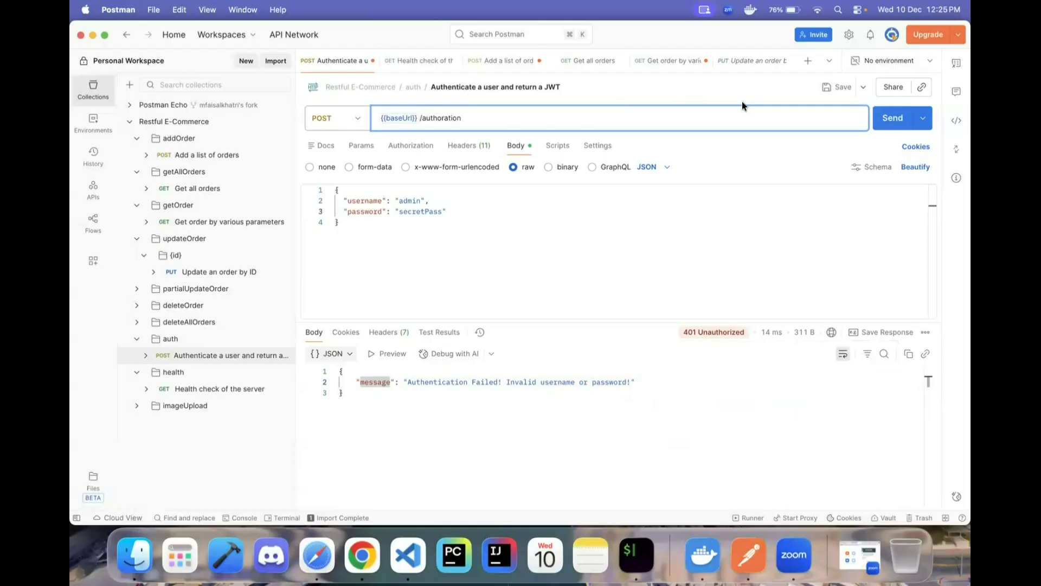
{"action": "left_click", "coordinate": [881, 124]}
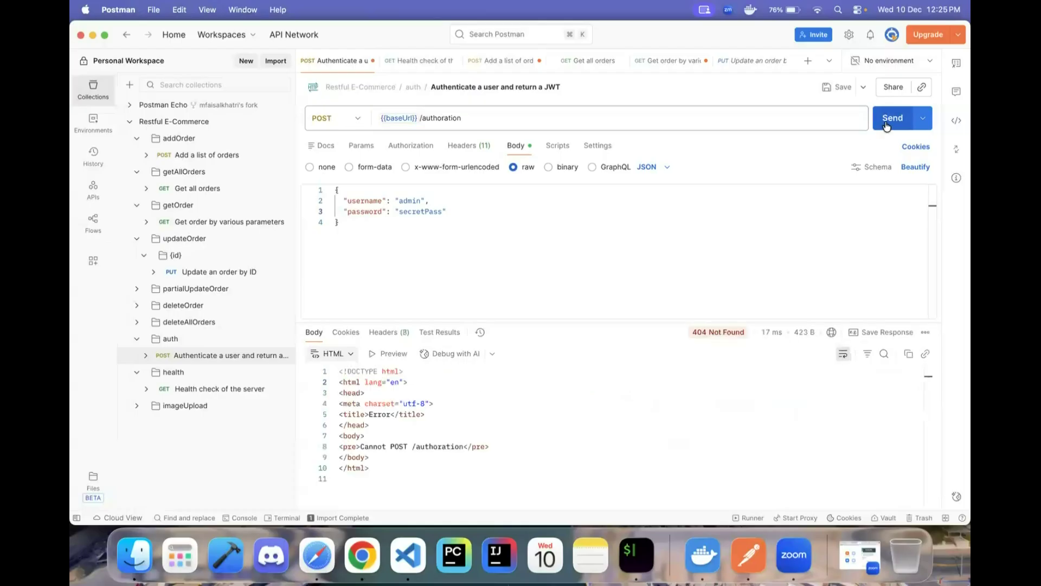
{"action": "left_click_drag", "start_coordinate": [371, 469], "coordinate": [342, 389]}
{"action": "left_click", "coordinate": [439, 403]}
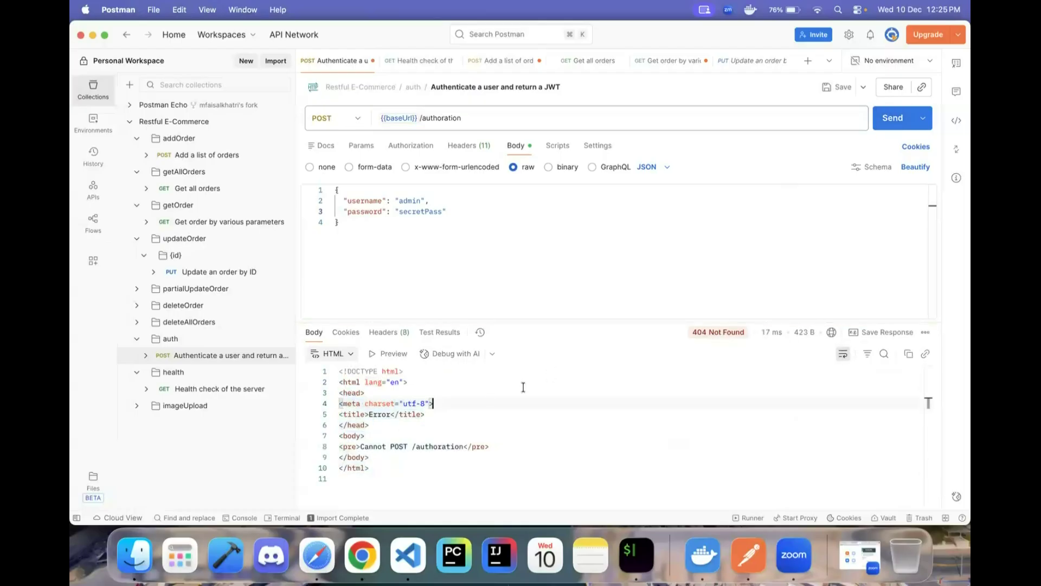
{"action": "mouse_move", "coordinate": [729, 333]}
{"action": "left_click_drag", "start_coordinate": [374, 477], "coordinate": [338, 371]}
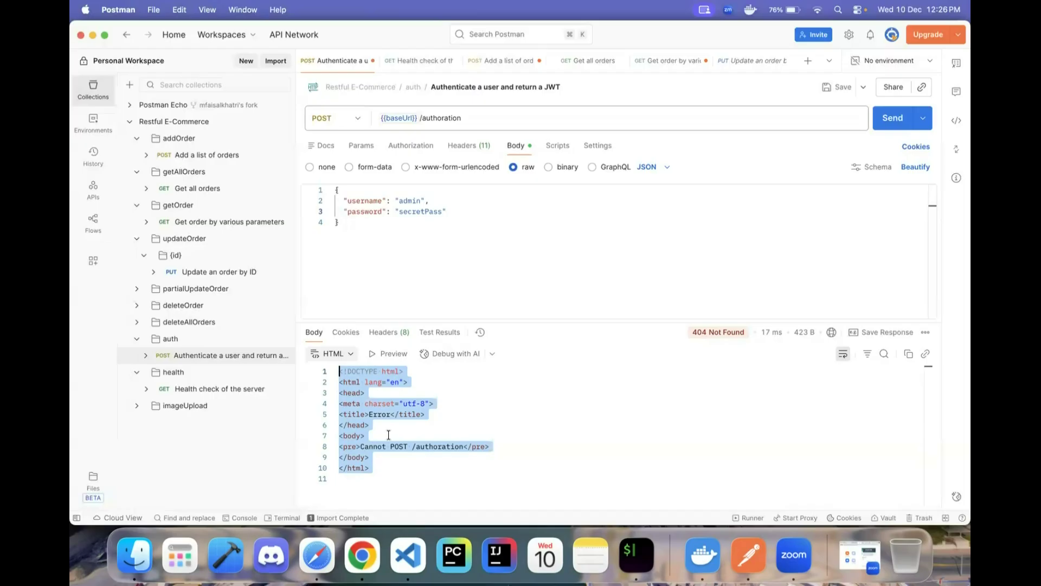
{"action": "left_click", "coordinate": [475, 115]}
- Restore the /auth path, remove the password line and send without a password
{"action": "key", "text": "BackSpace"}
{"action": "key", "text": "BackSpace"}
{"action": "key", "text": "BackSpace"}
{"action": "key", "text": "BackSpace"}
{"action": "key", "text": "BackSpace"}
{"action": "key", "text": "BackSpace"}
{"action": "key", "text": "BackSpace"}
{"action": "left_click", "coordinate": [449, 210]}
{"action": "key", "text": "Left"}
{"action": "type", "text": "123"}
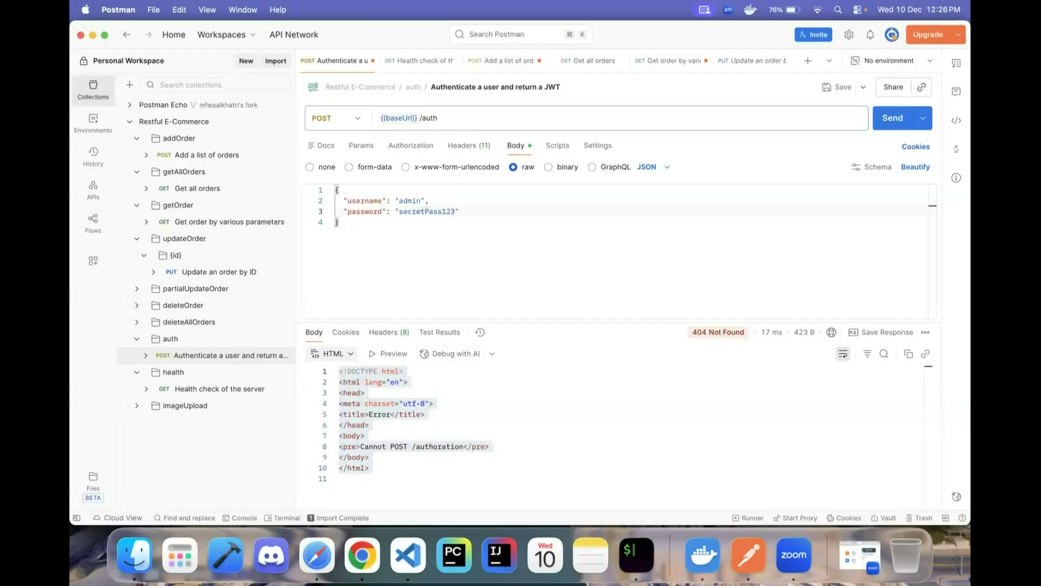
{"action": "key", "text": "shift+super+Left"}
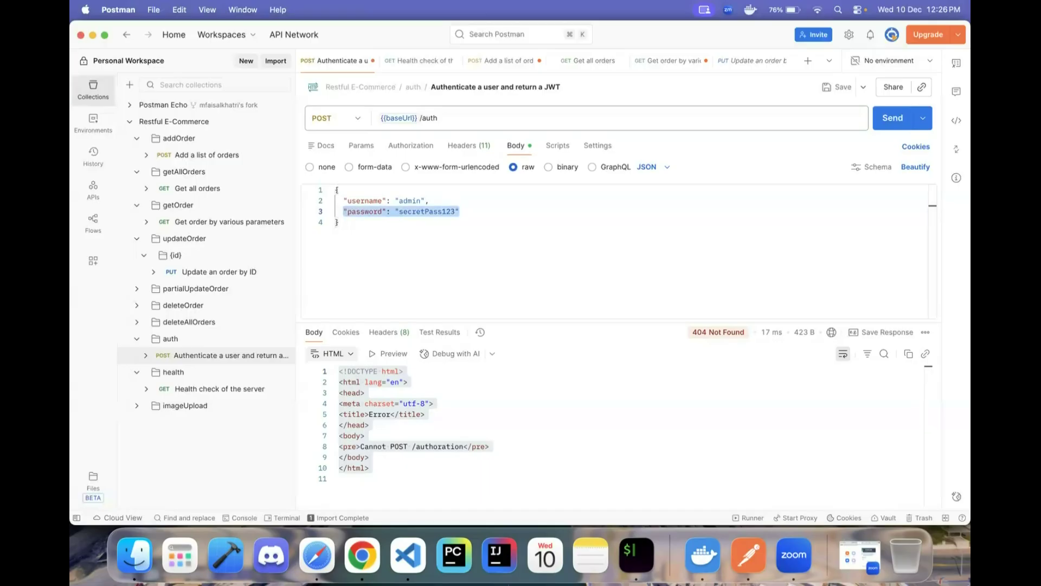
{"action": "key", "text": "BackSpace"}
{"action": "key", "text": "BackSpace"}
{"action": "key", "text": "BackSpace"}
{"action": "key", "text": "BackSpace"}
{"action": "left_click", "coordinate": [889, 123]}
{"action": "left_click_drag", "start_coordinate": [640, 382], "coordinate": [299, 373]}
- Re-add the password field with the correct password and send, getting 201 Created and a token
{"action": "left_click", "coordinate": [449, 201]}
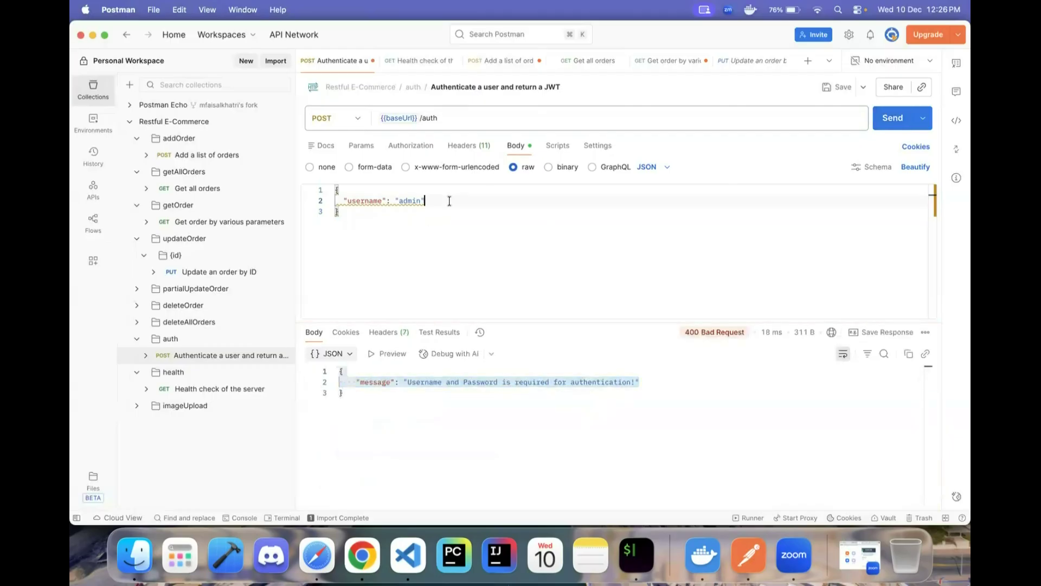
{"action": "type", "text": ","}
{"action": "key", "text": "Return"}
{"action": "type", "text": "\"pa"}
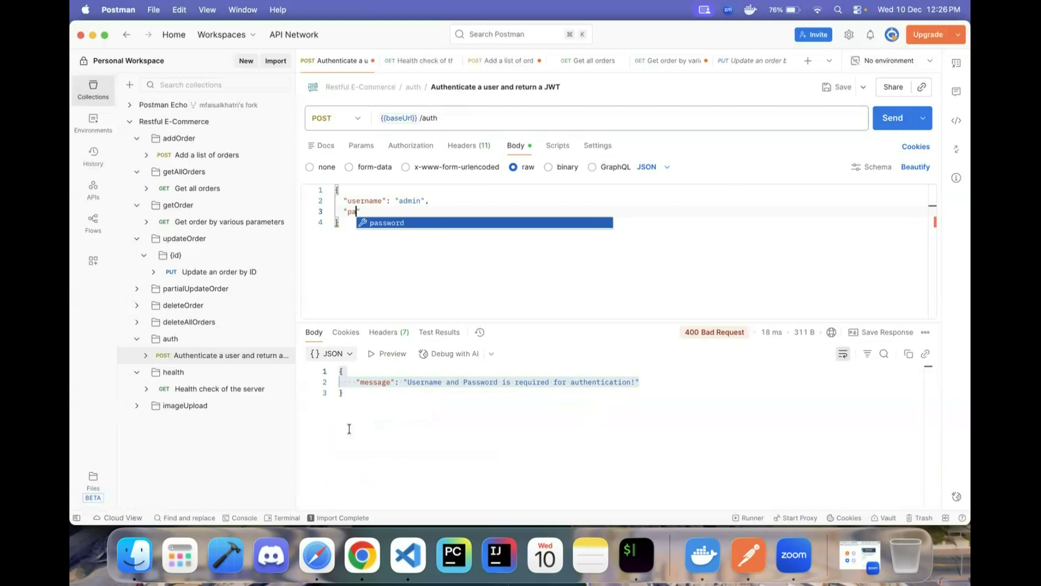
{"action": "key", "text": "Escape"}
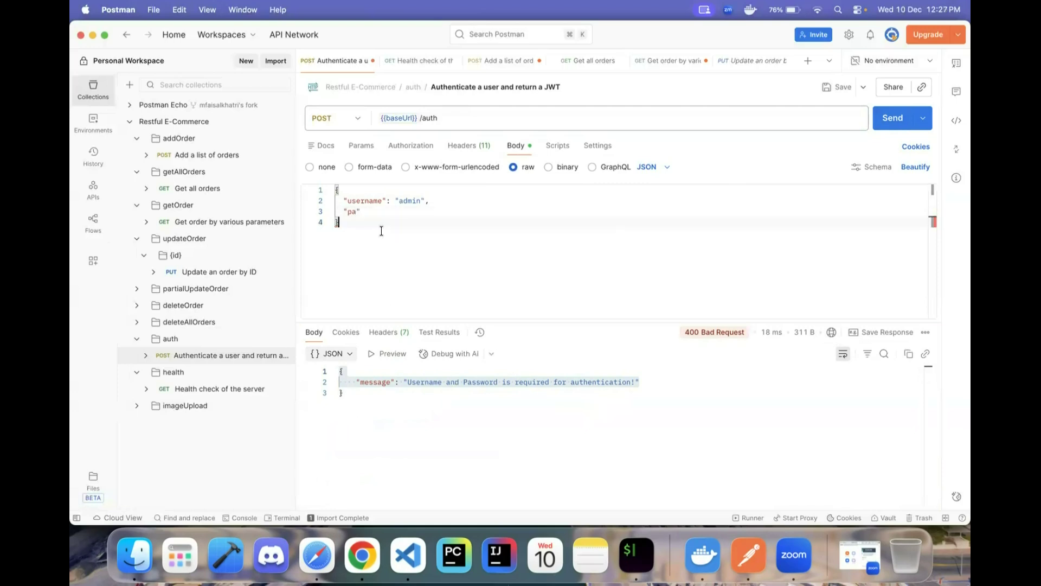
{"action": "type", "text": "ssword\":"}
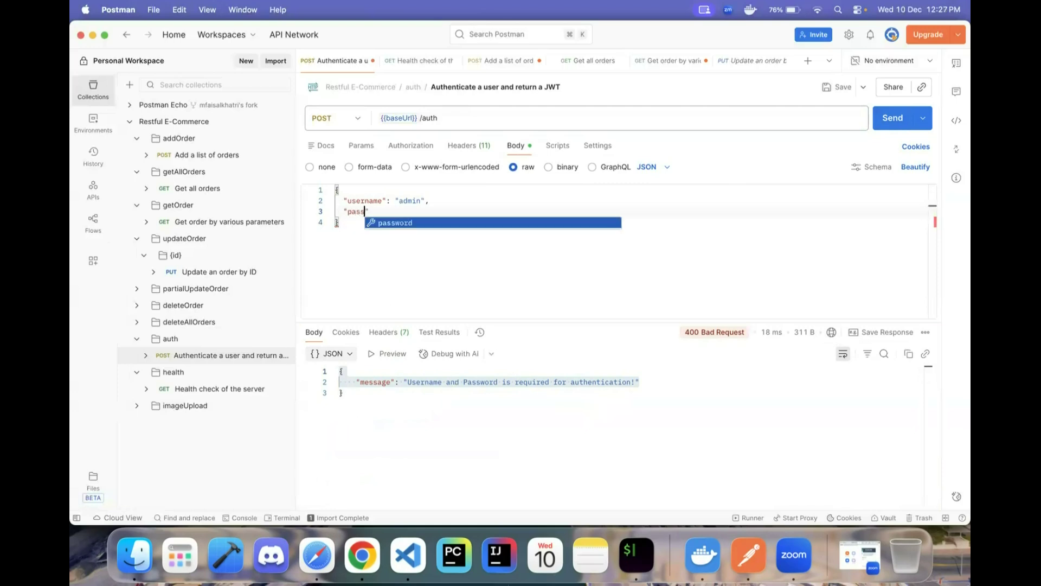
{"action": "type", "text": "\"secxret"}
{"action": "key", "text": "Left"}
{"action": "key", "text": "Left"}
{"action": "key", "text": "Left"}
{"action": "key", "text": "BackSpace"}
{"action": "type", "text": "Pass123"}
{"action": "key", "text": "Right"}
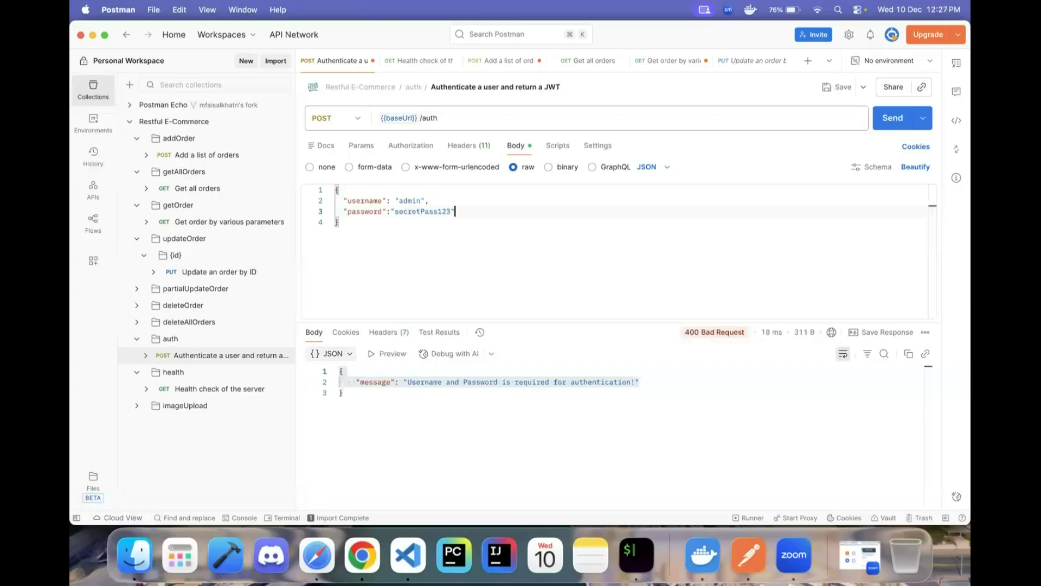
{"action": "left_click", "coordinate": [888, 123]}
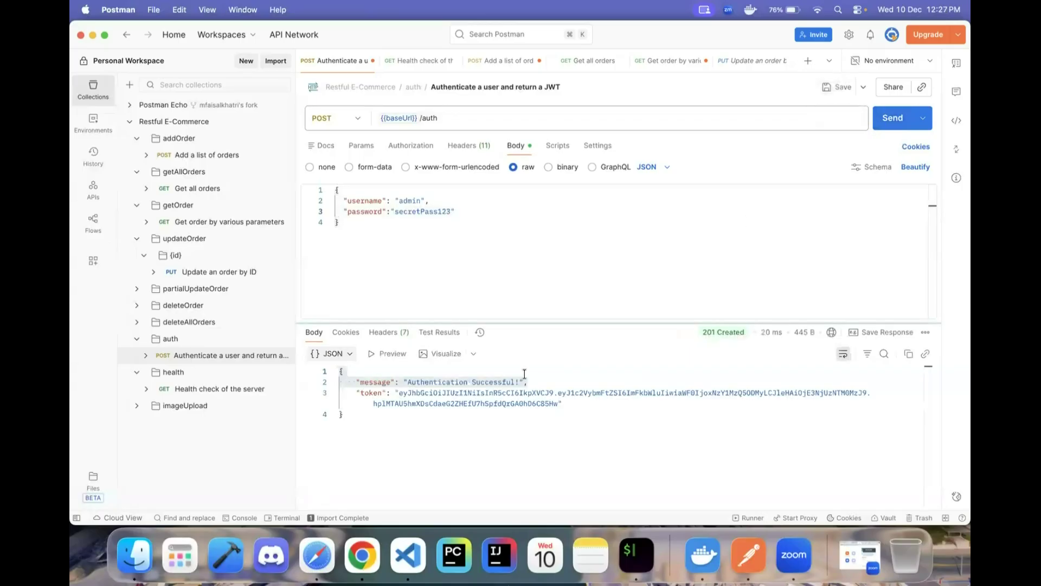
{"action": "left_click_drag", "start_coordinate": [339, 413], "coordinate": [557, 403]}
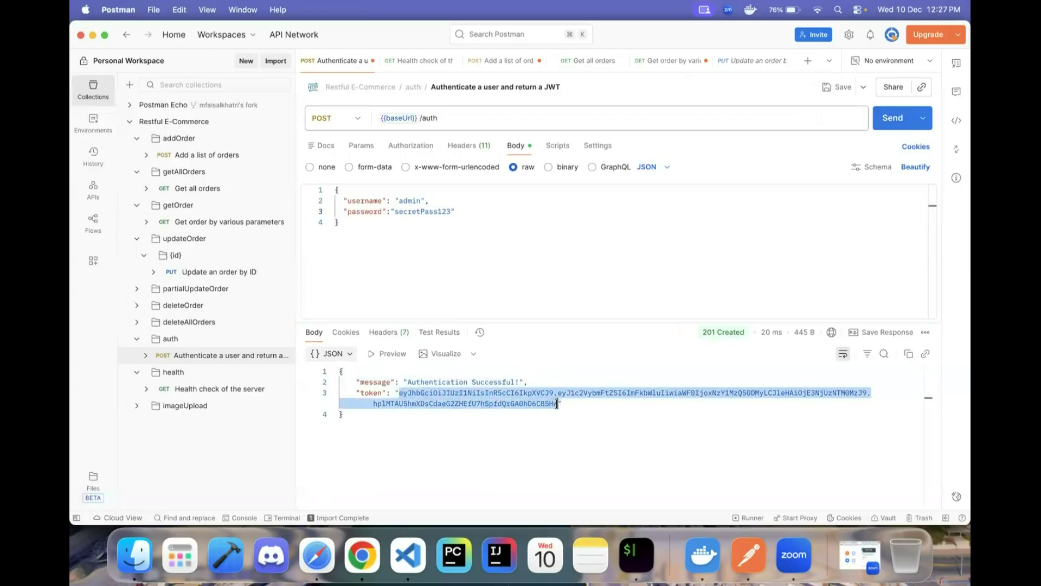
- Save the copied JWT as a collection variable named 'token', then open Update an order by ID
{"action": "key", "text": "super+c"}
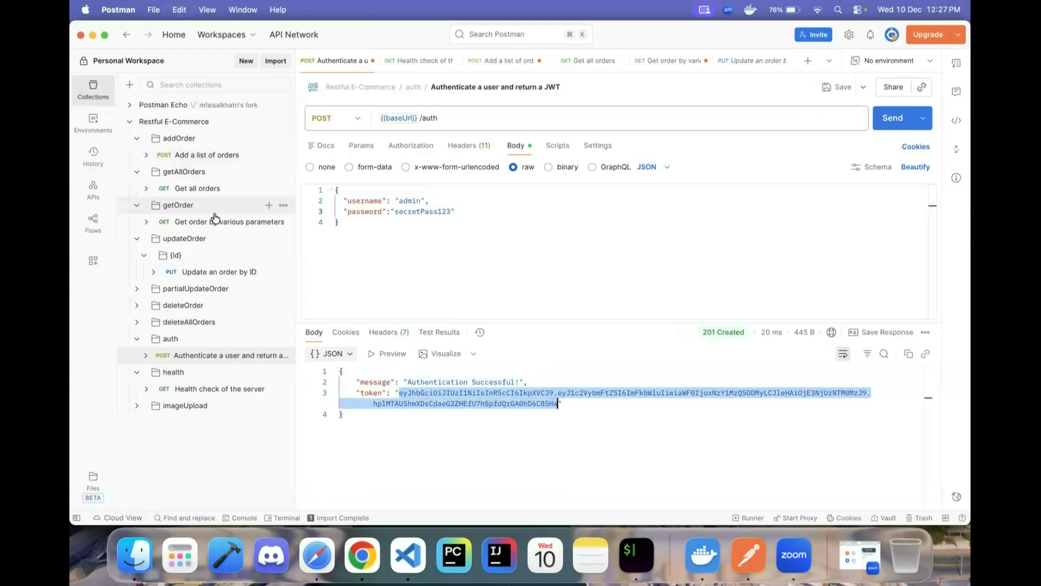
{"action": "left_click", "coordinate": [215, 121]}
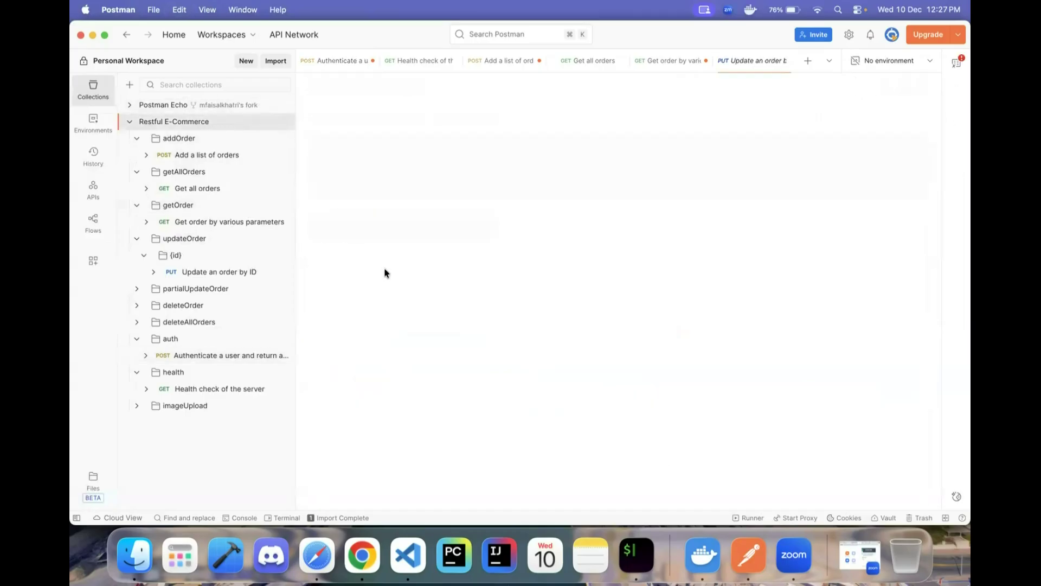
{"action": "left_click", "coordinate": [453, 112]}
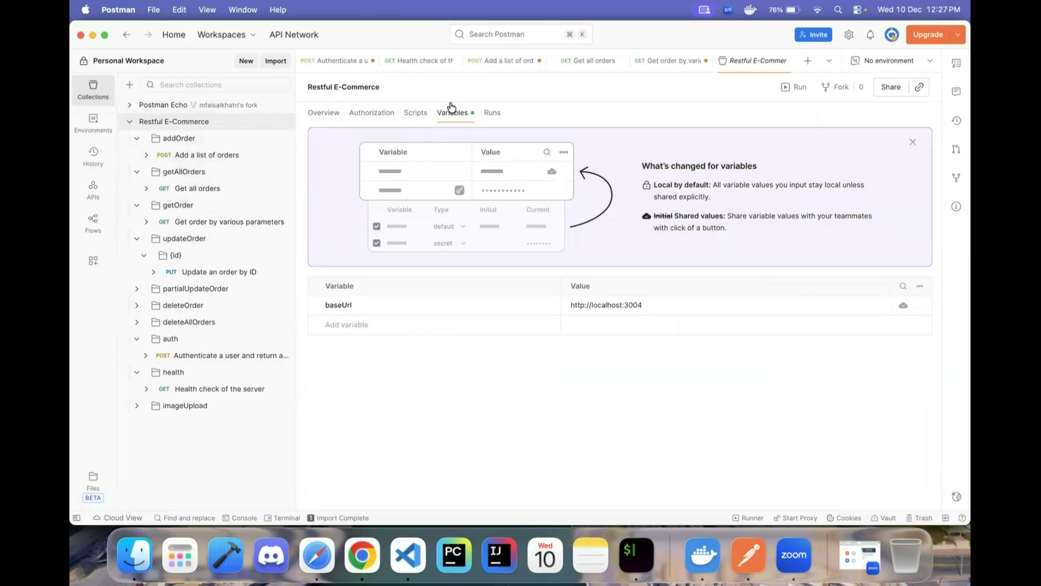
{"action": "left_click", "coordinate": [357, 324]}
{"action": "type", "text": "token"}
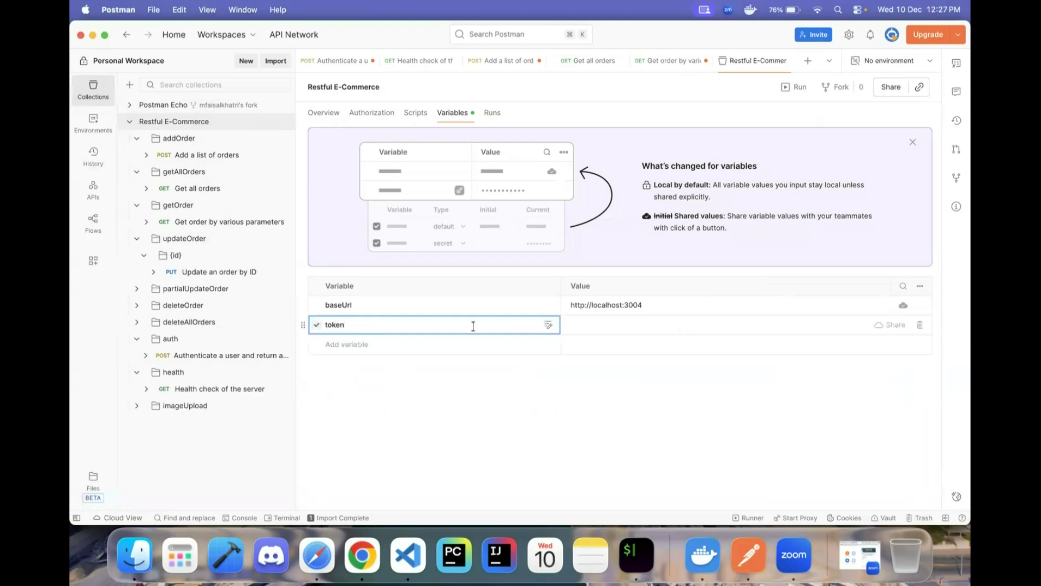
{"action": "left_click", "coordinate": [593, 324]}
{"action": "key", "text": "super+v"}
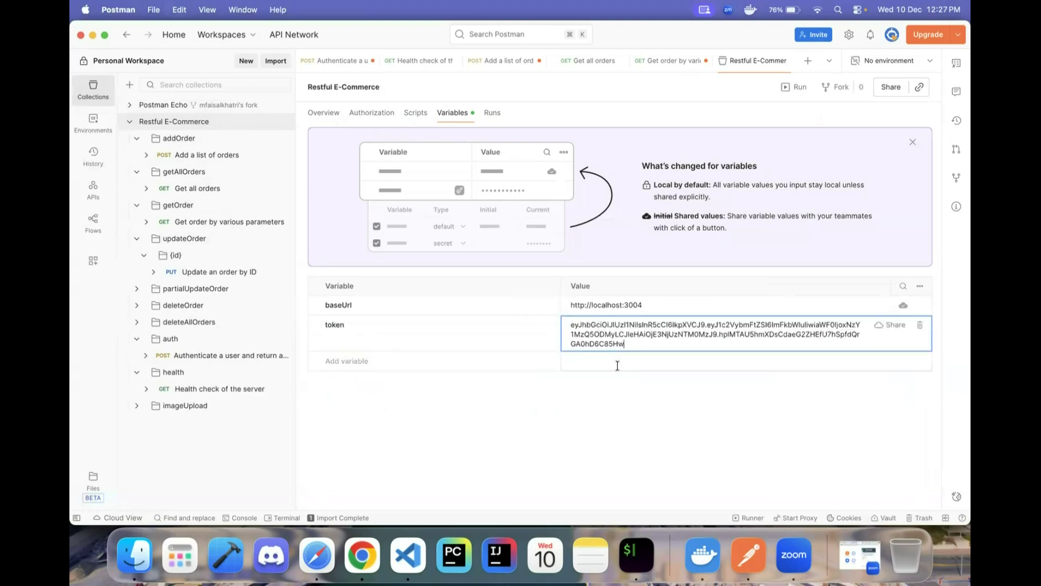
{"action": "left_click", "coordinate": [603, 402]}
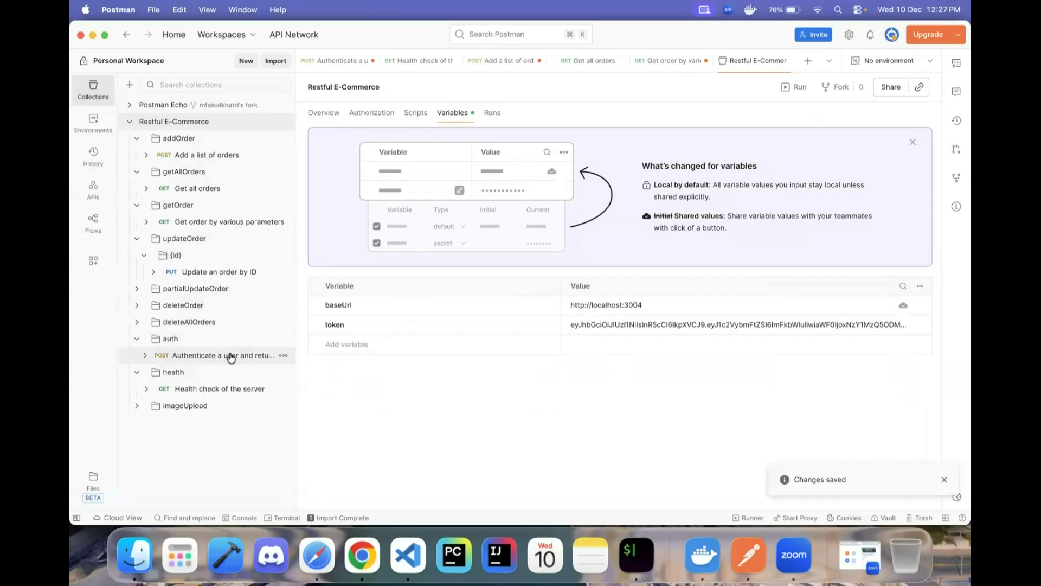
{"action": "left_click", "coordinate": [212, 355]}
{"action": "left_click", "coordinate": [198, 272]}
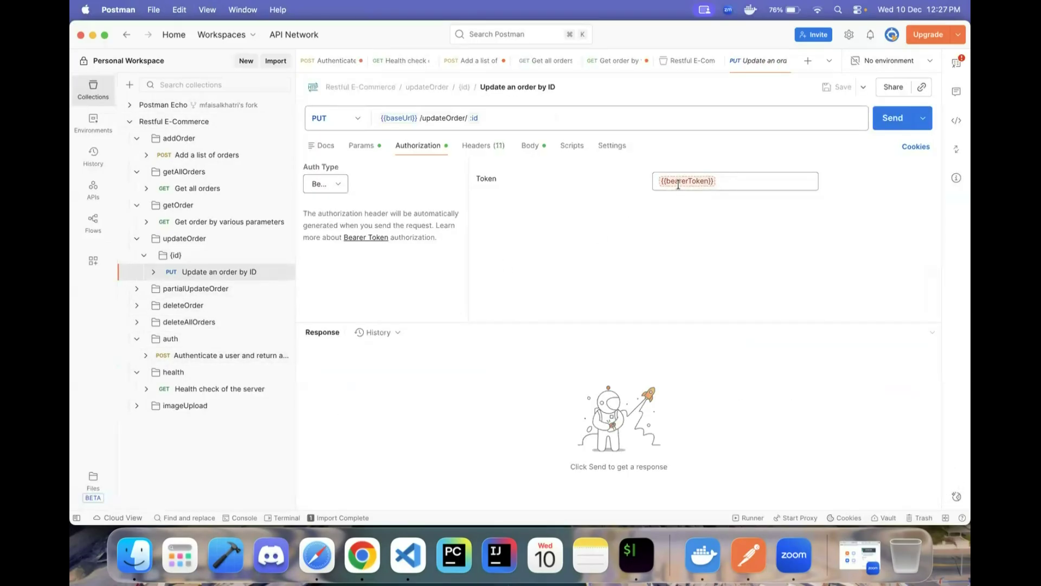
- Copy the {{bearerToken}} reference from the Update request's bearer token field
{"action": "left_click", "coordinate": [668, 184]}
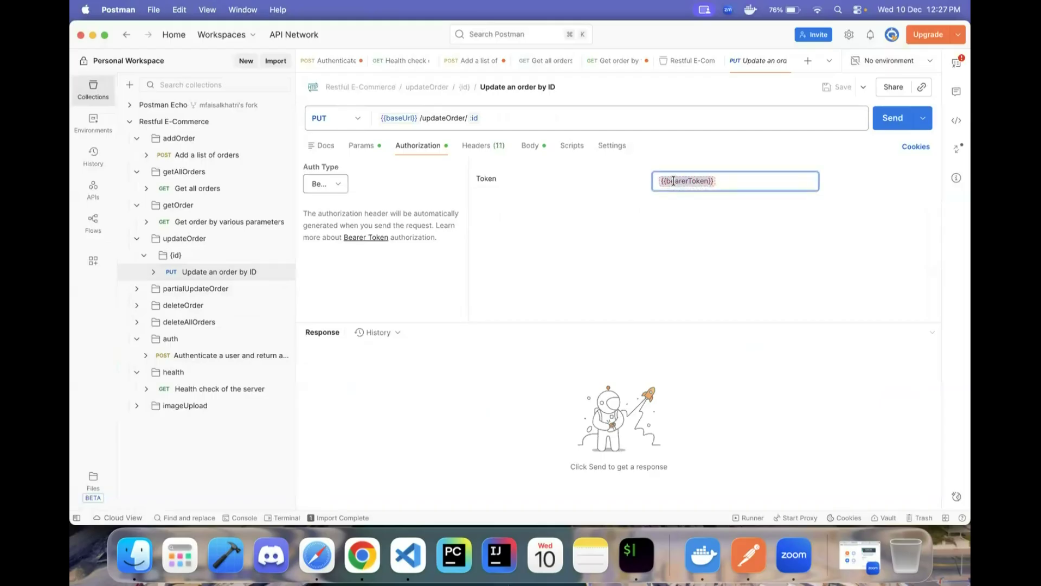
{"action": "left_click", "coordinate": [726, 185]}
{"action": "triple_click", "coordinate": [693, 181]}
{"action": "key", "text": "super+c"}
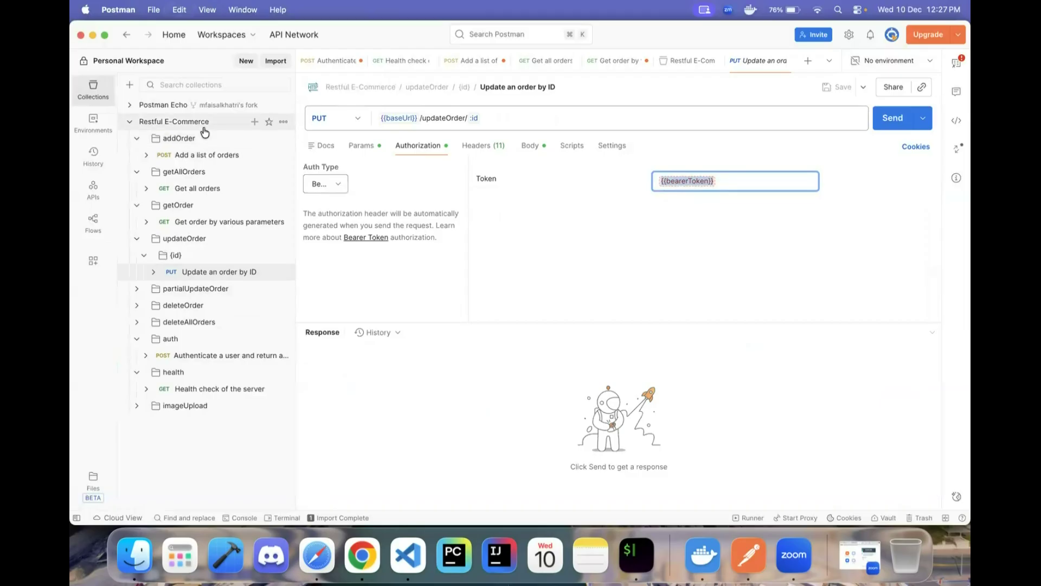
- Rename the collection variable 'token' to 'bearerToken' and save the collection
{"action": "left_click", "coordinate": [174, 121]}
{"action": "left_click", "coordinate": [359, 327]}
{"action": "key", "text": "super+a"}
{"action": "key", "text": "super+v"}
{"action": "key", "text": "BackSpace"}
{"action": "key", "text": "super+Left"}
{"action": "key", "text": "Right"}
{"action": "key", "text": "Right"}
{"action": "key", "text": "BackSpace"}
{"action": "key", "text": "BackSpace"}
{"action": "left_click", "coordinate": [371, 372]}
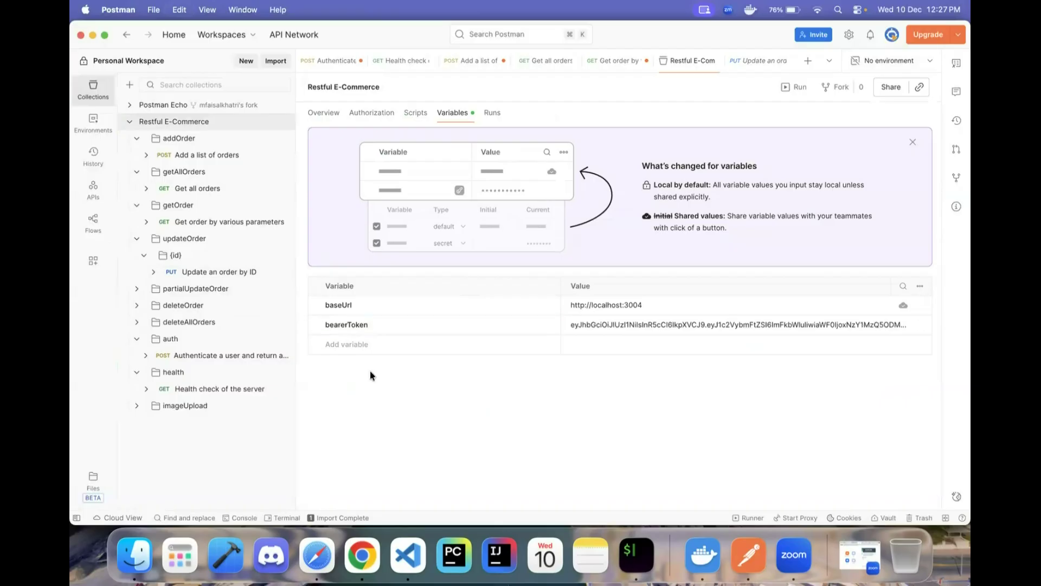
{"action": "key", "text": "super+s"}
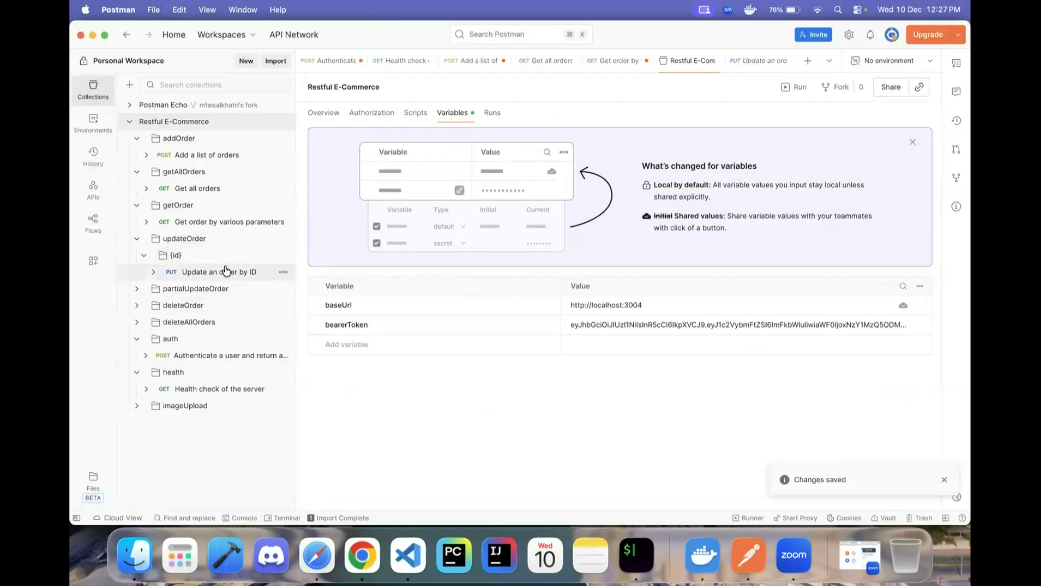
- Review the JWT and a sample order, then return to the Update request's body and URL
{"action": "left_click", "coordinate": [233, 355]}
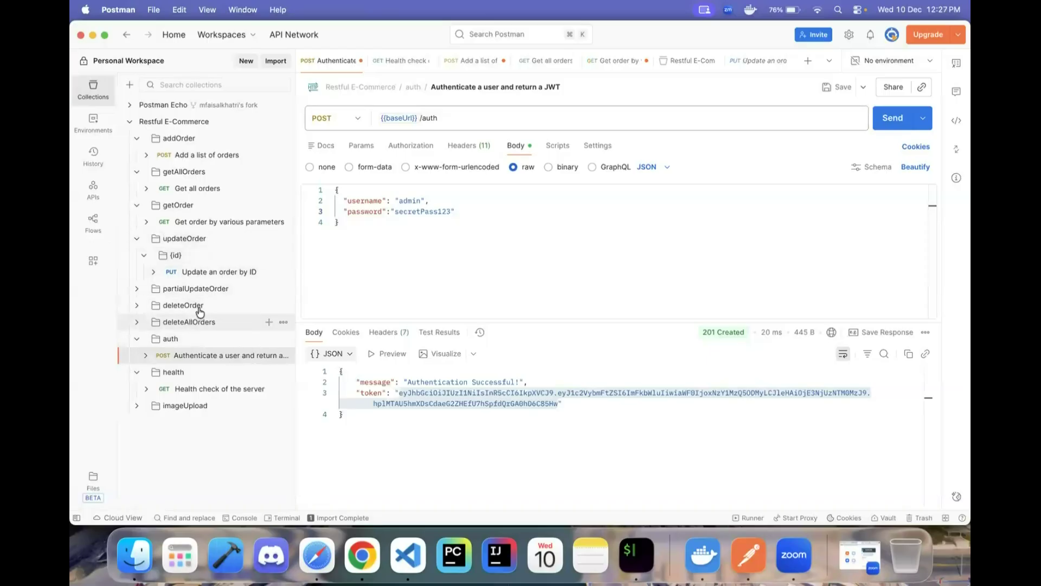
{"action": "left_click", "coordinate": [211, 272]}
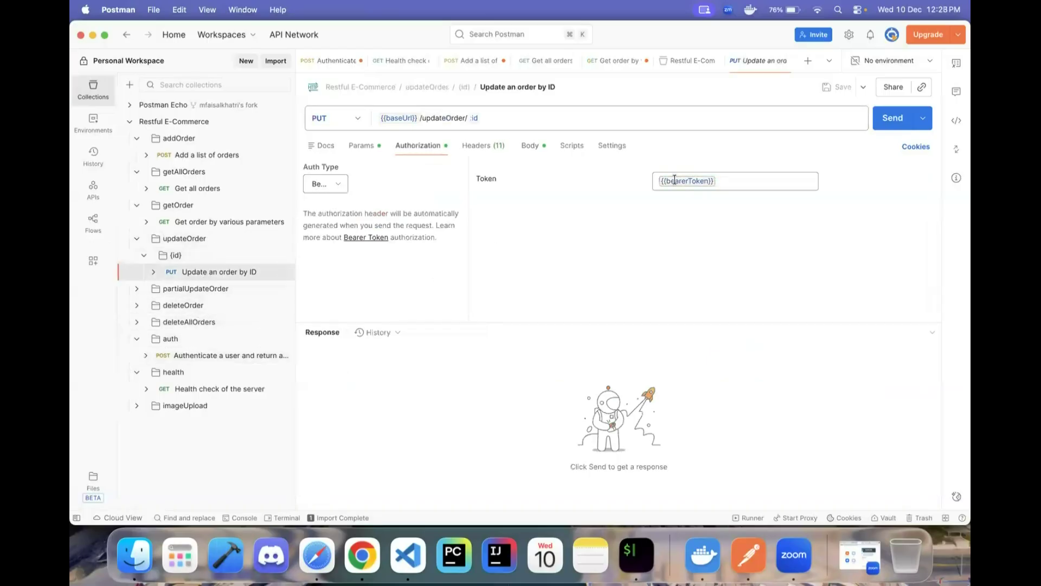
{"action": "mouse_move", "coordinate": [675, 180]}
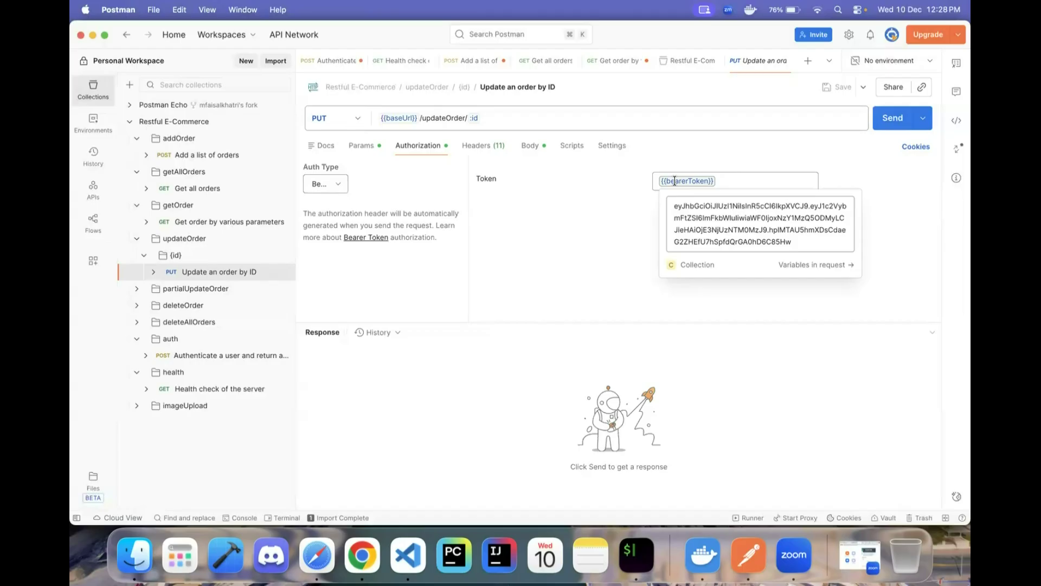
{"action": "left_click", "coordinate": [529, 145]}
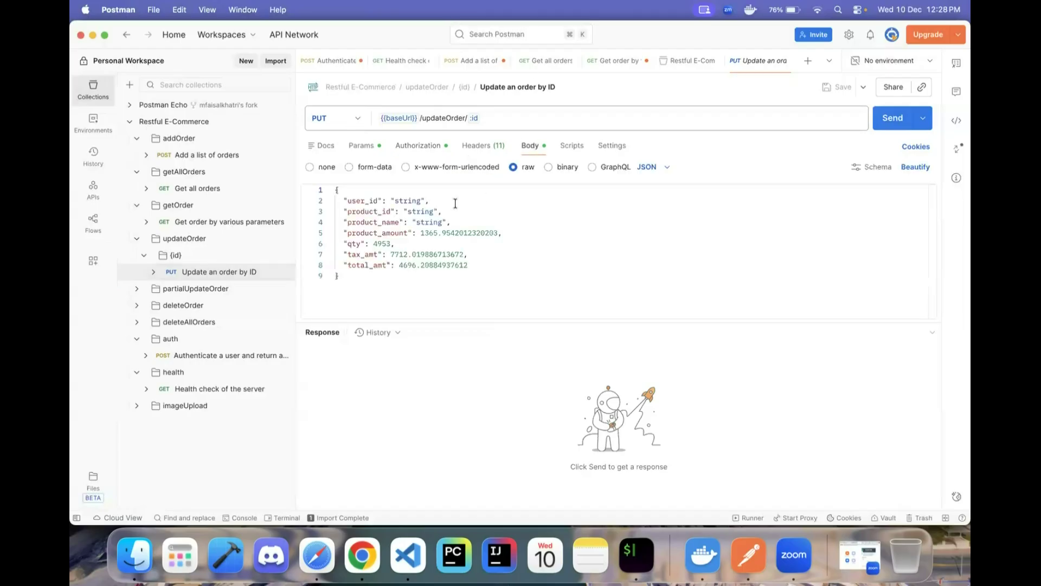
{"action": "left_click", "coordinate": [204, 223]}
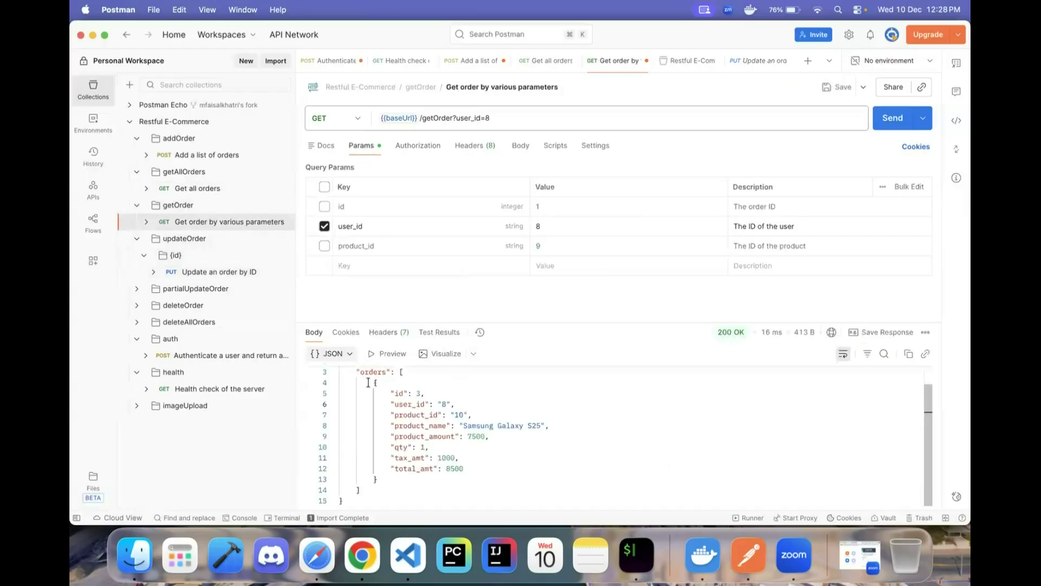
{"action": "left_click_drag", "start_coordinate": [373, 382], "coordinate": [412, 480]}
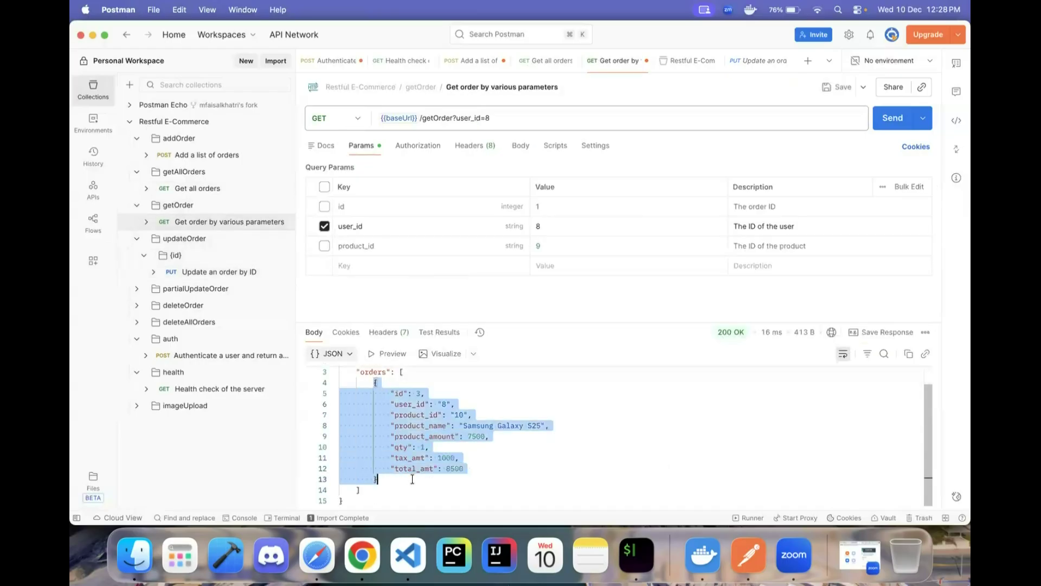
{"action": "left_click", "coordinate": [243, 273]}
{"action": "left_click", "coordinate": [426, 277]}
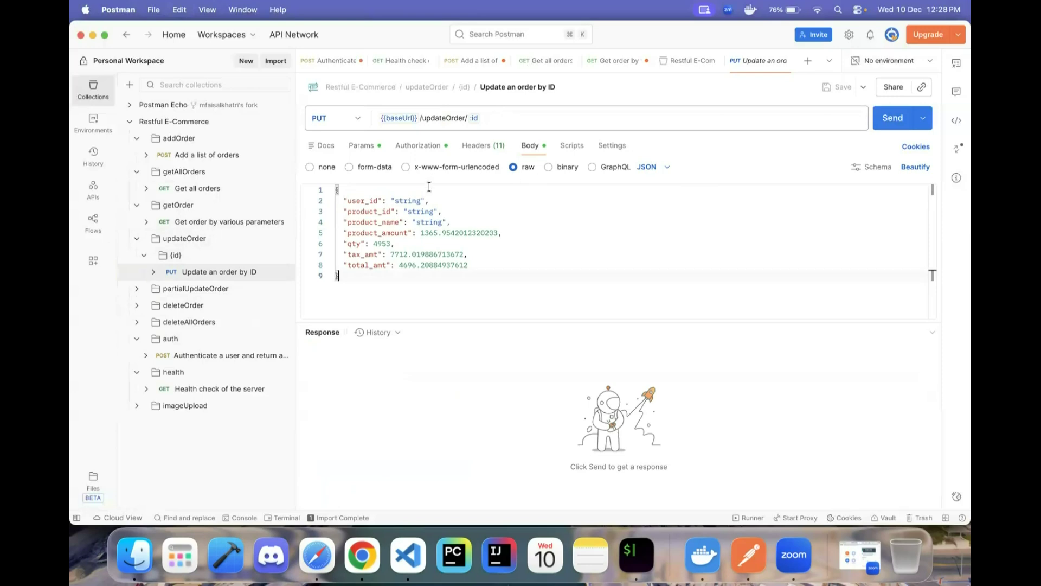
{"action": "left_click", "coordinate": [493, 114]}
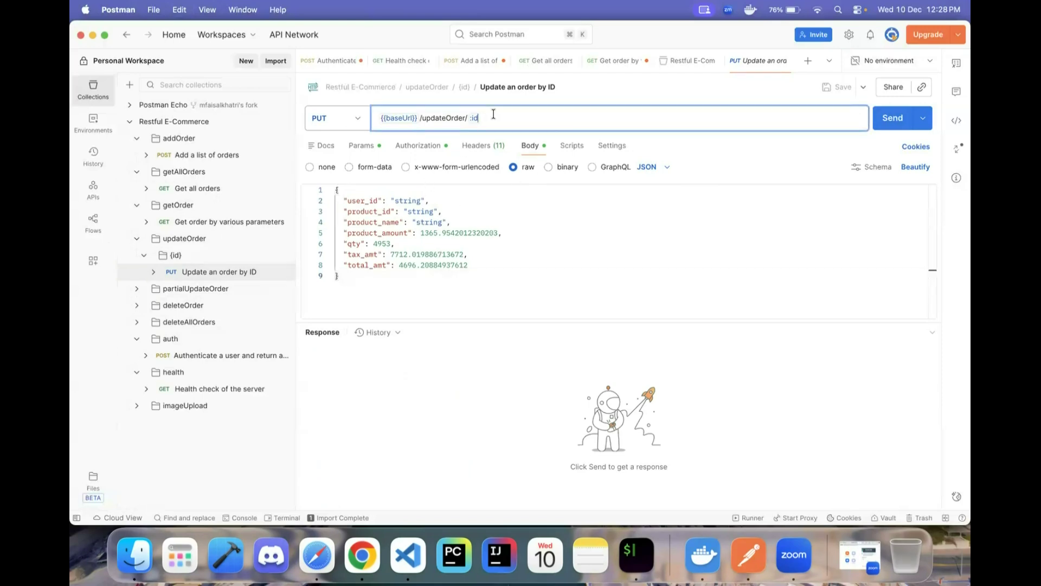
- Replace the :id path value with 3 and send the PUT request
{"action": "key", "text": "BackSpace"}
{"action": "key", "text": "BackSpace"}
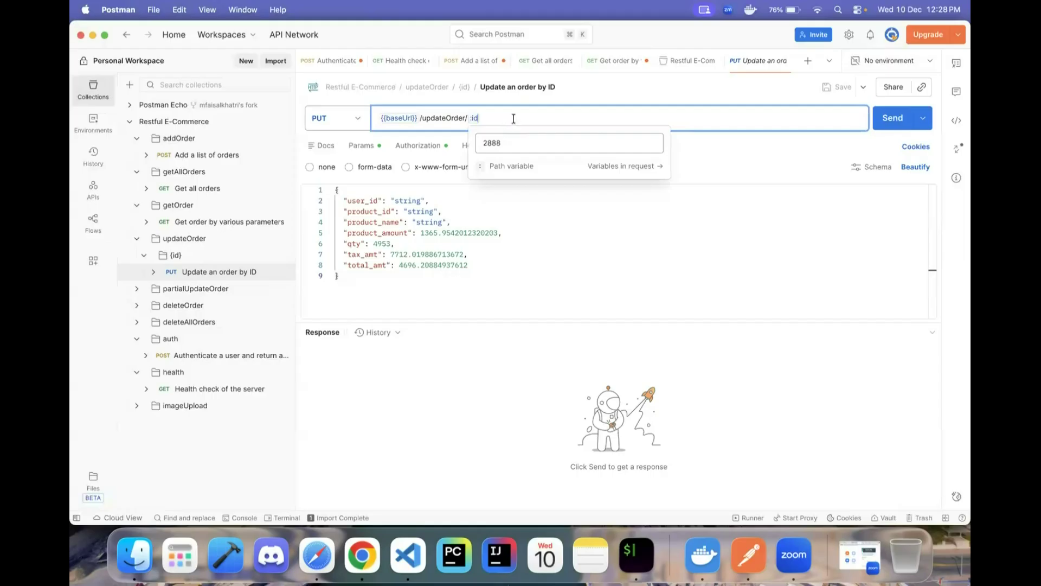
{"action": "type", "text": "3"}
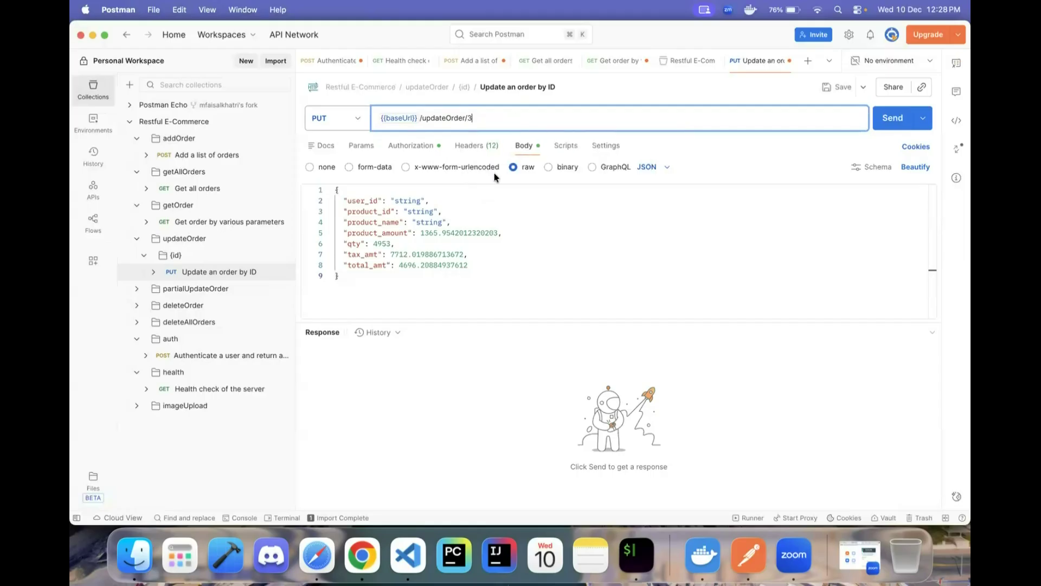
{"action": "left_click", "coordinate": [889, 121]}
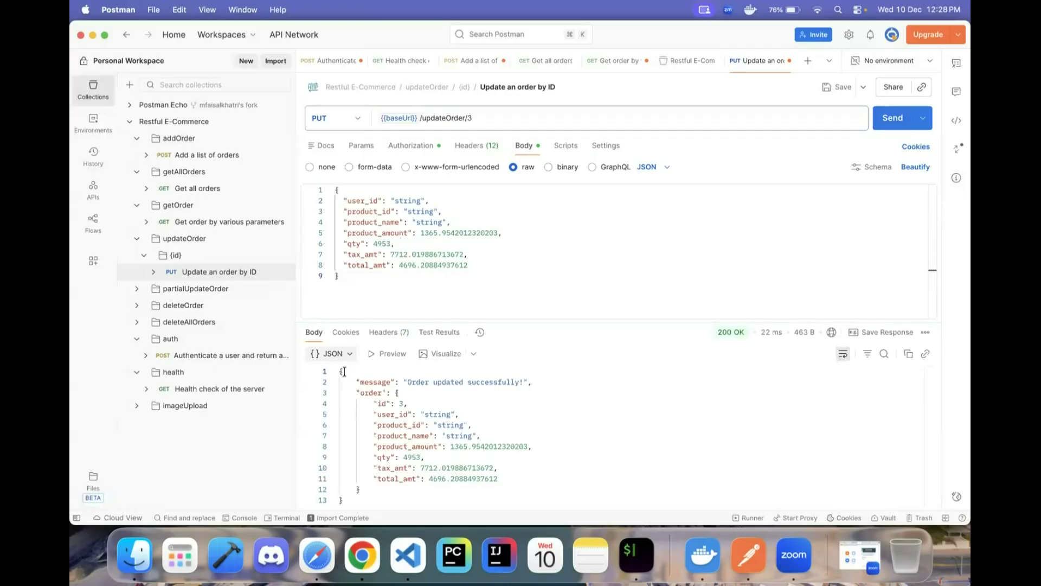
- Inspect the 200 OK response JSON, including its string values and product_amount field
{"action": "mouse_move", "coordinate": [339, 371]}
{"action": "left_mouse_down"}
{"action": "mouse_move", "coordinate": [373, 509]}
{"action": "mouse_move", "coordinate": [412, 447]}
{"action": "mouse_move", "coordinate": [335, 372]}
{"action": "left_mouse_up"}
{"action": "left_click", "coordinate": [411, 486]}
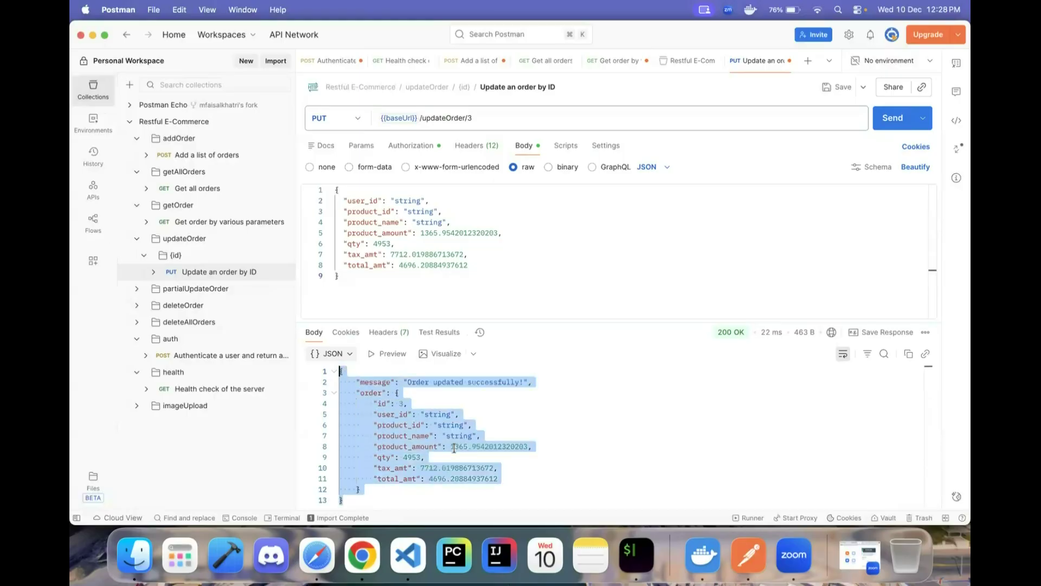
{"action": "double_click", "coordinate": [476, 446]}
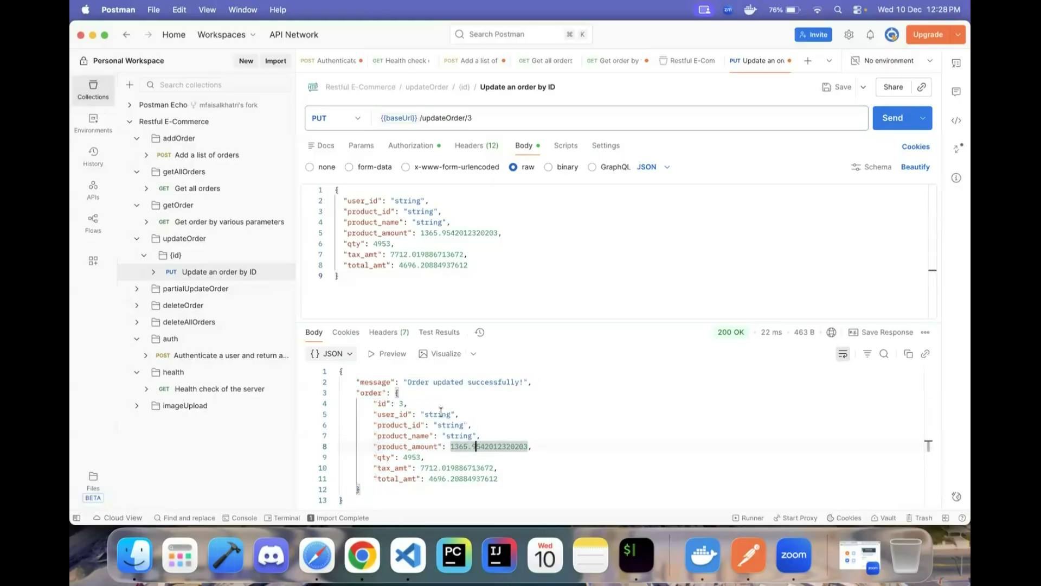
{"action": "left_click", "coordinate": [415, 414]}
{"action": "left_click", "coordinate": [433, 414]}
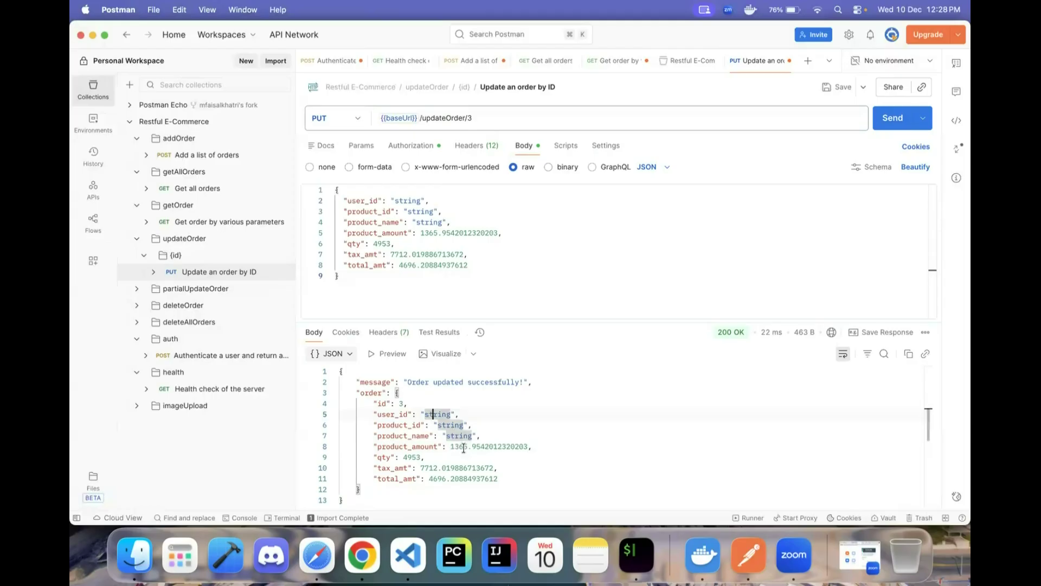
{"action": "left_click", "coordinate": [464, 446]}
{"action": "left_click", "coordinate": [390, 446]}
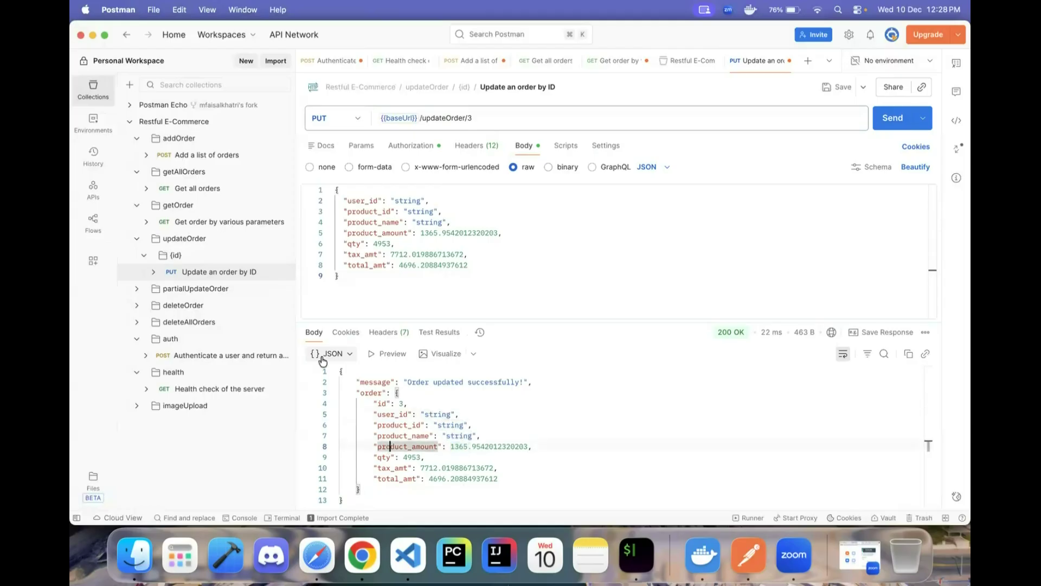
{"action": "left_click", "coordinate": [211, 222]}
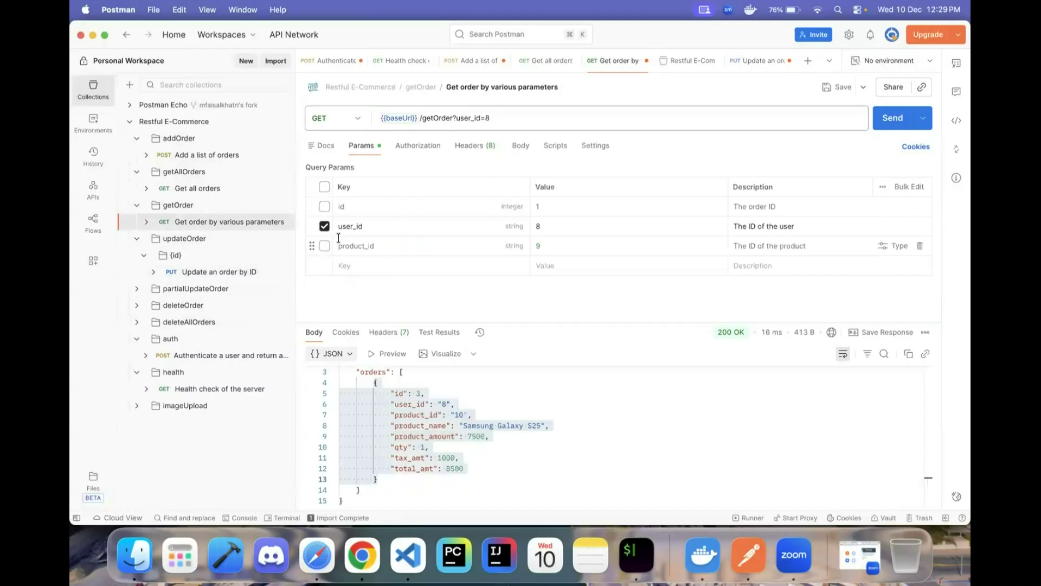
- Filter Get order by various parameters by id 3 instead of user_id, send, and review the returned order
{"action": "left_click", "coordinate": [324, 226]}
{"action": "left_click", "coordinate": [324, 206]}
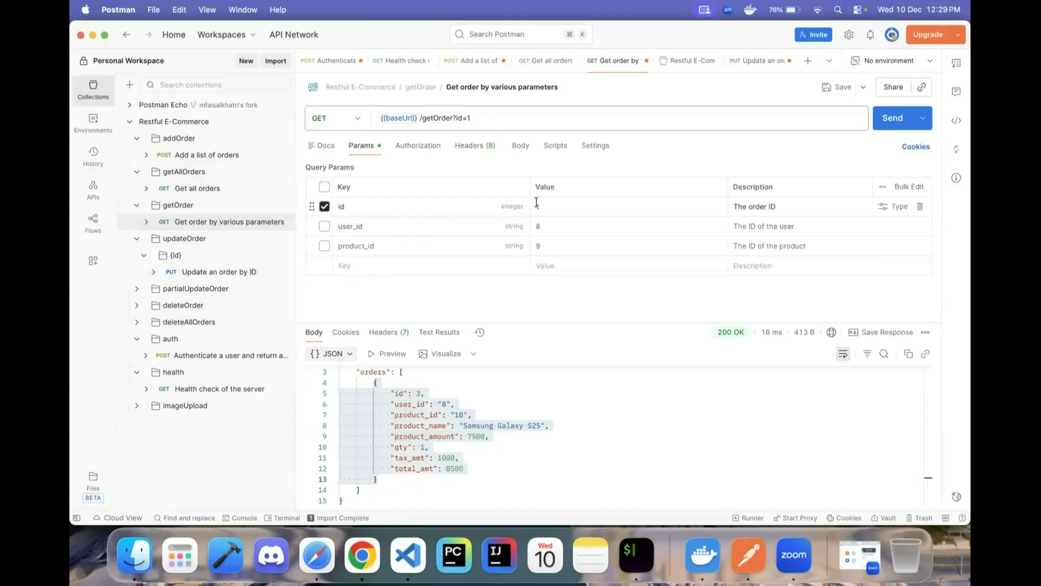
{"action": "left_click", "coordinate": [576, 216]}
{"action": "key", "text": "BackSpace"}
{"action": "type", "text": "3"}
{"action": "left_click", "coordinate": [901, 118]}
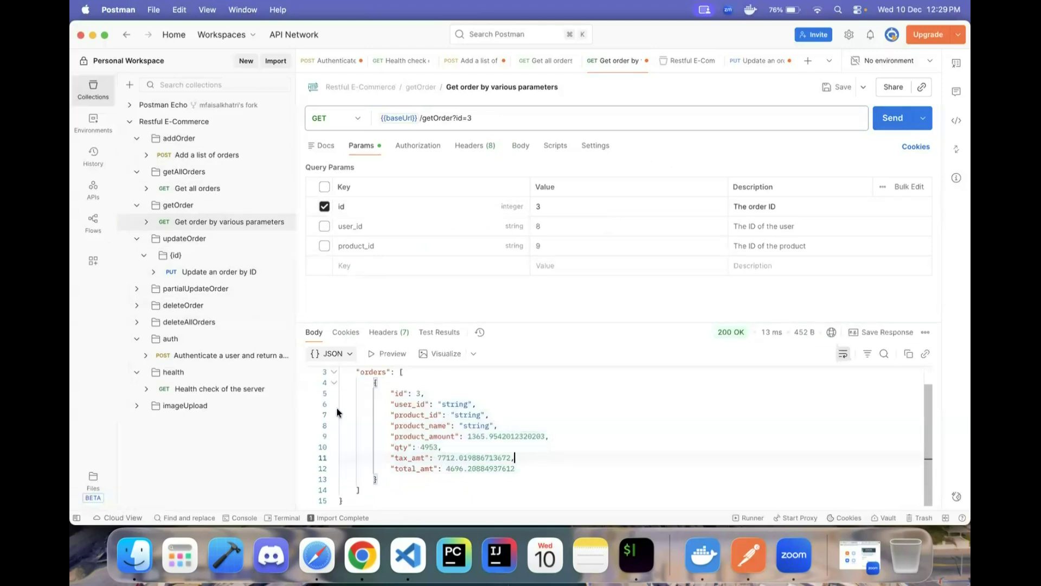
{"action": "left_click_drag", "start_coordinate": [368, 382], "coordinate": [412, 478]}
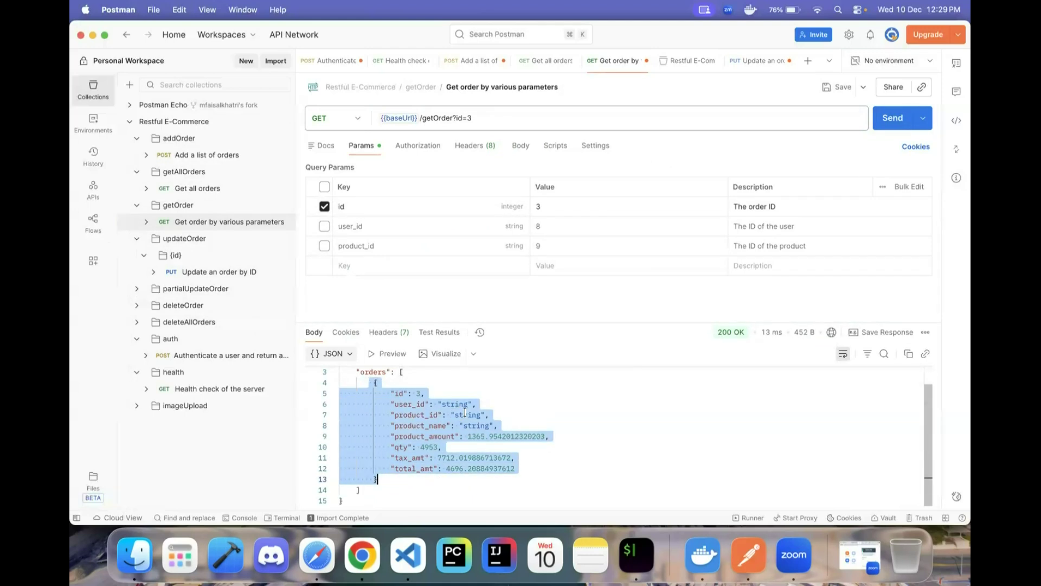
{"action": "left_click", "coordinate": [235, 278]}
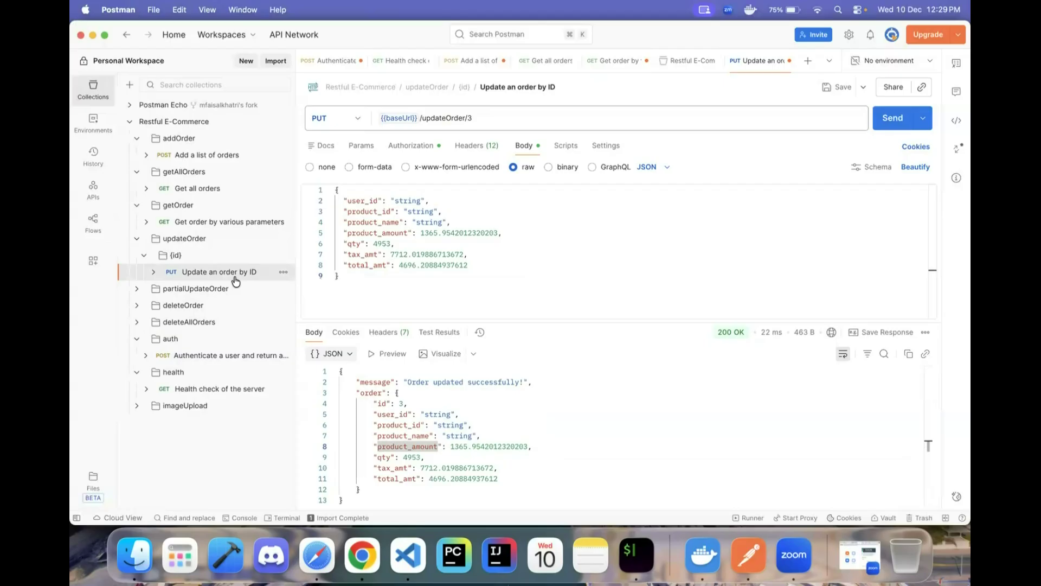
{"action": "left_click", "coordinate": [406, 200]}
- In the PUT body, set user_id to 6, clear product_id, and name the product 'Samsung Smartwatch'
{"action": "double_click", "coordinate": [407, 201]}
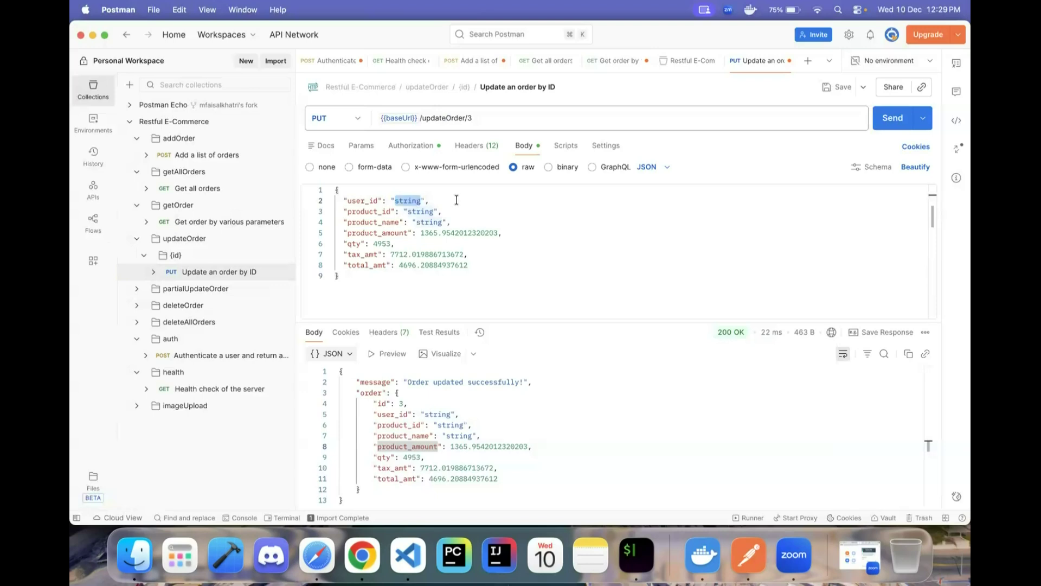
{"action": "type", "text": "6"}
{"action": "key", "text": "Down"}
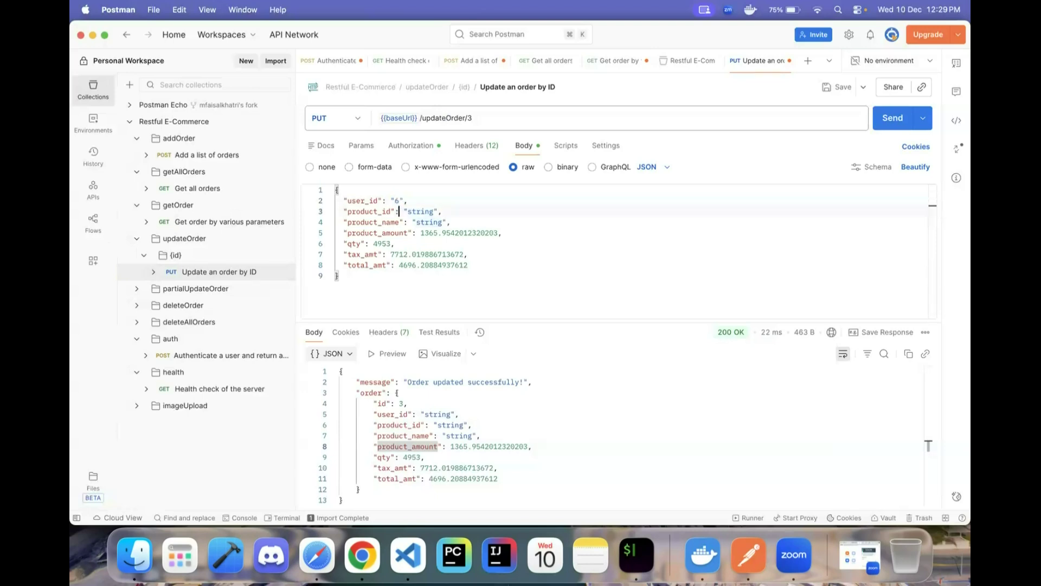
{"action": "double_click", "coordinate": [408, 211]}
{"action": "key", "text": "BackSpace"}
{"action": "key", "text": "Down"}
{"action": "key", "text": "Right"}
{"action": "key", "text": "shift+super+Right"}
{"action": "key", "text": "shift+Left"}
{"action": "key", "text": "shift+Left"}
{"action": "key", "text": "BackSpace"}
{"action": "type", "text": "SA"}
{"action": "key", "text": "BackSpace"}
{"action": "key", "text": "BackSpace"}
{"action": "type", "text": "Samsung "}
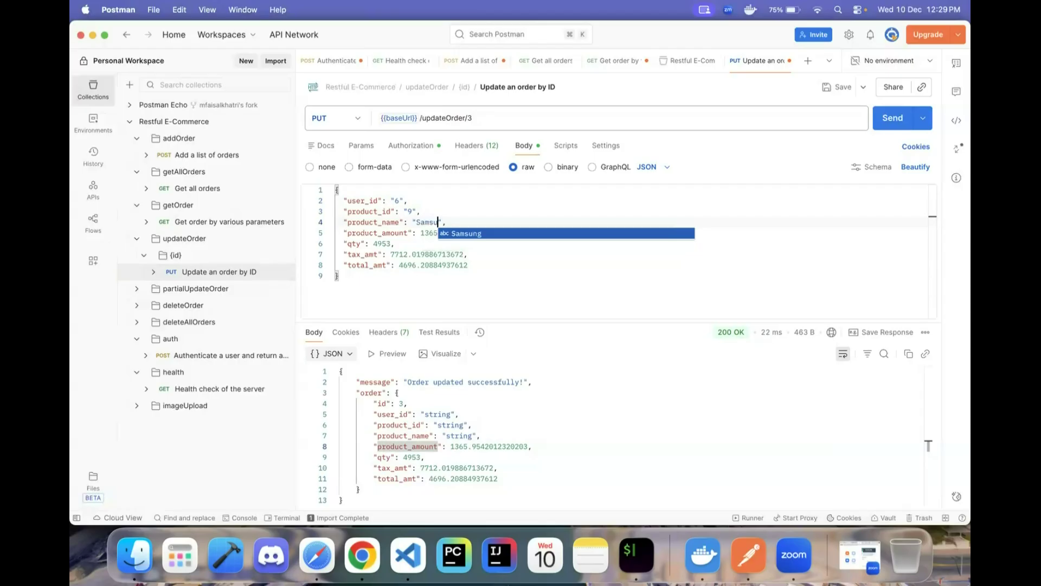
{"action": "type", "text": "Smartwatch"}
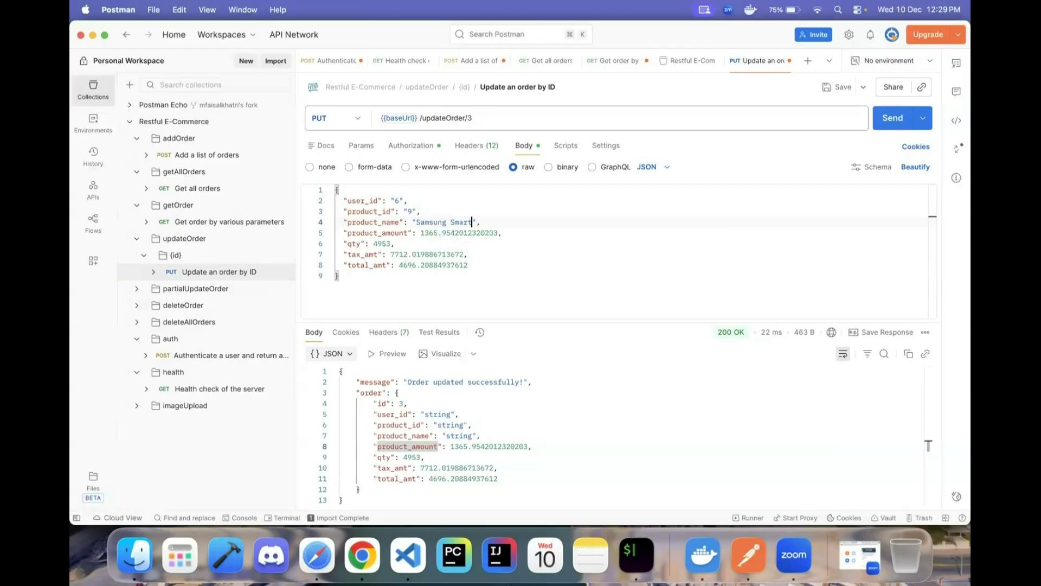
- Change product_amount to 4000 and edit the old qty value
{"action": "key", "text": "Down"}
{"action": "left_click_drag", "start_coordinate": [420, 231], "coordinate": [497, 233]}
{"action": "key", "text": "BackSpace"}
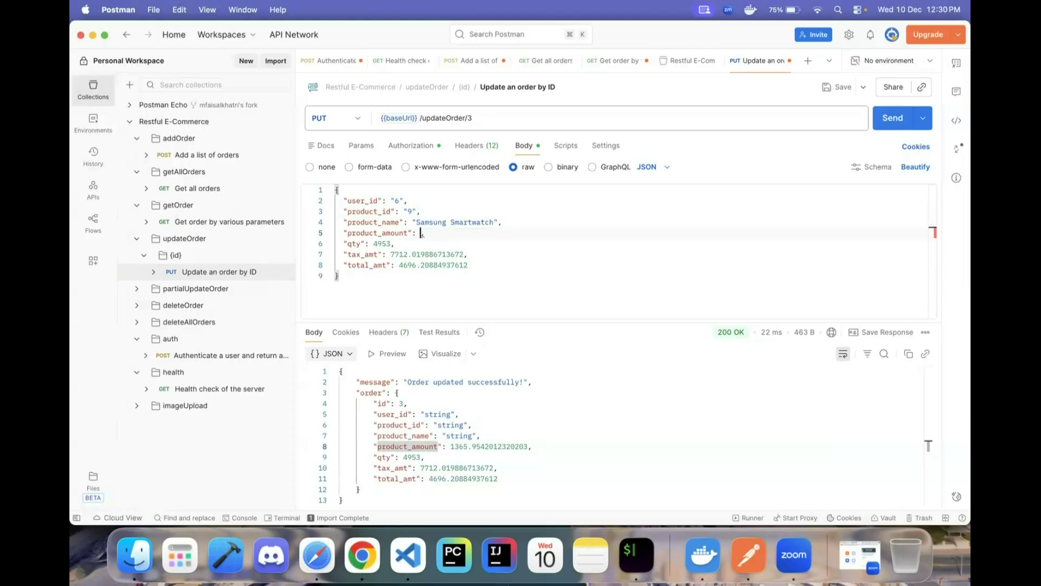
{"action": "type", "text": "40000"}
{"action": "key", "text": "Down"}
{"action": "key", "text": "Up"}
{"action": "key", "text": "BackSpace"}
{"action": "key", "text": "Down"}
{"action": "key", "text": "Left"}
{"action": "key", "text": "Left"}
{"action": "key", "text": "BackSpace"}
{"action": "key", "text": "BackSpace"}
{"action": "key", "text": "BackSpace"}
- Set tax_amt to 500.00 and total_amt to 8500.00, adding .00 decimals to the amounts
{"action": "left_click", "coordinate": [381, 254]}
{"action": "key", "text": "shift+super+Right"}
{"action": "key", "text": "shift+Left"}
{"action": "key", "text": "shift+Left"}
{"action": "key", "text": "shift+Right"}
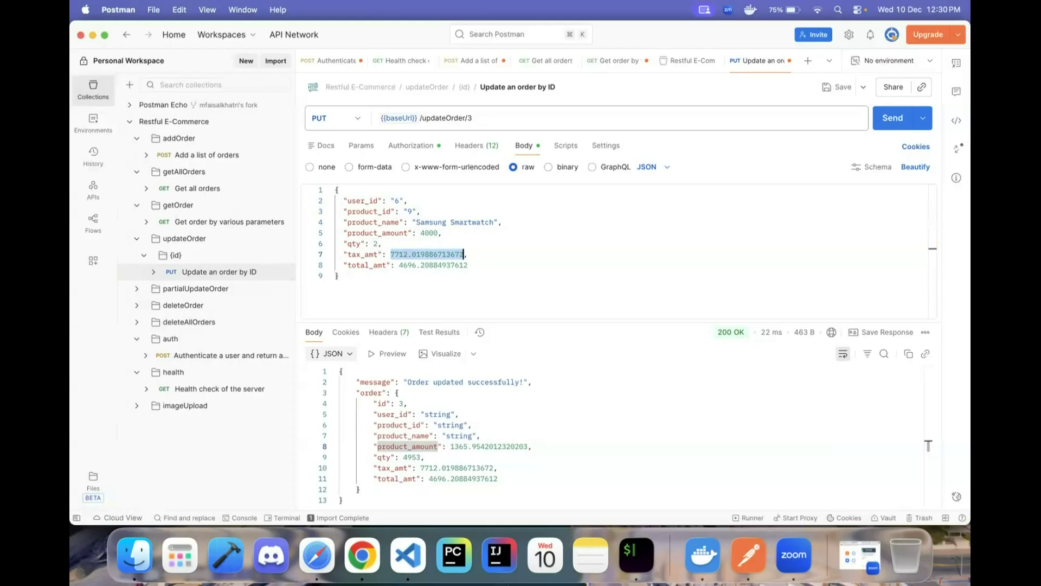
{"action": "key", "text": "BackSpace"}
{"action": "type", "text": "500,"}
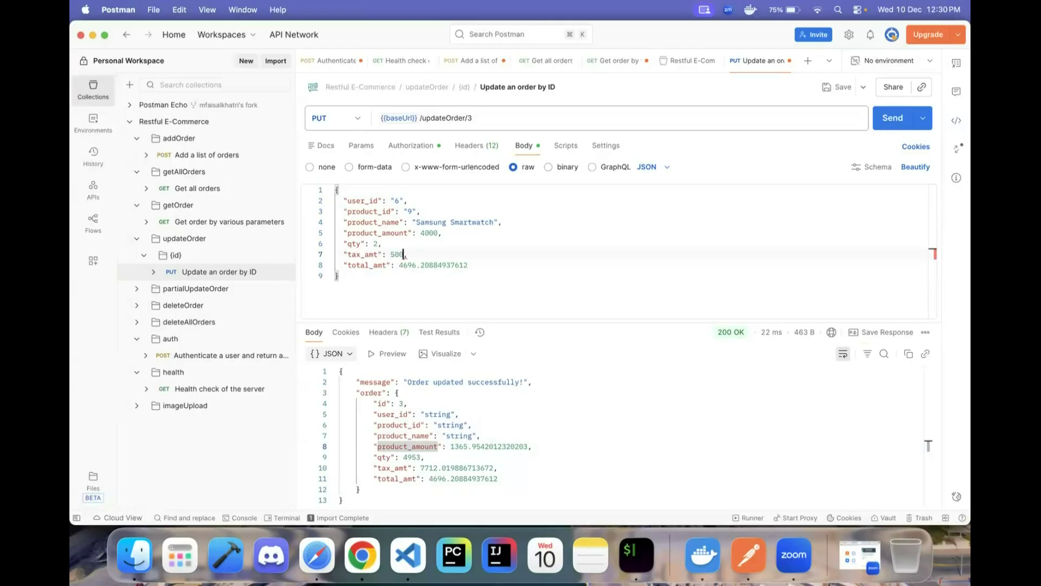
{"action": "key", "text": "Down"}
{"action": "key", "text": "Left"}
{"action": "key", "text": "shift+super+Right"}
{"action": "key", "text": "BackSpace"}
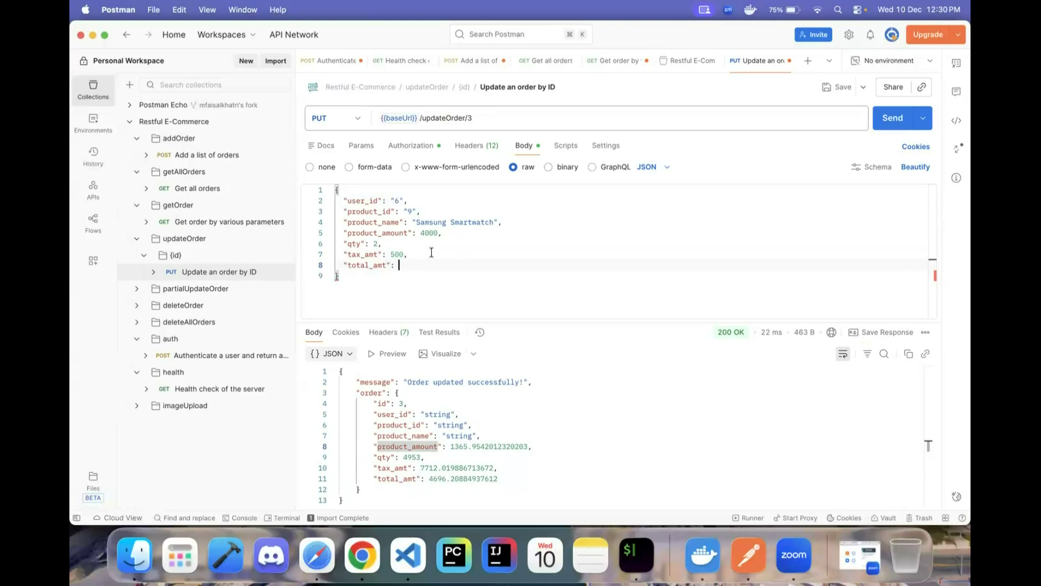
{"action": "type", "text": "8500.00"}
{"action": "key", "text": "Up"}
{"action": "key", "text": "Left"}
{"action": "type", "text": ".00"}
{"action": "key", "text": "Up"}
{"action": "key", "text": "Up"}
{"action": "type", "text": ".00"}
- Send the updated order and confirm the 'Order updated successfully!' message
{"action": "left_click", "coordinate": [902, 123]}
{"action": "left_click", "coordinate": [497, 471]}
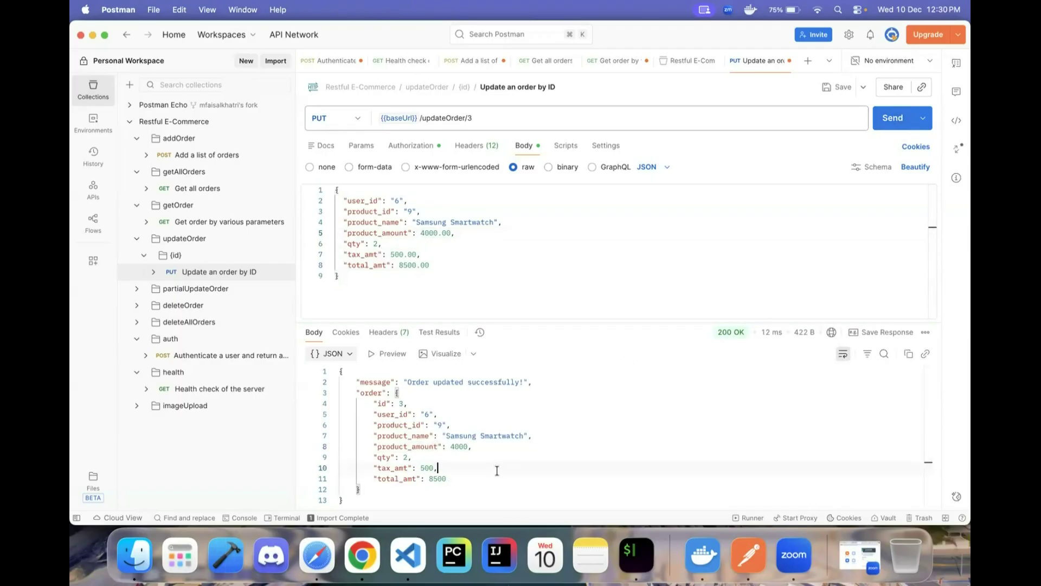
{"action": "left_click_drag", "start_coordinate": [407, 382], "coordinate": [533, 382]}
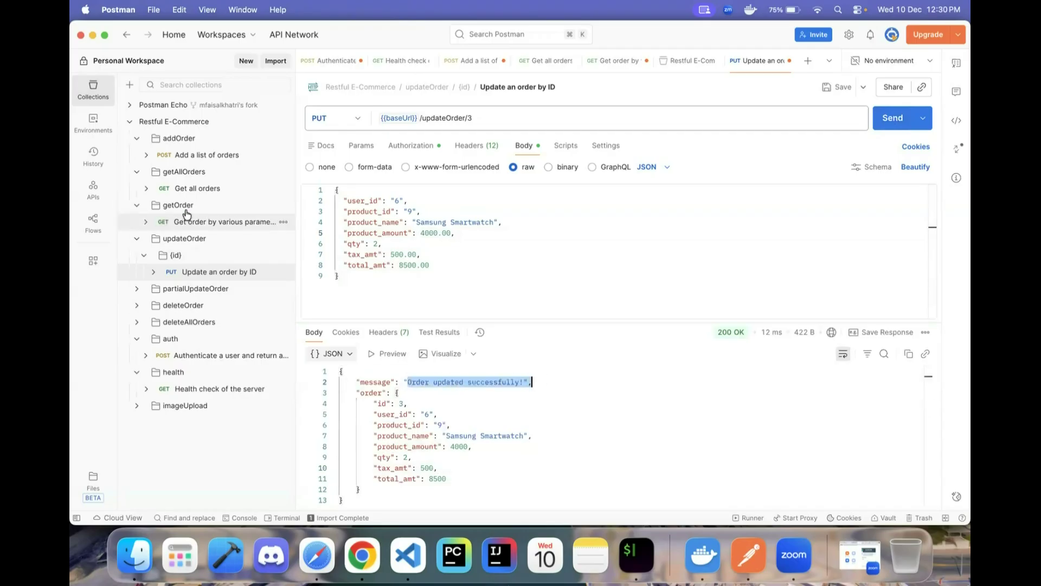
- Fetch order 3 via Get order by various parameters and confirm total_amt 8500
{"action": "mouse_move", "coordinate": [725, 333]}
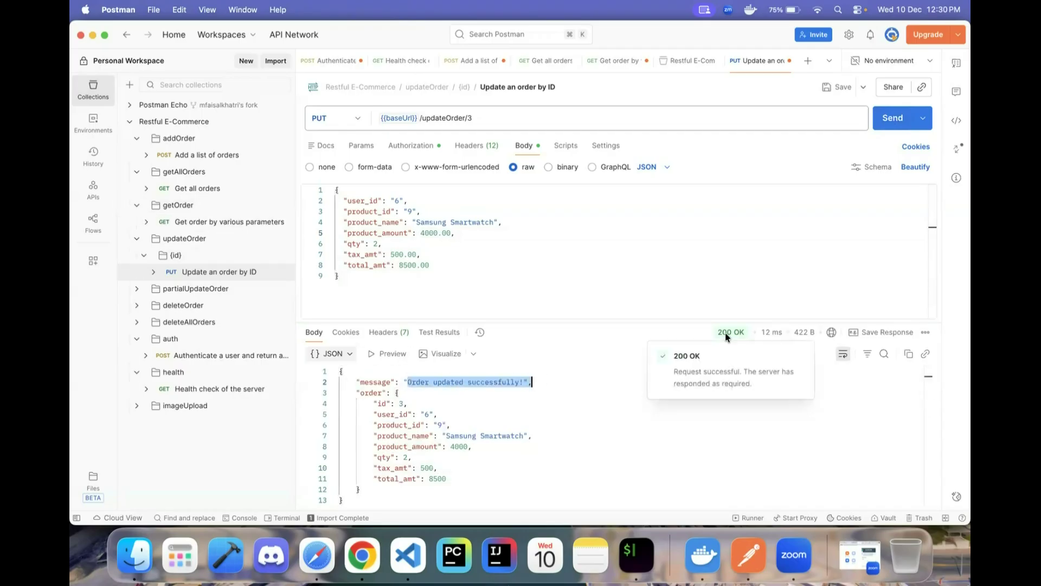
{"action": "left_click", "coordinate": [382, 414]}
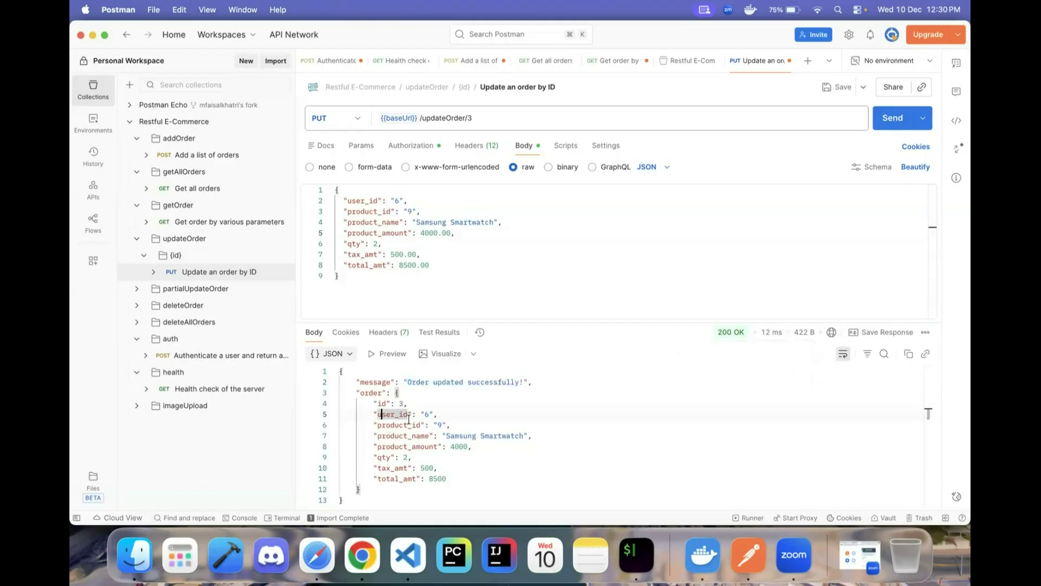
{"action": "left_click_drag", "start_coordinate": [446, 479], "coordinate": [358, 393]}
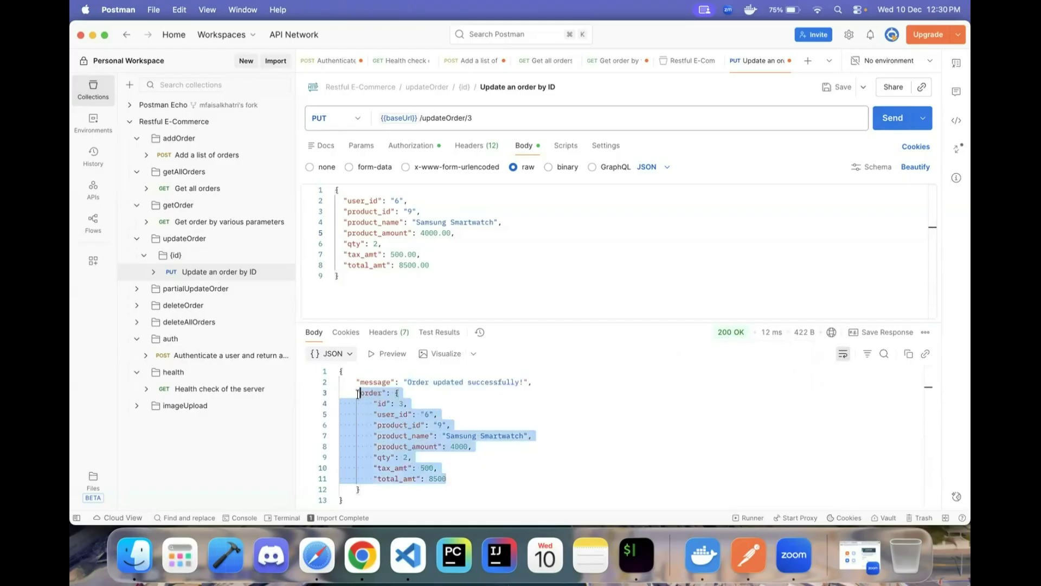
{"action": "left_click", "coordinate": [193, 188]}
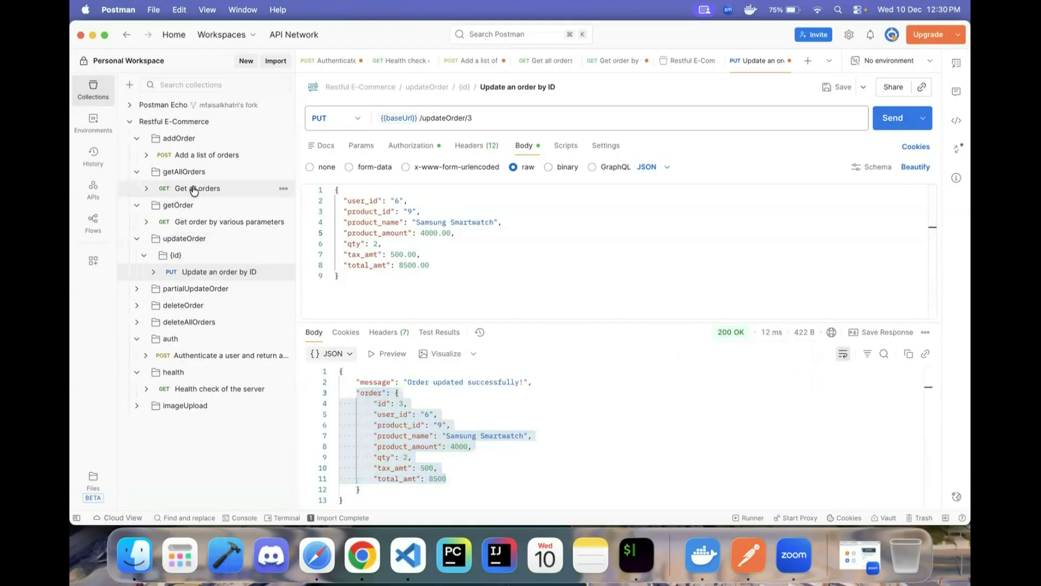
{"action": "left_click", "coordinate": [227, 222]}
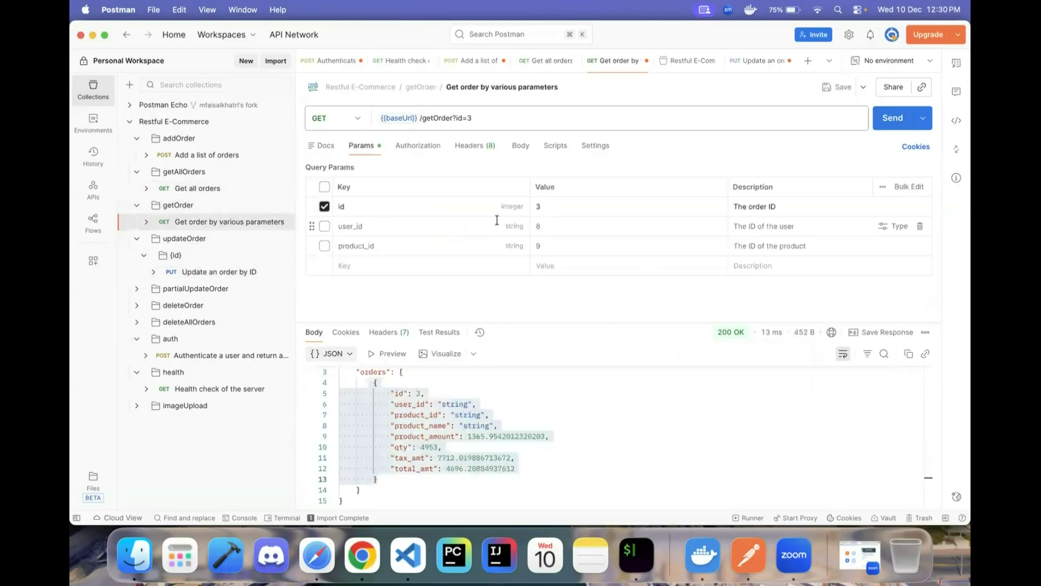
{"action": "left_click", "coordinate": [890, 119]}
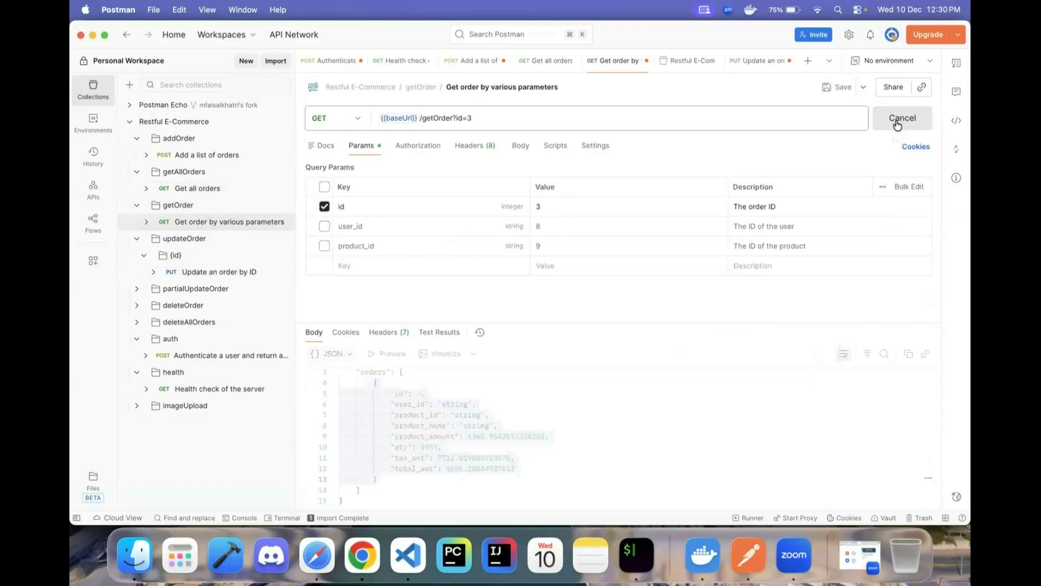
{"action": "left_click", "coordinate": [472, 465]}
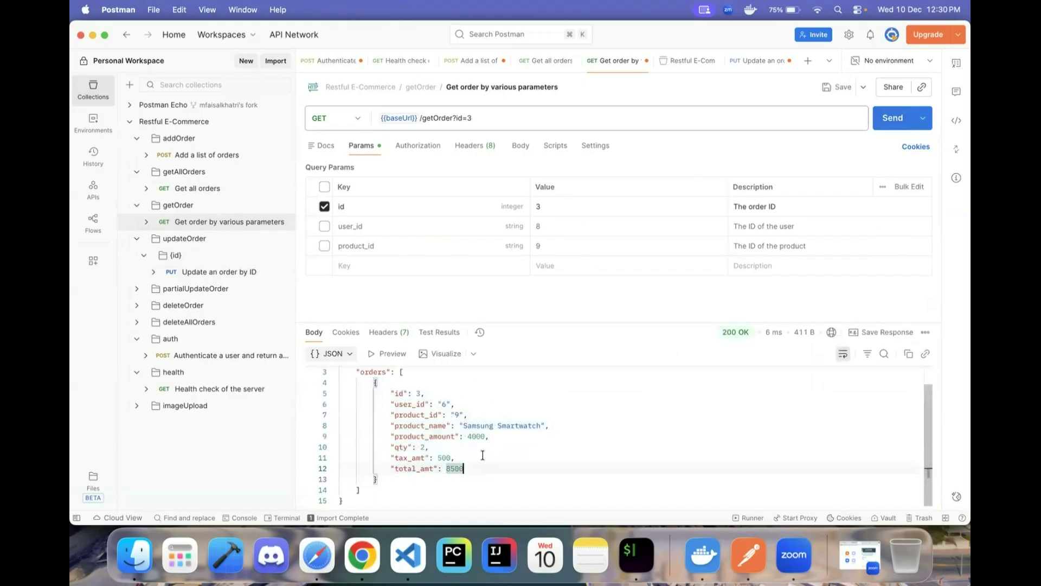
- Blank user_id in the PUT body and resend, getting 400 Bad Request
{"action": "left_click", "coordinate": [255, 273]}
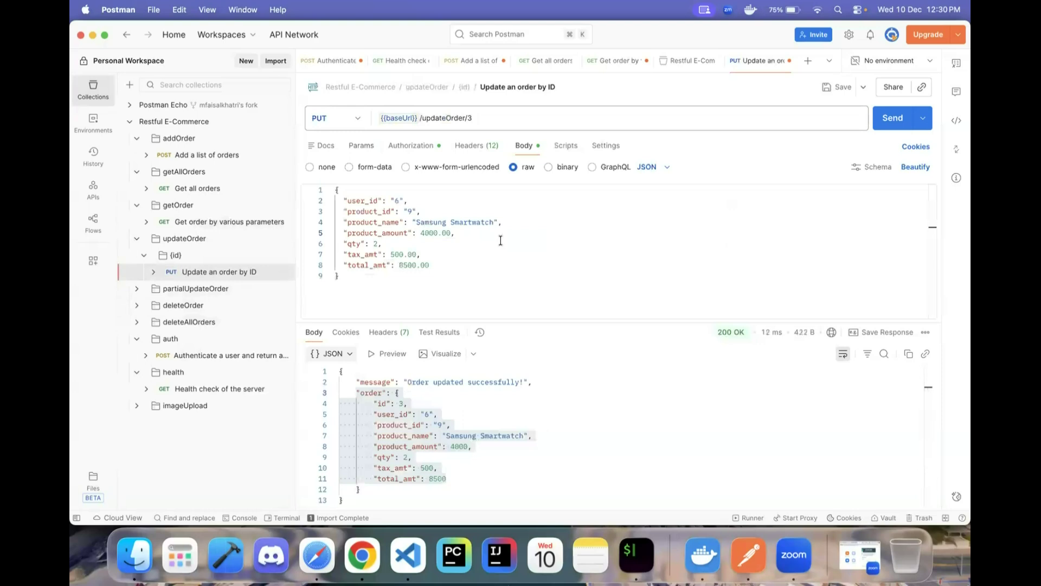
{"action": "left_click", "coordinate": [441, 209]}
{"action": "key", "text": "BackSpace"}
{"action": "left_click", "coordinate": [892, 118]}
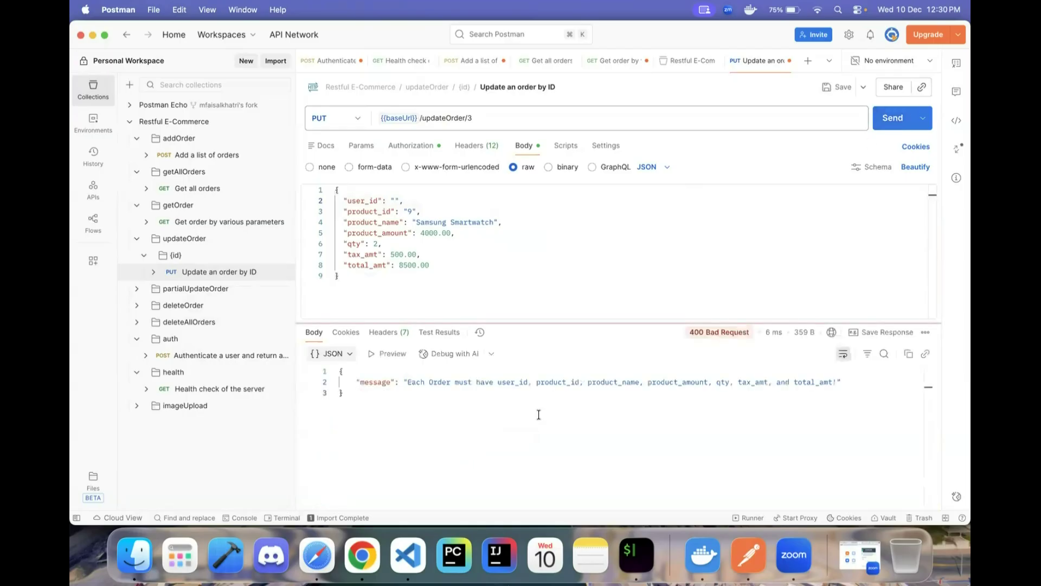
{"action": "key", "text": "super+Tab"}
{"action": "scroll", "coordinate": [371, 362], "scroll_direction": "down", "scroll_amount": 2}
{"action": "scroll", "coordinate": [363, 365], "scroll_direction": "up", "scroll_amount": 8}
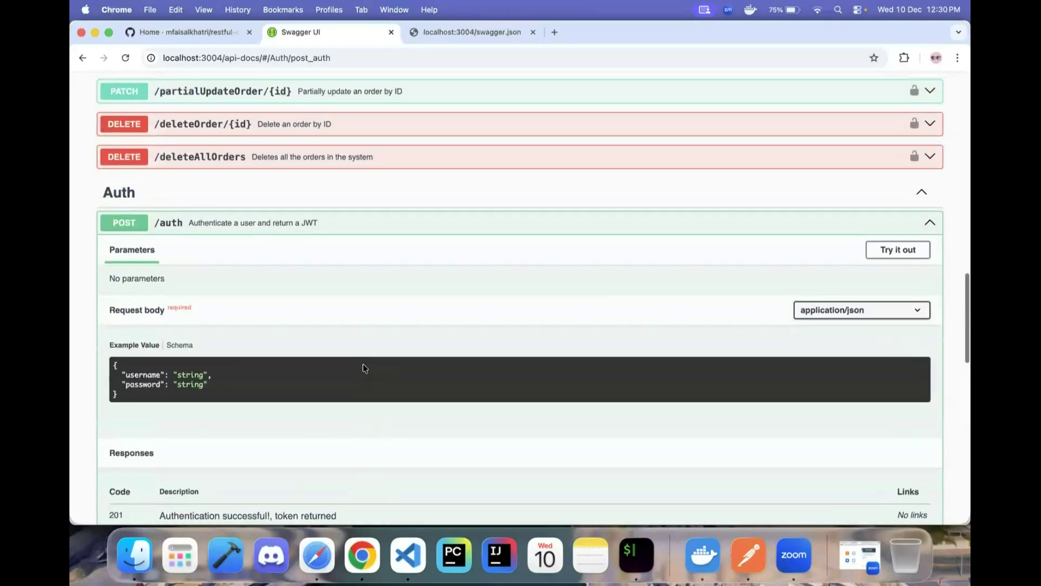
{"action": "scroll", "coordinate": [363, 368], "scroll_direction": "up", "scroll_amount": 5}
{"action": "left_click", "coordinate": [296, 269]}
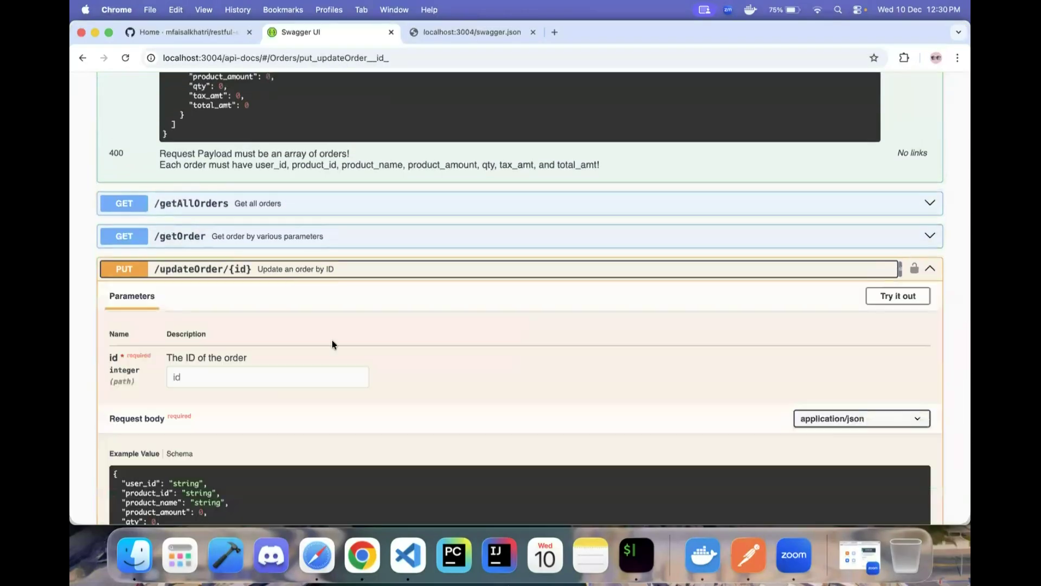
{"action": "scroll", "coordinate": [332, 344], "scroll_direction": "down", "scroll_amount": 10}
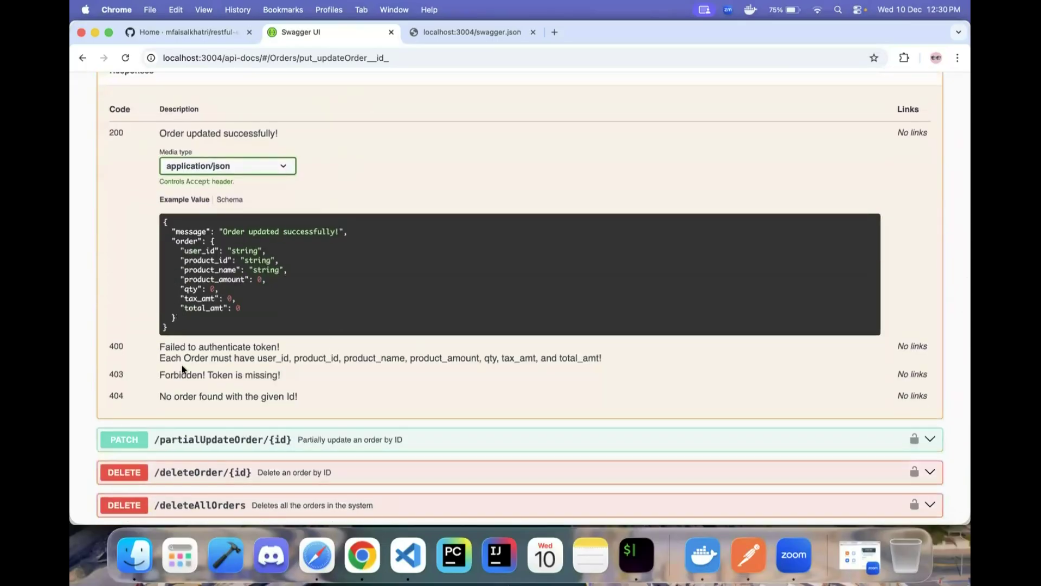
{"action": "left_click_drag", "start_coordinate": [158, 347], "coordinate": [341, 358]}
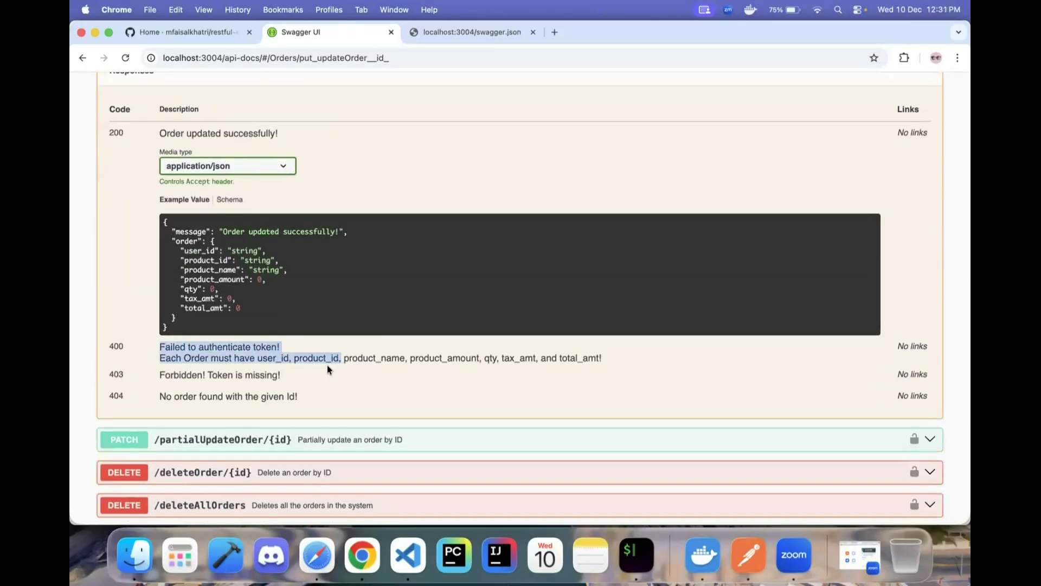
{"action": "left_click", "coordinate": [328, 370]}
{"action": "key", "text": "super+Tab"}
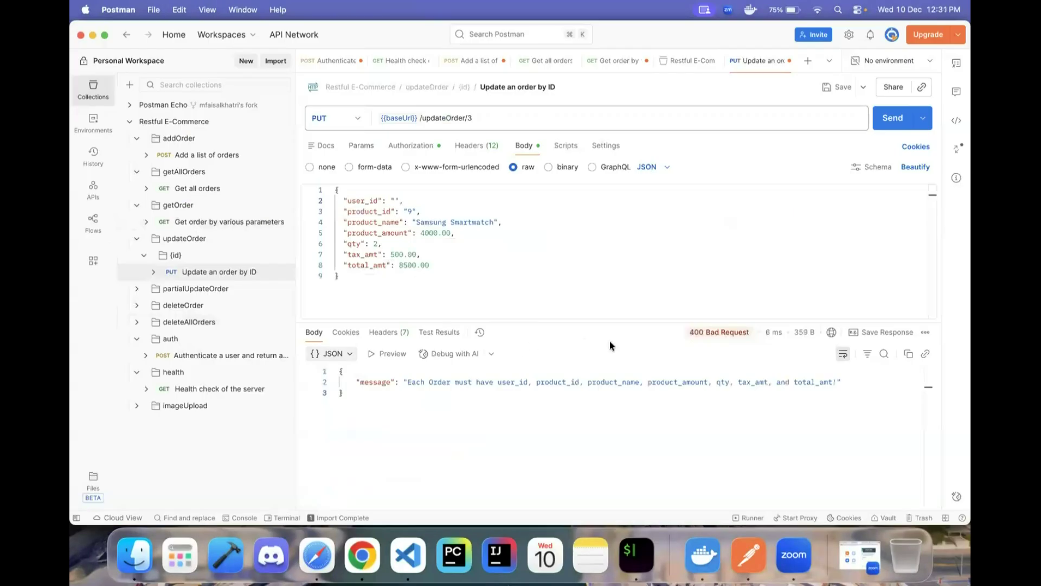
- Restore user_id 6, delete the total_amt value, and send the update
{"action": "left_click_drag", "start_coordinate": [407, 383], "coordinate": [801, 374]}
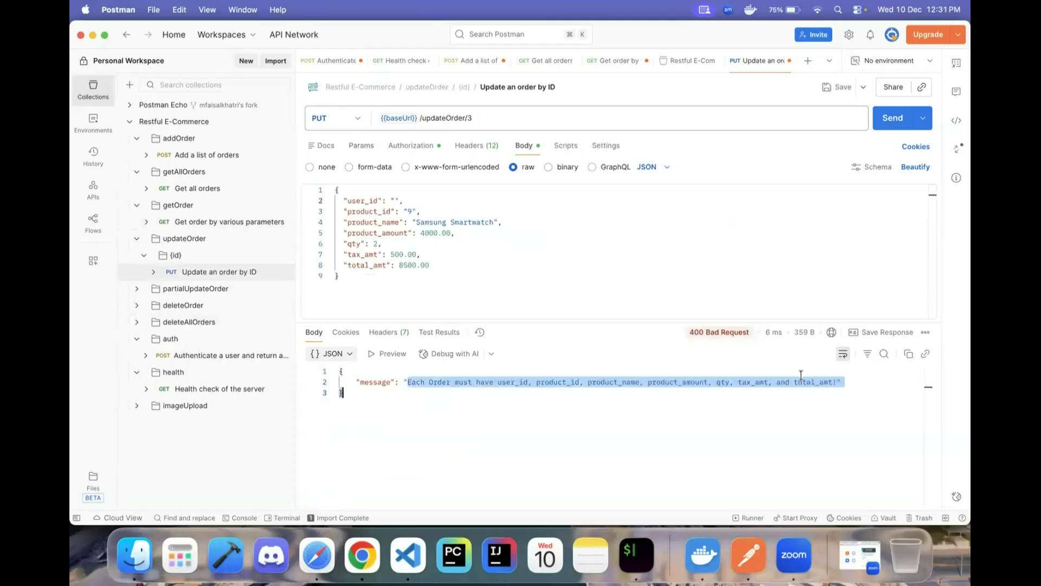
{"action": "left_click", "coordinate": [395, 200]}
{"action": "type", "text": "6"}
{"action": "double_click", "coordinate": [399, 265]}
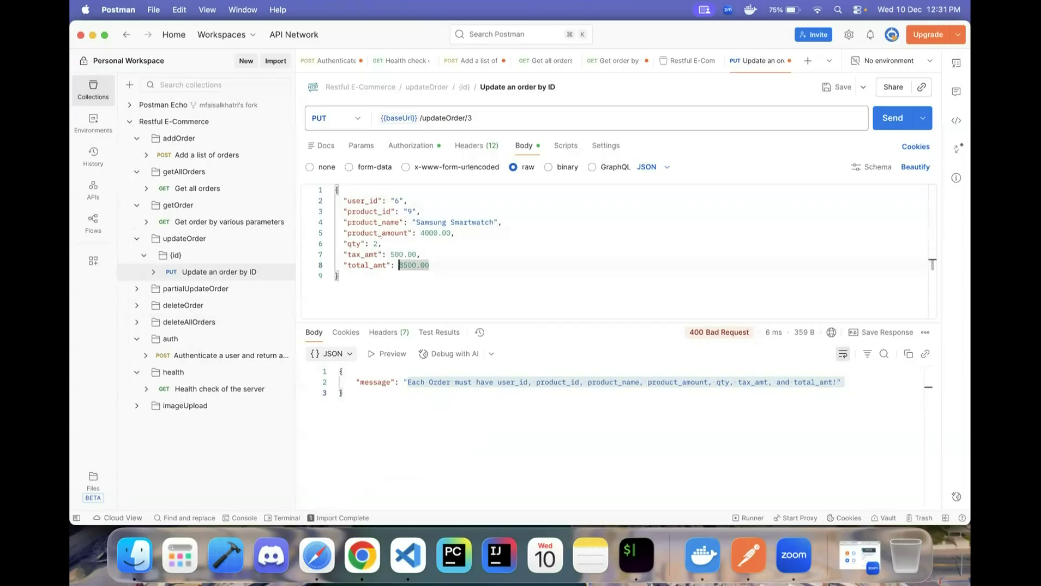
{"action": "key", "text": "BackSpace"}
{"action": "left_click", "coordinate": [894, 123]}
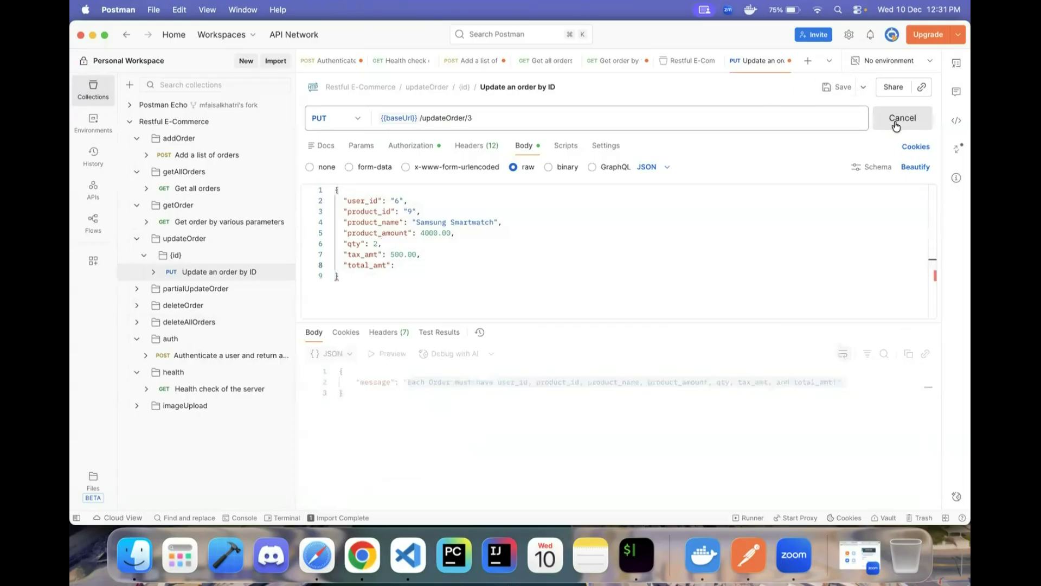
- Set total_amt to 0.00 and resend, noting the 400 error message
{"action": "scroll", "coordinate": [456, 436], "scroll_direction": "down", "scroll_amount": 3}
{"action": "scroll", "coordinate": [456, 436], "scroll_direction": "up", "scroll_amount": 5}
{"action": "scroll", "coordinate": [512, 455], "scroll_direction": "down", "scroll_amount": 5}
{"action": "scroll", "coordinate": [513, 456], "scroll_direction": "down", "scroll_amount": 1}
{"action": "scroll", "coordinate": [521, 453], "scroll_direction": "up", "scroll_amount": 3}
{"action": "scroll", "coordinate": [521, 453], "scroll_direction": "down", "scroll_amount": 3}
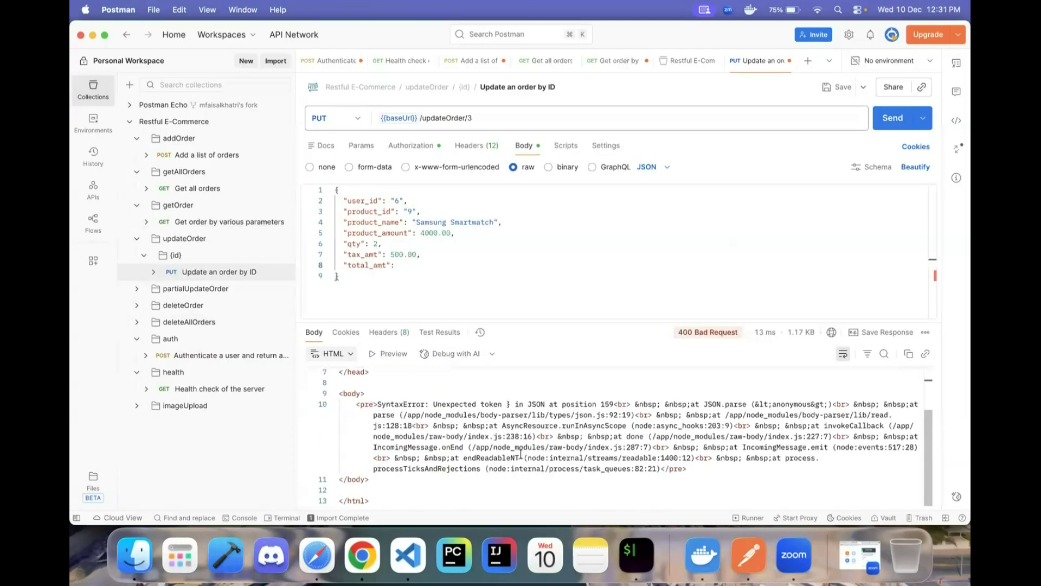
{"action": "left_click", "coordinate": [431, 265]}
{"action": "type", "text": "00"}
{"action": "left_click", "coordinate": [893, 119]}
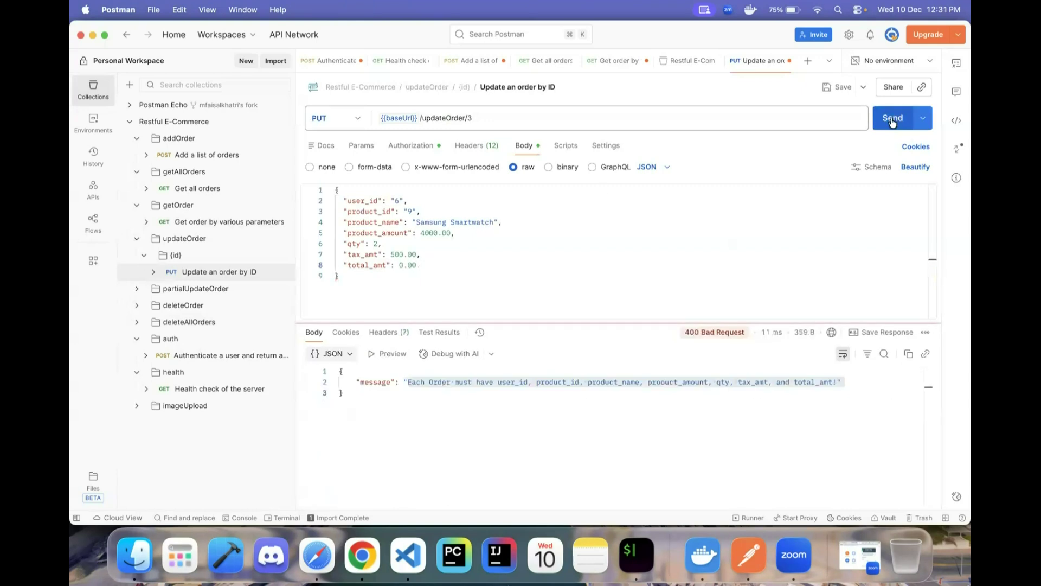
{"action": "left_click", "coordinate": [454, 274]}
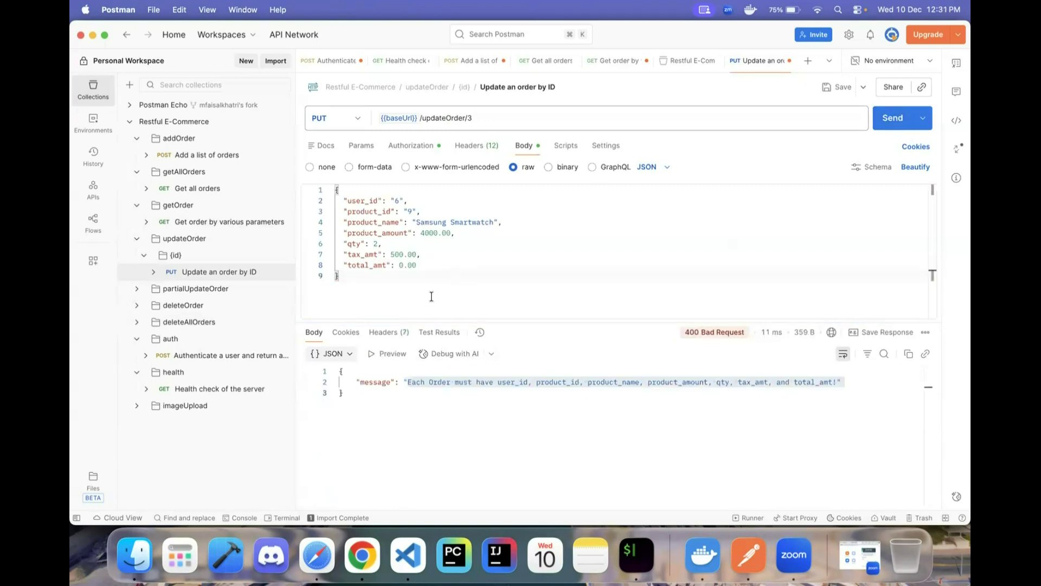
{"action": "left_click", "coordinate": [410, 382]}
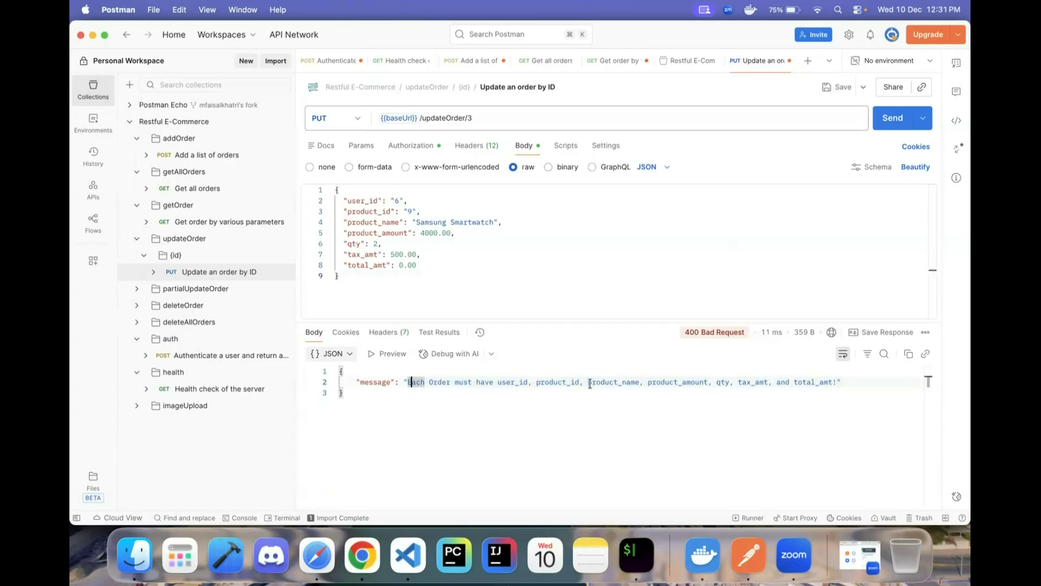
- Restore total_amt to 8500.00 and resend, getting 200 OK with the order values
{"action": "left_click_drag", "start_coordinate": [418, 266], "coordinate": [399, 266]}
{"action": "left_click", "coordinate": [451, 276]}
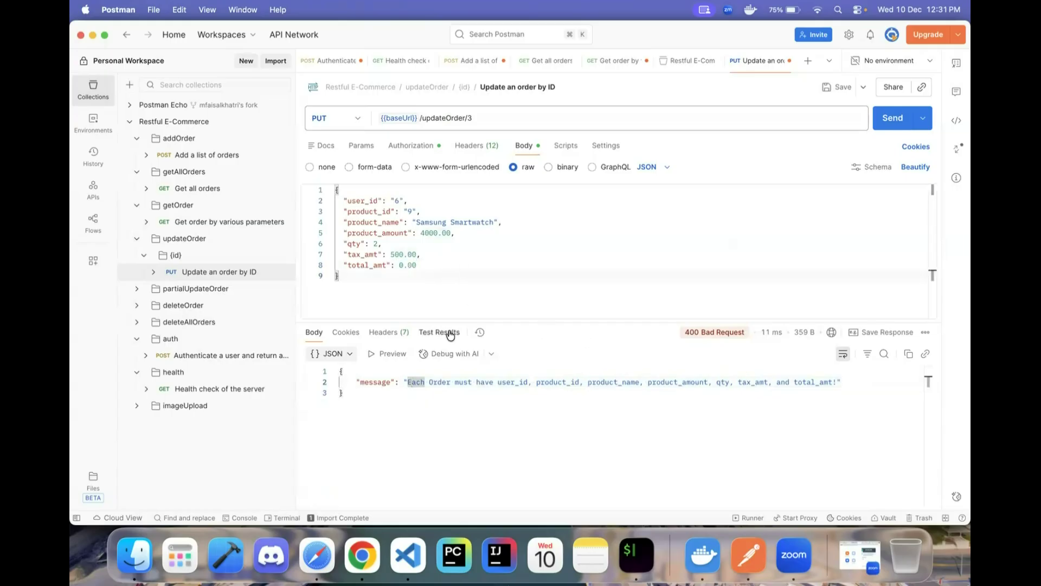
{"action": "left_click", "coordinate": [432, 266]}
{"action": "key", "text": "Left"}
{"action": "key", "text": "Left"}
{"action": "key", "text": "Left"}
{"action": "key", "text": "Left"}
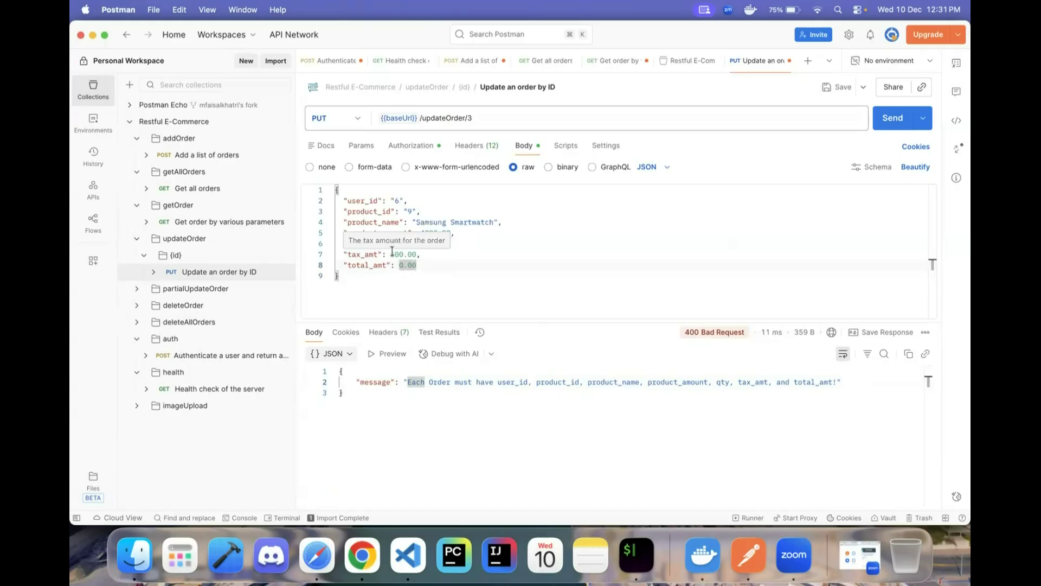
{"action": "left_click", "coordinate": [404, 274]}
{"action": "left_click_drag", "start_coordinate": [399, 263], "coordinate": [500, 266]}
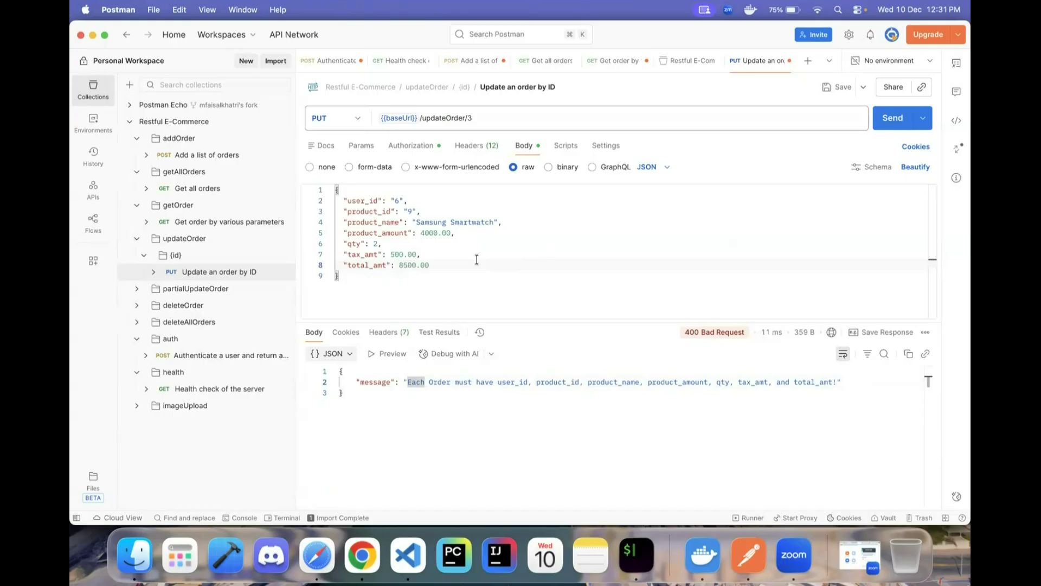
{"action": "left_click", "coordinate": [885, 121]}
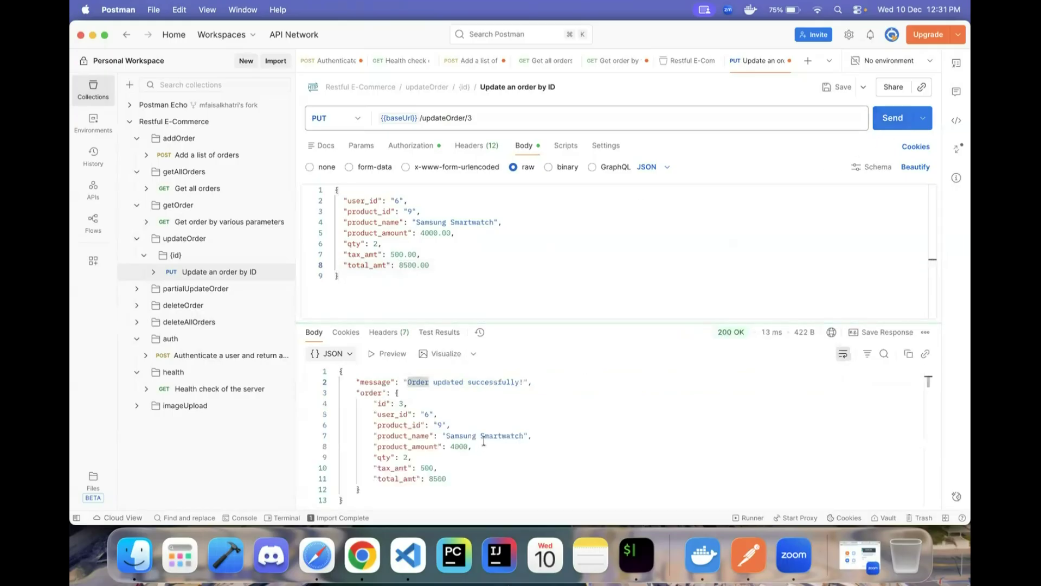
{"action": "left_click", "coordinate": [449, 476]}
{"action": "left_click_drag", "start_coordinate": [362, 398], "coordinate": [342, 402]}
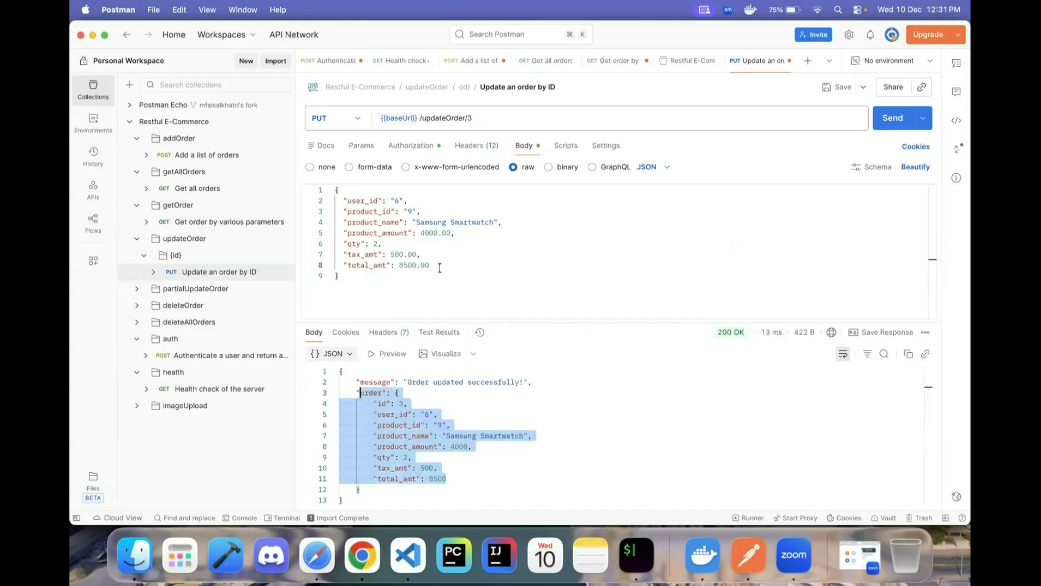
{"action": "left_click", "coordinate": [443, 253]}
- Check the documented 403 token-missing message in the Swagger docs
{"action": "key", "text": "super+Tab"}
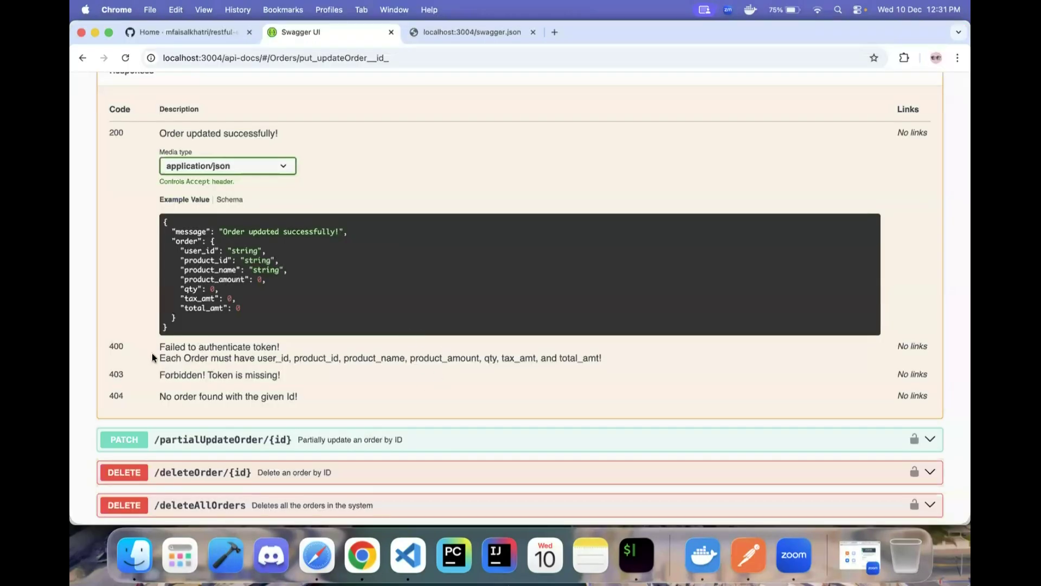
{"action": "left_click_drag", "start_coordinate": [159, 375], "coordinate": [300, 372]}
{"action": "key", "text": "super+Tab"}
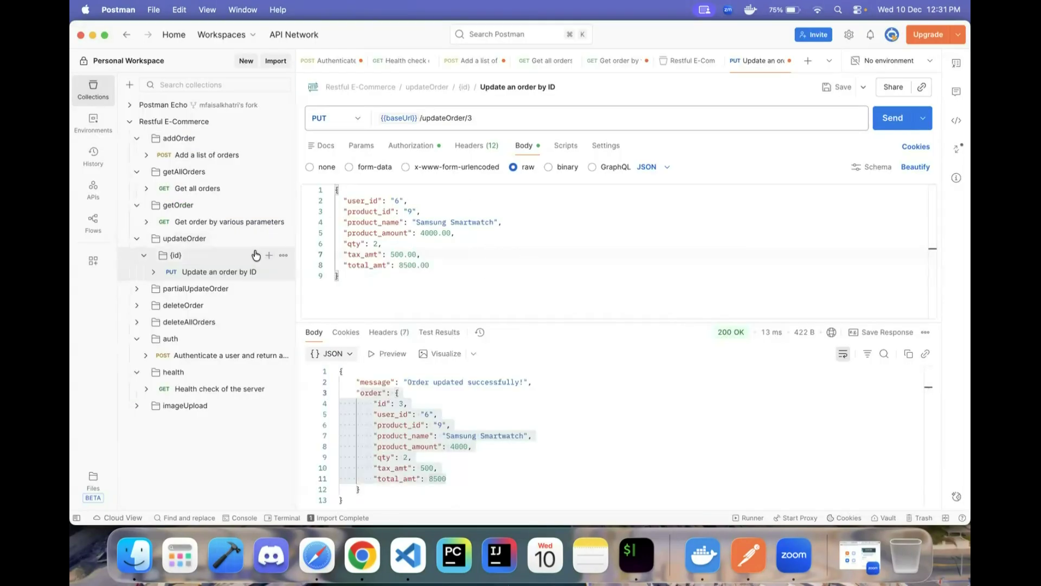
- Clear the bearerToken value in the Restful E-Commerce collection variables
{"action": "left_click", "coordinate": [206, 122]}
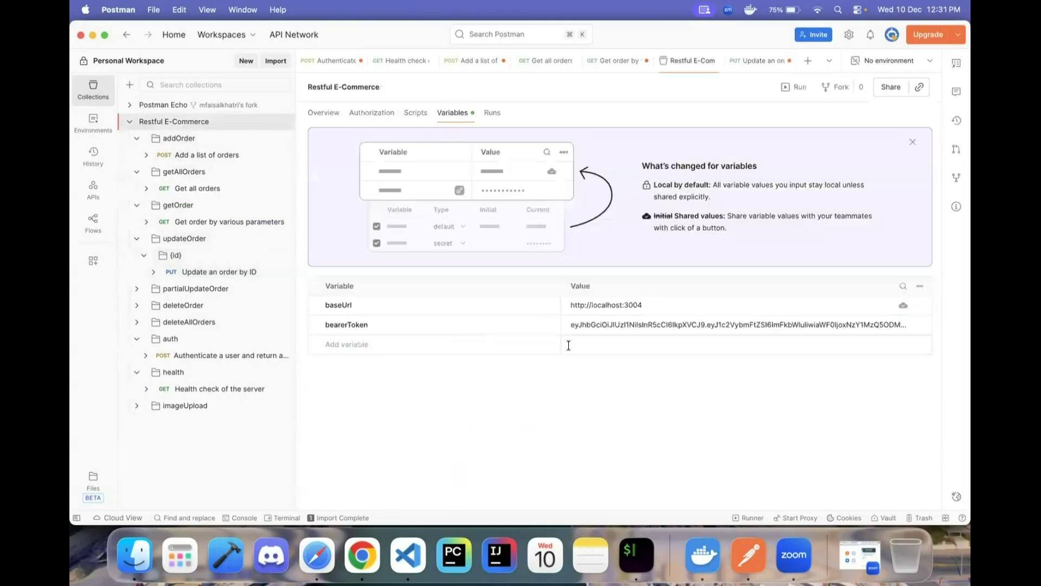
{"action": "left_click", "coordinate": [597, 325]}
{"action": "key", "text": "super+a"}
{"action": "key", "text": "BackSpace"}
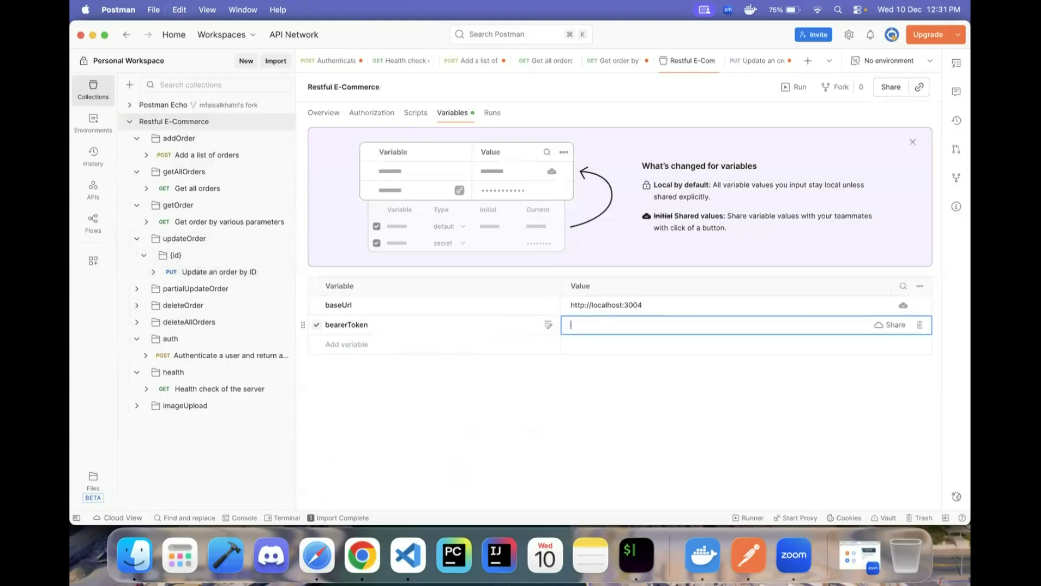
{"action": "left_click", "coordinate": [587, 415]}
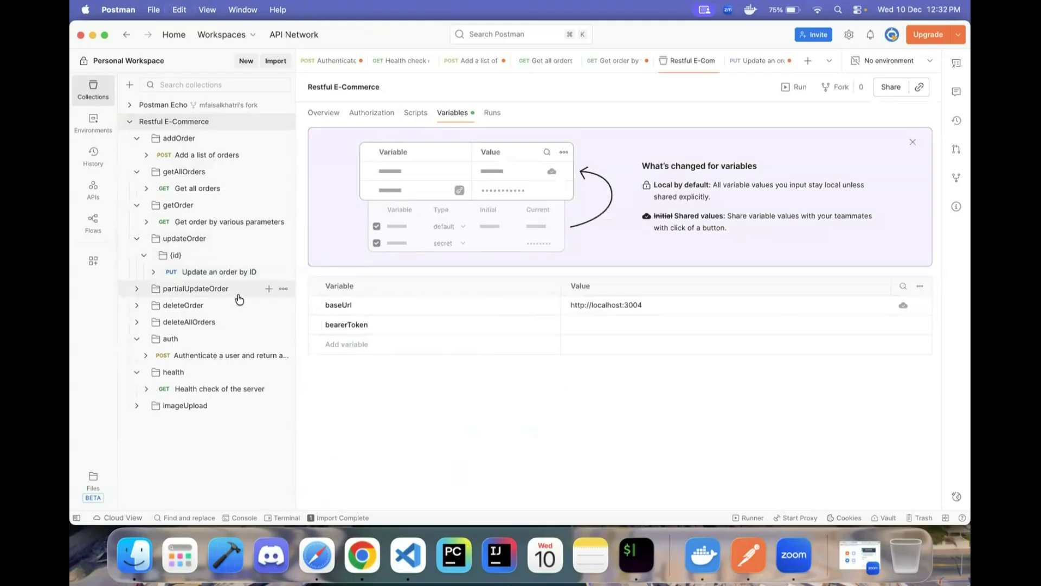
- Resend the Update an order by ID PUT without a token and compare the 403 with the documented response
{"action": "left_click", "coordinate": [201, 271]}
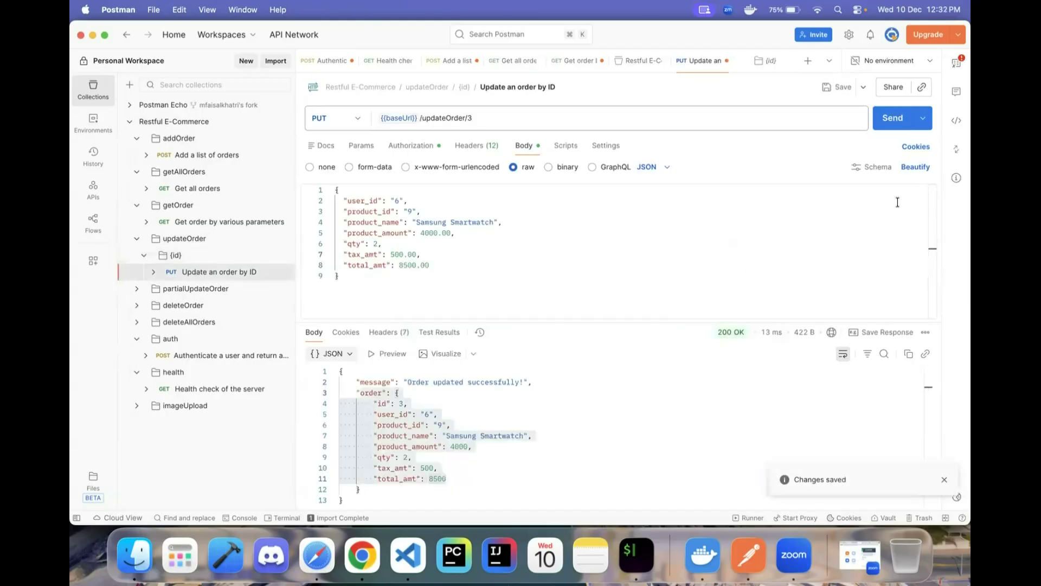
{"action": "left_click", "coordinate": [892, 117]}
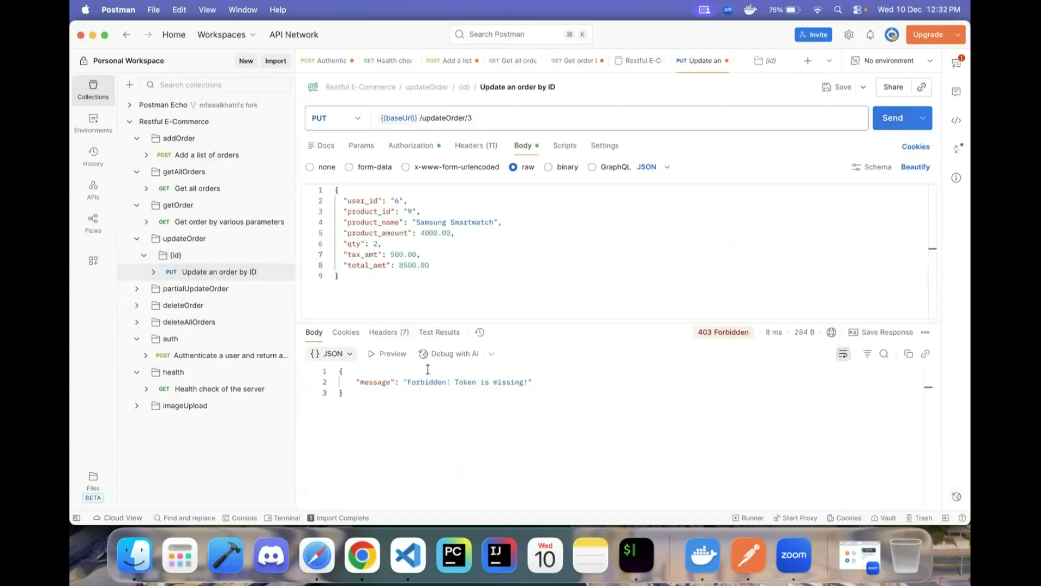
{"action": "key", "text": "super+Tab"}
{"action": "left_click_drag", "start_coordinate": [148, 379], "coordinate": [317, 381]}
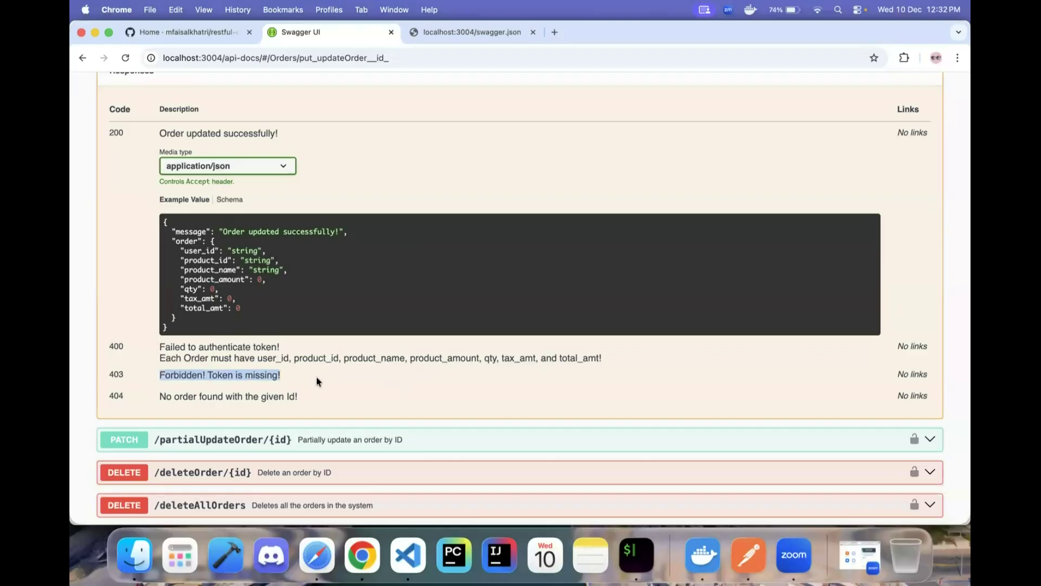
{"action": "key", "text": "super+Tab"}
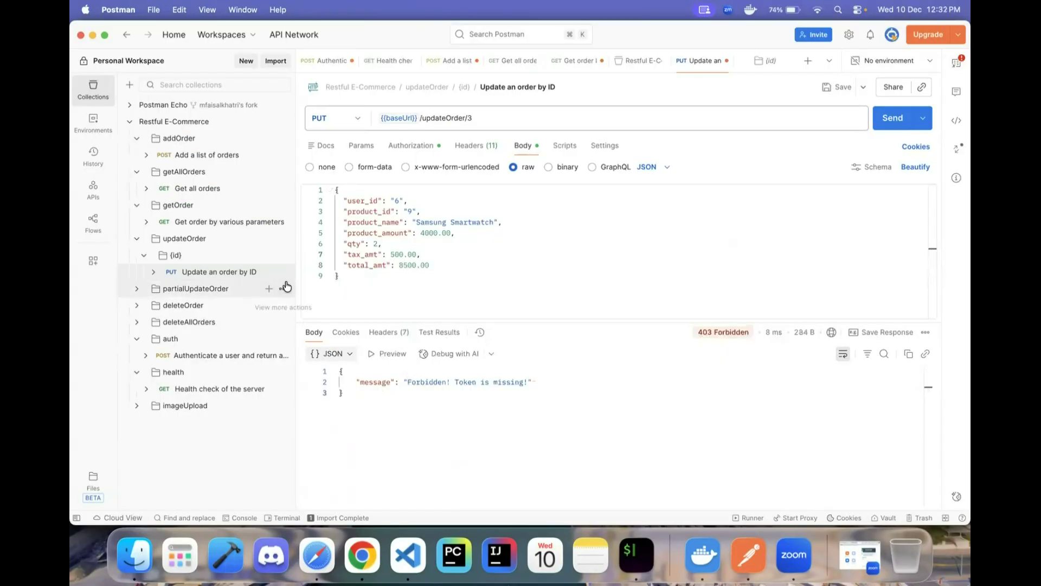
- Undo a wrong paste into bearerToken and copy the JWT from the authentication response
{"action": "left_click", "coordinate": [210, 121]}
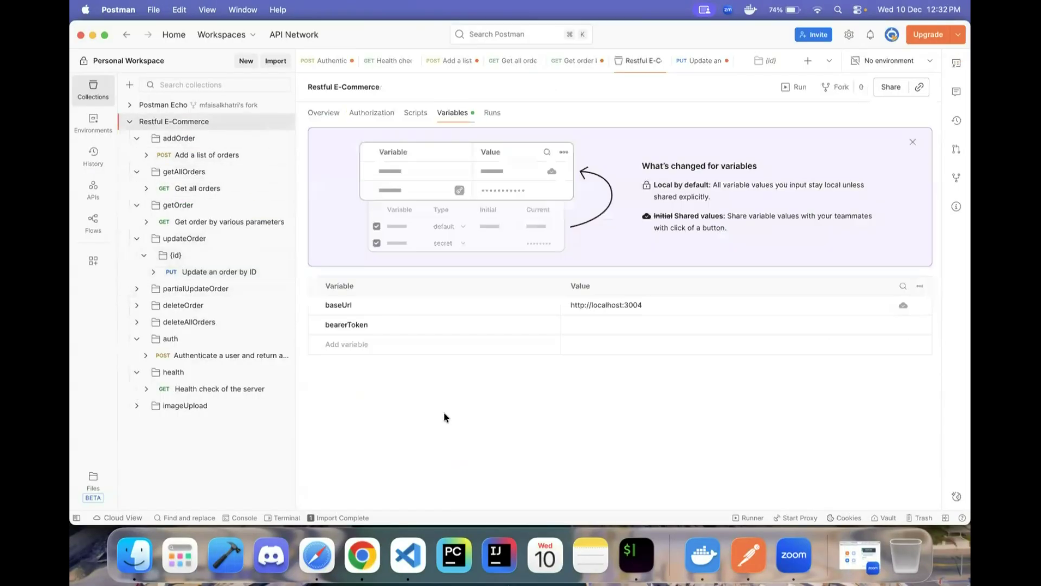
{"action": "left_click", "coordinate": [592, 321]}
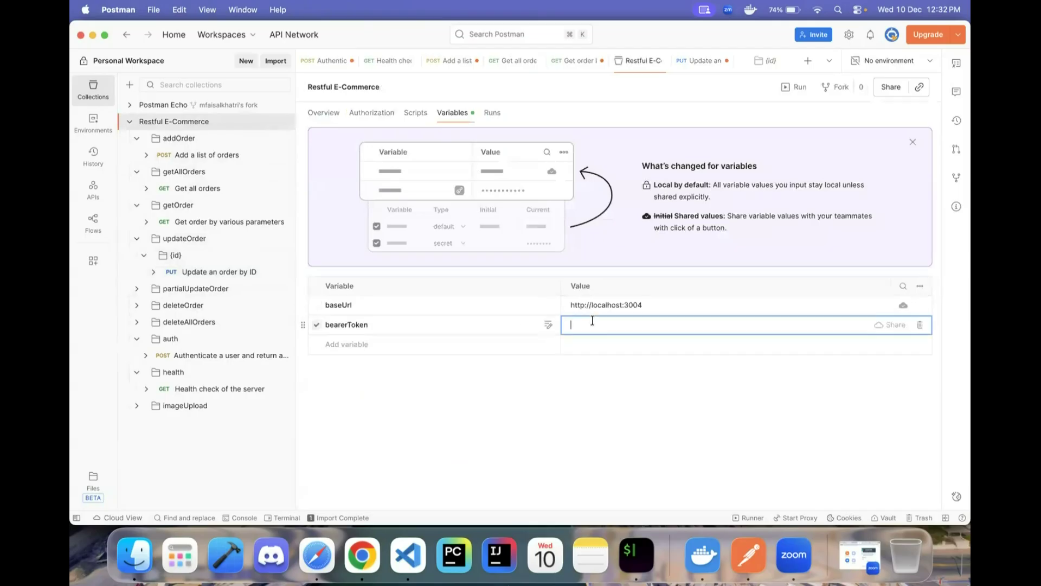
{"action": "key", "text": "super+v"}
{"action": "key", "text": "super+z"}
{"action": "left_click", "coordinate": [274, 356]}
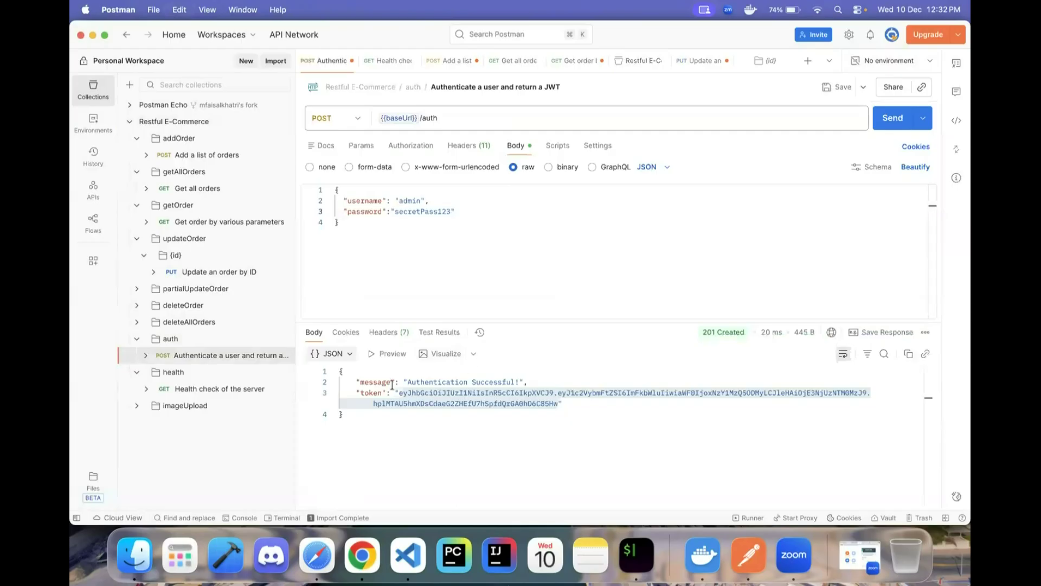
{"action": "left_click_drag", "start_coordinate": [399, 393], "coordinate": [558, 404]}
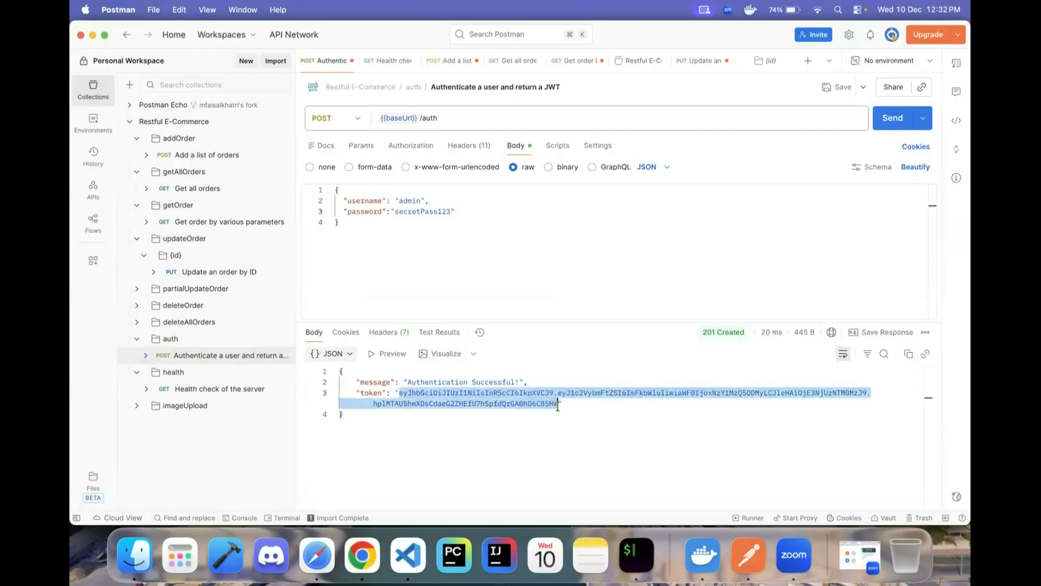
- Store the fresh JWT in bearerToken and resend the PUT, now getting 200 OK
{"action": "left_click", "coordinate": [251, 273]}
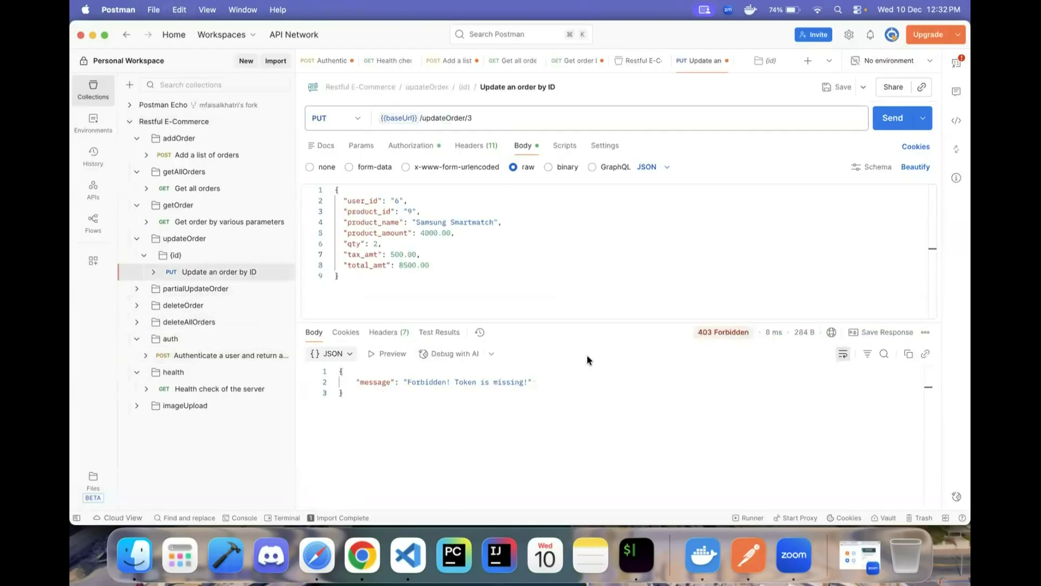
{"action": "left_click", "coordinate": [208, 123]}
{"action": "left_click", "coordinate": [592, 326]}
{"action": "key", "text": "super+v"}
{"action": "left_click", "coordinate": [707, 445]}
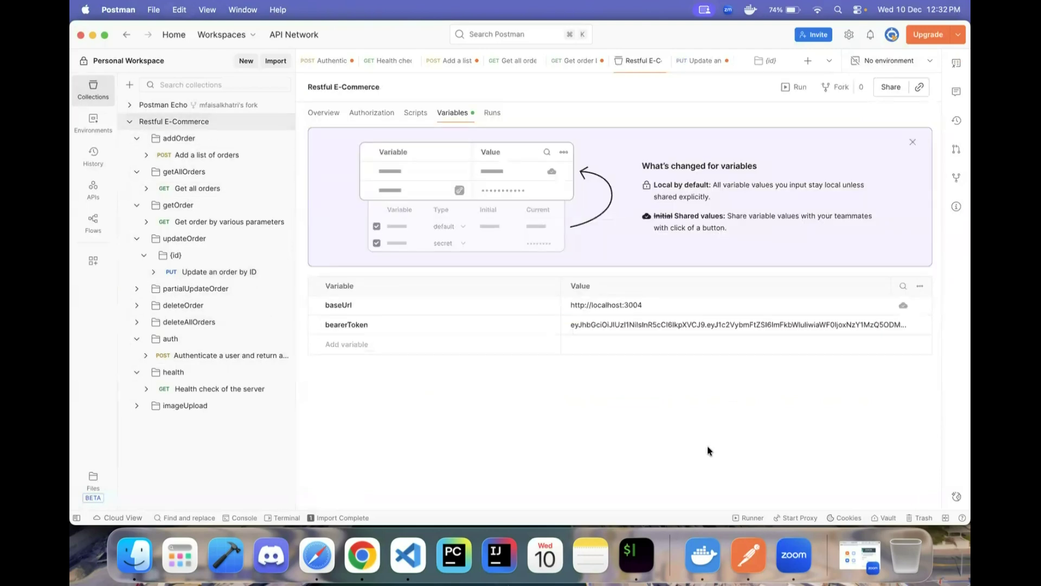
{"action": "left_click", "coordinate": [235, 272]}
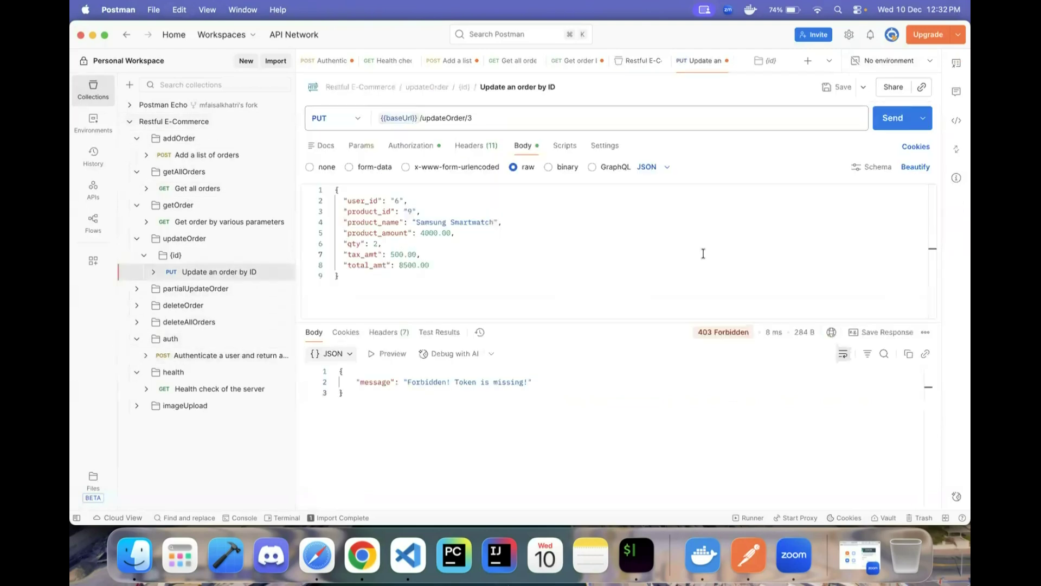
{"action": "left_click", "coordinate": [896, 130]}
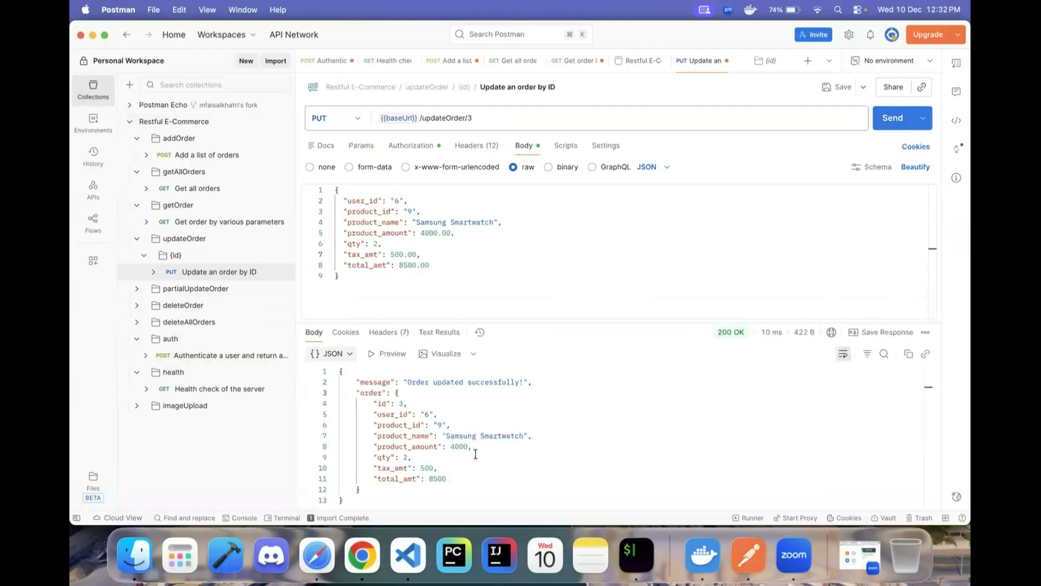
- Change the URL's order id from 3 to 6 and highlight the documented 404 message
{"action": "key", "text": "super+Tab"}
{"action": "left_click", "coordinate": [336, 379]}
{"action": "key", "text": "super+Tab"}
{"action": "key", "text": "BackSpace"}
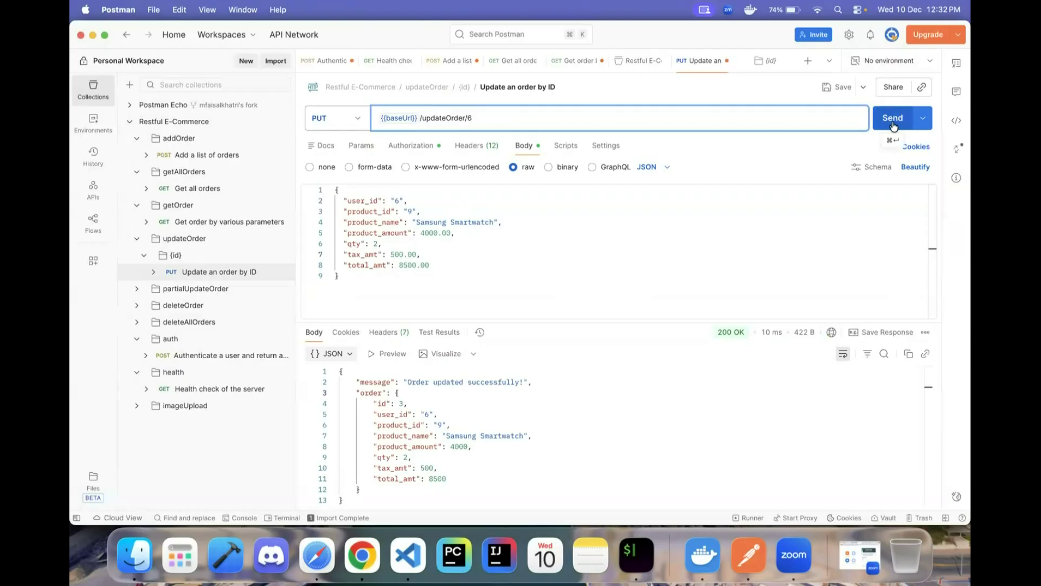
{"action": "key", "text": "super+Tab"}
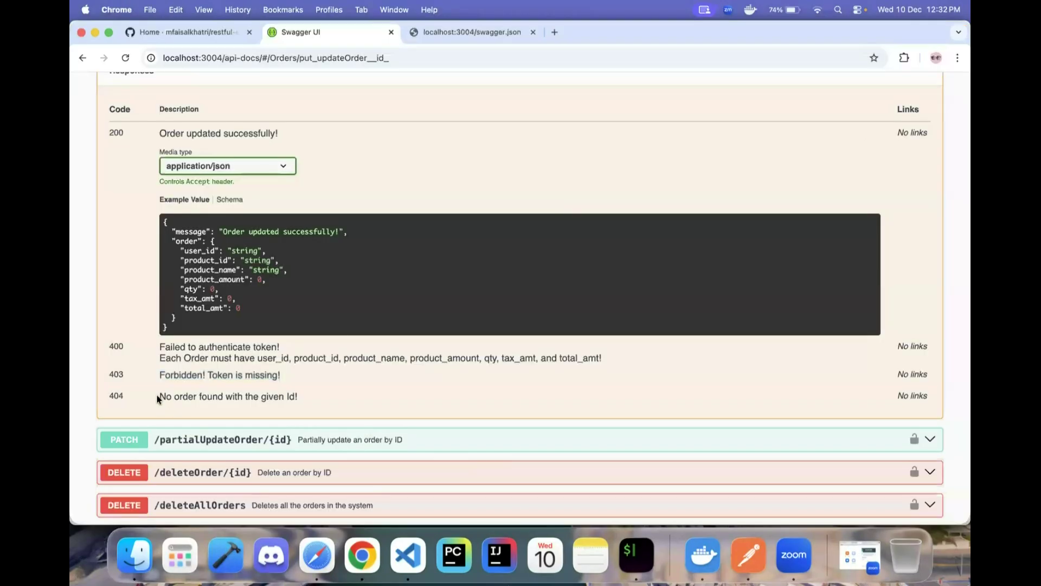
{"action": "left_click_drag", "start_coordinate": [158, 397], "coordinate": [322, 399]}
{"action": "key", "text": "super+Tab"}
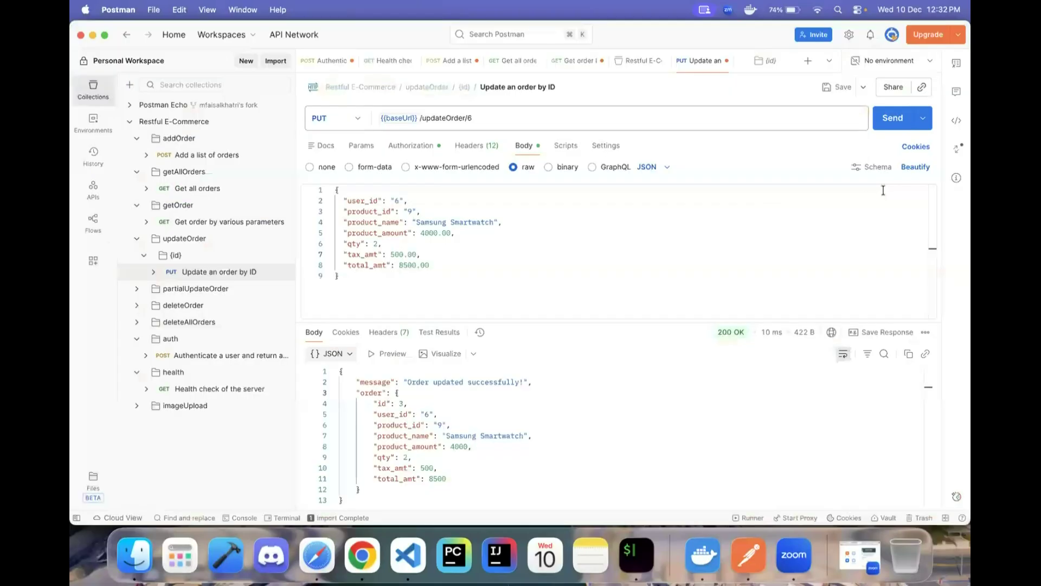
- Send the update for order 6 and match its 404 'No Order found with the given Order Id!' to the docs
{"action": "left_click", "coordinate": [892, 121]}
{"action": "key", "text": "super+Tab"}
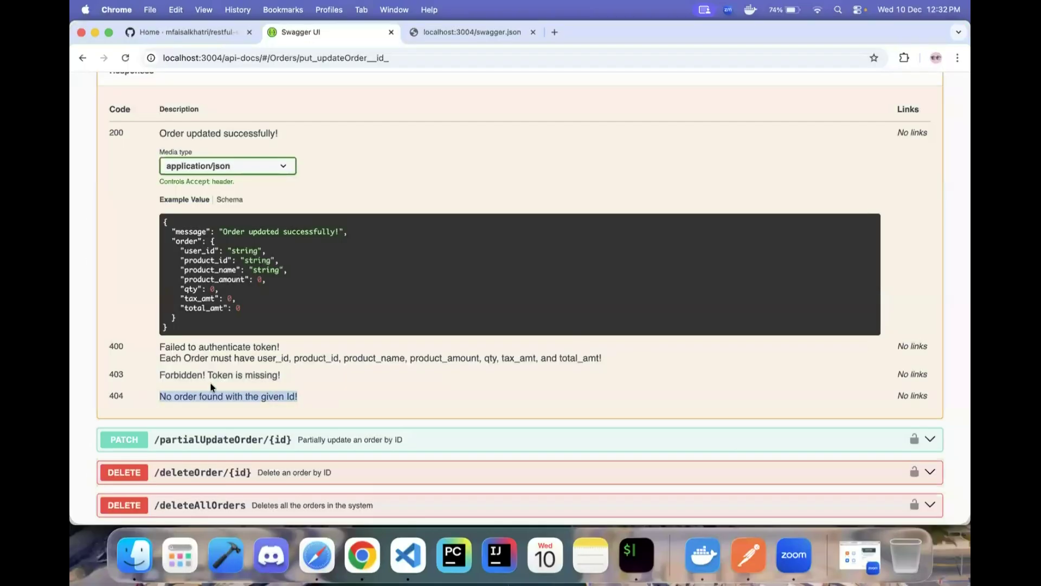
{"action": "double_click", "coordinate": [113, 395]}
{"action": "key", "text": "super+Tab"}
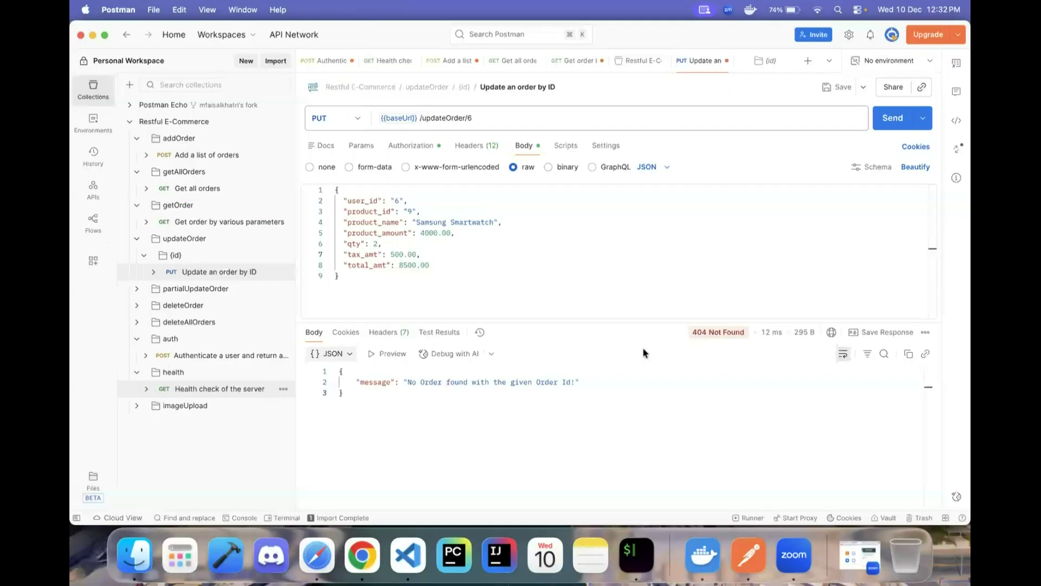
{"action": "mouse_move", "coordinate": [778, 333]}
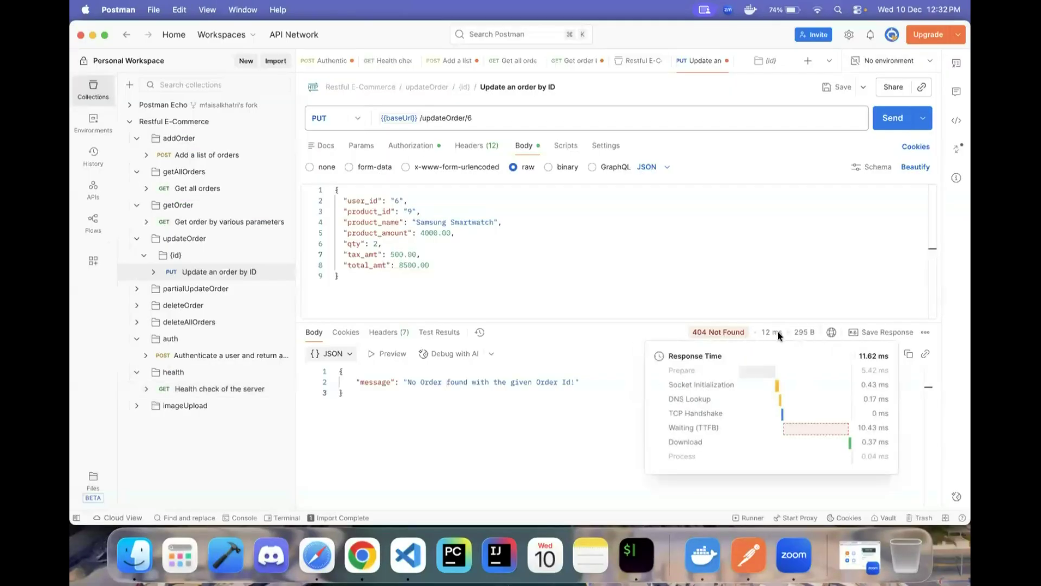
{"action": "left_click_drag", "start_coordinate": [374, 408], "coordinate": [322, 367]}
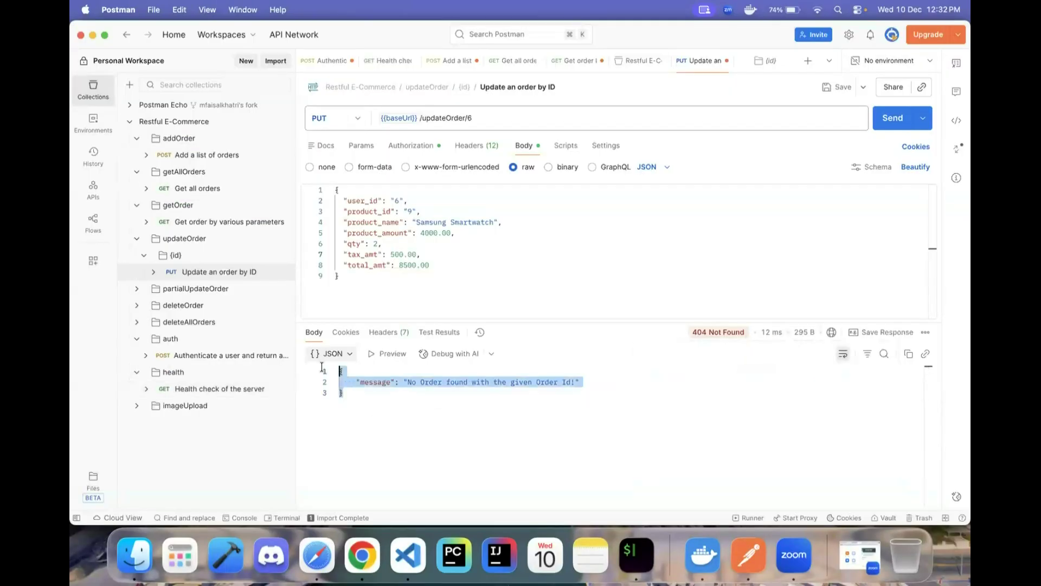
{"action": "left_click", "coordinate": [405, 394]}
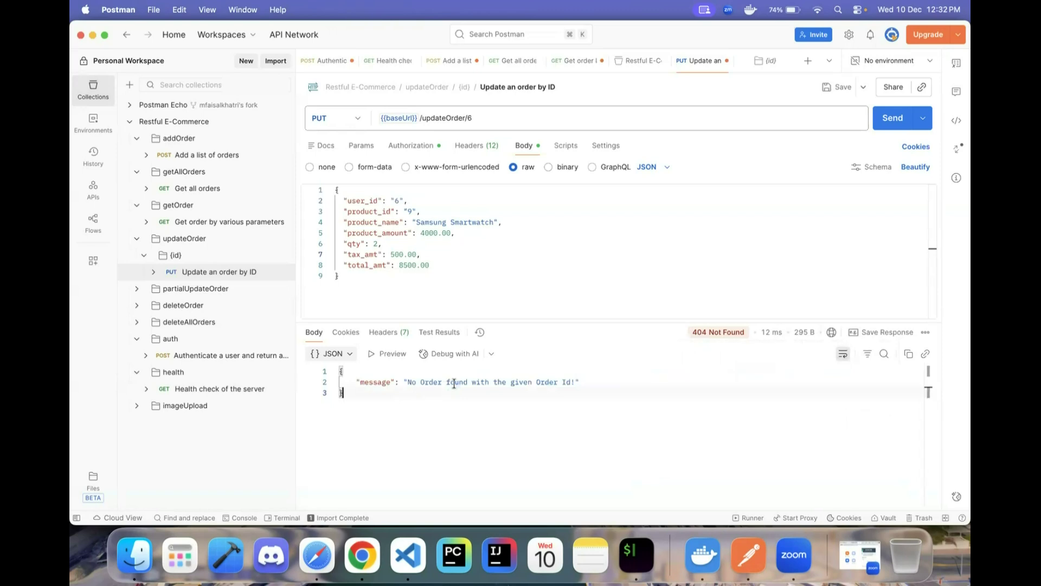
{"action": "left_click_drag", "start_coordinate": [407, 382], "coordinate": [591, 386]}
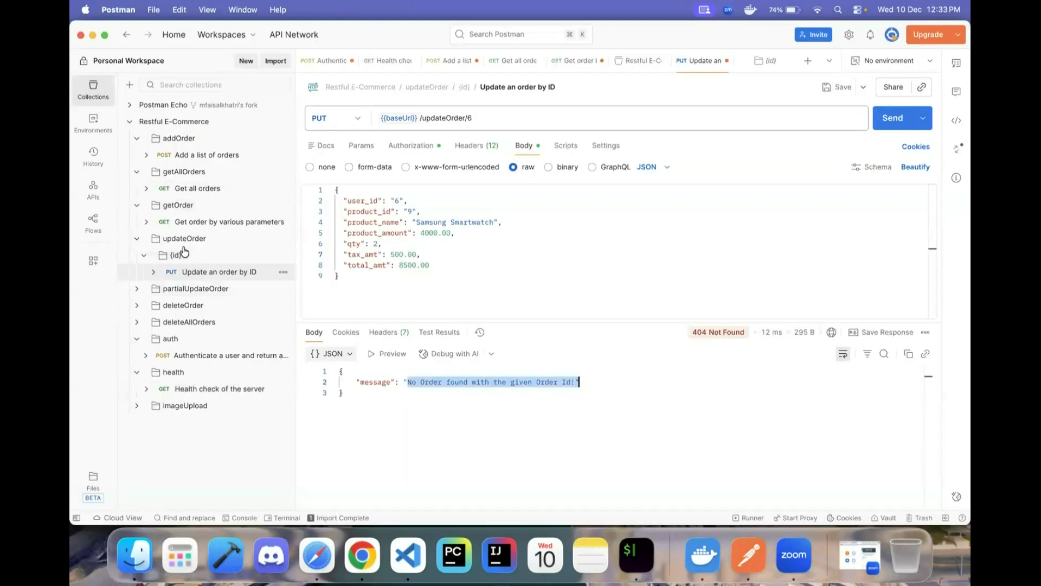
{"action": "left_click", "coordinate": [185, 239]}
- Open the partialUpdateOrder > {id} PATCH request and view its Bearer Token authorization using bearerToken
{"action": "left_click", "coordinate": [195, 291]}
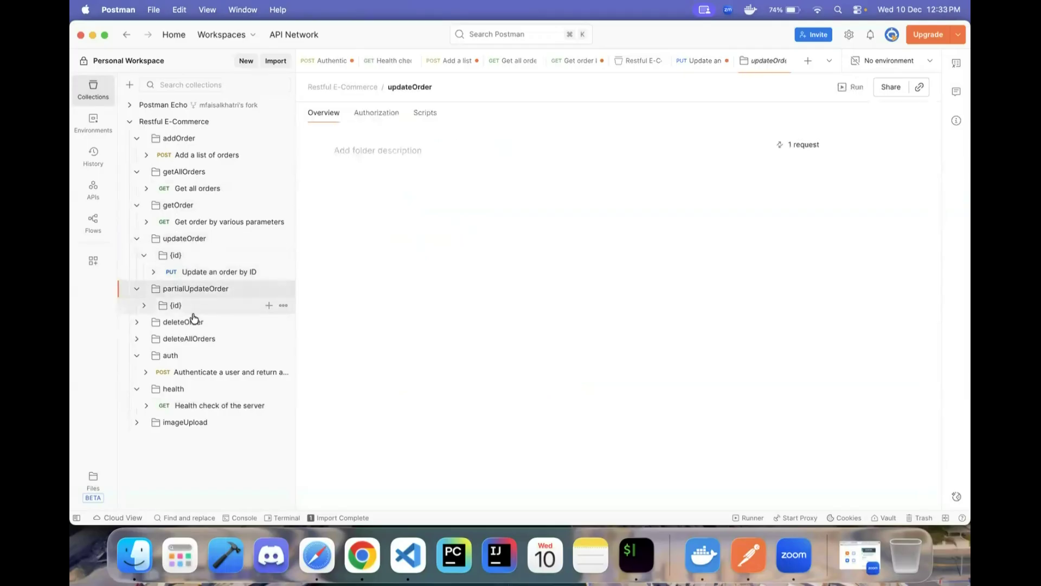
{"action": "left_click", "coordinate": [194, 307]}
{"action": "left_click", "coordinate": [217, 325]}
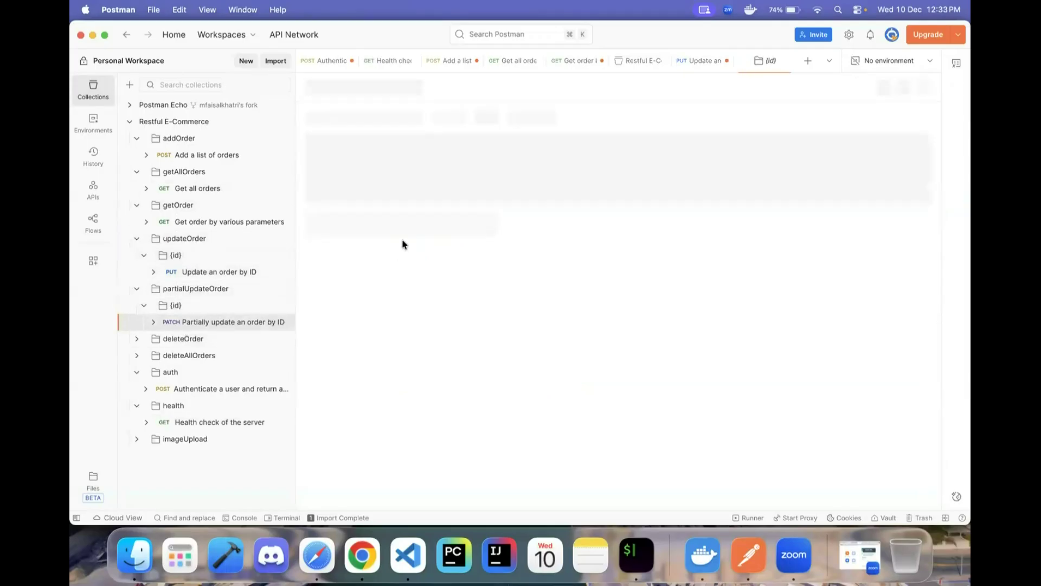
{"action": "left_click", "coordinate": [424, 155]}
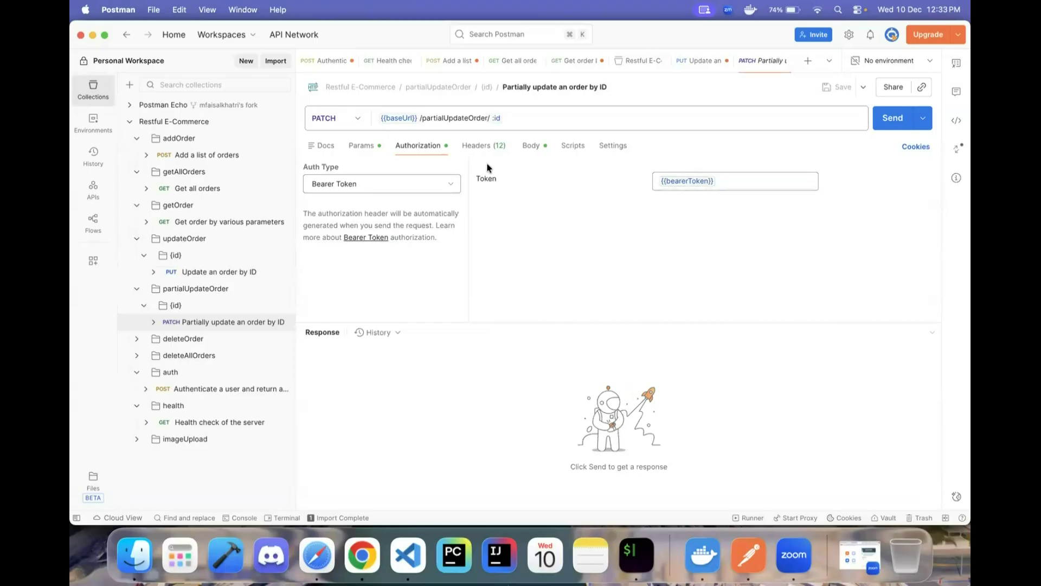
- Open a blank line in the PATCH body and change the URL's order id to 3
{"action": "left_click", "coordinate": [534, 145]}
{"action": "left_click", "coordinate": [392, 200]}
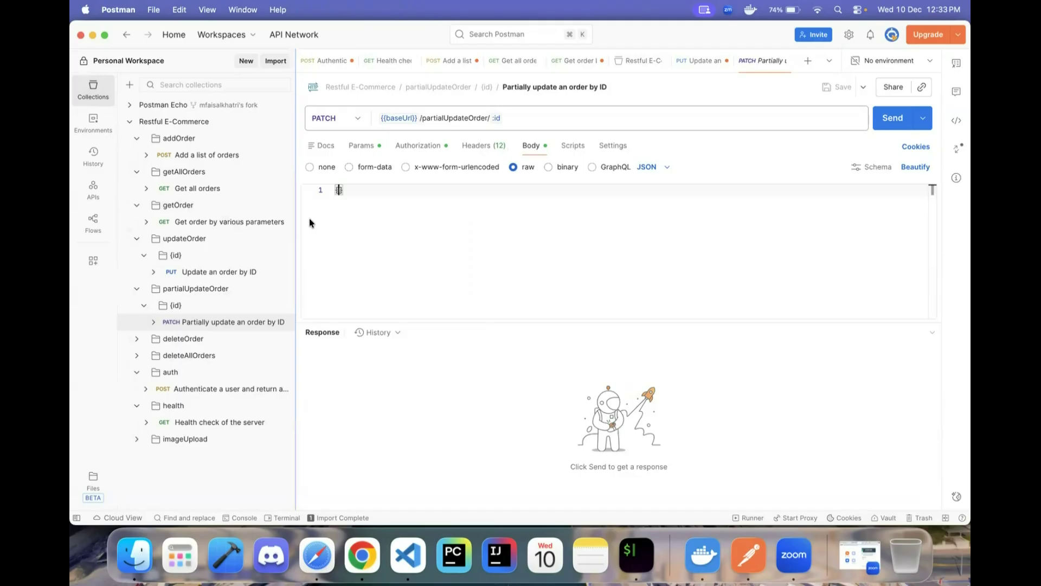
{"action": "key", "text": "Return"}
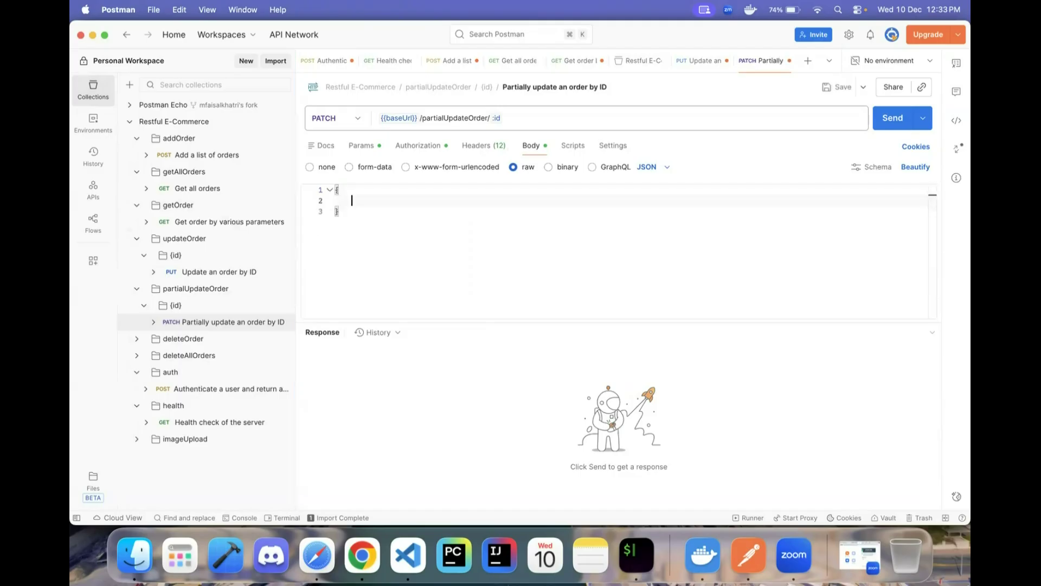
{"action": "left_click", "coordinate": [523, 117]}
{"action": "key", "text": "BackSpace"}
{"action": "key", "text": "BackSpace"}
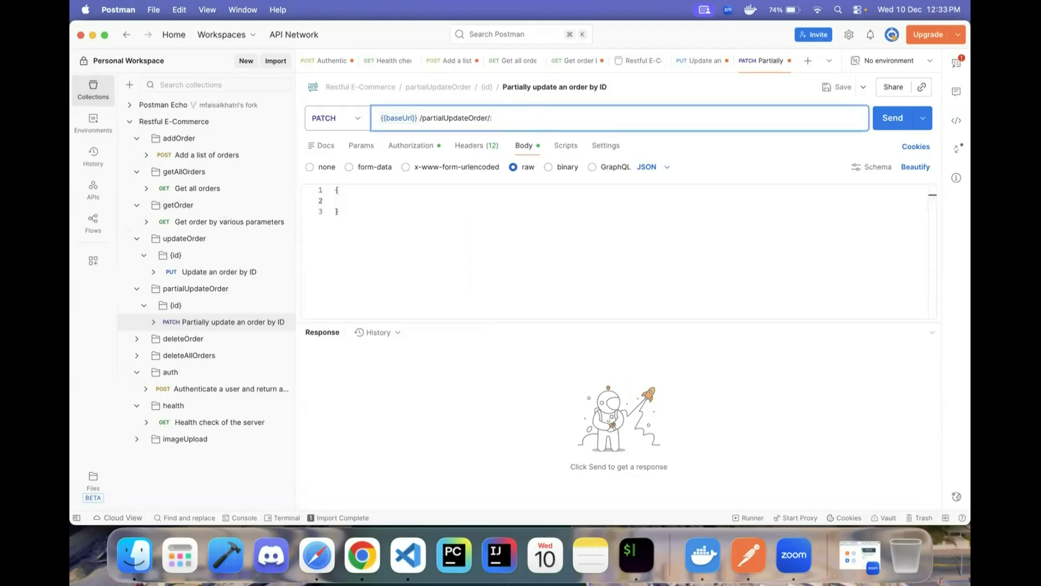
{"action": "type", "text": "3"}
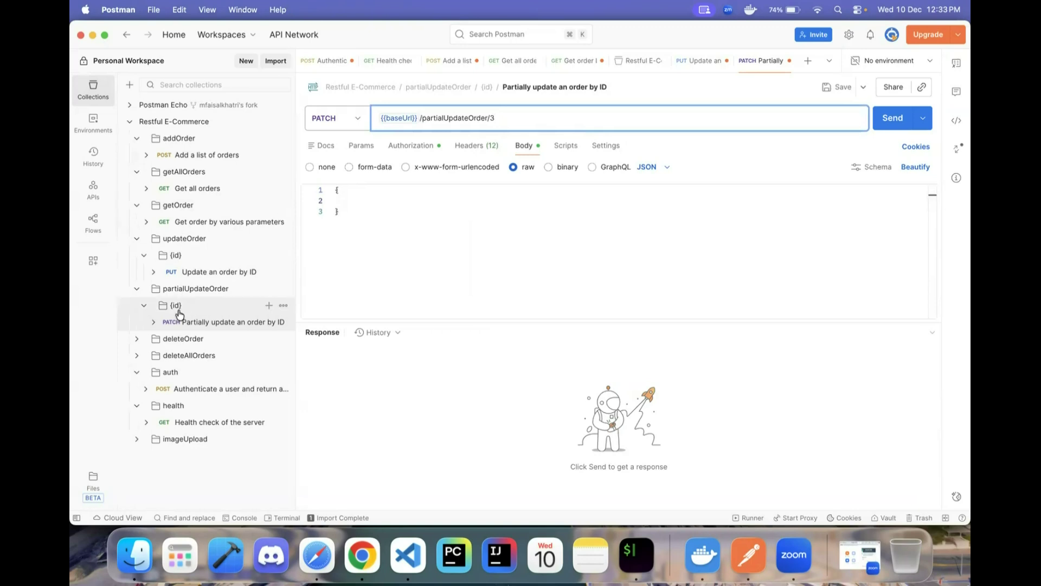
- Copy the four amount lines (product_amount through total_amt) from the PUT request's body
{"action": "left_click", "coordinate": [225, 271]}
{"action": "left_click", "coordinate": [433, 208]}
{"action": "key", "text": "super+Left"}
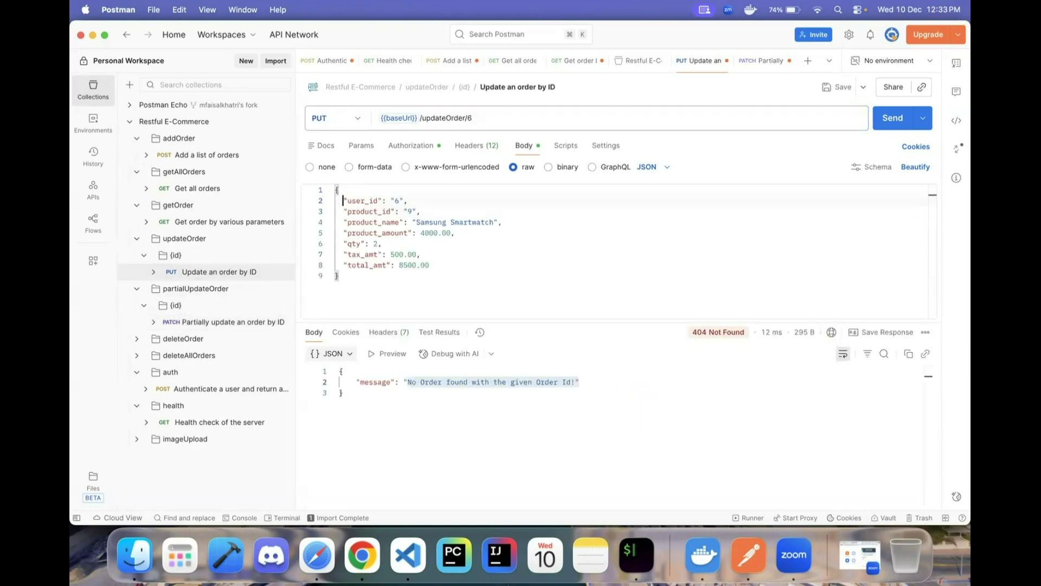
{"action": "key", "text": "super+shift+Right"}
{"action": "key", "text": "shift+Down"}
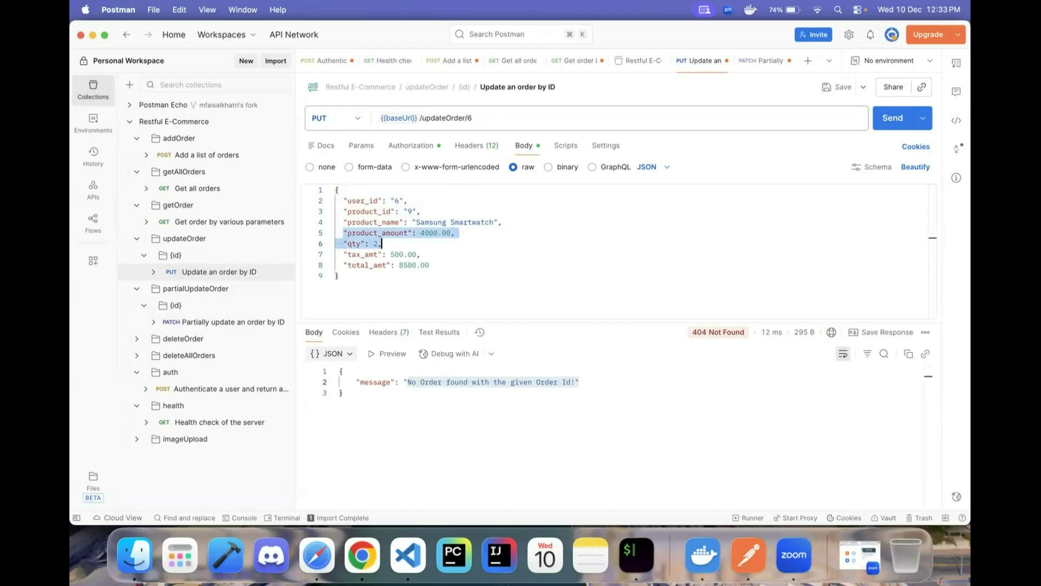
{"action": "key", "text": "super+c"}
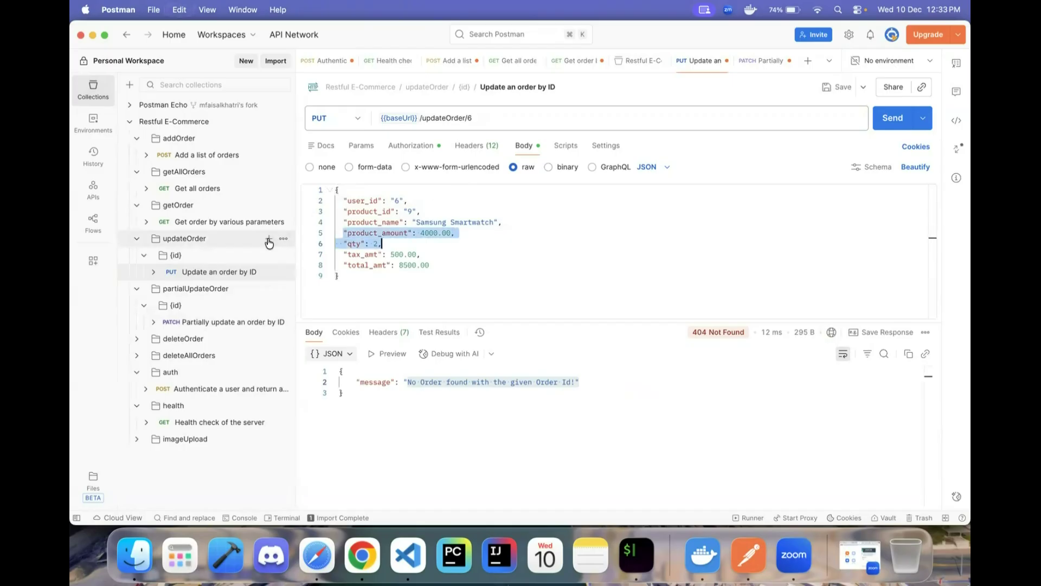
{"action": "key", "text": "shift+Down"}
{"action": "key", "text": "shift+Down"}
{"action": "key", "text": "super+c"}
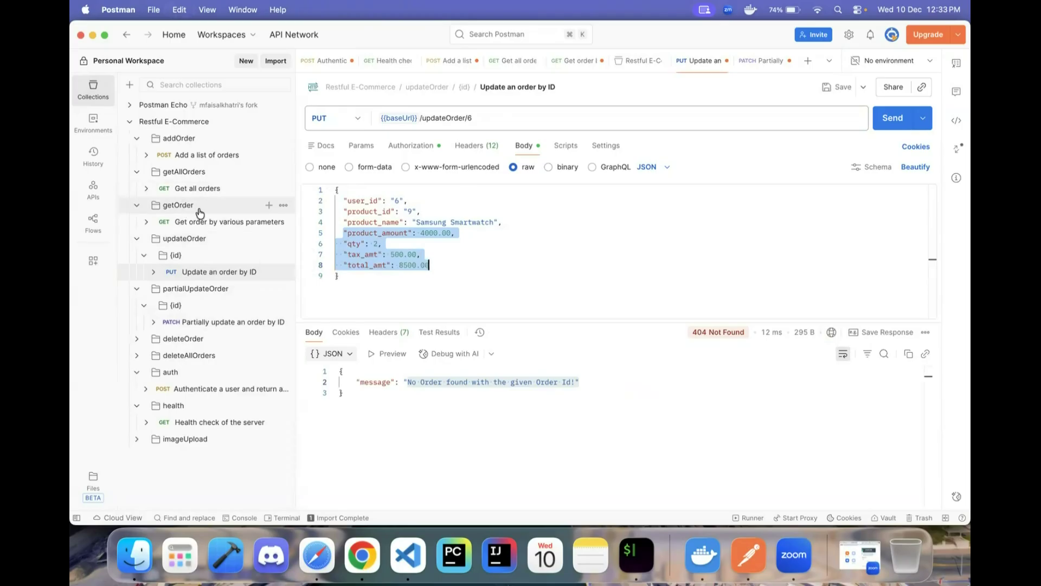
- Paste the four amount fields into the PATCH body and set product_amount to 5000.00
{"action": "left_click", "coordinate": [206, 322]}
{"action": "left_click", "coordinate": [414, 199]}
{"action": "key", "text": "super+v"}
{"action": "key", "text": "BackSpace"}
{"action": "key", "text": "BackSpace"}
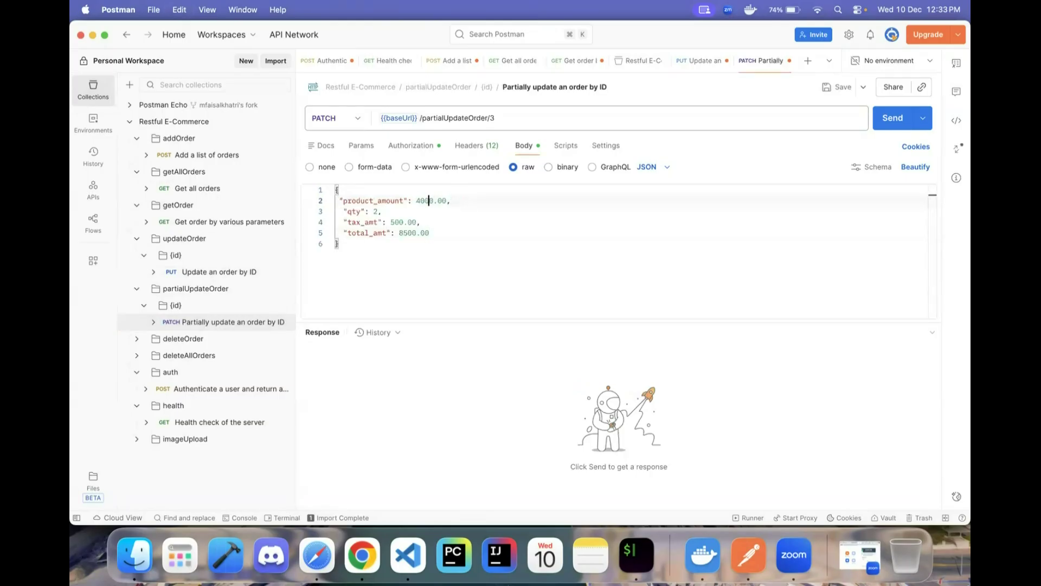
{"action": "key", "text": "BackSpace"}
{"action": "type", "text": "5"}
{"action": "key", "text": "Down"}
{"action": "key", "text": "Left"}
- Set qty to 3 and tax_amt to 700.00, and clear the old 8500.00 total
{"action": "key", "text": "BackSpace"}
{"action": "type", "text": "3"}
{"action": "key", "text": "Down"}
{"action": "key", "text": "BackSpace"}
{"action": "type", "text": "7"}
{"action": "key", "text": "Down"}
{"action": "key", "text": "Right"}
{"action": "key", "text": "shift+End"}
{"action": "key", "text": "BackSpace"}
- Send the PATCH for order 3 and highlight the returned 5000, 3, 700 and 15700 fields
{"action": "left_click", "coordinate": [895, 122]}
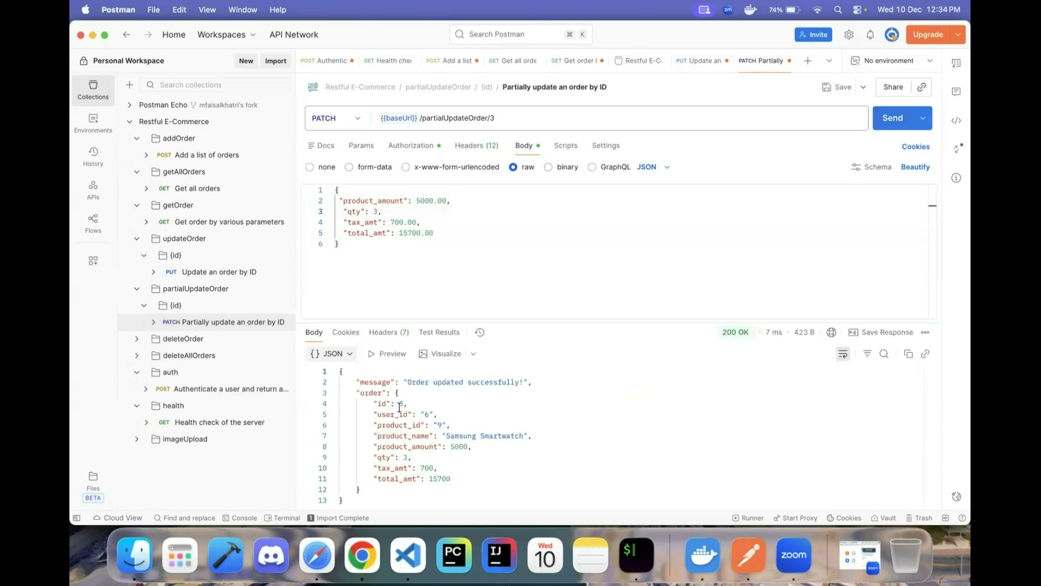
{"action": "left_click_drag", "start_coordinate": [357, 392], "coordinate": [415, 479]}
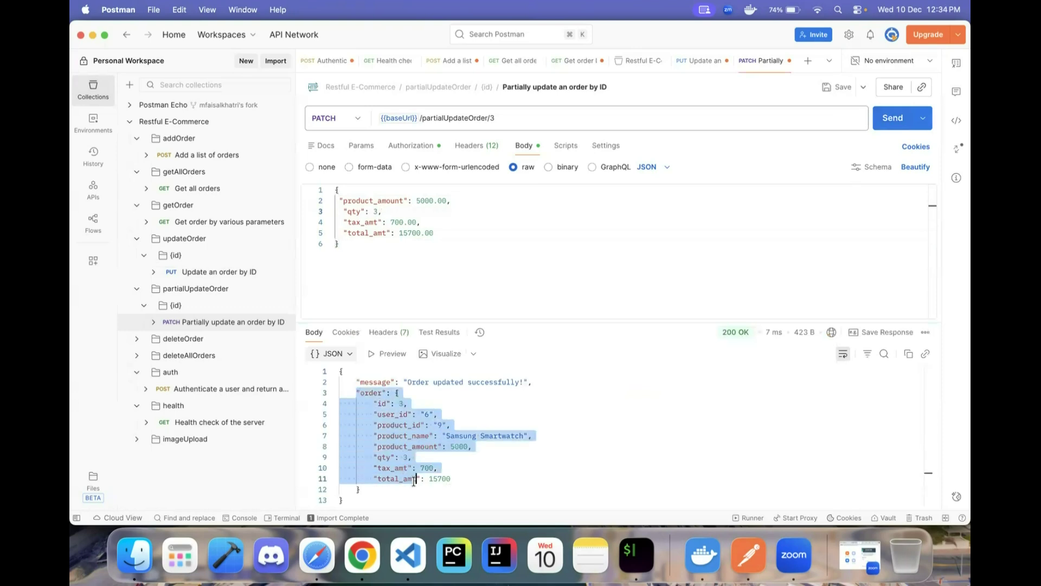
{"action": "left_click", "coordinate": [379, 496]}
{"action": "left_click_drag", "start_coordinate": [379, 491], "coordinate": [347, 392]}
{"action": "left_click", "coordinate": [483, 403]}
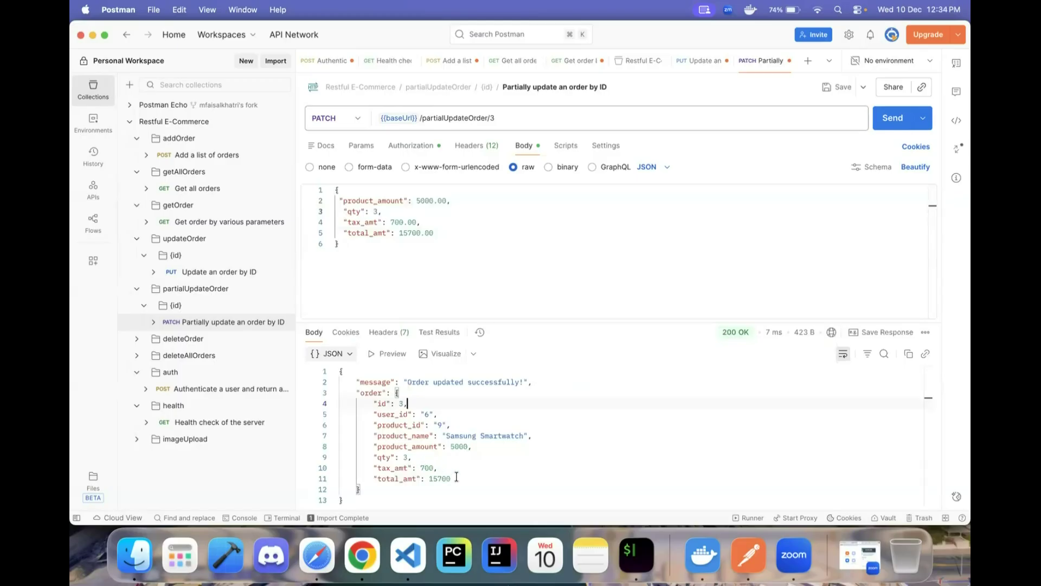
{"action": "left_click_drag", "start_coordinate": [457, 477], "coordinate": [337, 445]}
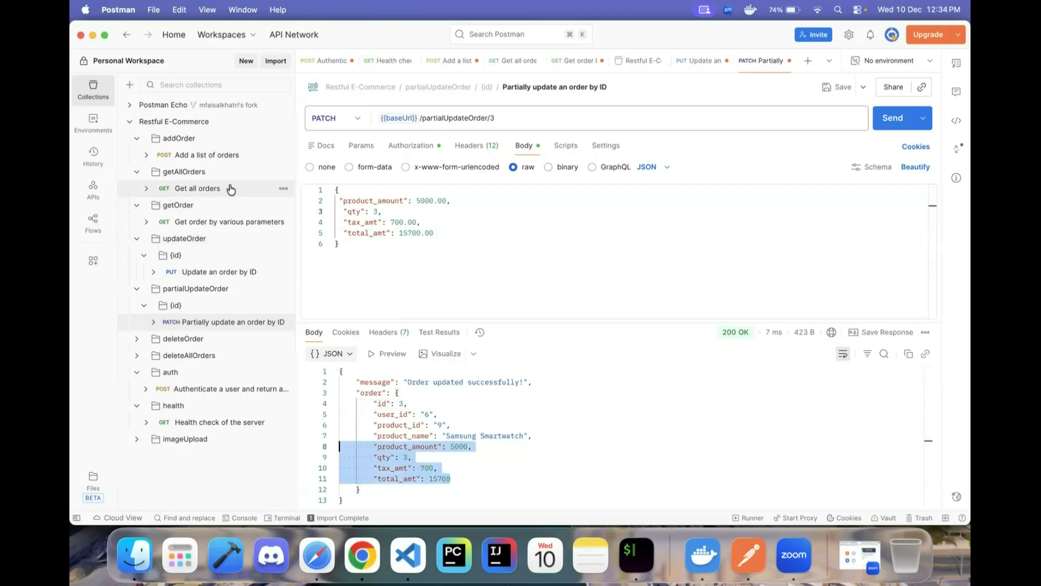
- Rerun the getOrder lookup for id=3, verify amounts 5000 through 15700, then expand deleteOrder
{"action": "left_click", "coordinate": [197, 188]}
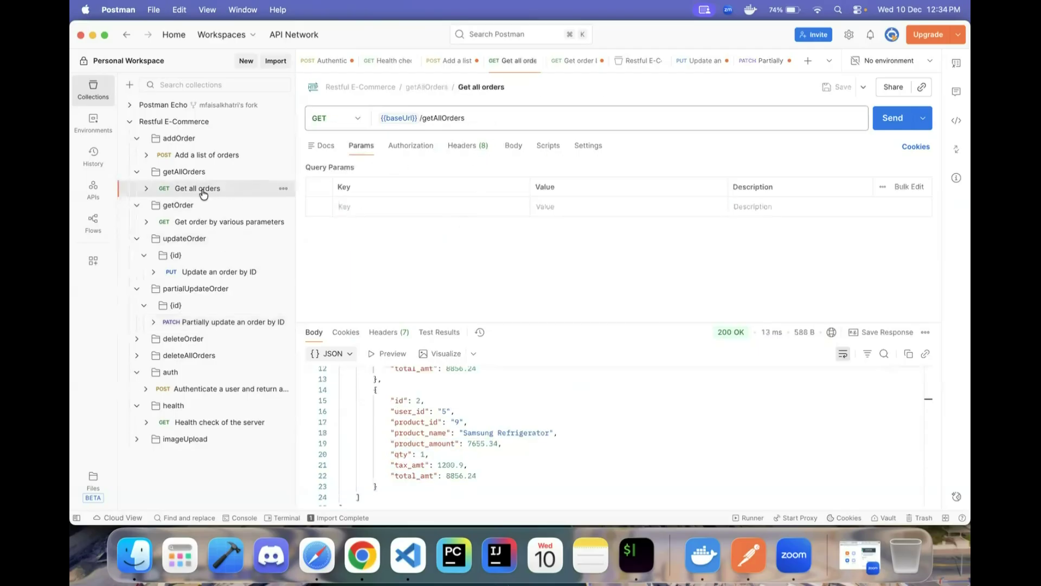
{"action": "left_click", "coordinate": [216, 222]}
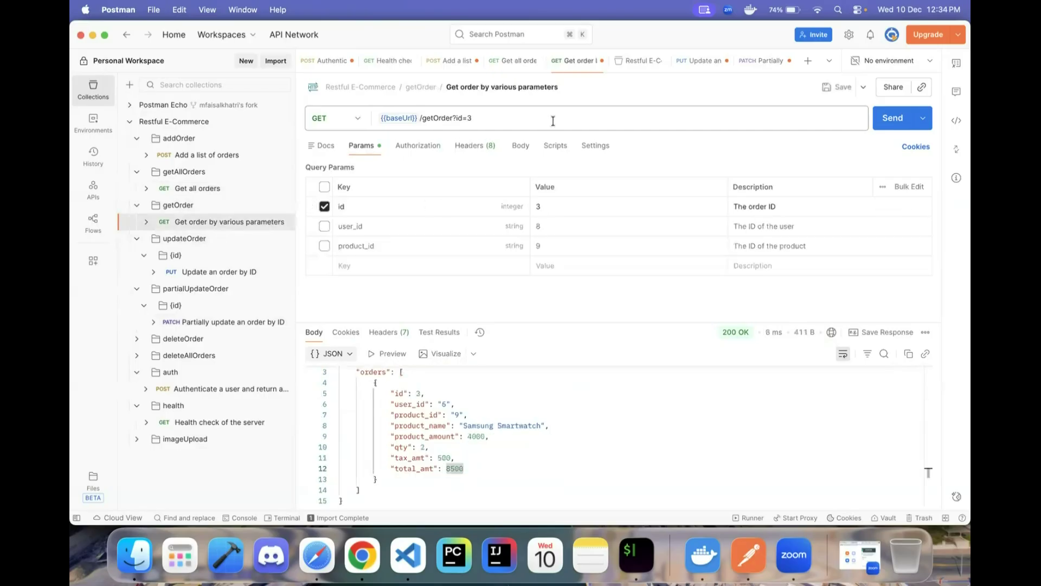
{"action": "left_click", "coordinate": [893, 118]}
{"action": "left_click_drag", "start_coordinate": [394, 437], "coordinate": [498, 464]}
{"action": "left_click", "coordinate": [449, 452]}
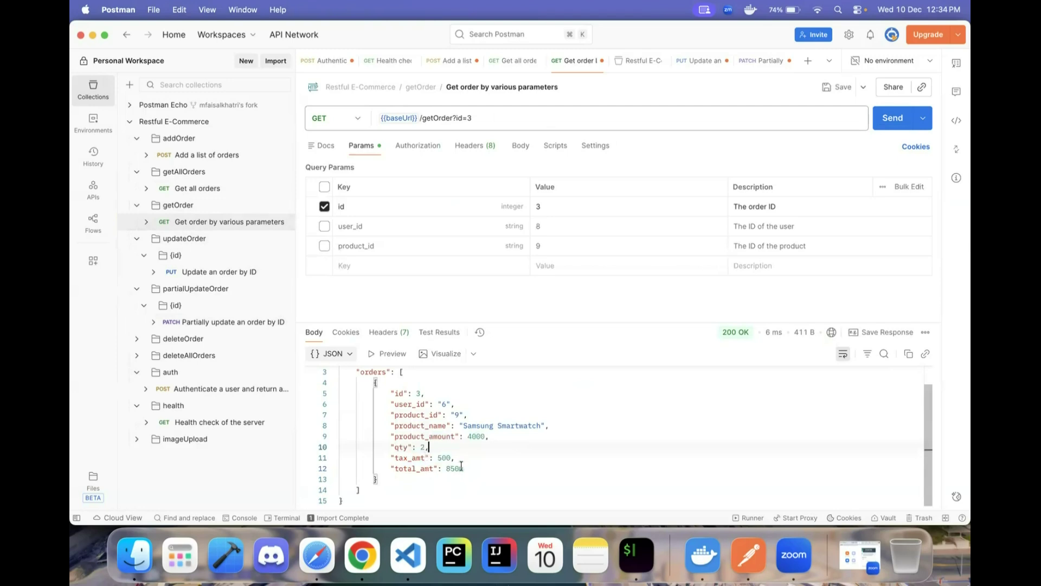
{"action": "left_click", "coordinate": [890, 122]}
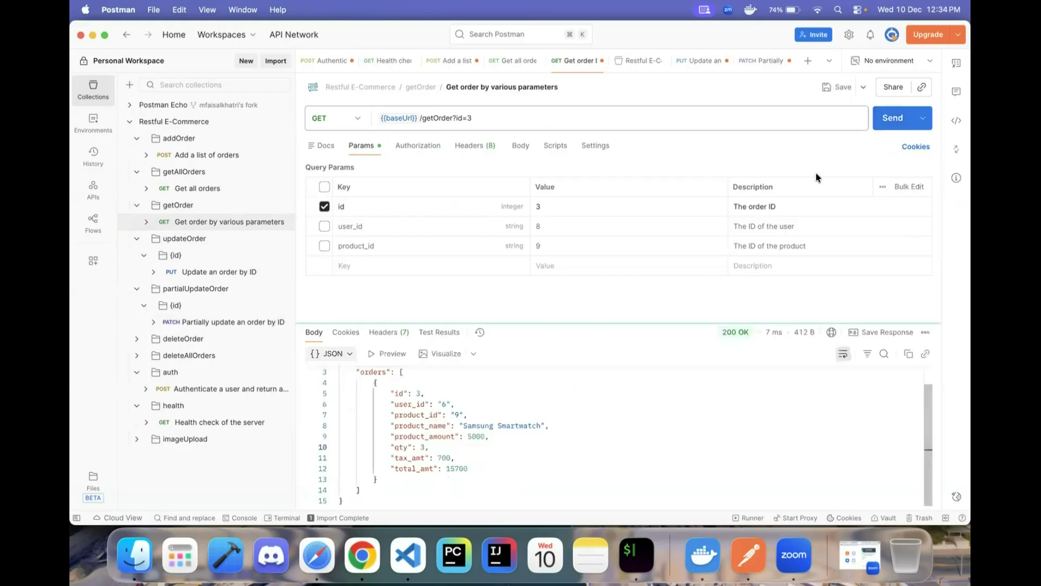
{"action": "left_click_drag", "start_coordinate": [376, 437], "coordinate": [481, 467]}
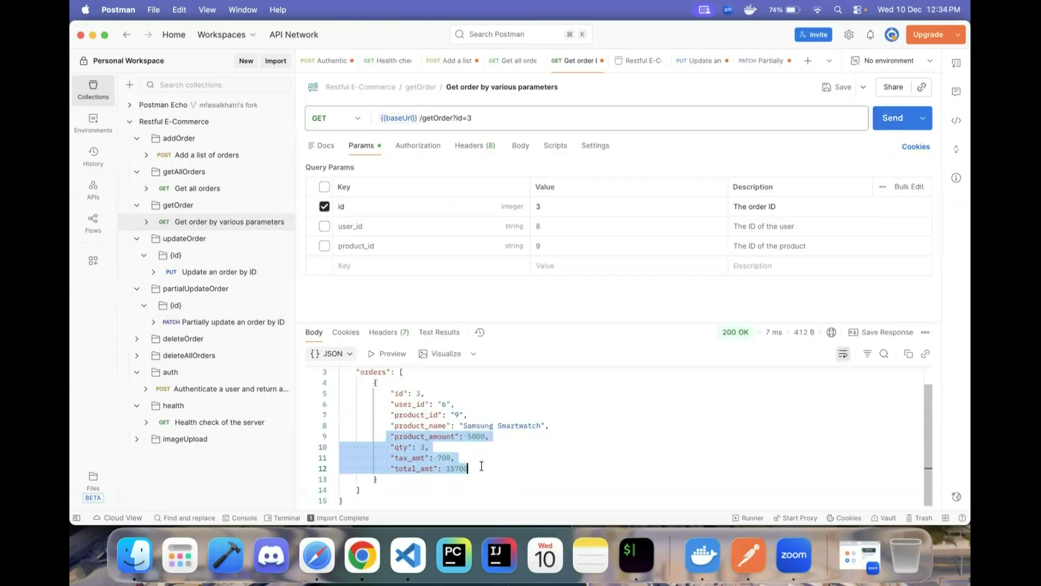
{"action": "left_click", "coordinate": [213, 340]}
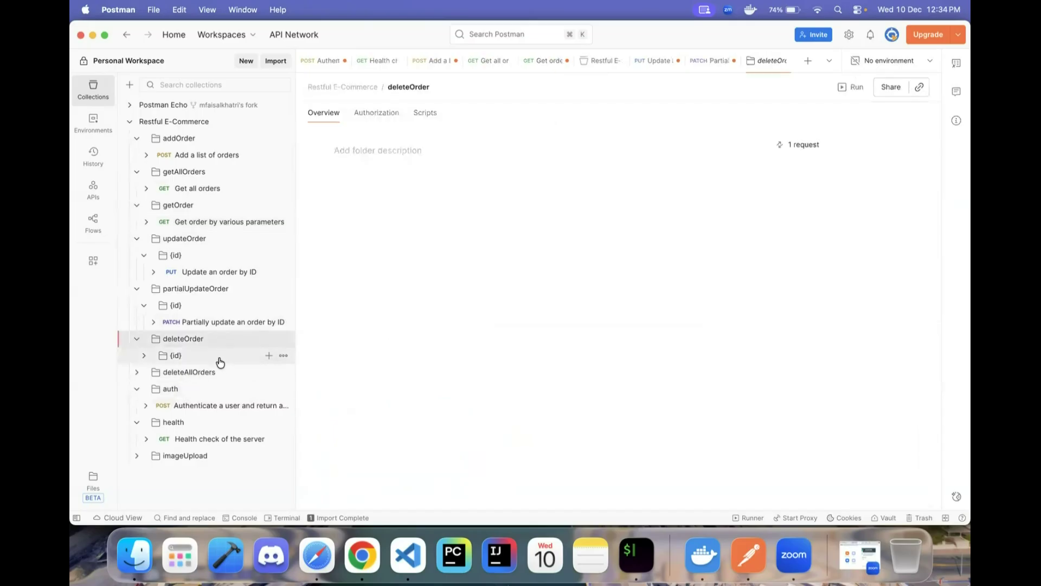
- Open Delete an order by ID and check its bearer token authorization and body
{"action": "left_click", "coordinate": [220, 360]}
{"action": "left_click", "coordinate": [249, 372]}
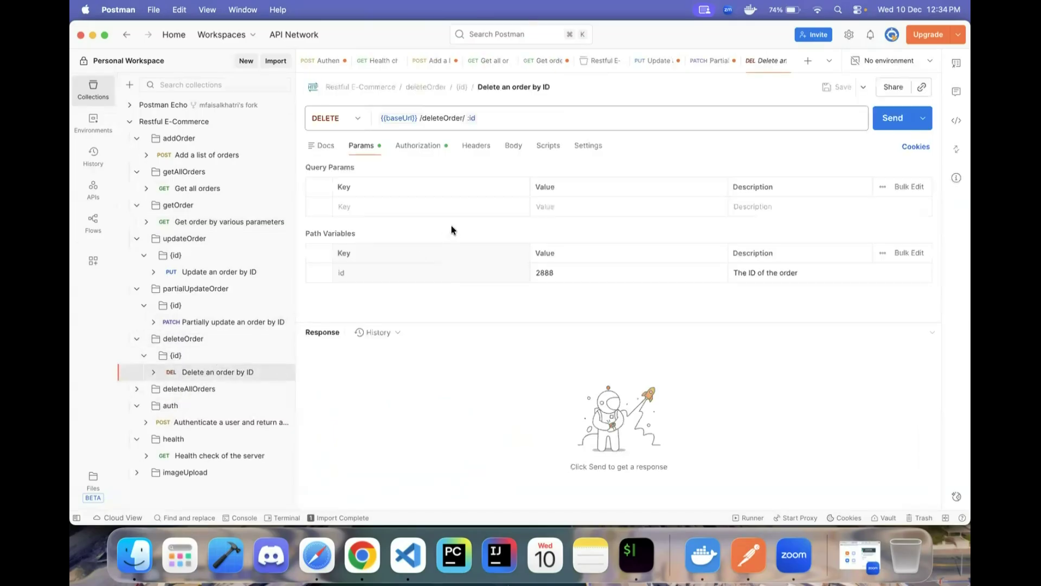
{"action": "left_click", "coordinate": [423, 146]}
{"action": "mouse_move", "coordinate": [696, 176]}
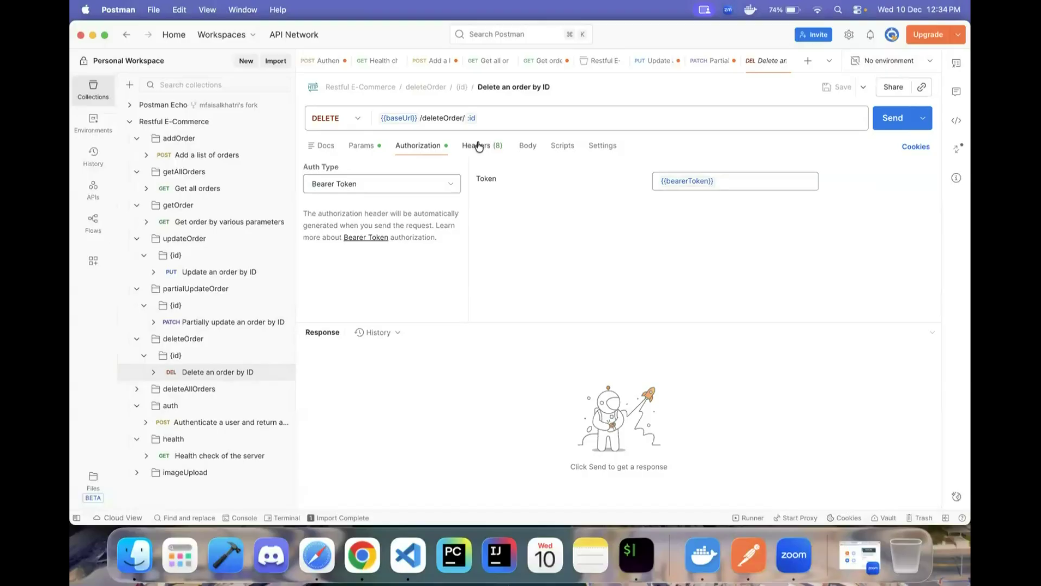
{"action": "left_click", "coordinate": [526, 146]}
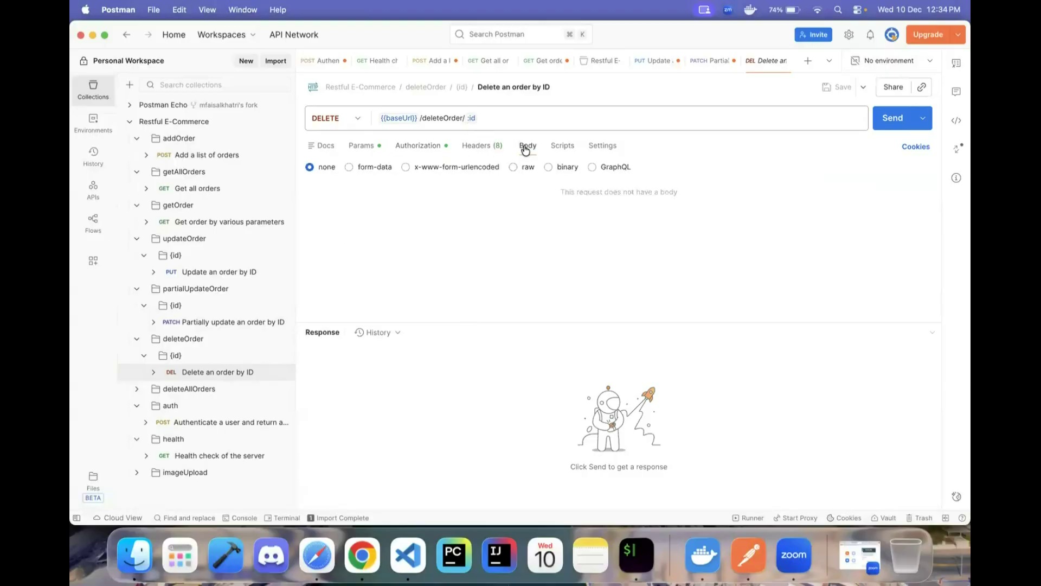
- Send DELETE deleteOrder/3, get 204 No Content, and open Get all orders
{"action": "left_click", "coordinate": [495, 117]}
{"action": "key", "text": "BackSpace"}
{"action": "key", "text": "BackSpace"}
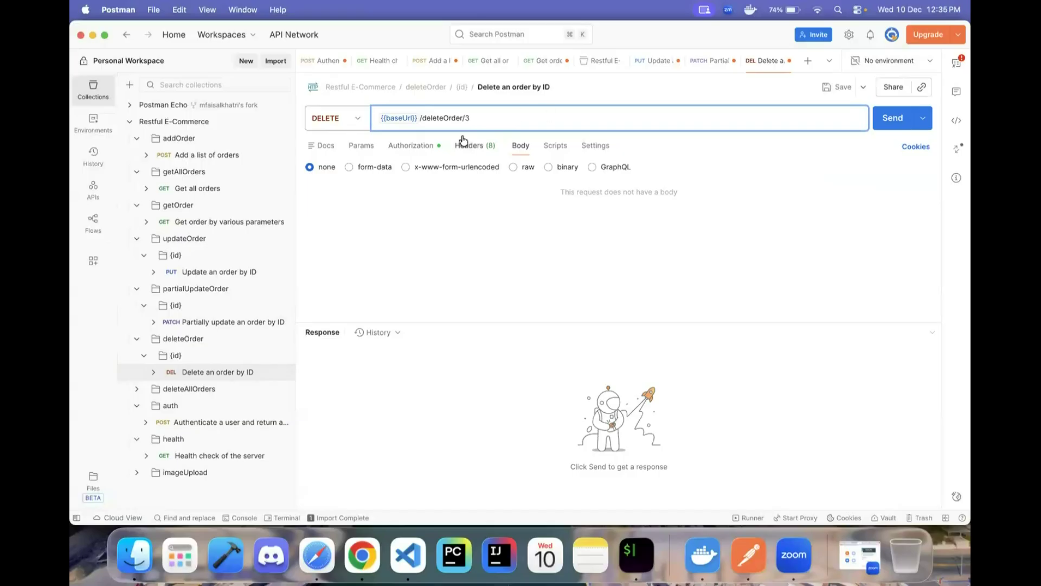
{"action": "left_click", "coordinate": [894, 124]}
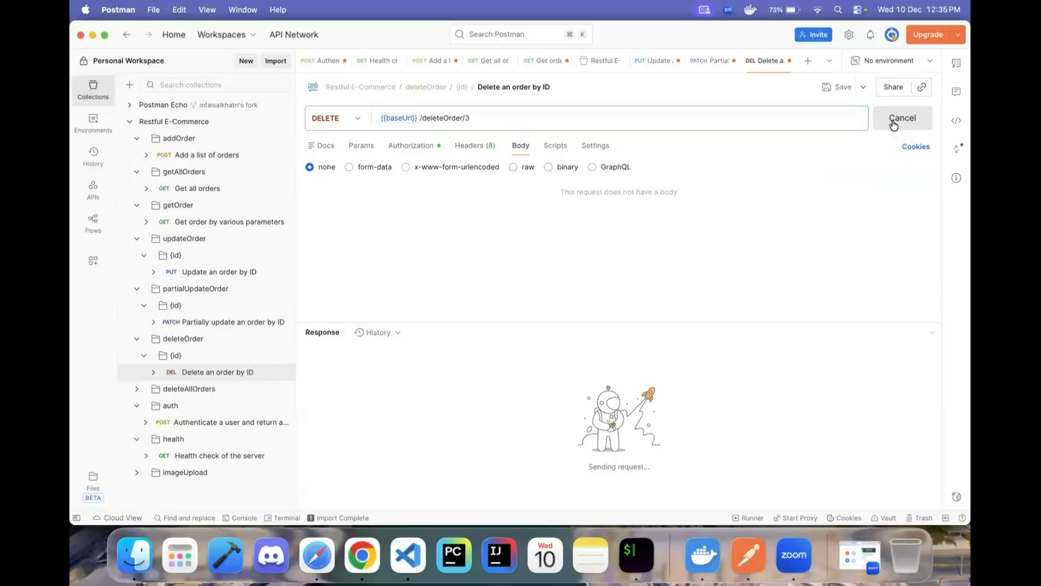
{"action": "mouse_move", "coordinate": [705, 333]}
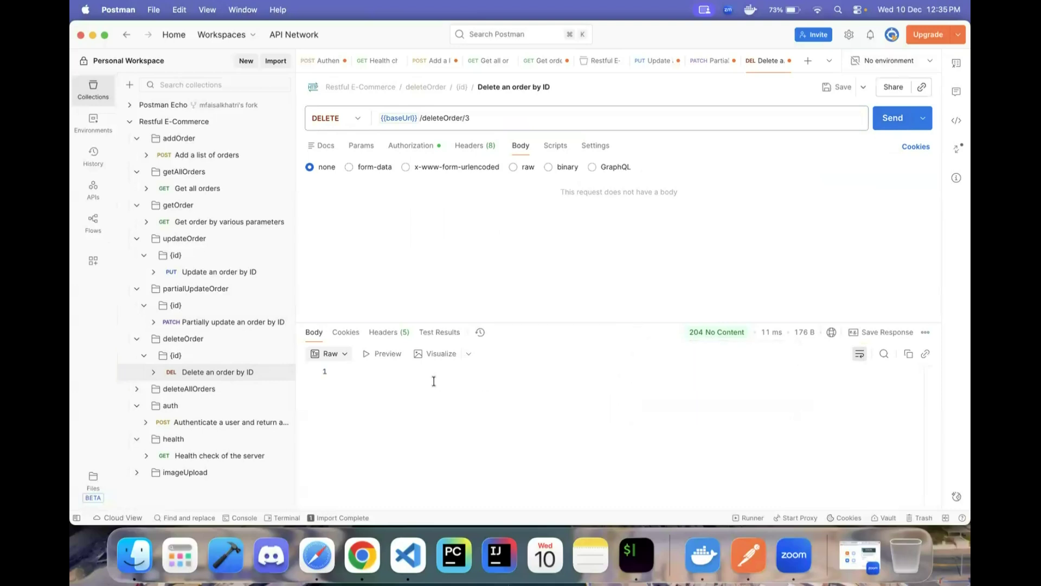
{"action": "left_click", "coordinate": [212, 189]}
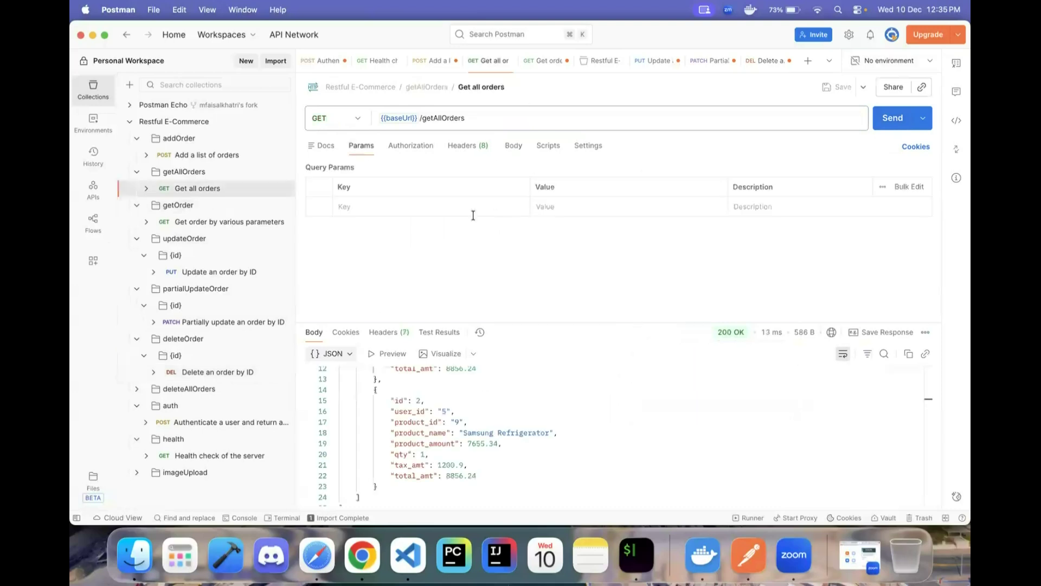
- Look up order 3 (404 Not Found), resend Get all orders, then reopen Delete an order by ID
{"action": "left_click", "coordinate": [231, 227]}
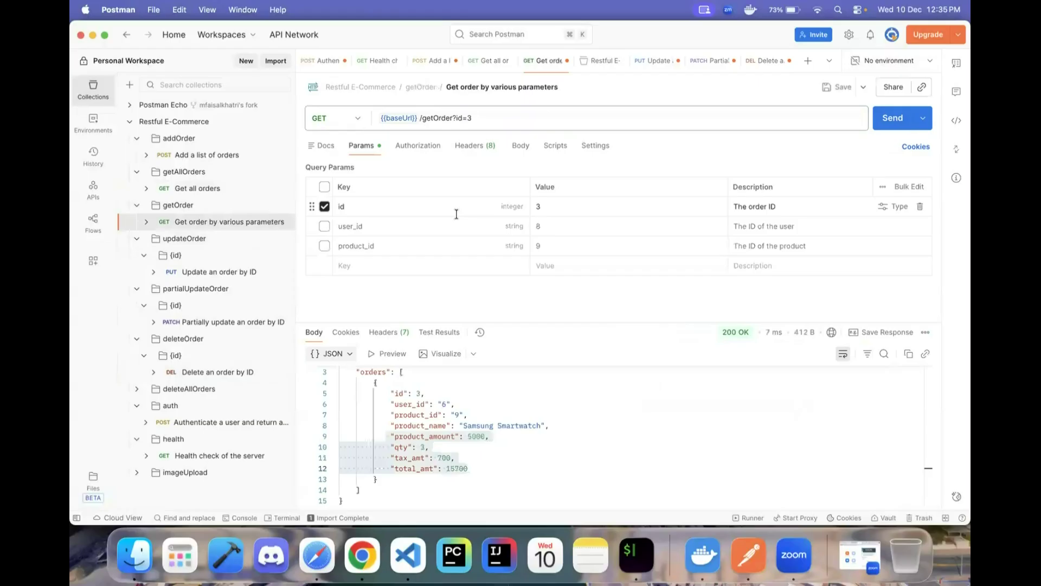
{"action": "left_click", "coordinate": [896, 118]}
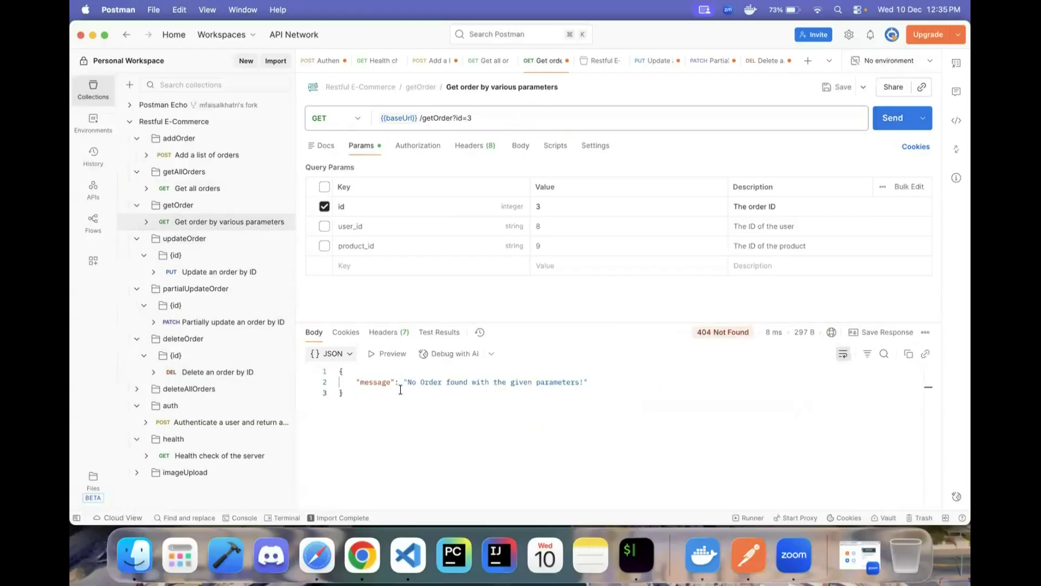
{"action": "left_click", "coordinate": [247, 190]}
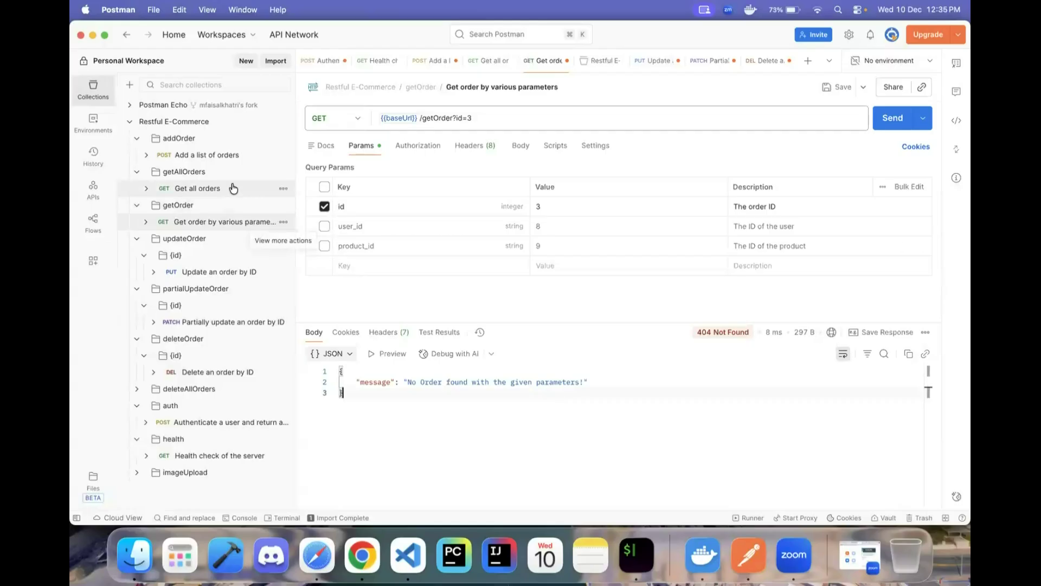
{"action": "left_click", "coordinate": [893, 117]}
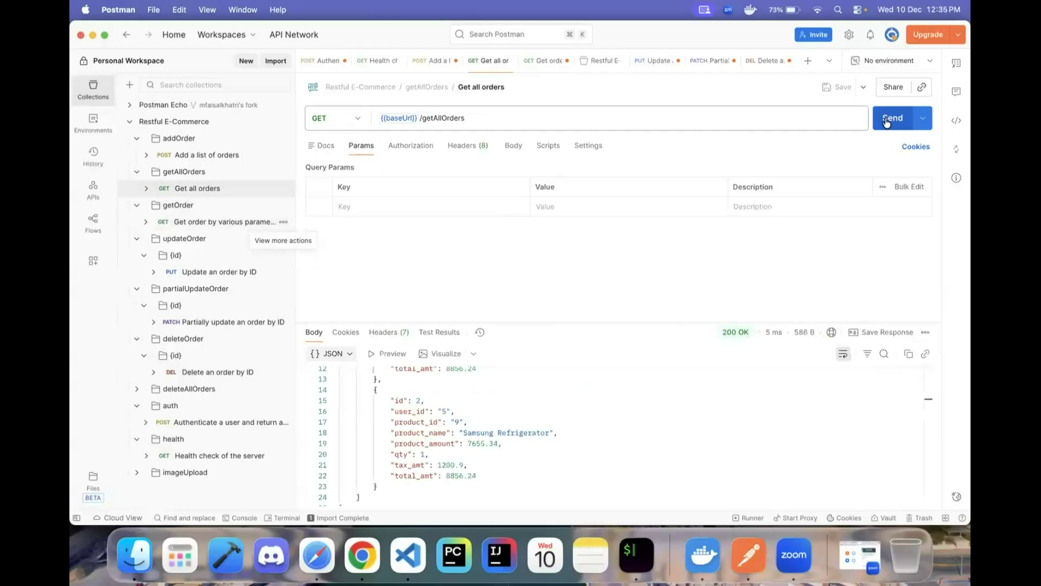
{"action": "scroll", "coordinate": [624, 390], "scroll_direction": "up", "scroll_amount": 5}
{"action": "scroll", "coordinate": [623, 391], "scroll_direction": "down", "scroll_amount": 5}
{"action": "scroll", "coordinate": [623, 391], "scroll_direction": "up", "scroll_amount": 5}
{"action": "scroll", "coordinate": [624, 391], "scroll_direction": "down", "scroll_amount": 5}
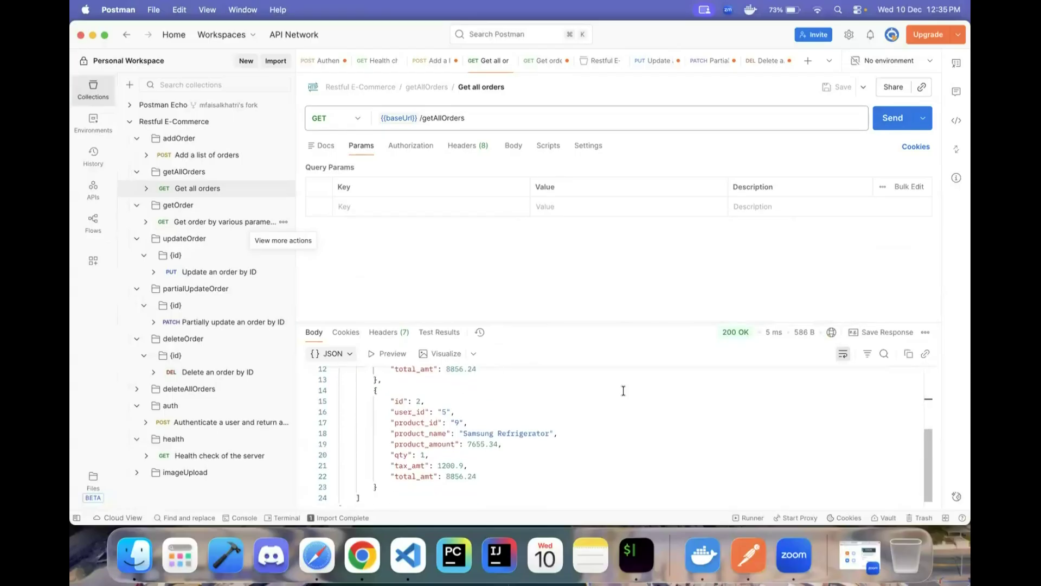
{"action": "left_click", "coordinate": [224, 372]}
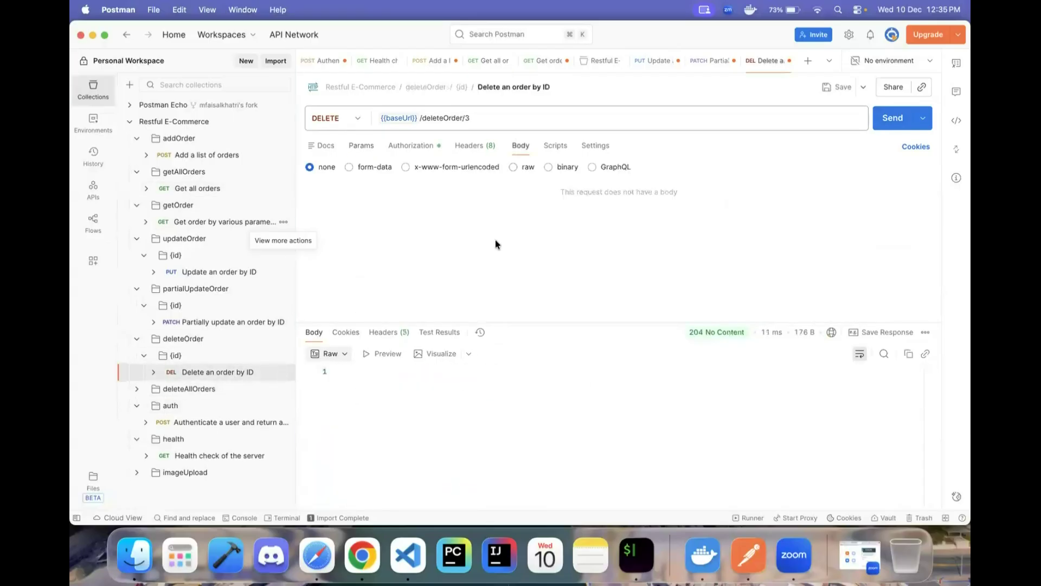
- Confirm the delete request uses Bearer Token auth with the {{bearerToken}} variable
{"action": "left_click", "coordinate": [440, 146]}
{"action": "left_click", "coordinate": [406, 181]}
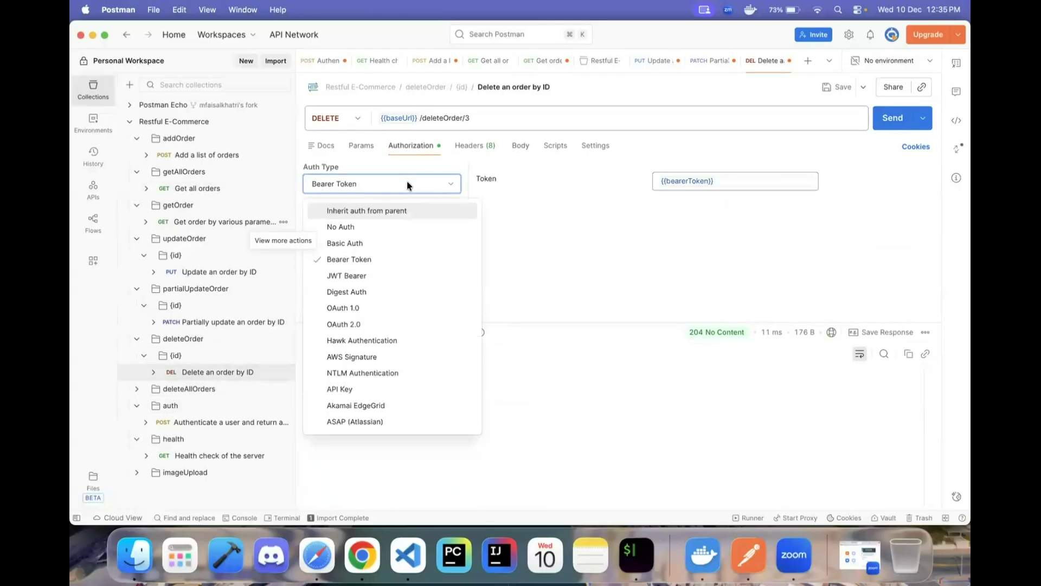
{"action": "left_click", "coordinate": [554, 198]}
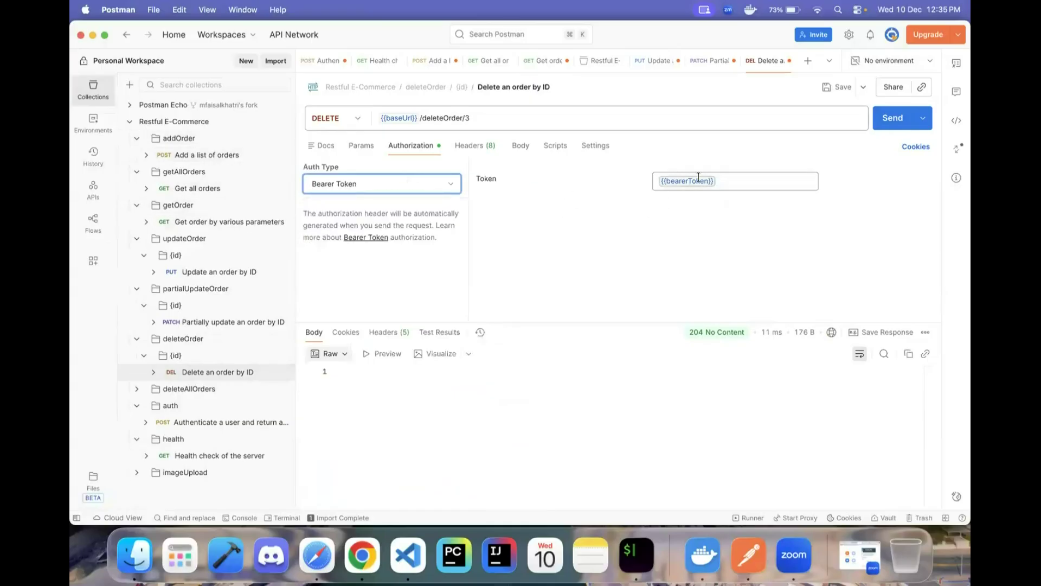
{"action": "mouse_move", "coordinate": [692, 180]}
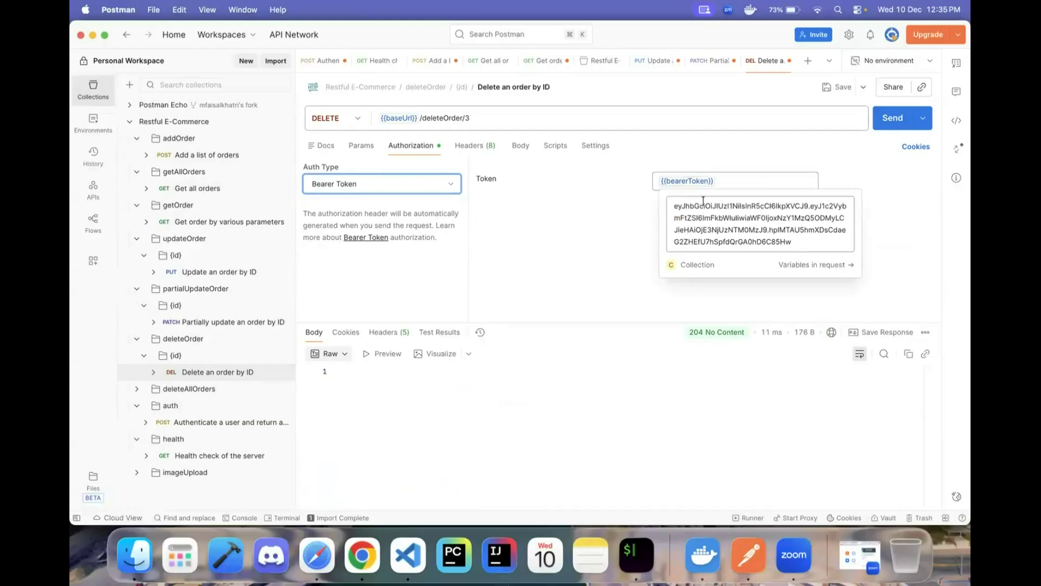
{"action": "double_click", "coordinate": [711, 184]}
{"action": "left_click", "coordinate": [717, 181]}
- Review Swagger's 403 token-missing and 'Failed to authenticate token' error descriptions
{"action": "key", "text": "super+Tab"}
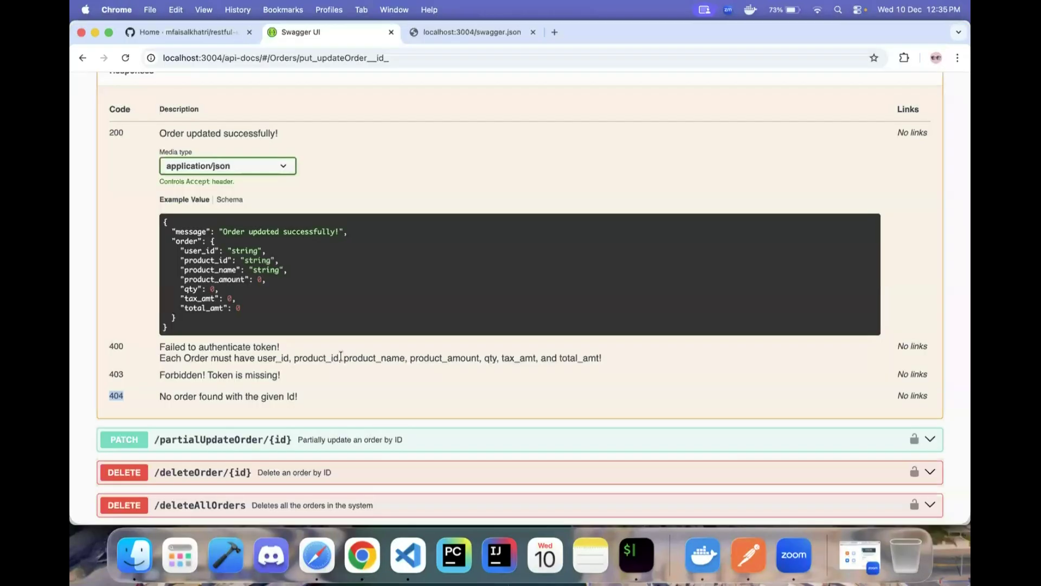
{"action": "left_click_drag", "start_coordinate": [158, 375], "coordinate": [283, 376]}
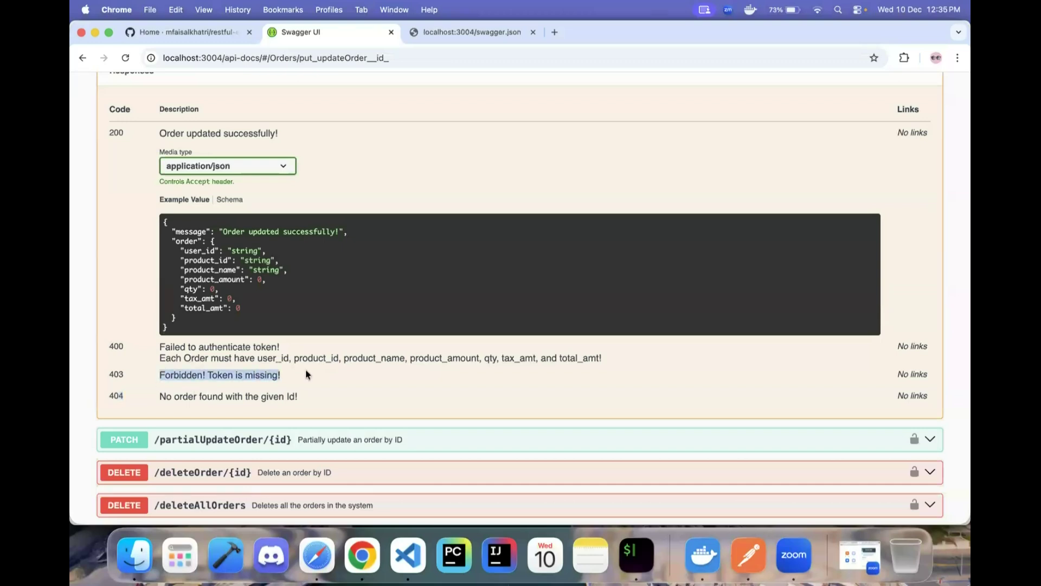
{"action": "left_click_drag", "start_coordinate": [159, 347], "coordinate": [320, 349]}
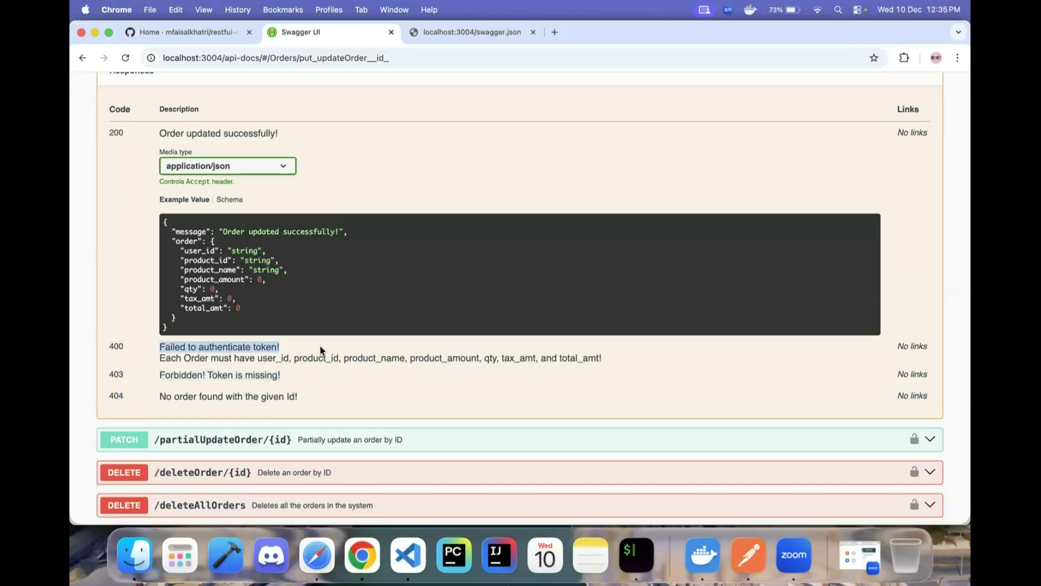
{"action": "key", "text": "super+Tab"}
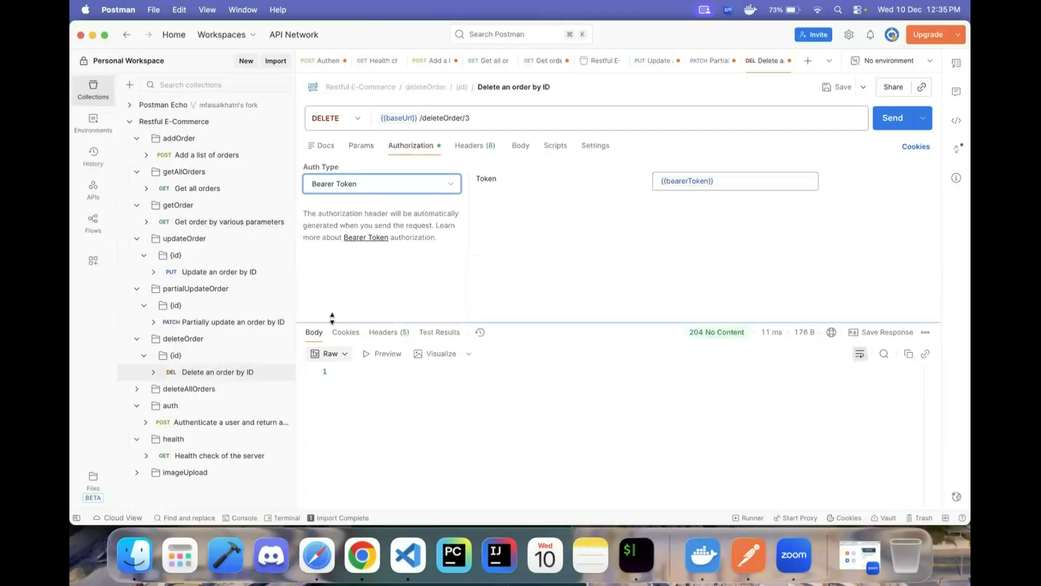
- Delete the last two lines of the collection's bearerToken value, save it, and expand deleteAllOrders
{"action": "left_click", "coordinate": [213, 127]}
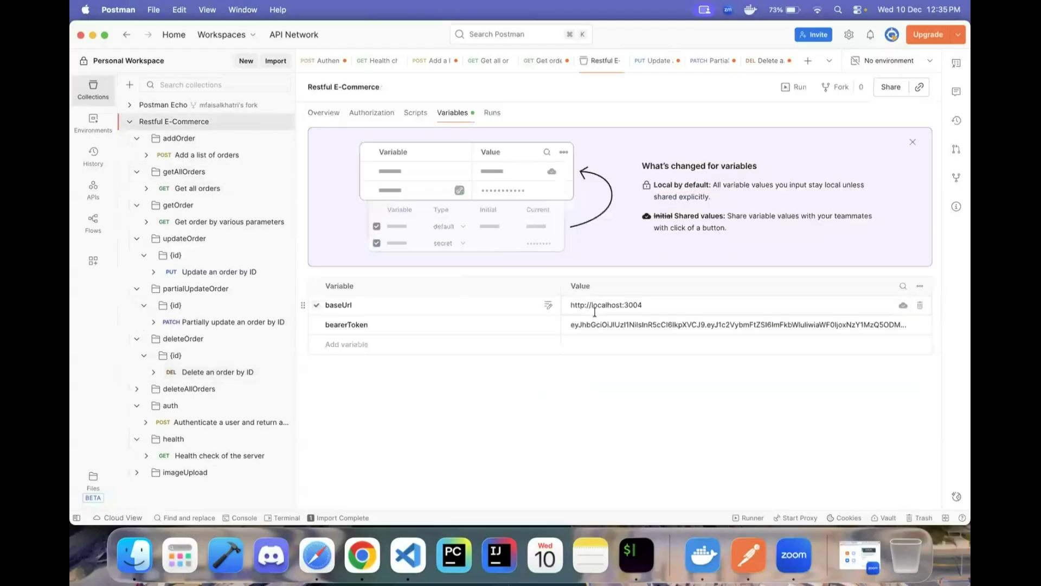
{"action": "left_click", "coordinate": [613, 325]}
{"action": "key", "text": "super+shift+Left"}
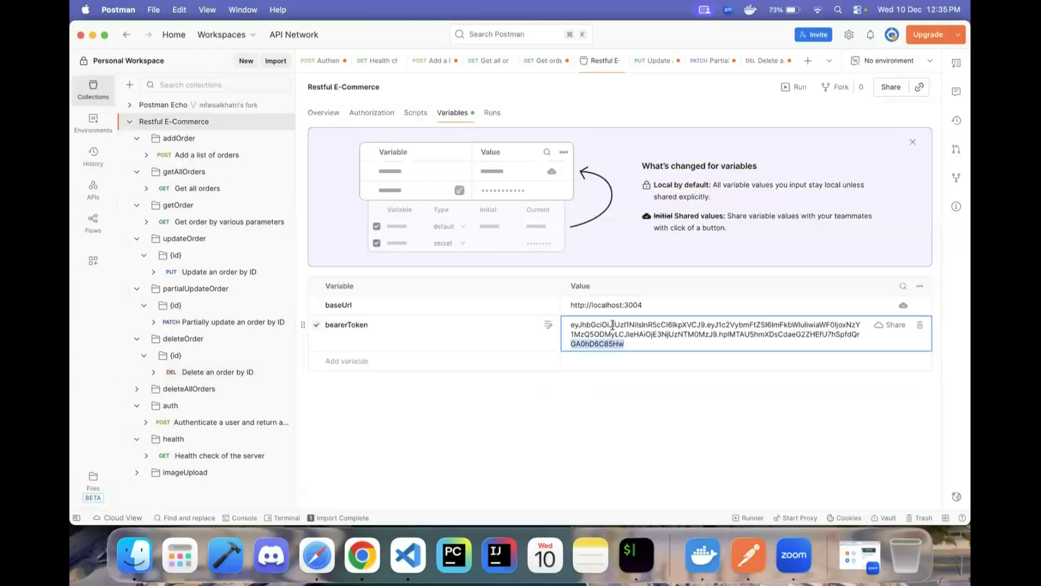
{"action": "key", "text": "shift+Up"}
{"action": "key", "text": "BackSpace"}
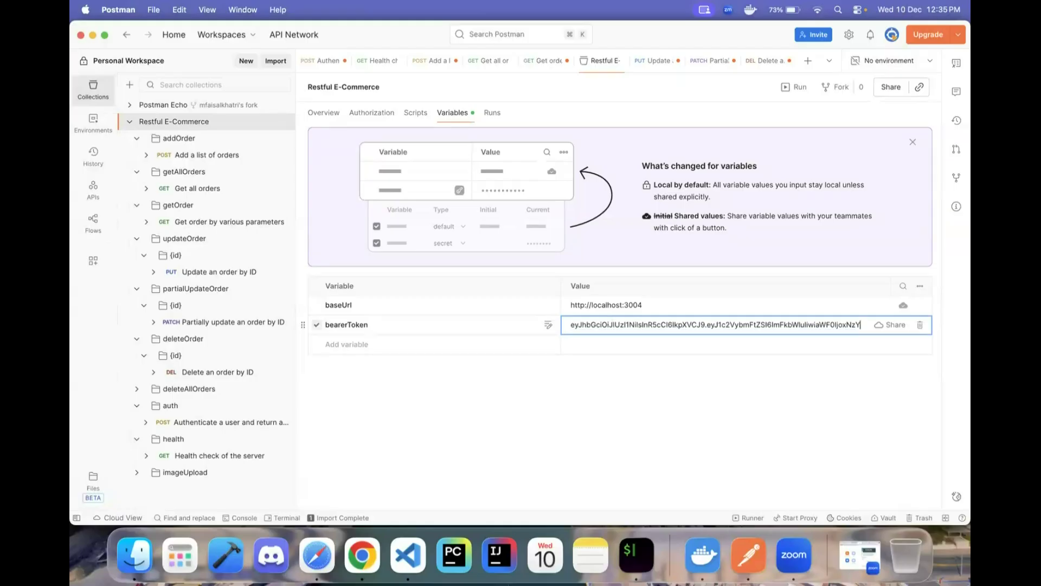
{"action": "left_click", "coordinate": [578, 396]}
{"action": "left_click", "coordinate": [670, 324]}
{"action": "left_click", "coordinate": [572, 448]}
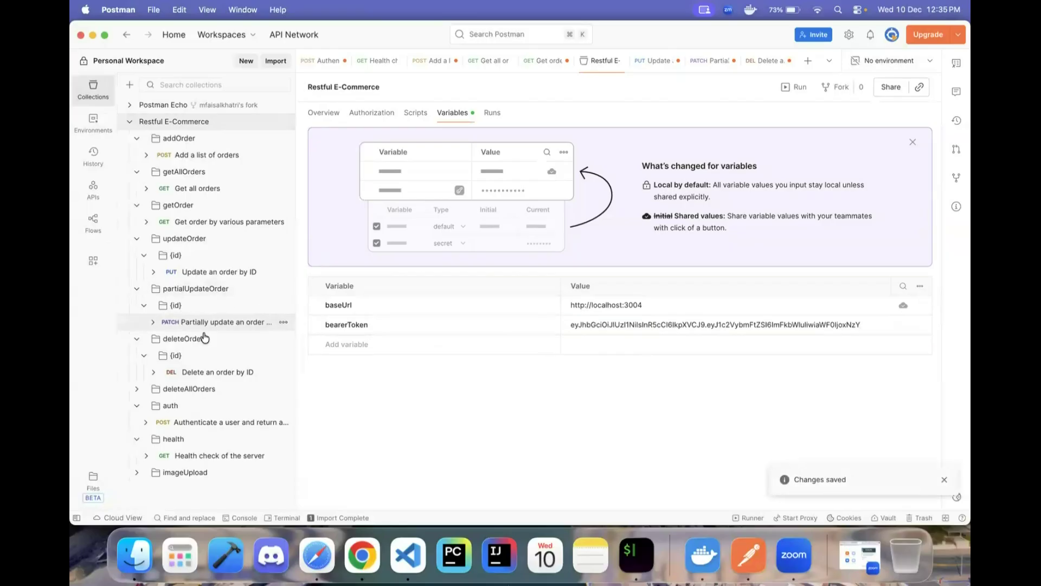
{"action": "left_click", "coordinate": [208, 390]}
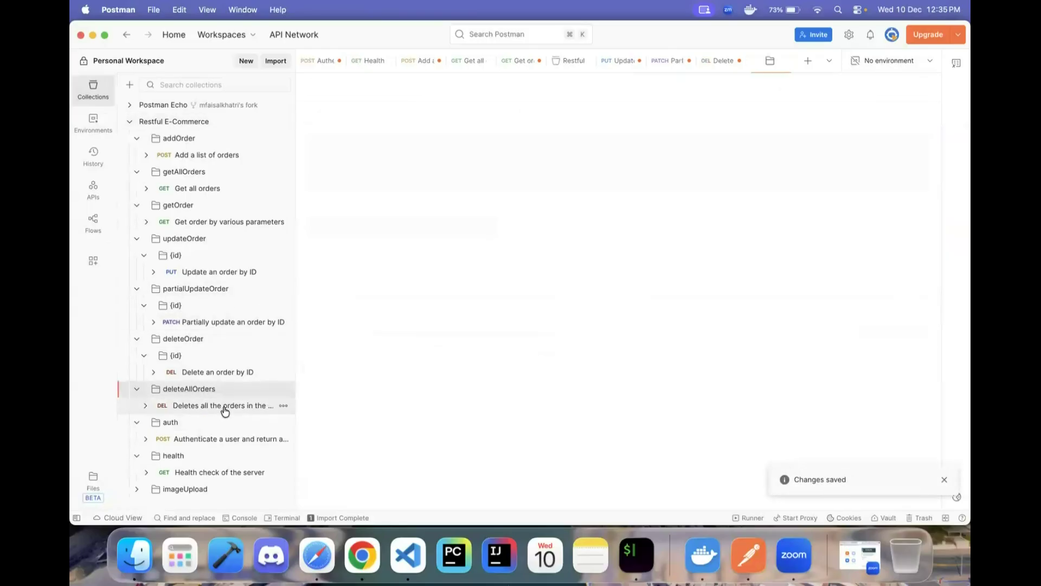
- Open DELETE {{baseUrl}}/deleteAllOrders and check its bearer token auth and empty body
{"action": "left_click", "coordinate": [222, 407]}
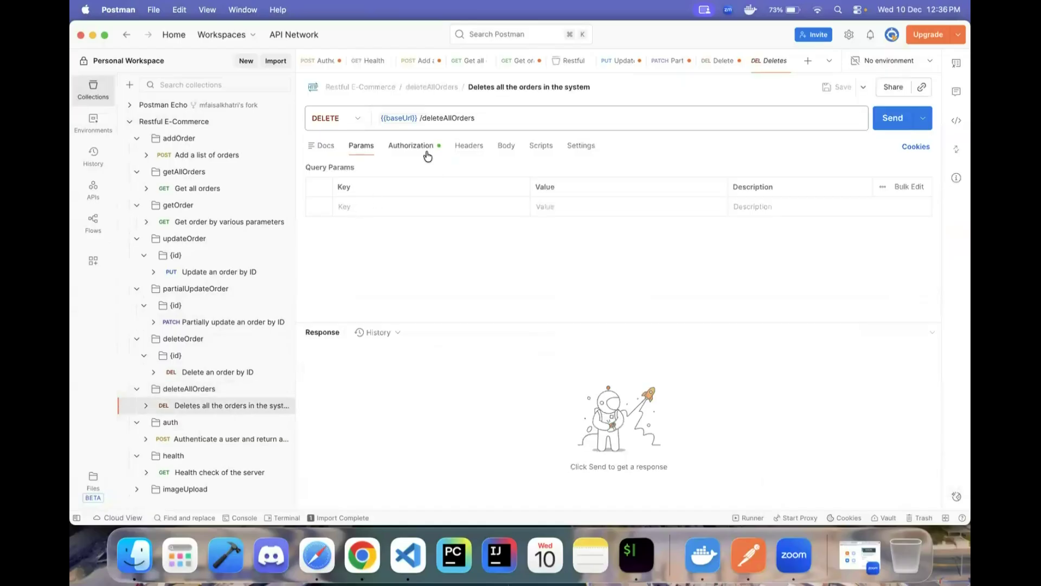
{"action": "left_click", "coordinate": [421, 148]}
{"action": "mouse_move", "coordinate": [703, 181]}
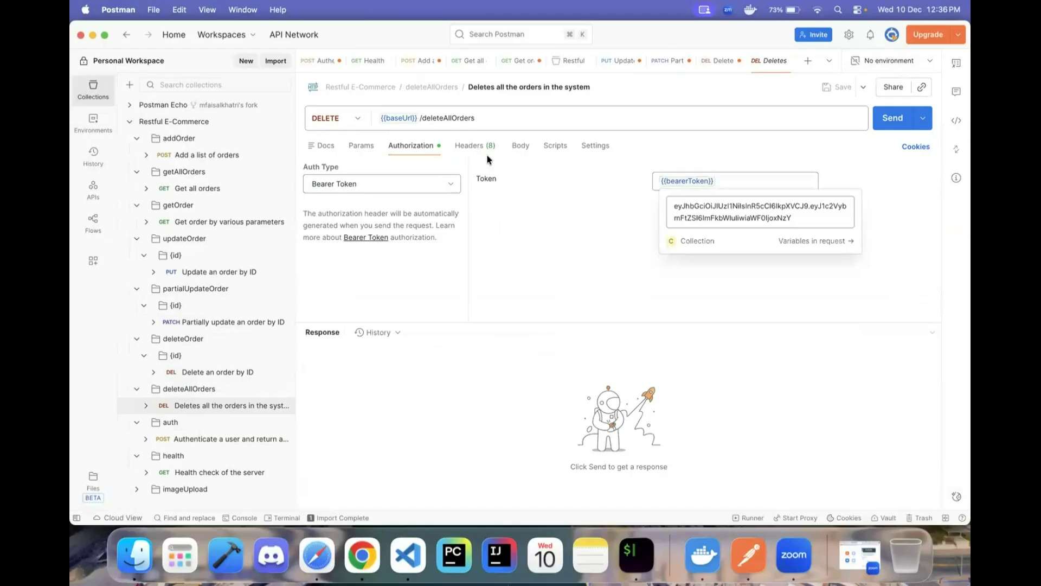
{"action": "left_click", "coordinate": [520, 152]}
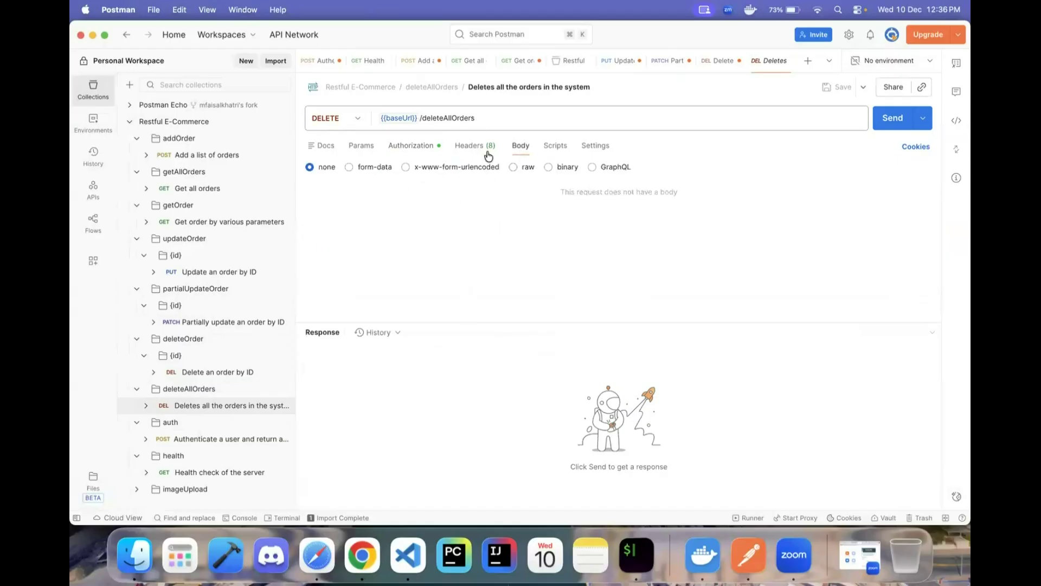
- Read the deleteAllOrders entry in the Swagger API docs
{"action": "key", "text": "super+Tab"}
{"action": "scroll", "coordinate": [246, 378], "scroll_direction": "down", "scroll_amount": 3}
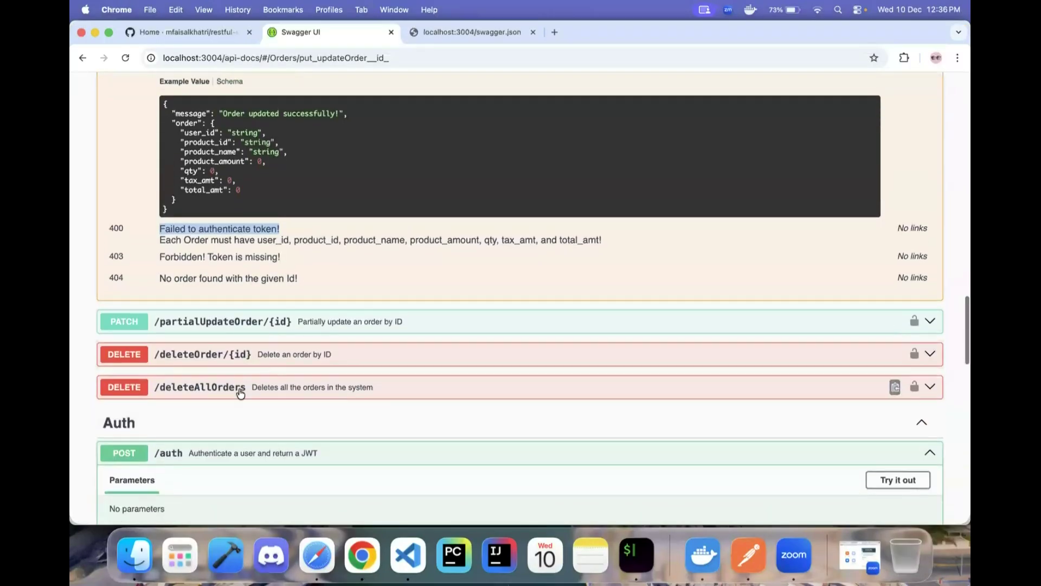
{"action": "left_click", "coordinate": [240, 386]}
{"action": "scroll", "coordinate": [244, 387], "scroll_direction": "down", "scroll_amount": 3}
{"action": "scroll", "coordinate": [180, 235], "scroll_direction": "up", "scroll_amount": 2}
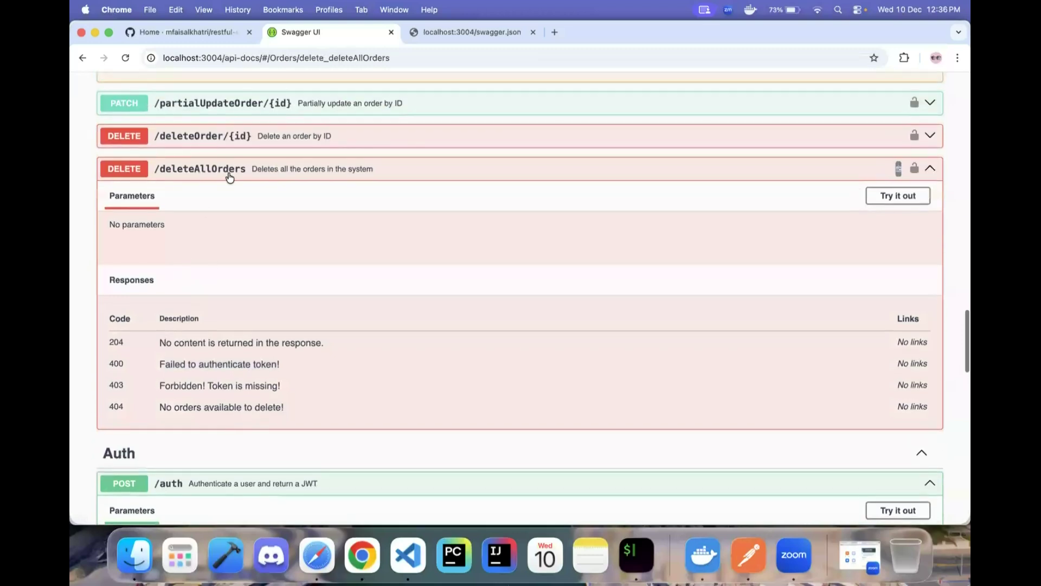
{"action": "scroll", "coordinate": [152, 385], "scroll_direction": "down", "scroll_amount": 1}
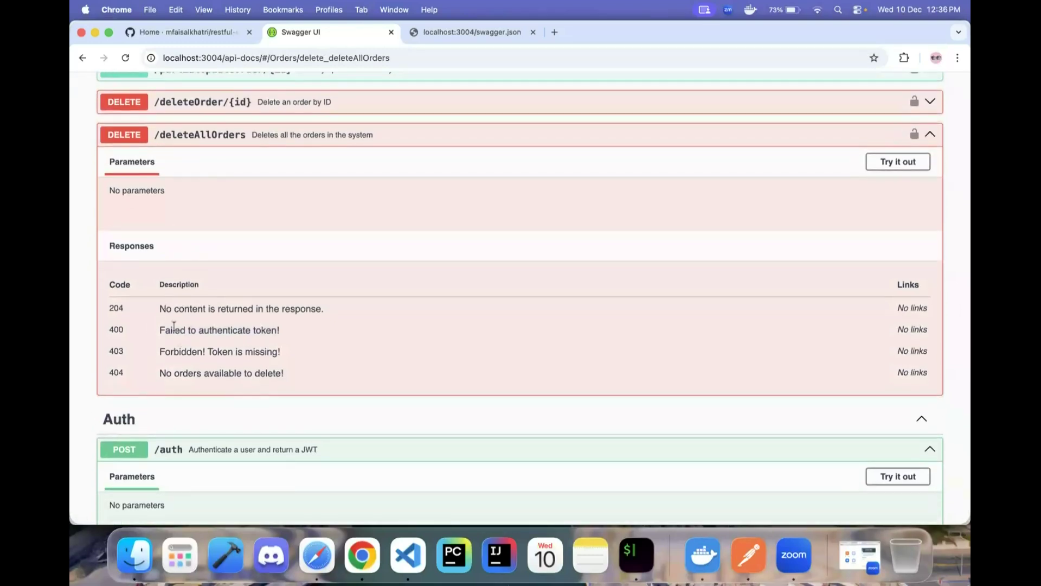
{"action": "key", "text": "super+Tab"}
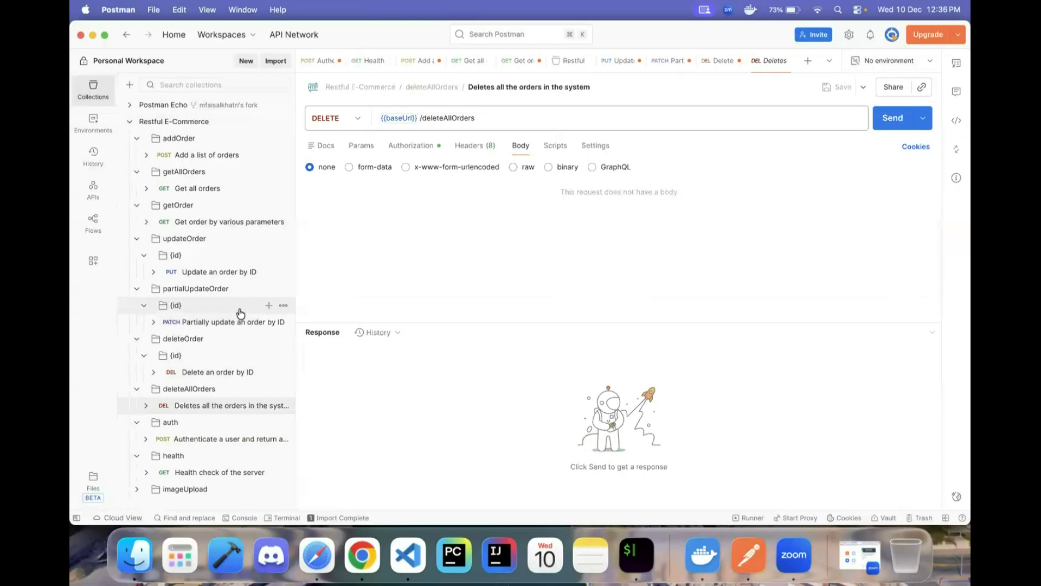
- Send deleteAllOrders, get 400 'Failed to authenticate token!', and compare with the Swagger docs
{"action": "left_click", "coordinate": [895, 117]}
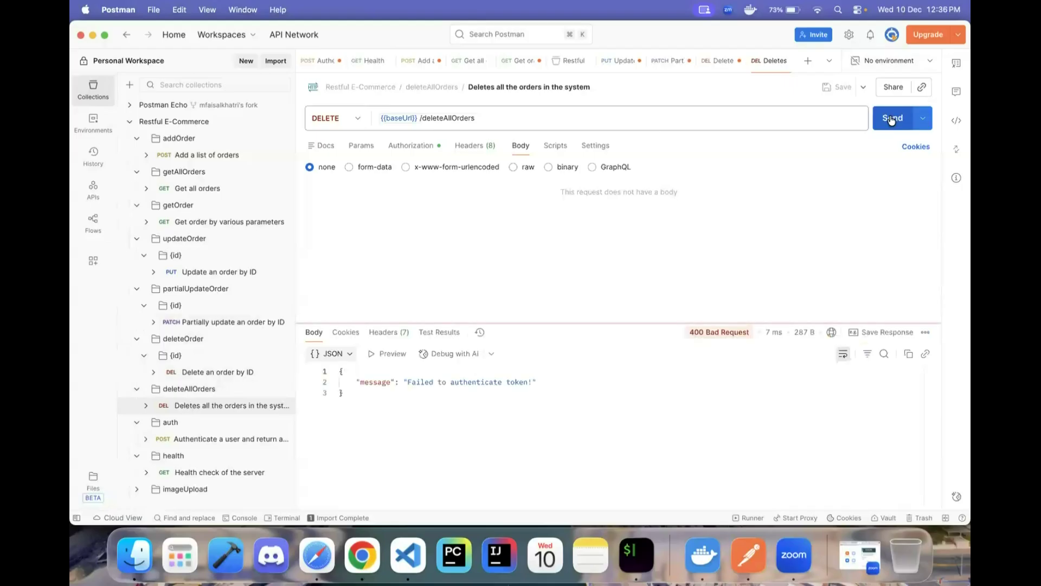
{"action": "left_click_drag", "start_coordinate": [358, 389], "coordinate": [536, 384]}
{"action": "left_click", "coordinate": [548, 384]}
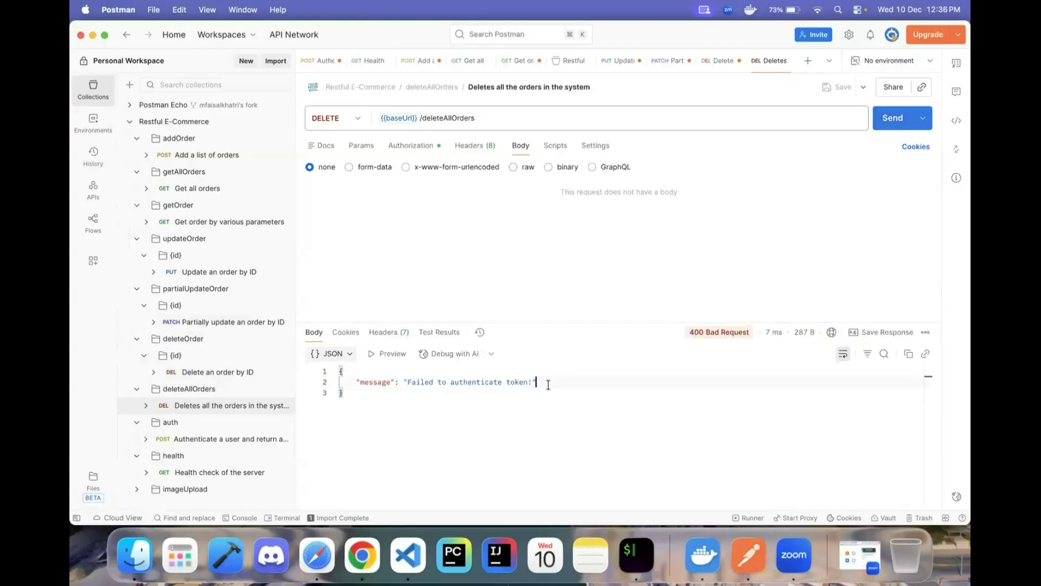
{"action": "key", "text": "super+Tab"}
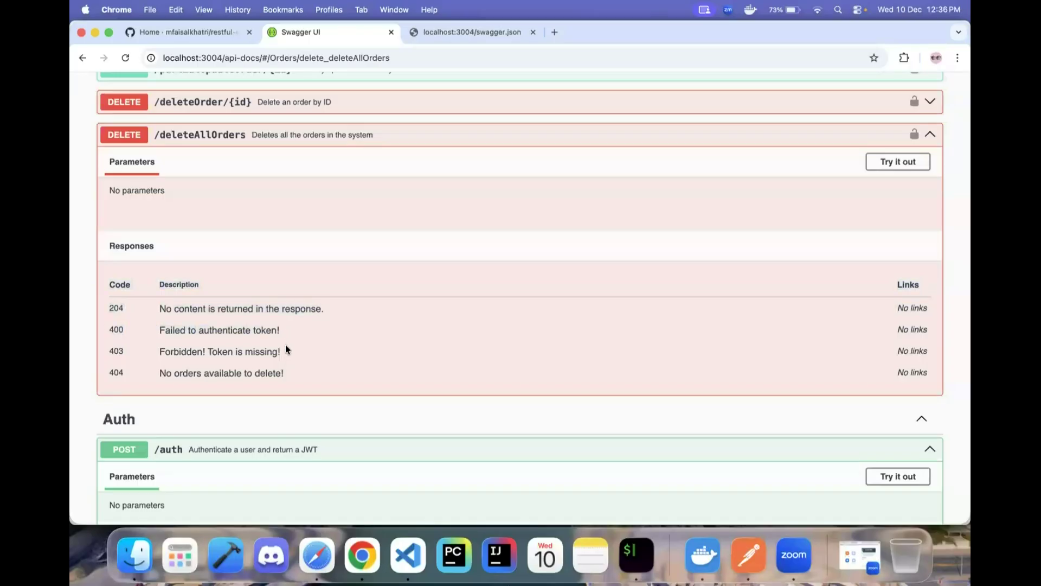
{"action": "key", "text": "super+Tab"}
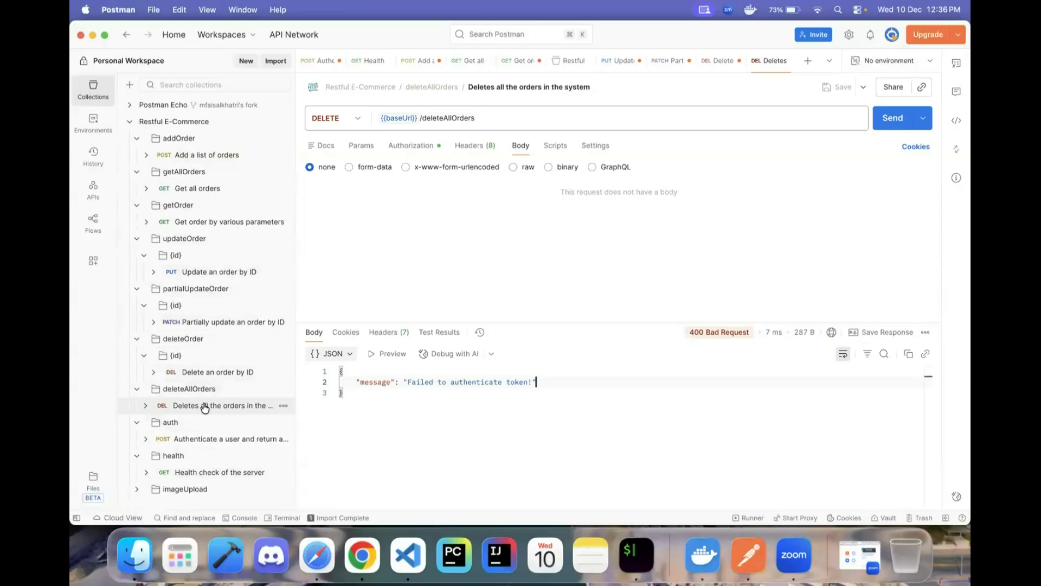
- Copy the new JWT from the POST /auth response into the collection's bearerToken variable
{"action": "left_click", "coordinate": [179, 438]}
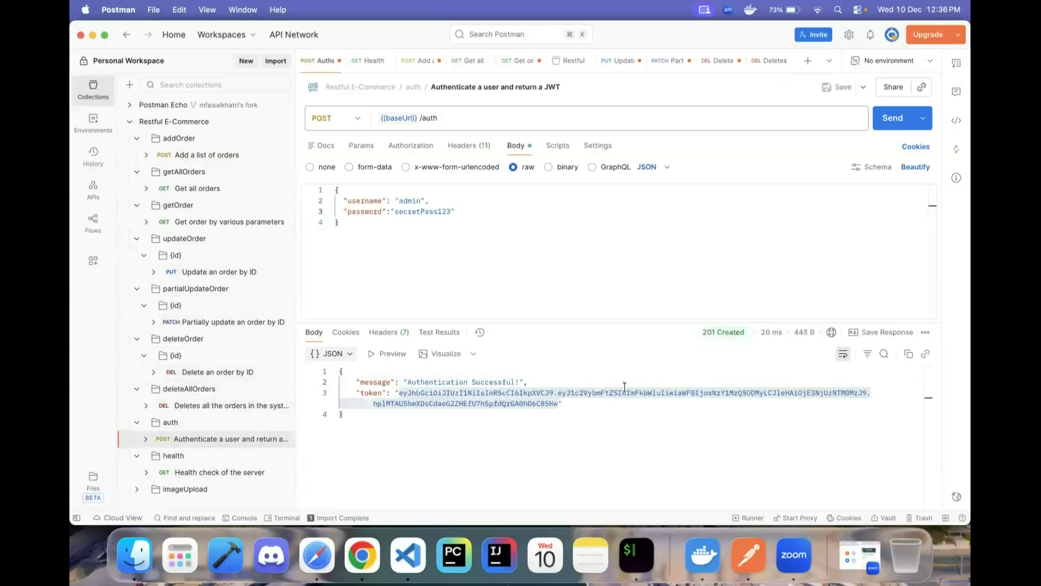
{"action": "left_click_drag", "start_coordinate": [399, 392], "coordinate": [559, 403]}
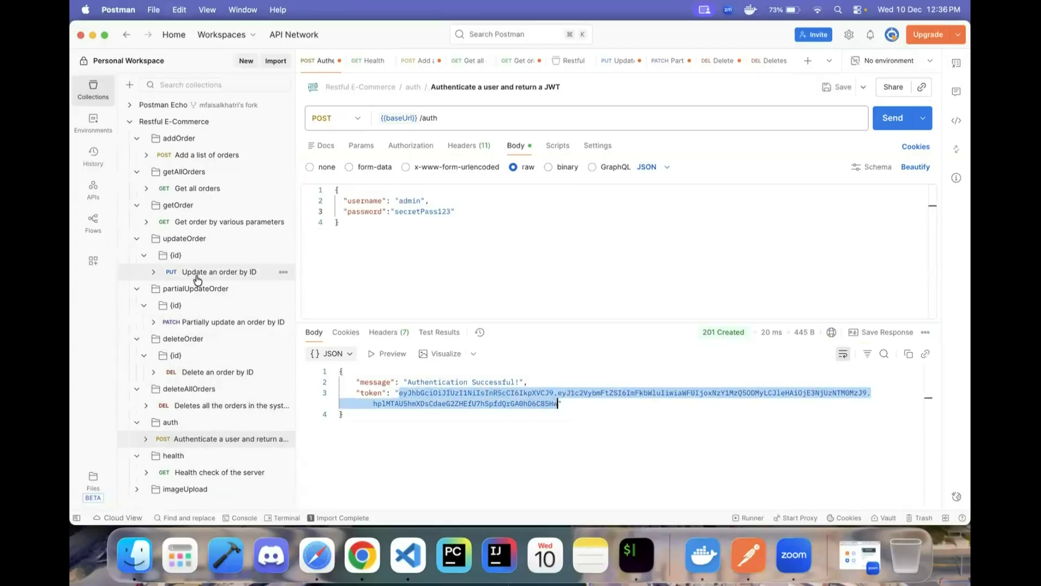
{"action": "left_click", "coordinate": [228, 123]}
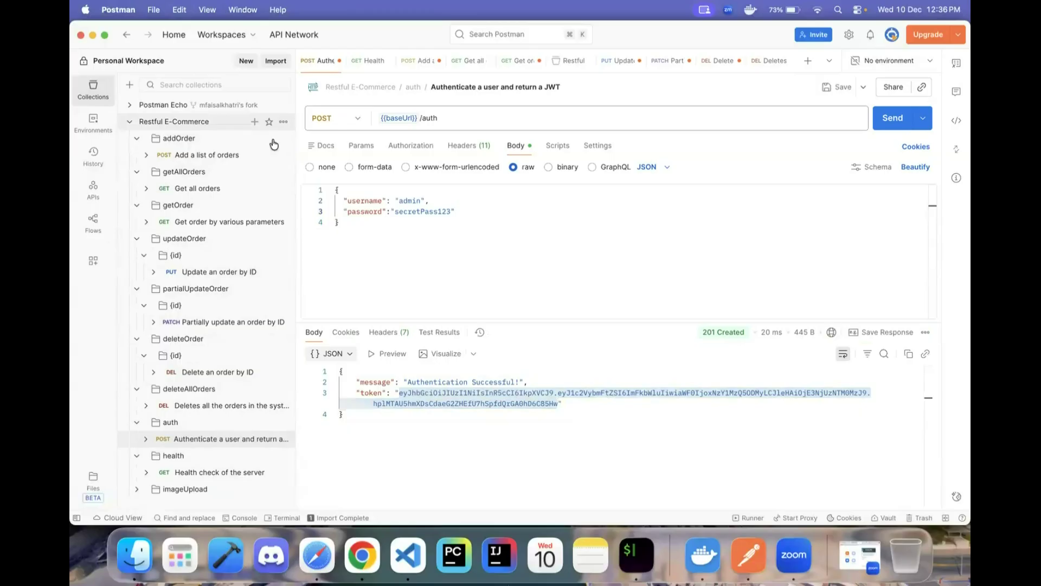
{"action": "left_click", "coordinate": [651, 325]}
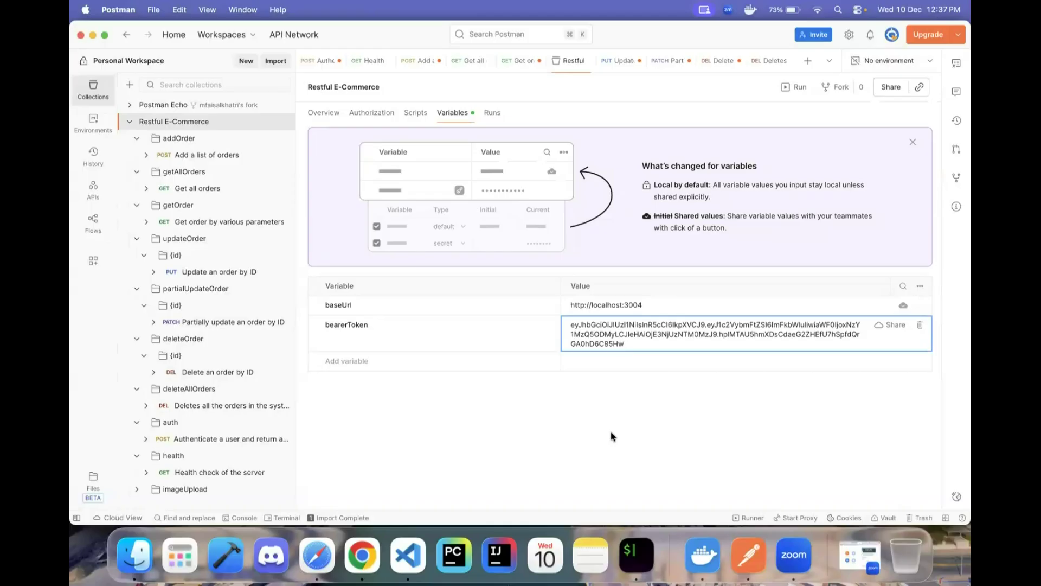
{"action": "left_click", "coordinate": [211, 408]}
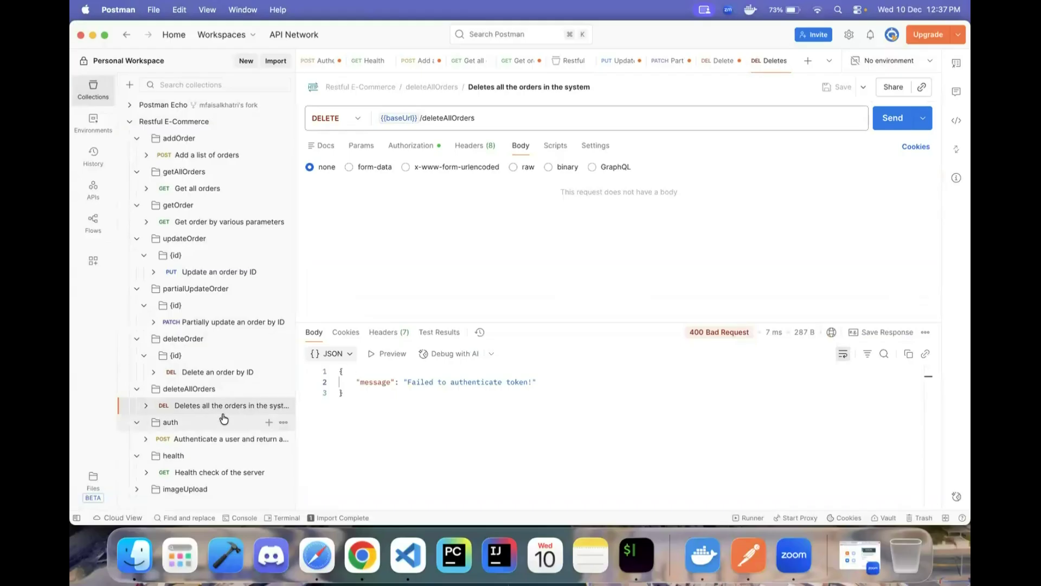
- Resend DELETE /deleteAllOrders with the refreshed token and check its 204 No Content status
{"action": "left_click", "coordinate": [894, 118]}
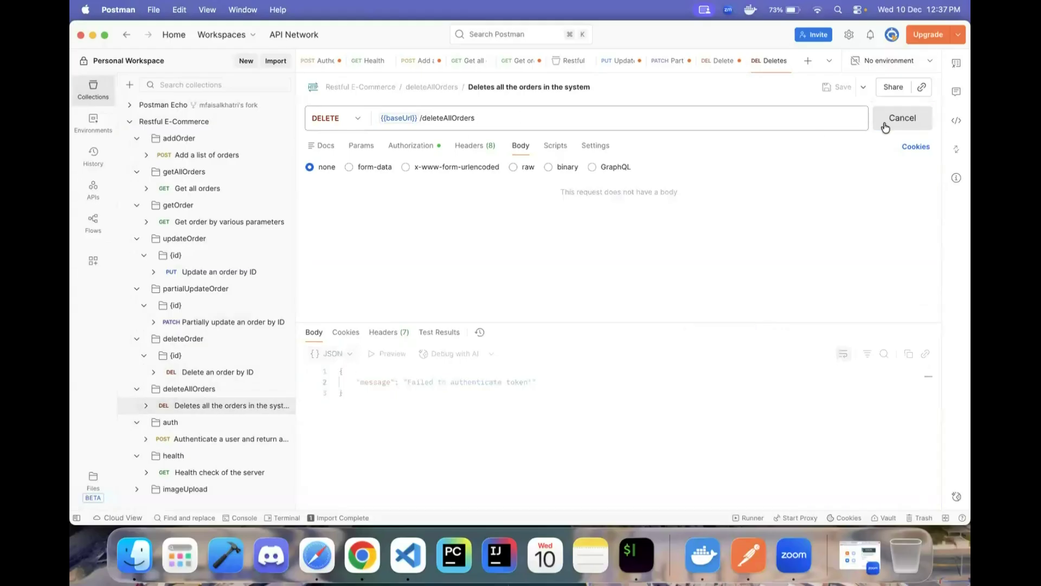
{"action": "mouse_move", "coordinate": [712, 337]}
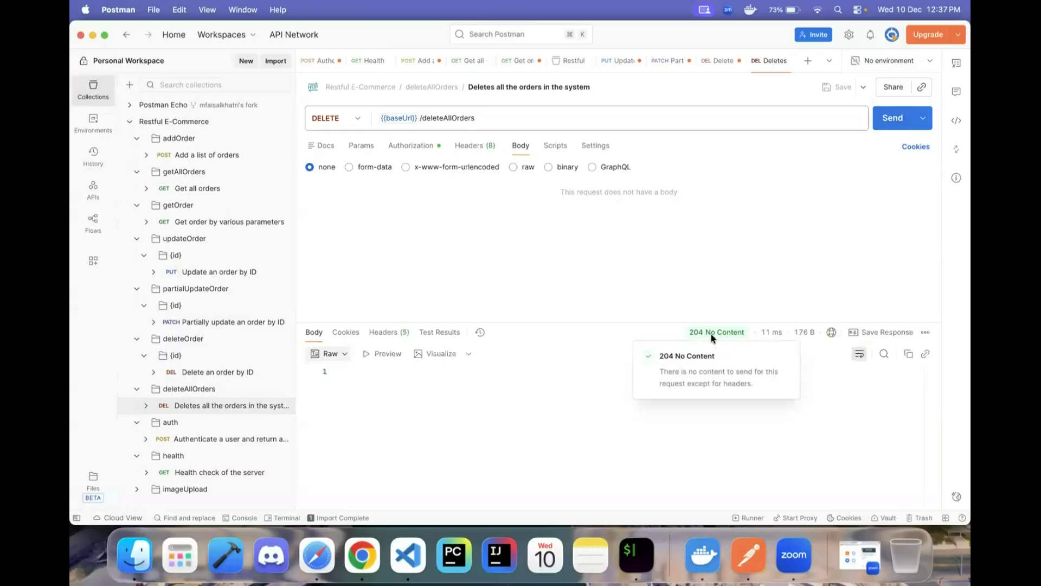
- Send GET /getAllOrders and confirm it returns the 'No Order found!!' message
{"action": "left_click", "coordinate": [205, 190]}
{"action": "left_click", "coordinate": [218, 223]}
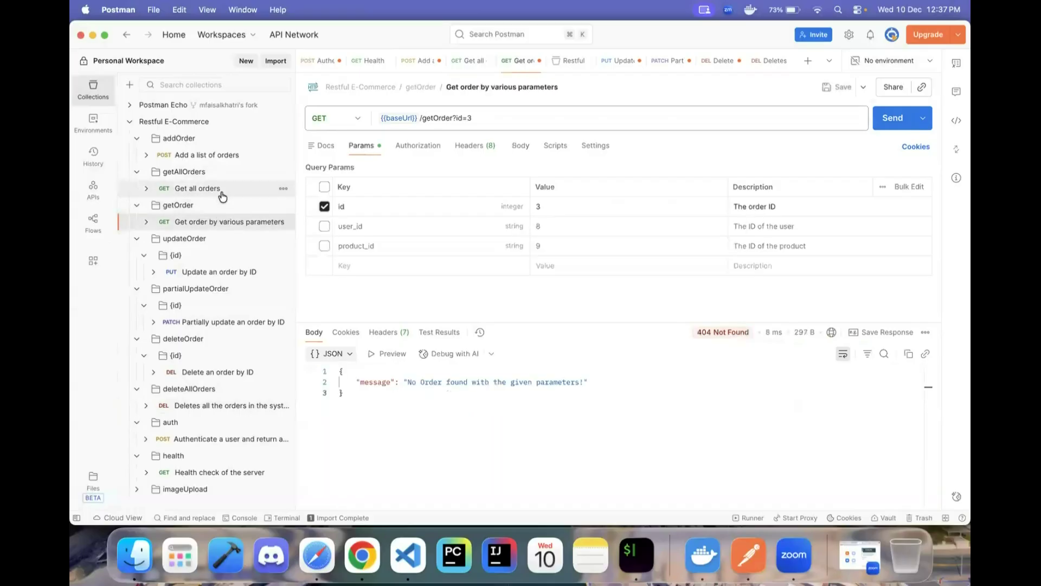
{"action": "left_click", "coordinate": [222, 193]}
{"action": "left_click", "coordinate": [888, 119]}
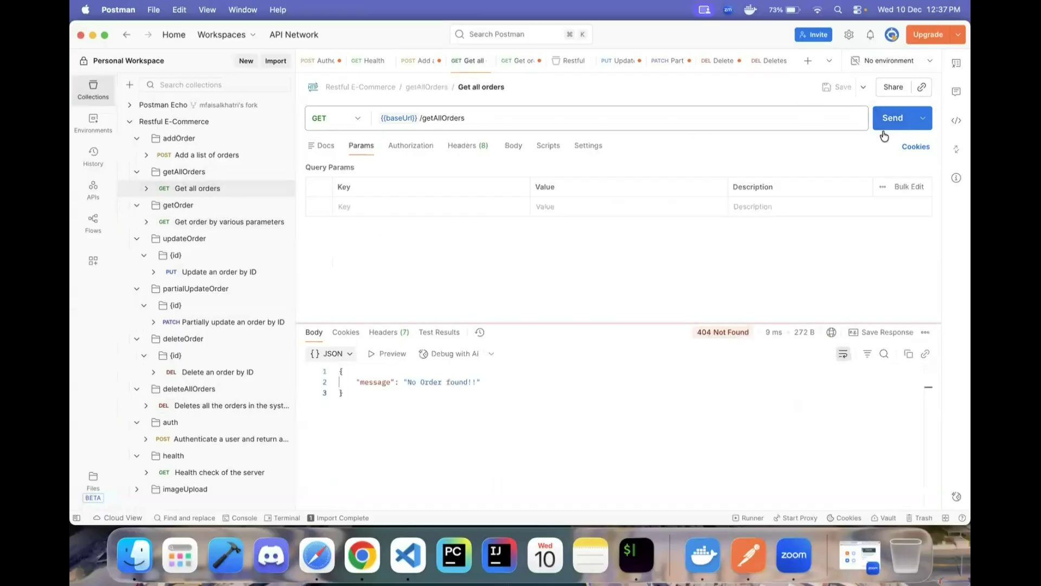
{"action": "left_click_drag", "start_coordinate": [405, 388], "coordinate": [529, 383]}
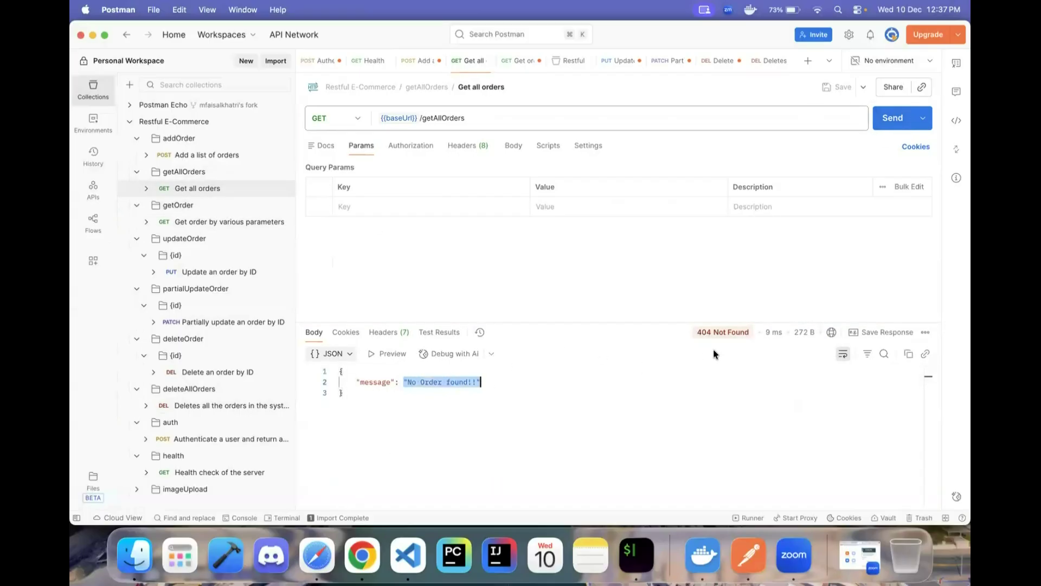
- Send GET /getOrder with id 2, then 1, then 3, each returning 404
{"action": "left_click", "coordinate": [228, 221]}
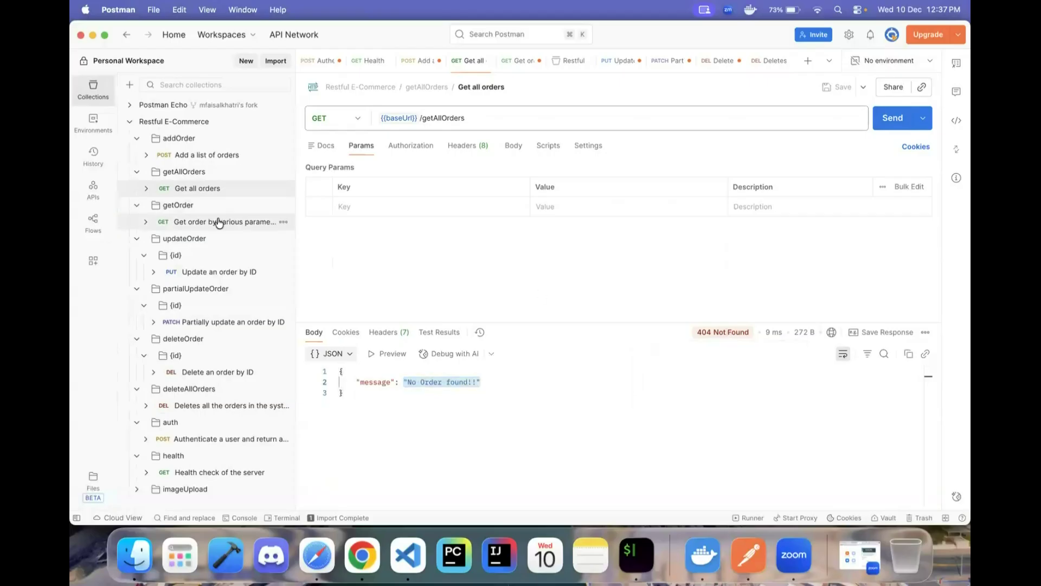
{"action": "left_click", "coordinate": [570, 203]}
{"action": "key", "text": "BackSpace"}
{"action": "type", "text": "2"}
{"action": "left_click", "coordinate": [895, 120]}
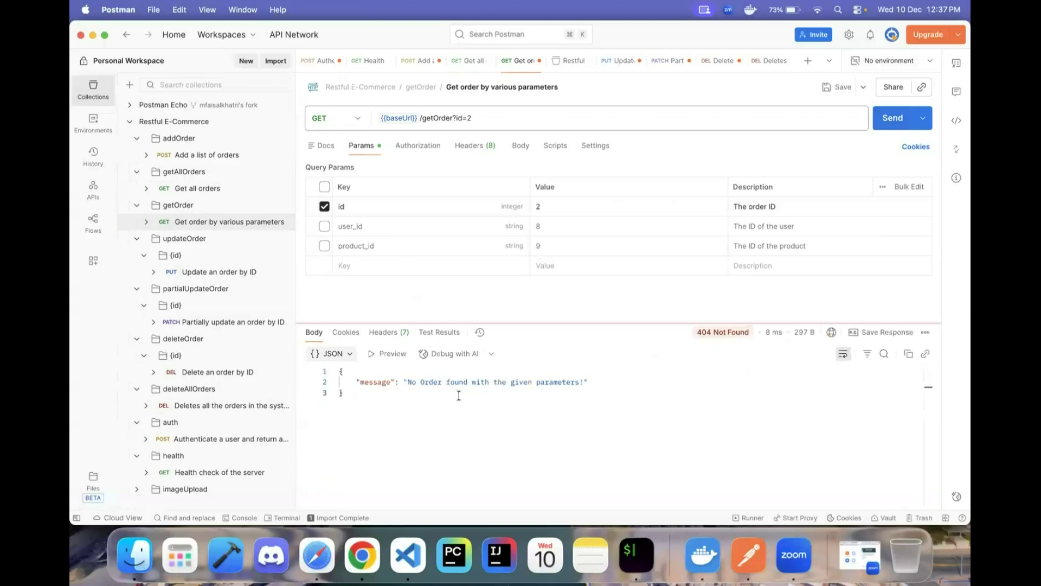
{"action": "left_click", "coordinate": [573, 207]}
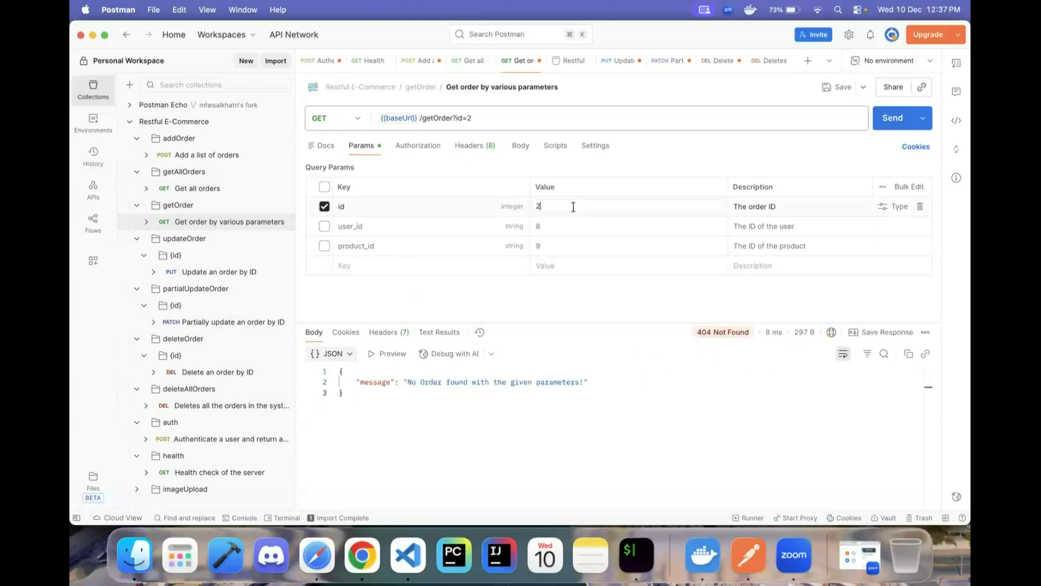
{"action": "key", "text": "BackSpace"}
{"action": "type", "text": "1"}
{"action": "left_click", "coordinate": [894, 128]}
{"action": "key", "text": "BackSpace"}
{"action": "type", "text": "3"}
{"action": "left_click", "coordinate": [897, 129]}
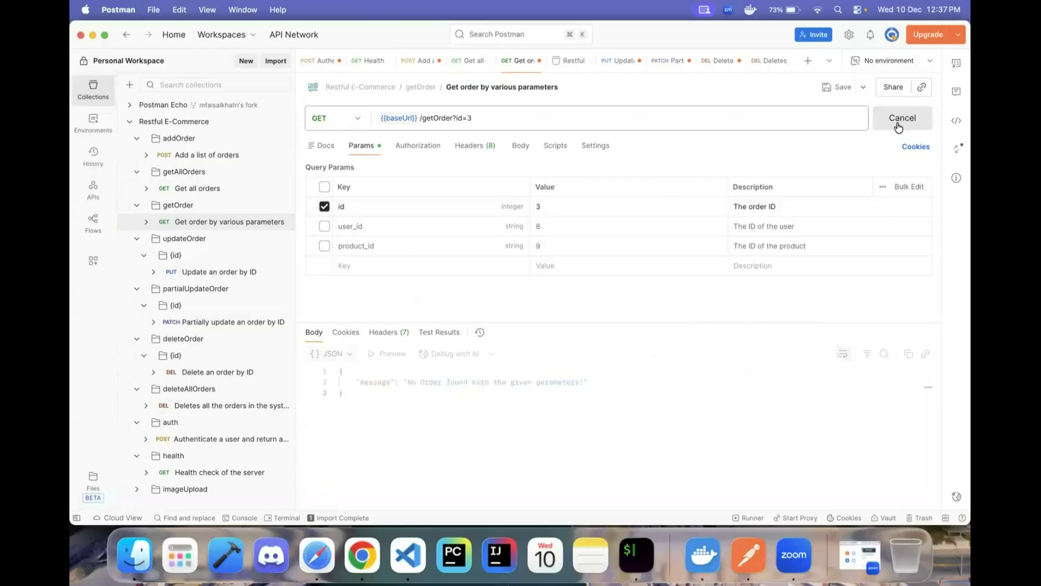
- Send GET /getOrder with the id parameter unchecked, then view the request's Scripts
{"action": "left_click", "coordinate": [327, 208]}
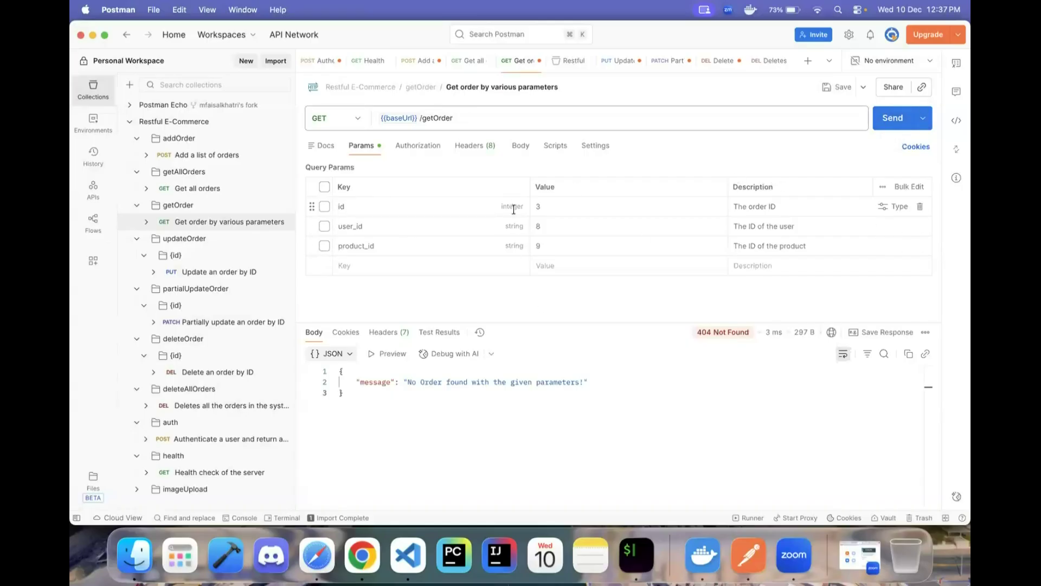
{"action": "left_click", "coordinate": [881, 127]}
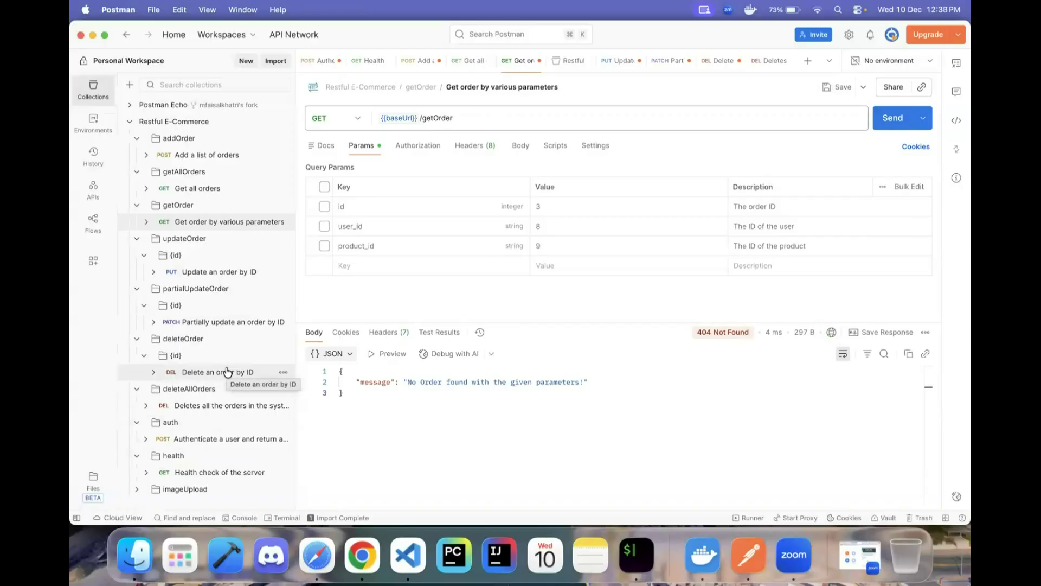
{"action": "left_click", "coordinate": [555, 147]}
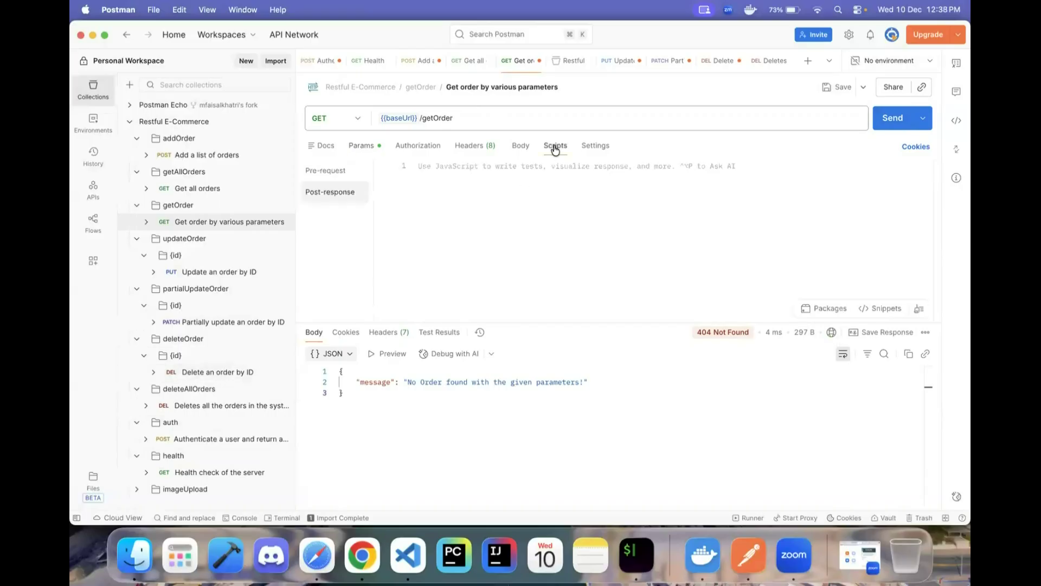